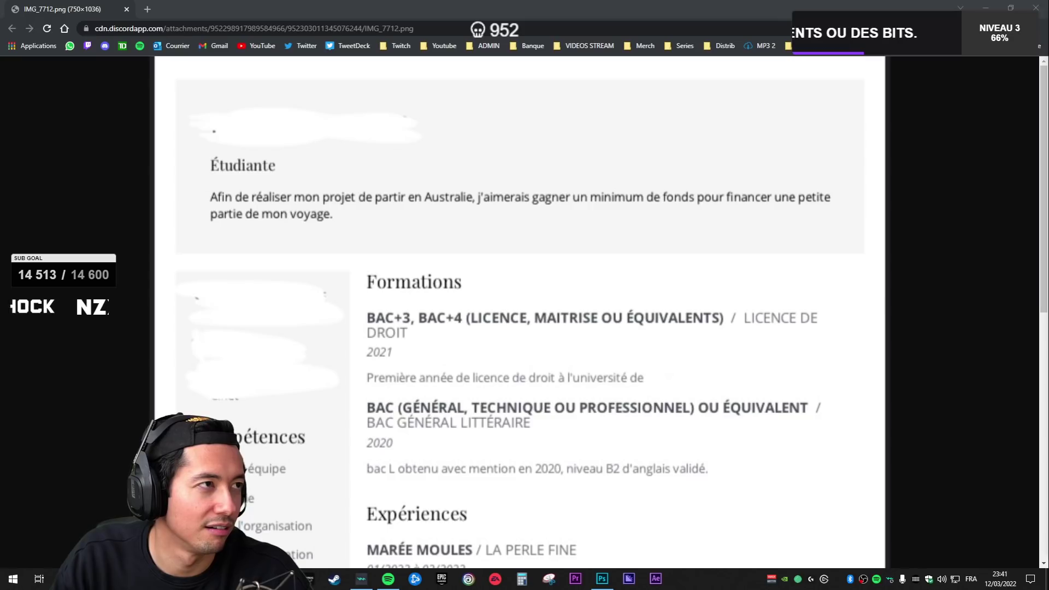
- Bring the Discord call over the Chrome CV image to show the shared blank Photoshop page
drag(0, 27, 525, 1)
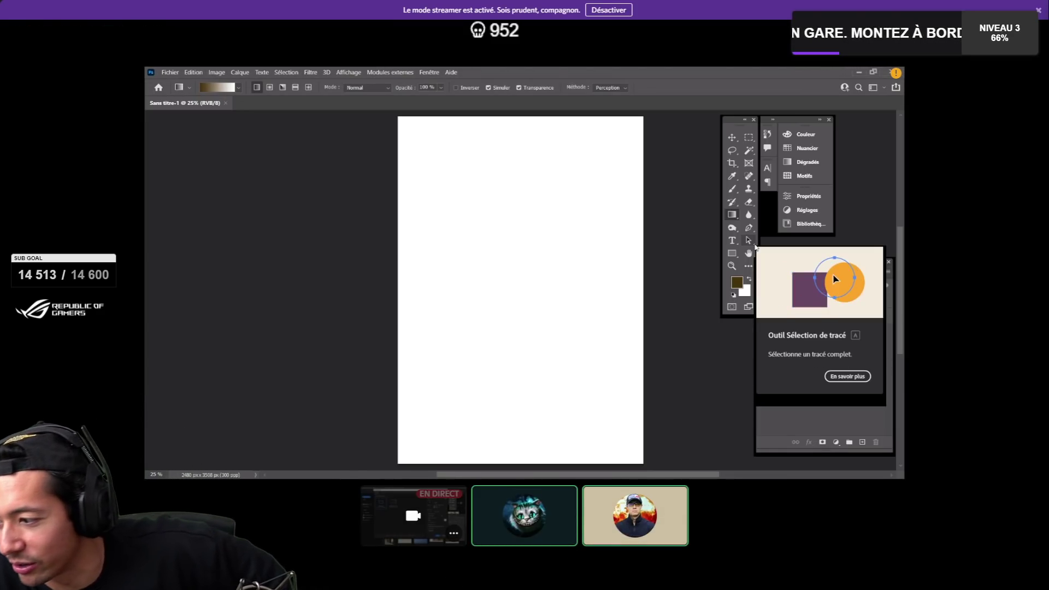
key(alt+Tab)
key(alt+Tab)
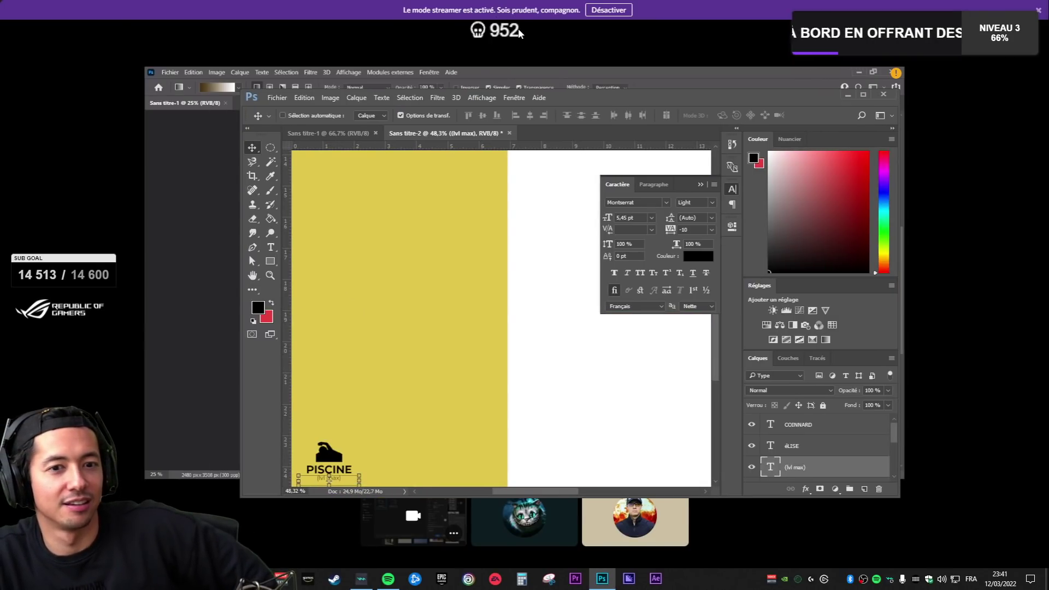
key(alt+Tab)
scroll(356, 272, down, 4)
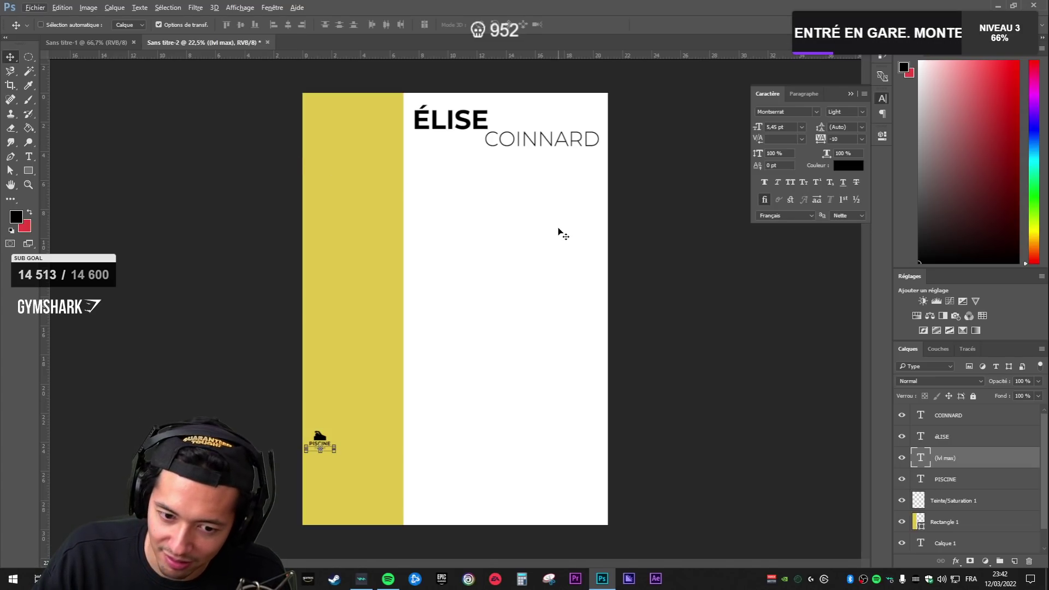
mouse_move(606, 587)
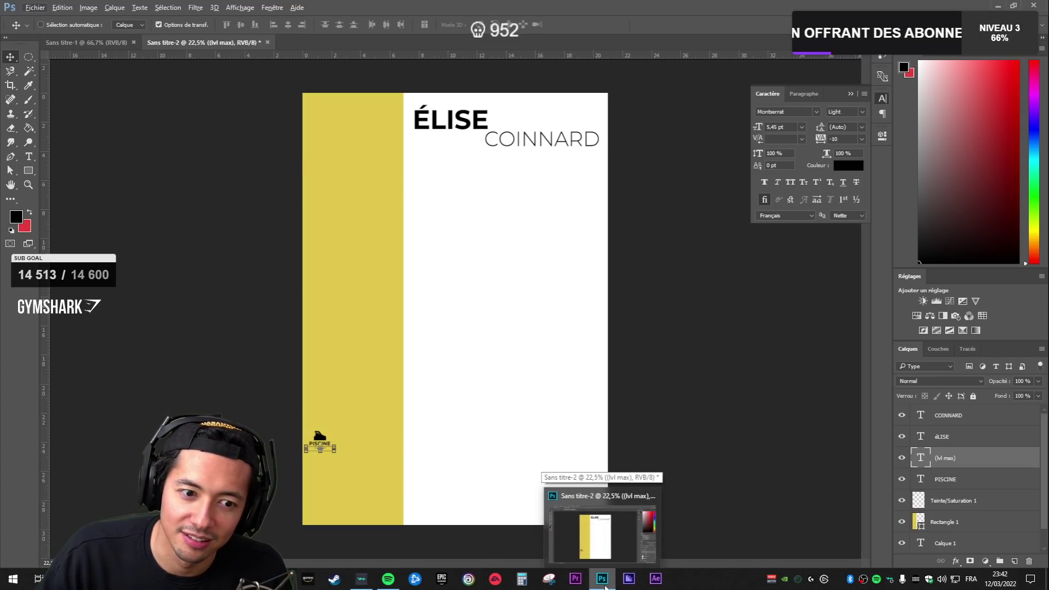
click(605, 587)
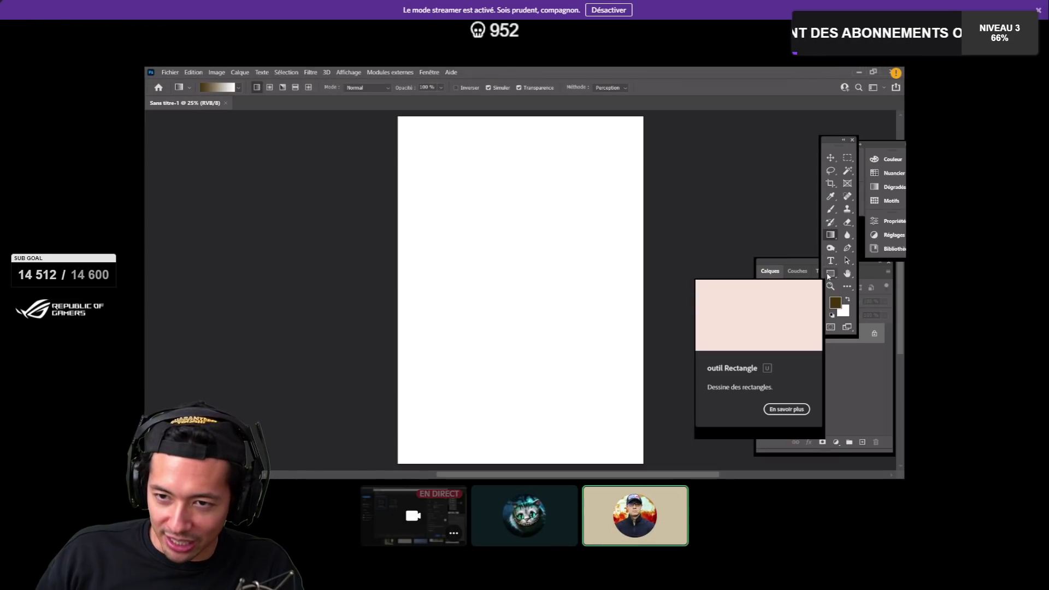
- Draw a full-height rectangle down the page's left side from the top-left corner
click(831, 273)
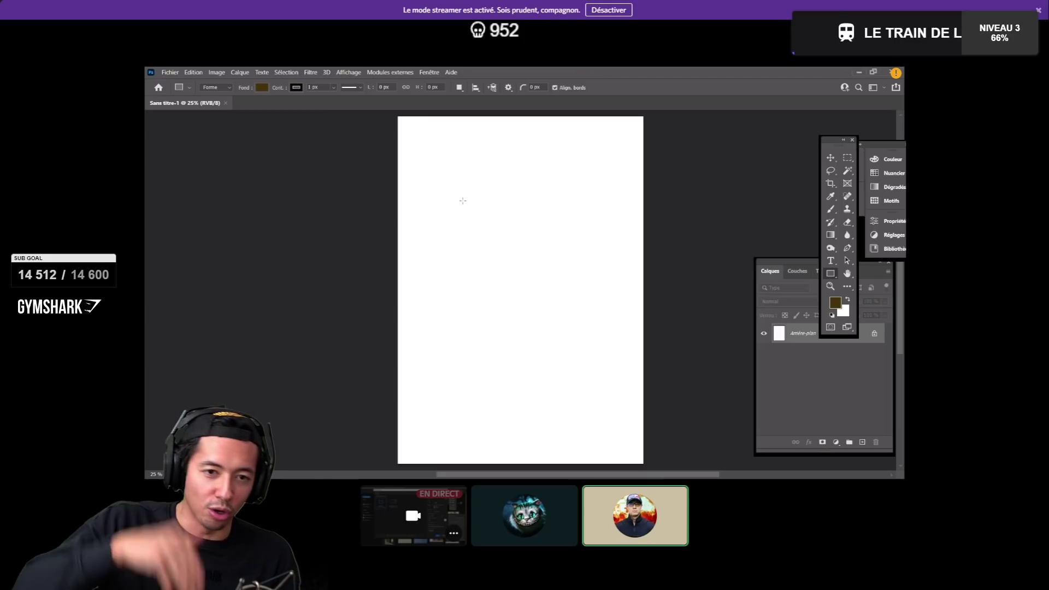
click(397, 116)
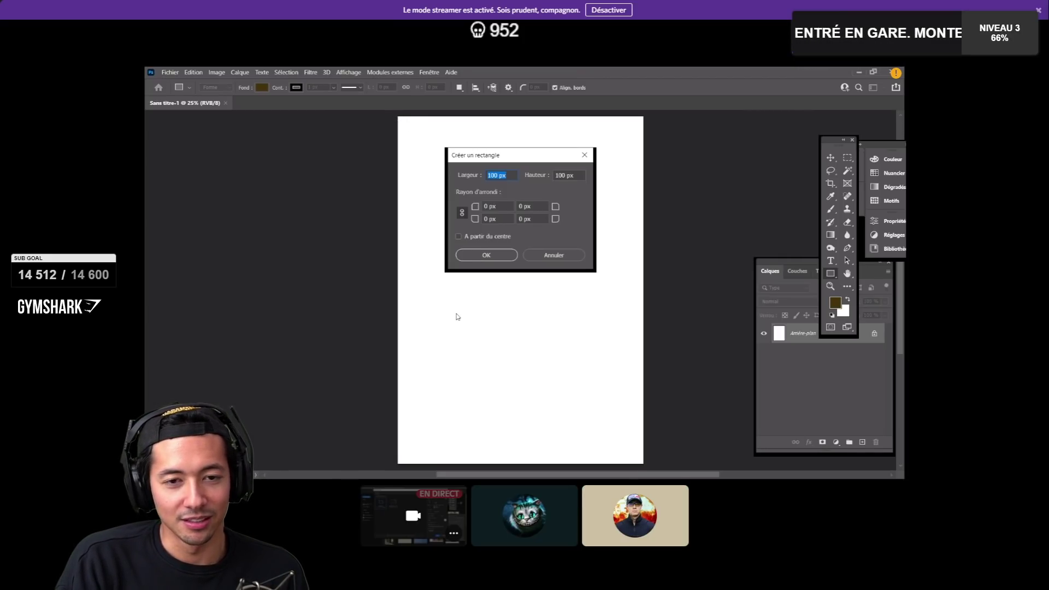
click(554, 256)
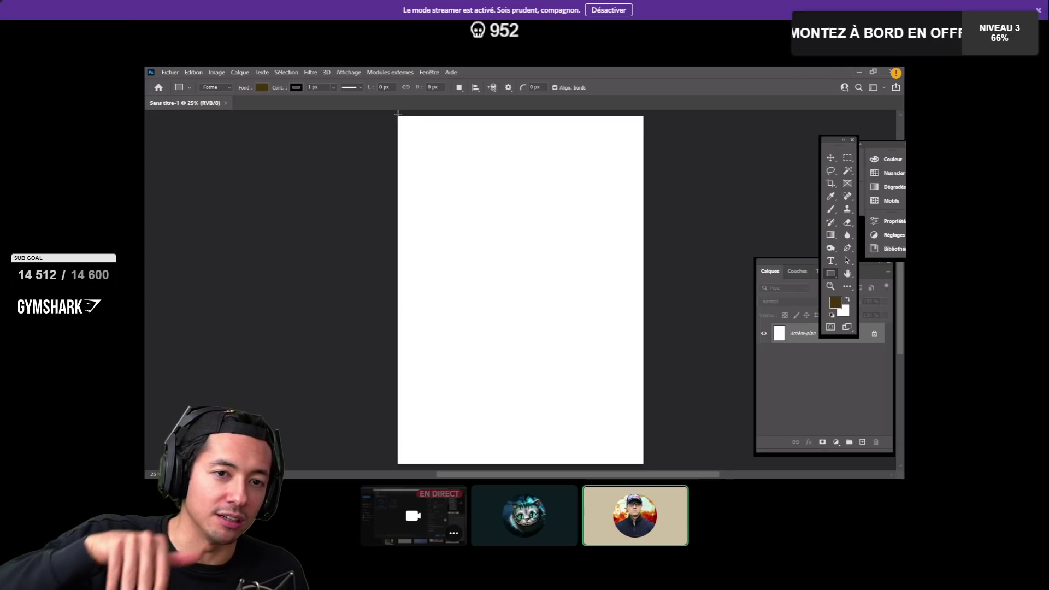
drag(398, 117, 487, 468)
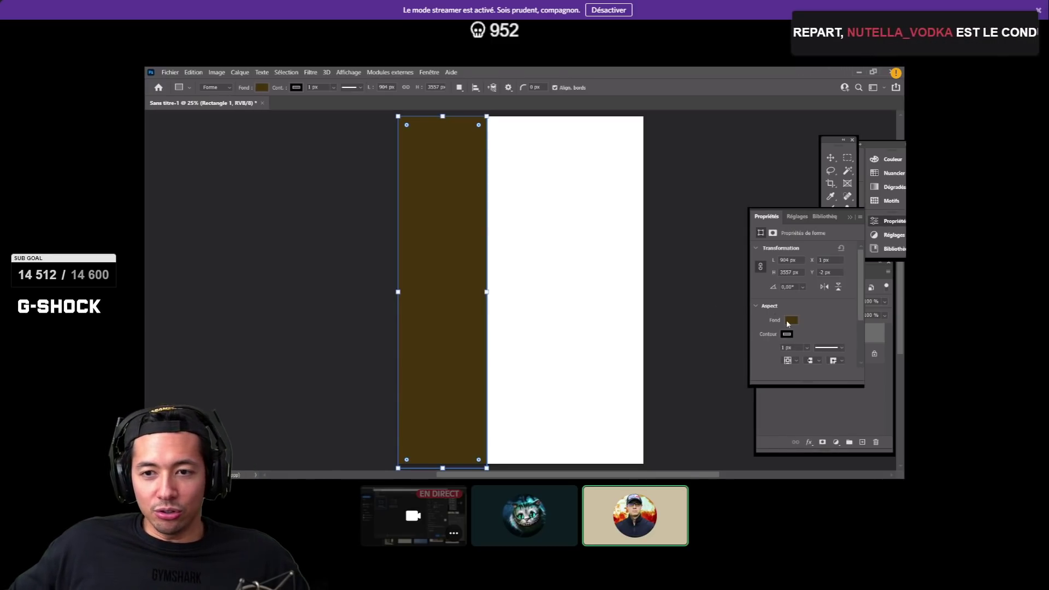
- Fill the rectangle with blue and move the shape Properties beside the page
click(791, 320)
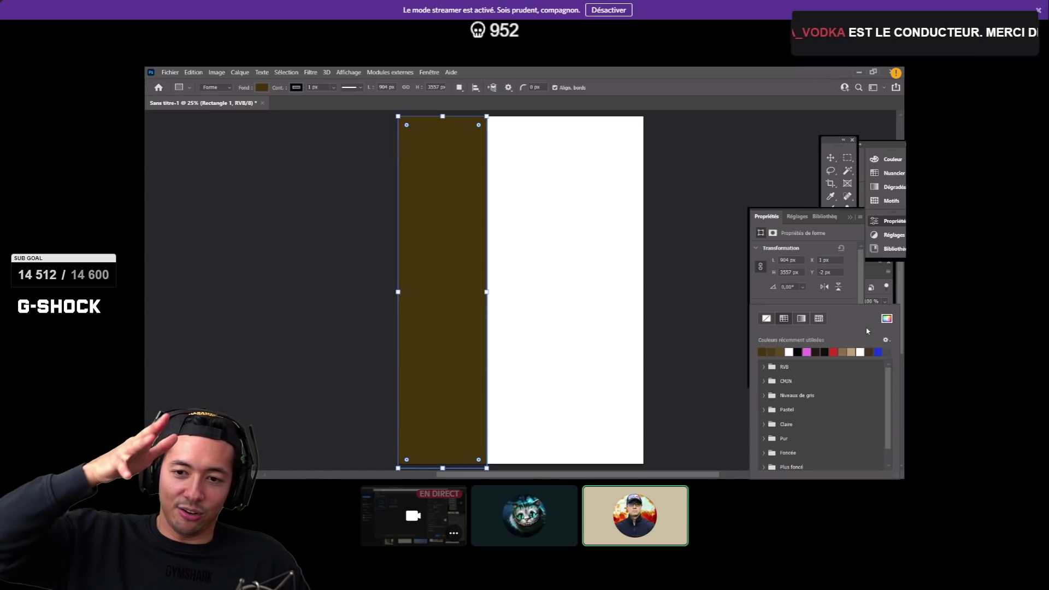
click(877, 352)
click(817, 301)
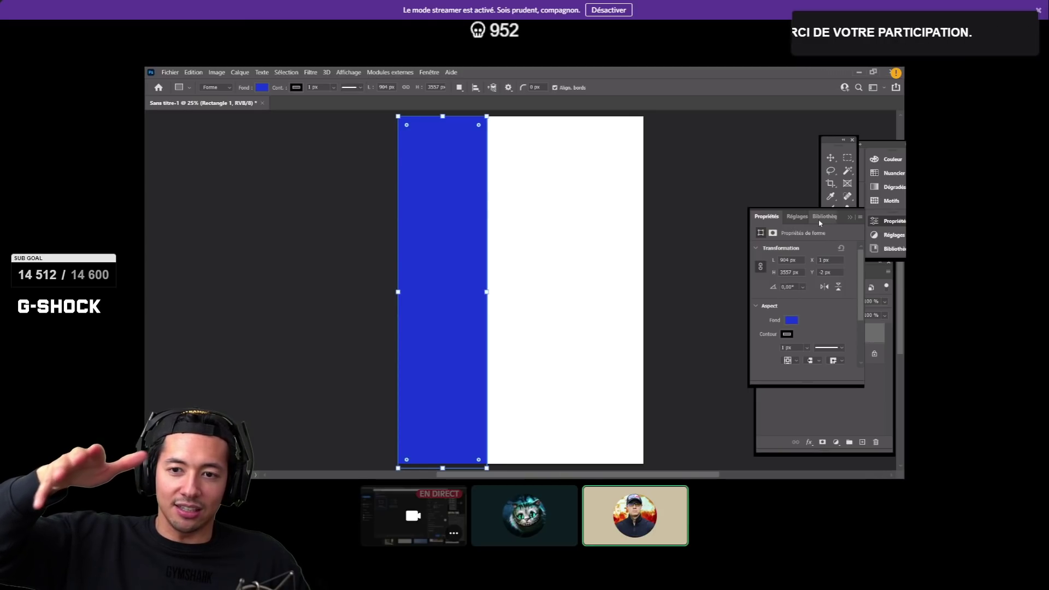
click(847, 217)
drag(843, 220, 800, 125)
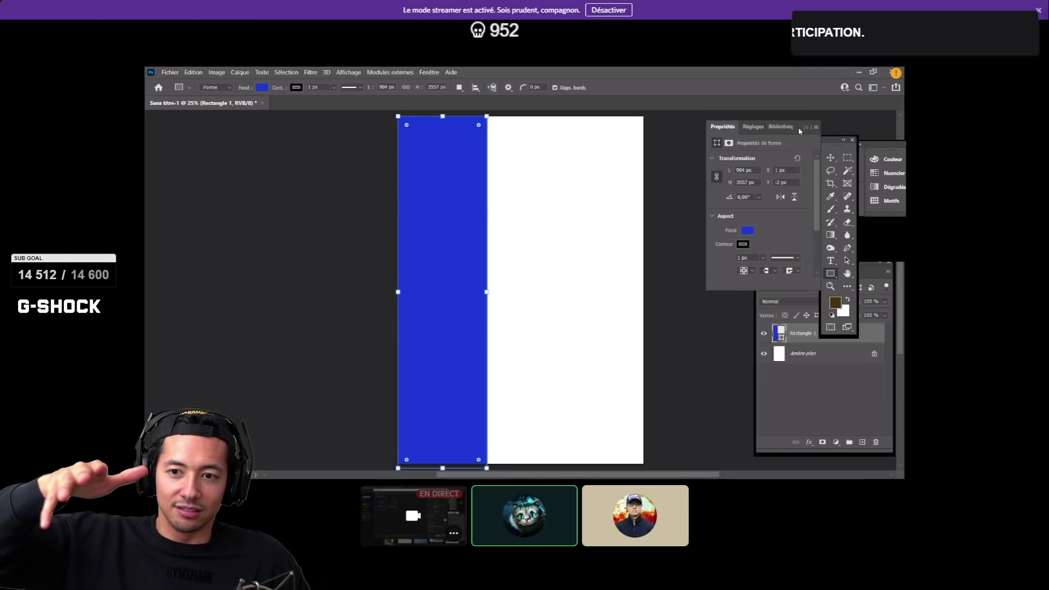
click(812, 391)
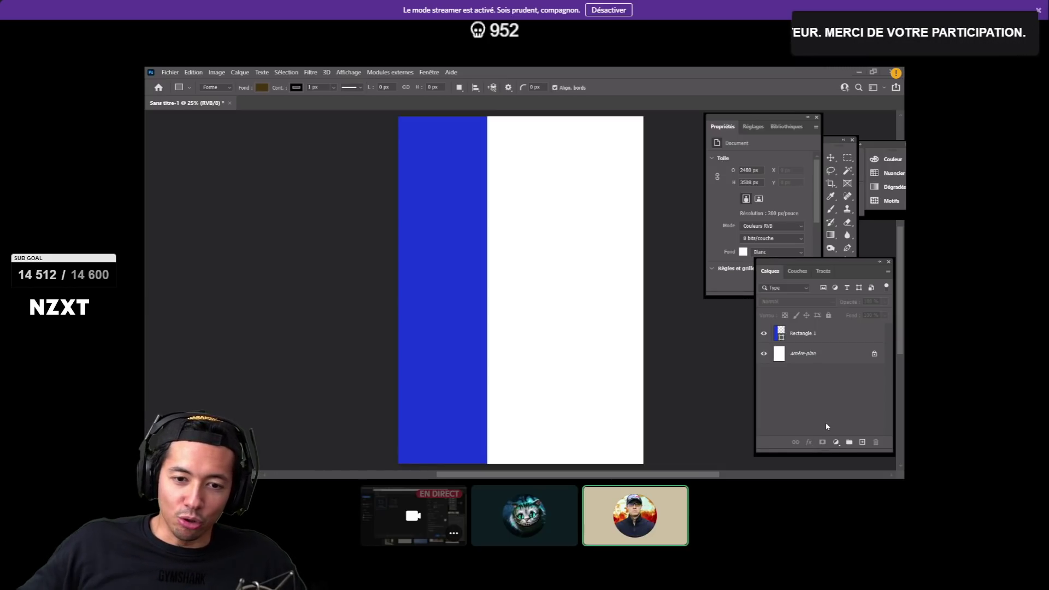
- Float the Layers, Properties and Tools panels off the canvas, then select Rectangle 1
drag(770, 271, 204, 222)
drag(290, 221, 844, 313)
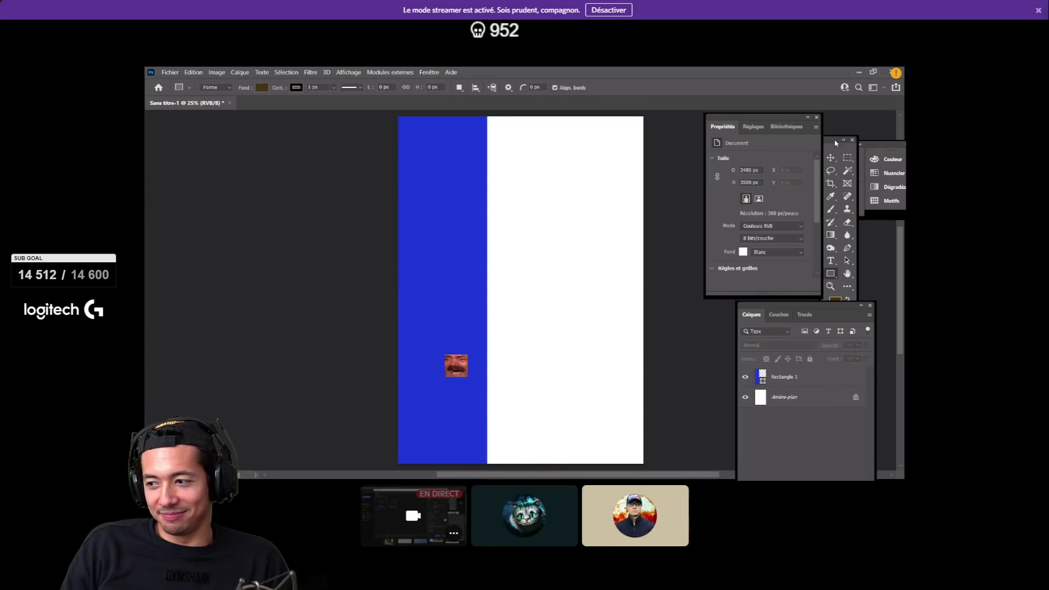
drag(774, 118, 310, 135)
drag(835, 144, 145, 143)
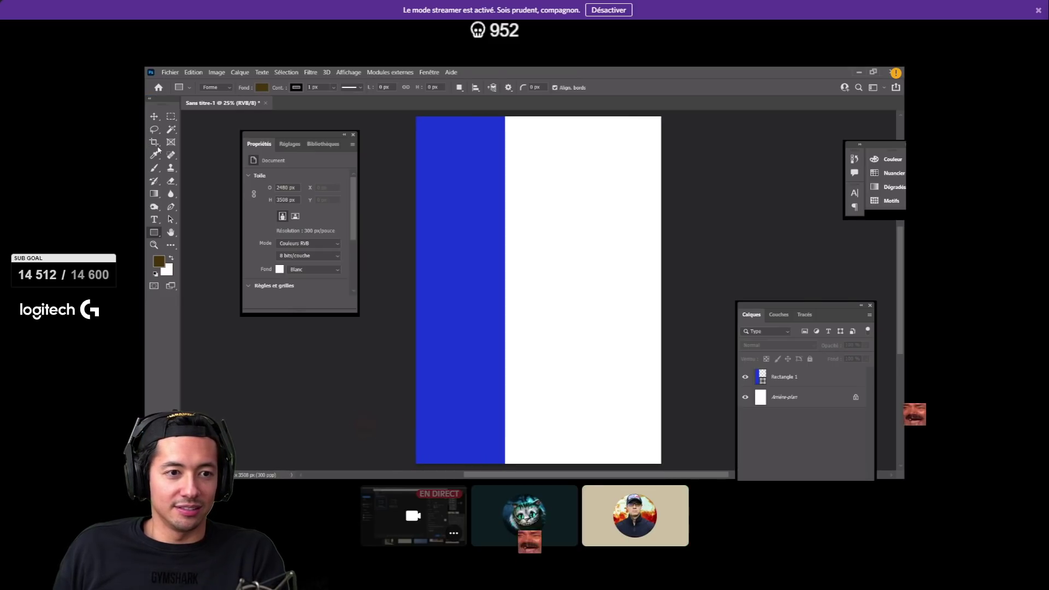
drag(292, 138, 232, 139)
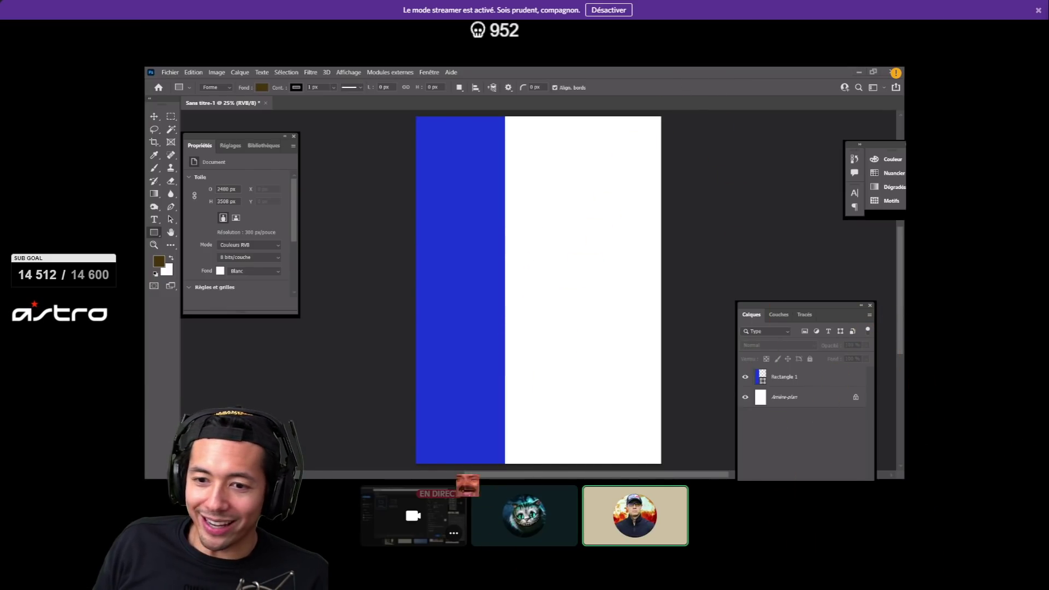
click(764, 382)
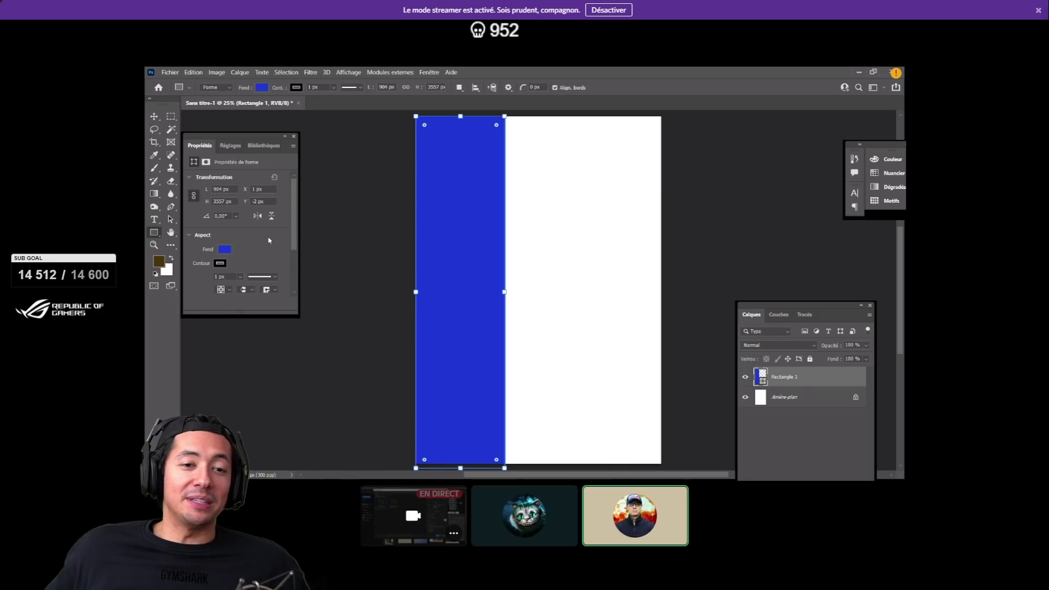
- Recolour Rectangle 1's fill to a pale sky blue (about 6db2ff) in the colour picker
click(225, 250)
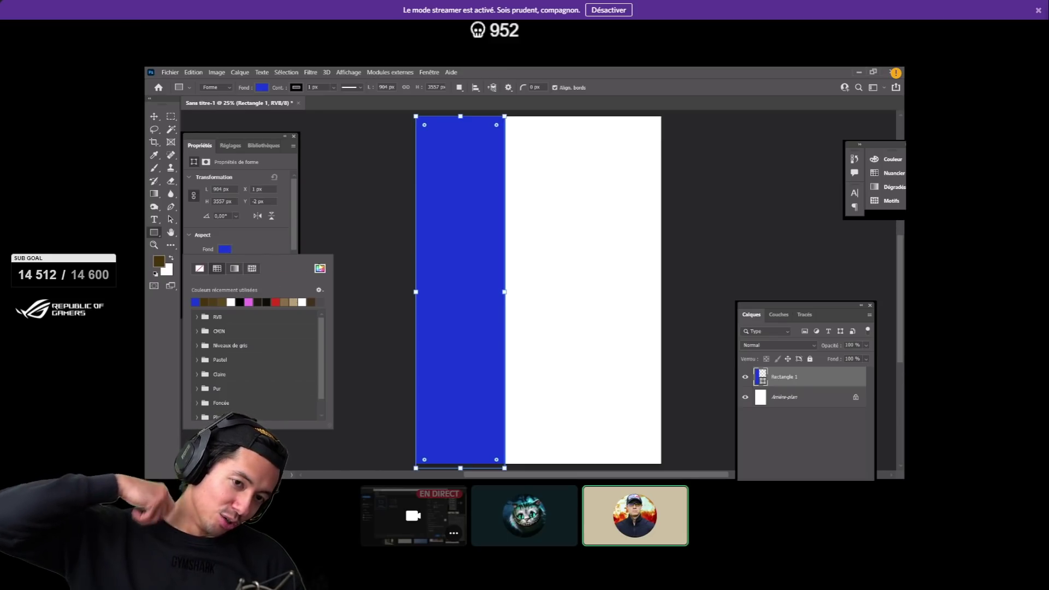
click(320, 268)
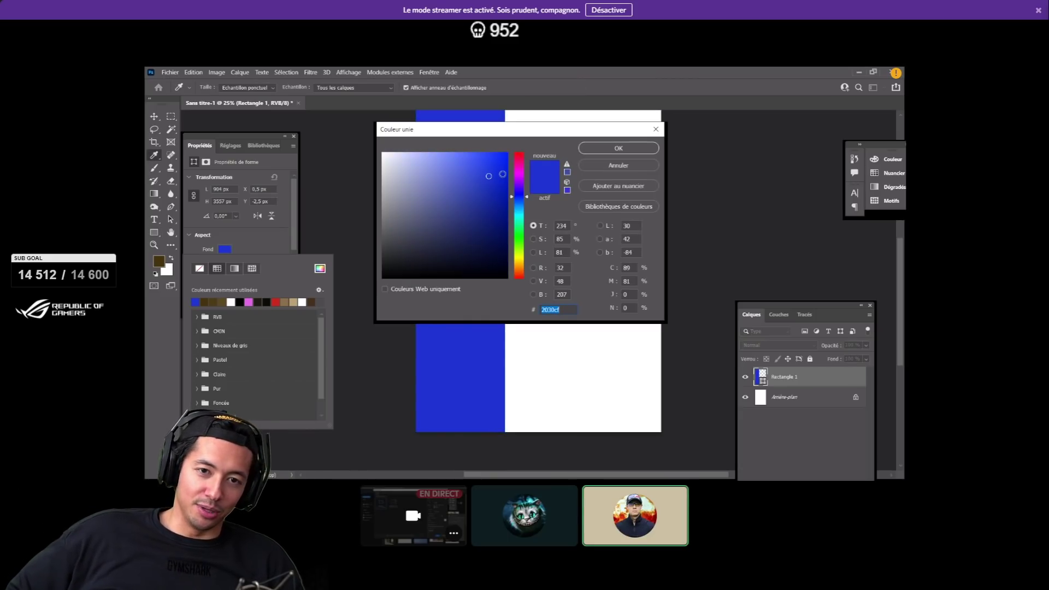
click(485, 175)
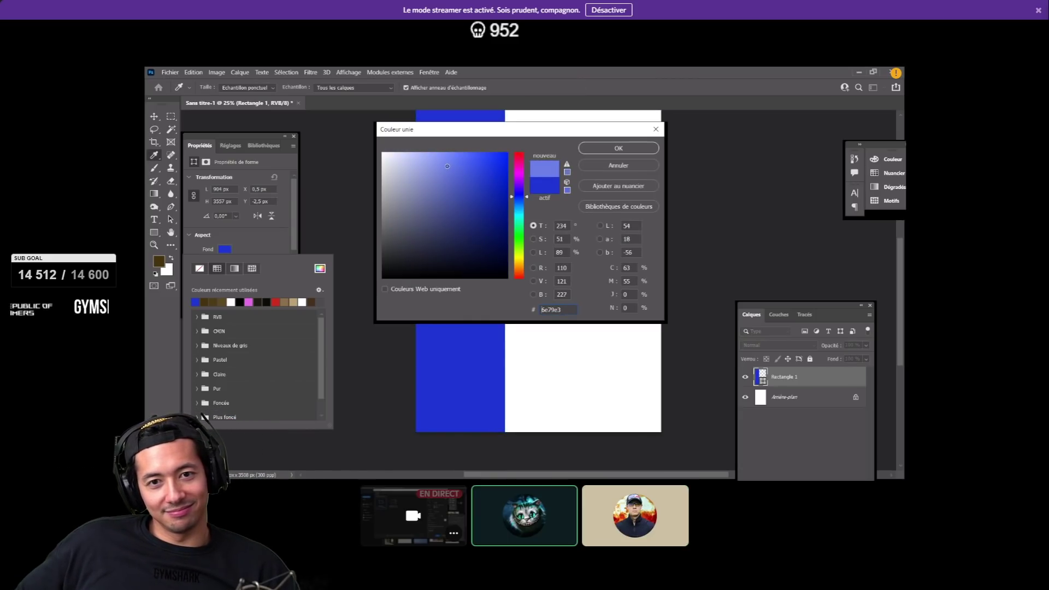
click(522, 202)
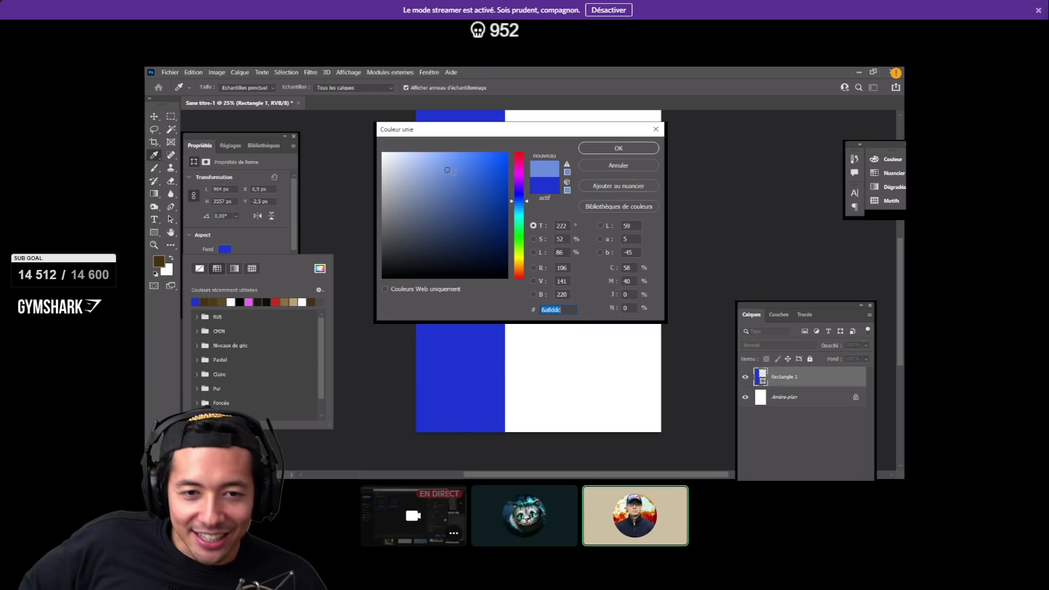
click(446, 155)
drag(456, 161, 461, 153)
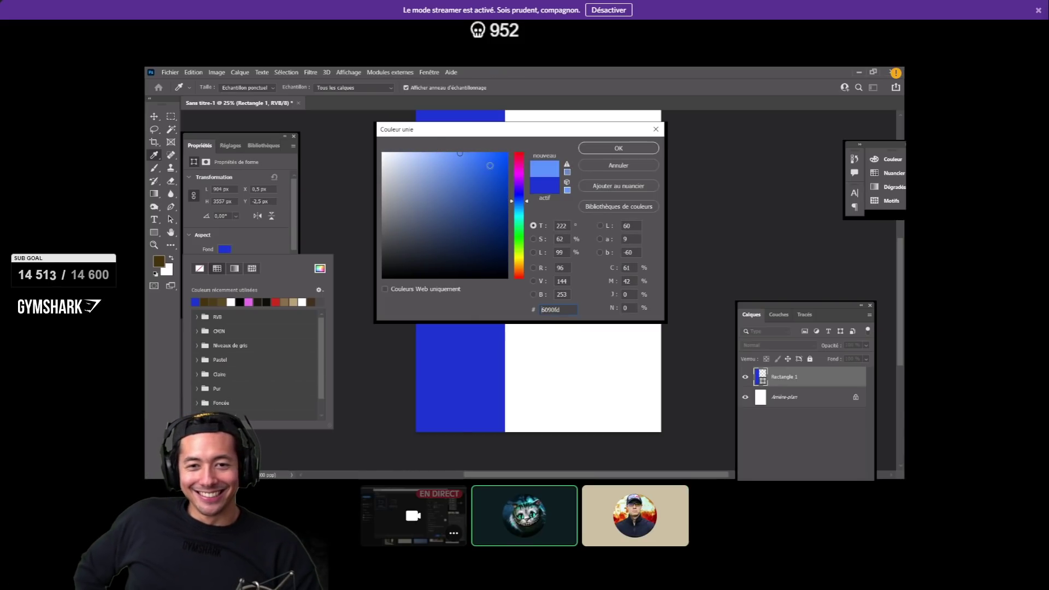
drag(528, 202, 522, 198)
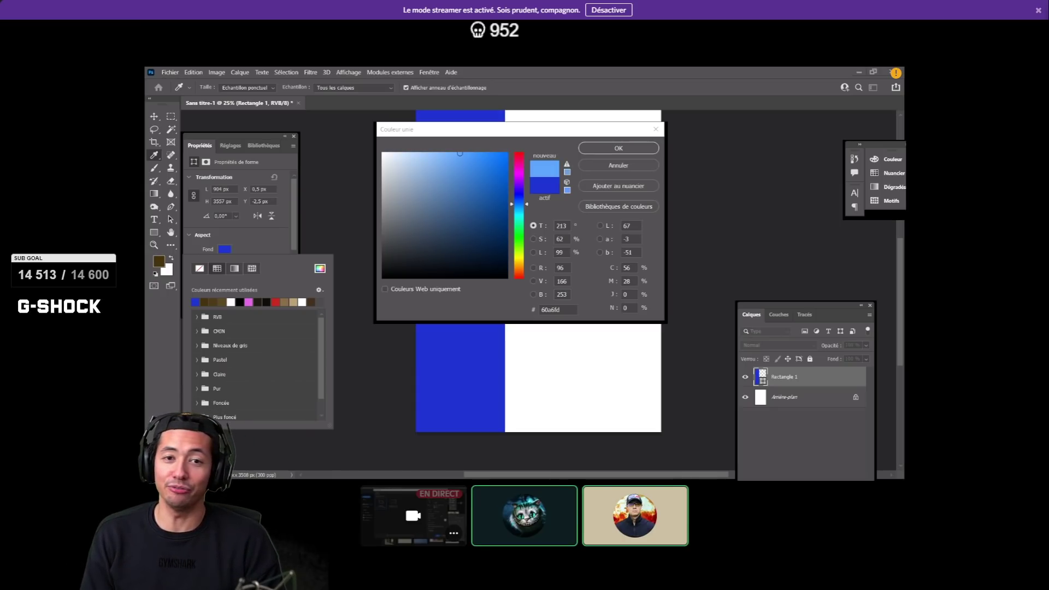
click(558, 155)
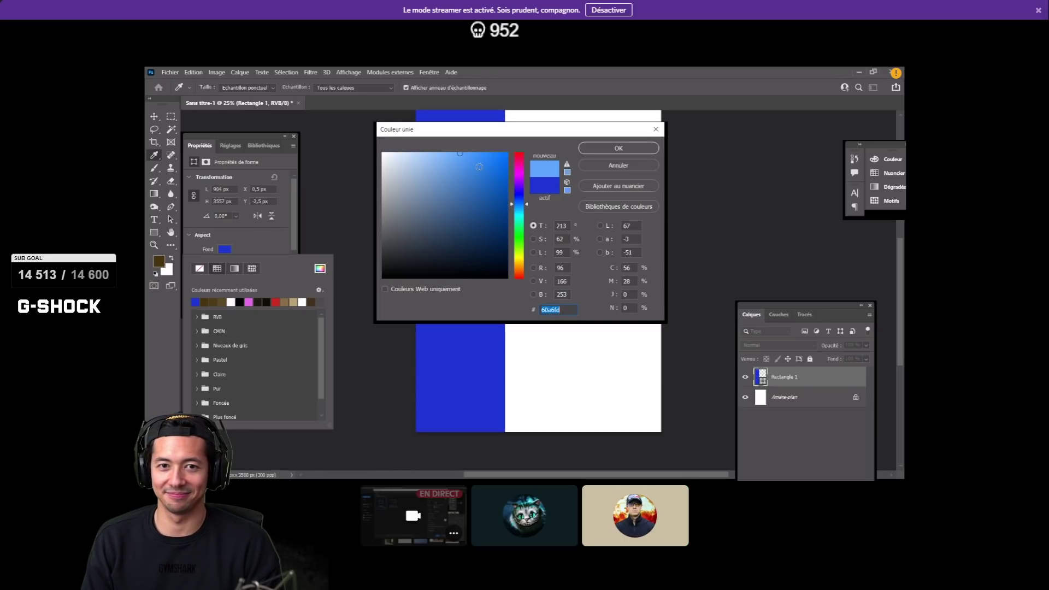
drag(529, 204, 527, 199)
drag(527, 201, 528, 207)
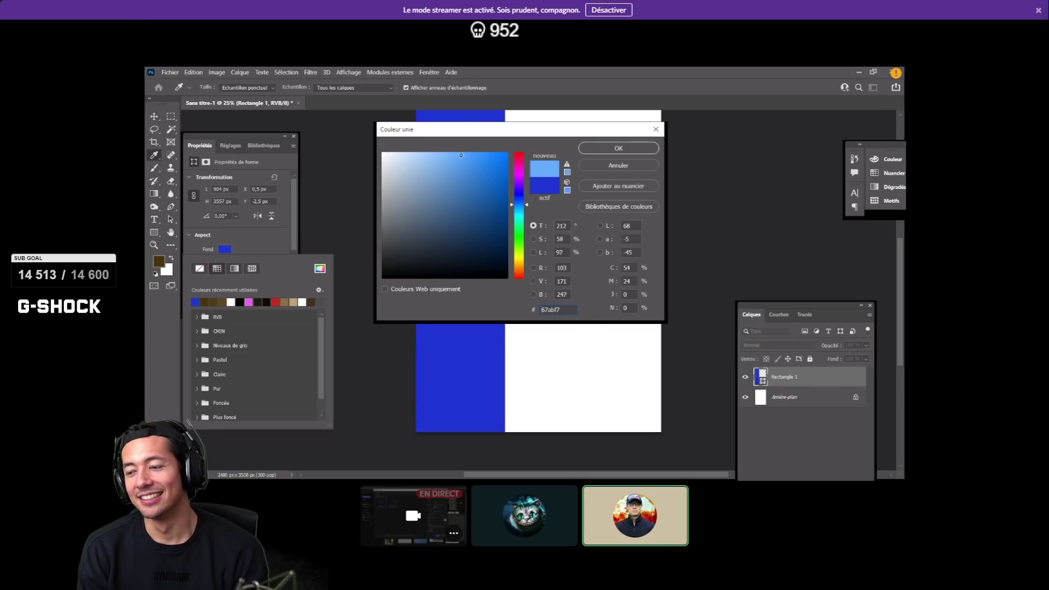
click(449, 153)
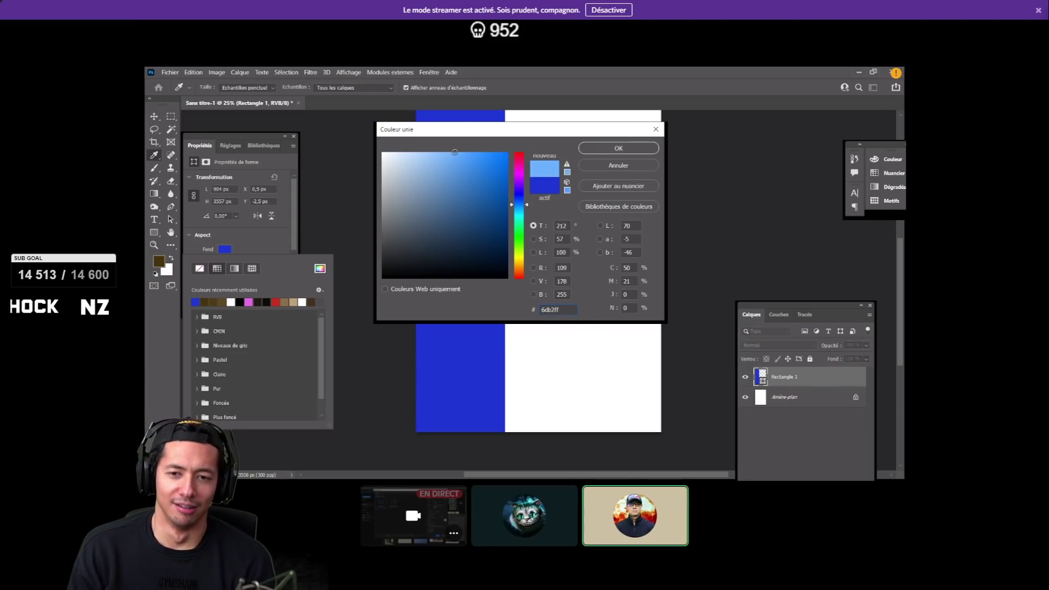
click(606, 148)
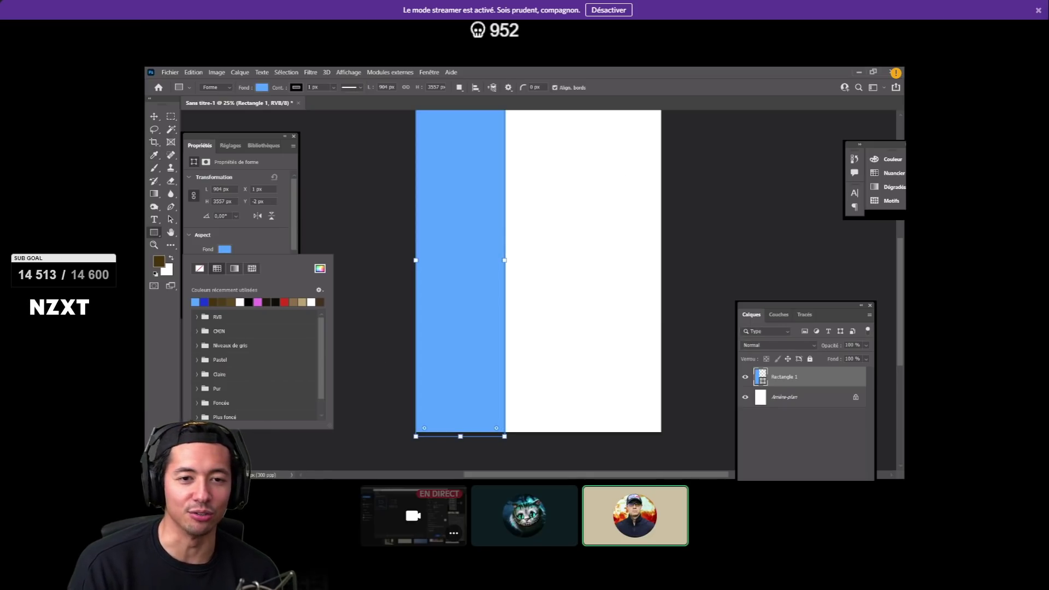
key(Escape)
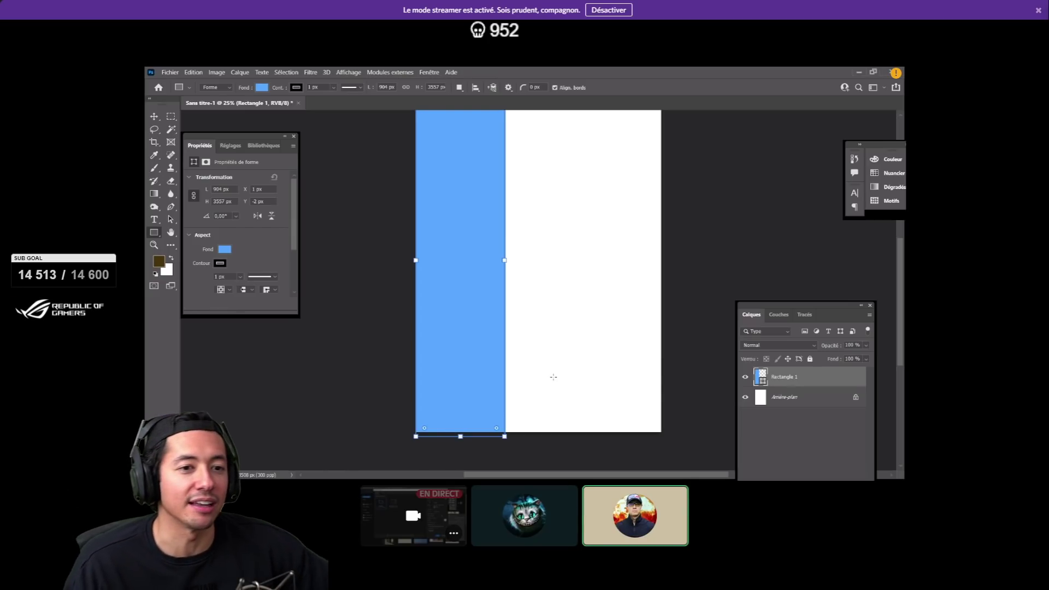
- Choose the Horizontal Type tool from the Tools panel's type group
scroll(554, 376, up, 2)
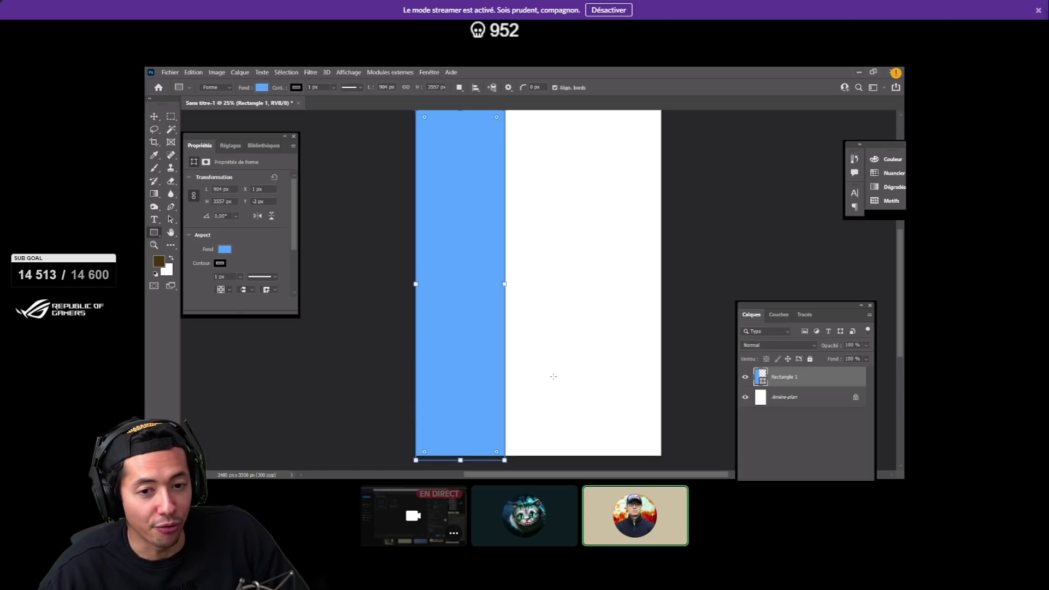
scroll(553, 377, up, 1)
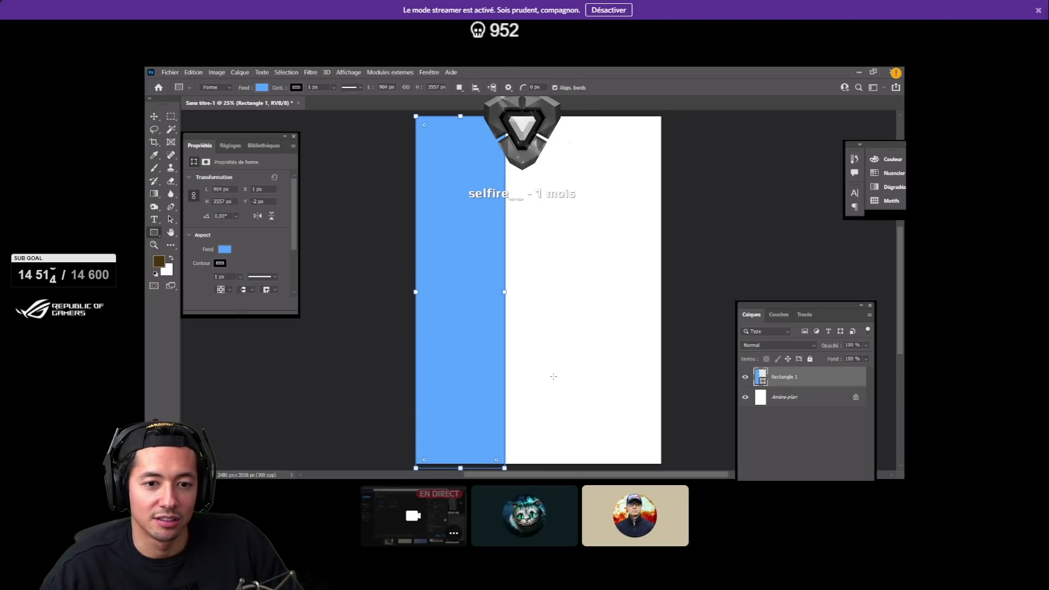
mouse_move(783, 441)
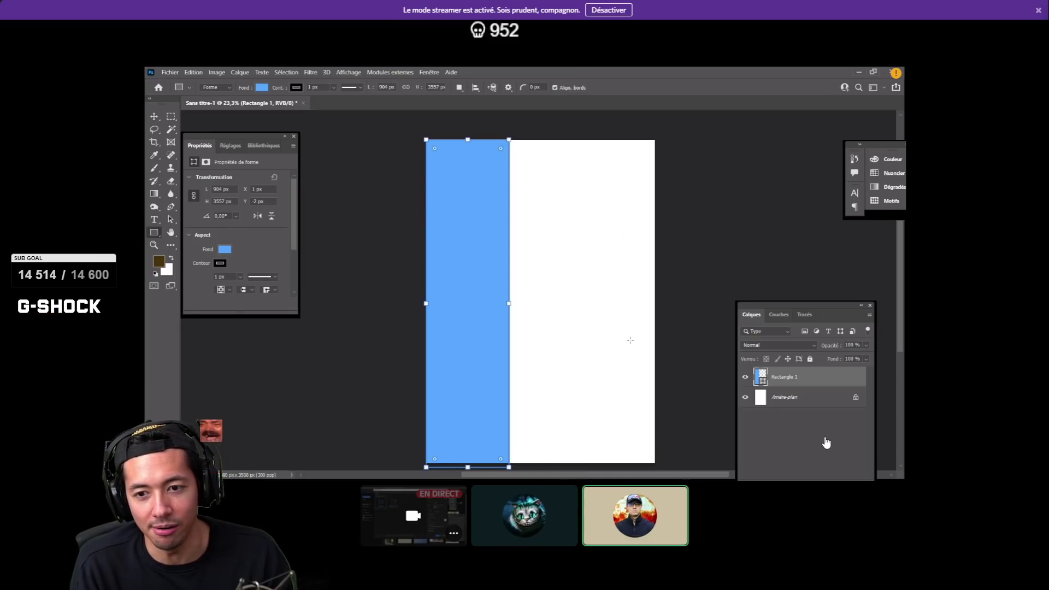
mouse_move(731, 482)
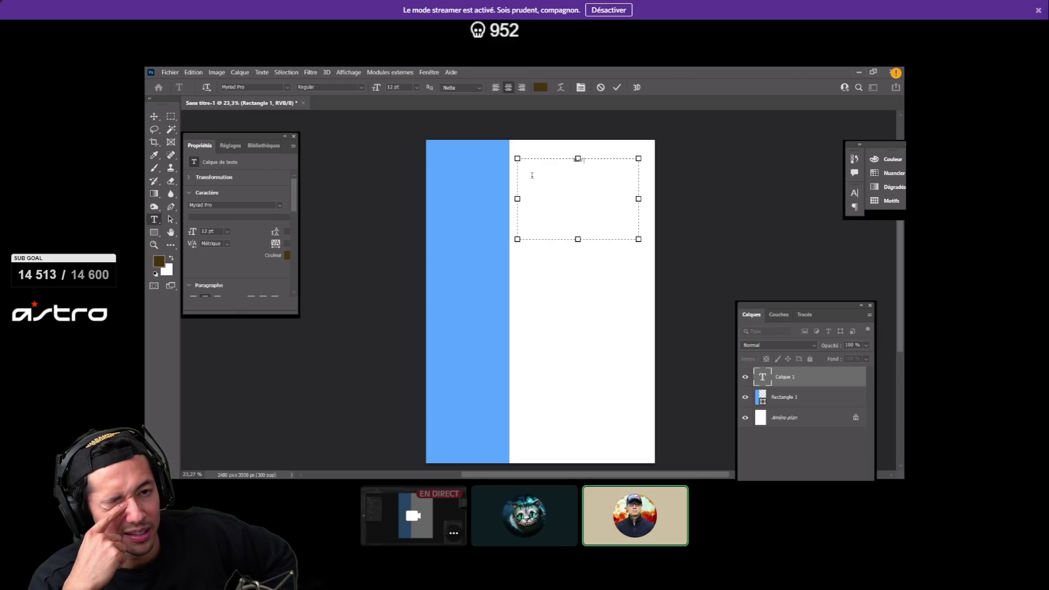
- Fix the misspelled word in the new text box so it reads Elise
double_click(585, 161)
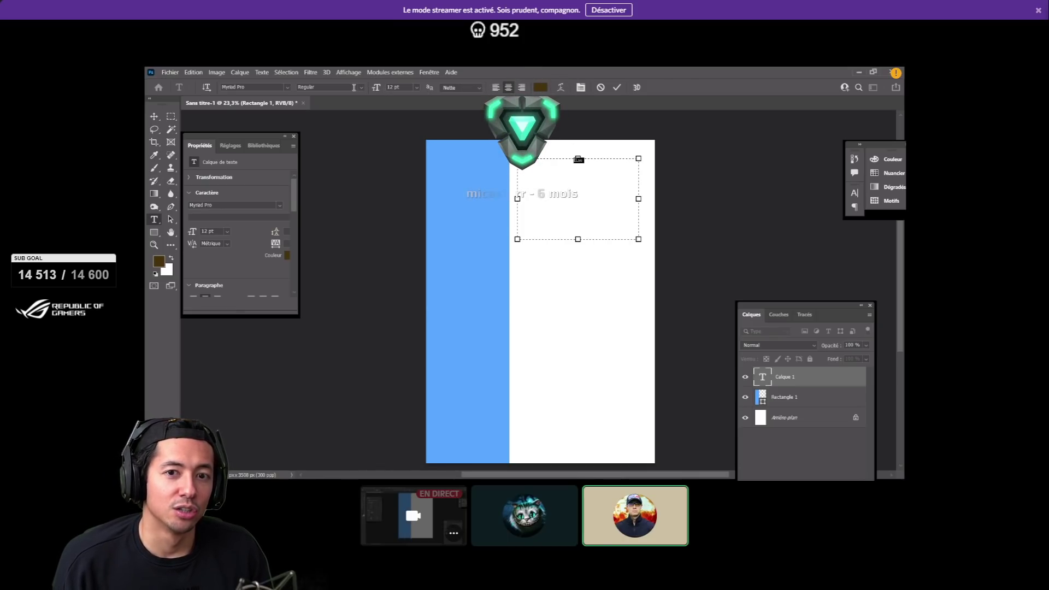
click(417, 89)
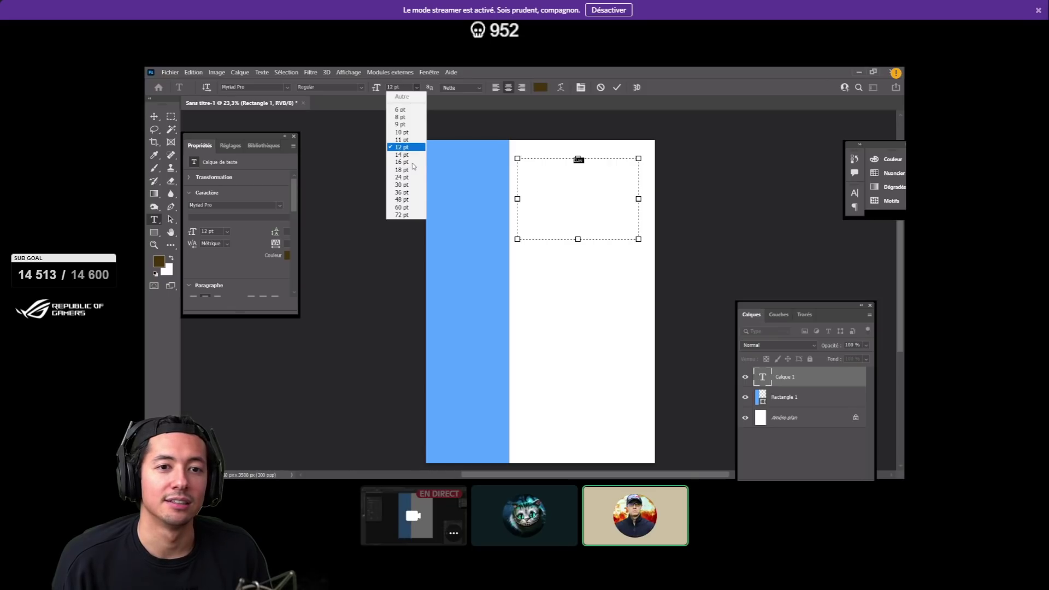
click(411, 89)
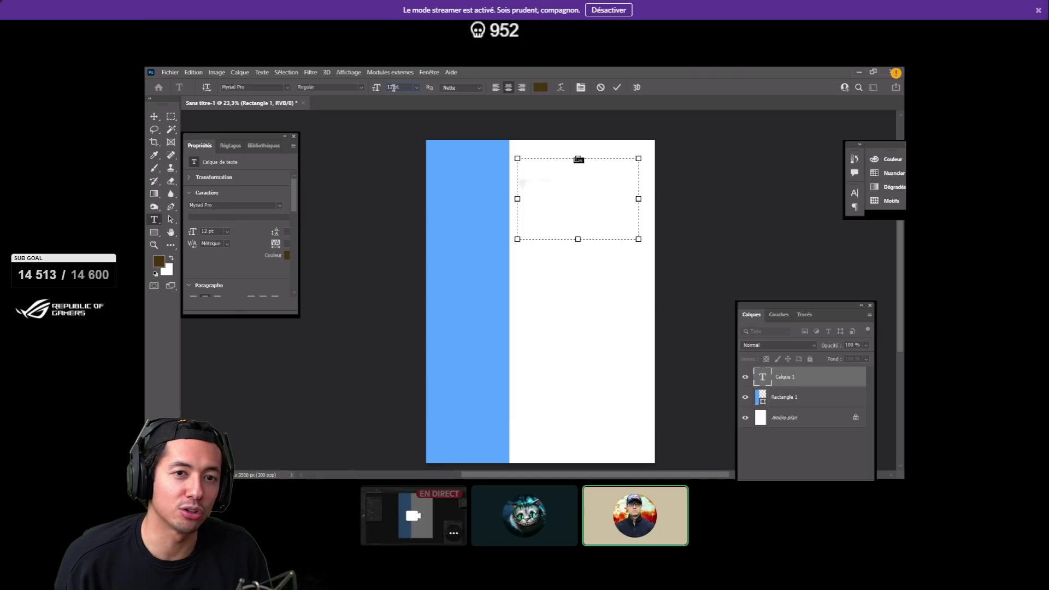
scroll(398, 89, up, 1)
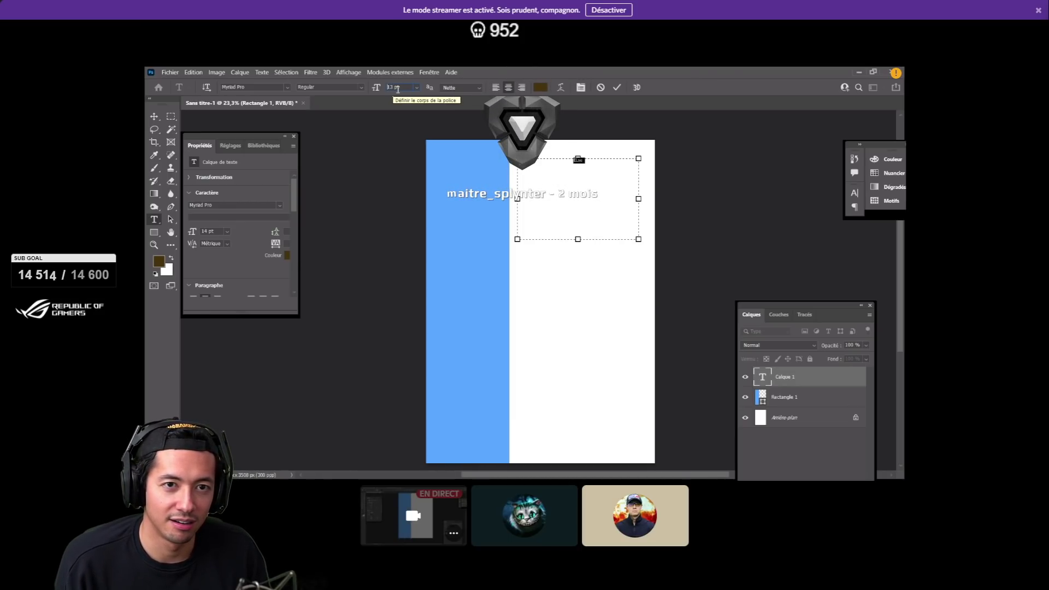
scroll(398, 89, up, 1)
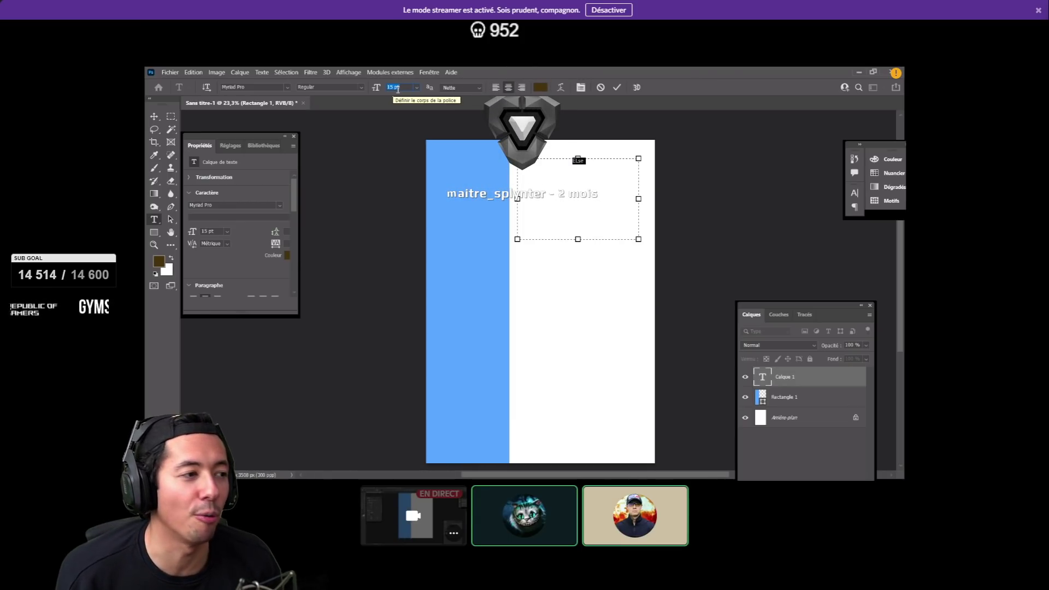
scroll(398, 90, up, 9)
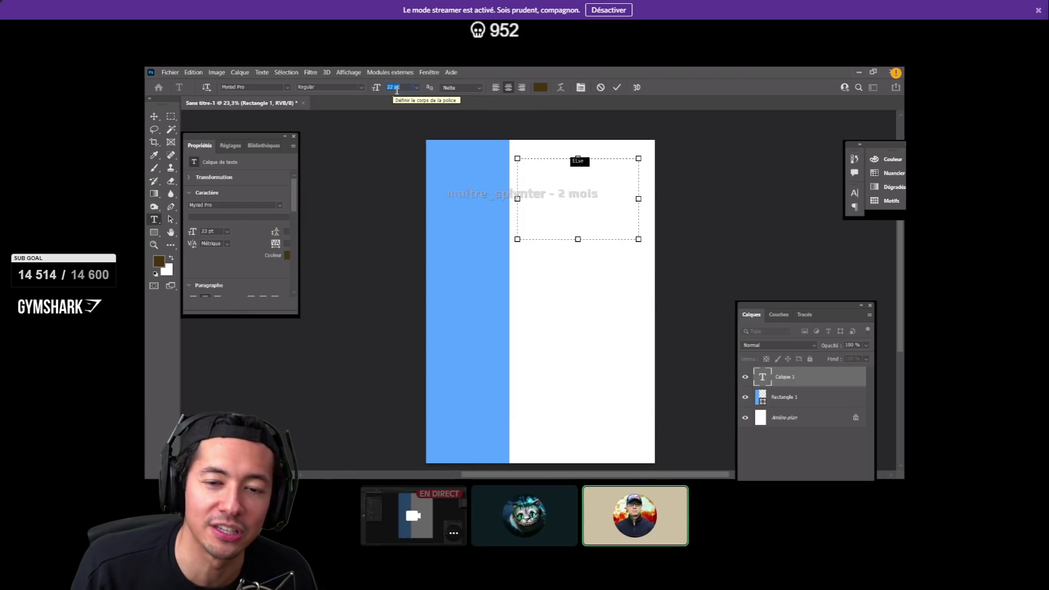
scroll(398, 89, up, 5)
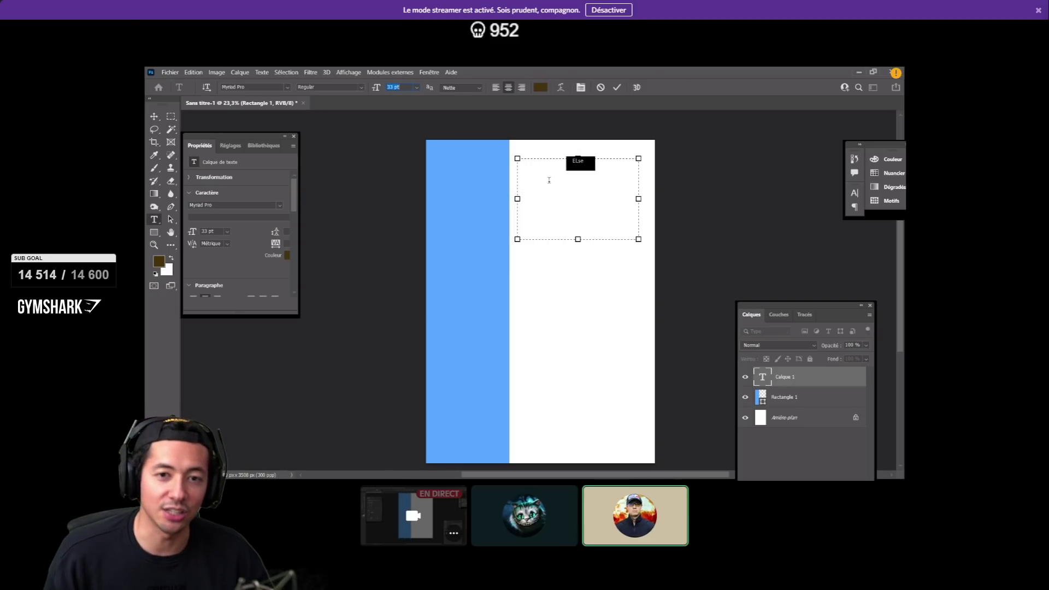
click(567, 164)
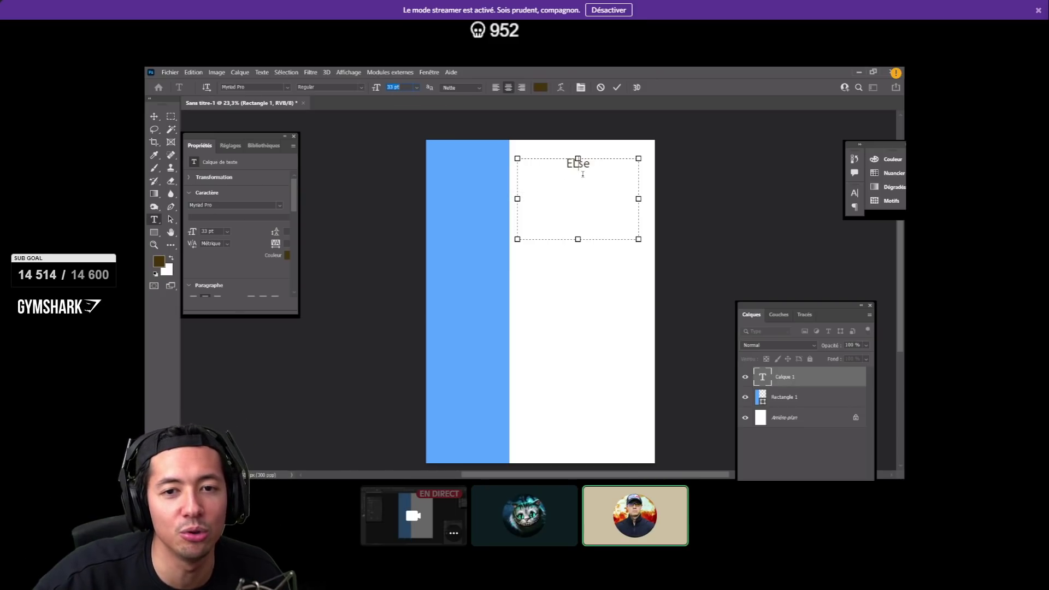
text(li)
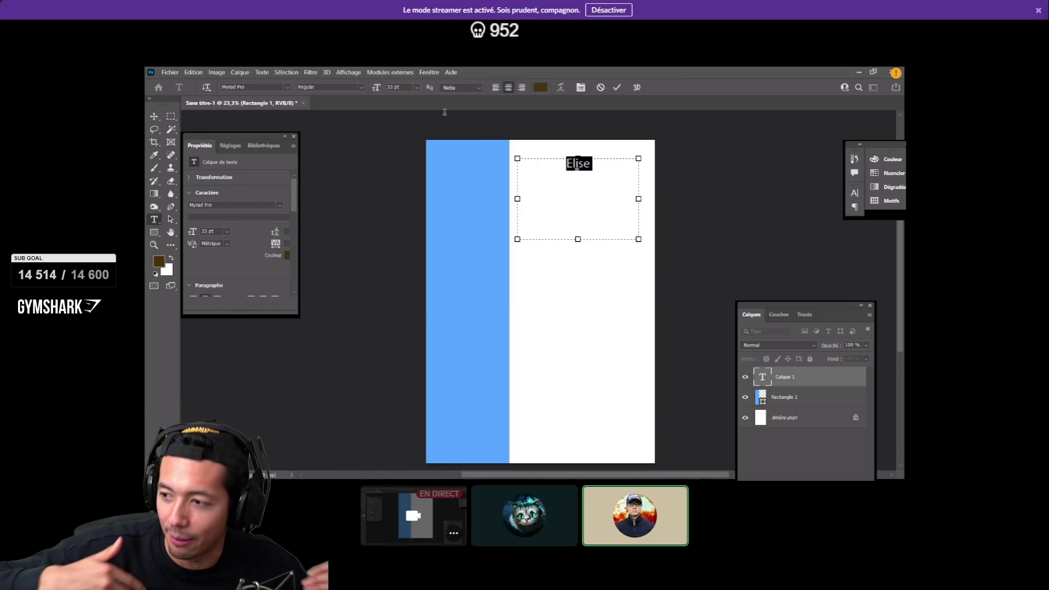
- Enlarge the Elise text to 60 pt Myriad Pro
click(392, 88)
scroll(392, 88, up, 1)
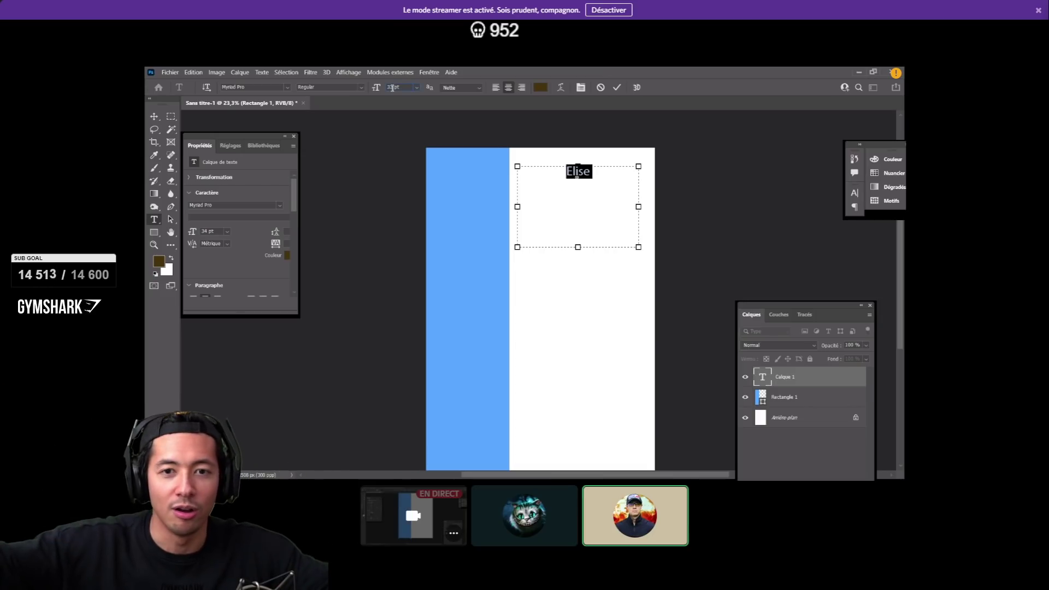
scroll(393, 87, up, 12)
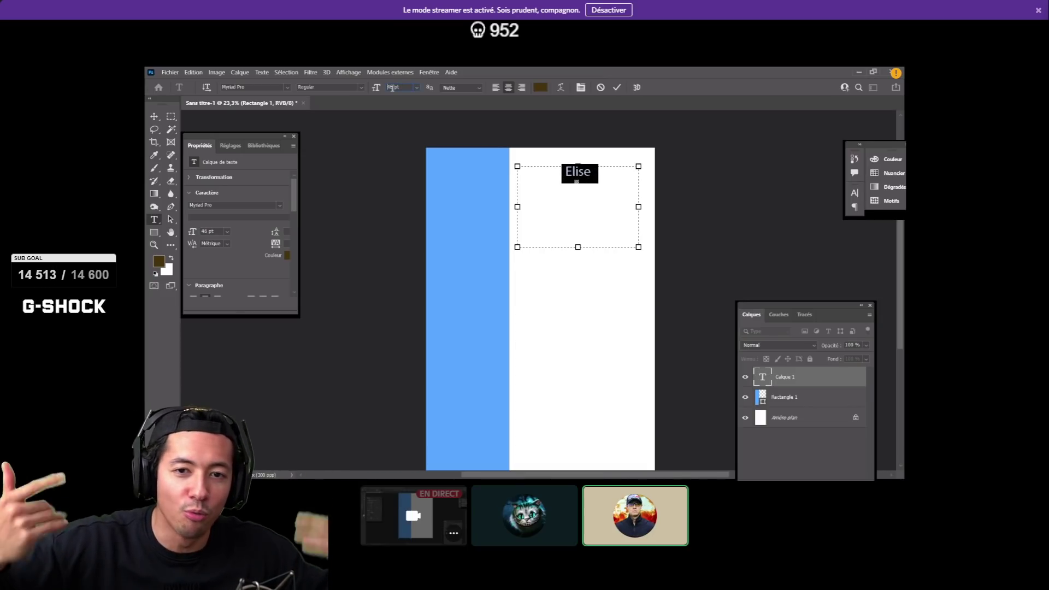
scroll(392, 87, up, 4)
scroll(395, 90, up, 3)
scroll(395, 90, up, 1)
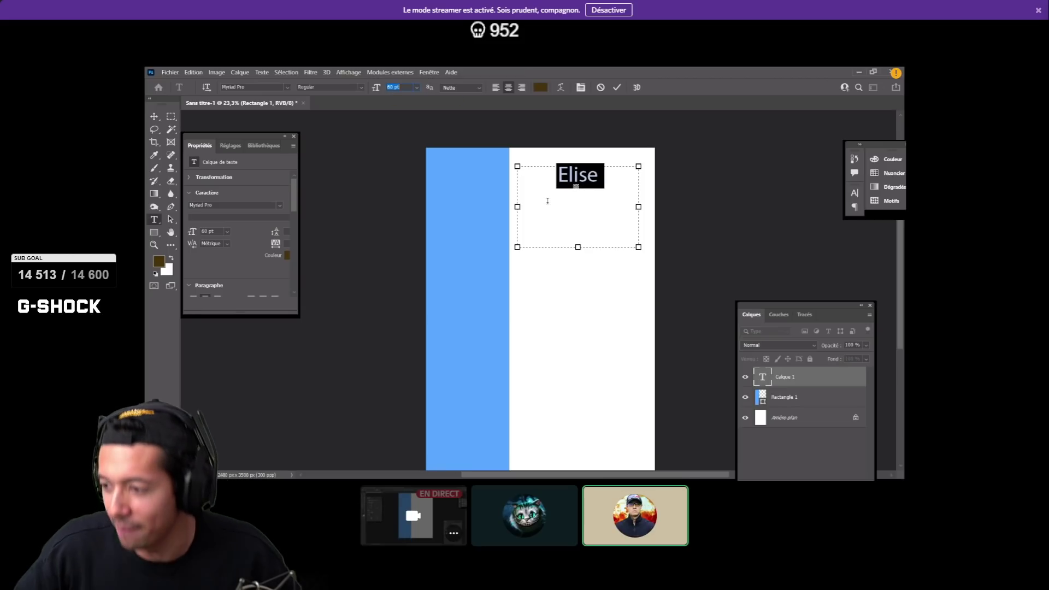
click(556, 205)
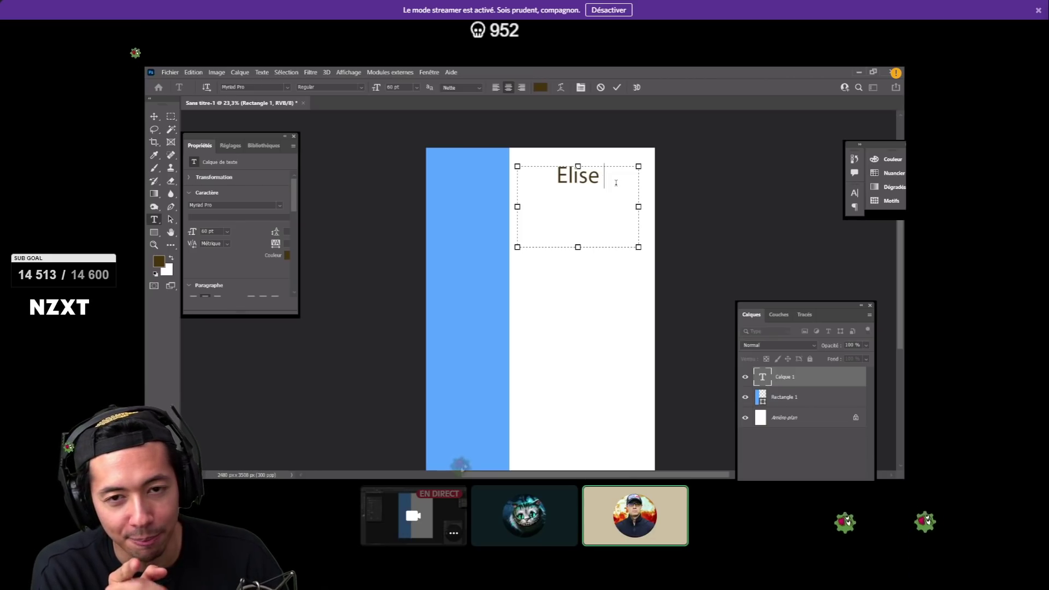
- Left-align Elise, resize its text box to fit the word, and select the text
click(497, 87)
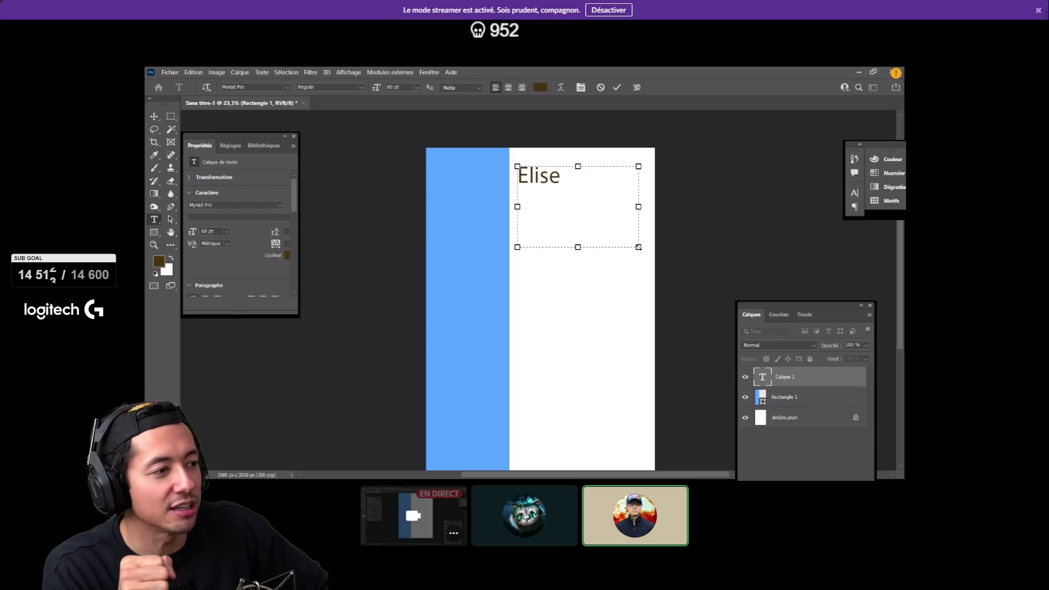
drag(638, 247, 568, 190)
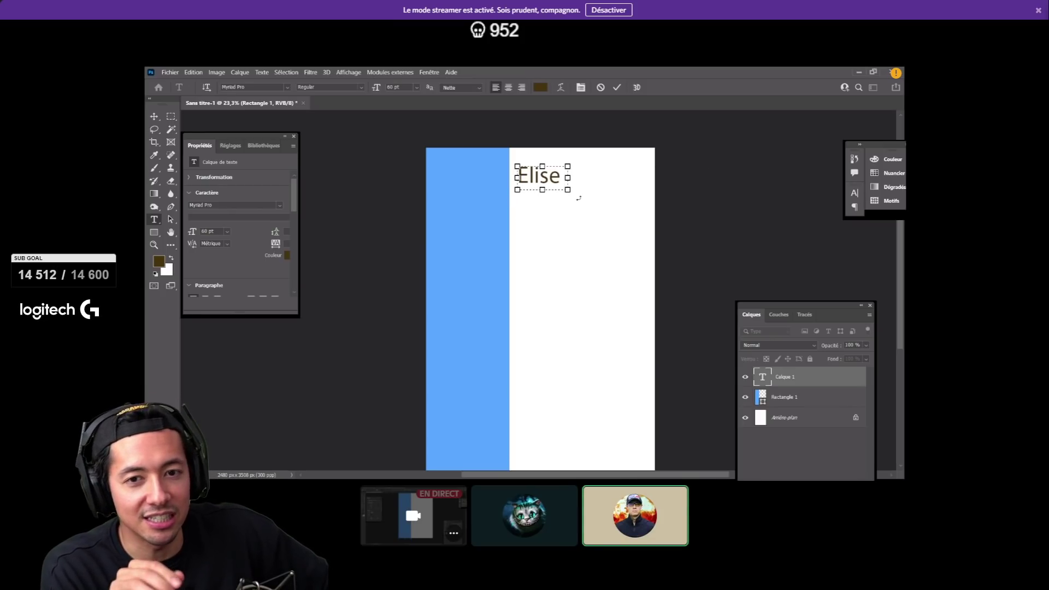
drag(568, 179, 601, 179)
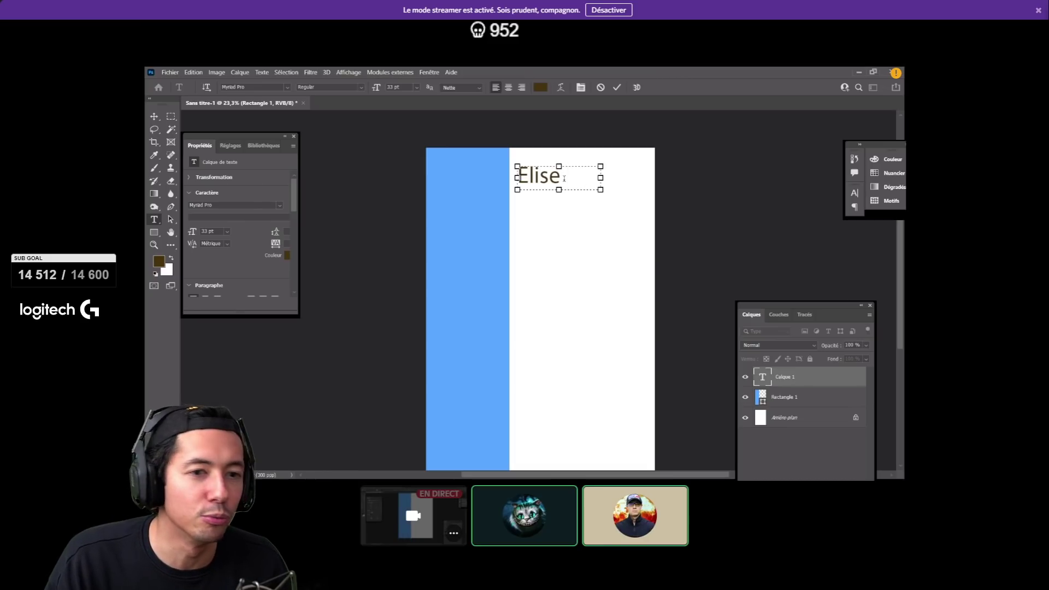
drag(565, 178, 516, 176)
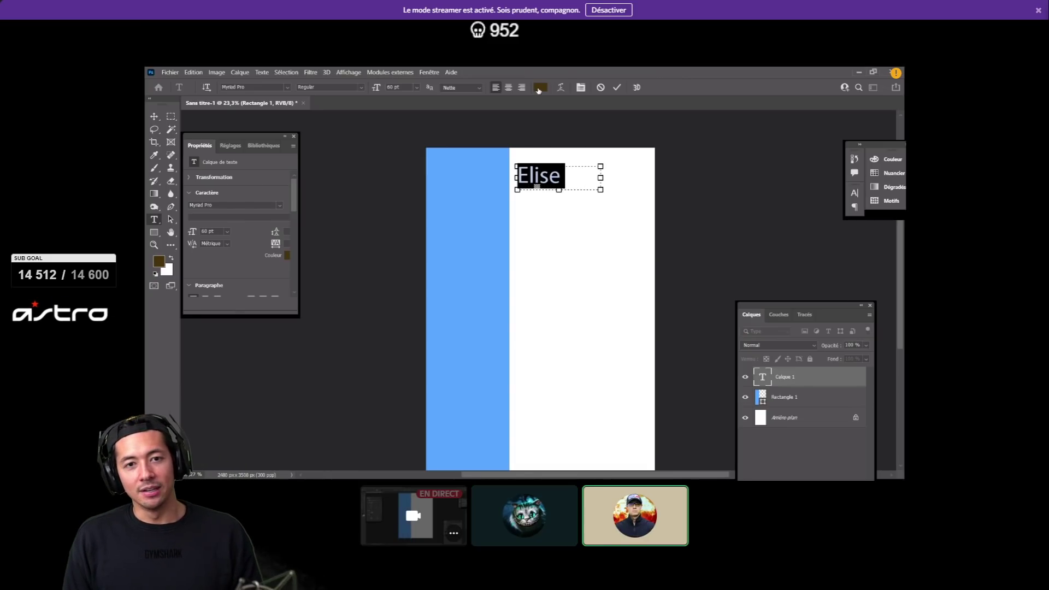
- Make the Elise text black (000000) and commit the text edit
click(539, 89)
text(000000)
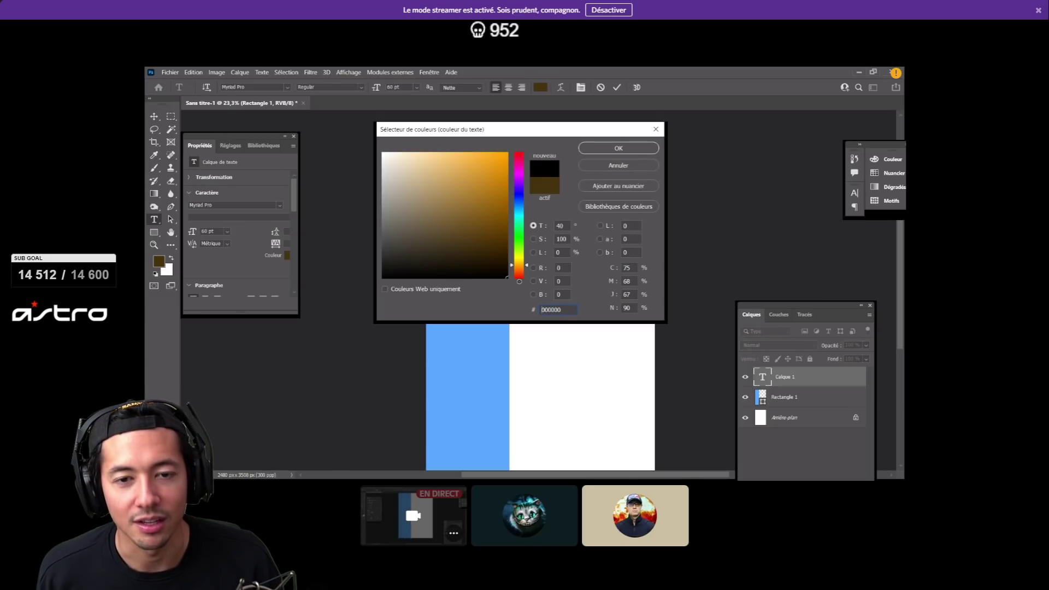
click(619, 148)
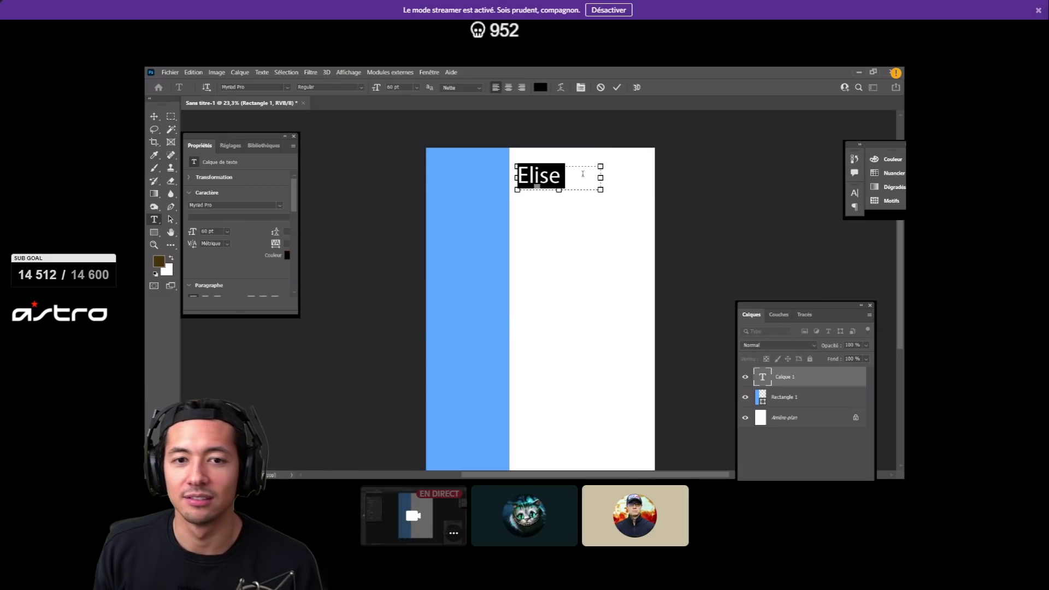
click(584, 174)
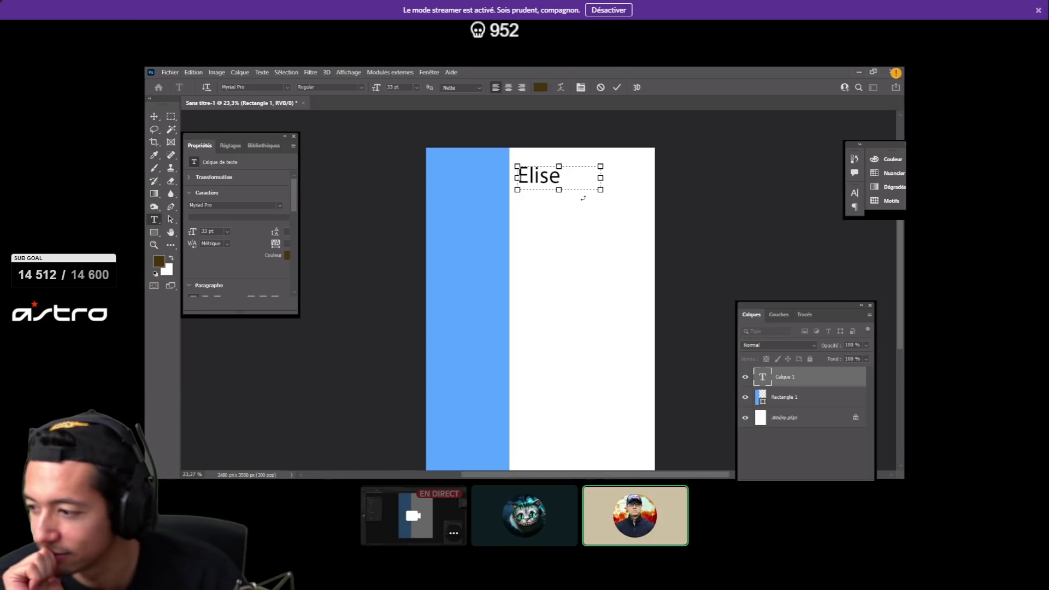
click(562, 177)
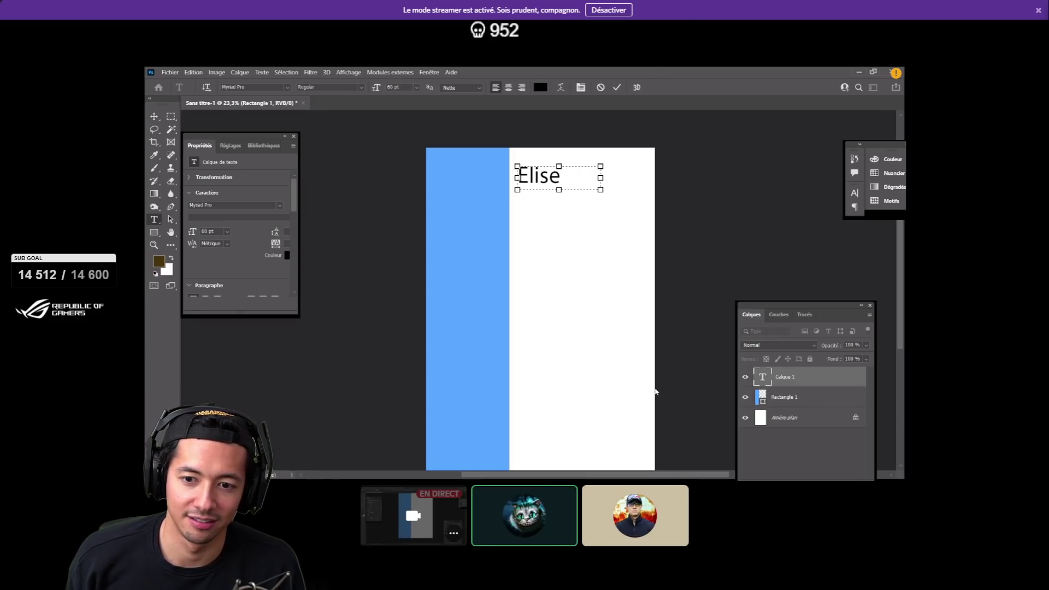
click(810, 381)
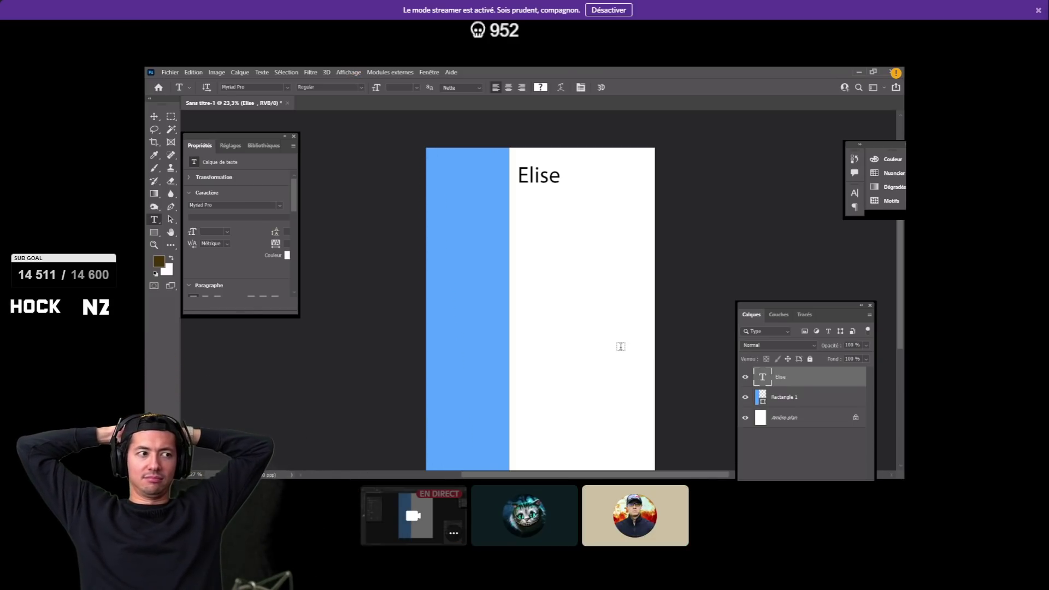
- Duplicate the Elise layer with Ctrl+J and move the copy directly under the original
key(ctrl+j)
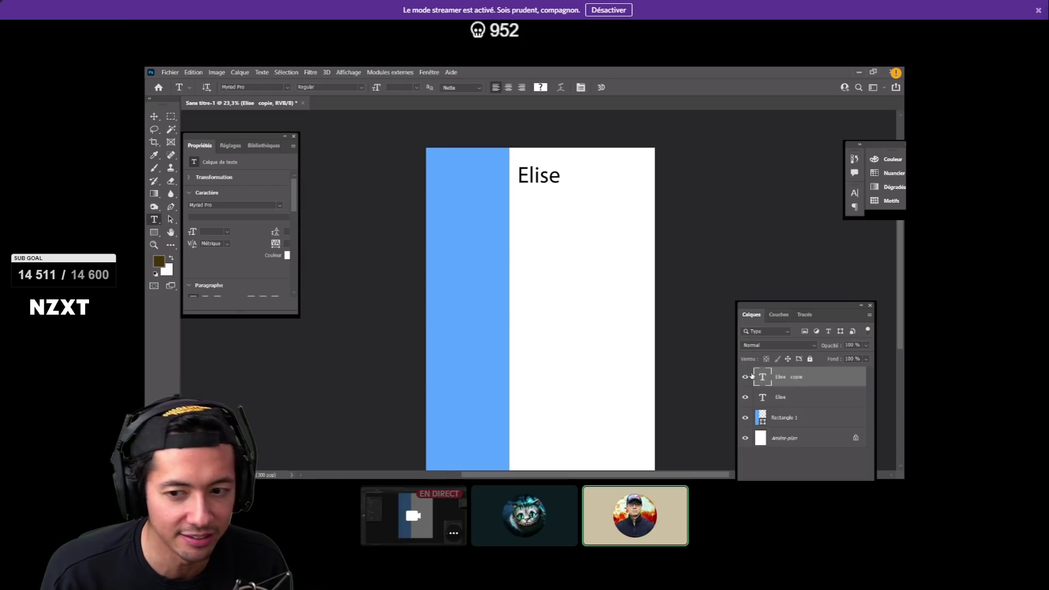
key(v)
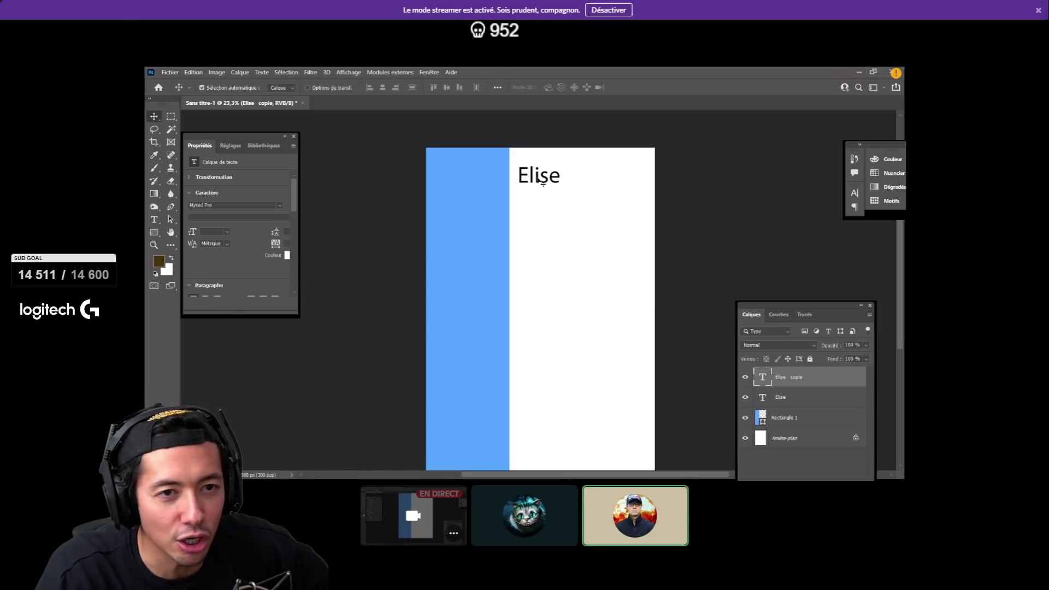
drag(543, 182, 543, 211)
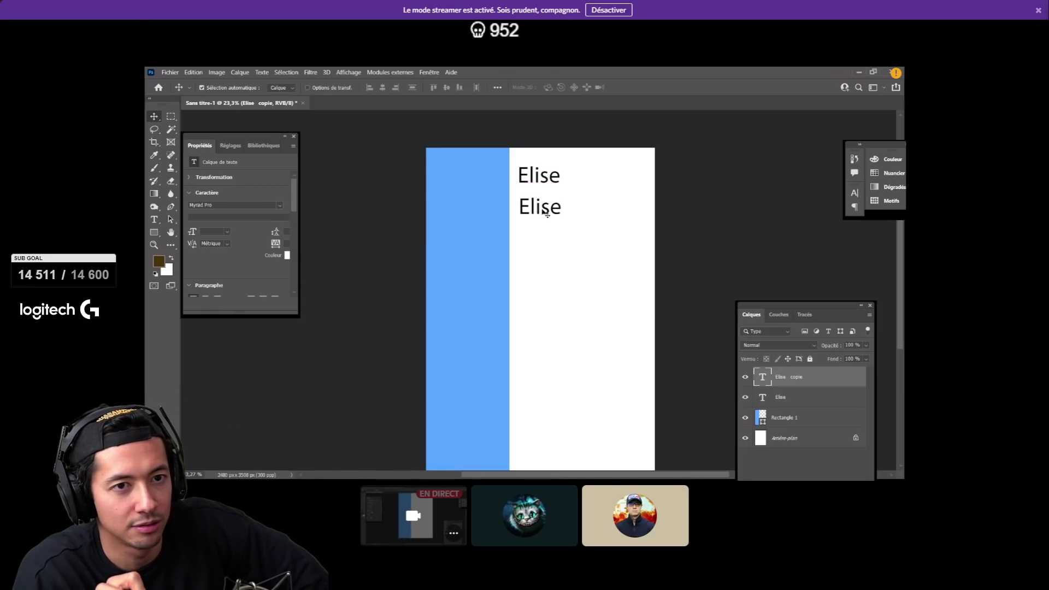
click(308, 87)
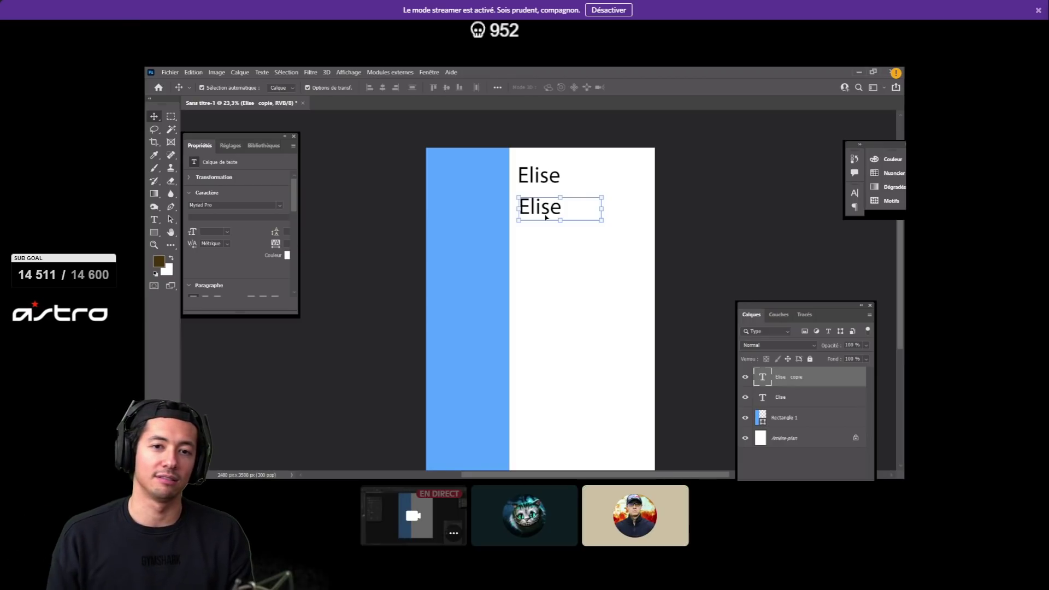
drag(545, 208, 628, 204)
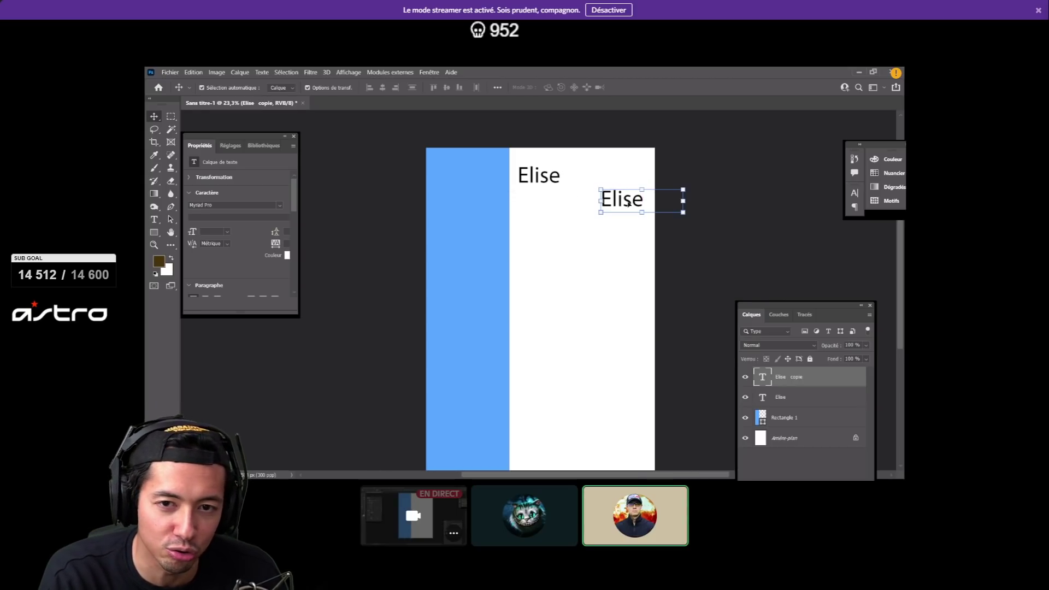
drag(629, 202, 547, 204)
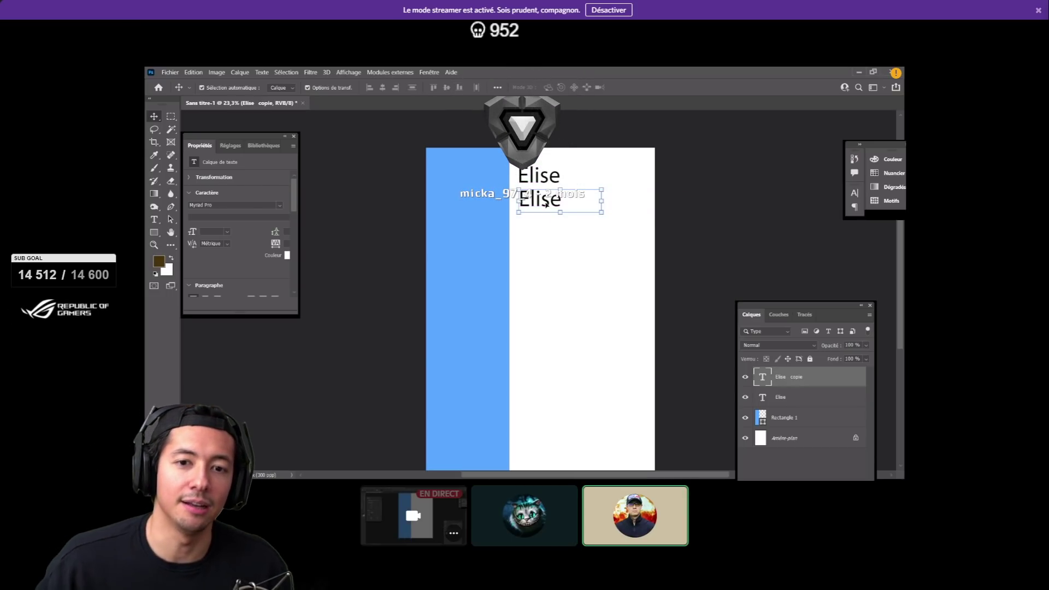
double_click(762, 379)
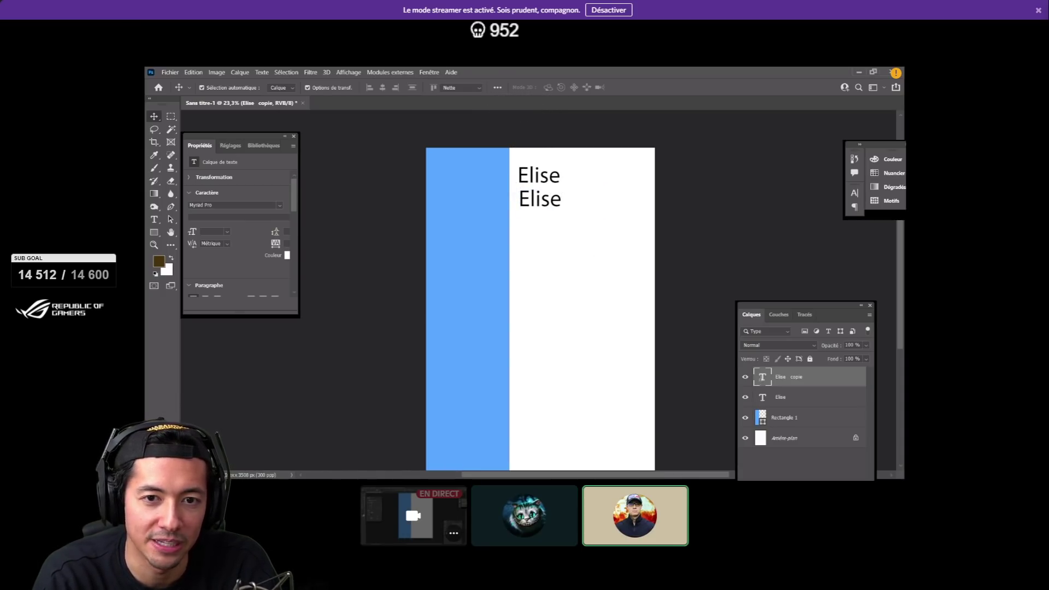
click(559, 198)
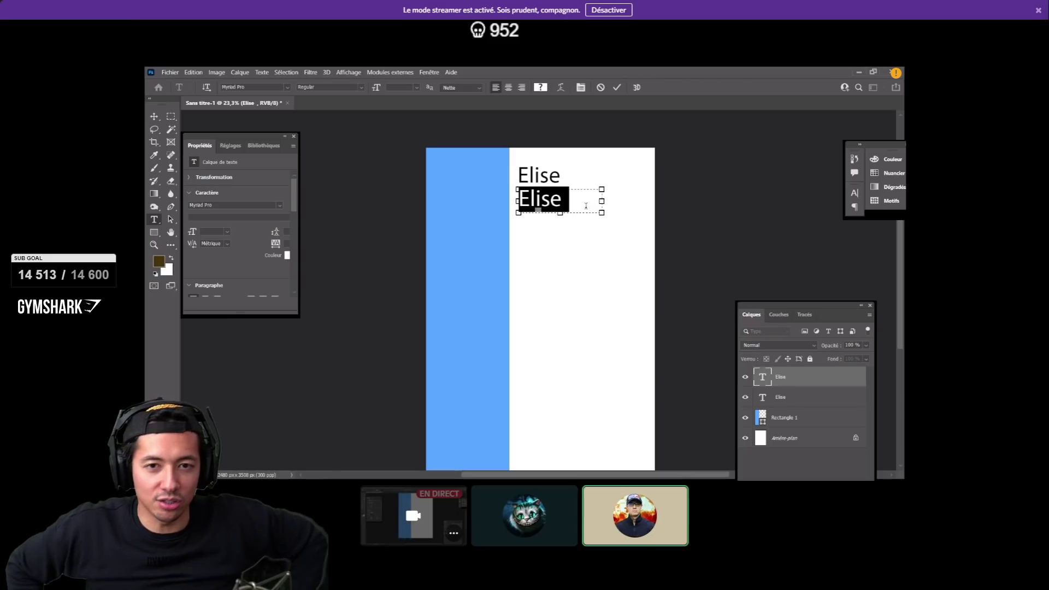
drag(601, 202, 648, 202)
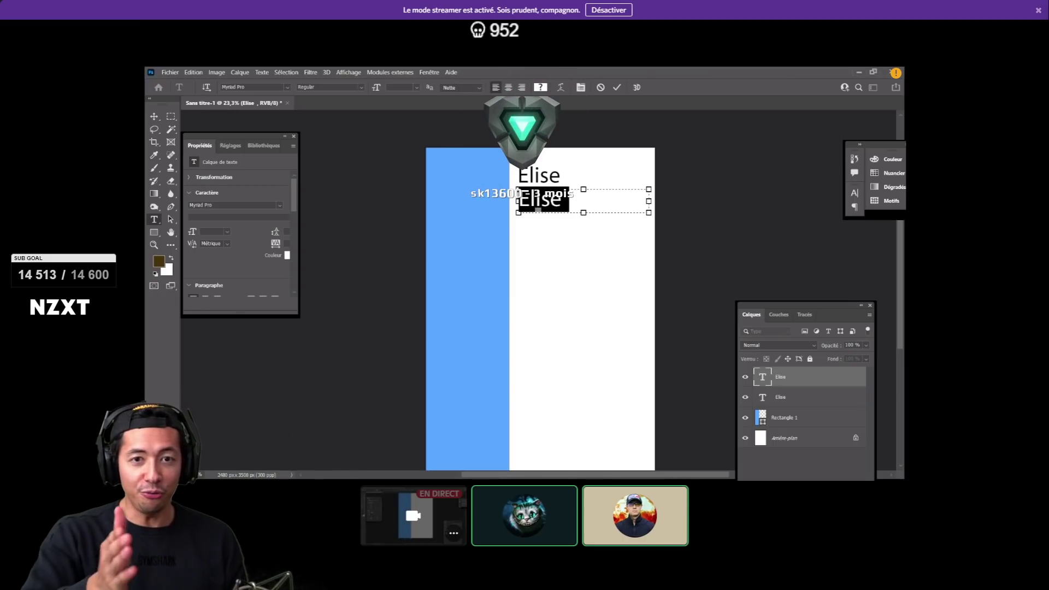
click(524, 89)
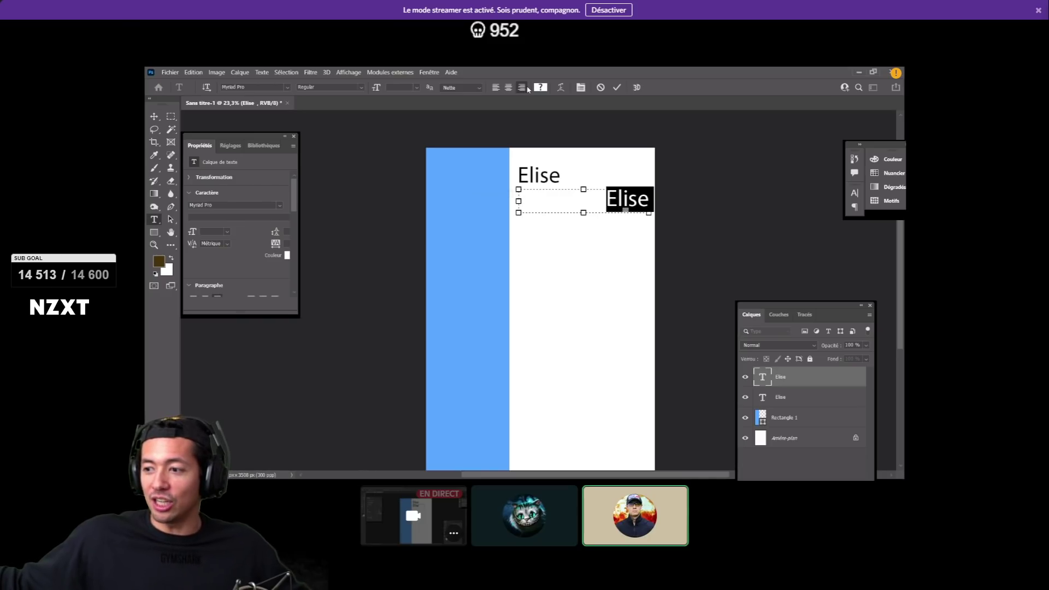
click(545, 198)
drag(608, 200, 647, 202)
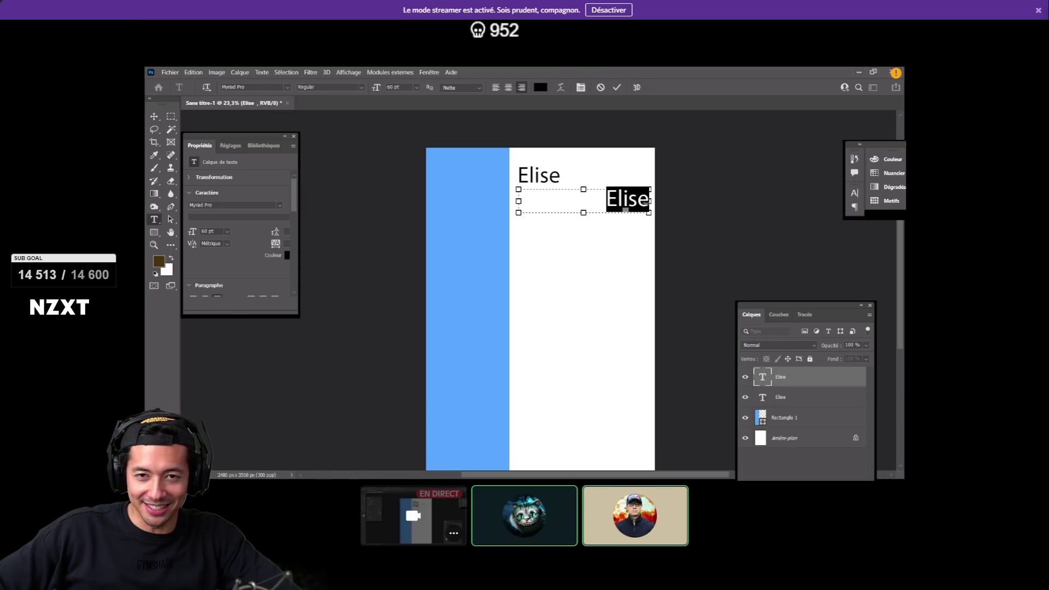
click(646, 202)
key(BackSpace)
key(BackSpace)
key(BackSpace)
key(BackSpace)
key(BackSpace)
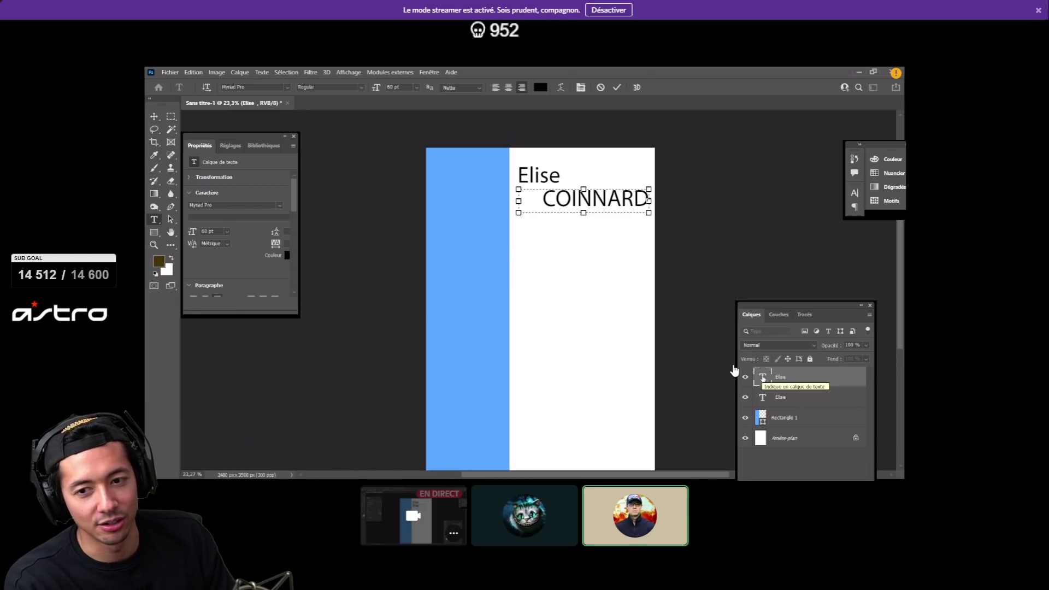
double_click(763, 378)
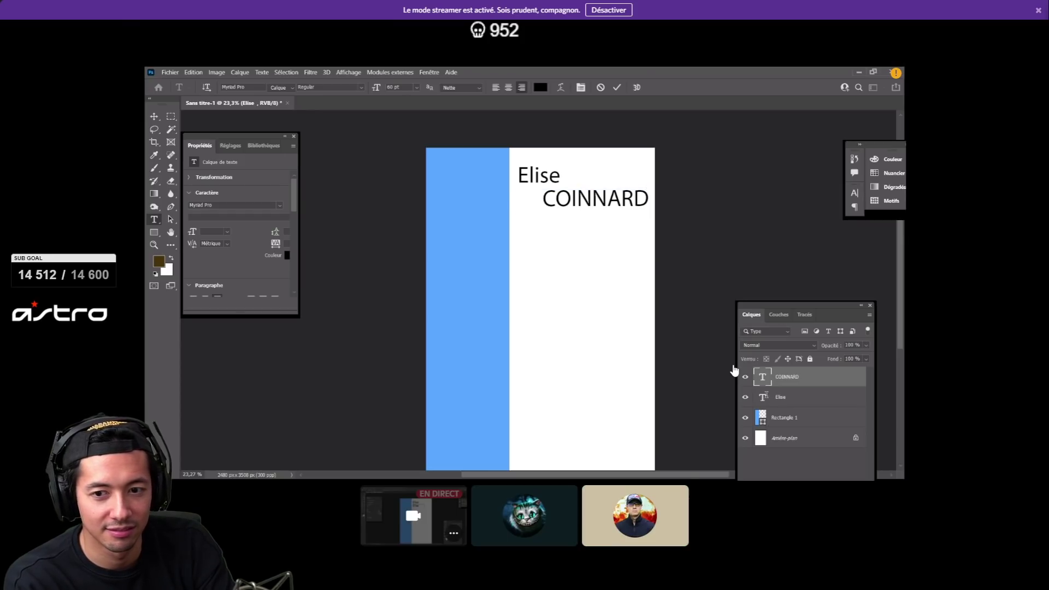
double_click(765, 398)
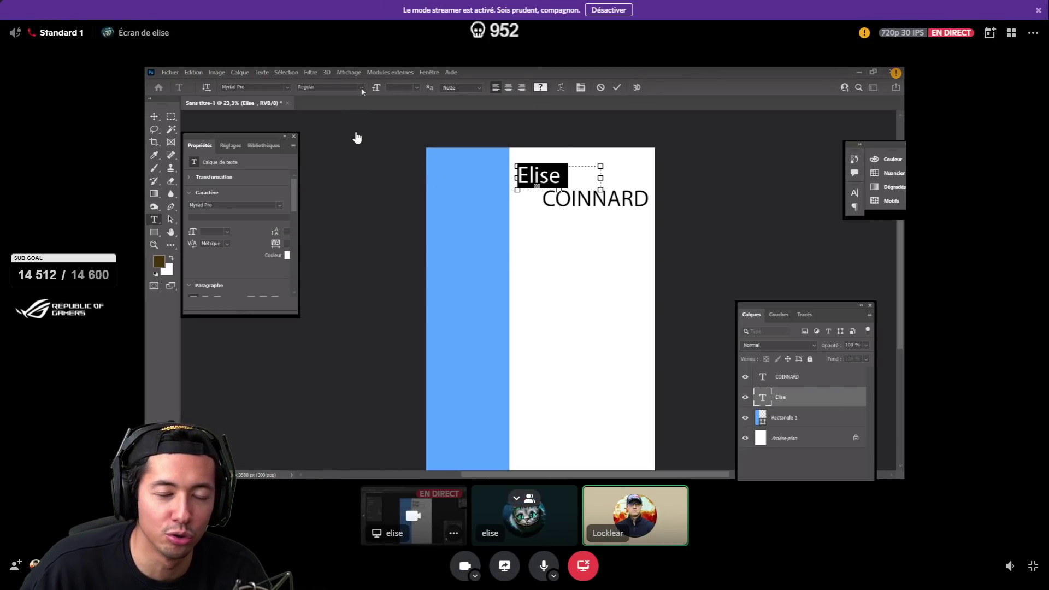
click(361, 88)
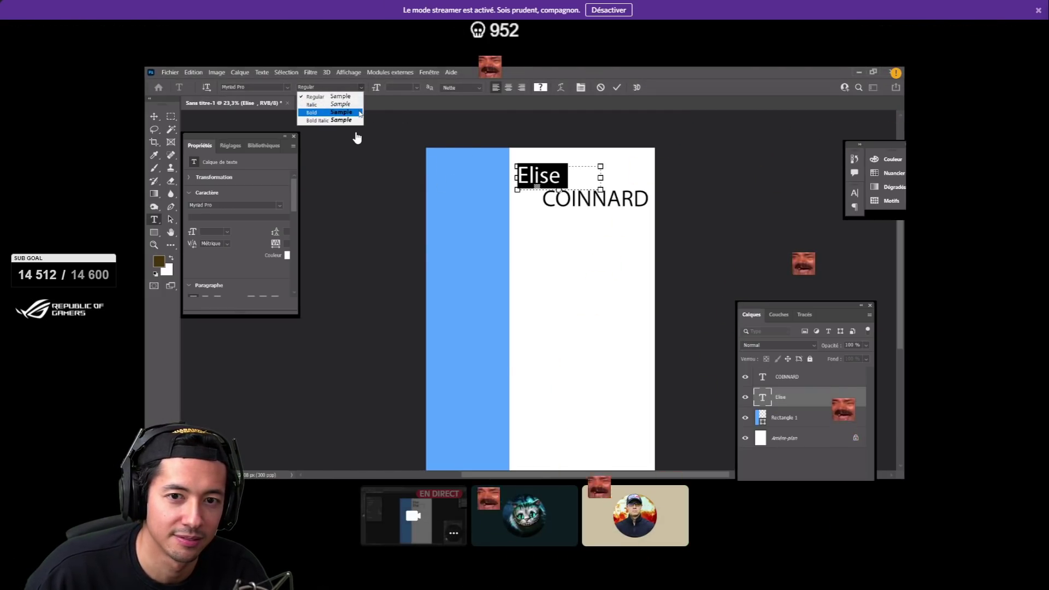
click(361, 114)
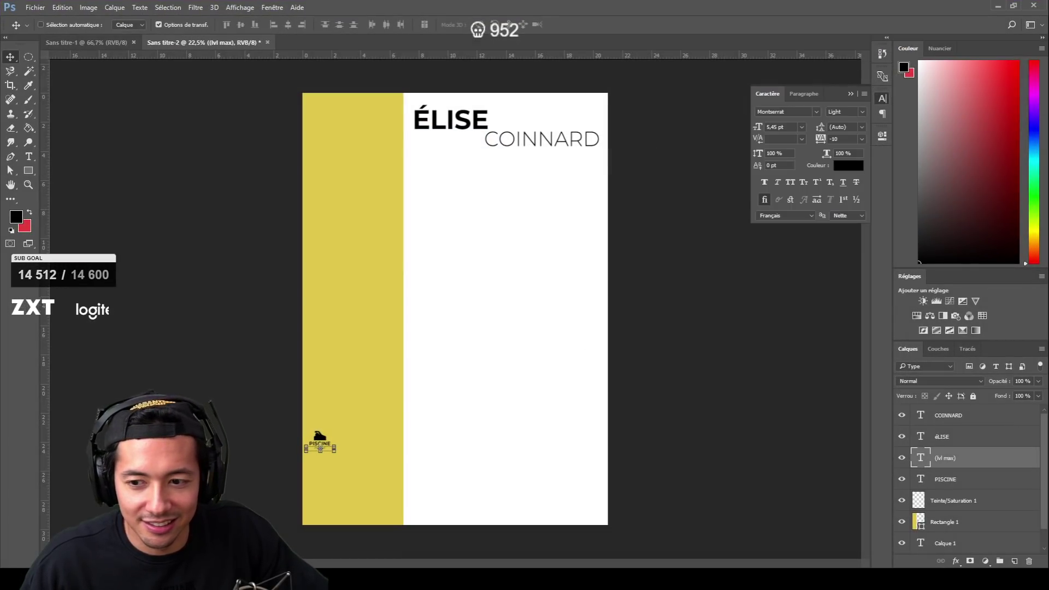
key(alt+bracketleft)
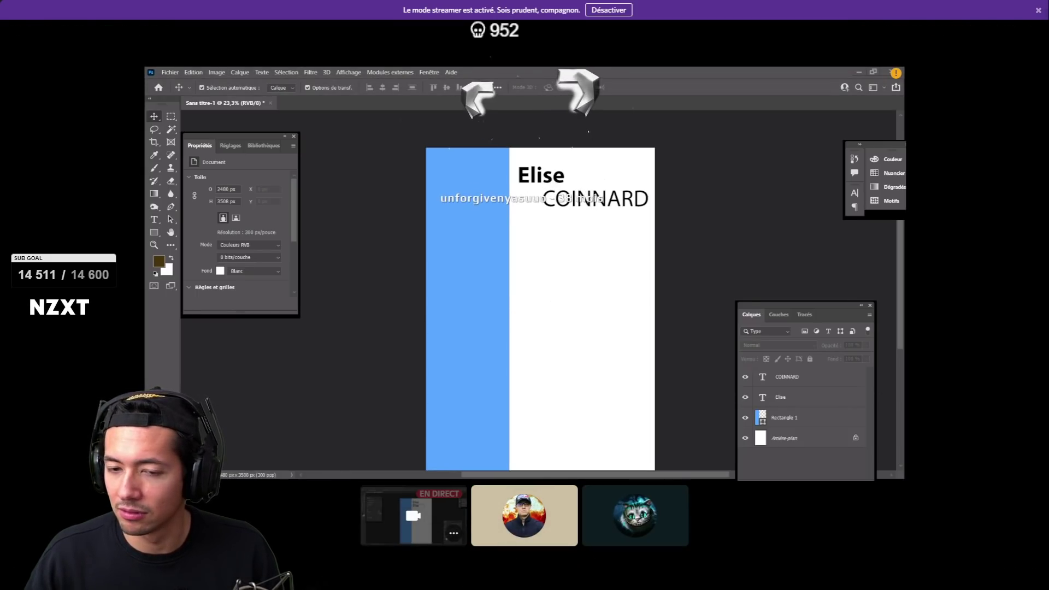
- Toggle Discord between participant grid and focused stream, then hide member tiles to enlarge the stream
click(525, 344)
click(320, 220)
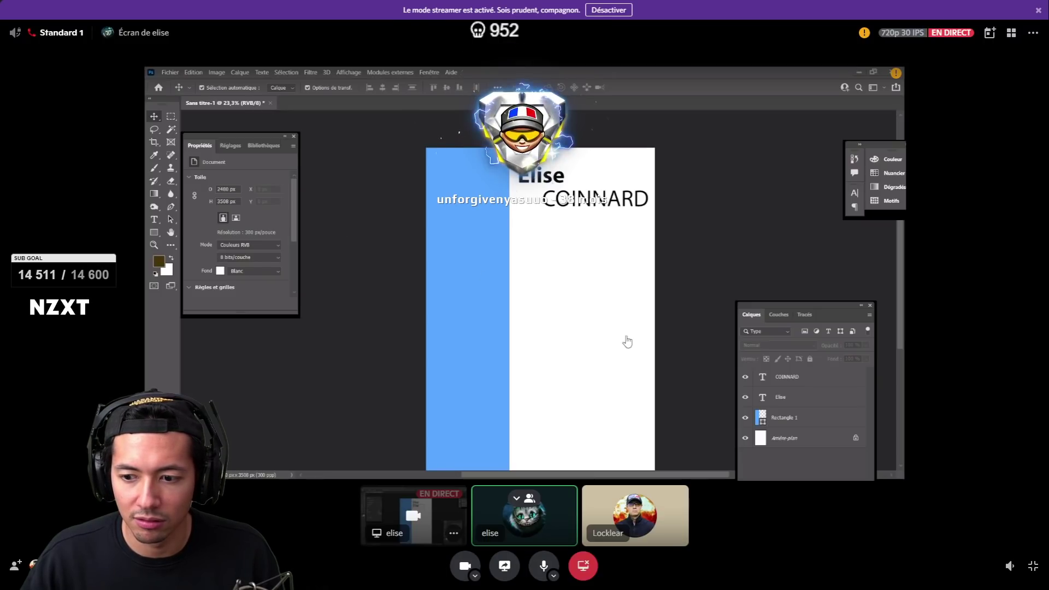
click(1034, 566)
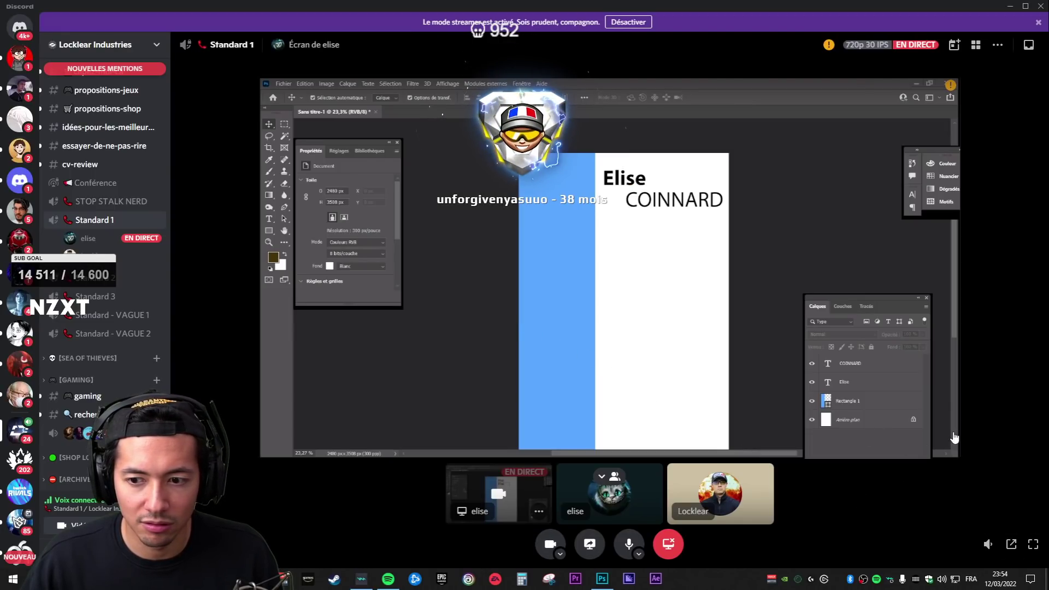
click(1035, 541)
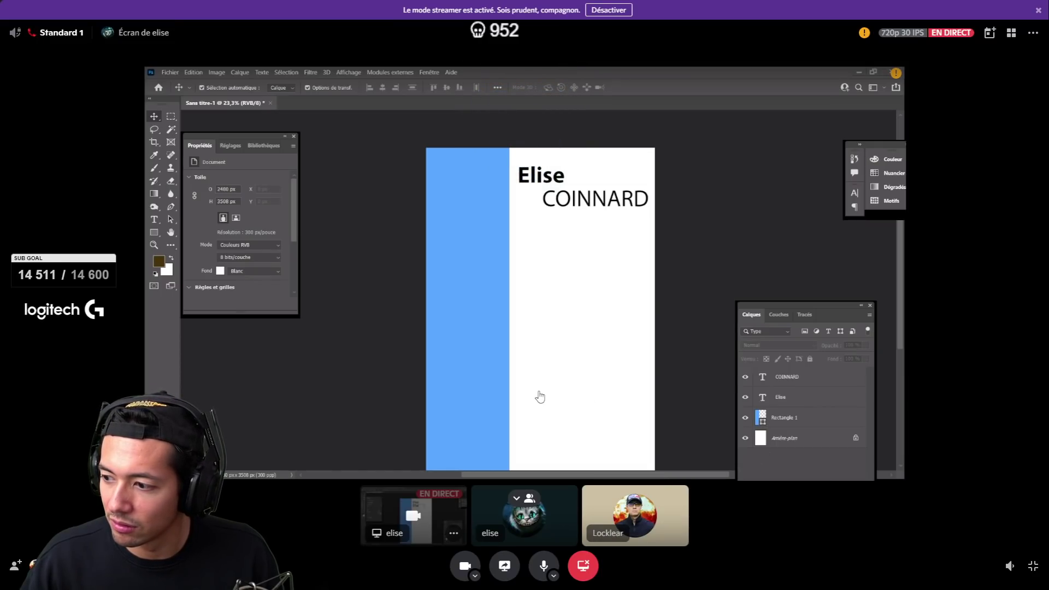
click(539, 396)
click(361, 199)
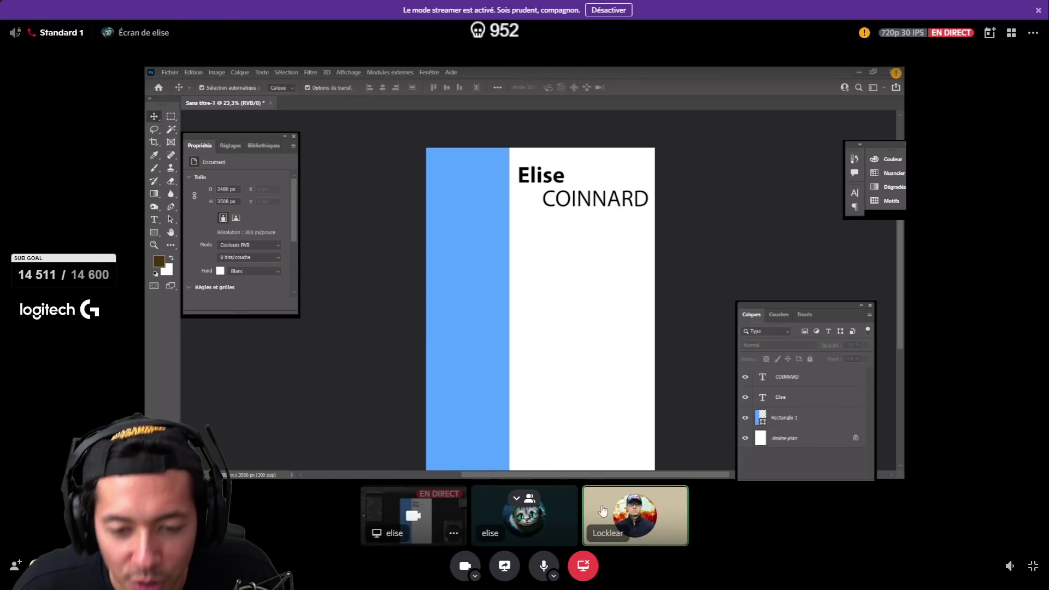
click(525, 498)
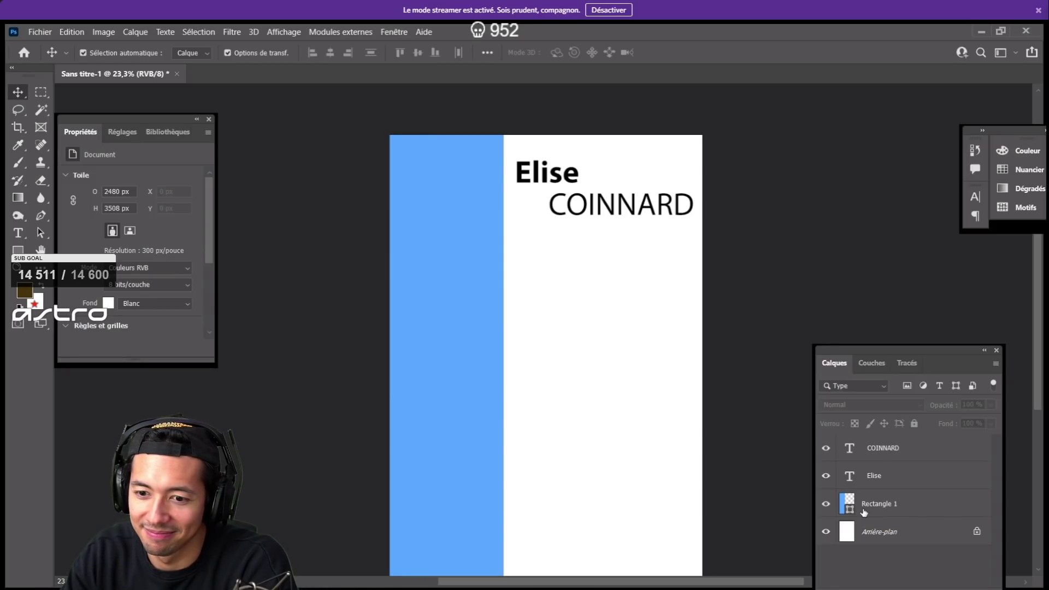
- Set Rectangle 1's opacity to 50% in Layer Style so the sidebar turns pale blue
click(982, 511)
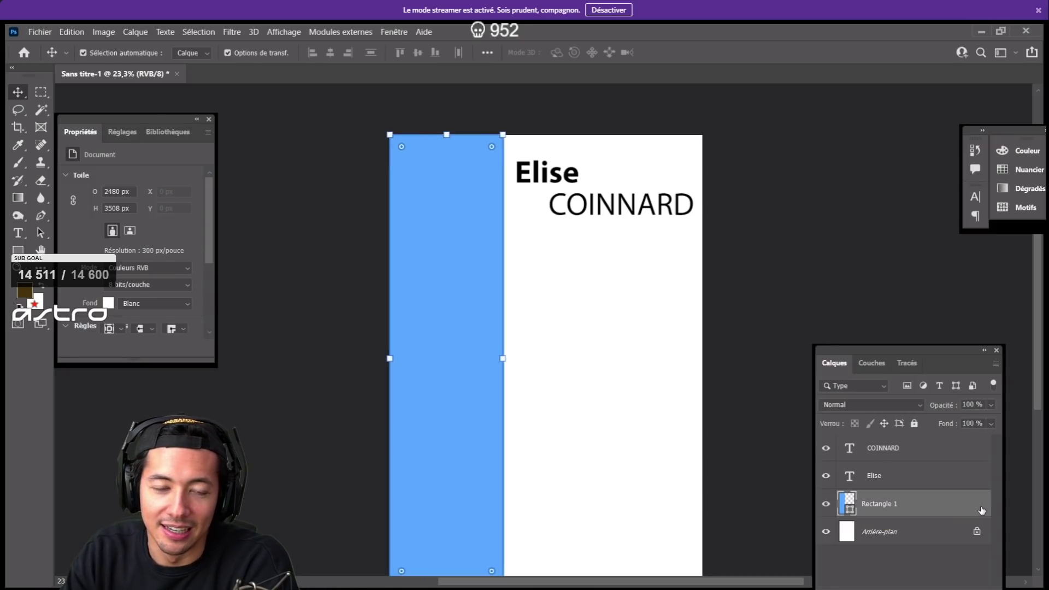
double_click(975, 509)
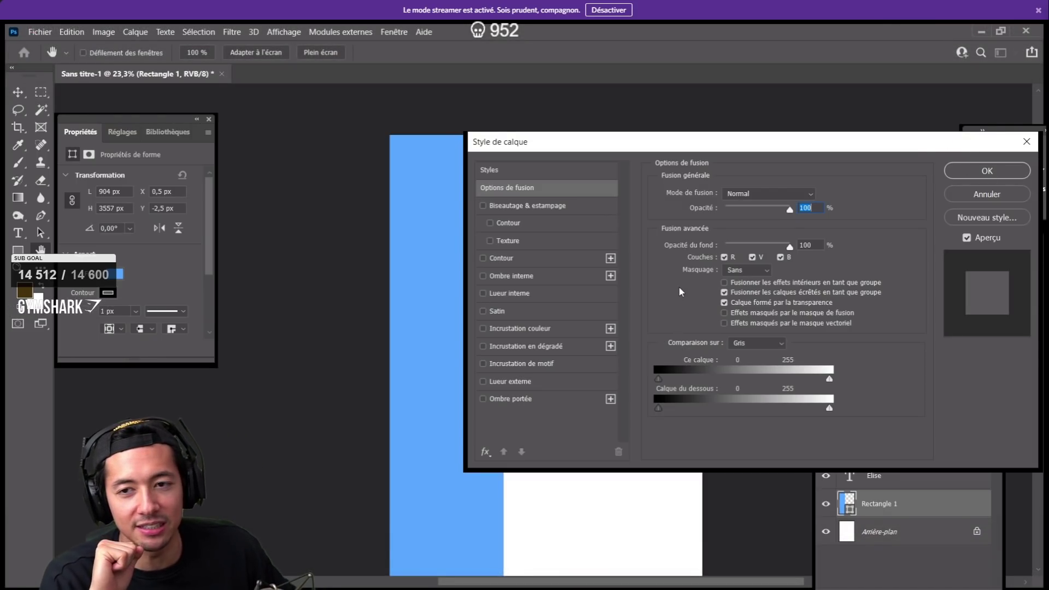
drag(790, 213, 755, 214)
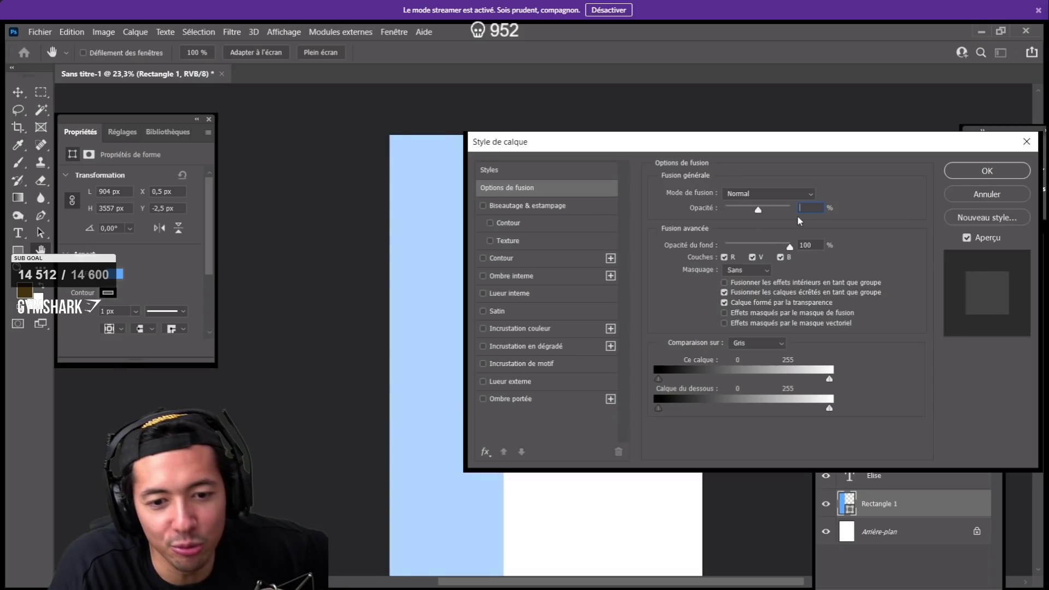
text(050)
key(Return)
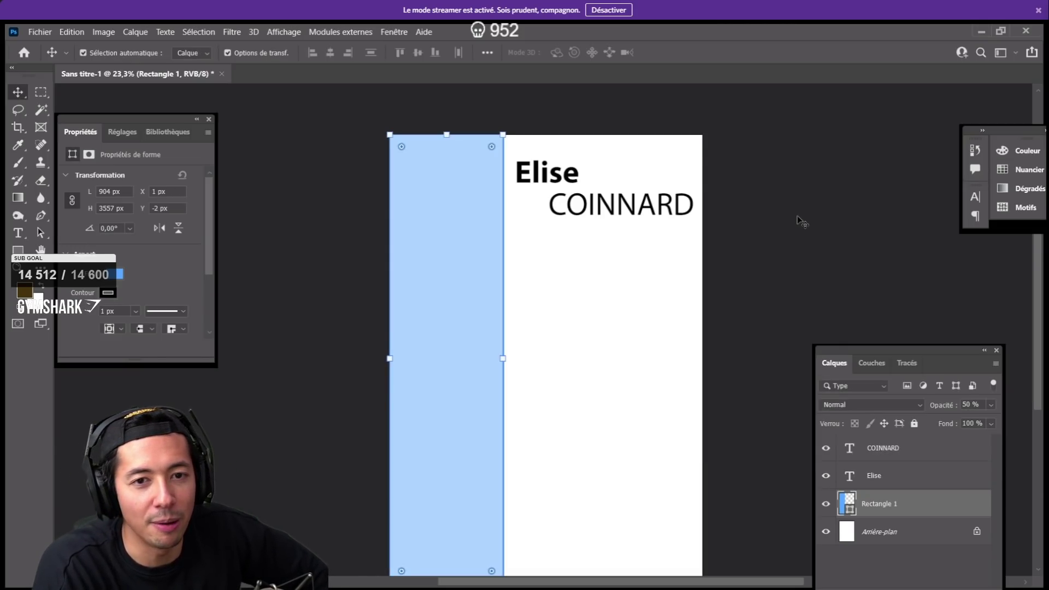
double_click(954, 509)
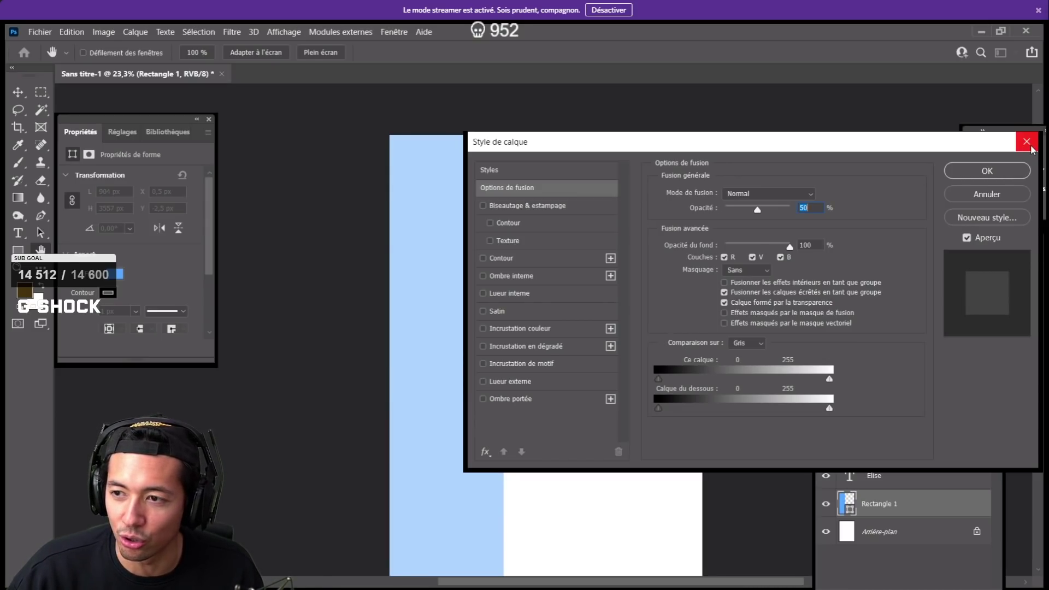
click(1027, 142)
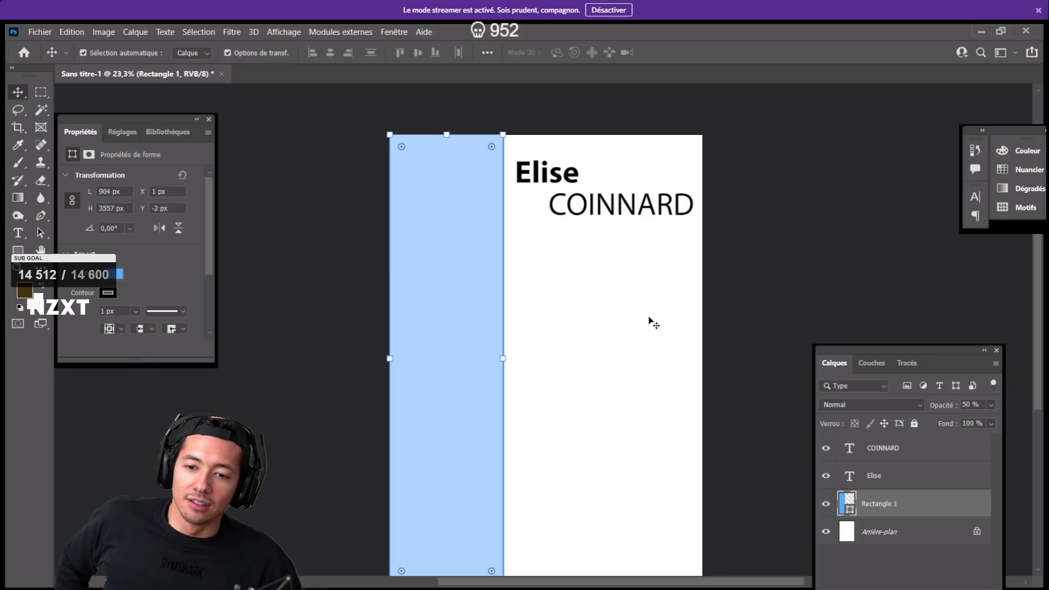
- Draw a brown circle at the top of the sidebar with the Ellipse tool, undoing an extra oval
click(654, 324)
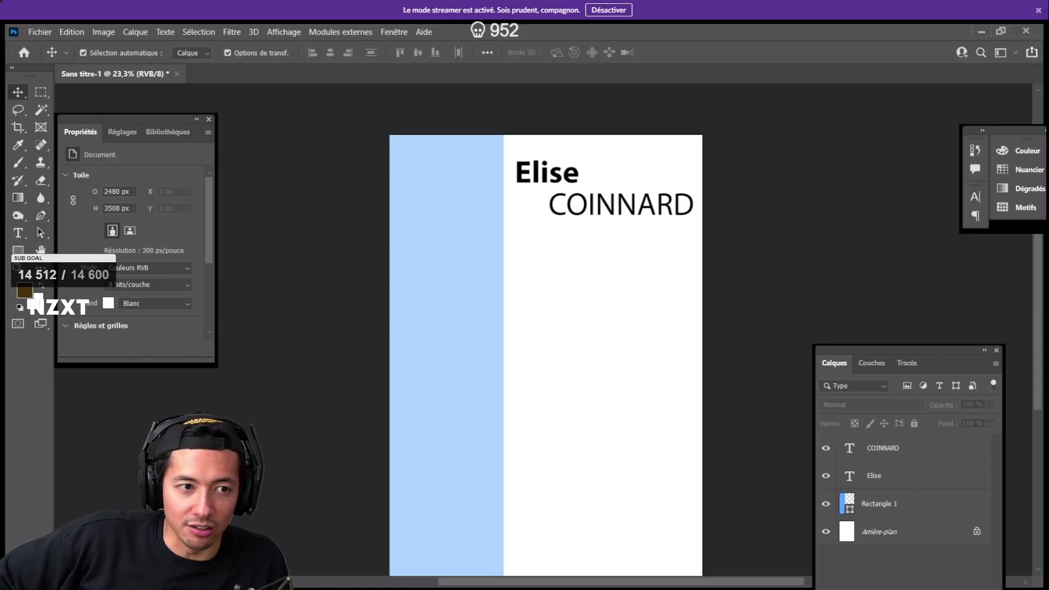
click(18, 250)
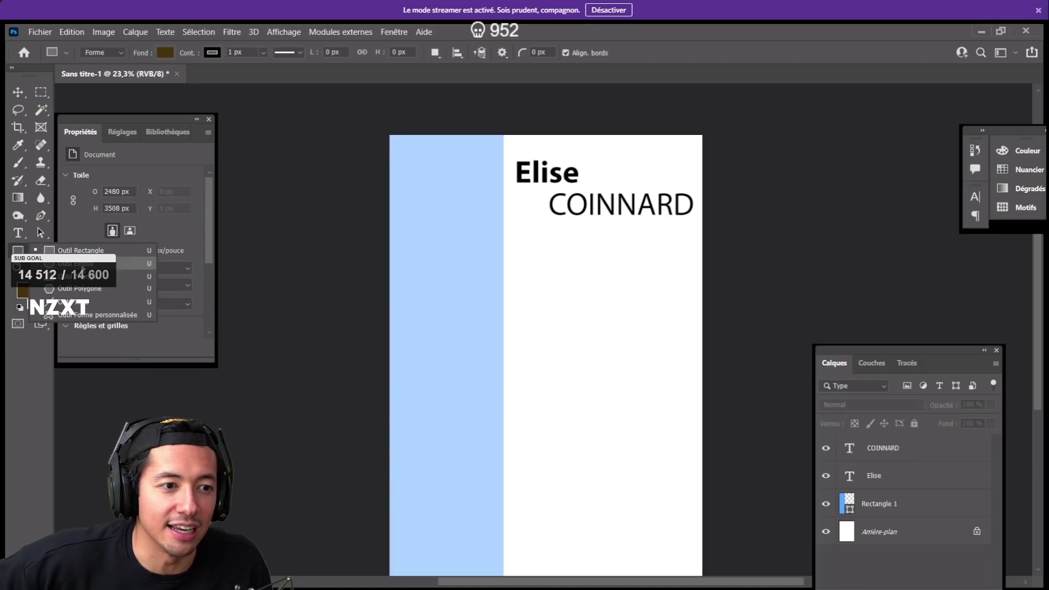
click(80, 265)
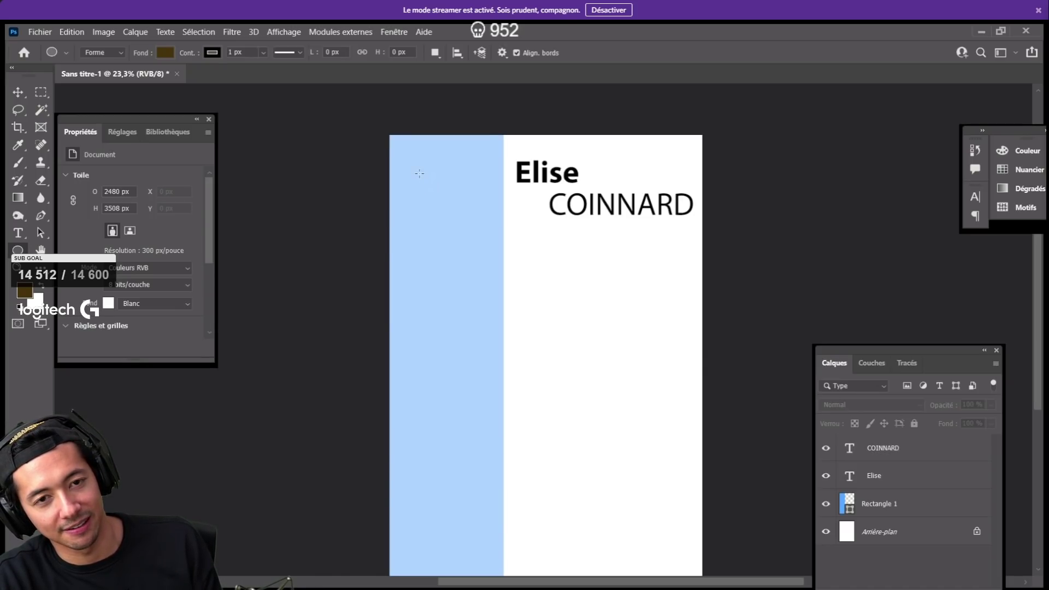
drag(417, 167, 546, 229)
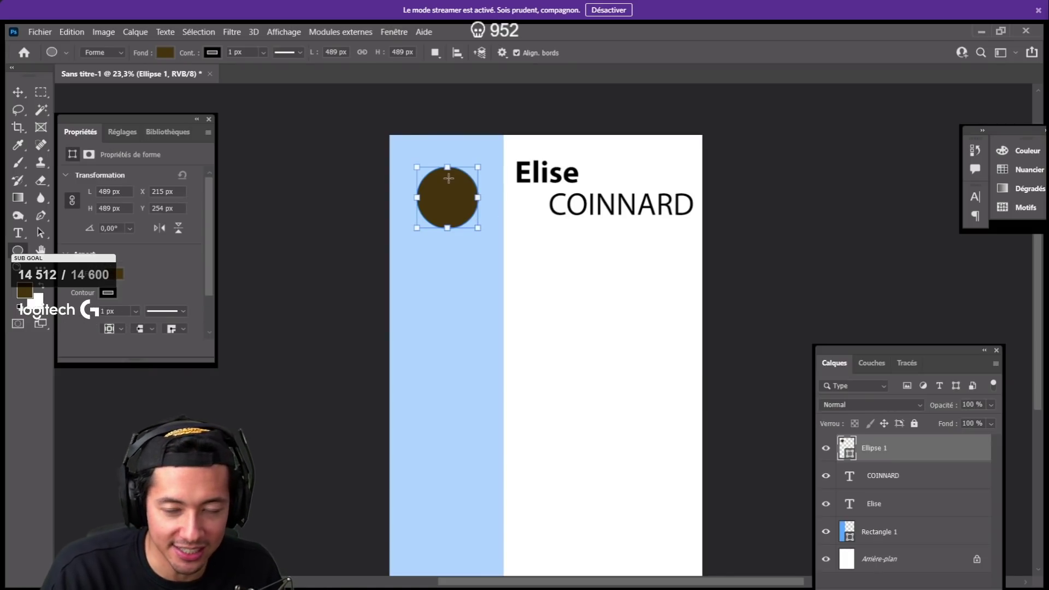
drag(420, 261, 487, 296)
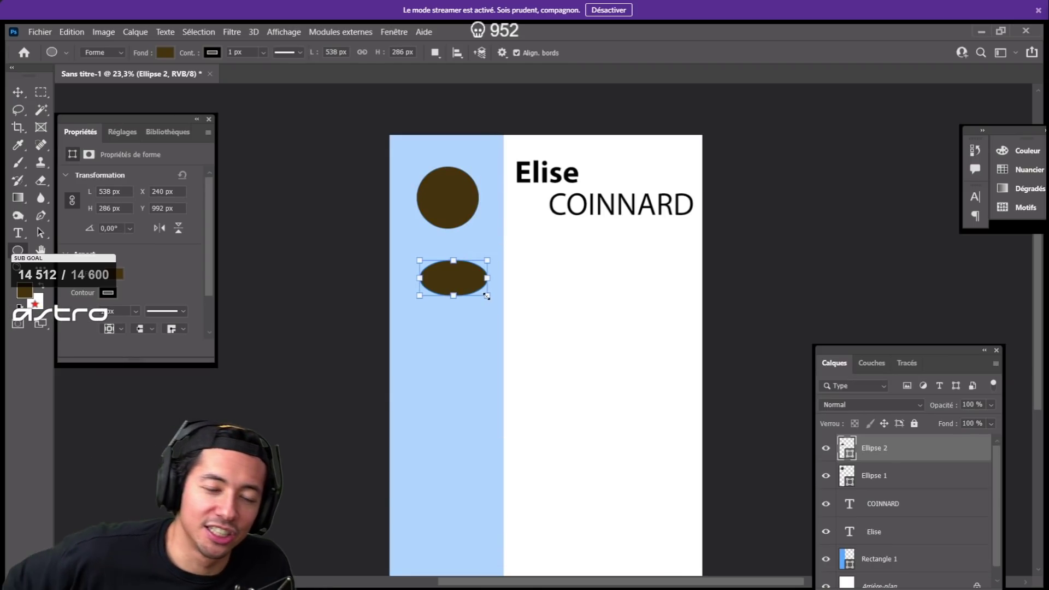
key(ctrl+z)
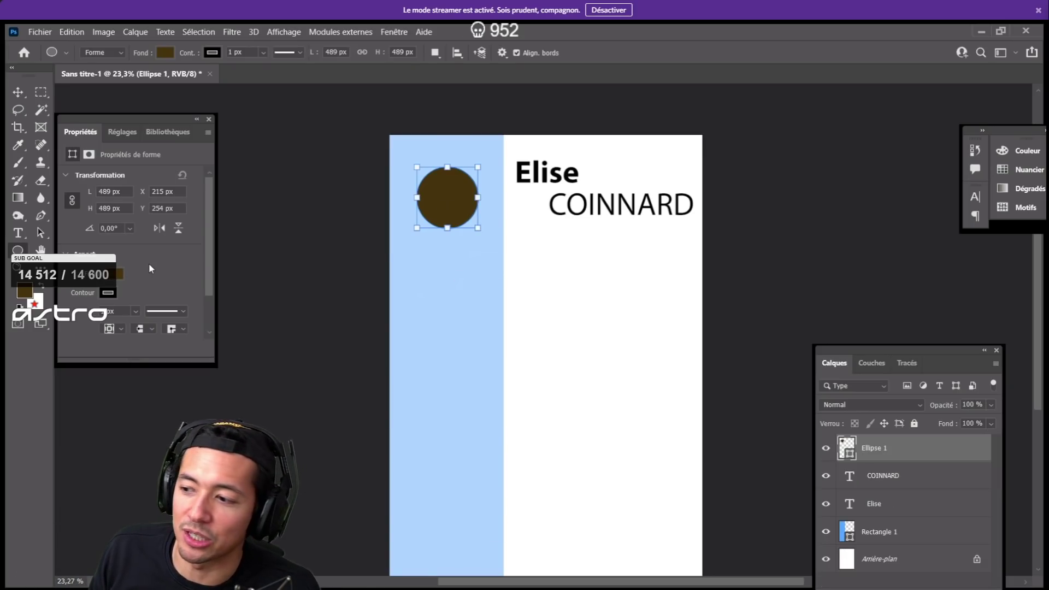
- Keep the current foreground colour and enlarge Ellipse 1 to 527.63 × 527.63 px
click(24, 291)
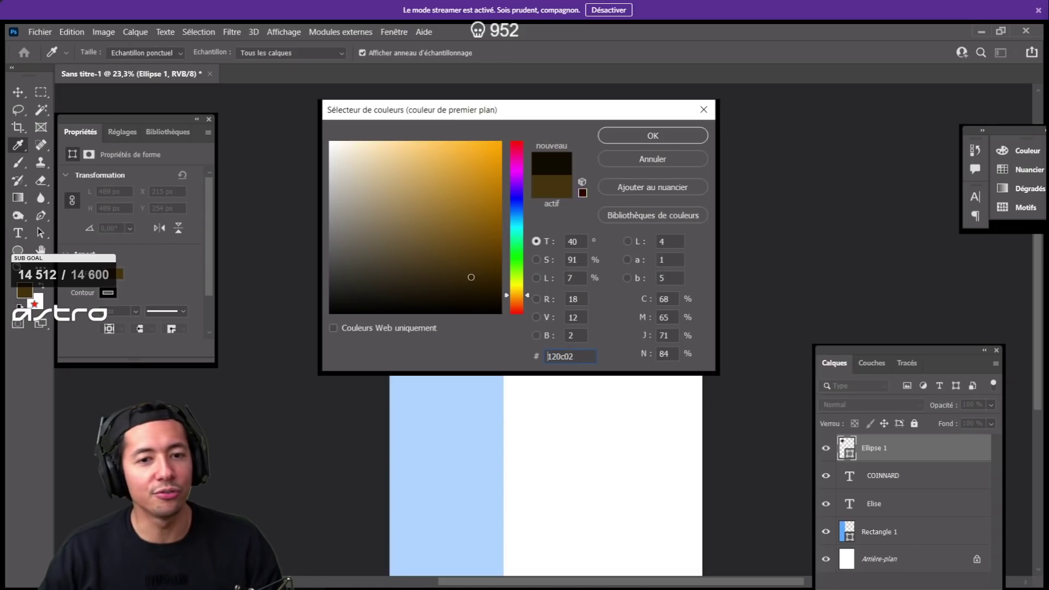
click(633, 141)
key(u)
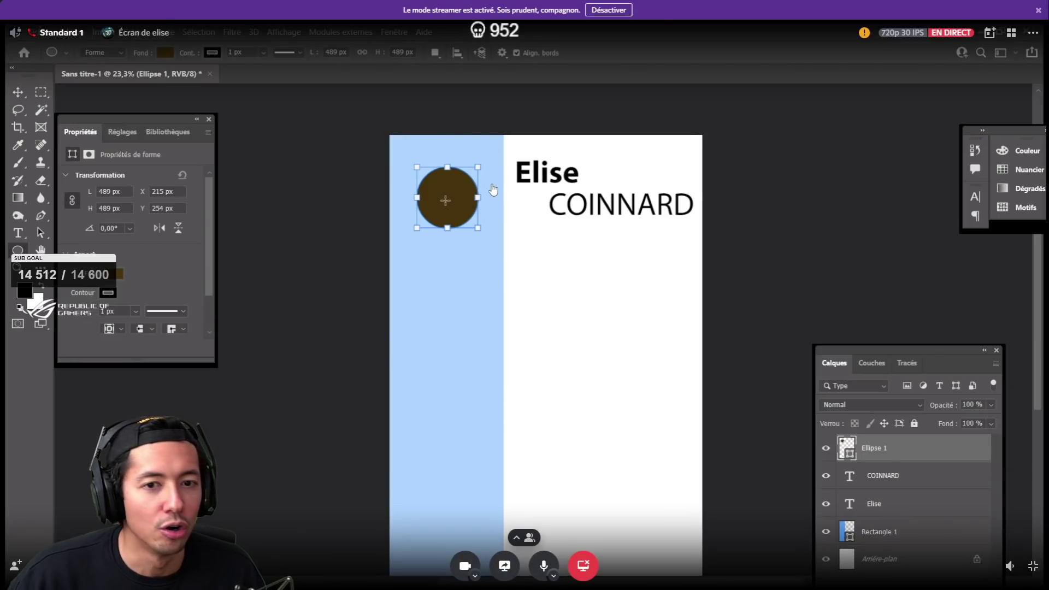
click(444, 201)
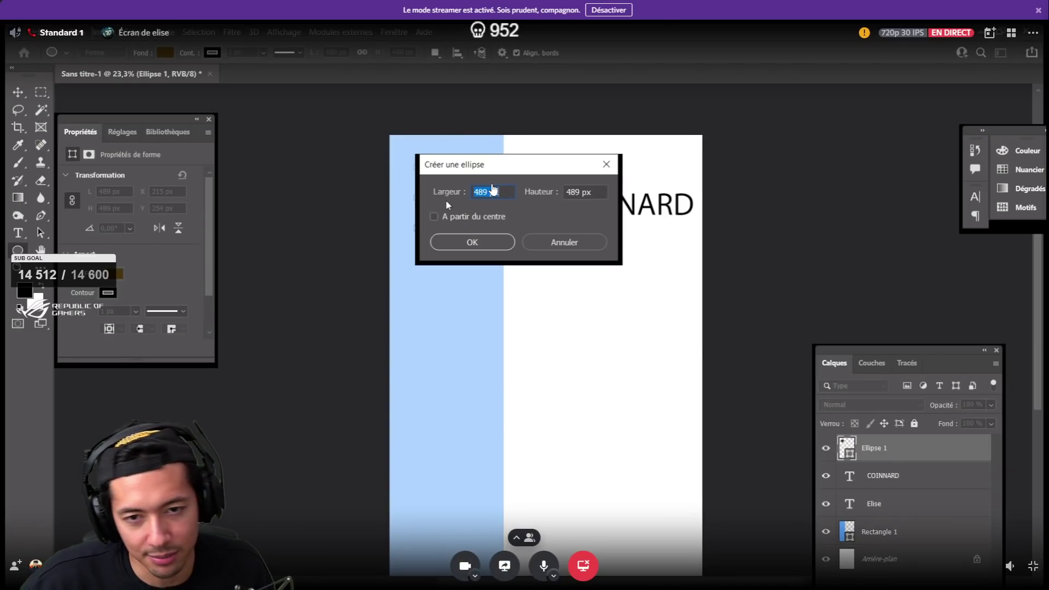
click(564, 242)
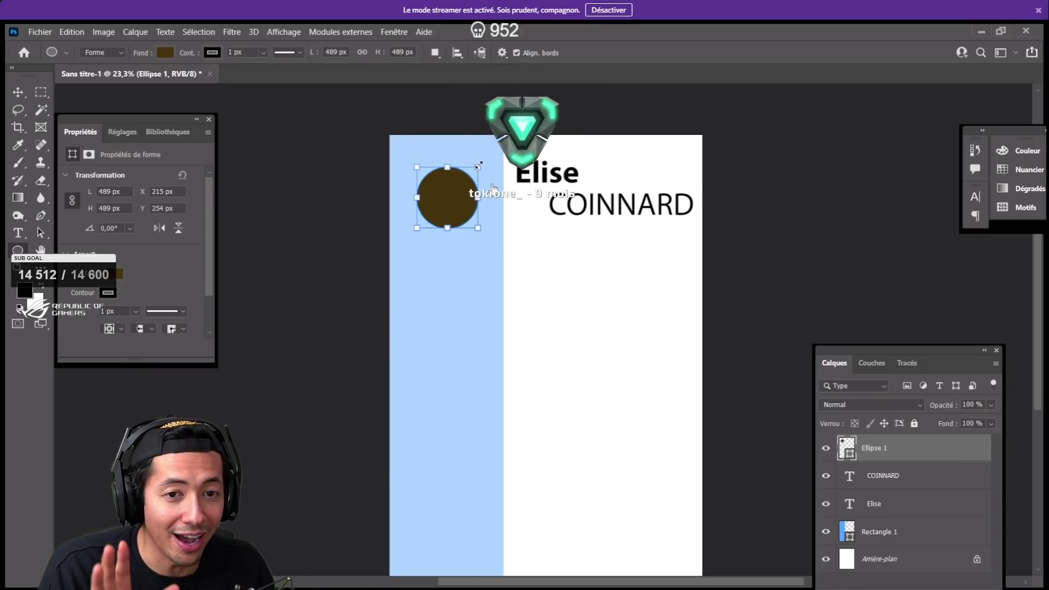
drag(479, 165, 484, 161)
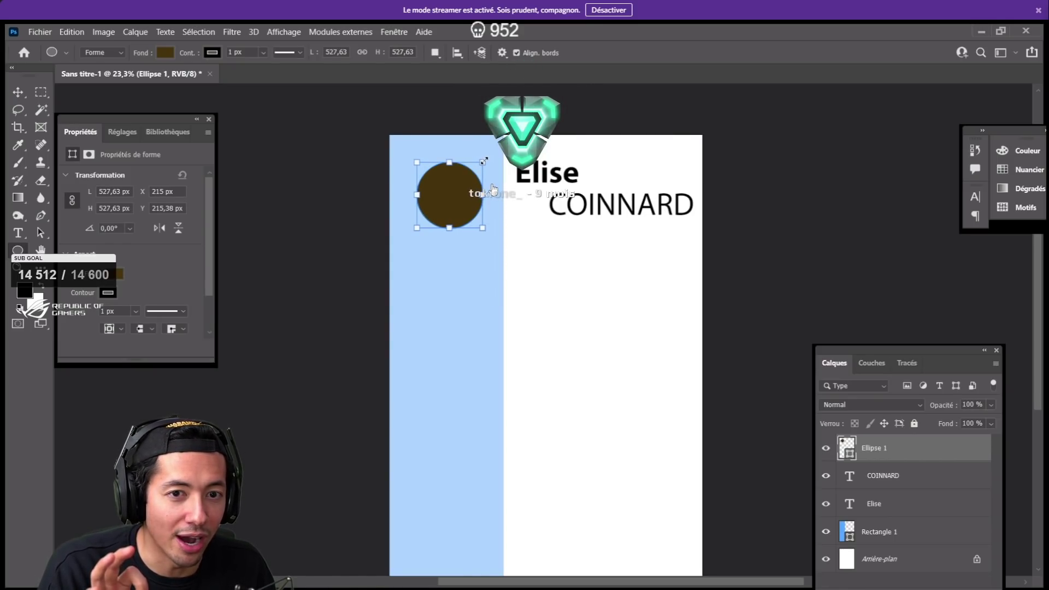
key(alt)
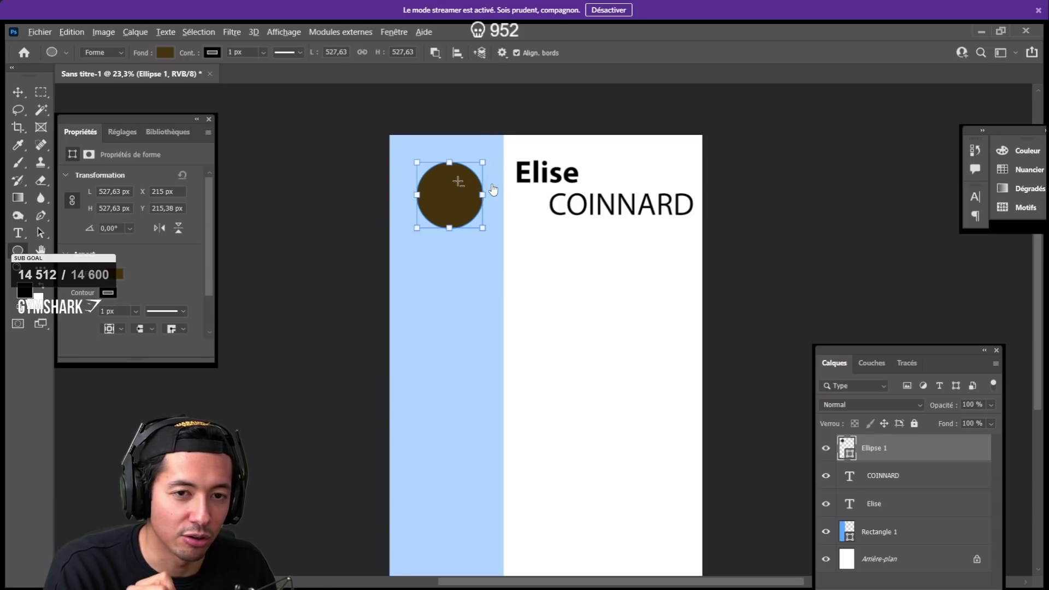
- Scale the brown circle from its centre to about 608 × 591 px
drag(493, 190, 493, 190)
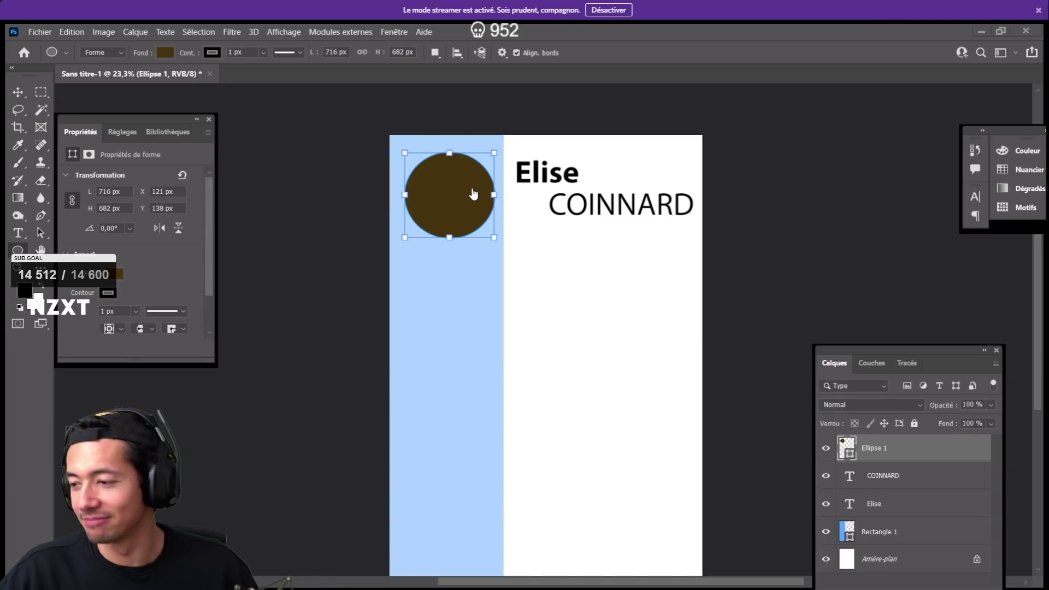
mouse_move(591, 245)
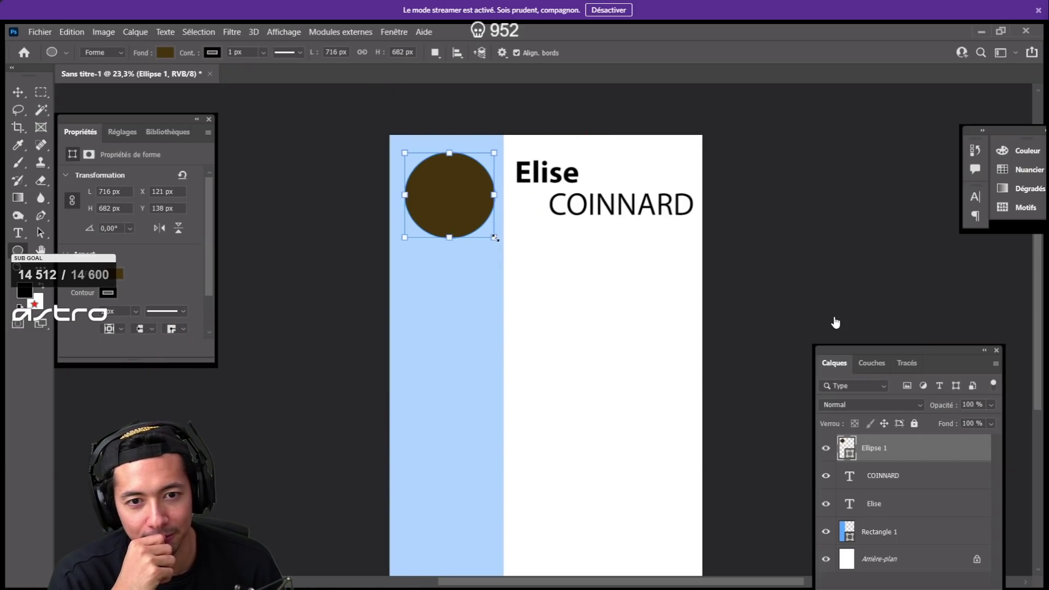
drag(495, 238, 487, 231)
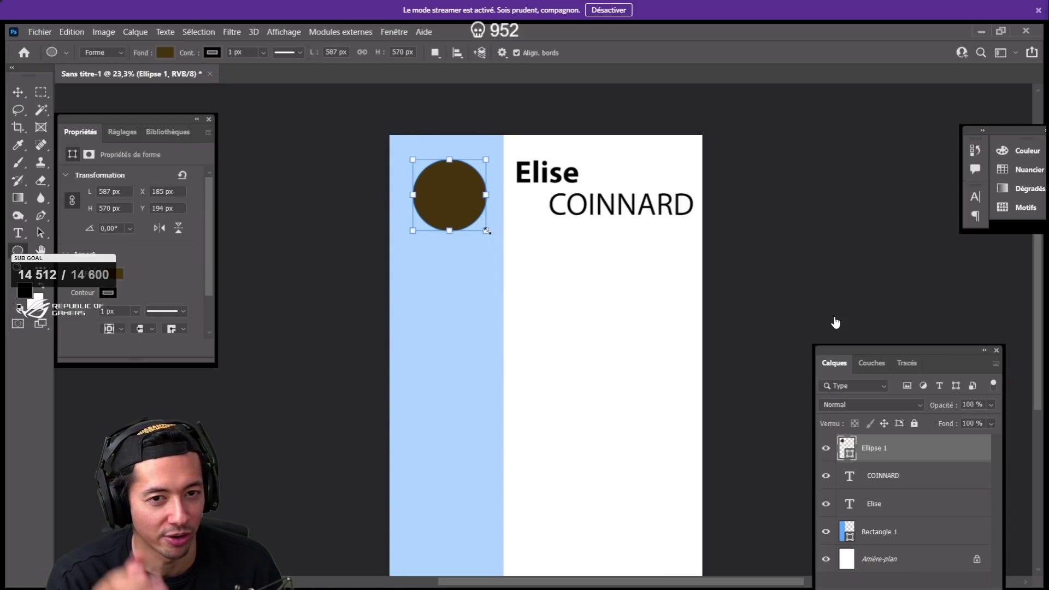
drag(487, 231, 480, 225)
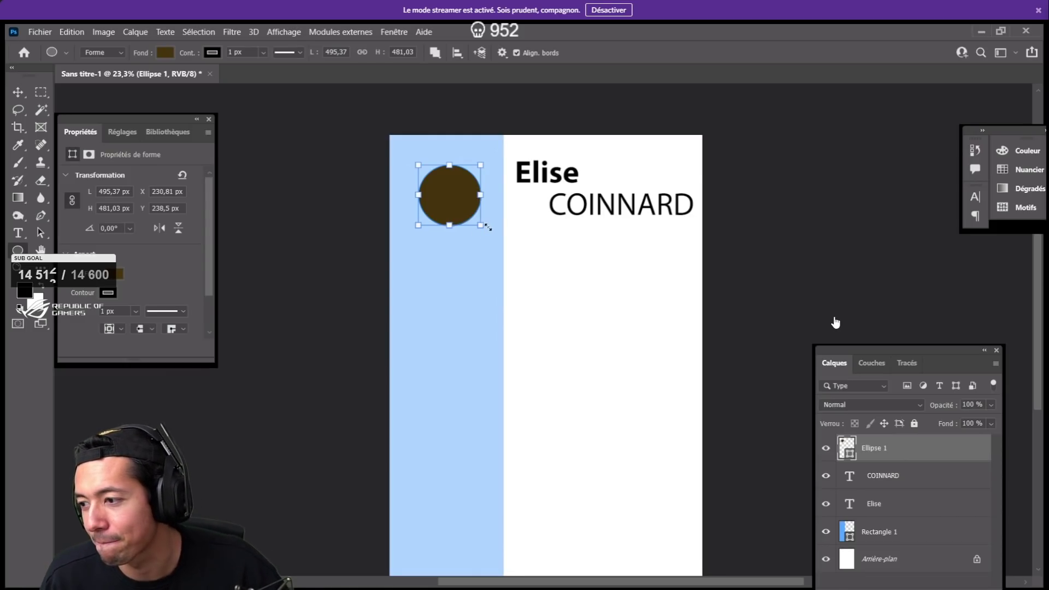
drag(480, 225, 488, 234)
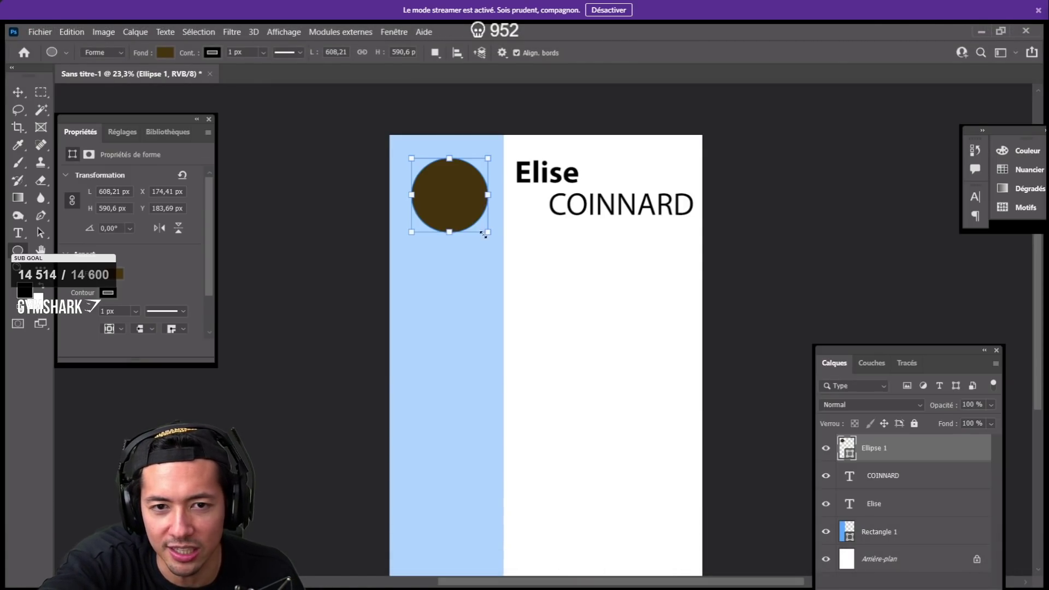
- Rename the Ellipse 1 layer to Photo, then draw a text box below the circle
double_click(909, 454)
click(1027, 142)
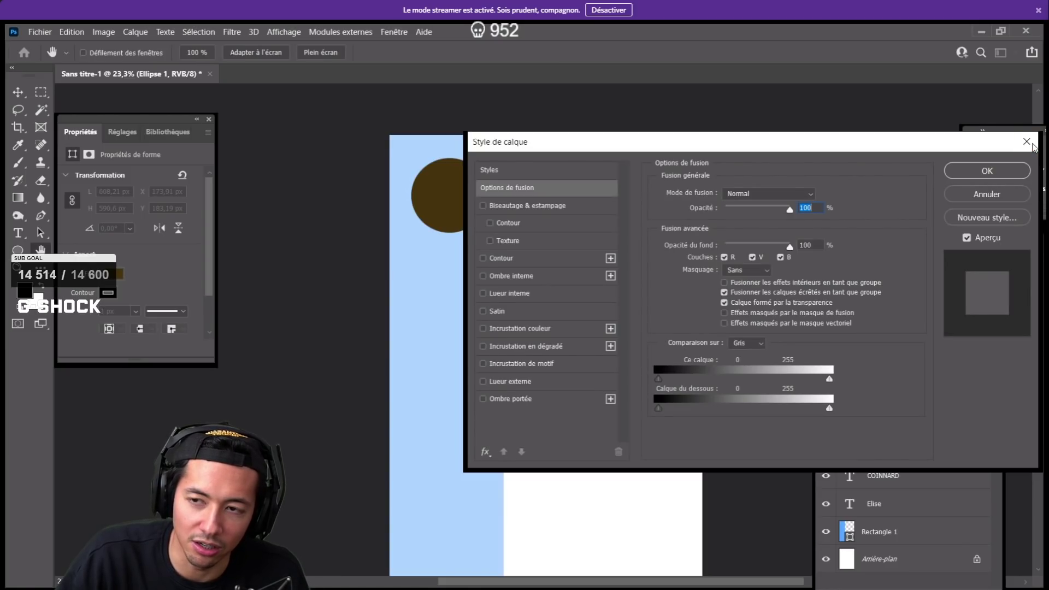
double_click(869, 449)
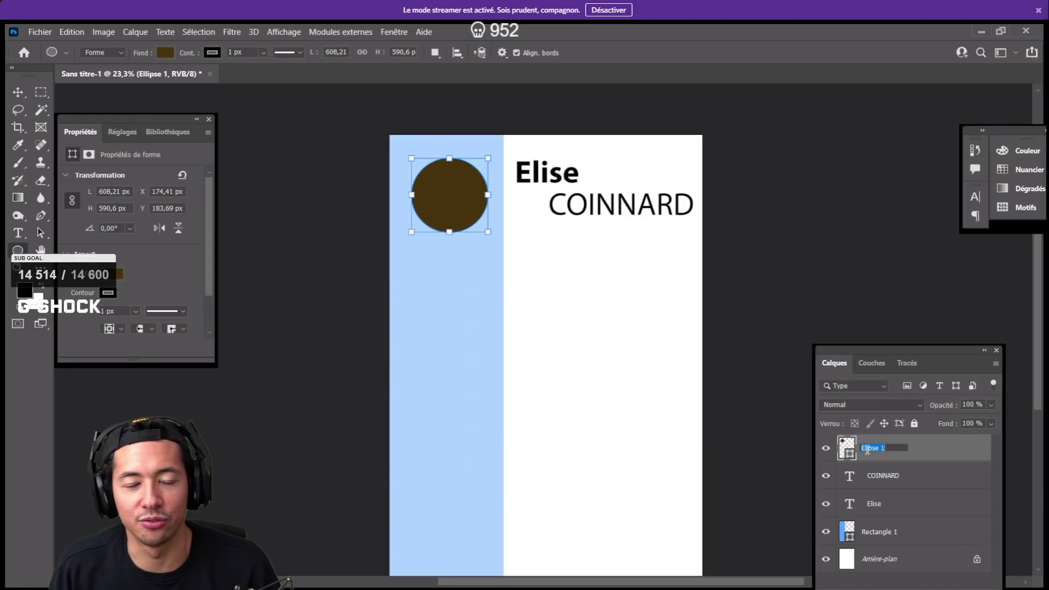
text(Photo)
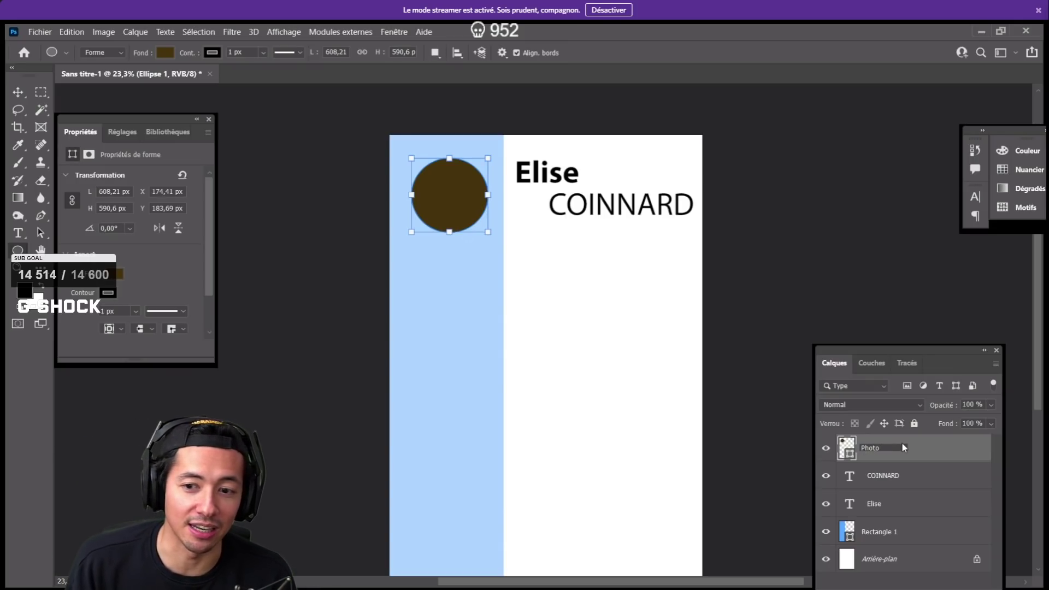
click(922, 457)
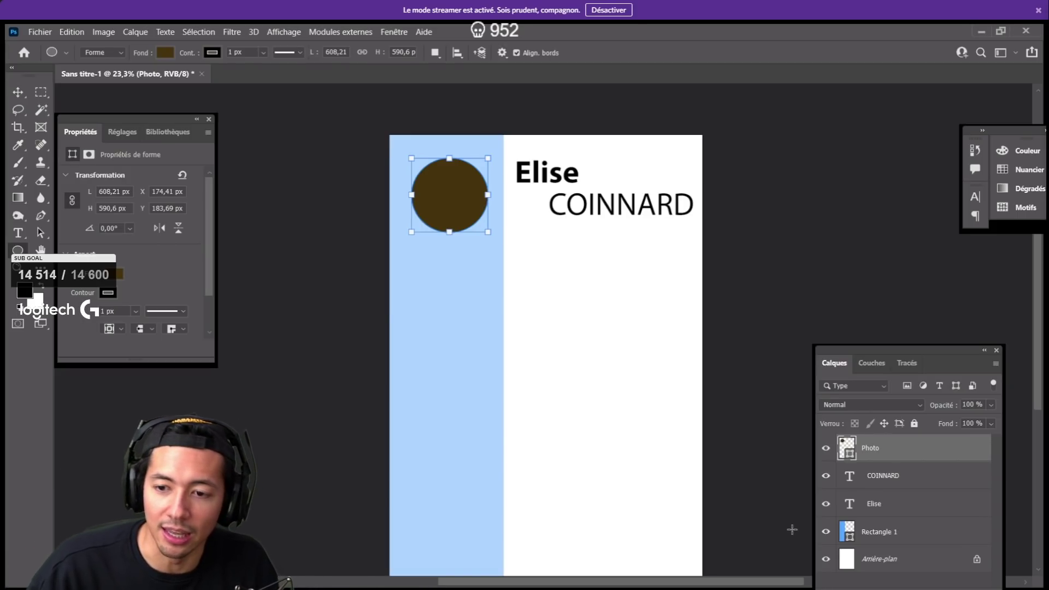
click(18, 232)
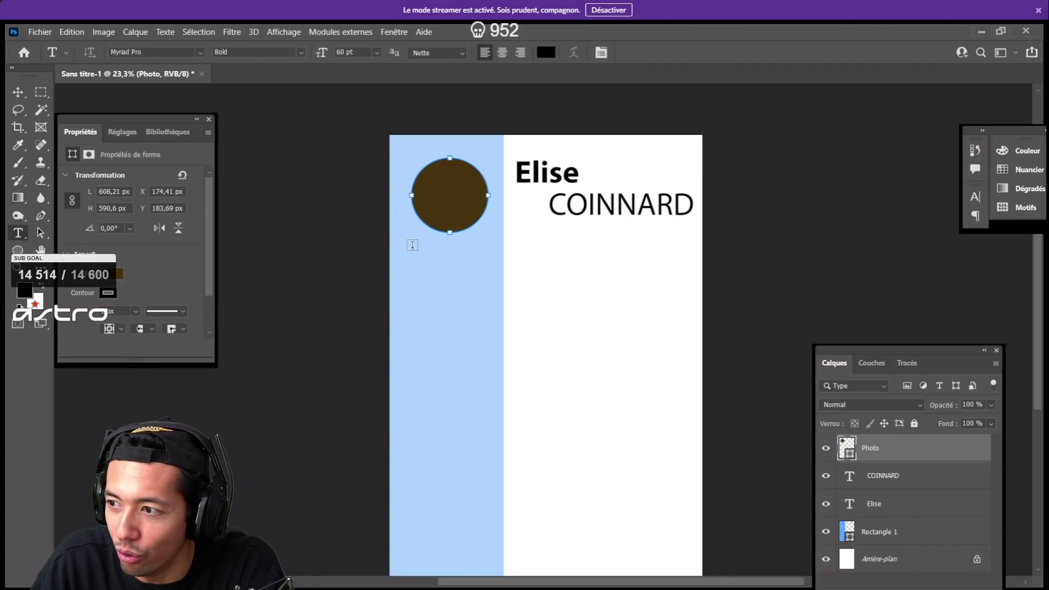
drag(411, 246, 485, 275)
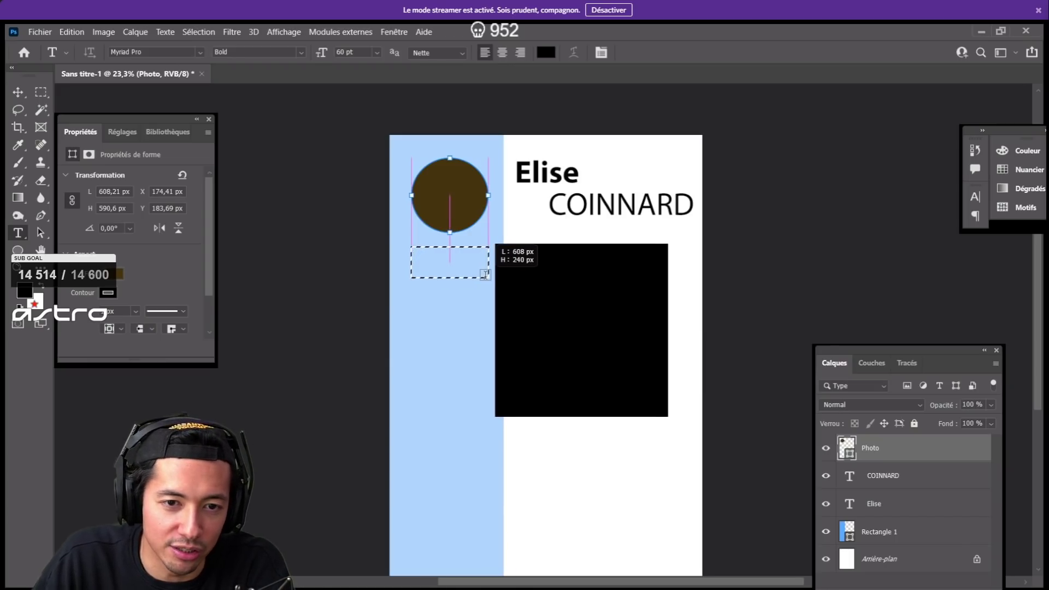
- Replace the placeholder with the subtitle designer d'intérieur and set it to 12 pt
key(Escape)
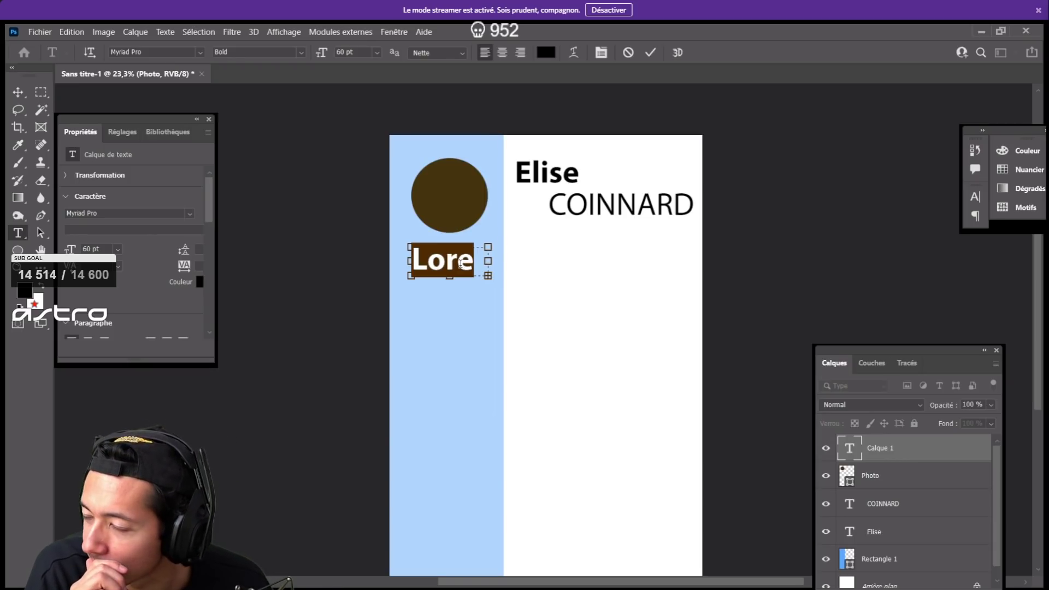
key(BackSpace)
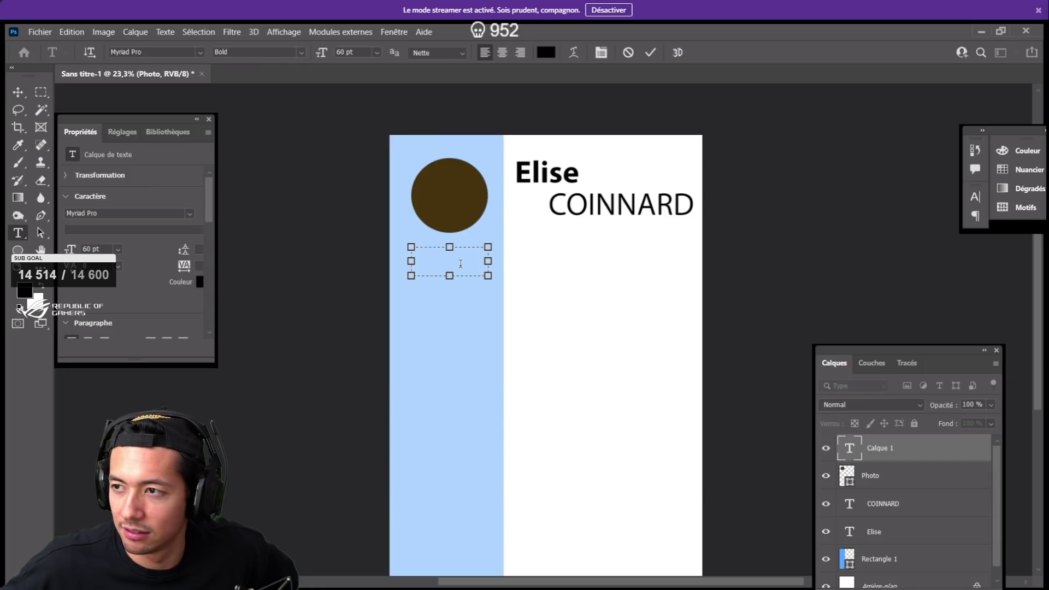
text(desig)
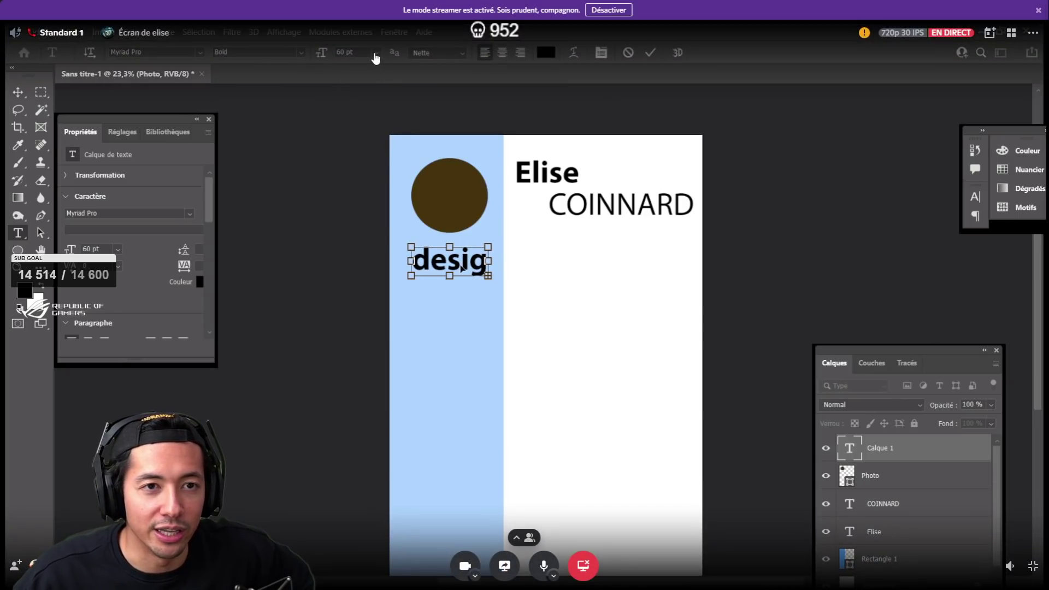
key(ctrl+a)
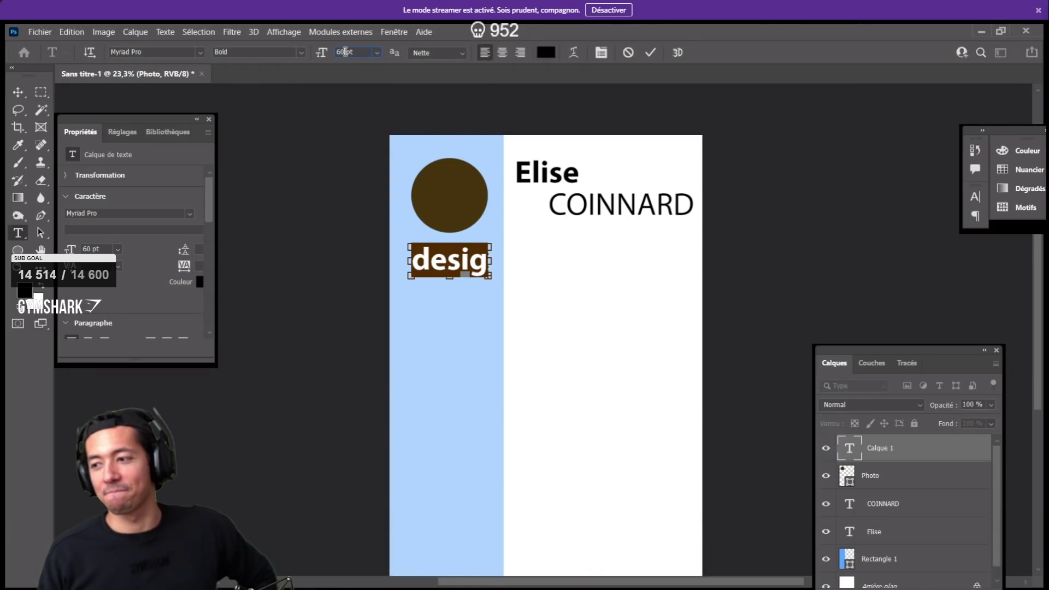
click(356, 52)
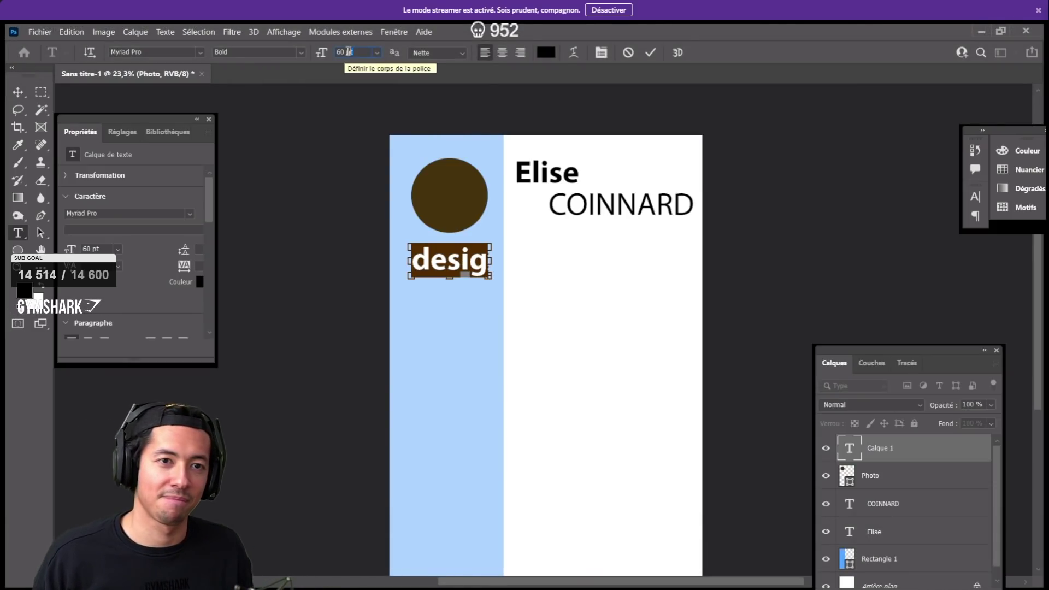
text(12)
key(Return)
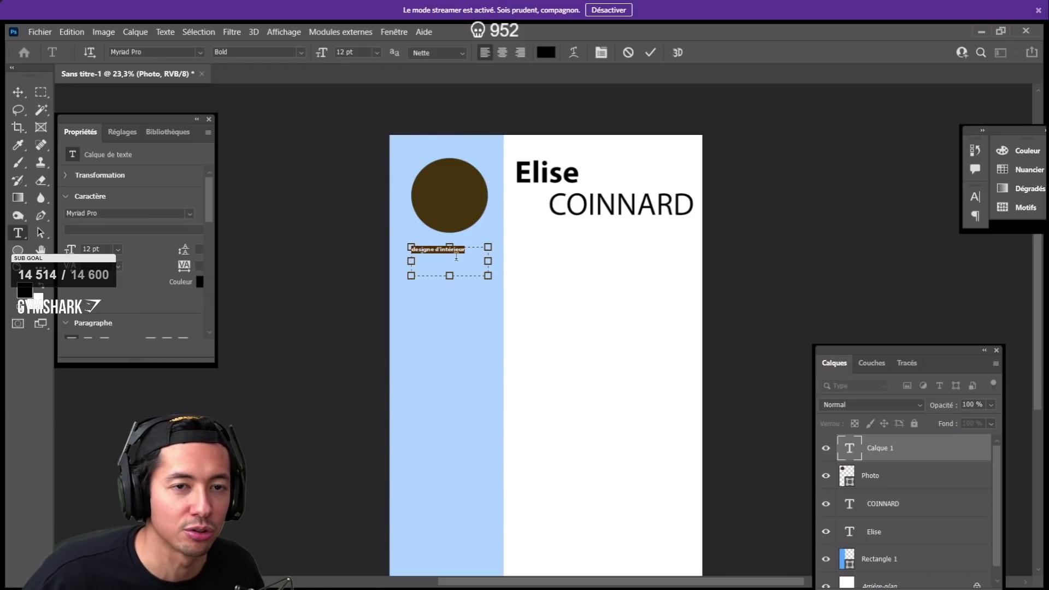
- Raise the subtitle to 20 pt, centre-align it, and widen its box to fit one line
click(468, 255)
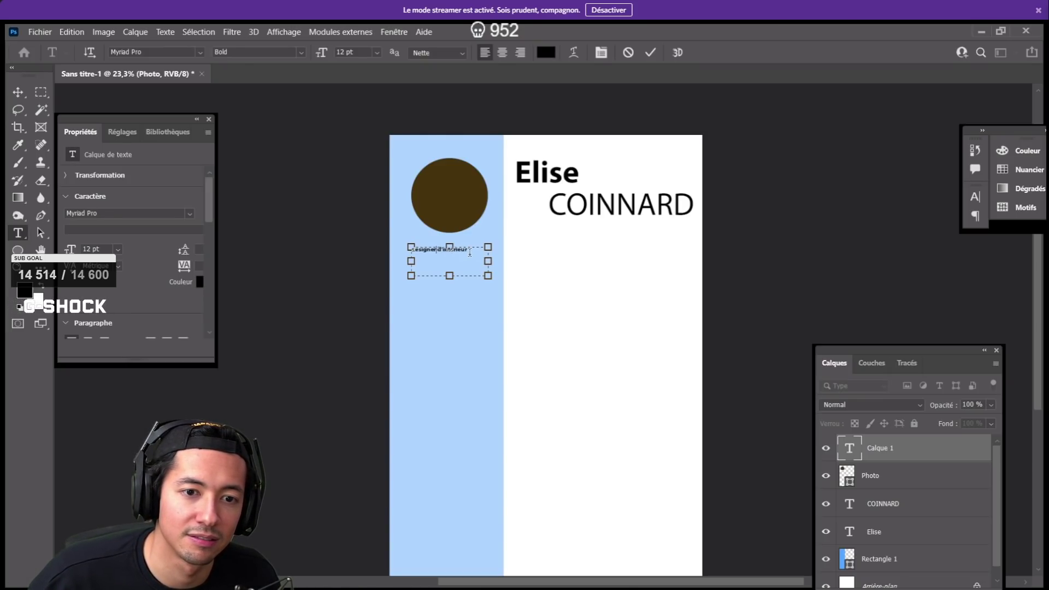
drag(468, 249, 405, 247)
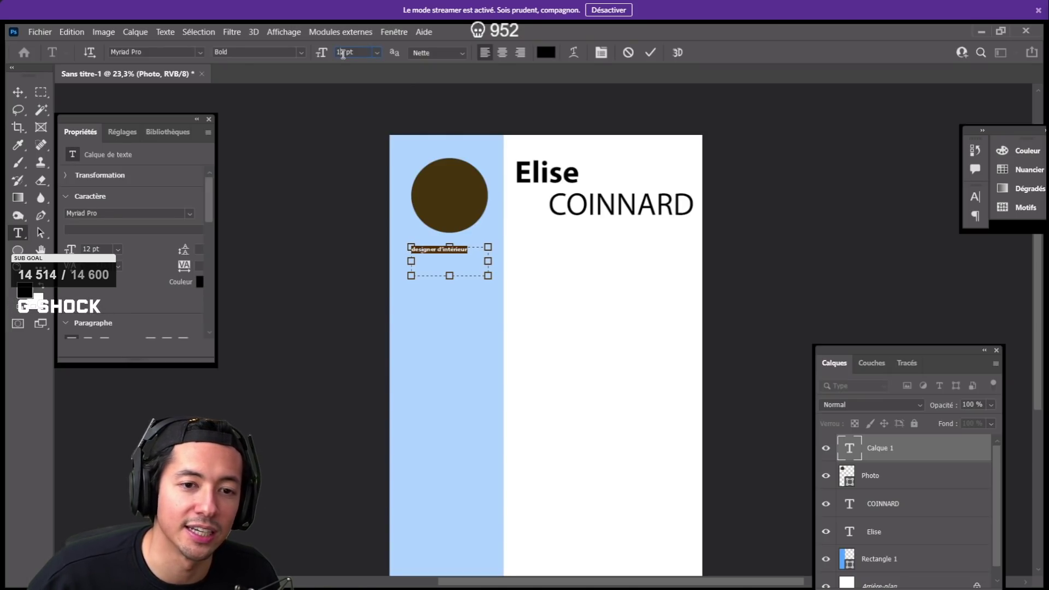
click(343, 52)
key(Up)
key(Up)
key(Up)
key(Up)
key(Up)
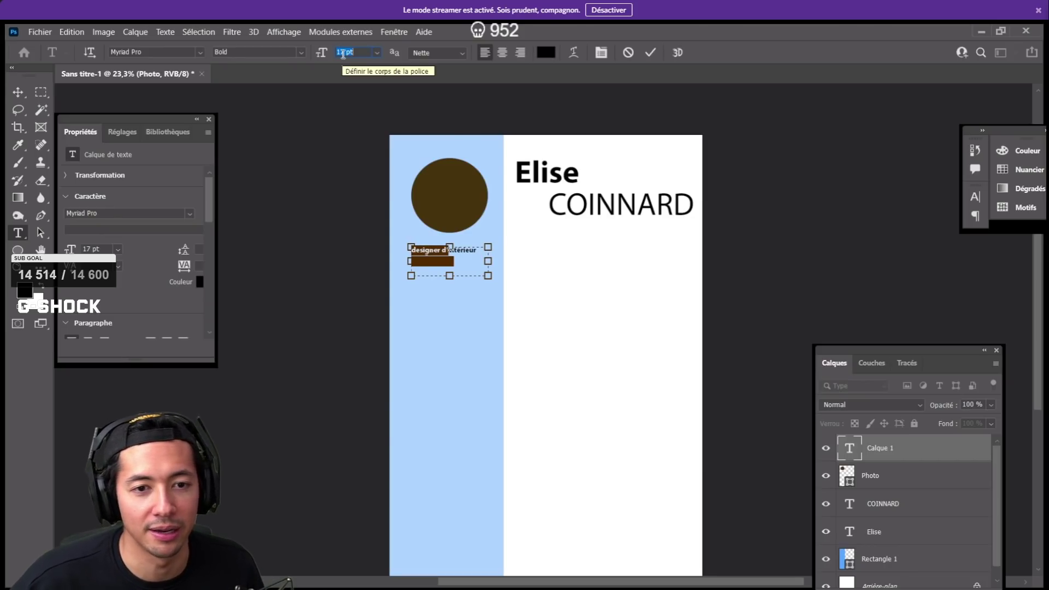
key(Up)
key(Up)
key(Up)
mouse_move(503, 67)
key(Up)
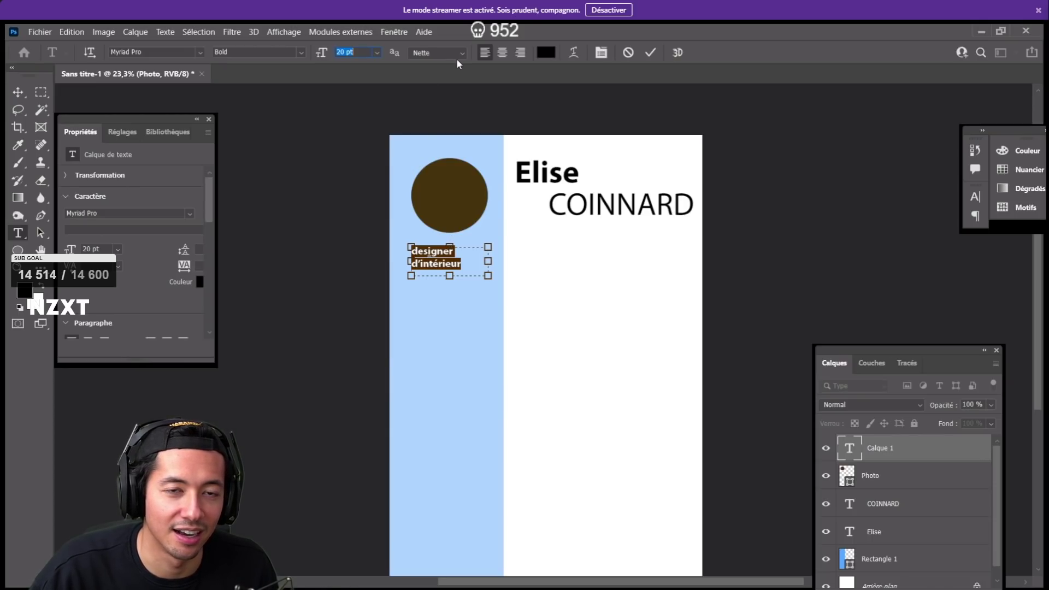
click(502, 52)
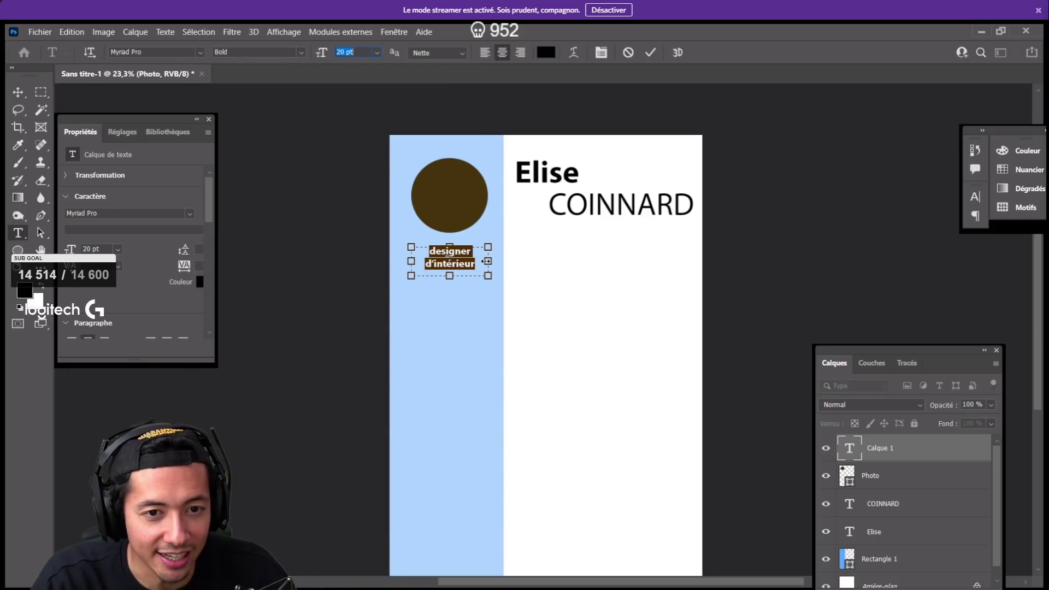
drag(489, 262, 497, 261)
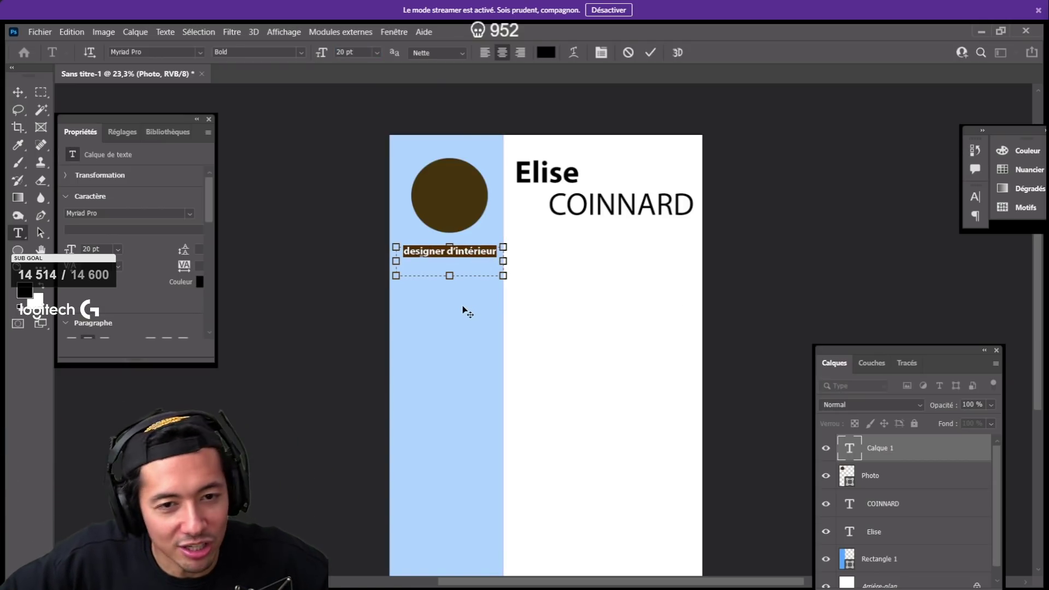
- Capitalise the subtitle's first letter so it reads 'Designer'
click(409, 251)
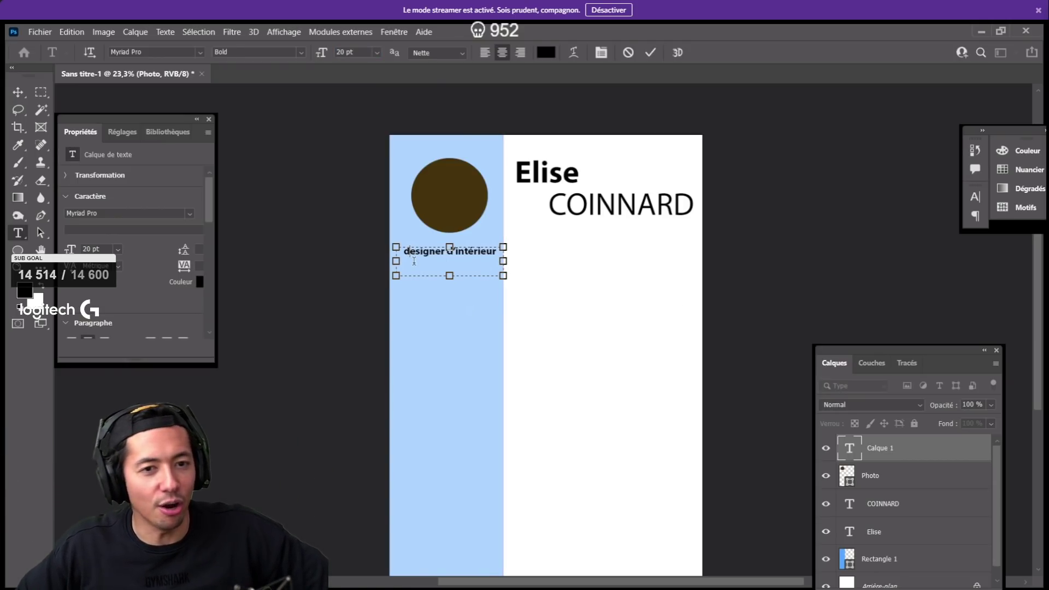
key(BackSpace)
text(D)
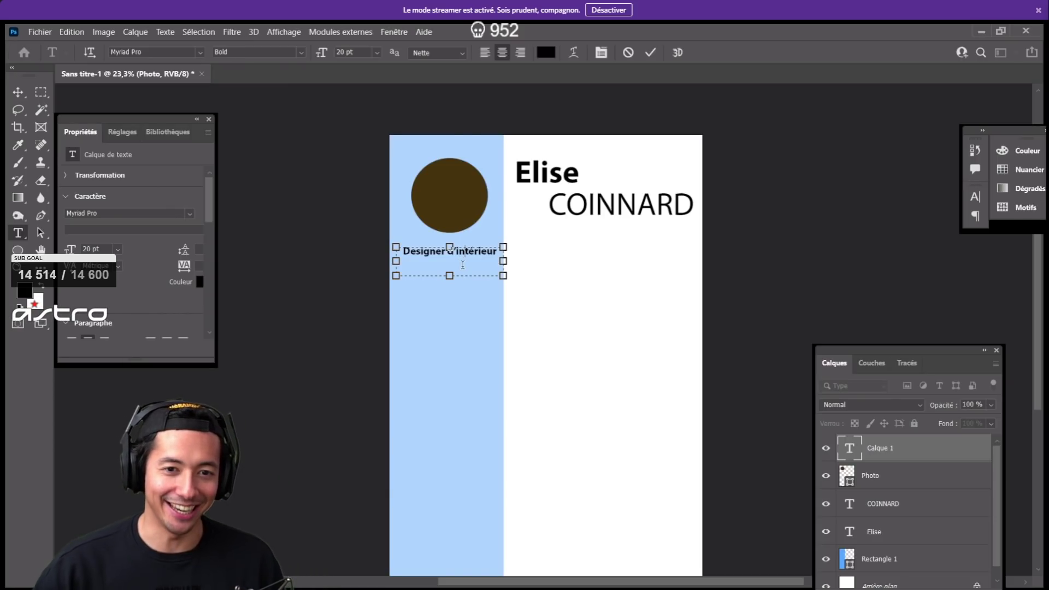
- Set 'd'intérieur' to Regular while Designer stays bold, and commit the text
mouse_move(599, 164)
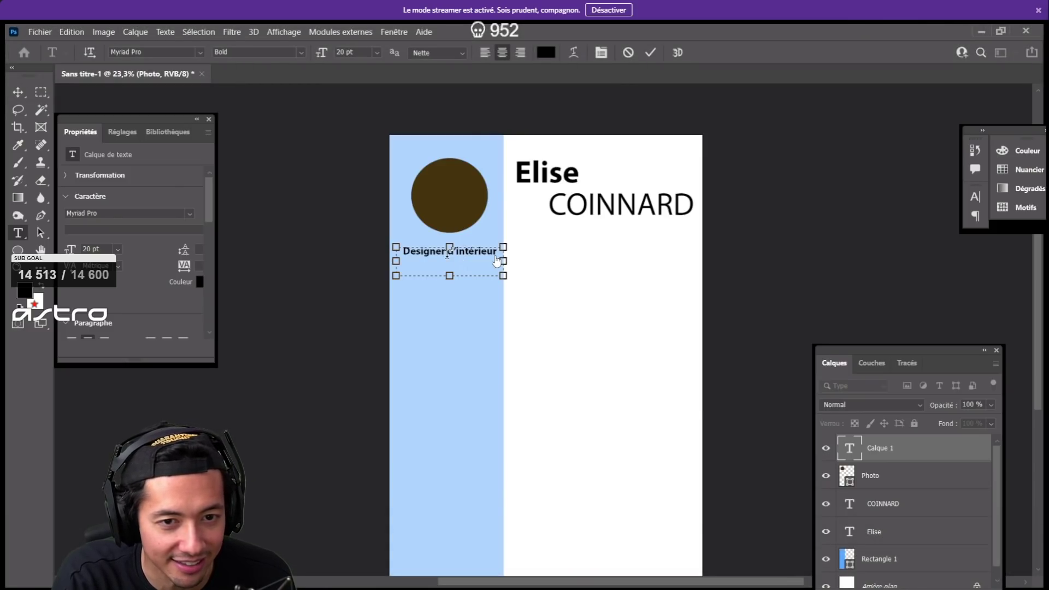
drag(456, 255, 466, 256)
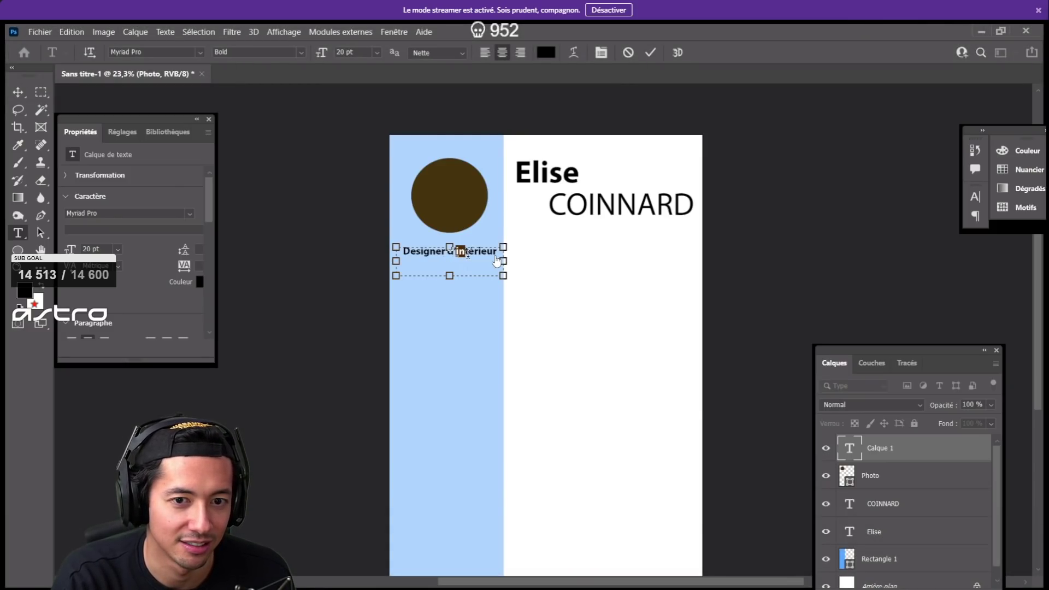
click(496, 255)
key(shift+Left)
key(shift+Left)
key(shift+Left)
key(shift+Left)
key(shift+Left)
key(shift+Left)
key(shift+Left)
key(shift+Left)
key(shift+Left)
key(shift+Left)
key(shift+Left)
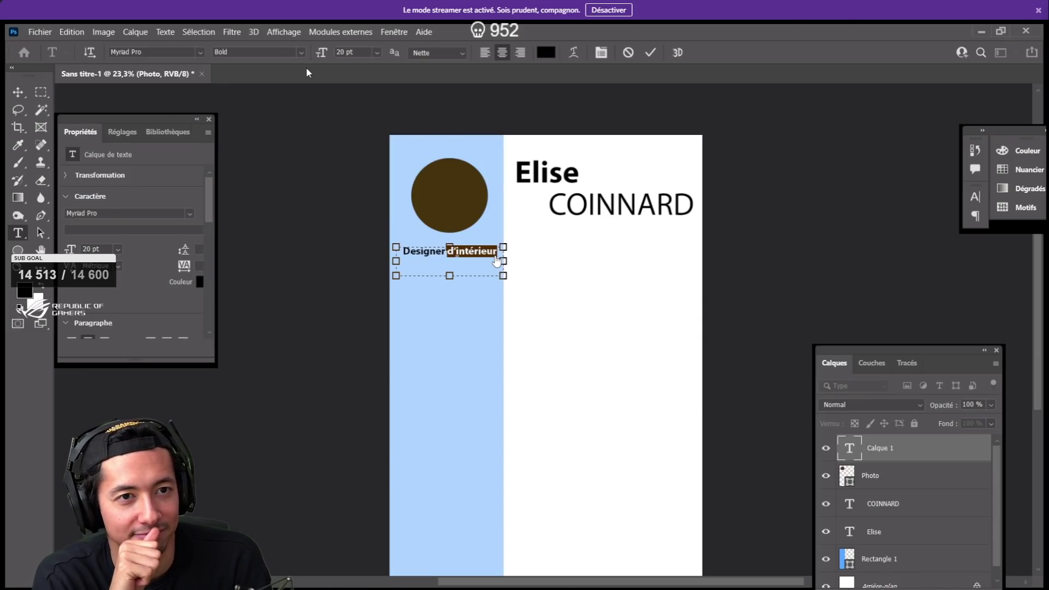
click(300, 52)
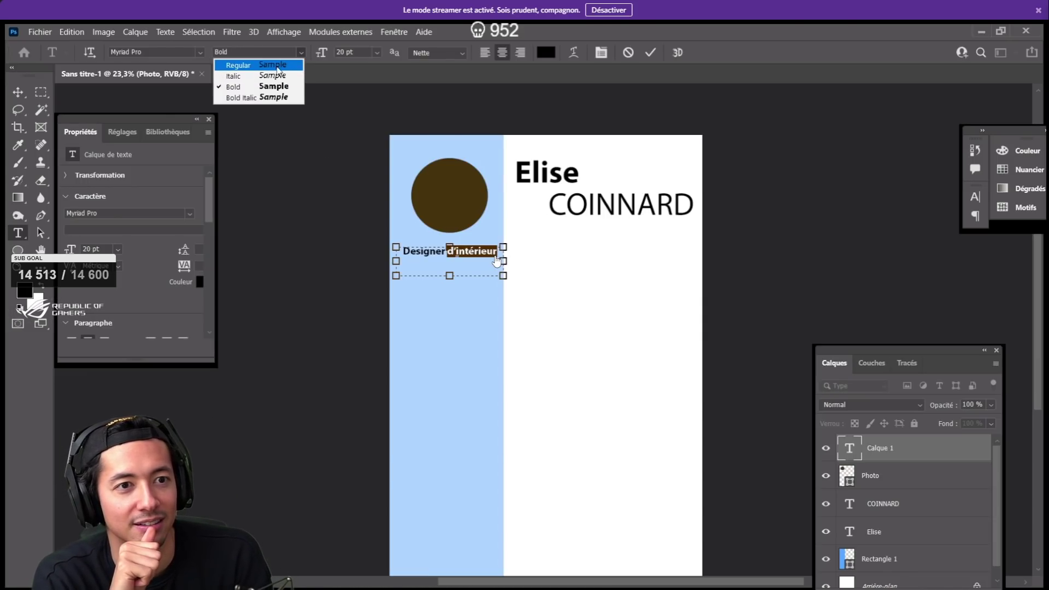
click(279, 64)
click(442, 270)
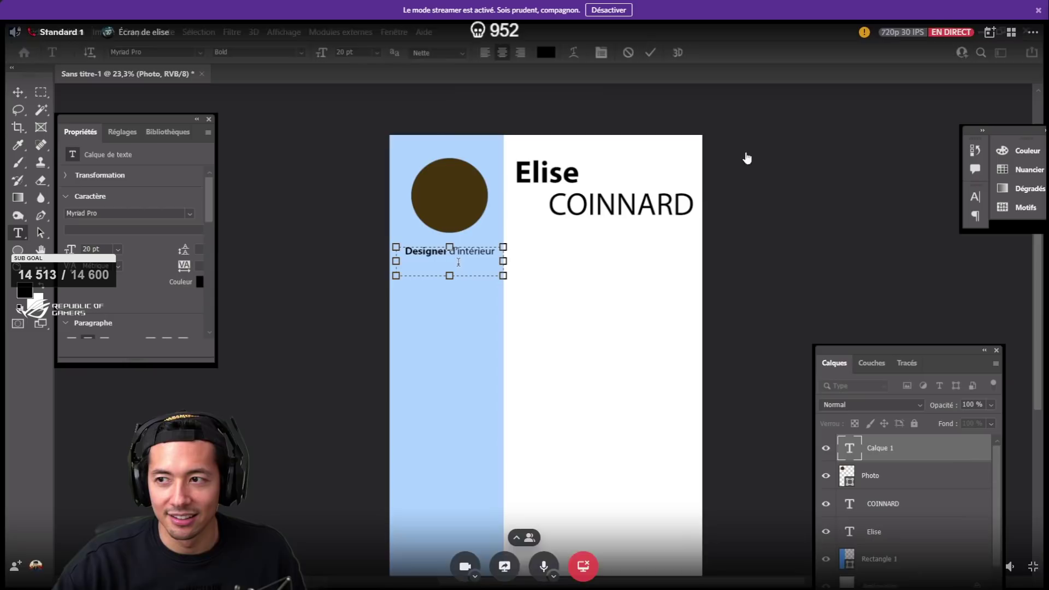
click(494, 259)
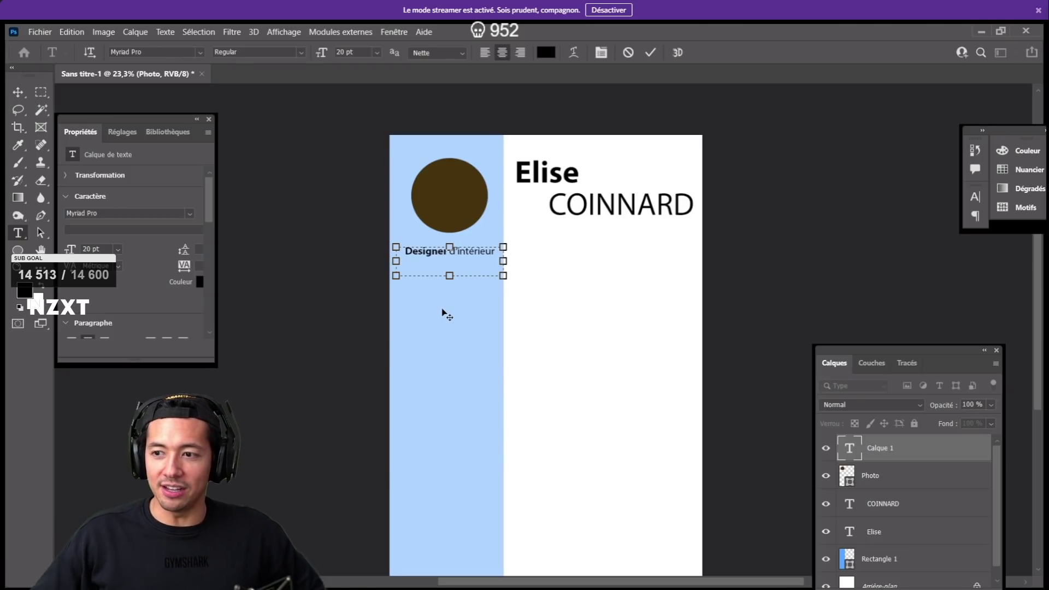
mouse_move(868, 446)
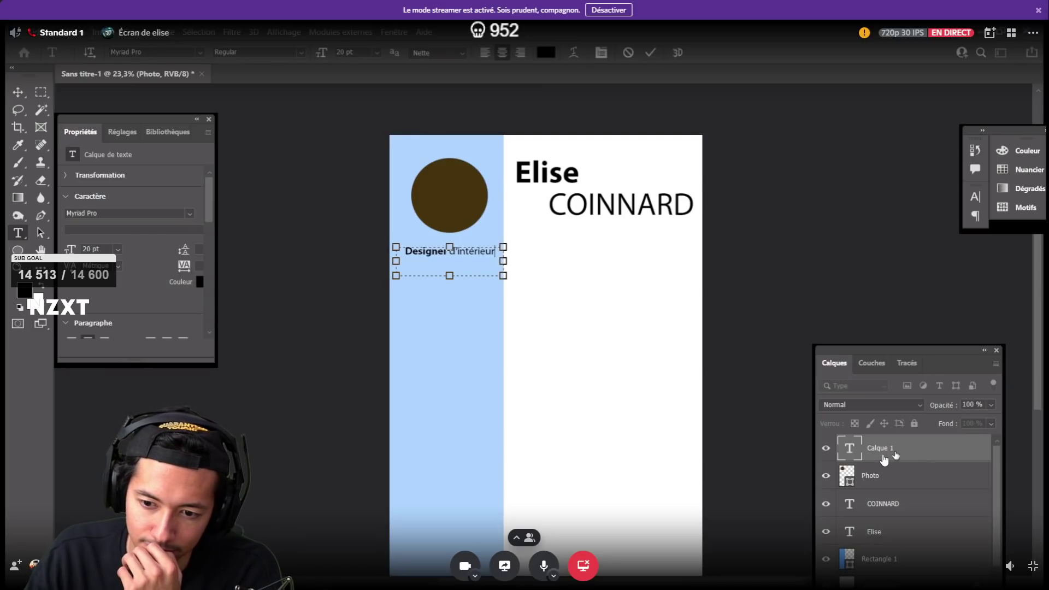
click(884, 461)
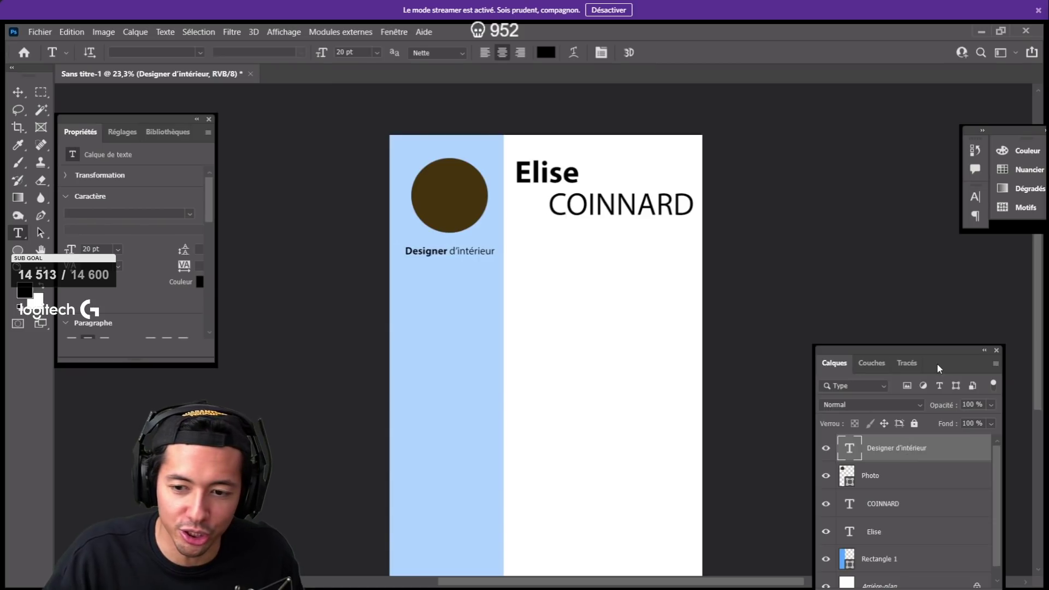
- Create Groupe 1 and move the Photo, Rectangle 1 and Designer d'intérieur layers into it
drag(942, 353, 955, 286)
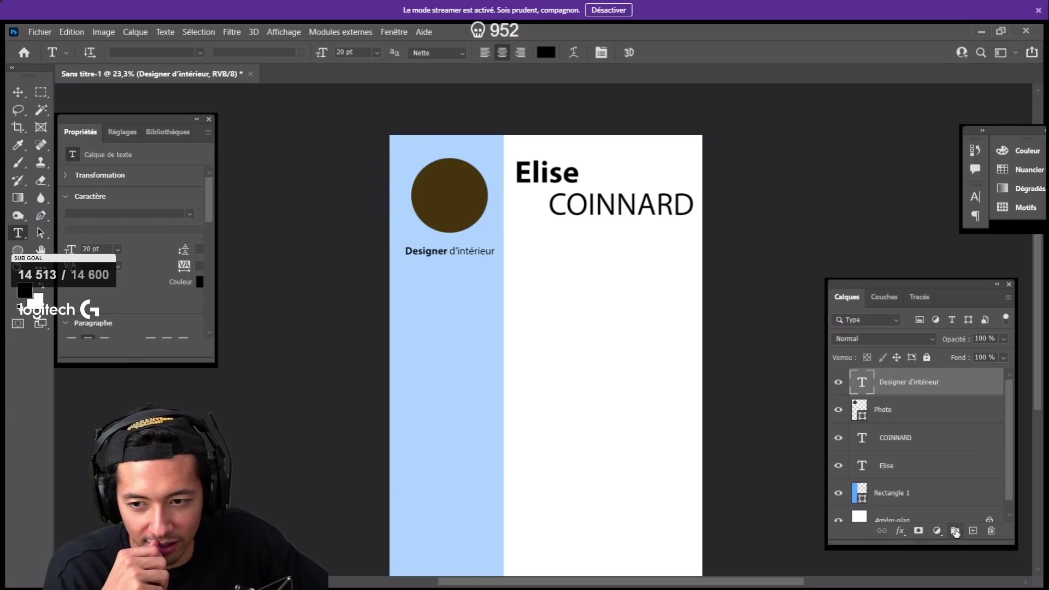
click(956, 531)
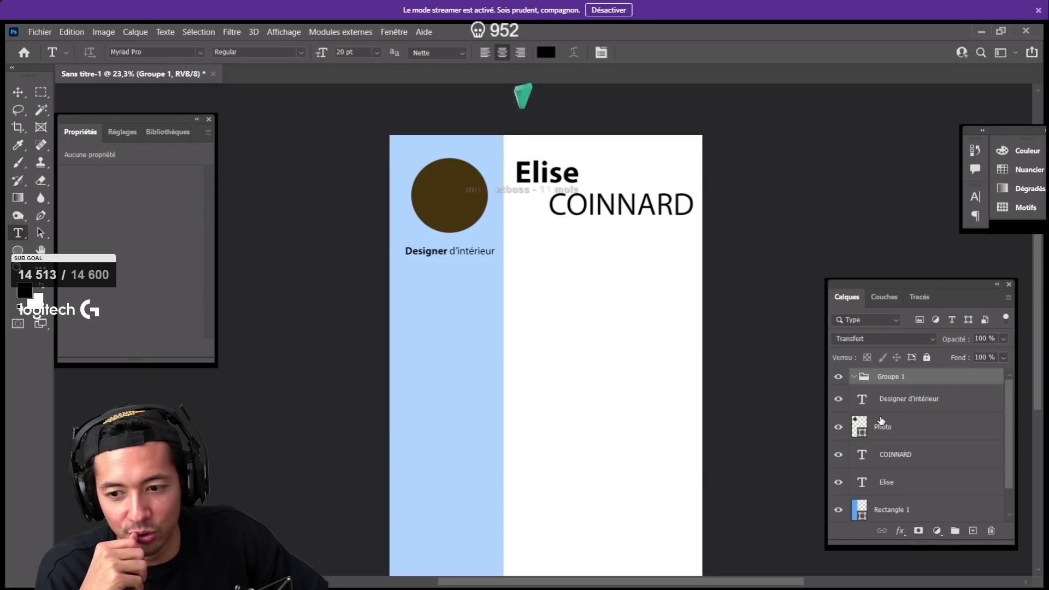
drag(883, 429, 896, 378)
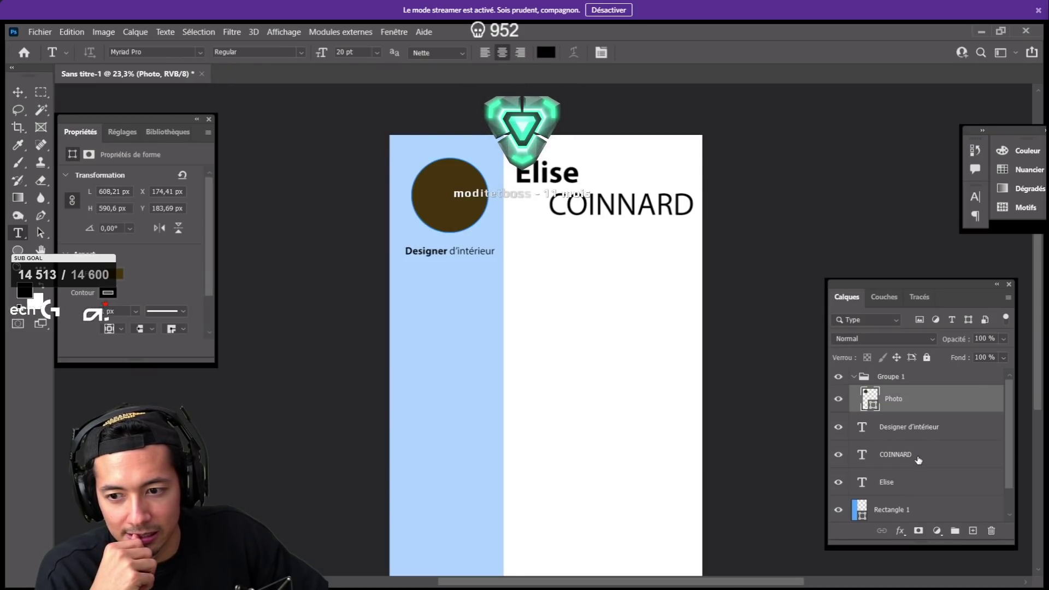
drag(924, 510, 897, 388)
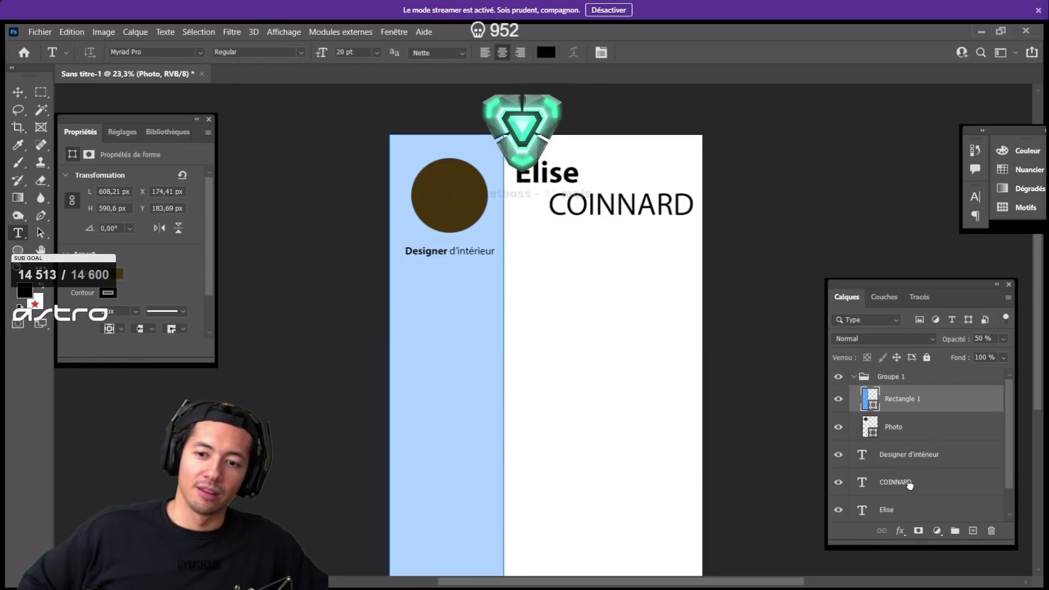
drag(921, 466, 915, 382)
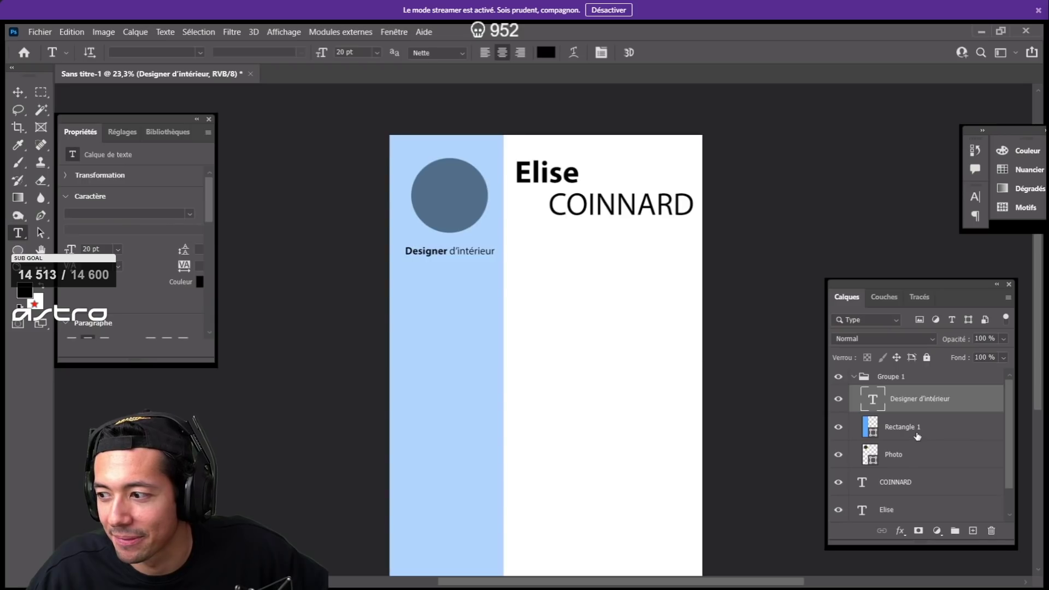
click(894, 383)
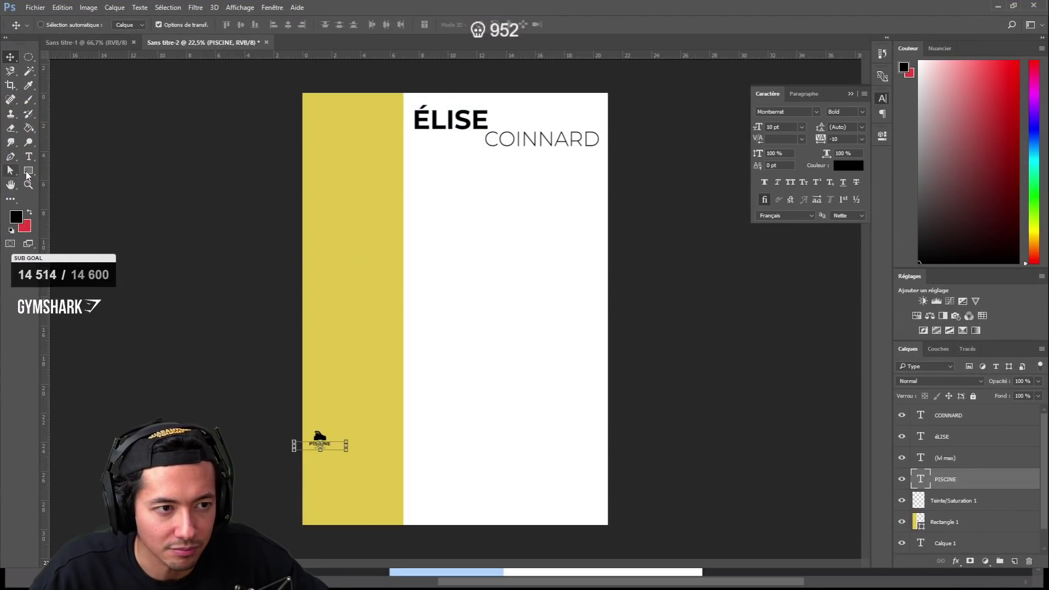
- Switch to the Line Tool from the shape tools flyout
click(28, 175)
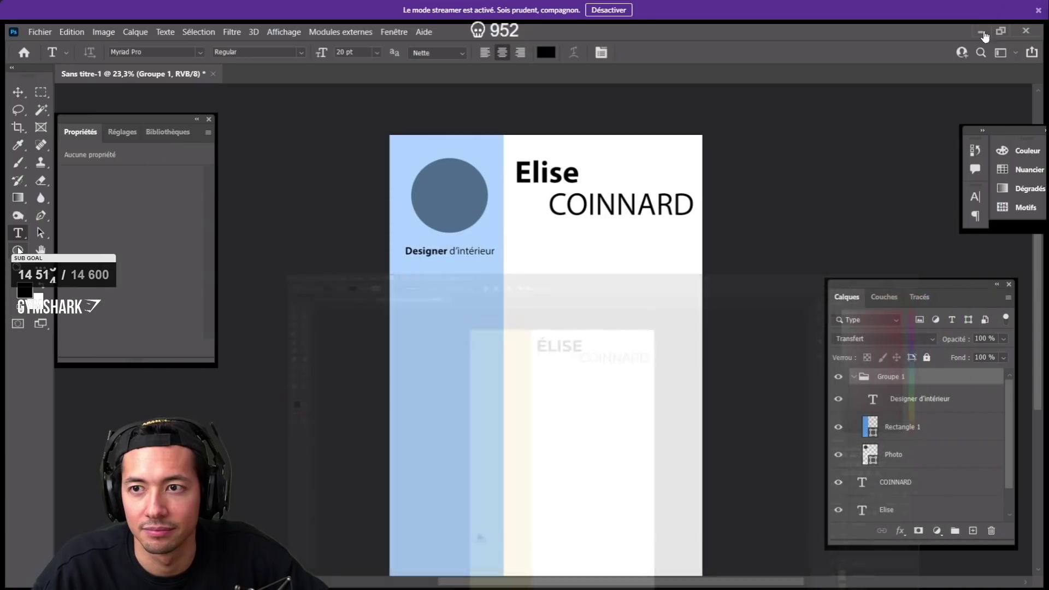
click(80, 302)
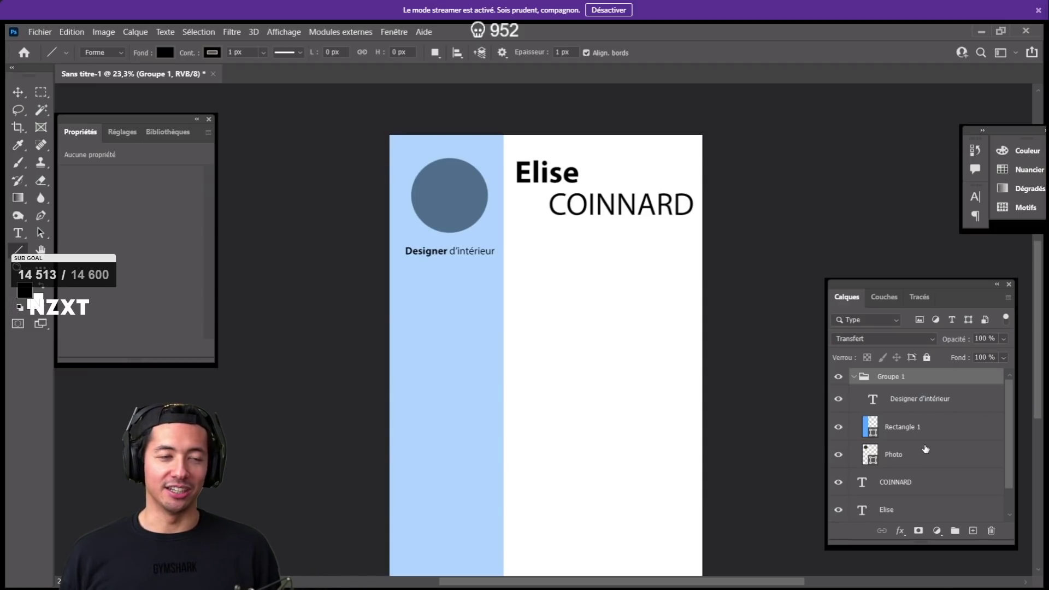
- Show the rulers and pull two vertical guides onto the canvas
key(ctrl+r)
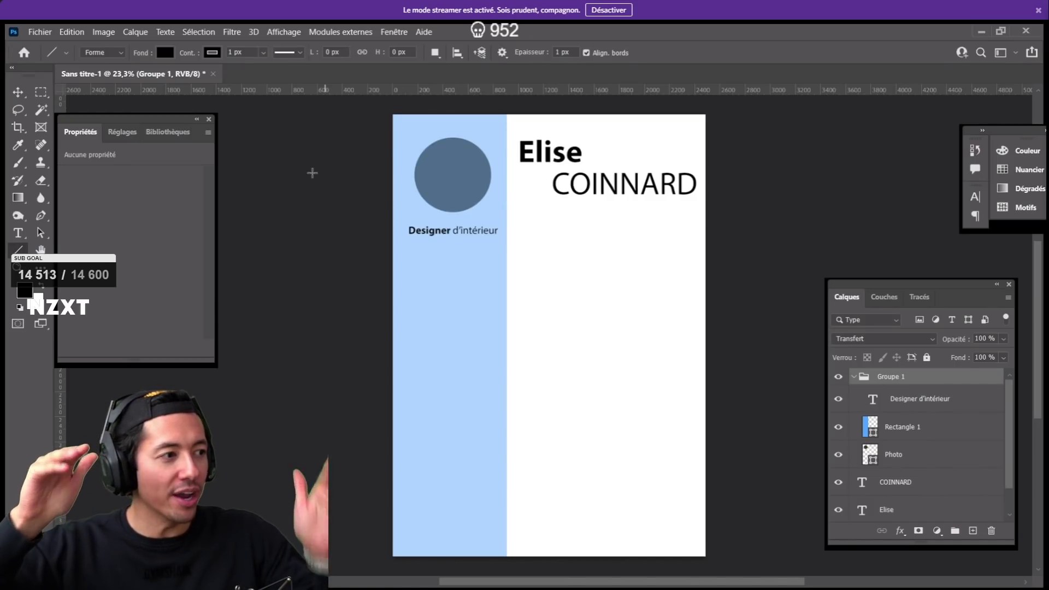
drag(137, 121, 171, 122)
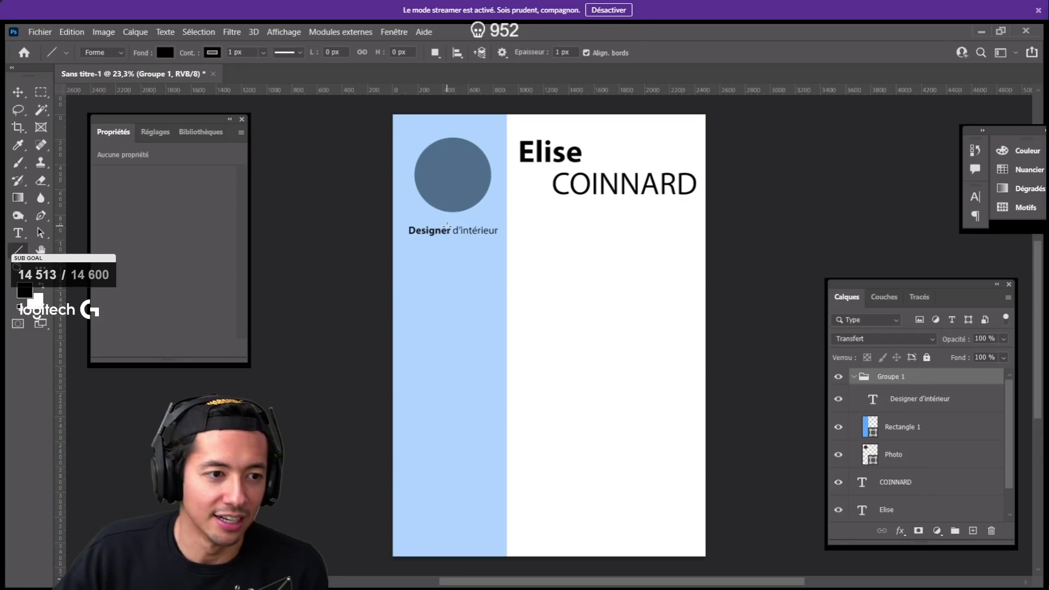
mouse_move(689, 454)
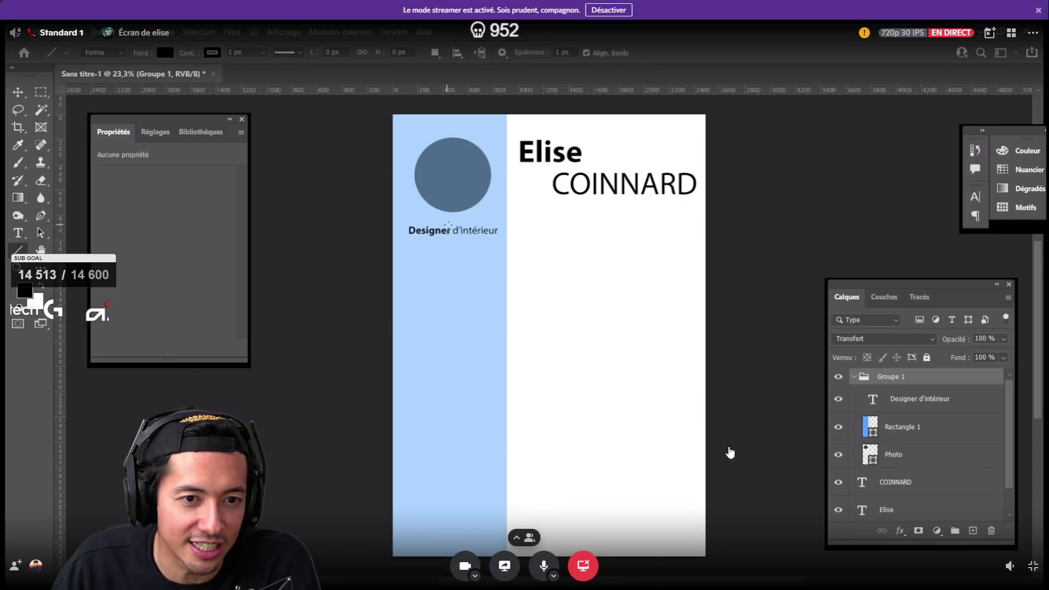
mouse_move(801, 401)
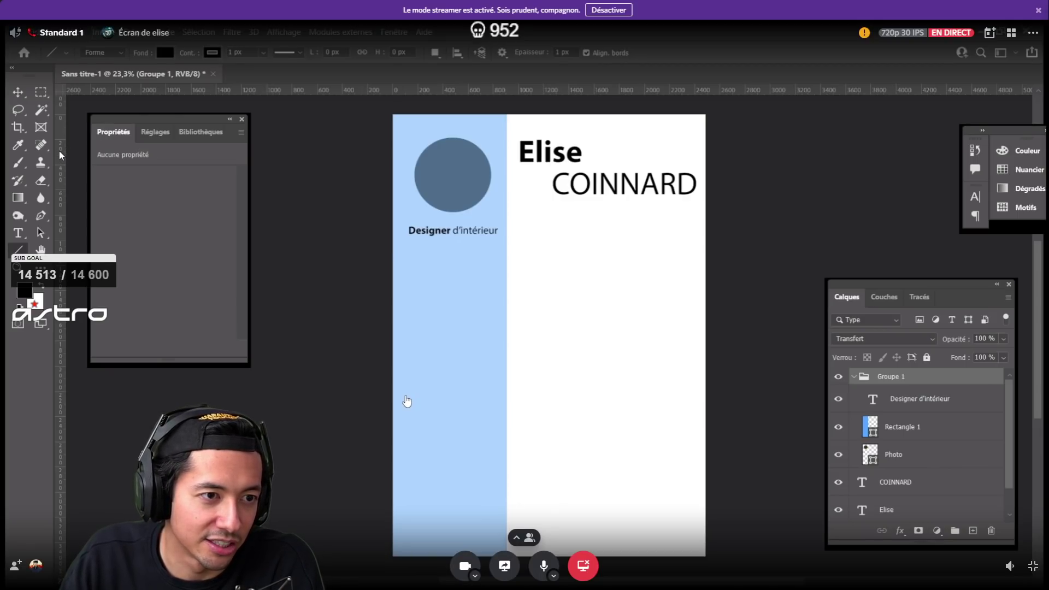
drag(62, 129, 384, 181)
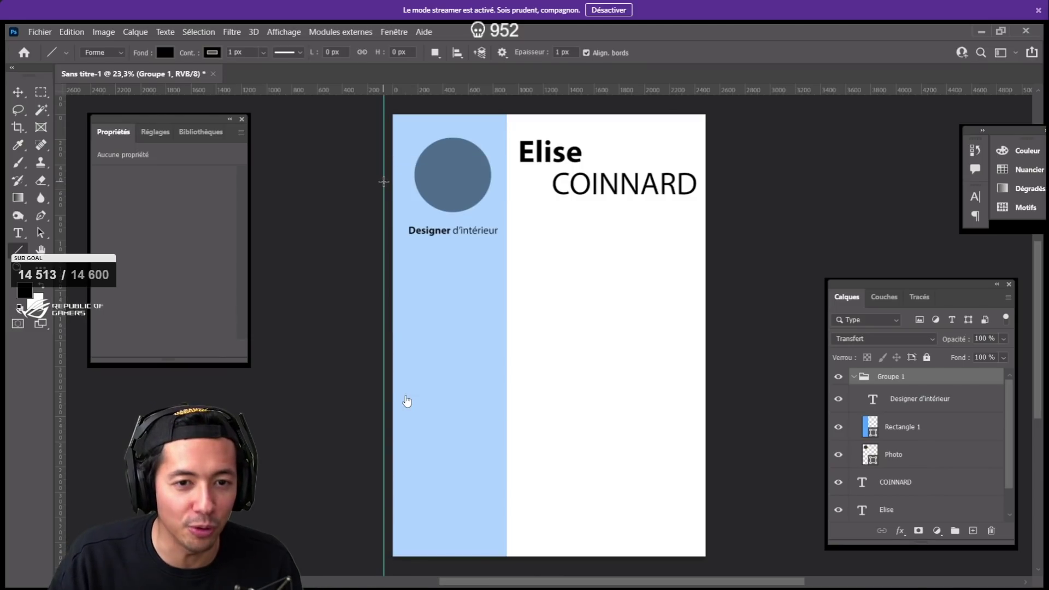
drag(63, 157, 384, 197)
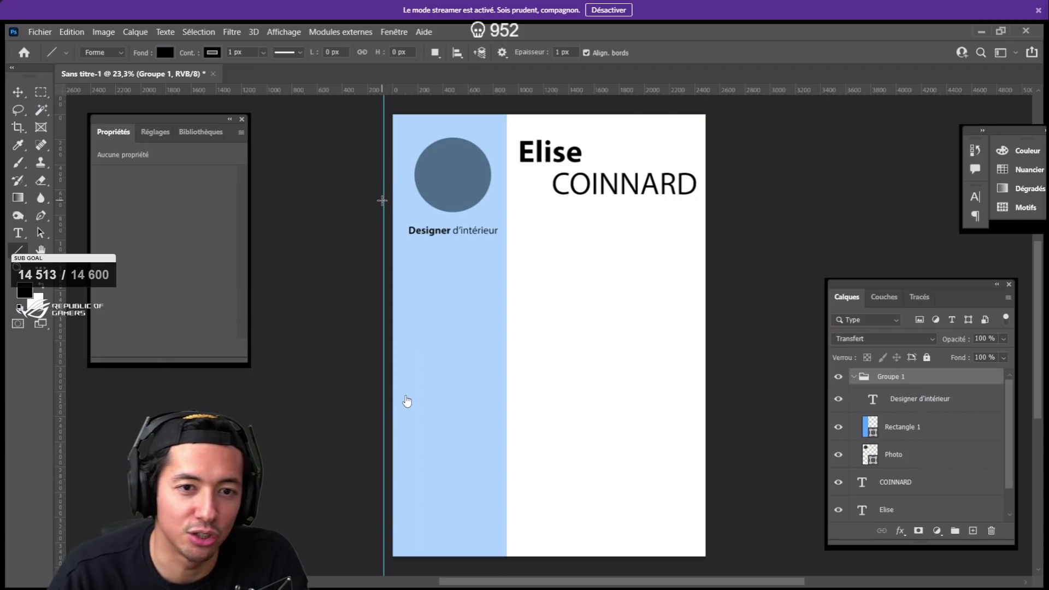
- Draw line Ligne 1 at the guide, undo its rotation, add a guide at 468,8 px, and select all
drag(374, 223, 451, 207)
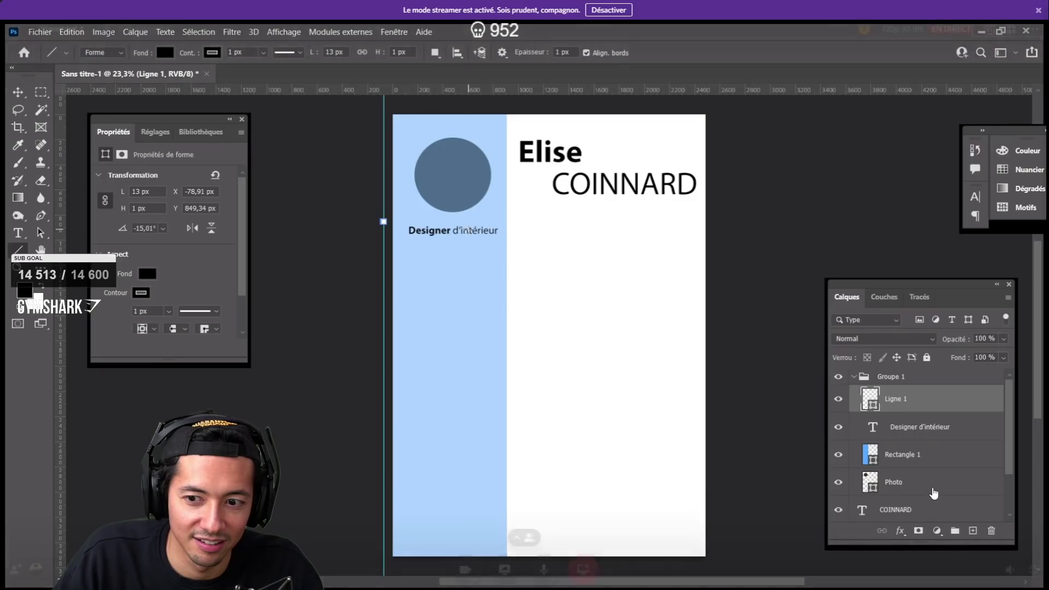
key(ctrl+z)
drag(61, 242, 453, 237)
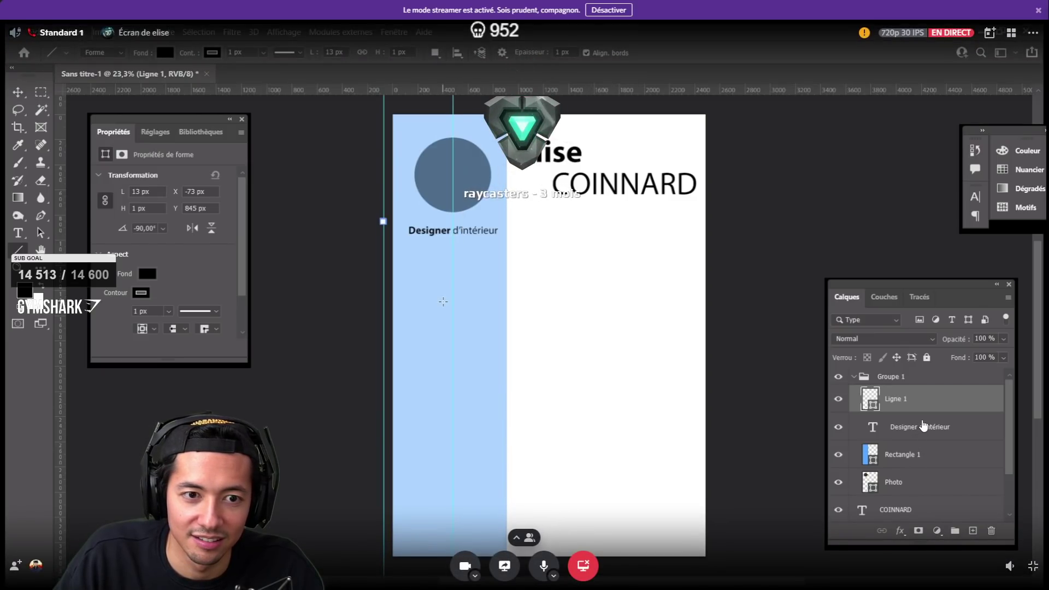
key(ctrl+a)
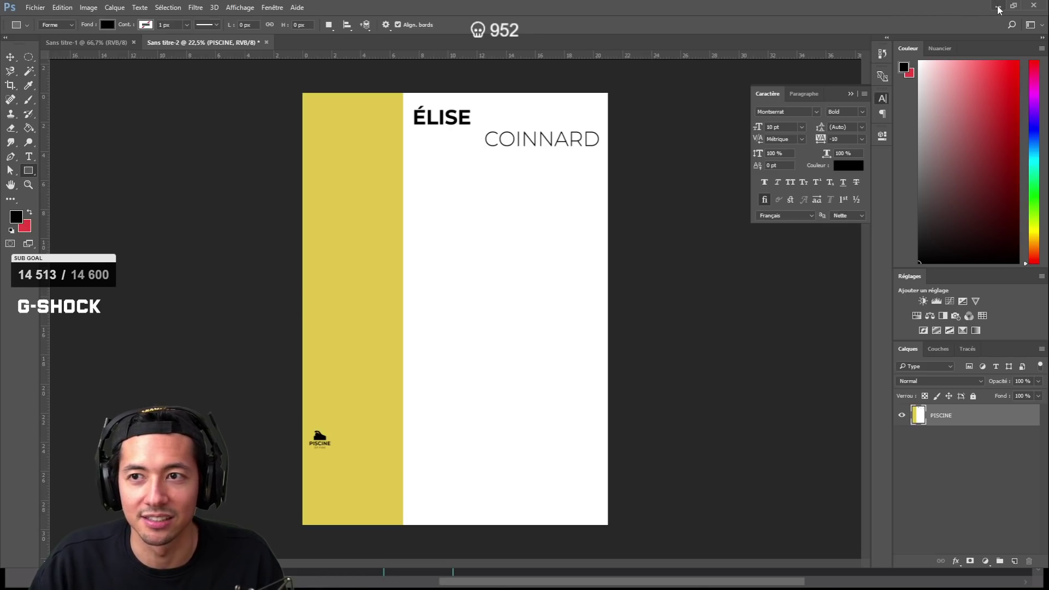
key(ctrl+z)
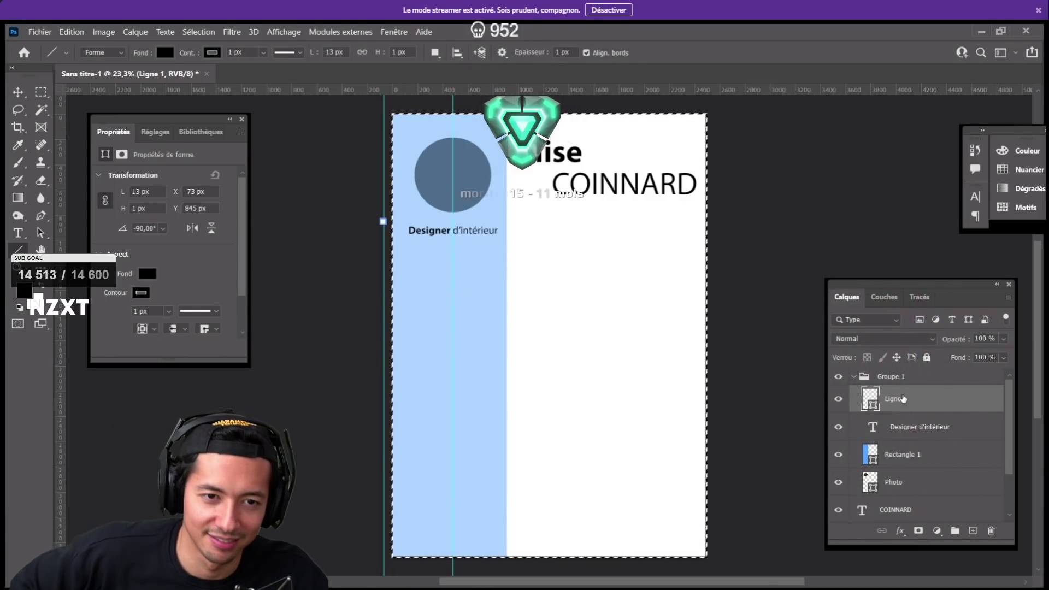
click(903, 399)
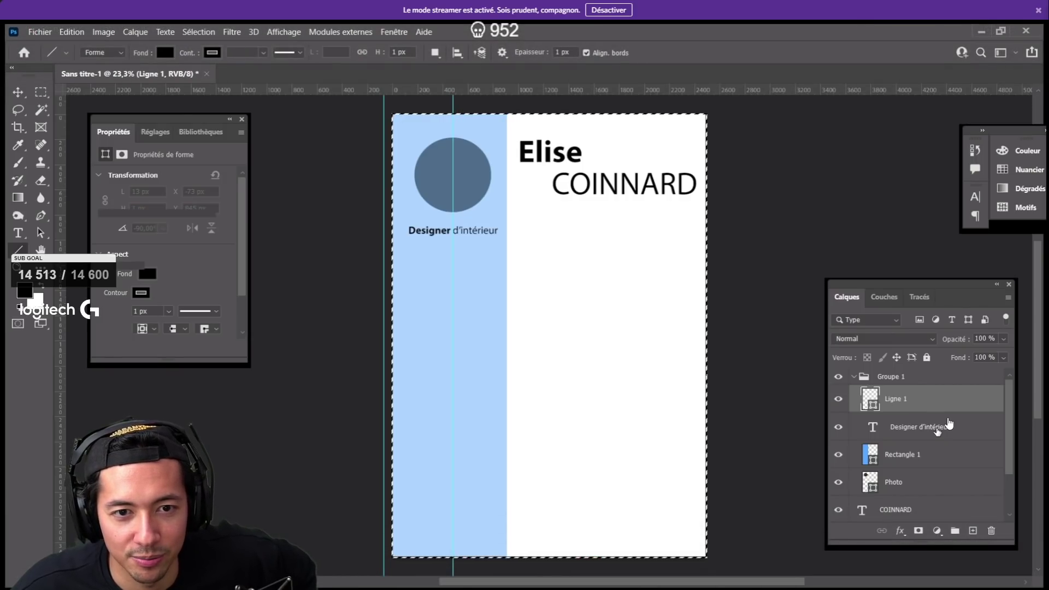
double_click(924, 427)
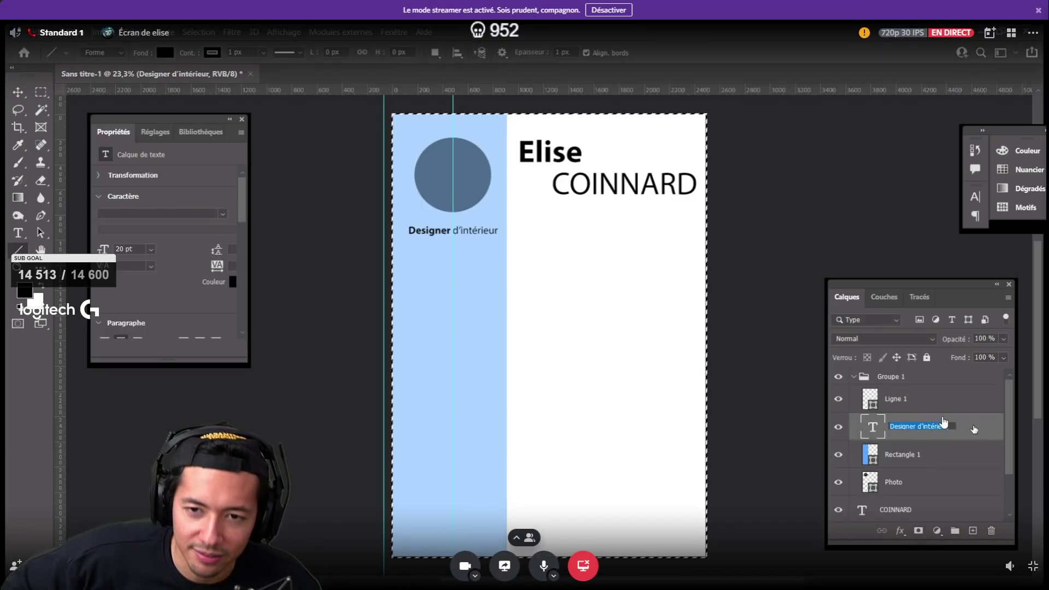
key(Return)
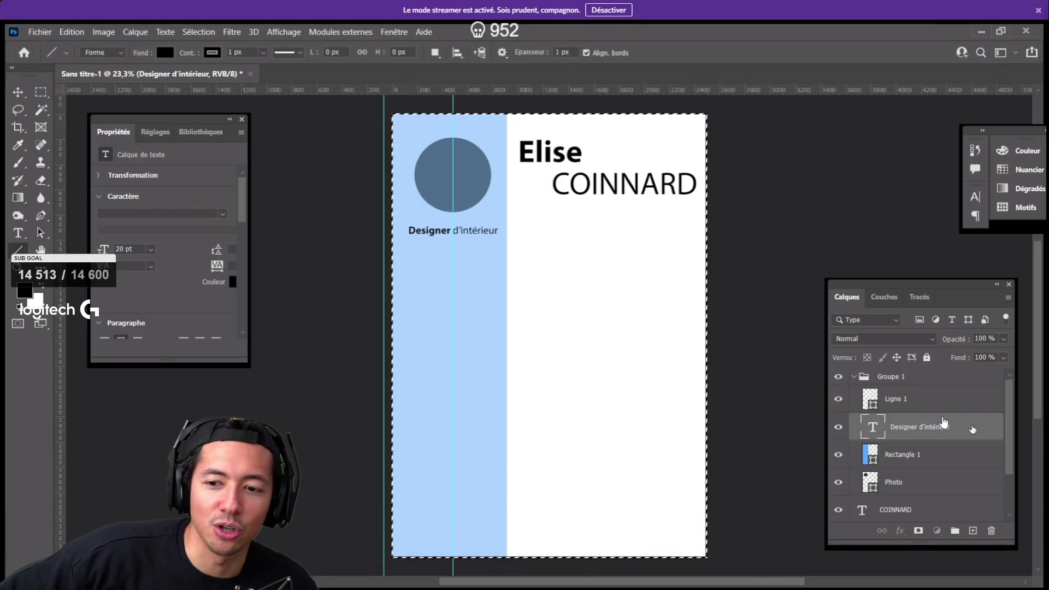
key(ctrl+d)
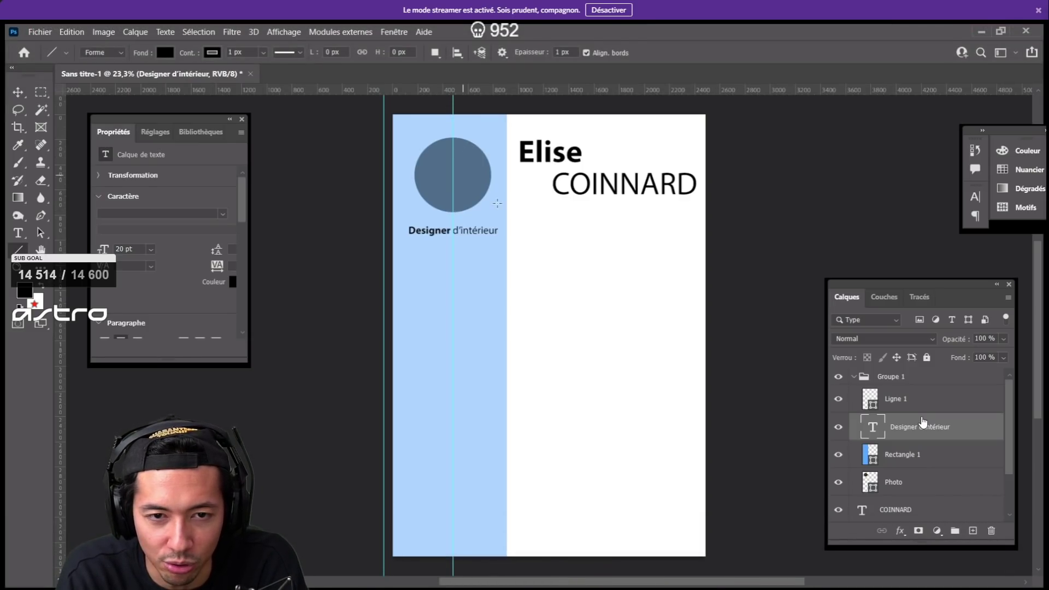
scroll(923, 422, down, 2)
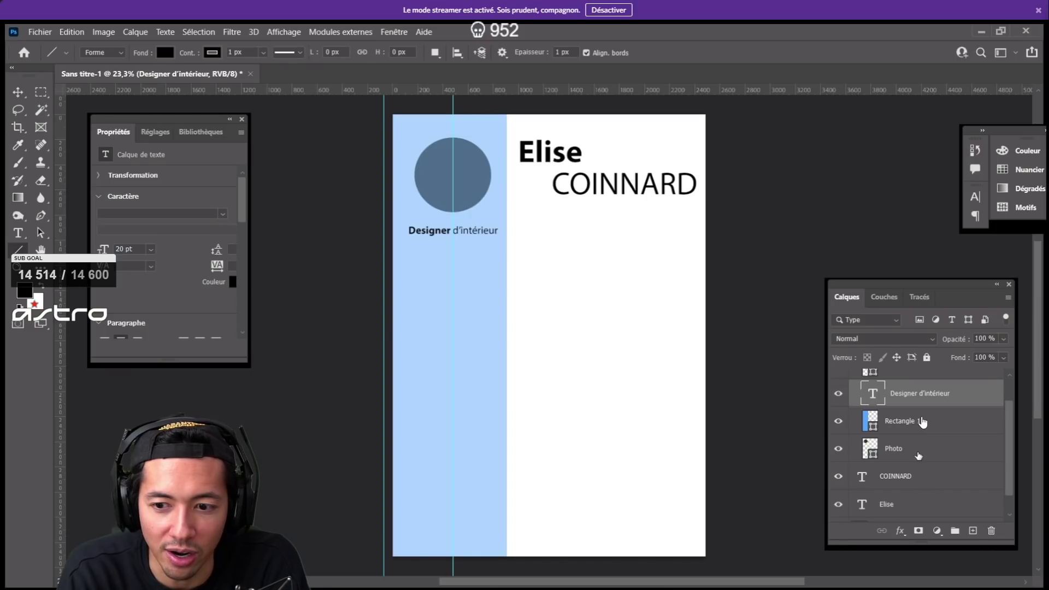
click(918, 454)
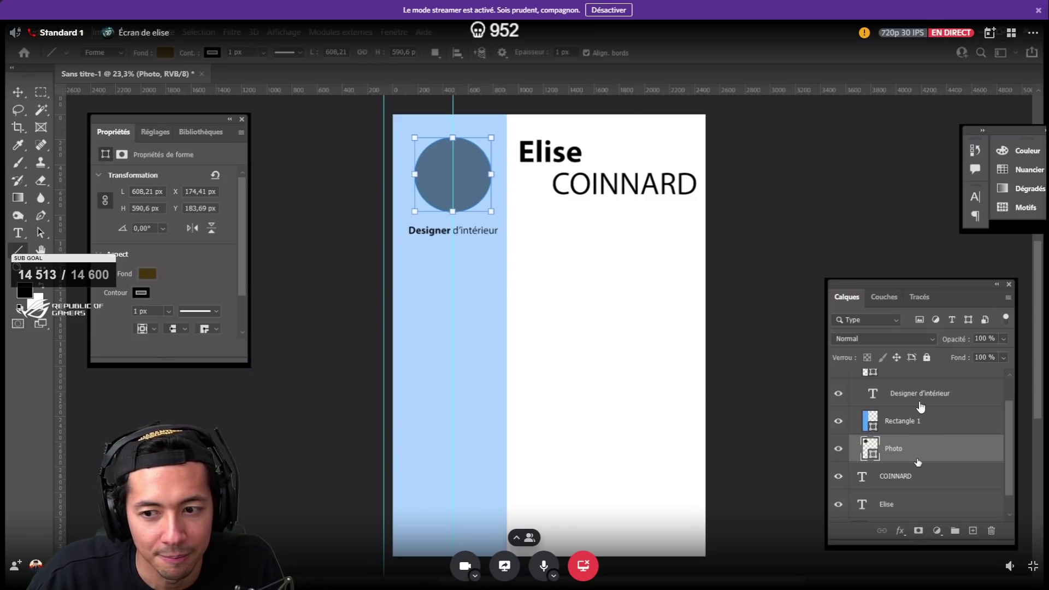
click(935, 399)
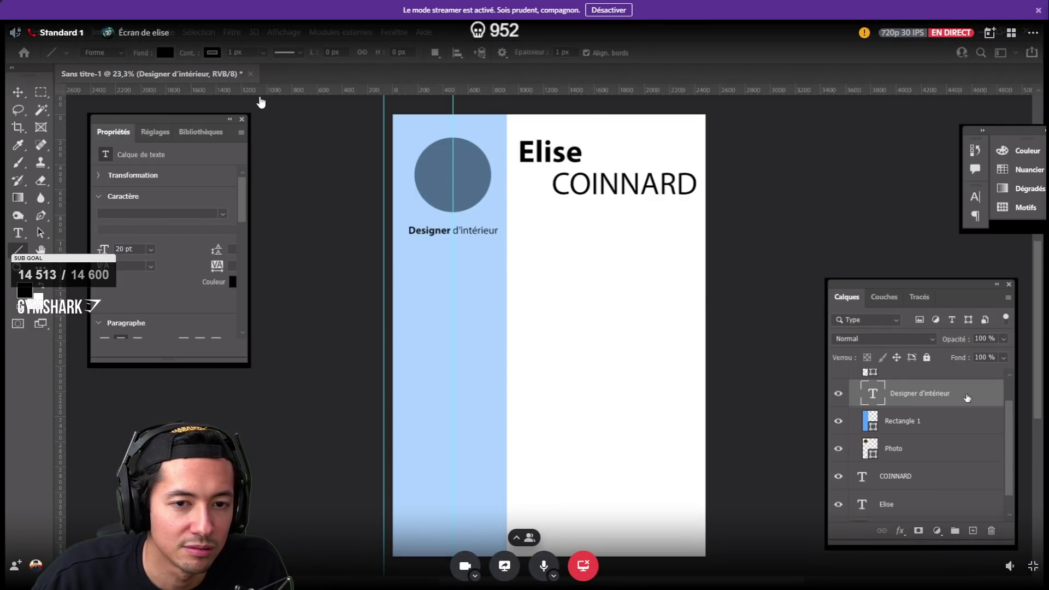
double_click(968, 398)
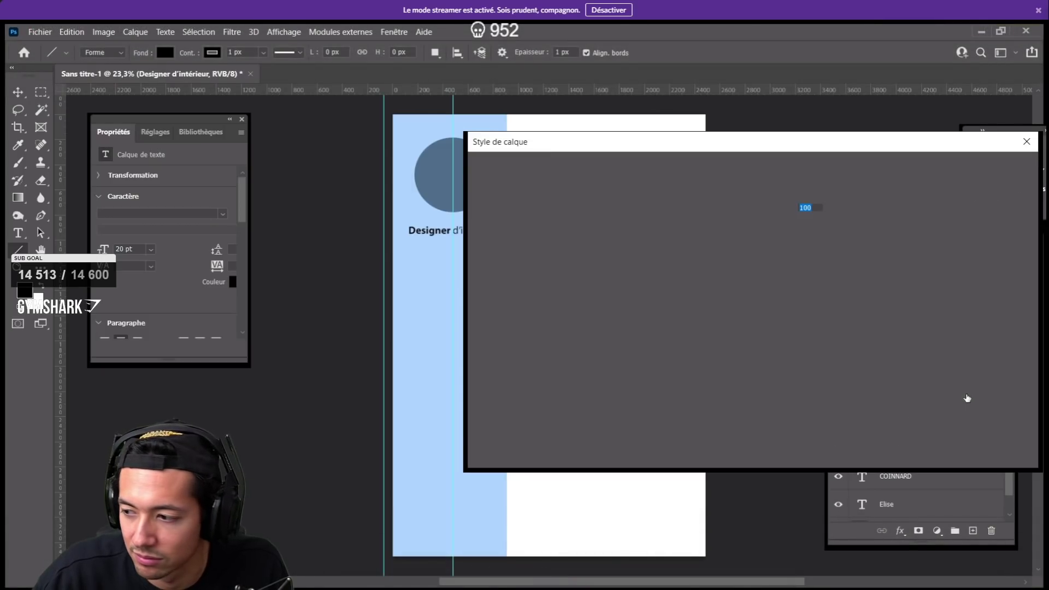
click(1027, 142)
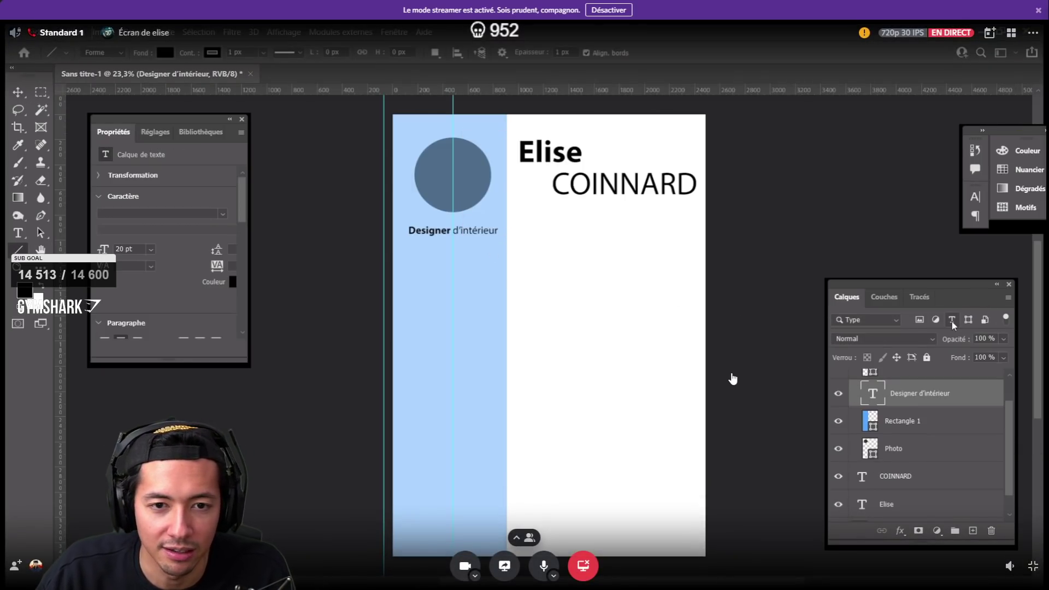
key(v)
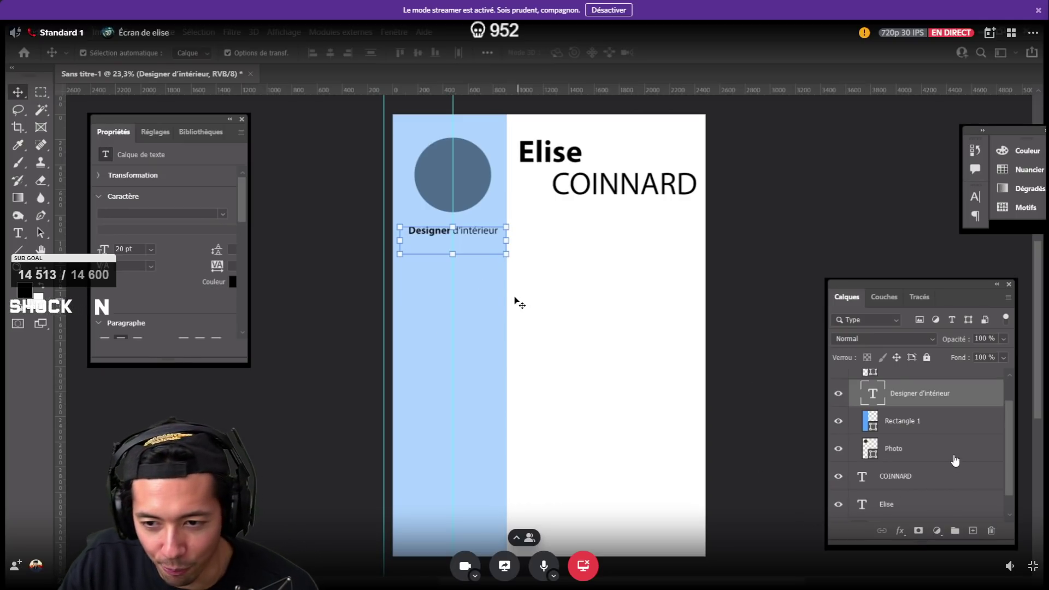
click(18, 250)
click(71, 269)
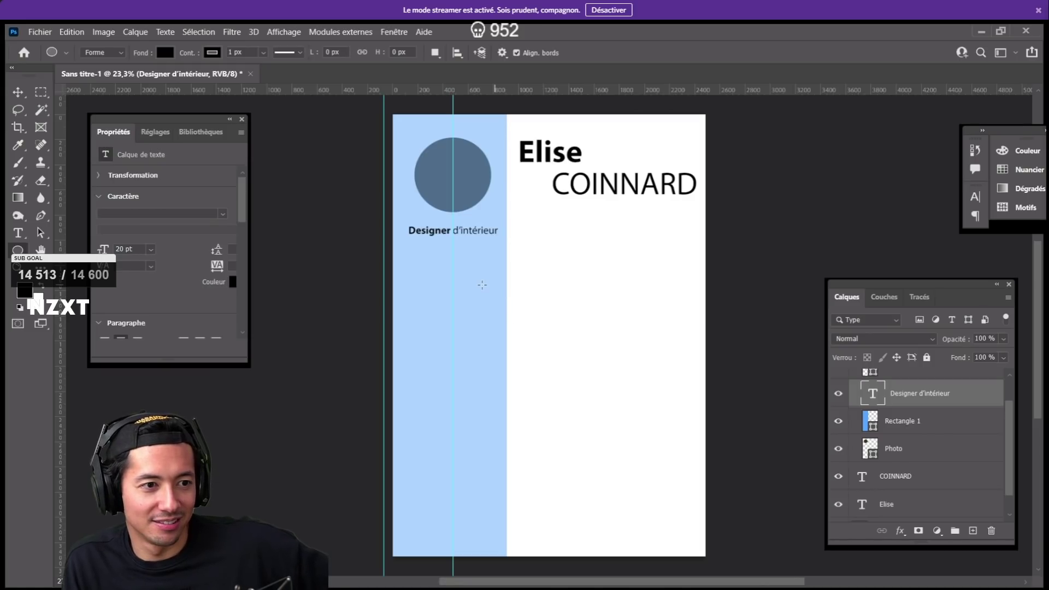
click(10, 249)
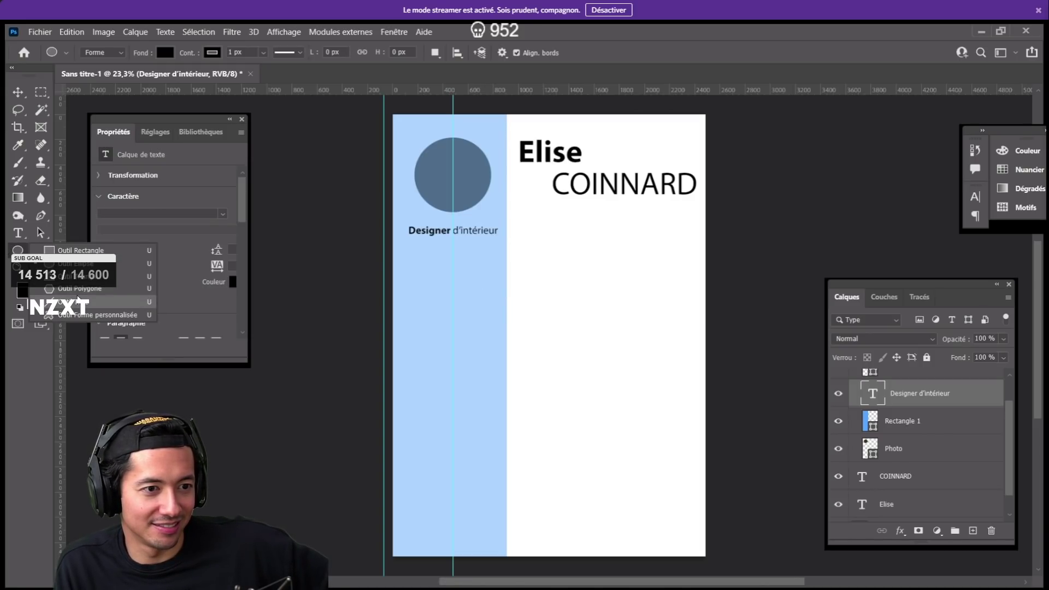
click(74, 302)
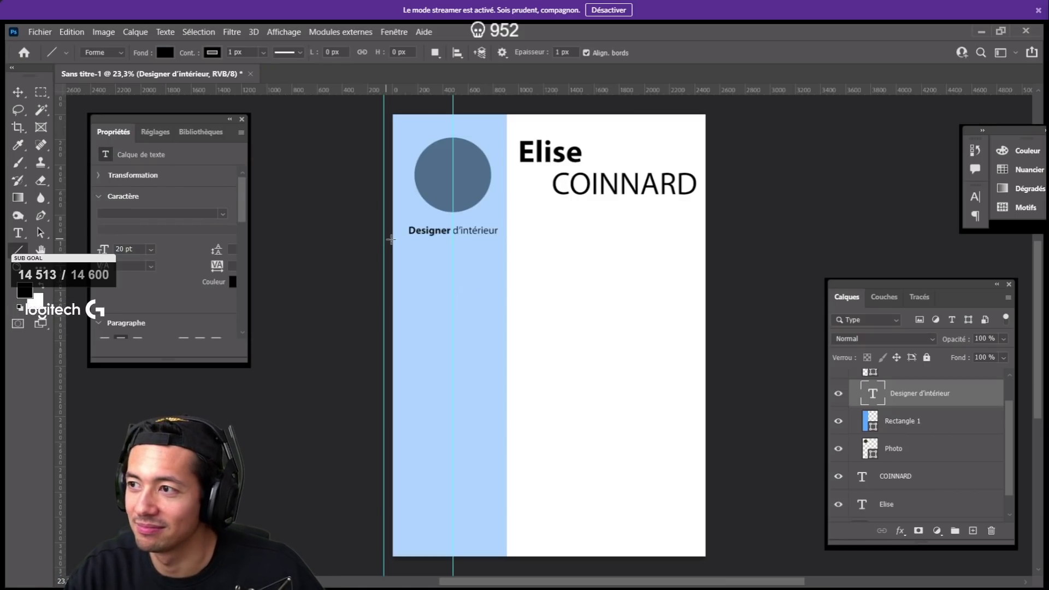
- Draw a horizontal line under the Designer d'intérieur subtitle and give it a white fill
drag(402, 241, 501, 241)
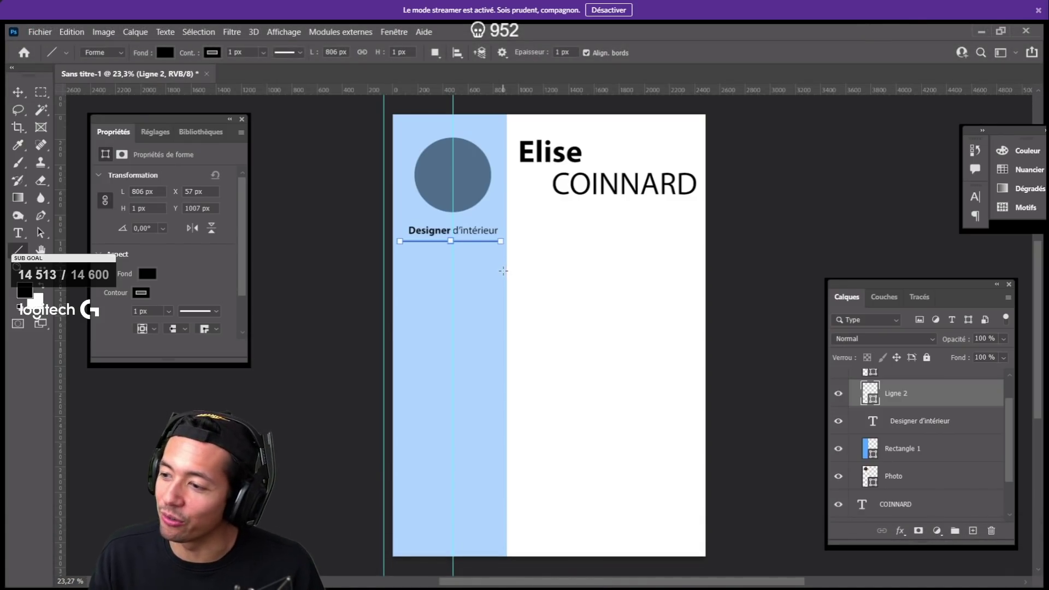
click(146, 274)
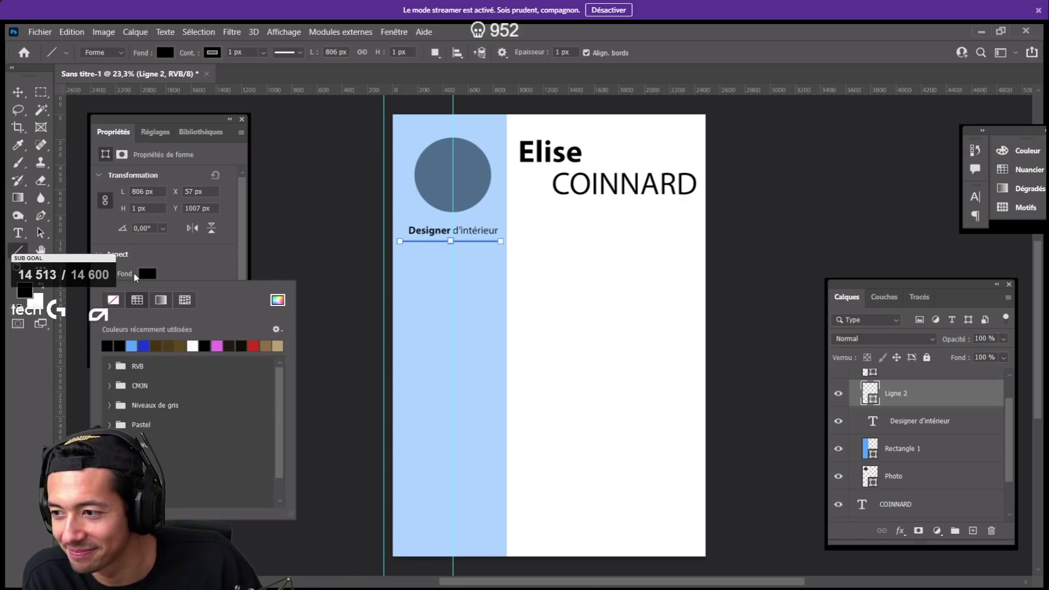
click(192, 346)
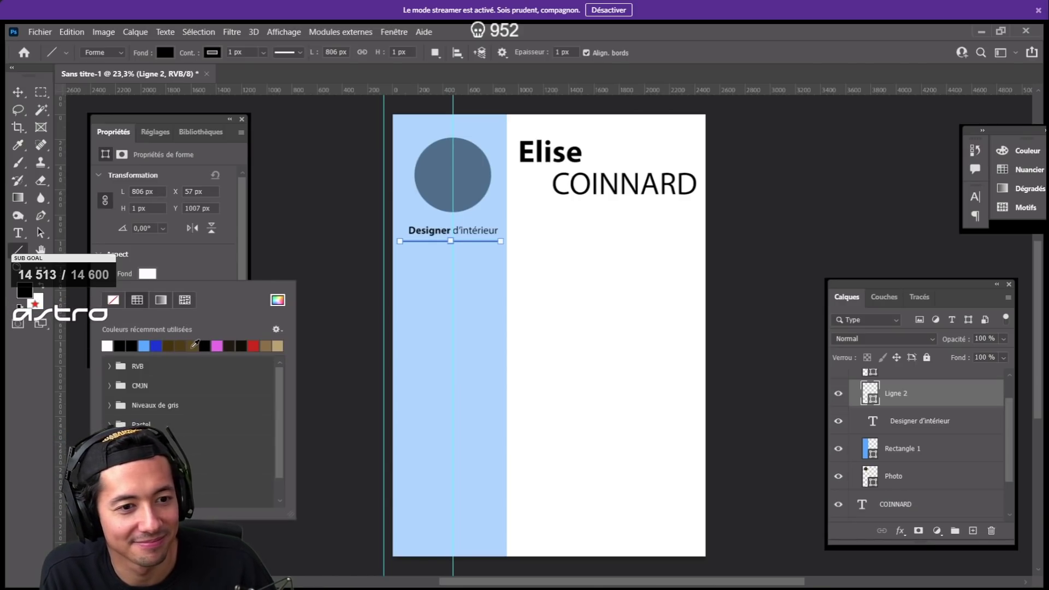
click(180, 262)
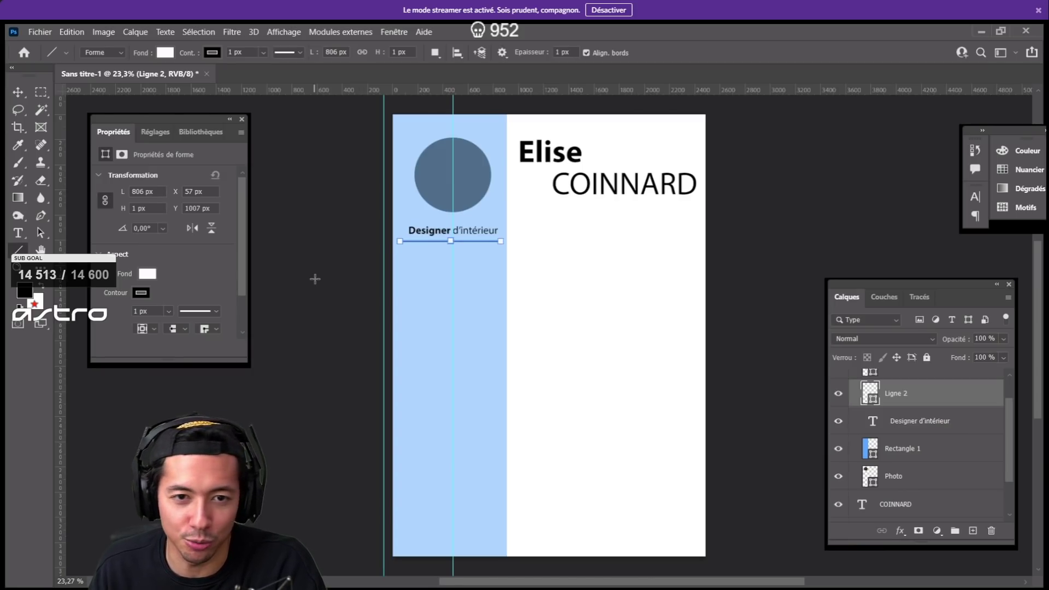
click(923, 425)
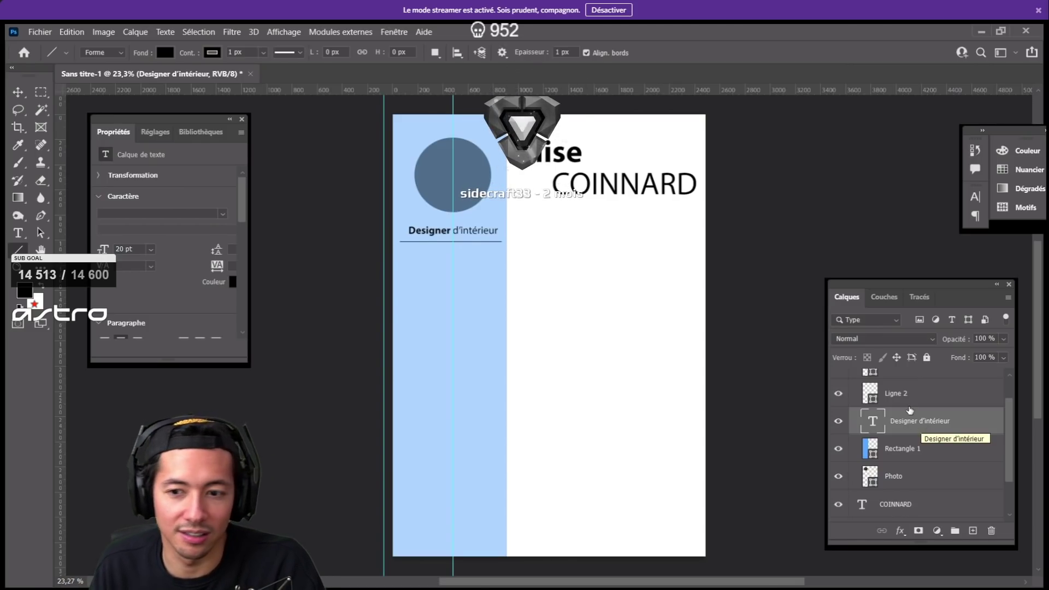
- Select Ligne 2 and make white the foreground colour
click(905, 397)
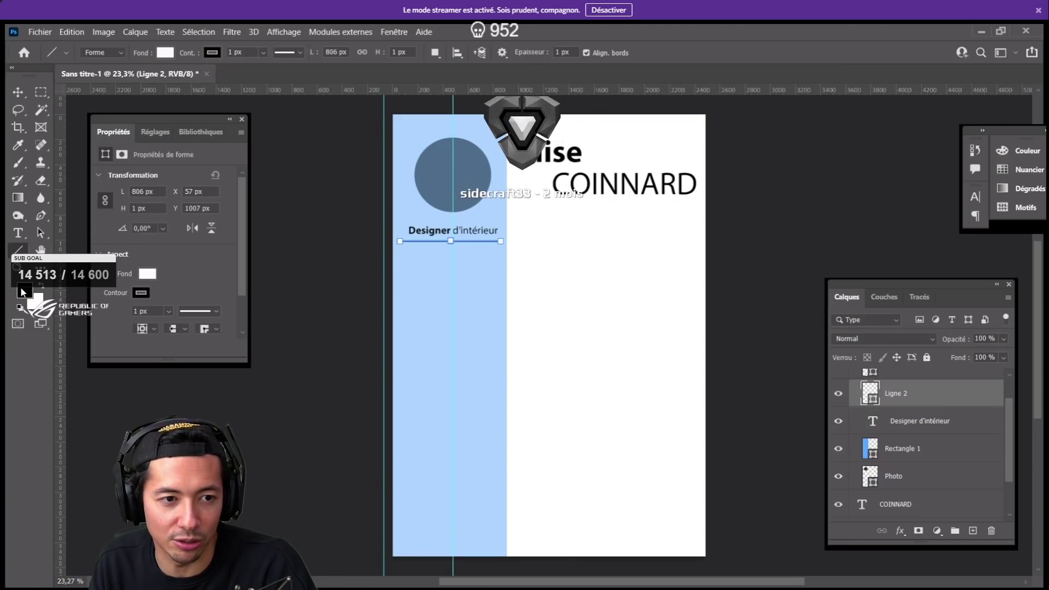
click(23, 292)
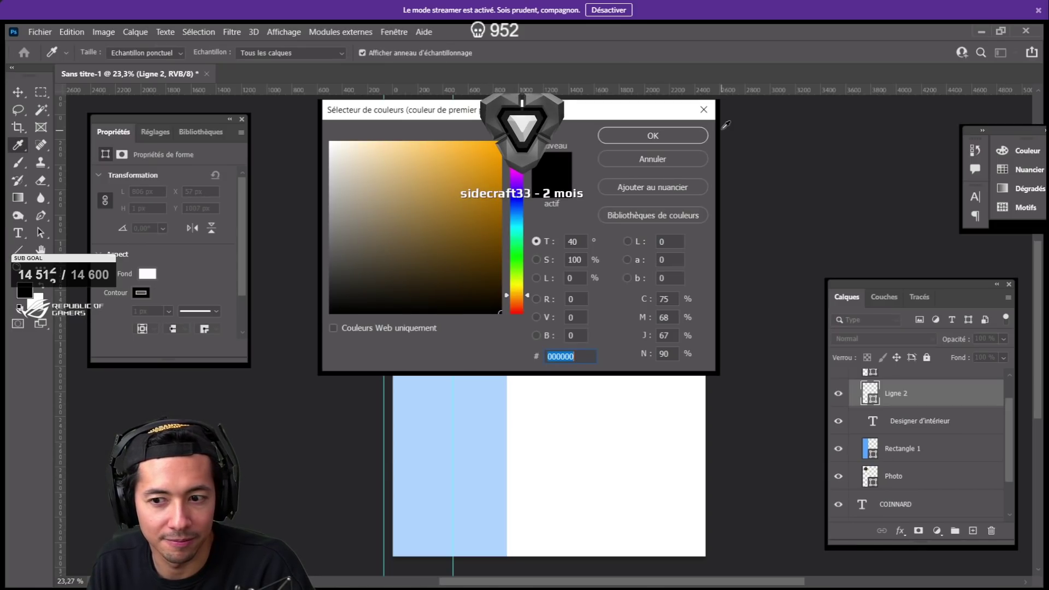
click(704, 109)
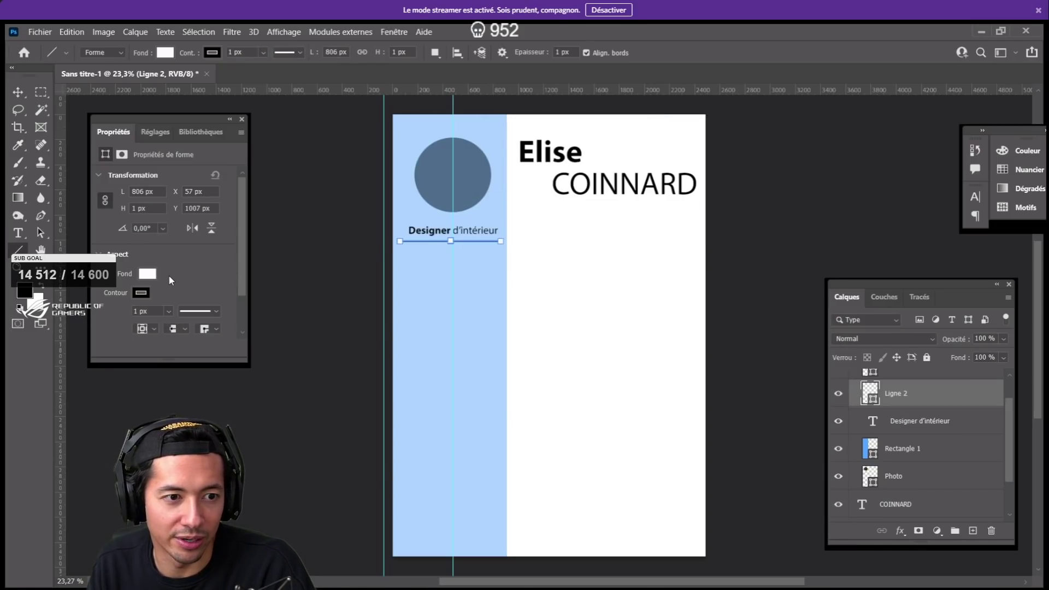
click(43, 287)
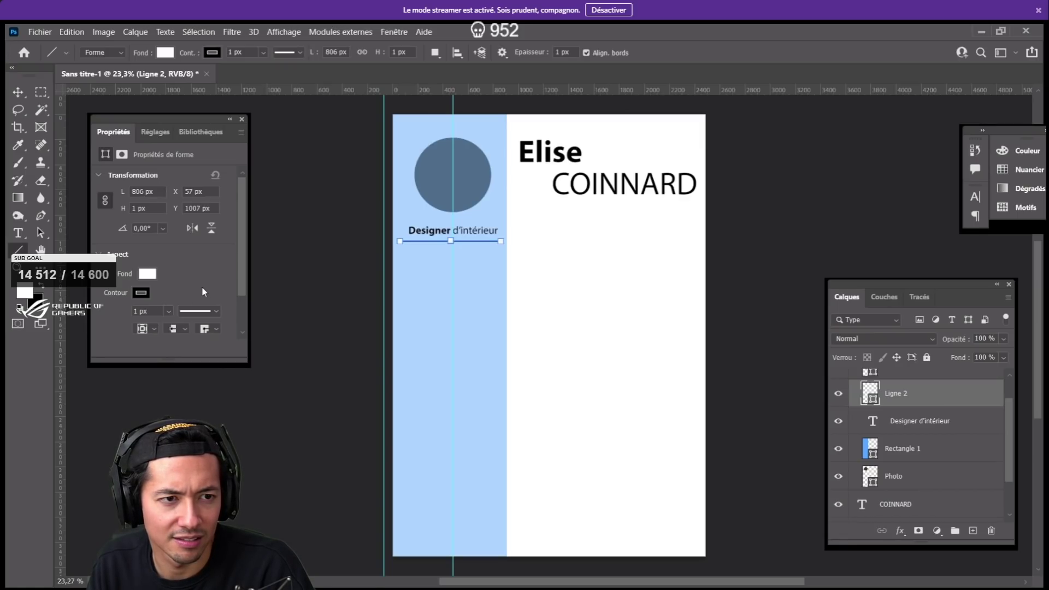
- Set the Ligne 2 Contour to no colour, leaving only its white fill
click(146, 295)
click(108, 365)
click(199, 264)
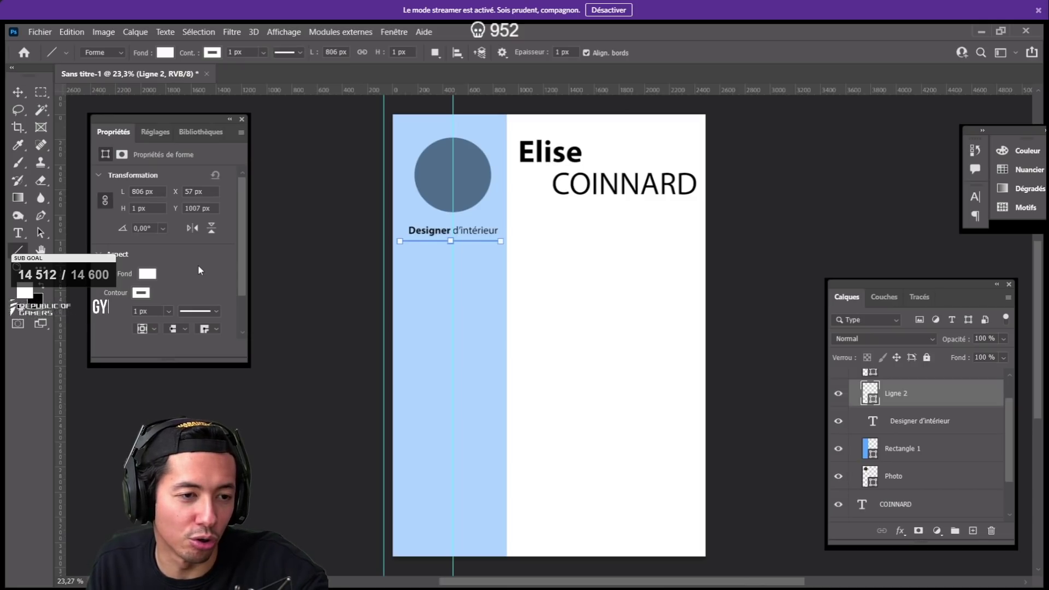
click(144, 294)
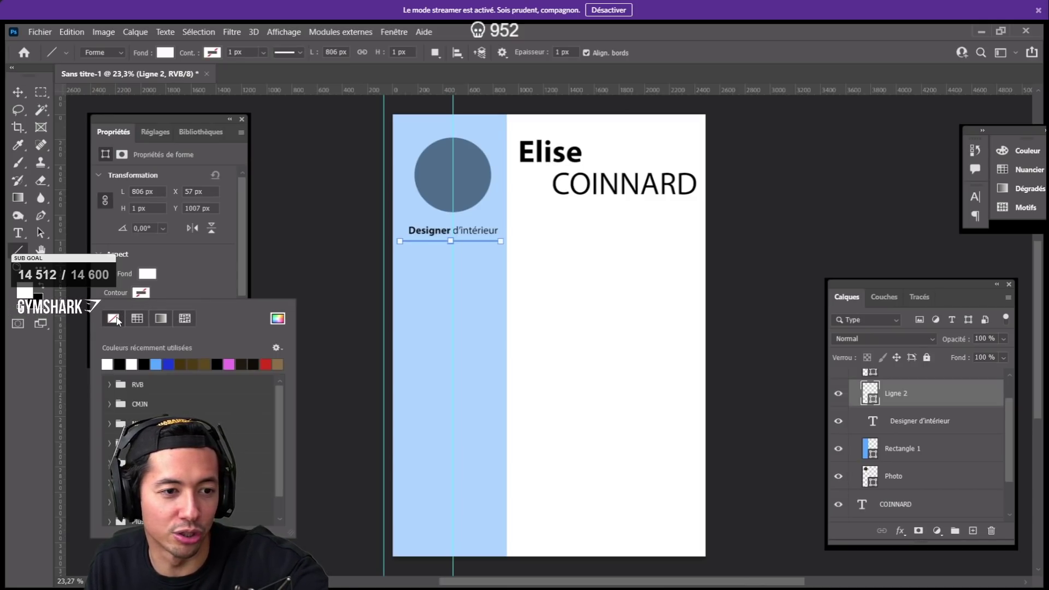
click(200, 281)
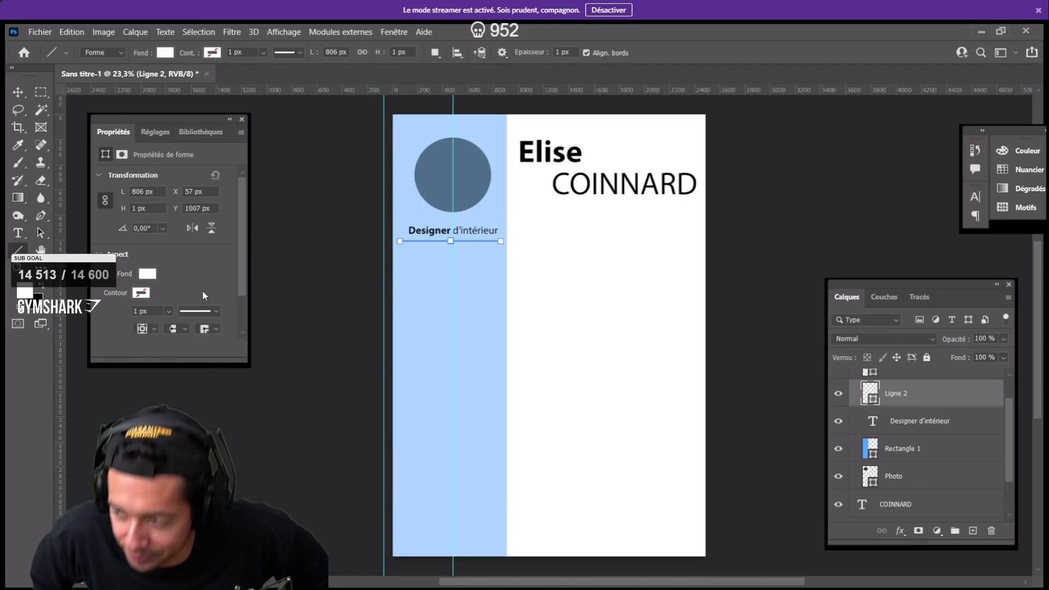
click(918, 436)
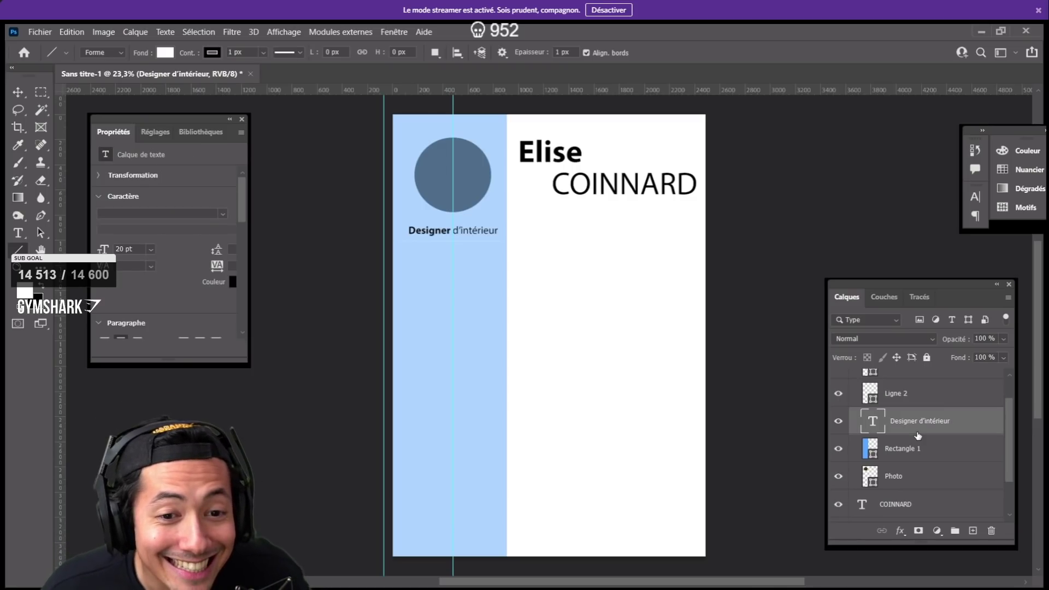
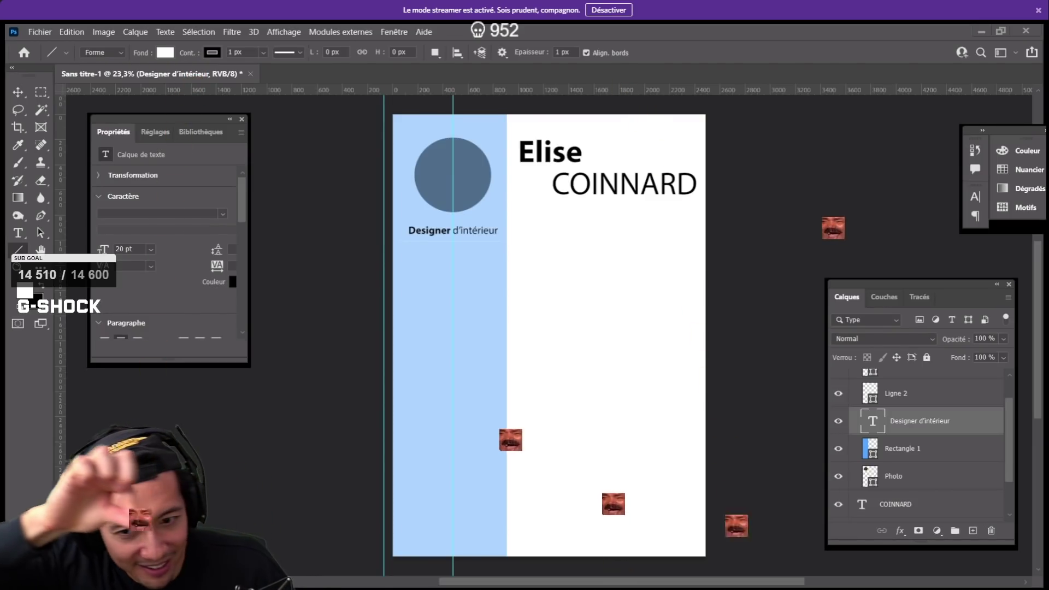
- Drag the swimmer image onto the CV canvas to place it as layer Calque 1
drag(313, 526, 556, 361)
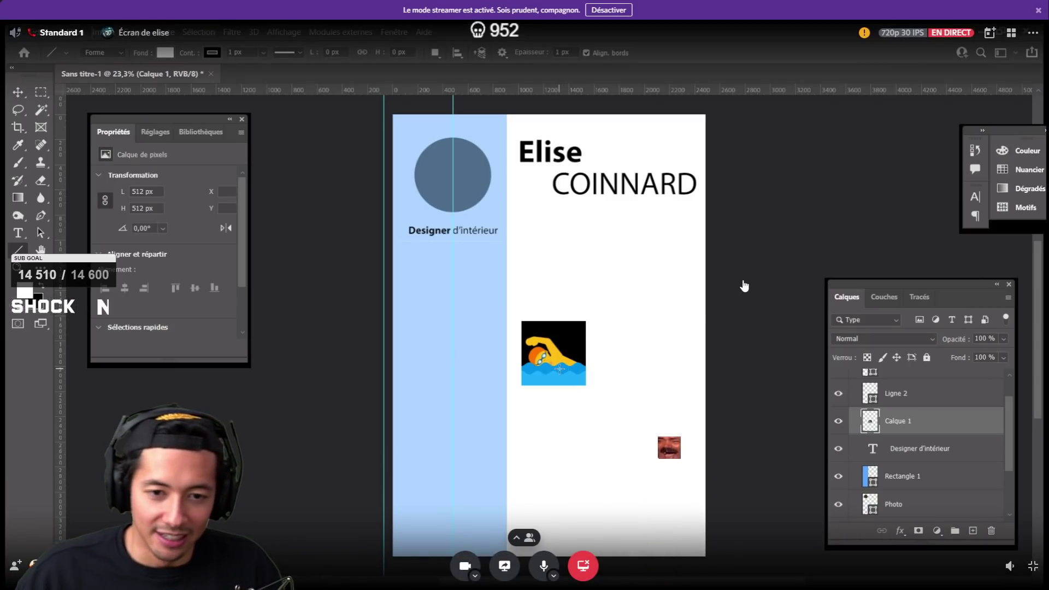
- Dismiss the colour picker and Magic Wand-select the black area around the swimmer
click(37, 306)
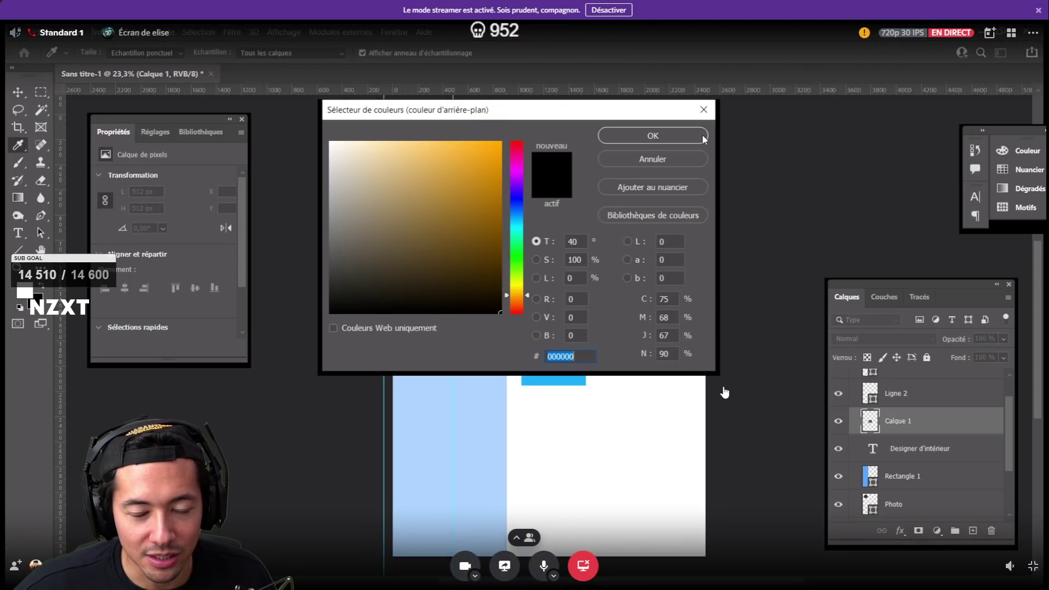
click(702, 111)
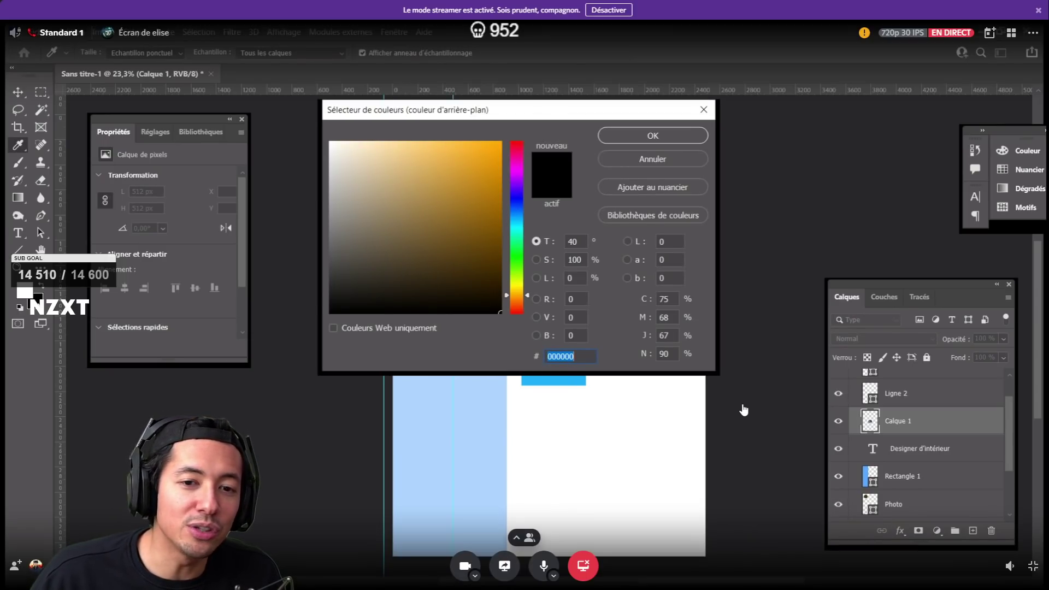
click(710, 115)
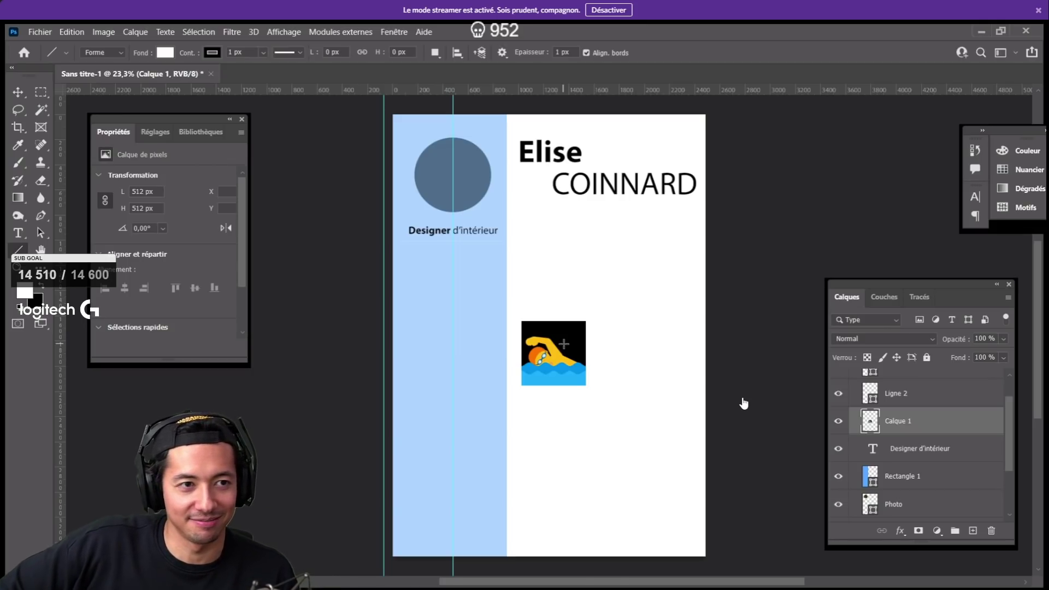
key(w)
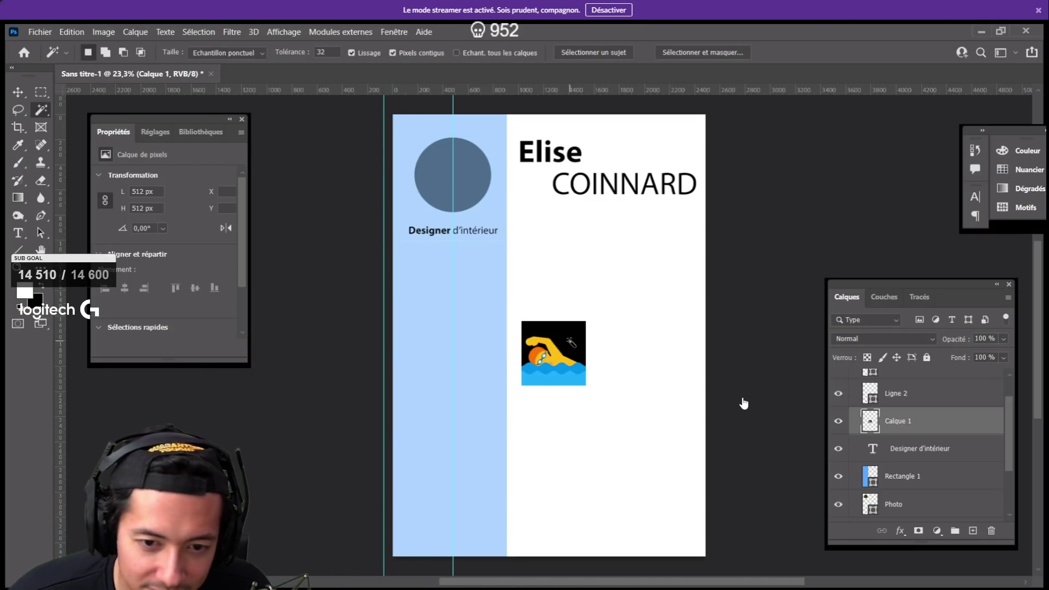
click(571, 343)
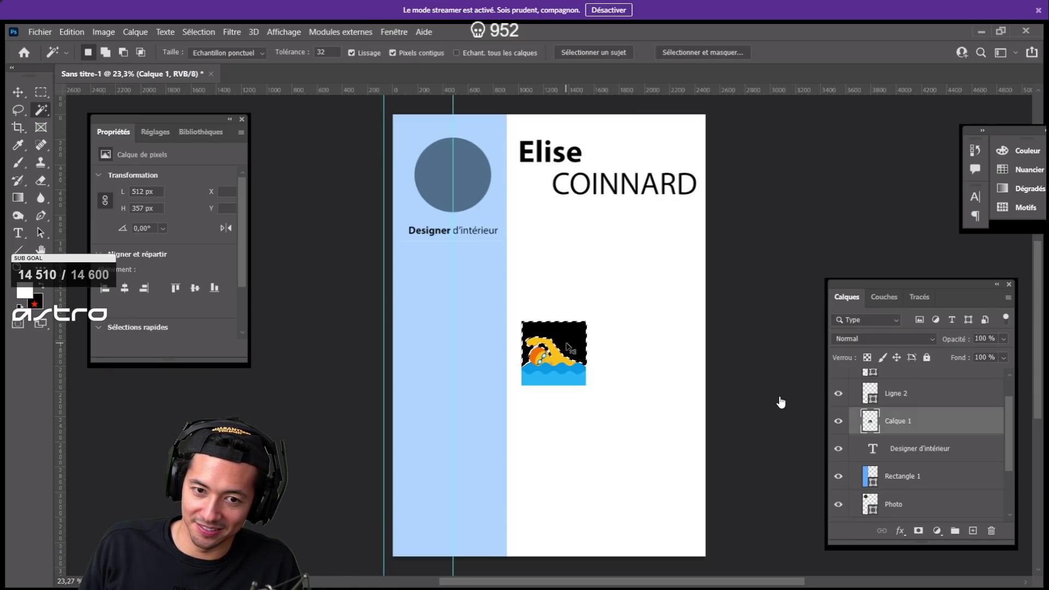
- Delete the selected black pixels from the swimmer layer Calque 1
key(Delete)
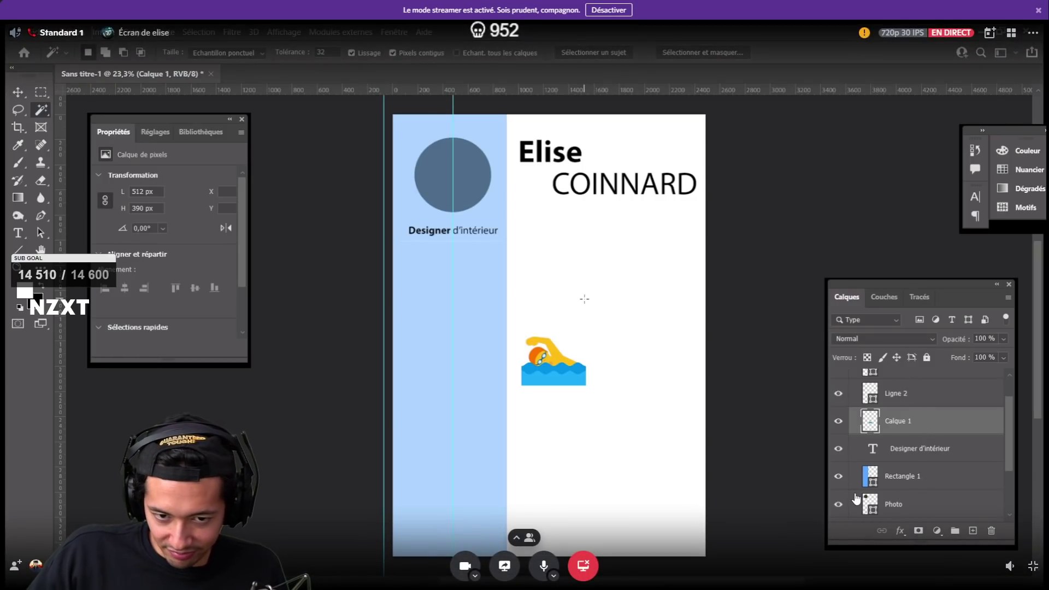
- Scale the swimmer icon down to about 22% of its size
key(v)
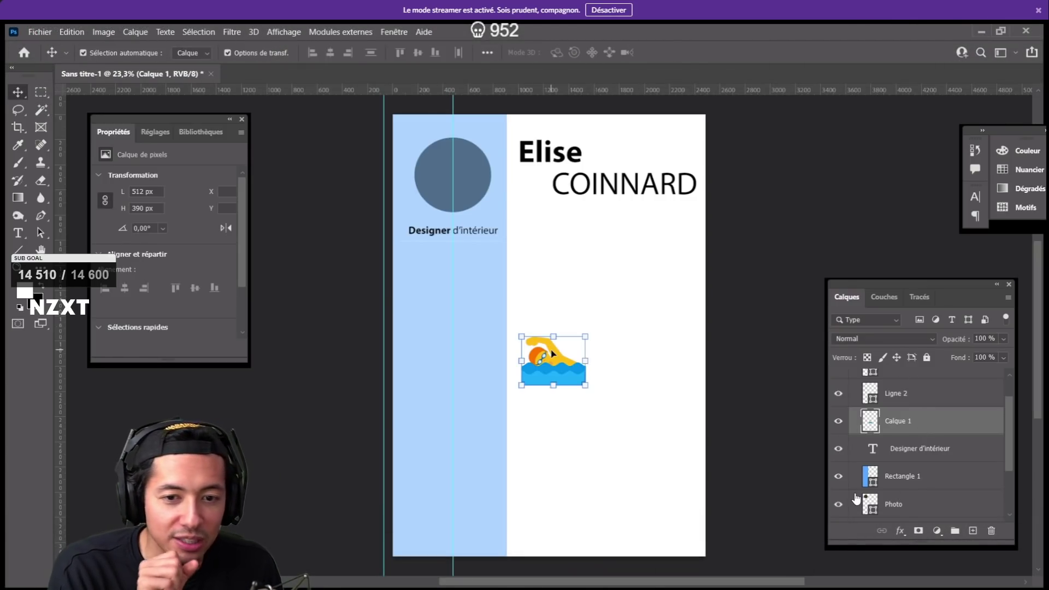
drag(578, 339, 563, 349)
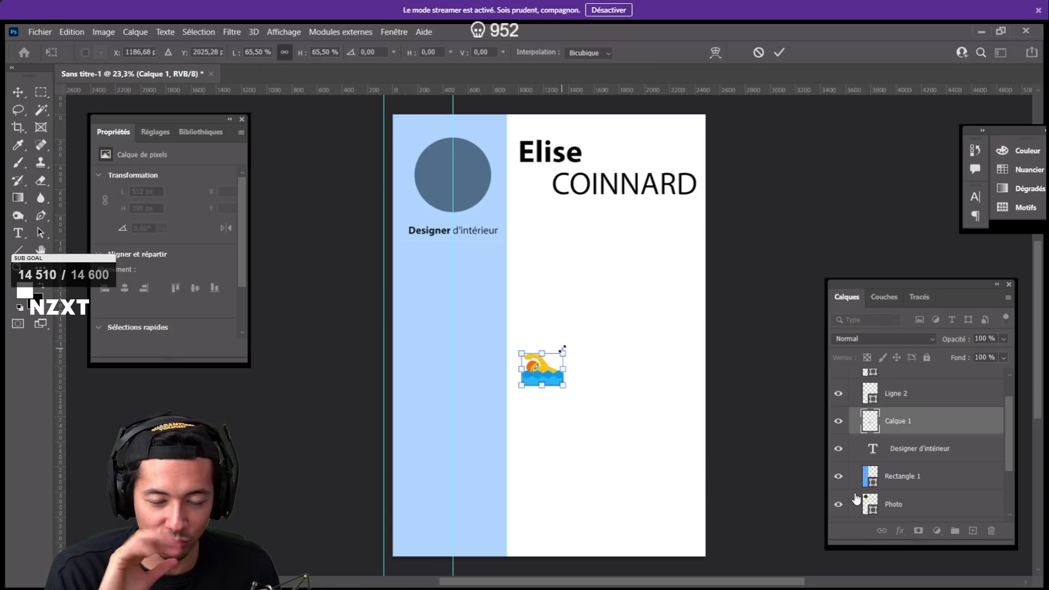
key(ctrl+z)
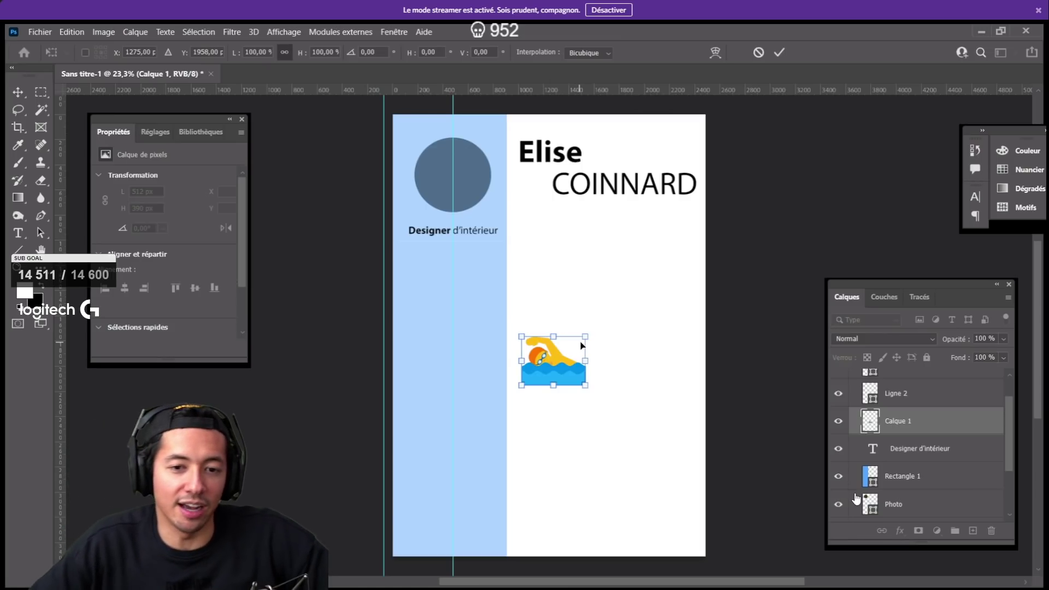
drag(585, 338, 558, 361)
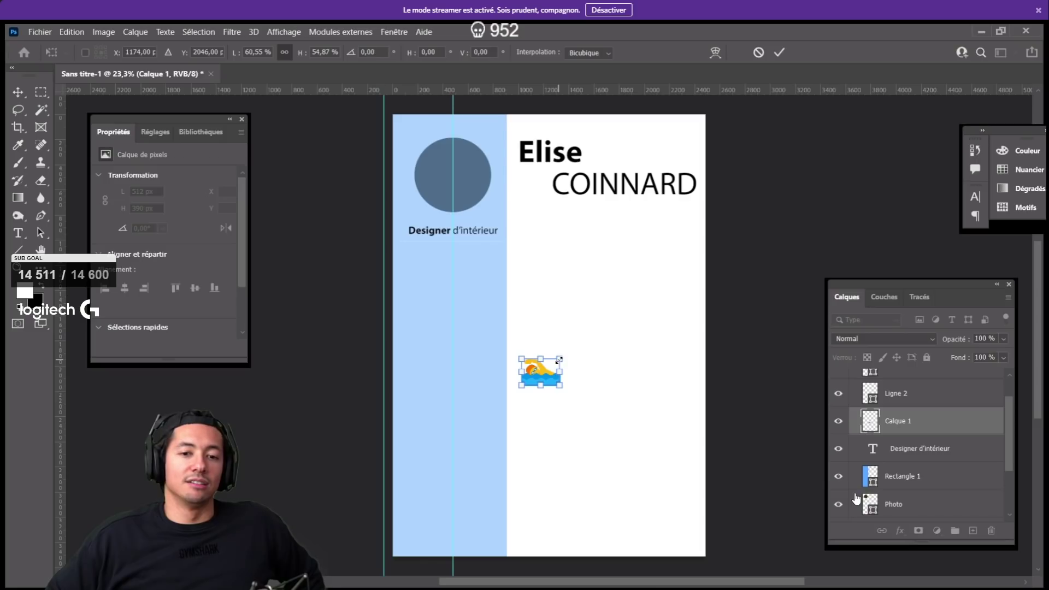
key(ctrl+z)
drag(587, 335, 570, 345)
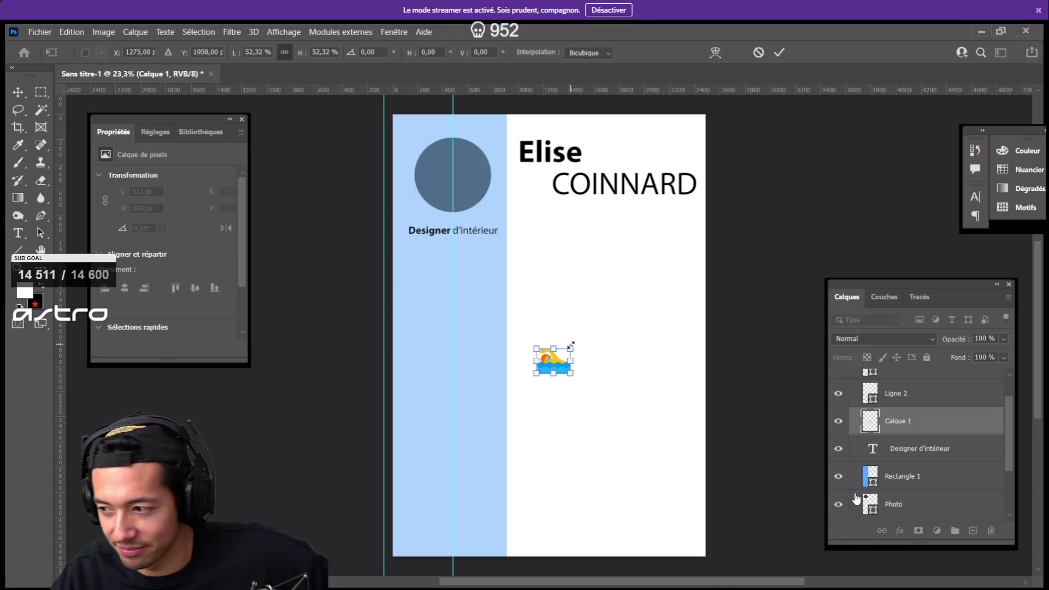
drag(571, 345, 566, 348)
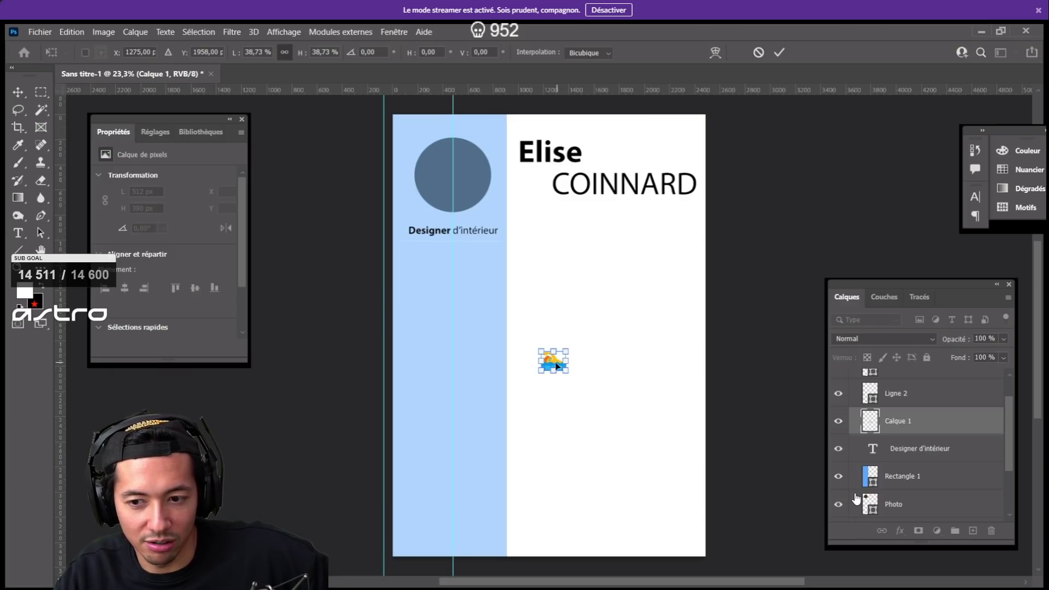
drag(565, 353, 565, 356)
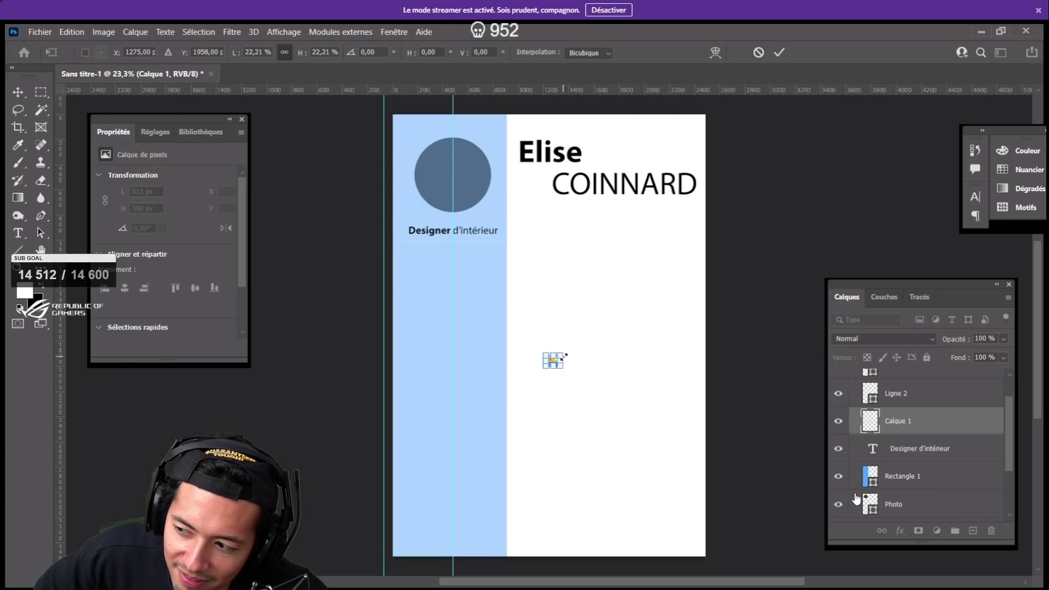
- Move the shrunken swimmer icon onto the blue sidebar
scroll(565, 356, left, 1)
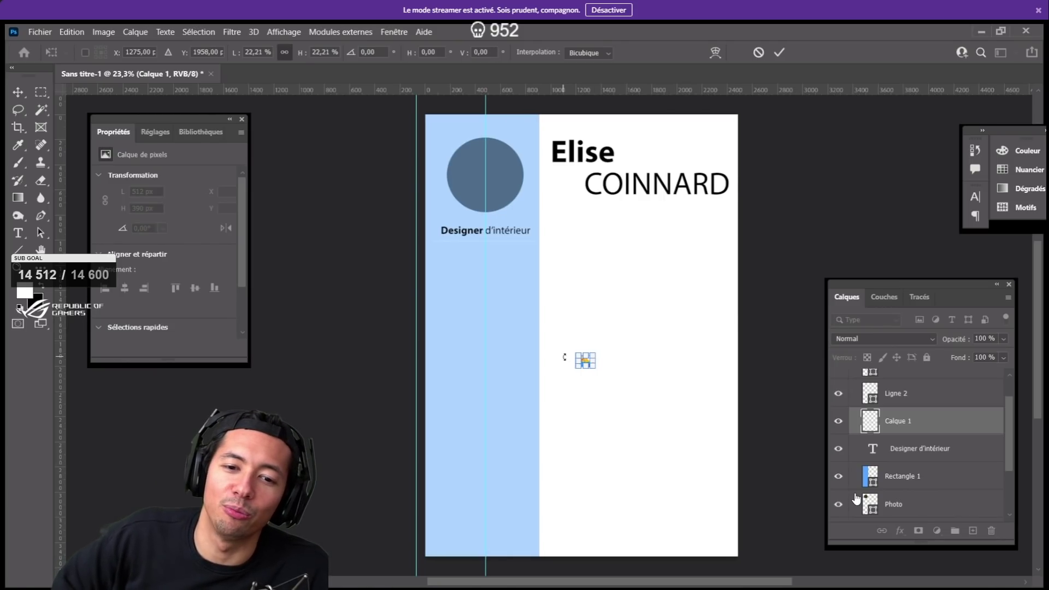
scroll(565, 356, up, 1)
scroll(566, 362, up, 1)
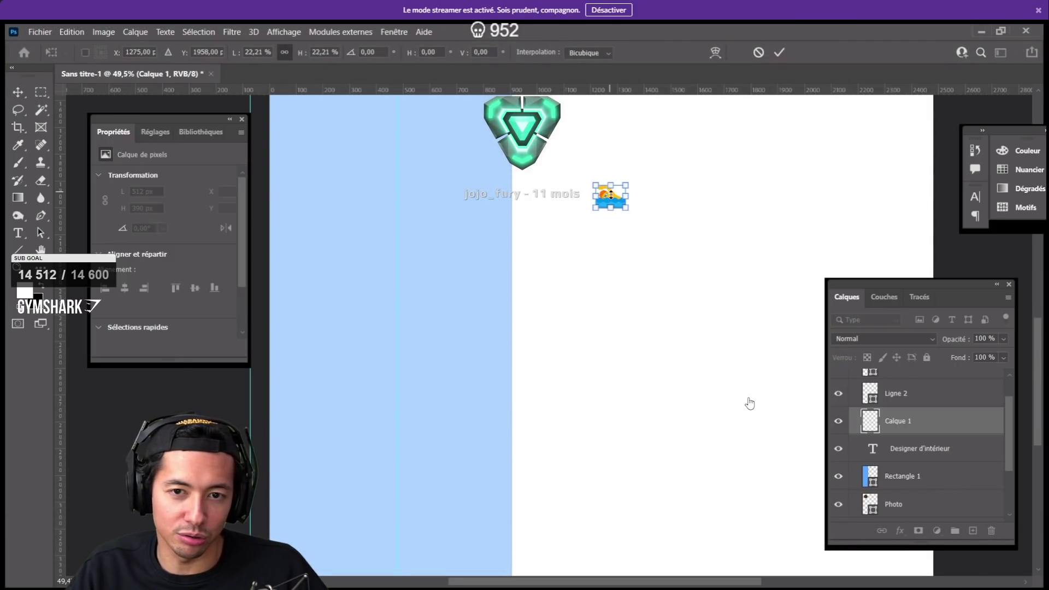
drag(619, 190, 316, 353)
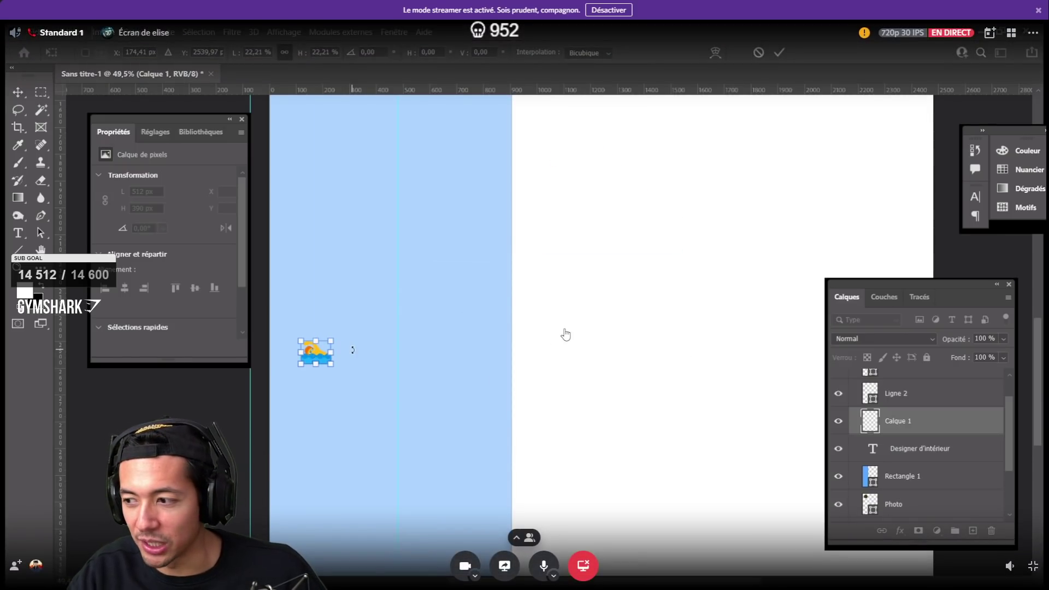
- Drag the 22% swimmer icon up the blue sidebar toward the Designer d'intérieur title
scroll(354, 347, down, 2)
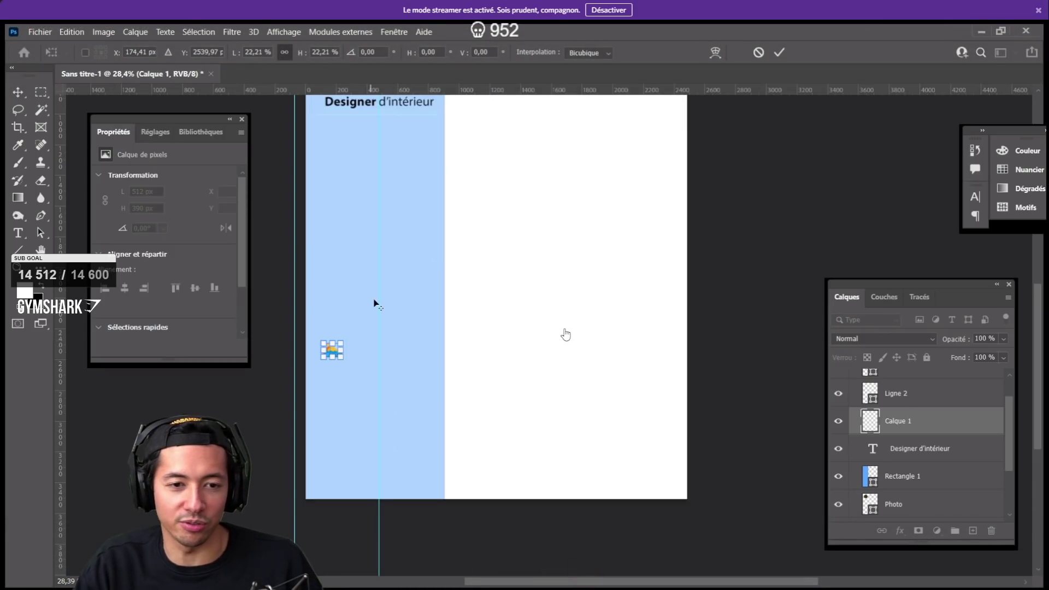
scroll(369, 188, down, 1)
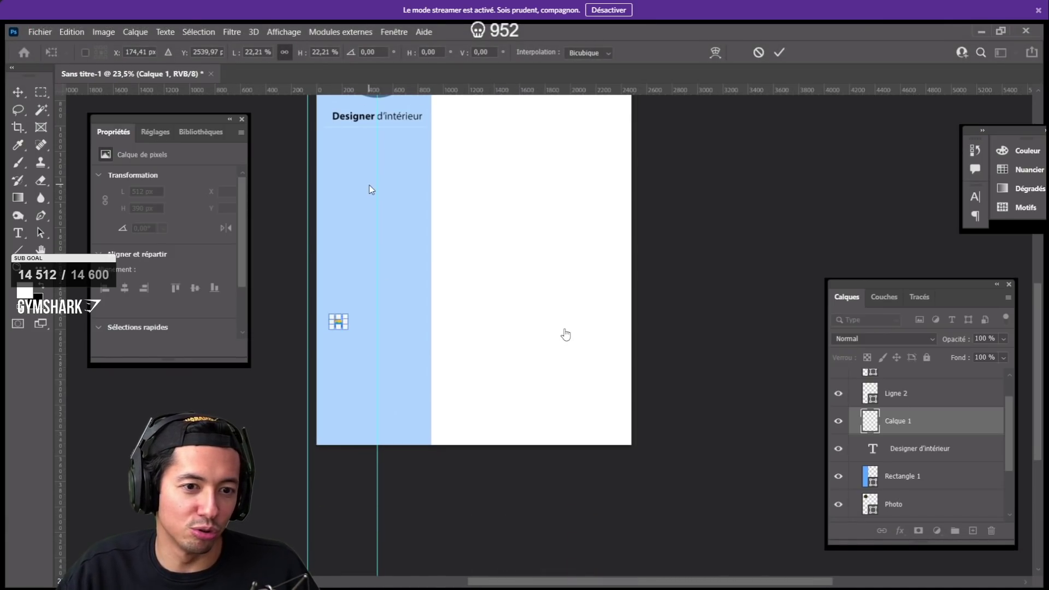
scroll(369, 189, up, 2)
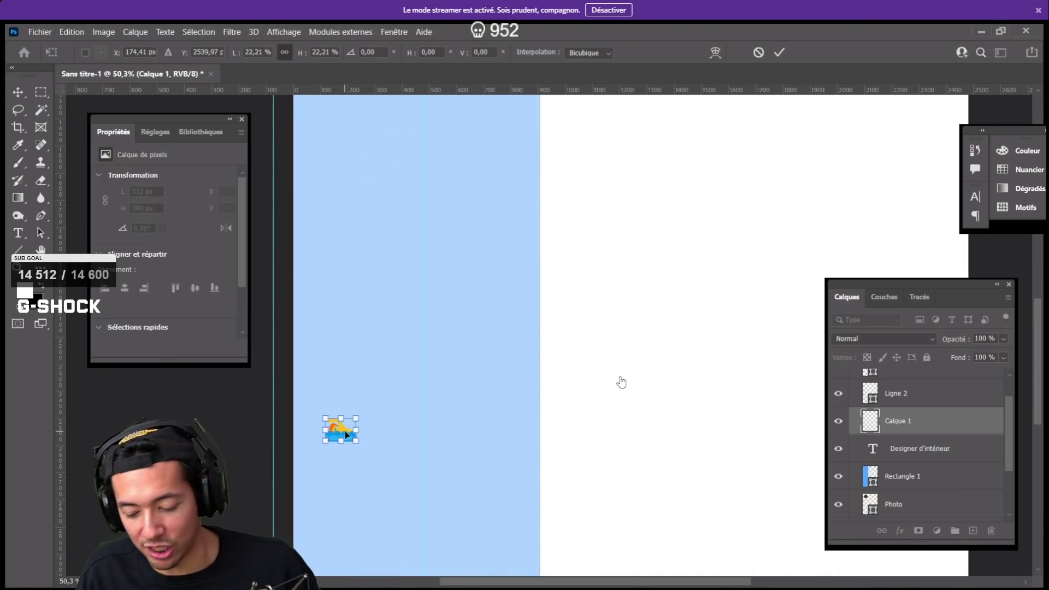
drag(339, 433, 340, 414)
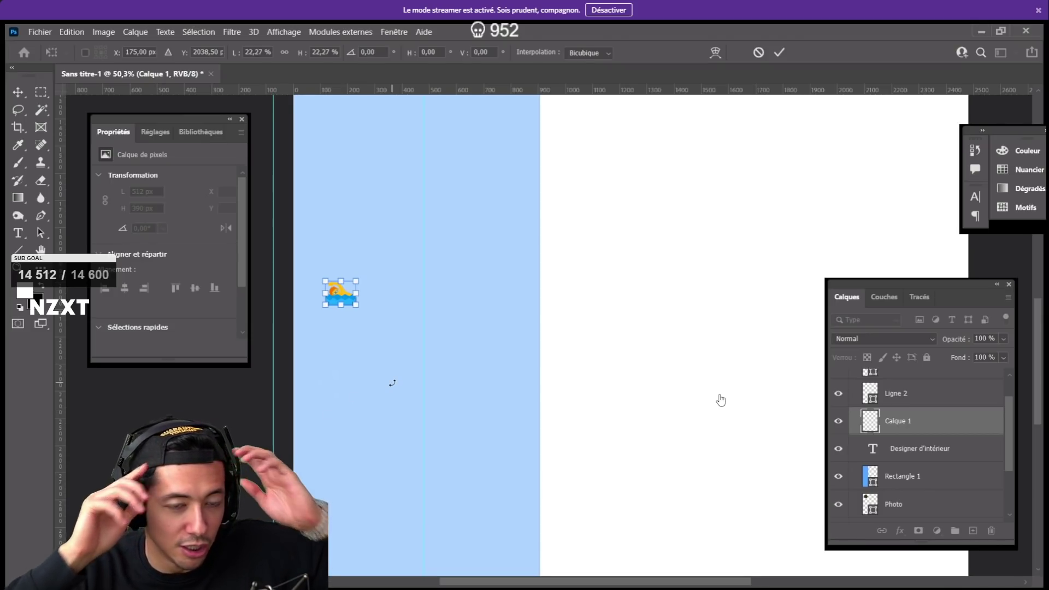
scroll(393, 388, down, 4)
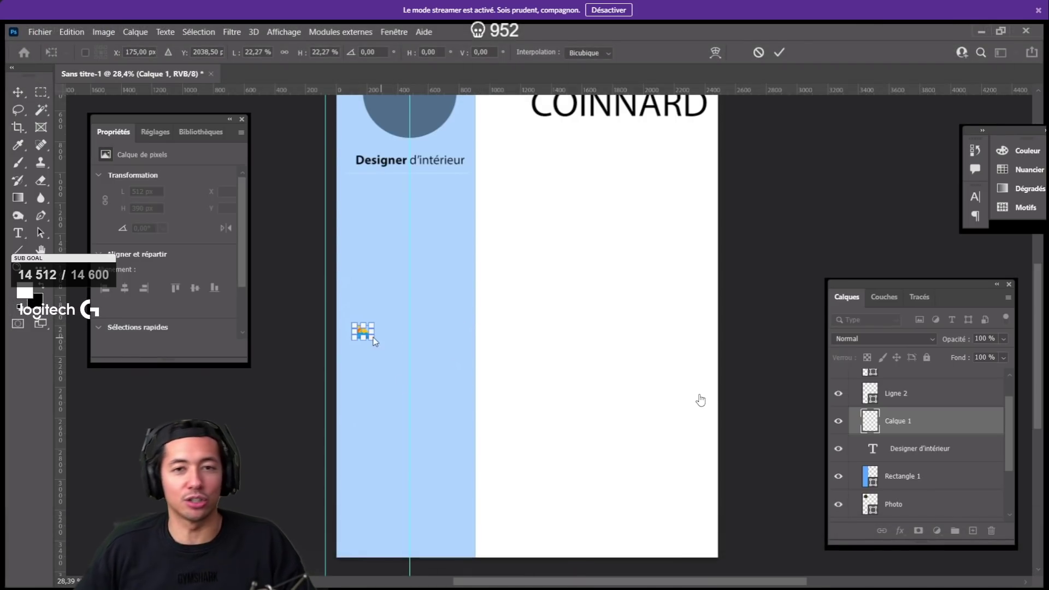
mouse_move(363, 324)
mouse_down()
mouse_move(371, 271)
mouse_move(364, 327)
mouse_up()
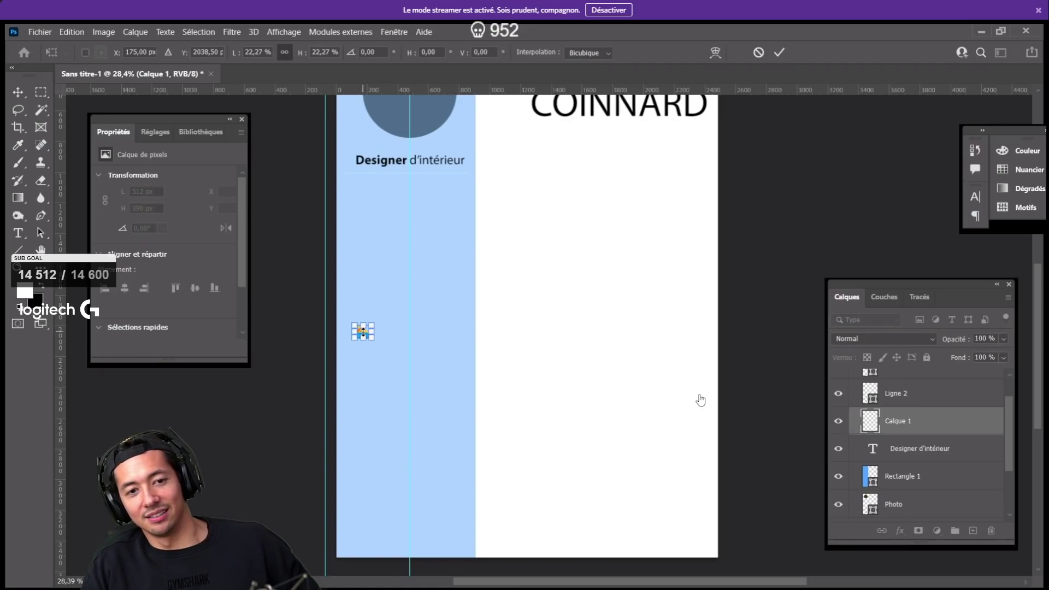
scroll(701, 401, up, 1)
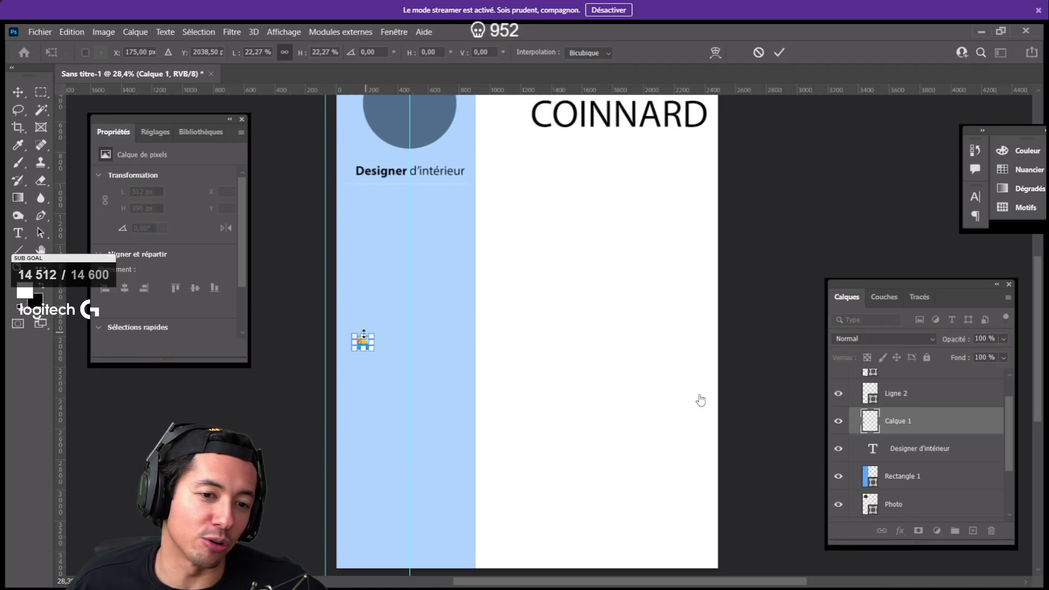
scroll(701, 401, up, 4)
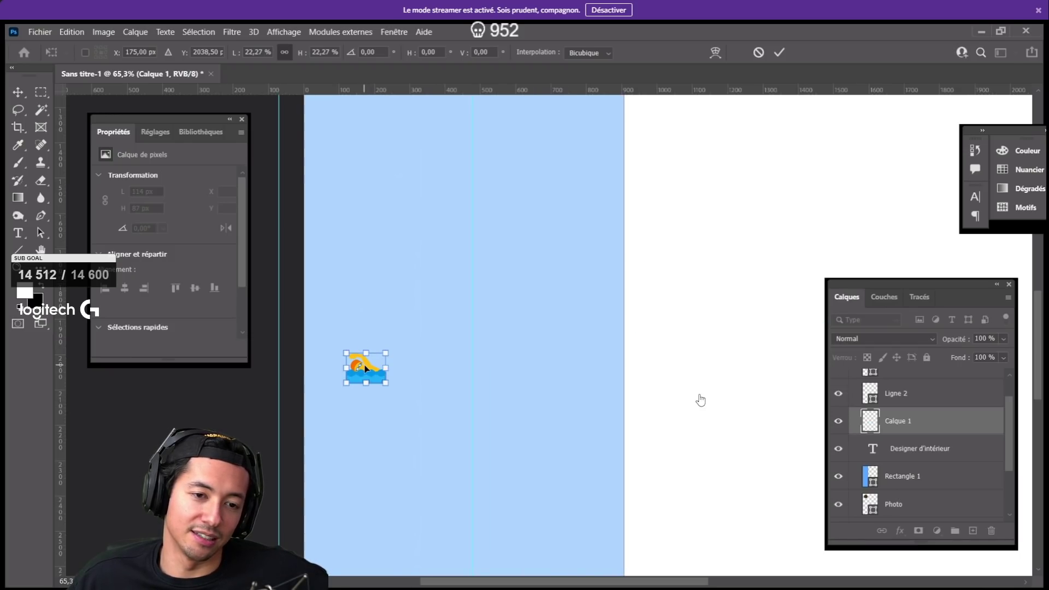
drag(365, 369, 360, 138)
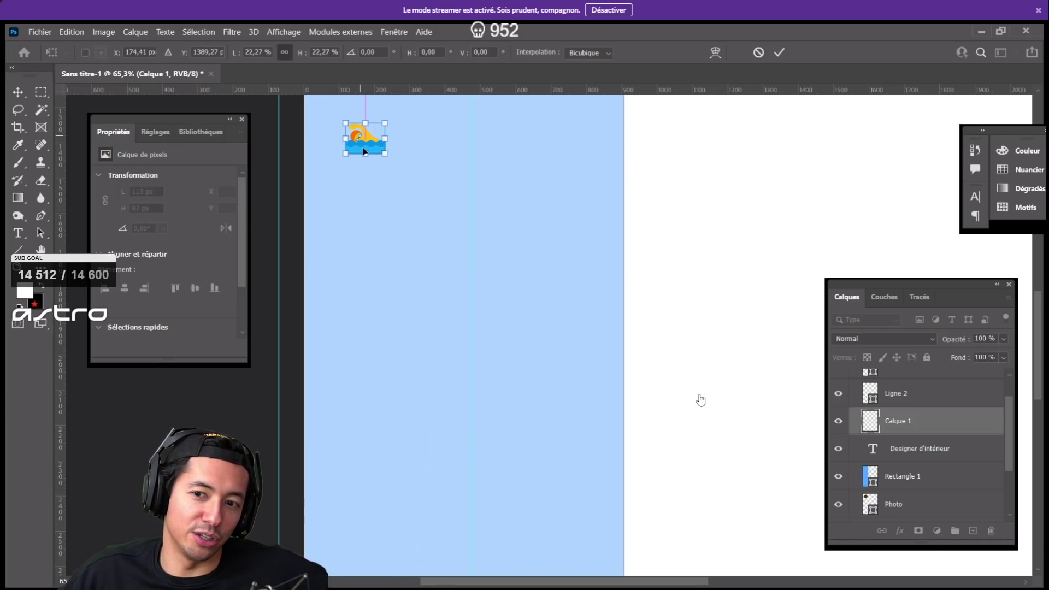
- Settle the 114 × 87 px swimmer icon just beneath Designer d'intérieur, nudged down and right
scroll(390, 170, up, 8)
scroll(390, 170, up, 9)
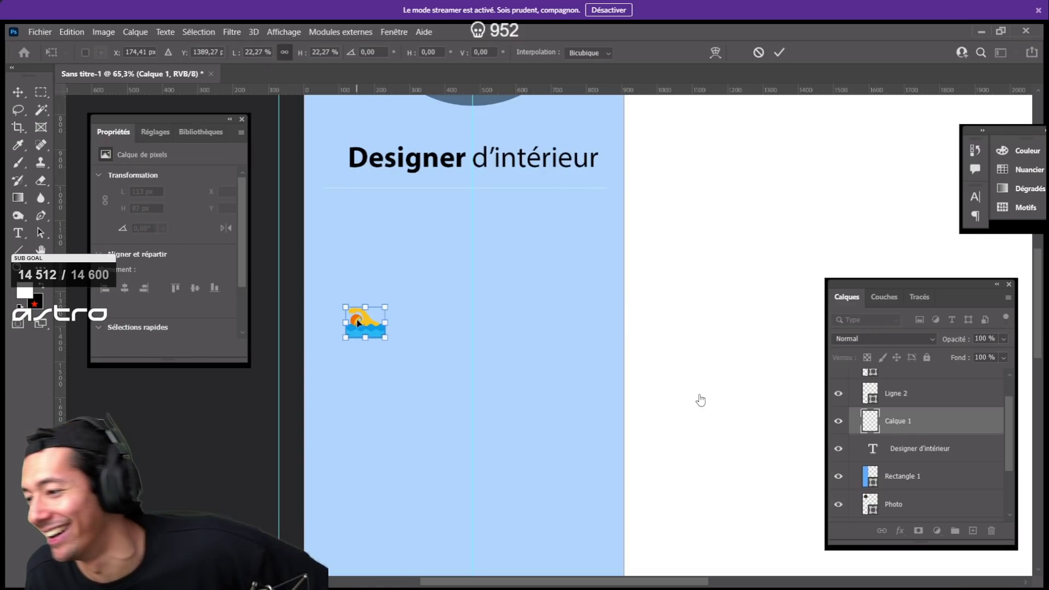
drag(358, 323, 367, 217)
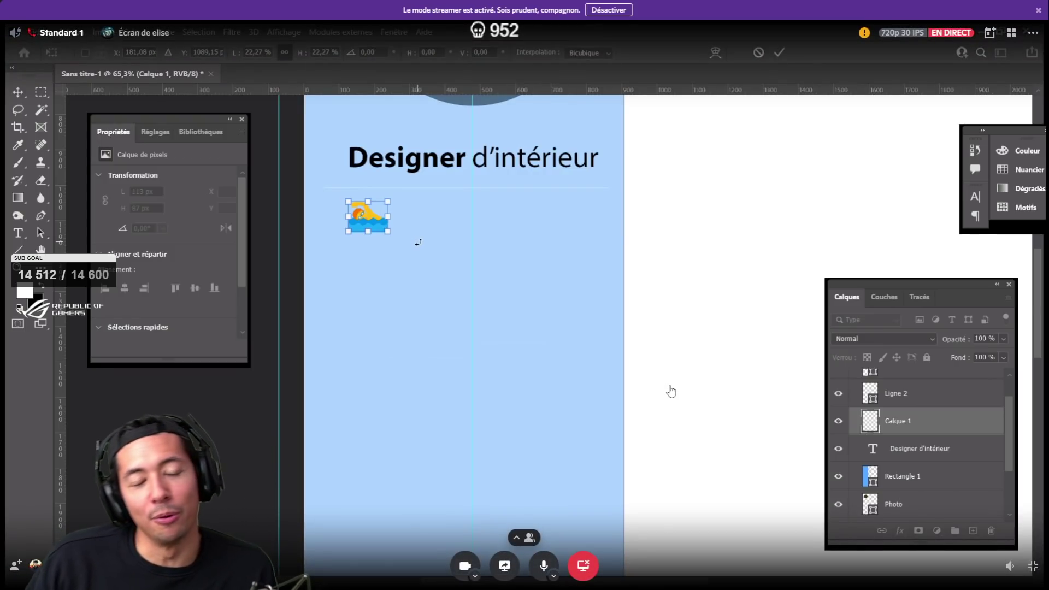
drag(367, 217, 362, 247)
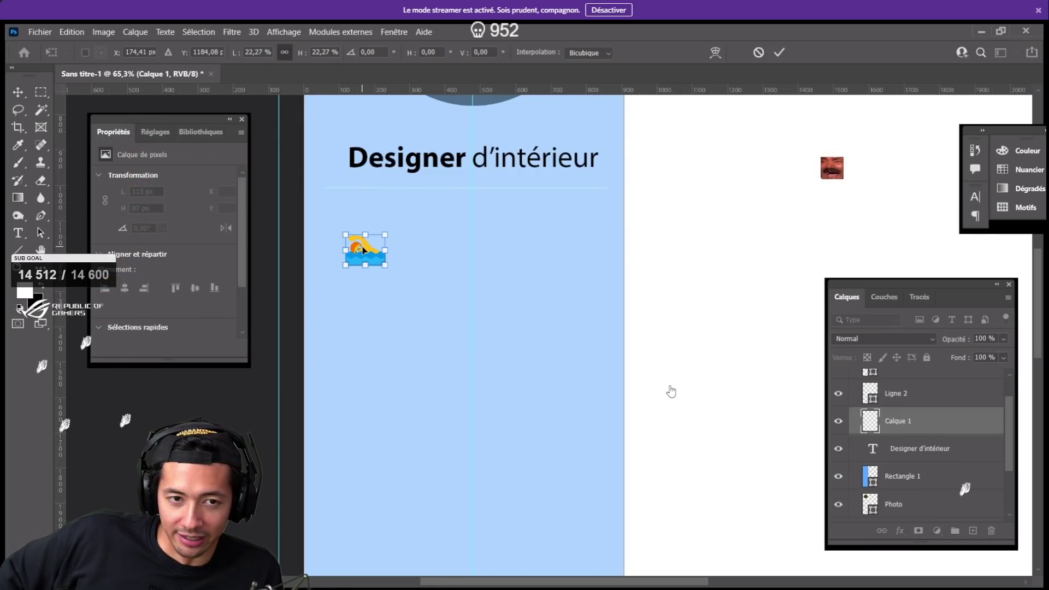
key(Down)
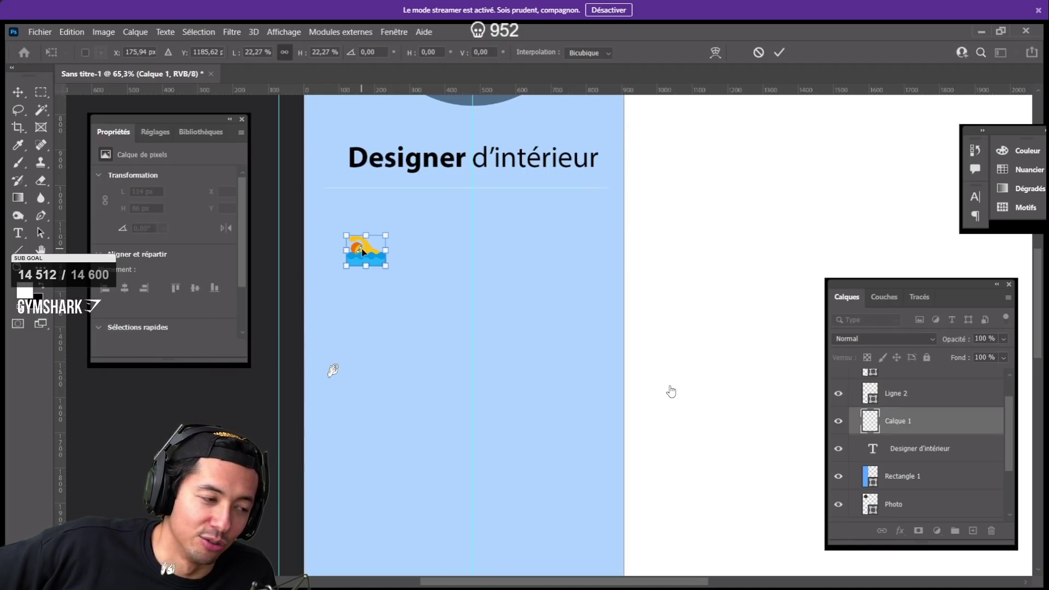
key(Right)
key(Right)
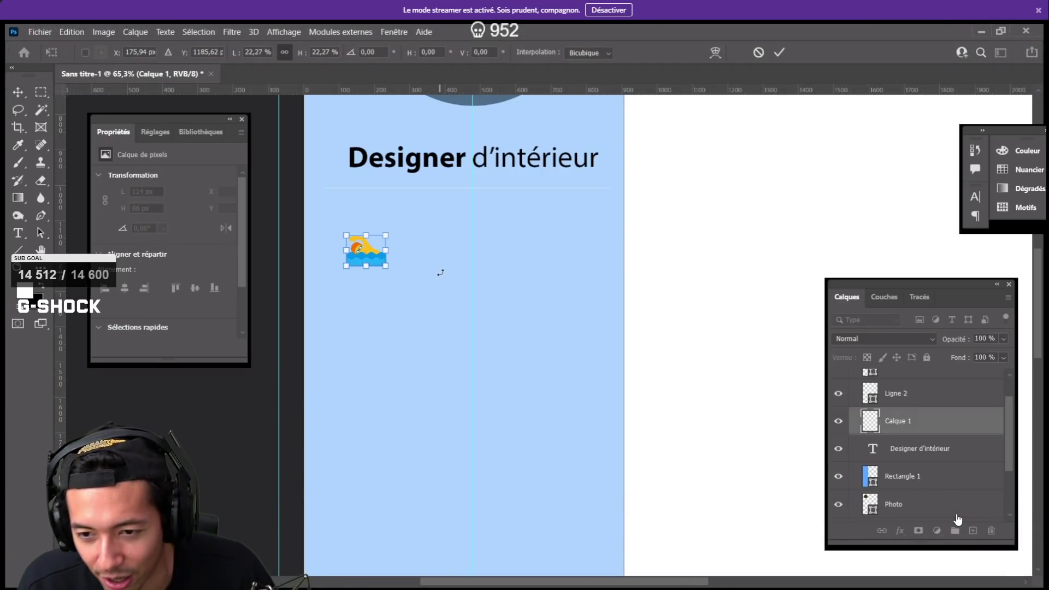
mouse_move(937, 471)
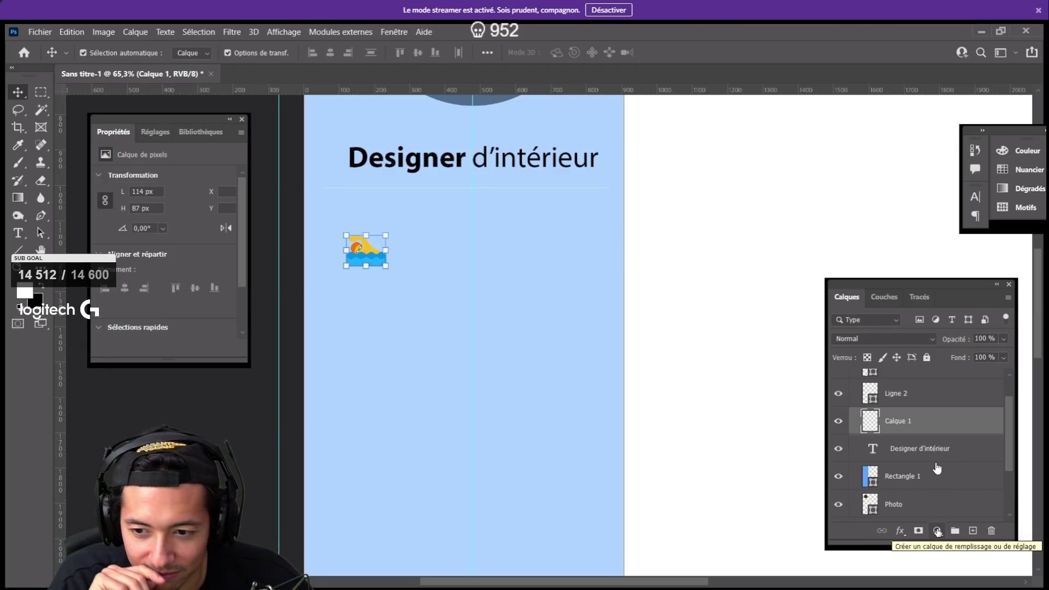
- Add a Teinte/Saturation adjustment with hue -2 over the swimmer and group it as Groupe 2
click(938, 532)
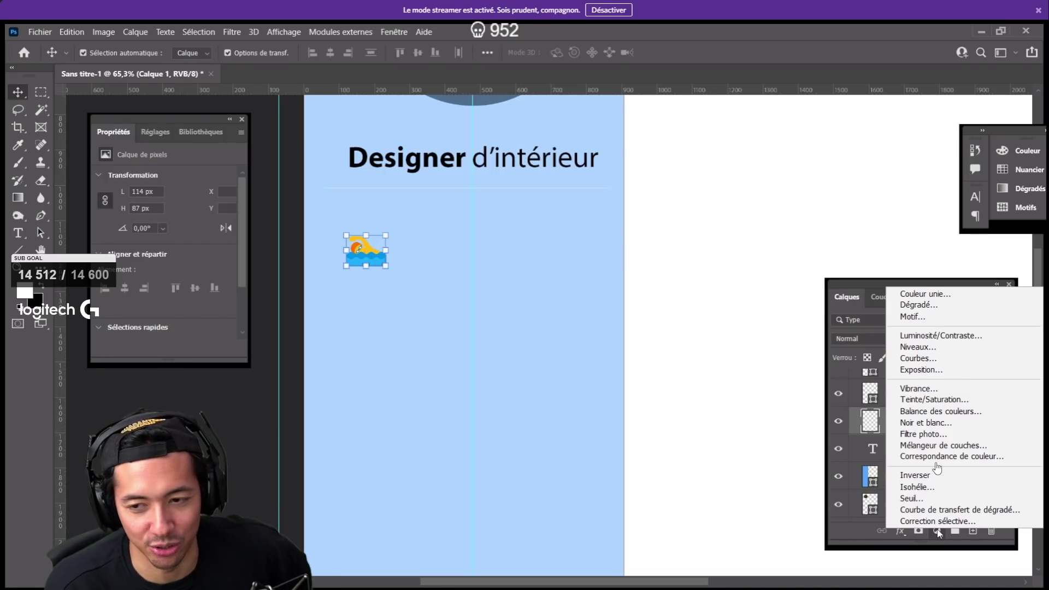
click(950, 401)
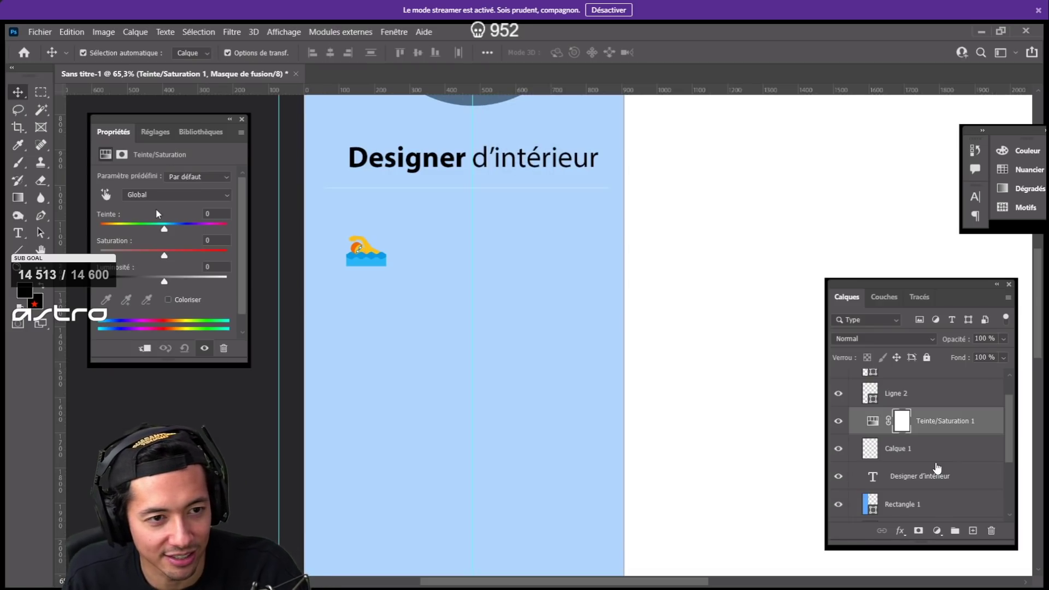
mouse_move(165, 229)
mouse_down()
mouse_move(237, 226)
mouse_move(168, 231)
mouse_up()
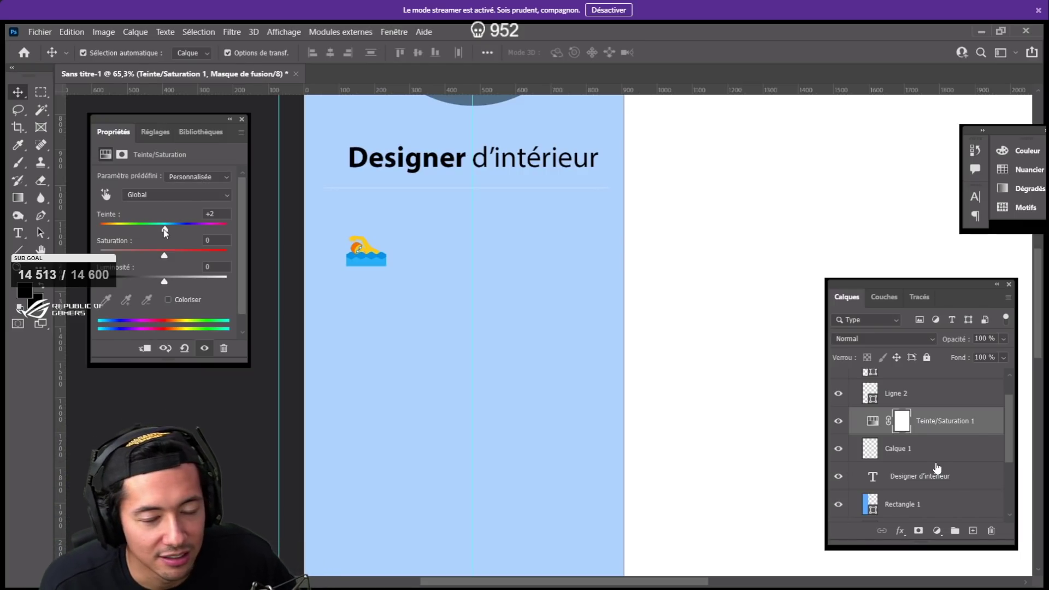
mouse_move(165, 232)
mouse_down()
mouse_move(219, 233)
mouse_move(164, 231)
mouse_up()
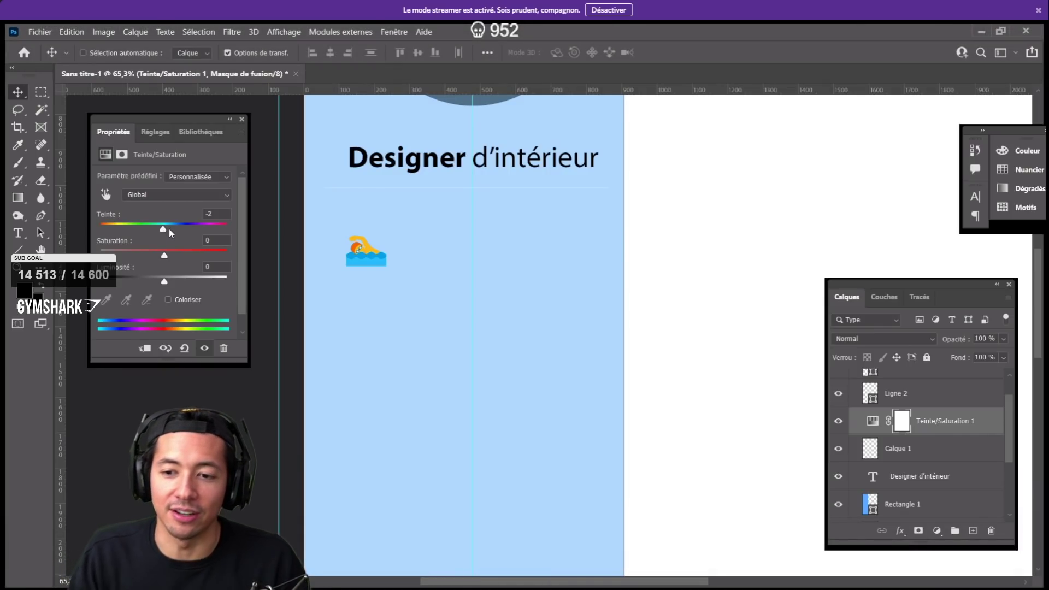
key(ctrl+g)
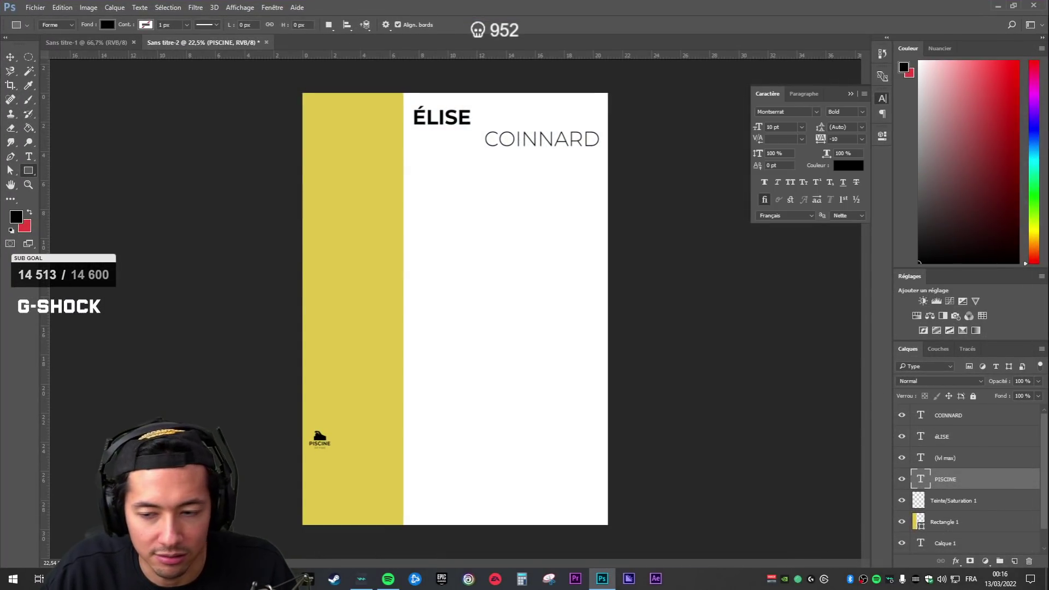
- Clip the (lvl max) caption to PISCINE, release the clip, and return to the shared CV view
click(947, 461)
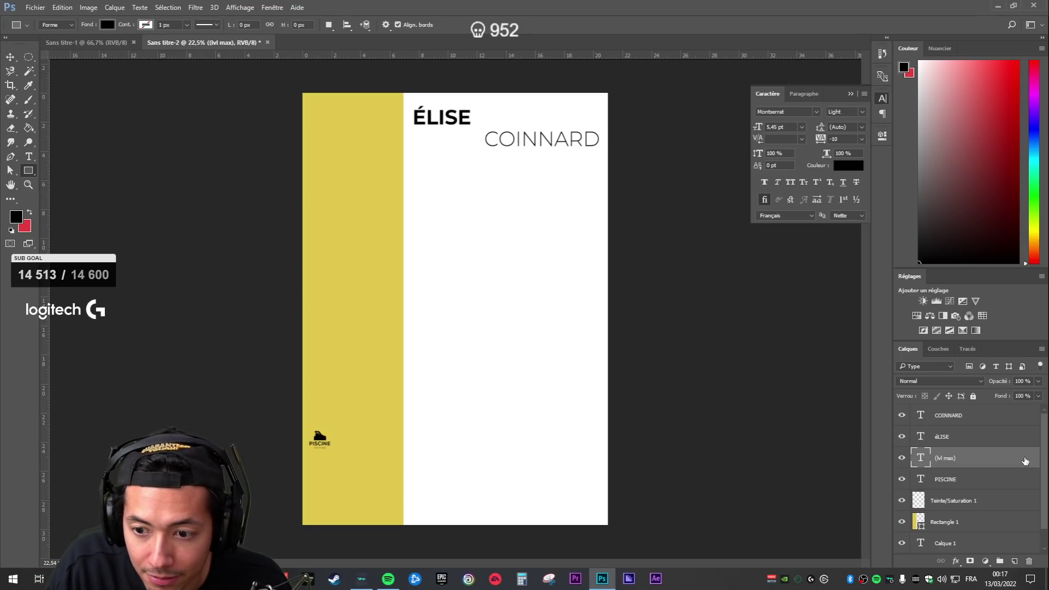
key(ctrl+alt+g)
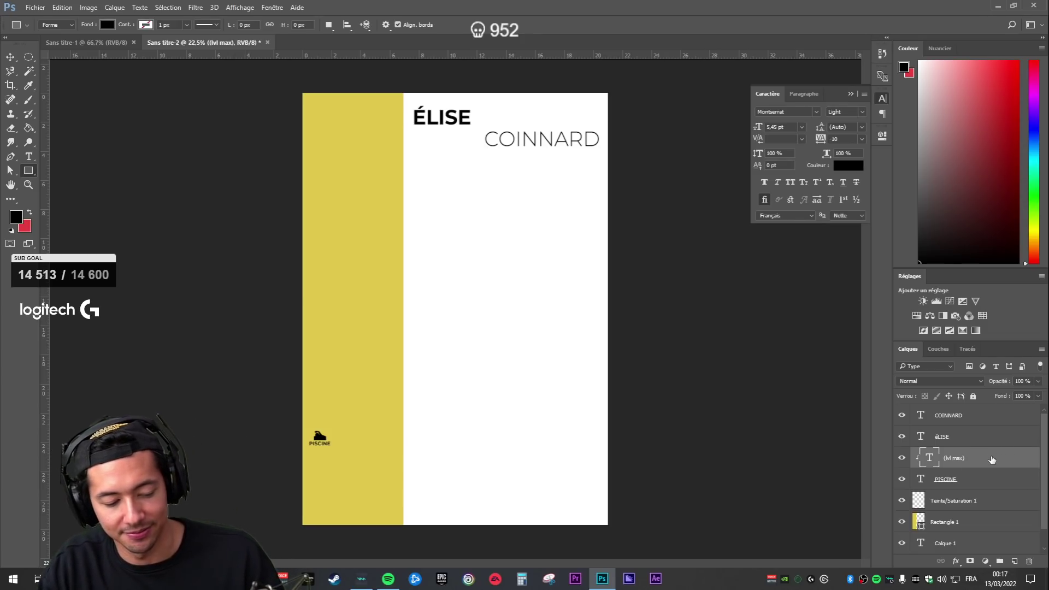
key(ctrl+alt+g)
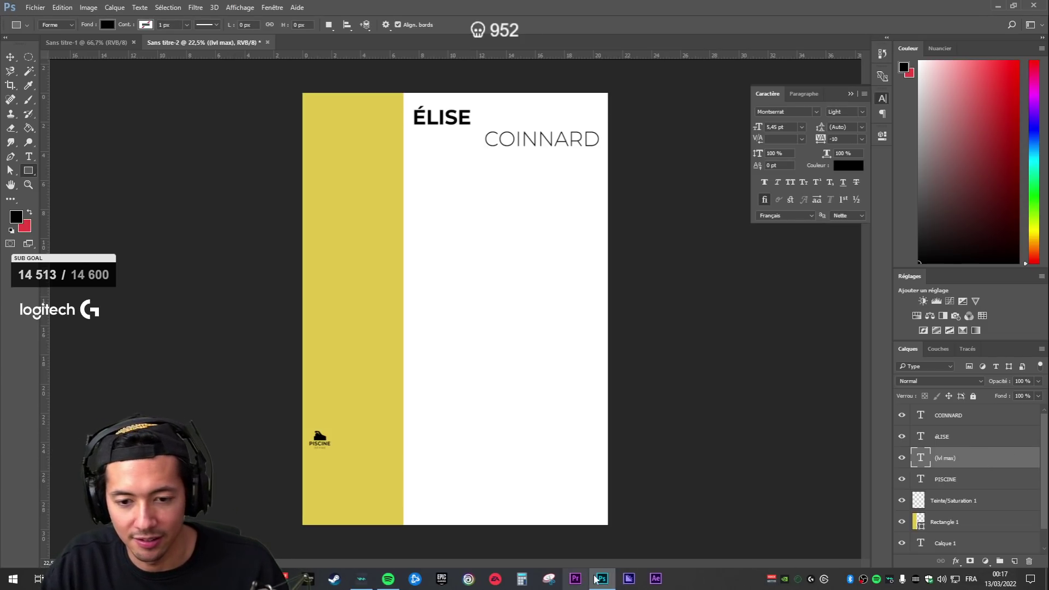
click(601, 579)
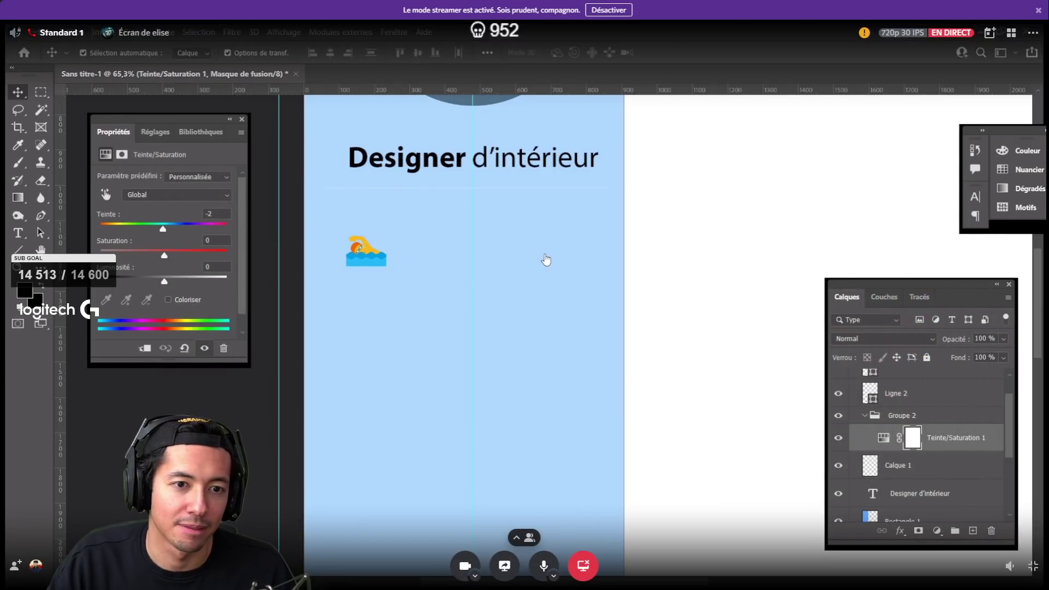
- Disable Auto-Select and set the swimmer's Hue/Saturation hue shift to -1
click(547, 260)
click(327, 213)
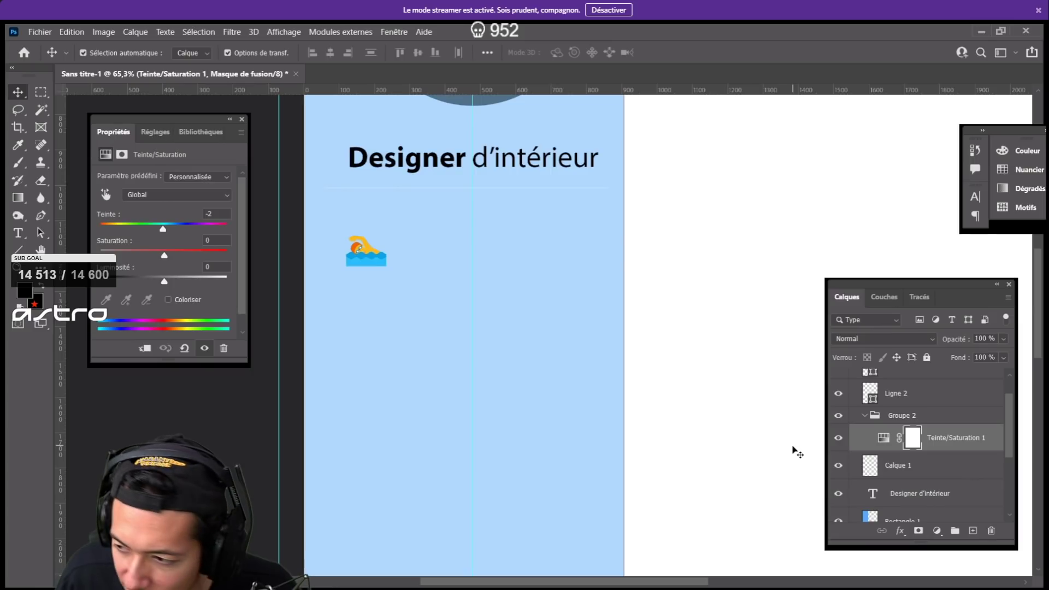
key(ctrl)
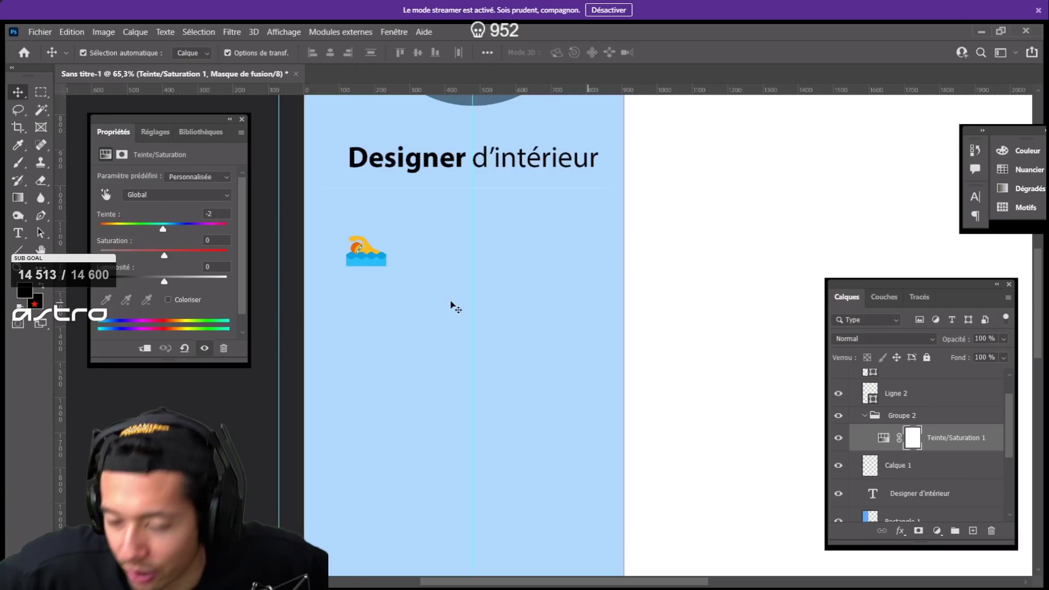
click(884, 438)
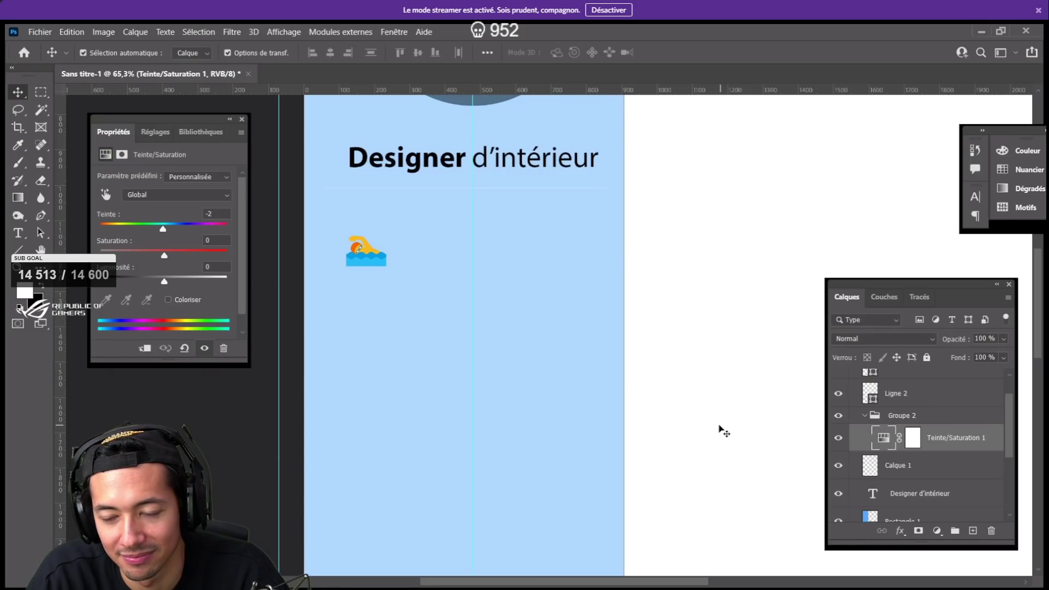
click(207, 228)
click(164, 228)
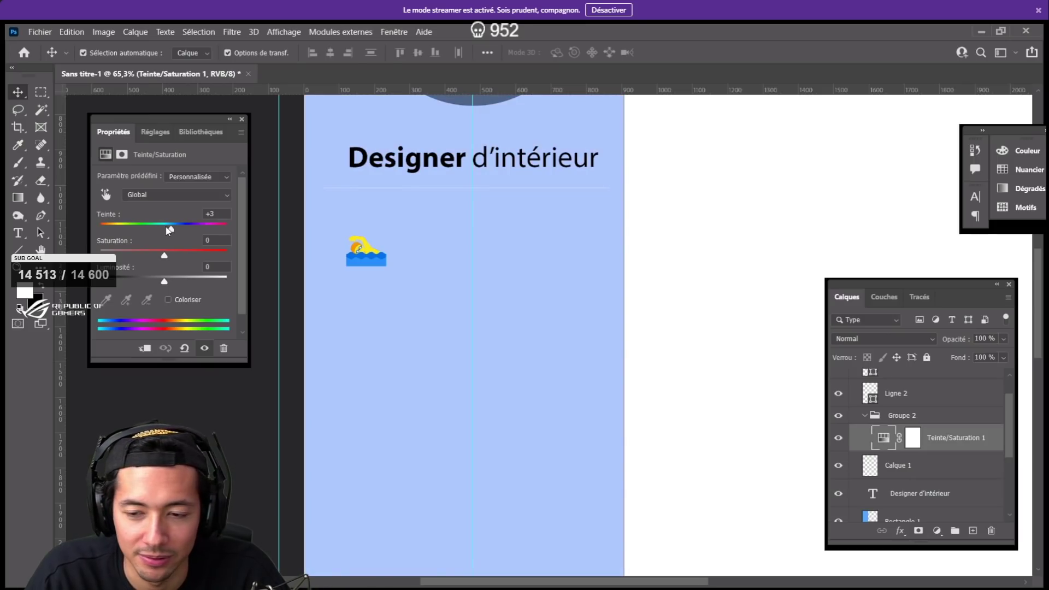
click(166, 229)
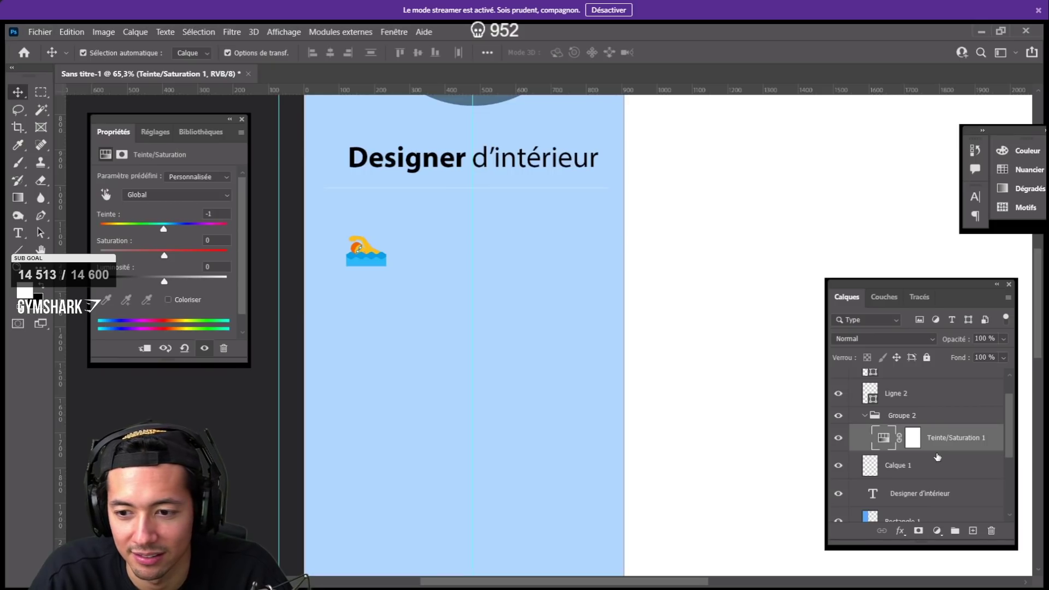
key(ctrl+0)
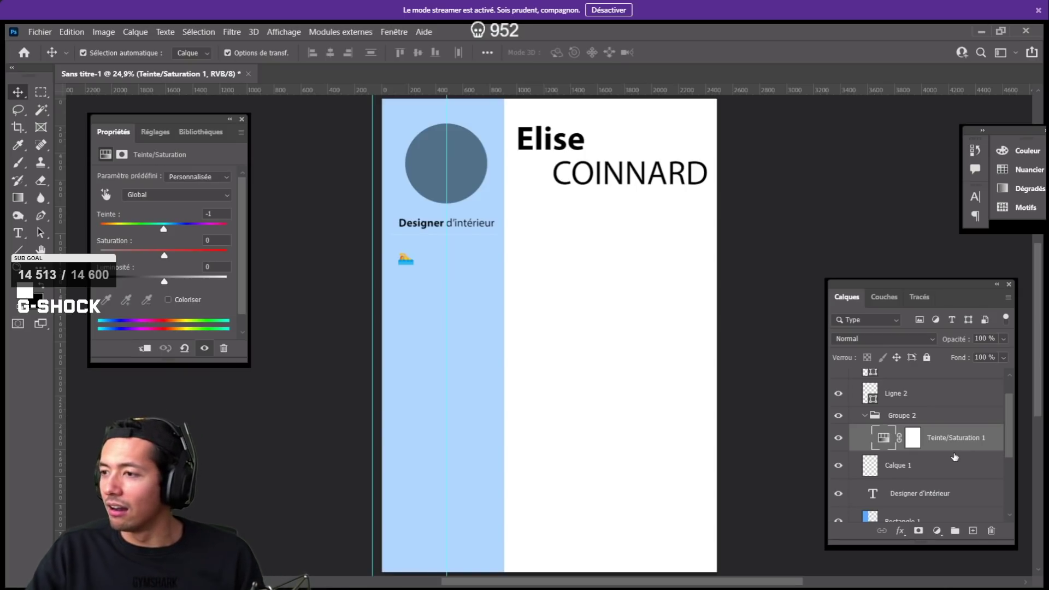
mouse_move(1033, 538)
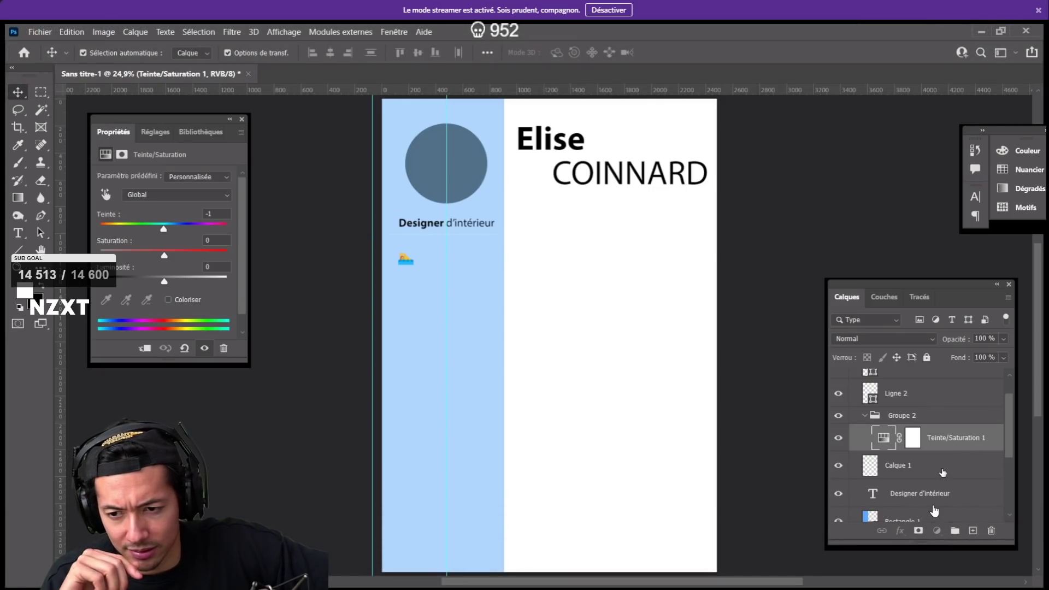
click(943, 472)
click(945, 447)
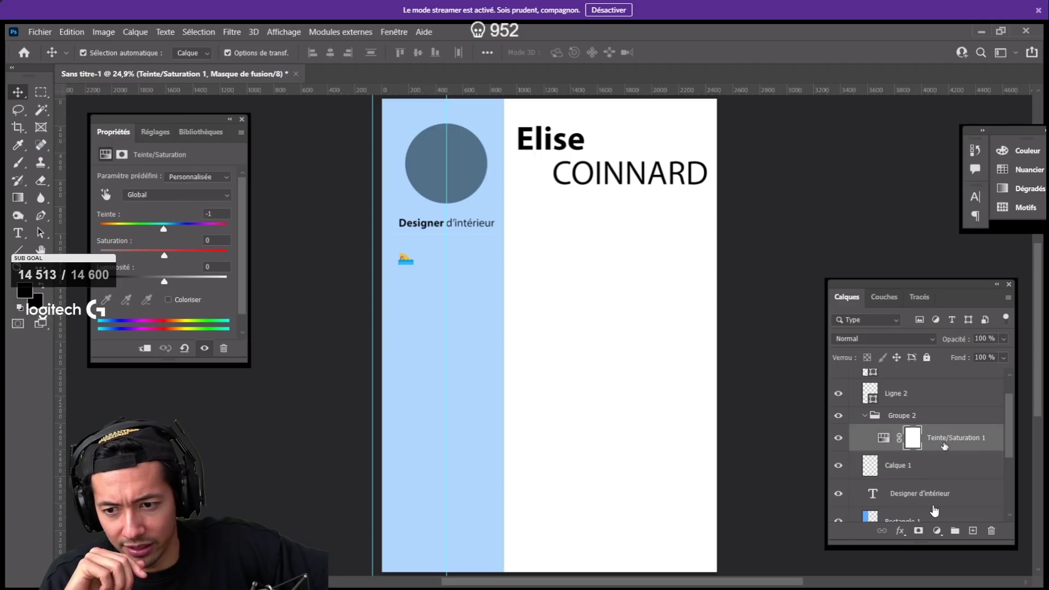
key(ctrl)
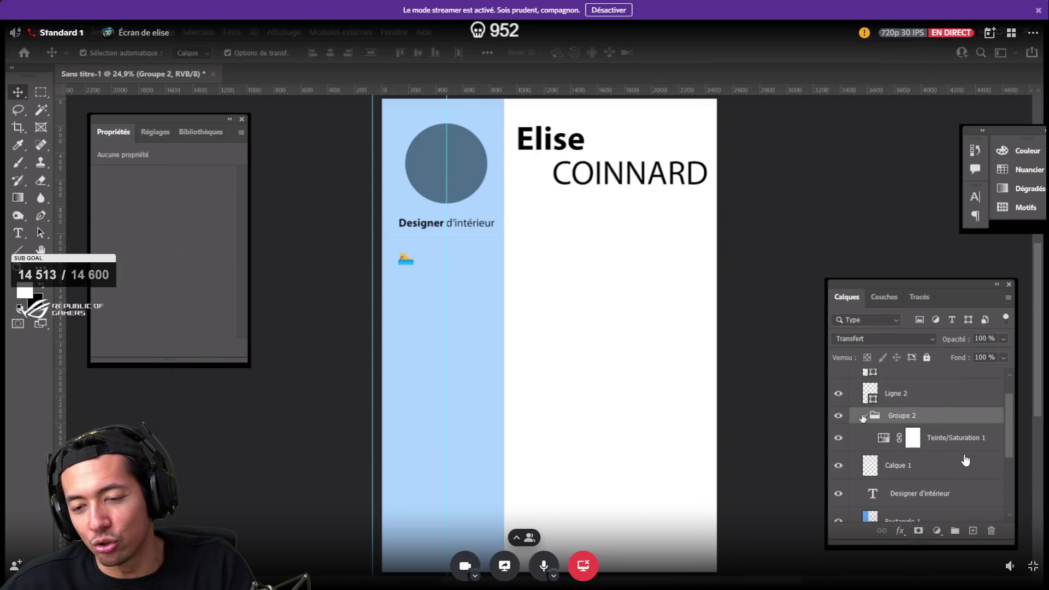
- Select the Teinte/Saturation 1 adjustment layer inside Groupe 2
right_click(907, 418)
click(914, 415)
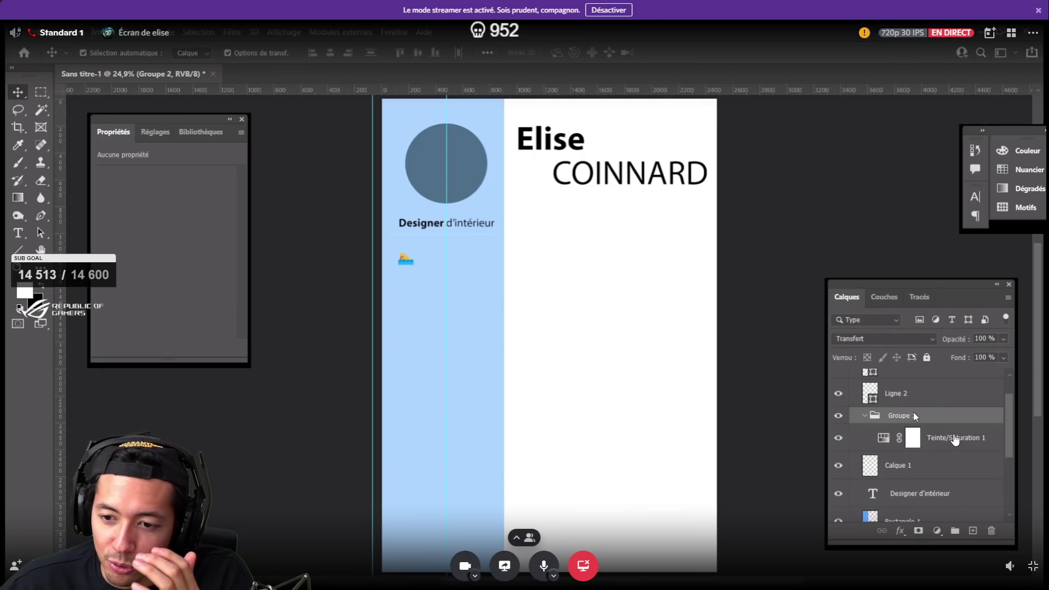
click(933, 444)
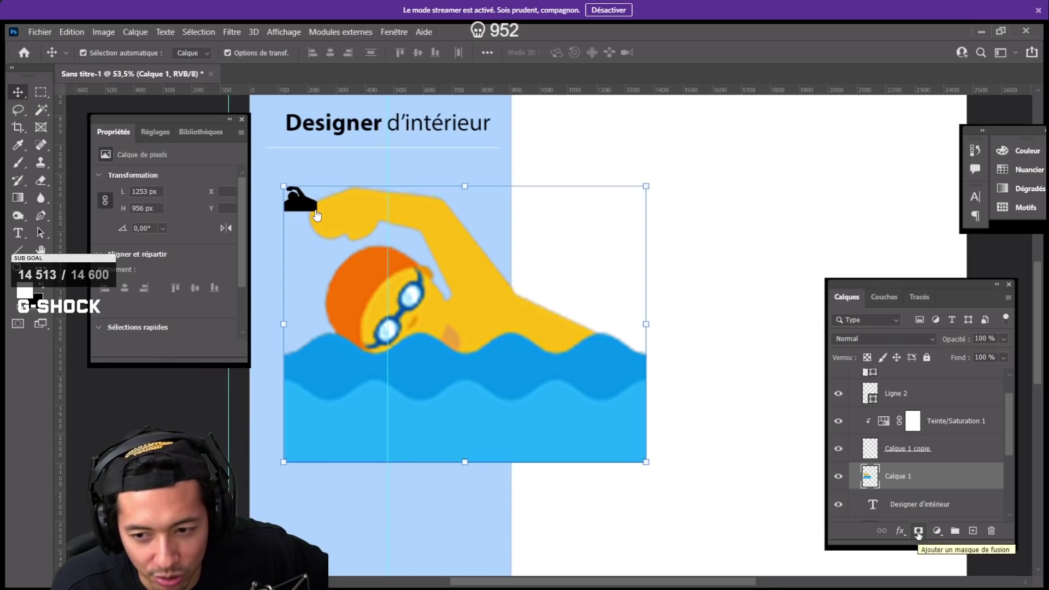
- Attach a white layer mask to Calque 1 and switch to the Brush tool
click(919, 532)
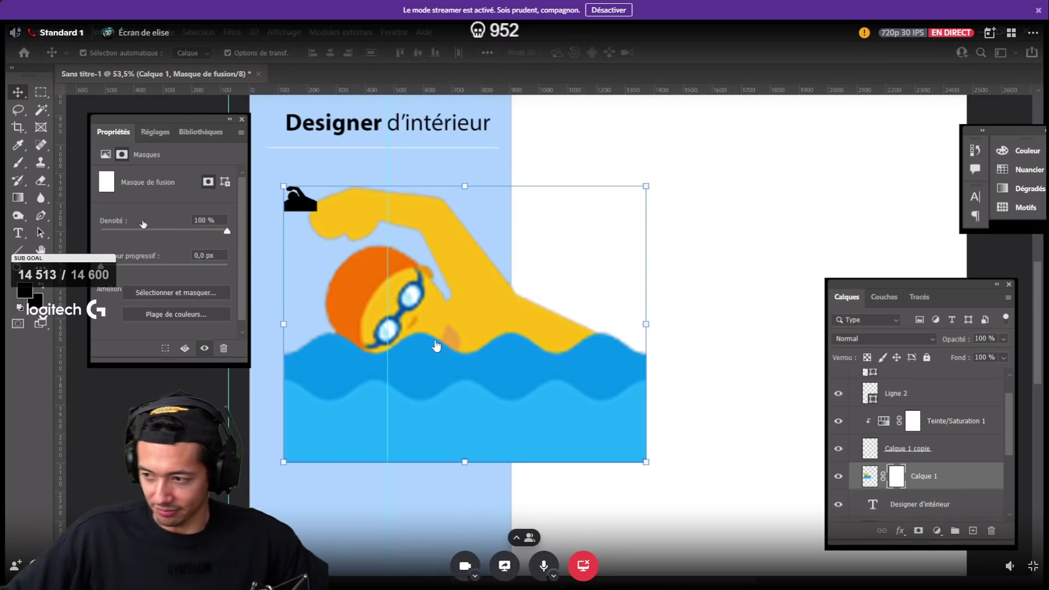
key(b)
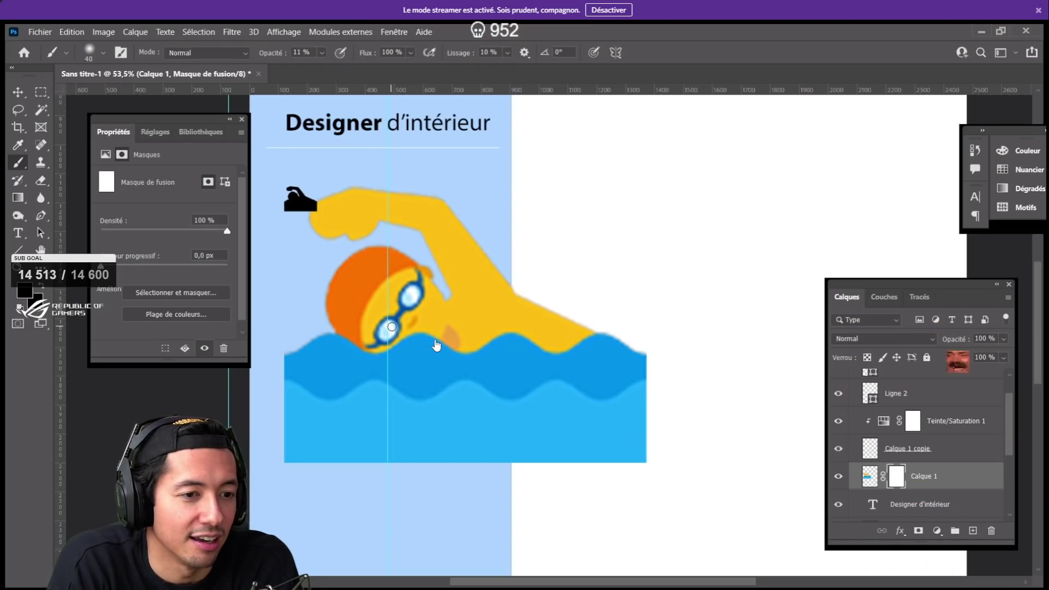
- Set the foreground colour to white (ffffff), then swap the painting colour to black
click(26, 292)
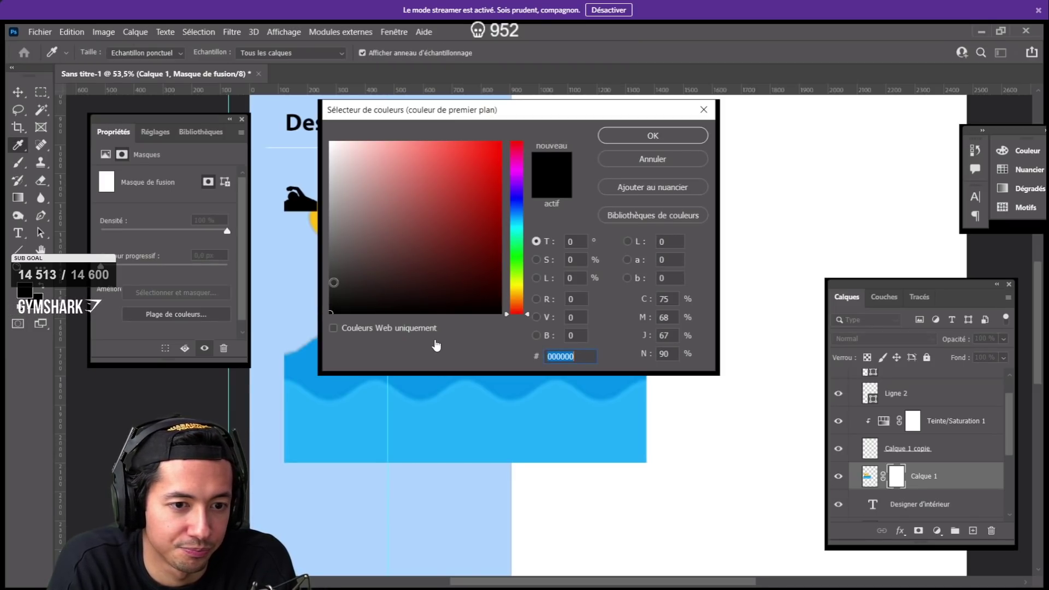
click(331, 143)
text(ffffff)
click(653, 136)
key(b)
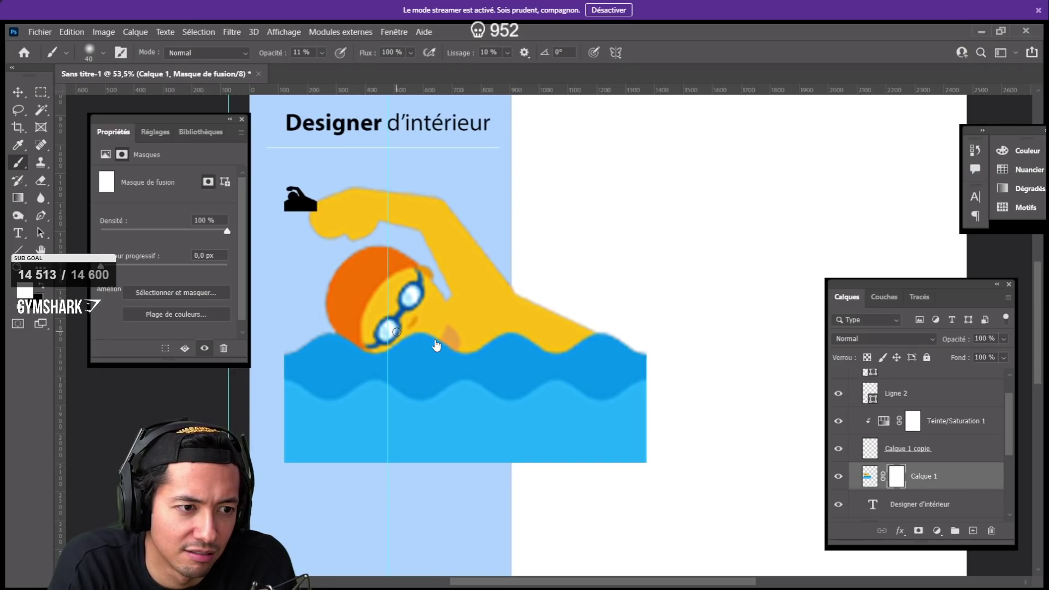
key(x)
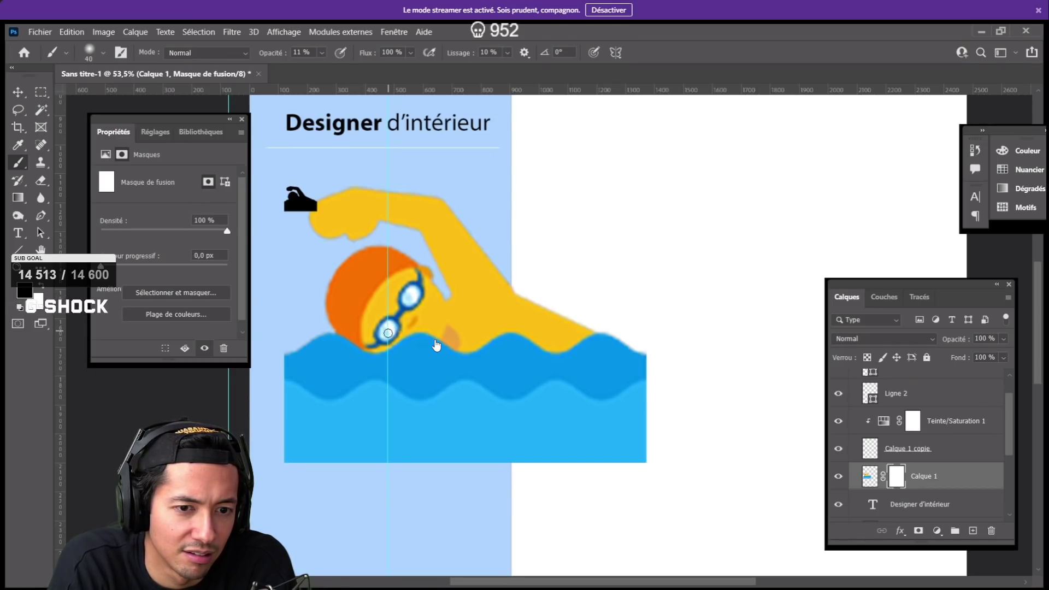
key(x)
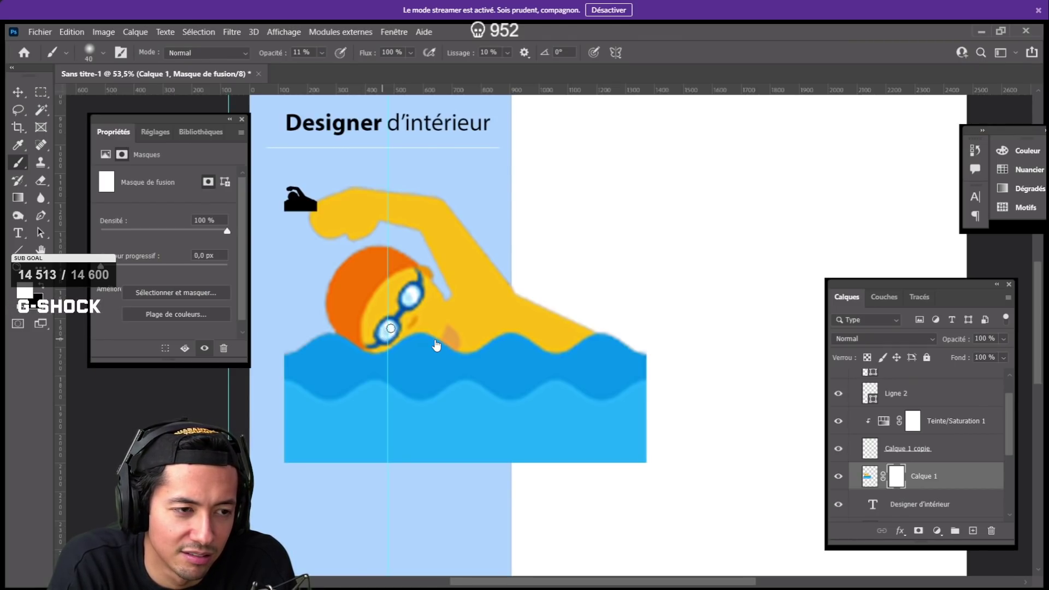
key(x)
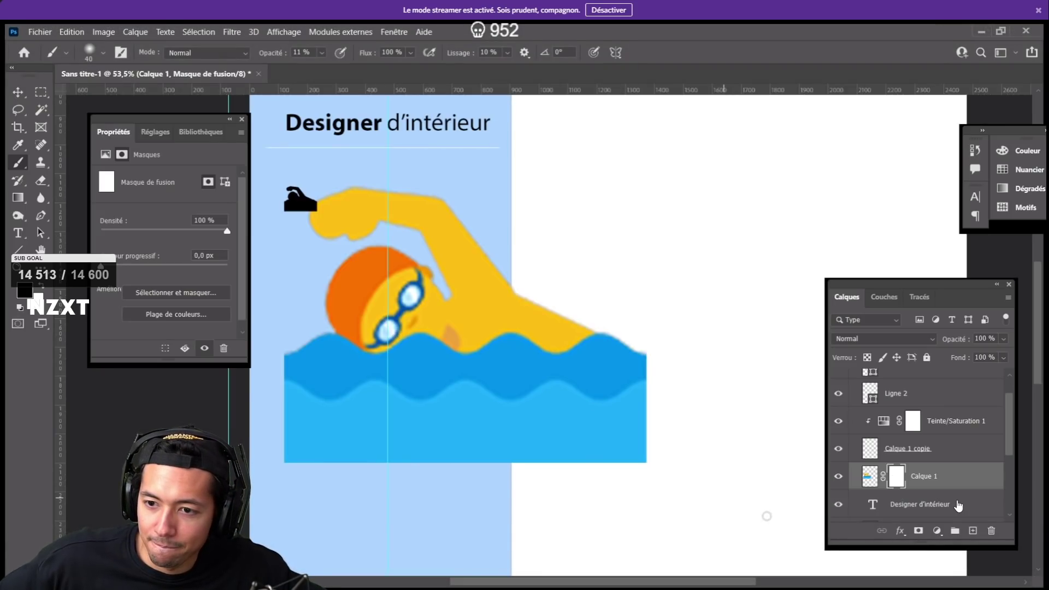
- Target Calque 1's mask and raise brush opacity to nearly 100%, testing and undoing a dab
click(942, 499)
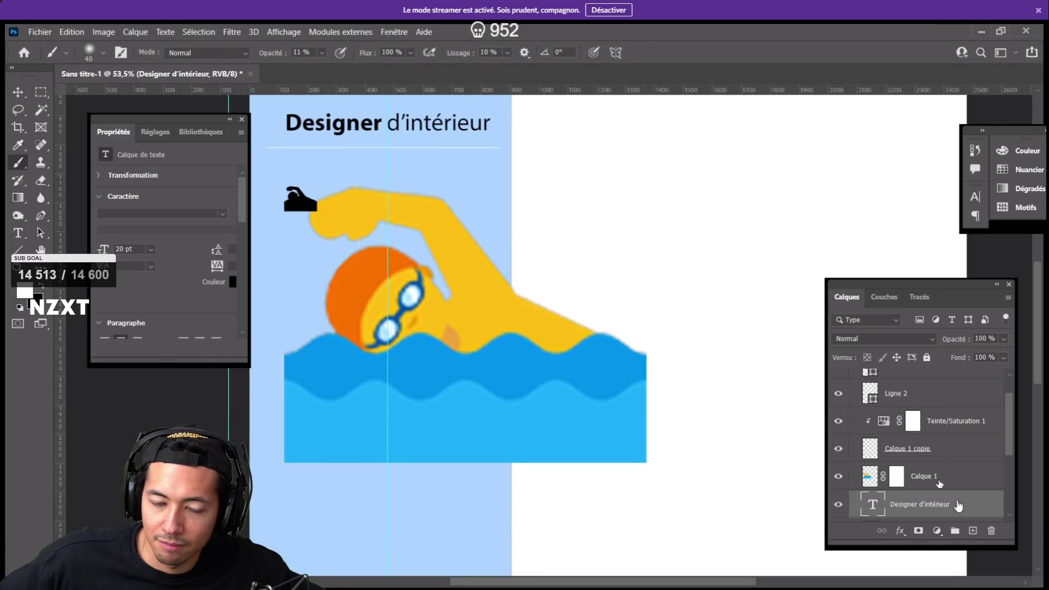
click(939, 481)
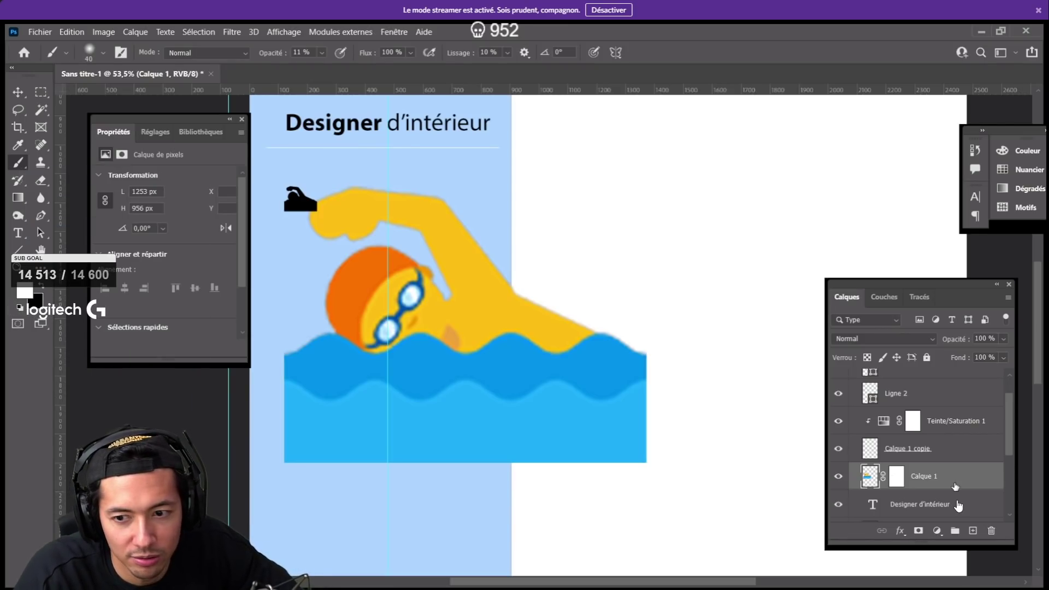
click(895, 477)
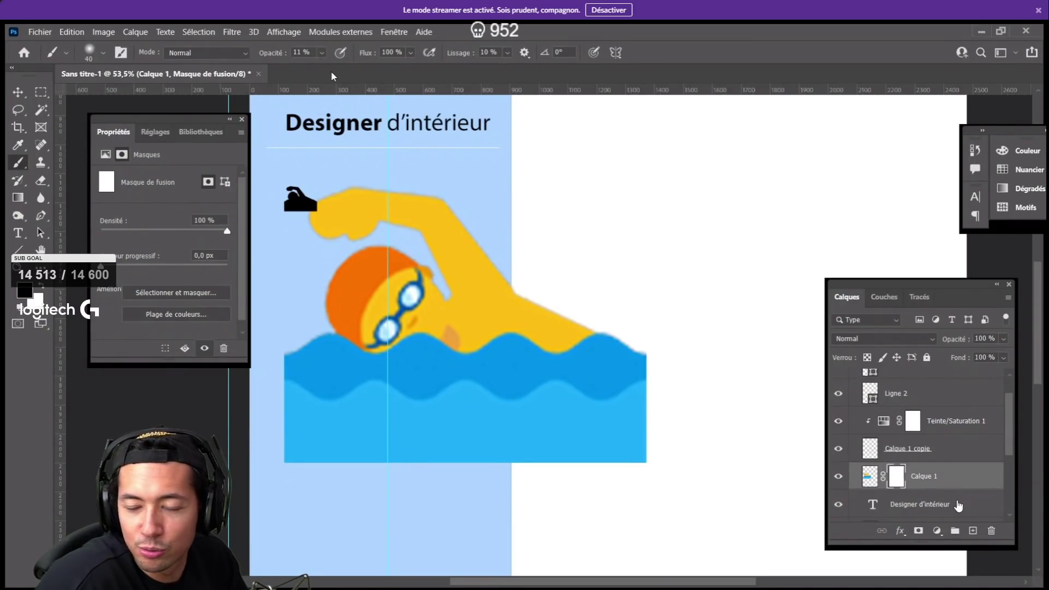
click(322, 52)
drag(327, 67, 410, 94)
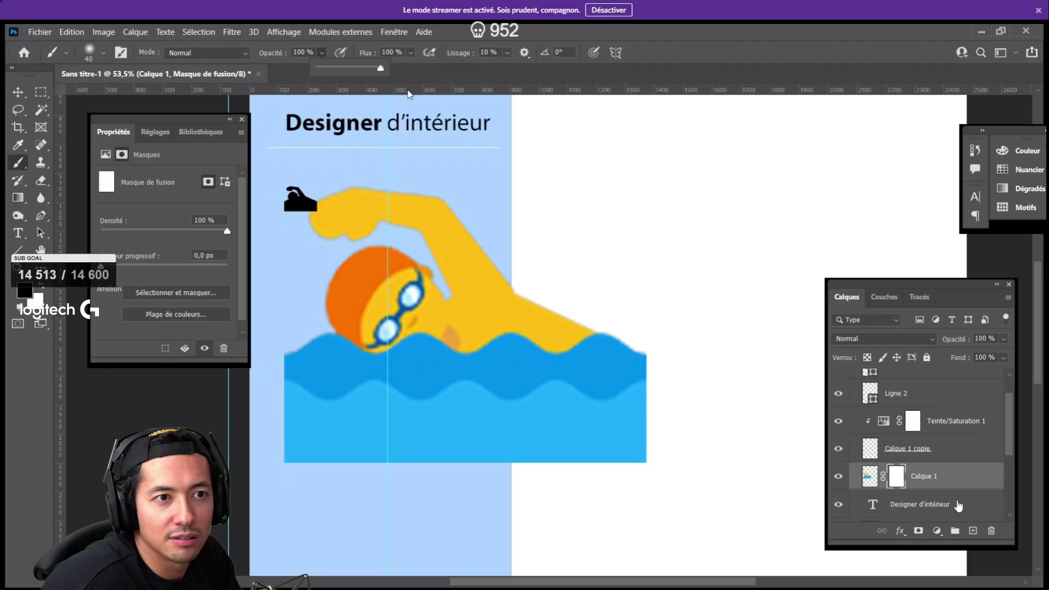
click(392, 327)
click(391, 327)
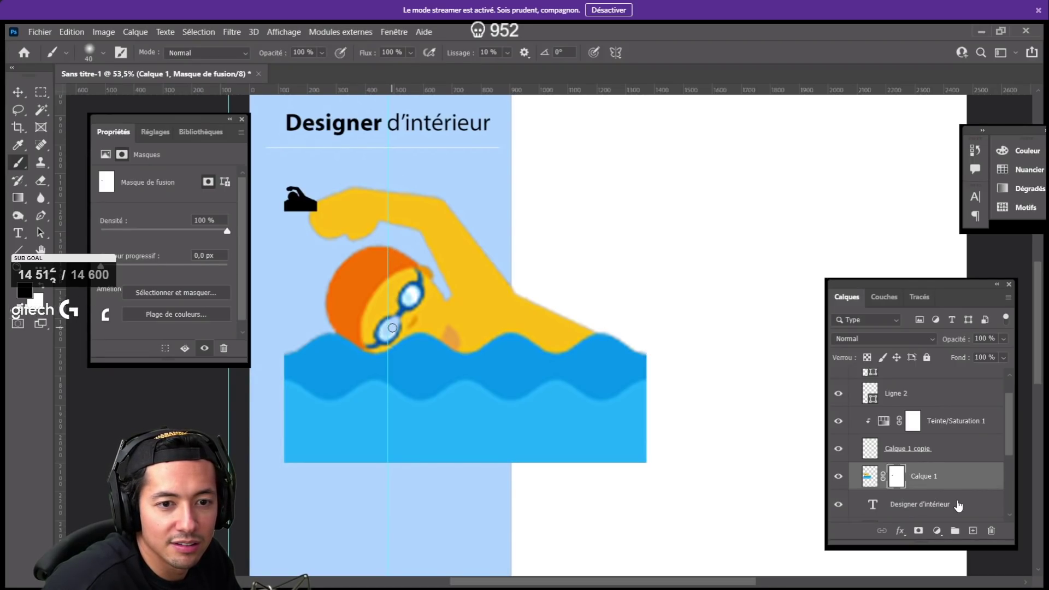
key(ctrl+z)
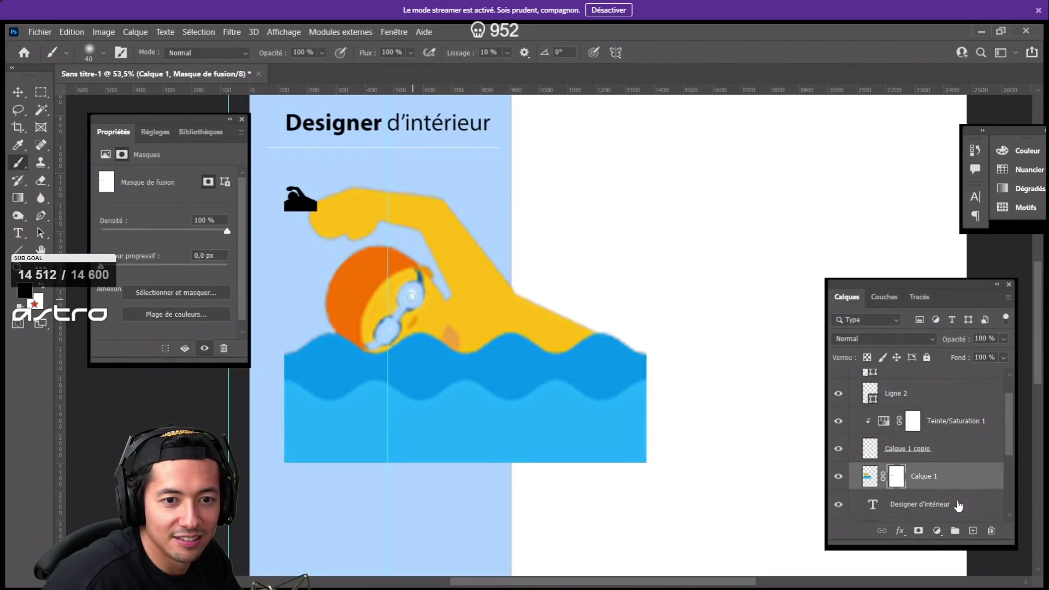
mouse_move(821, 440)
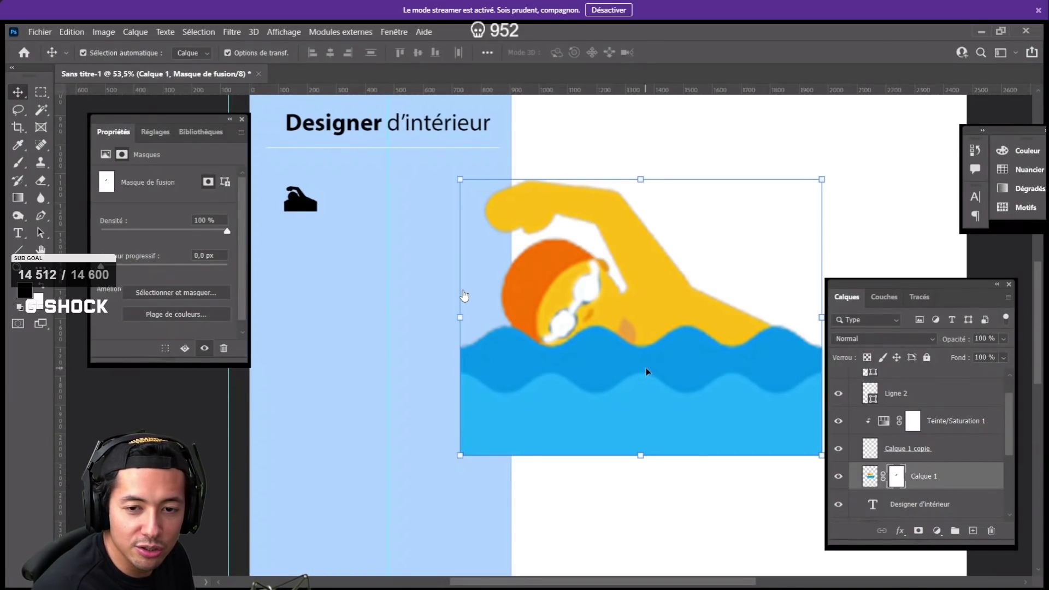
- Paint white on Calque 1's mask over the goggles at 100% opacity
key(b)
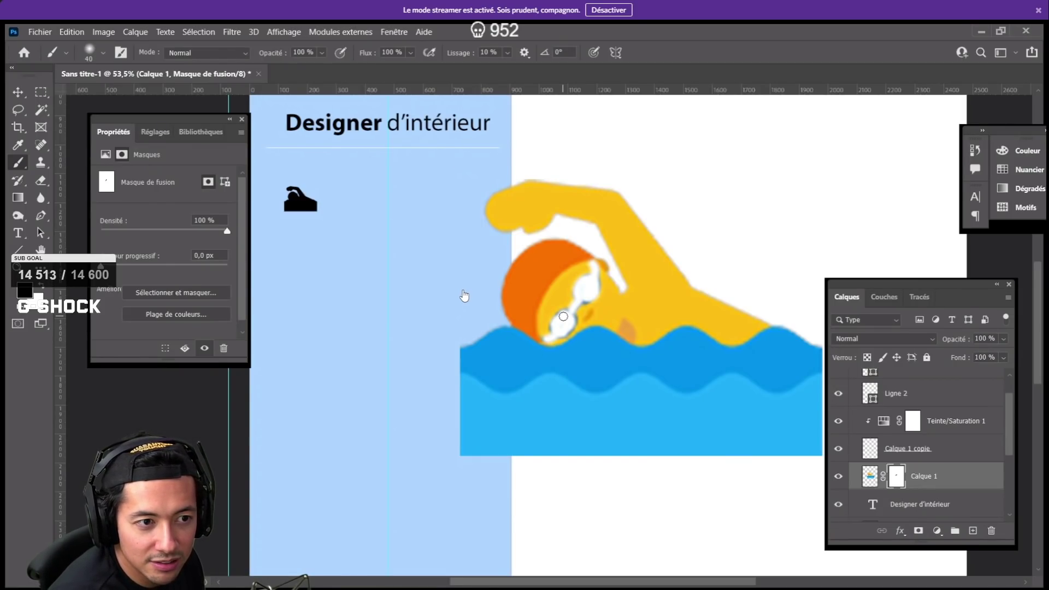
key(x)
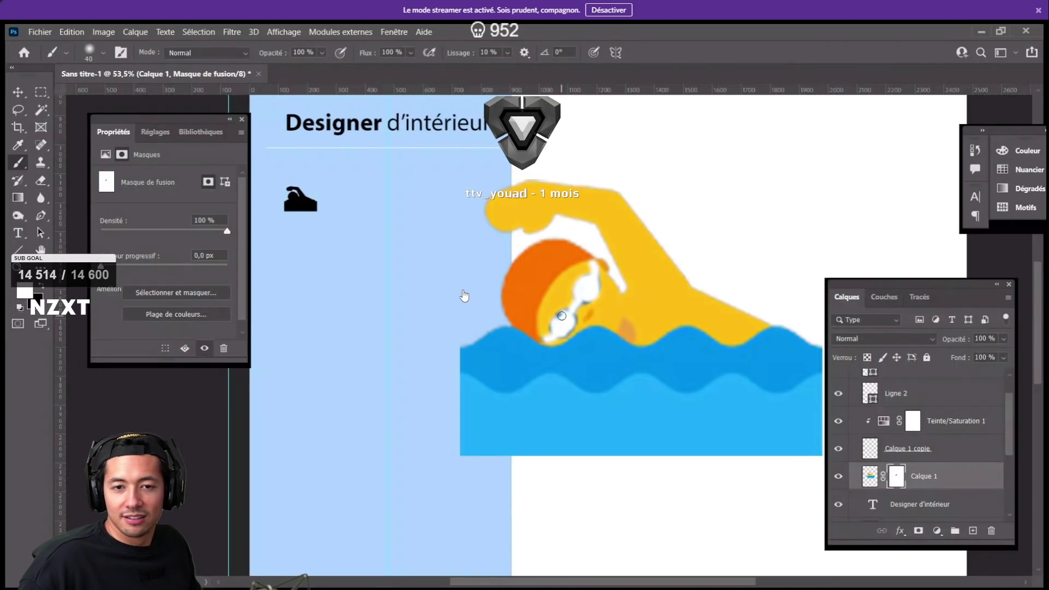
mouse_move(565, 324)
mouse_down()
mouse_move(556, 334)
mouse_move(574, 316)
mouse_up()
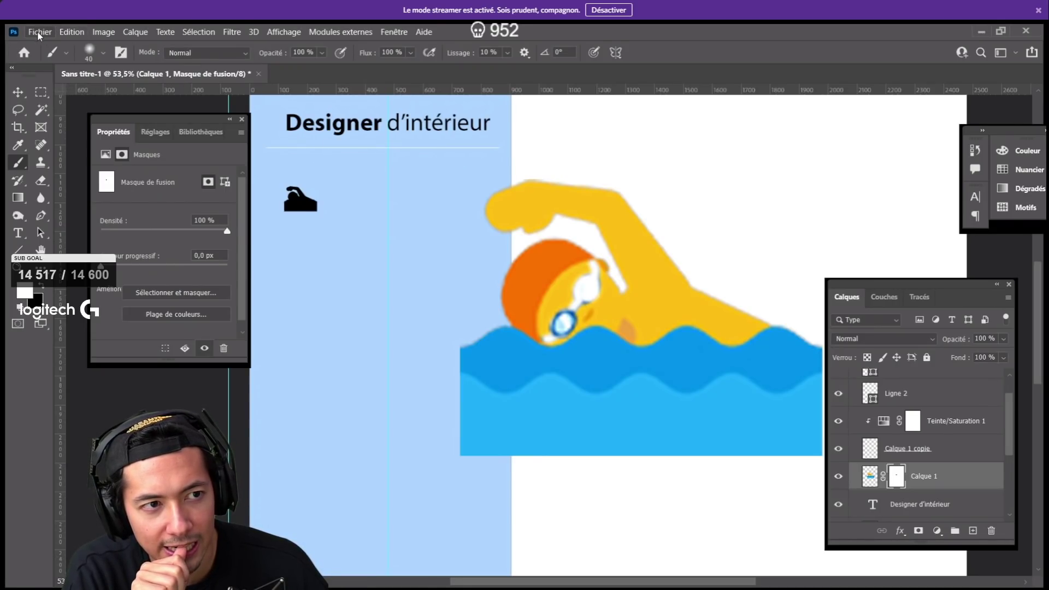
- Show the Photoshop Home screen and reposition the Properties and Layers panels
click(22, 52)
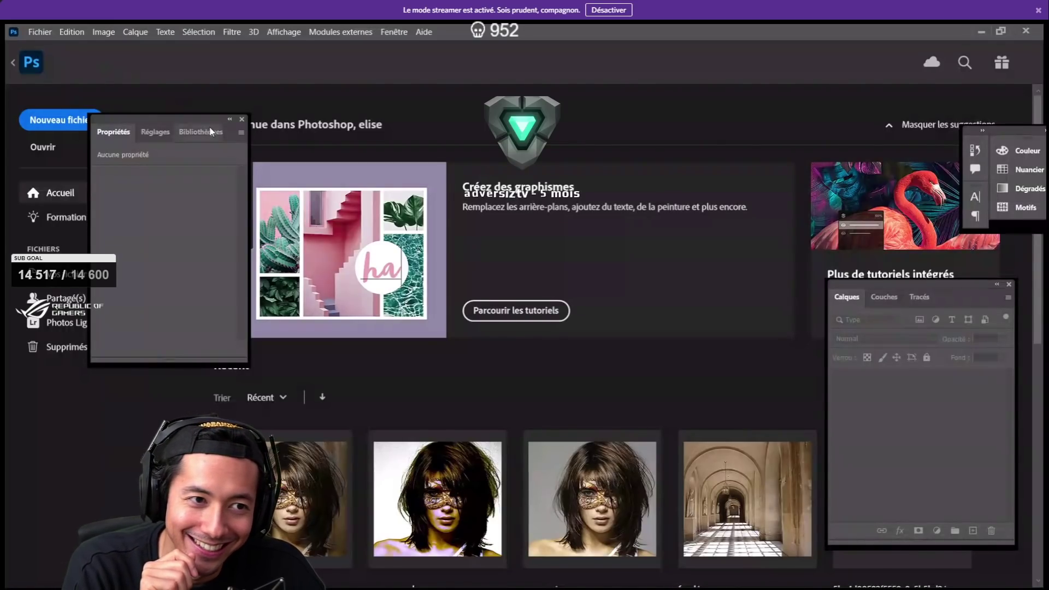
drag(185, 126, 314, 136)
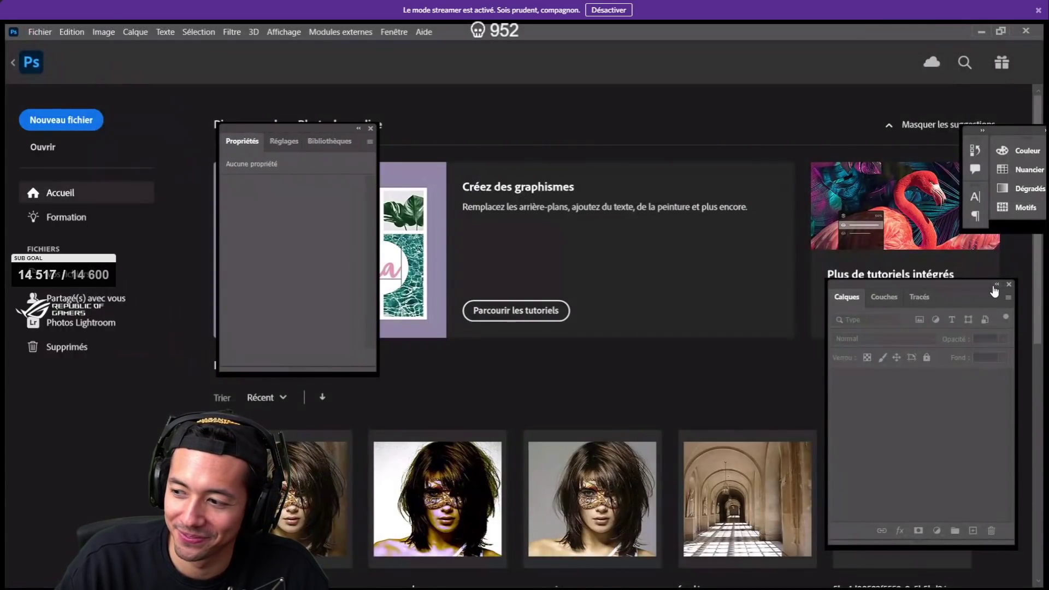
mouse_move(994, 291)
mouse_down()
mouse_move(1022, 342)
mouse_move(1006, 287)
mouse_up()
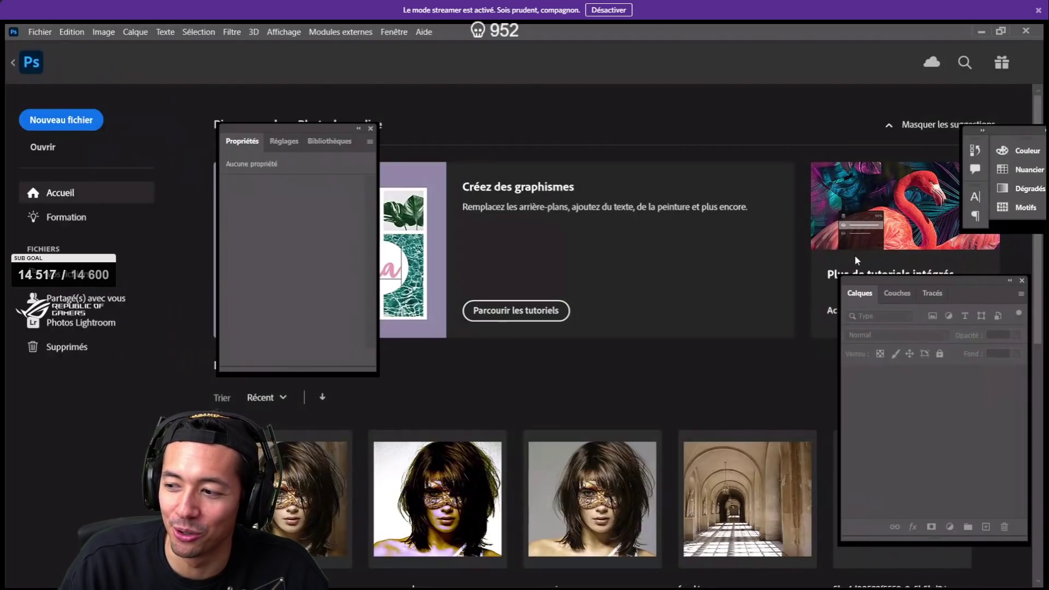
- Close the Home screen to get back to the Sans titre-2 CV document
key(Escape)
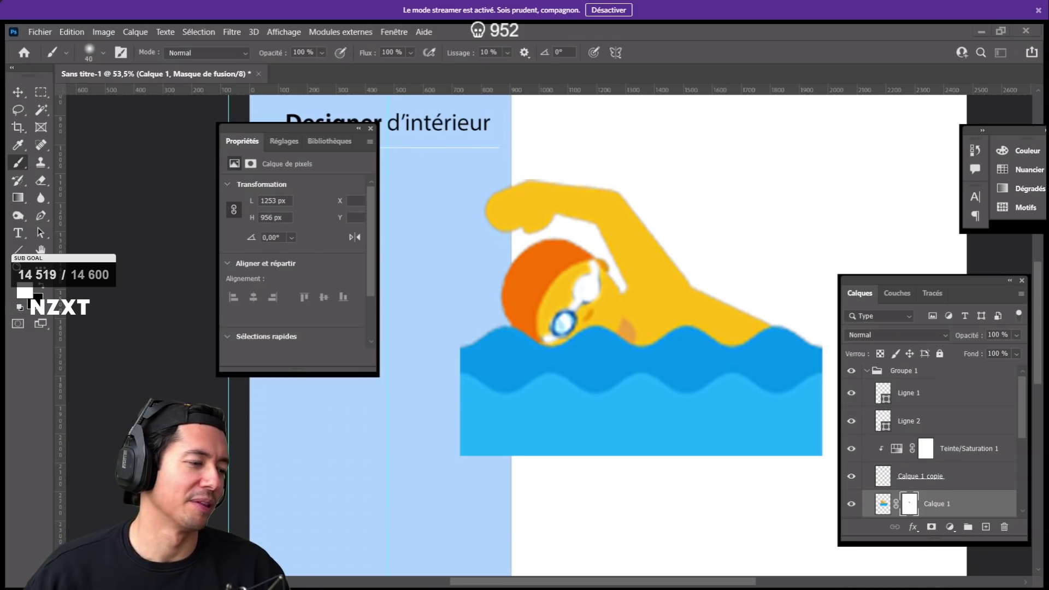
mouse_move(840, 341)
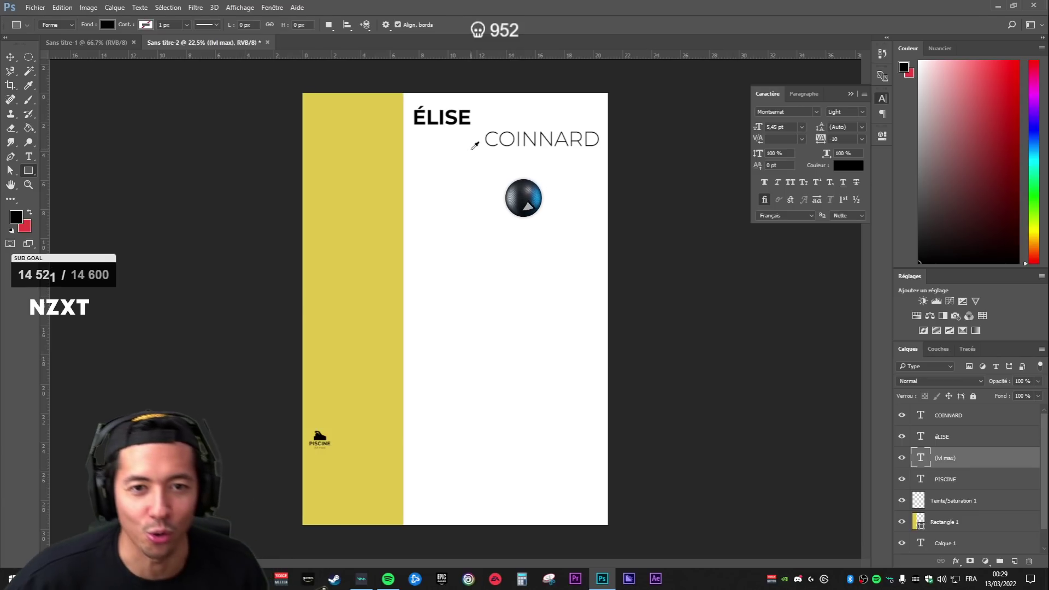
- Browse the Layers panel, selecting the name heading, yellow sidebar and Teinte/Saturation layers
scroll(498, 121, up, 5)
scroll(606, 295, up, 3)
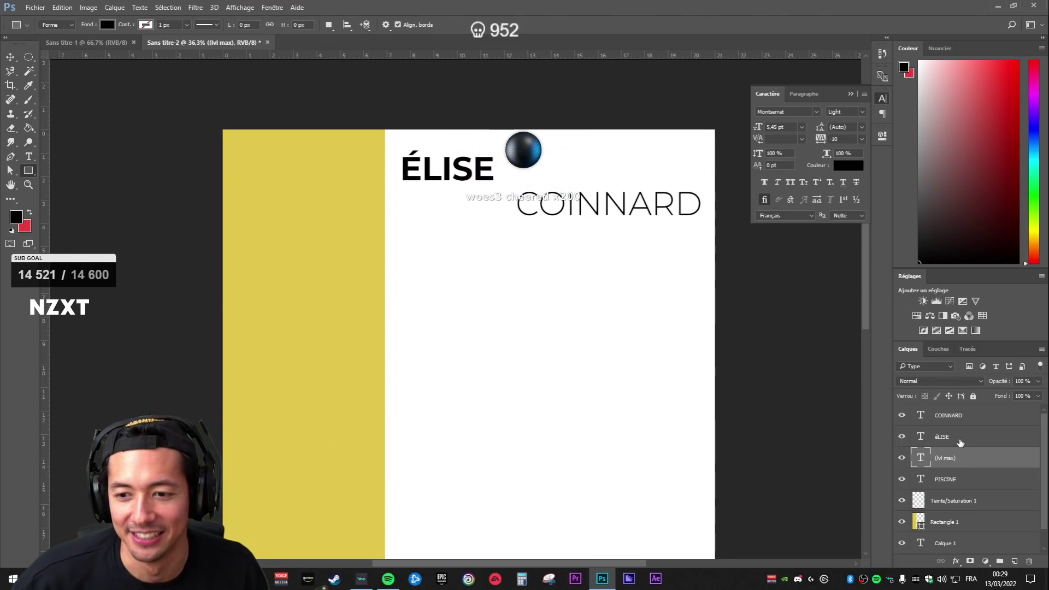
click(961, 437)
scroll(966, 487, down, 1)
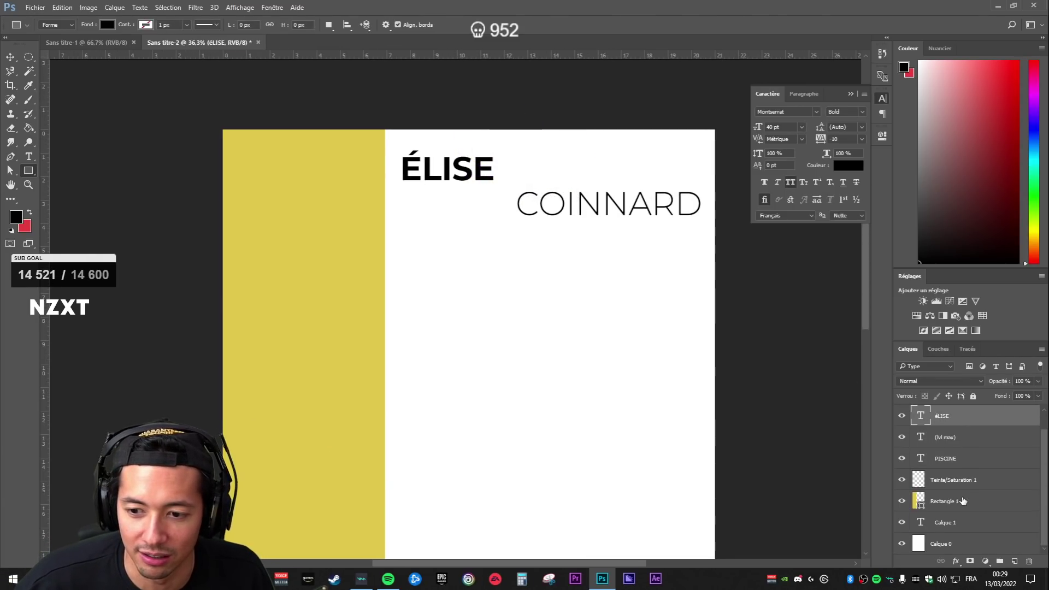
click(953, 507)
scroll(316, 434, down, 5)
scroll(387, 433, up, 5)
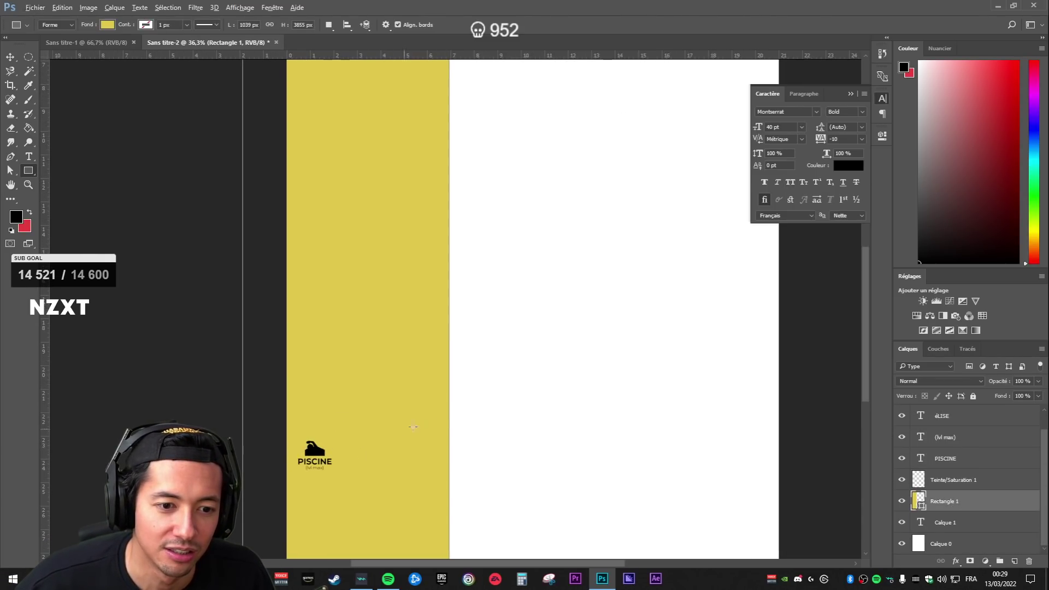
click(965, 480)
click(953, 501)
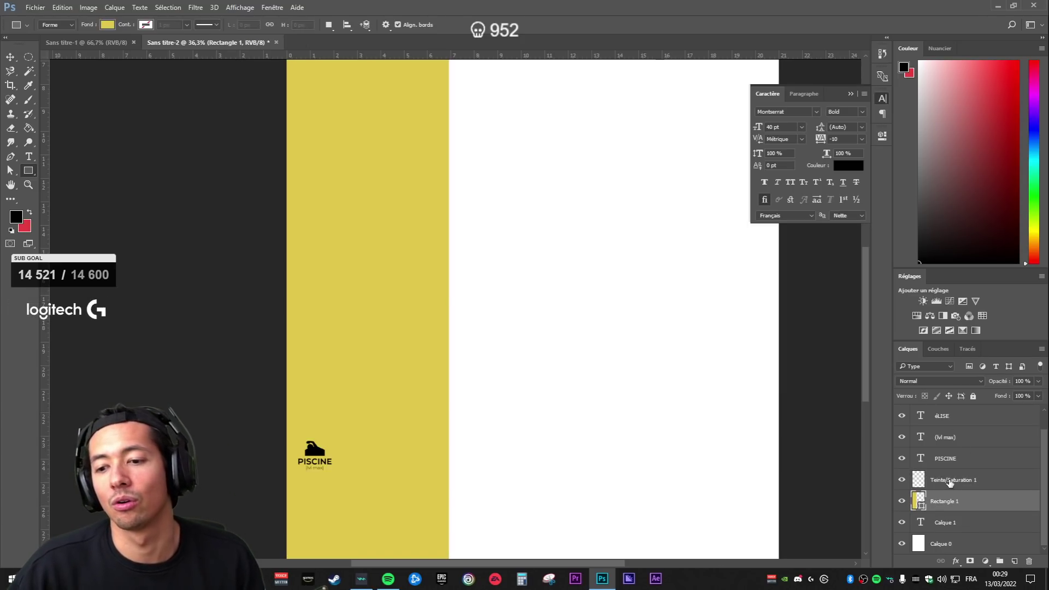
click(957, 479)
click(932, 523)
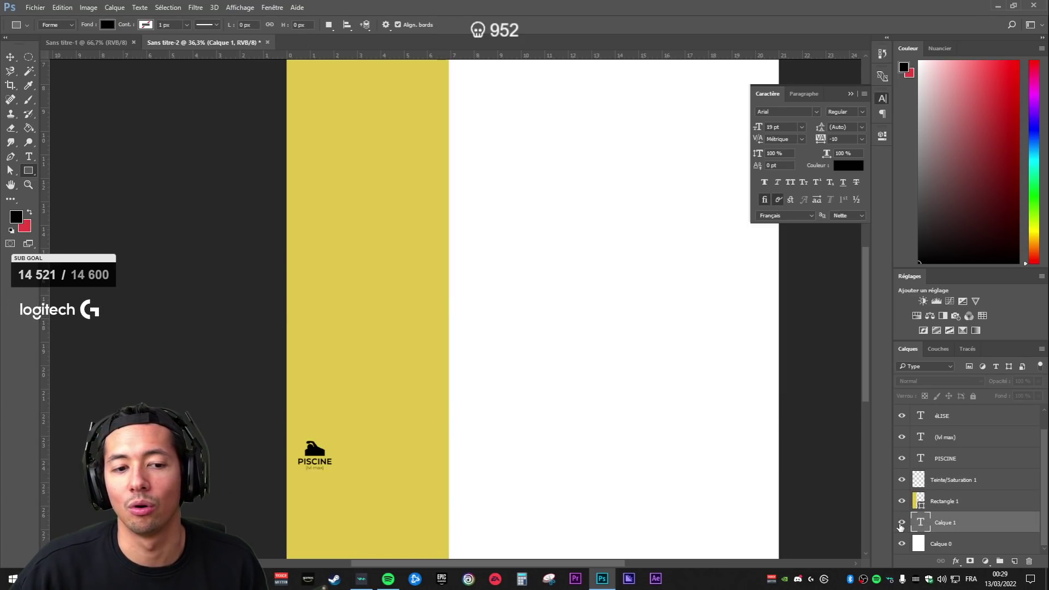
- Select the PISCINE caption, briefly enter and leave its text editing, then select the name layer
scroll(966, 487, up, 1)
click(922, 479)
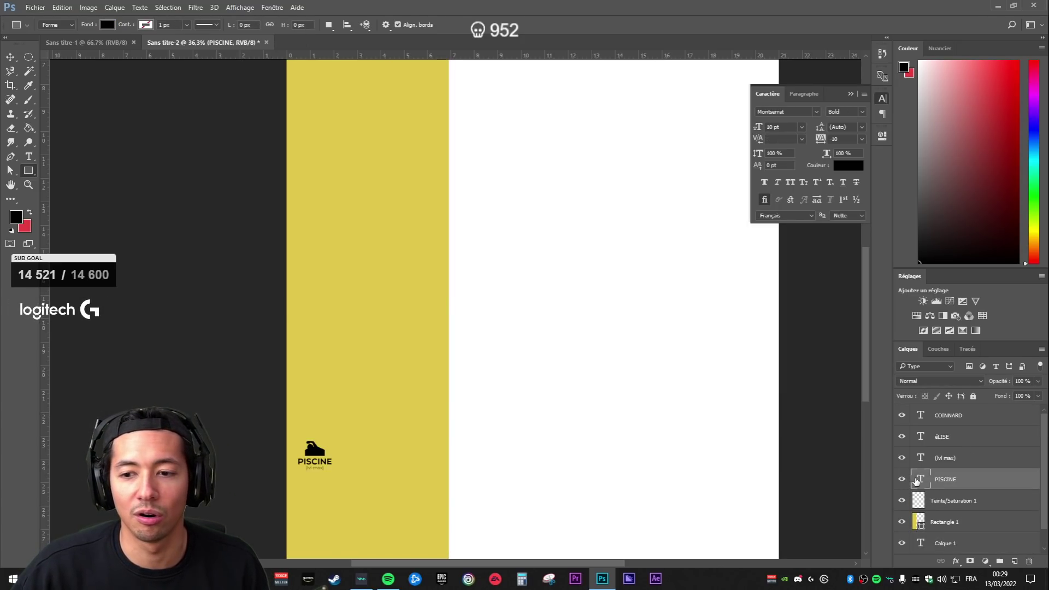
double_click(922, 479)
key(Escape)
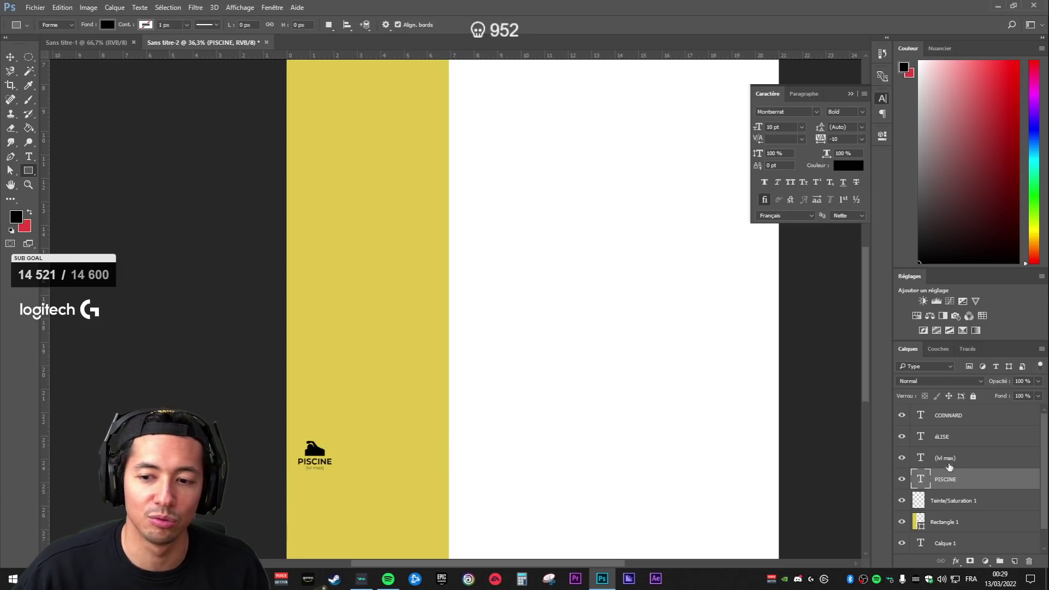
click(922, 436)
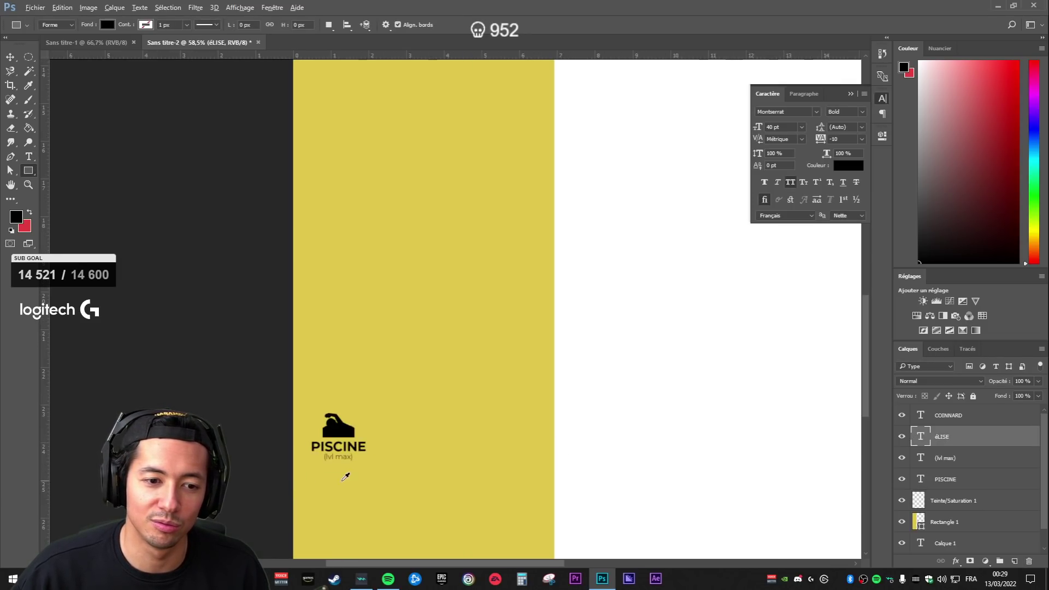
scroll(315, 459, up, 10)
scroll(481, 391, down, 1)
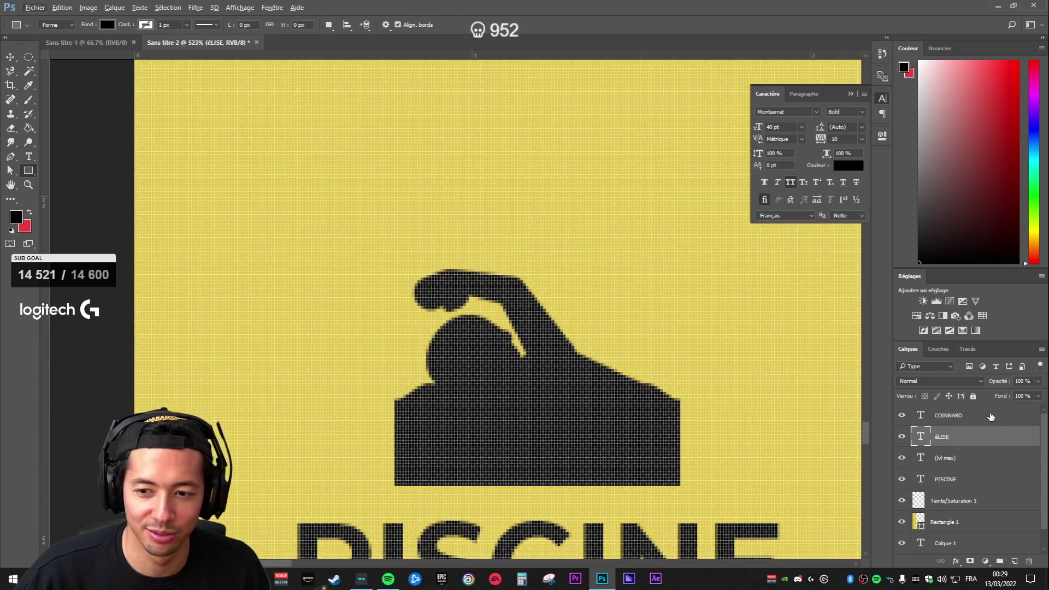
- Rename the swimmer icon layer to 'pisicine emote'
click(959, 479)
click(953, 501)
click(902, 501)
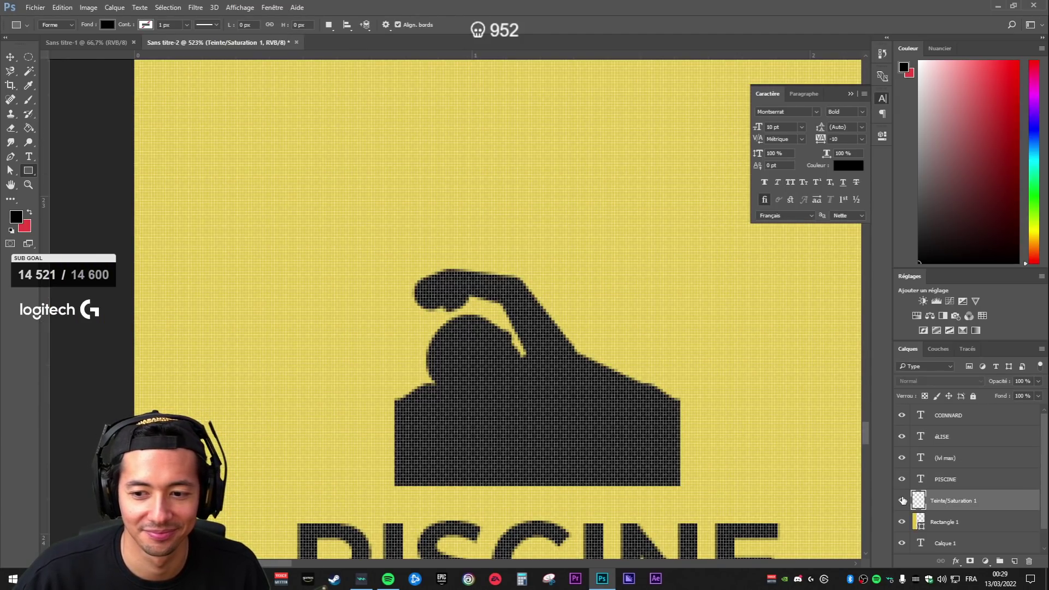
text(pisicine emote)
key(Return)
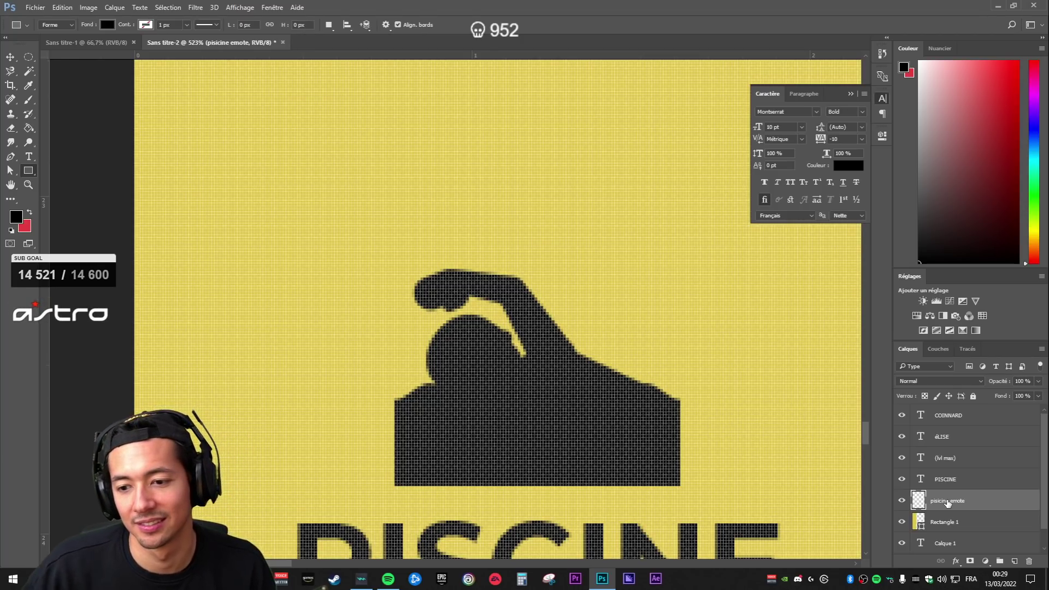
- Group the PISCINE, swimmer icon and (lvl max) layers into a group named 'piscine' and expand it
click(948, 479)
ctrl+click(956, 501)
ctrl+click(960, 460)
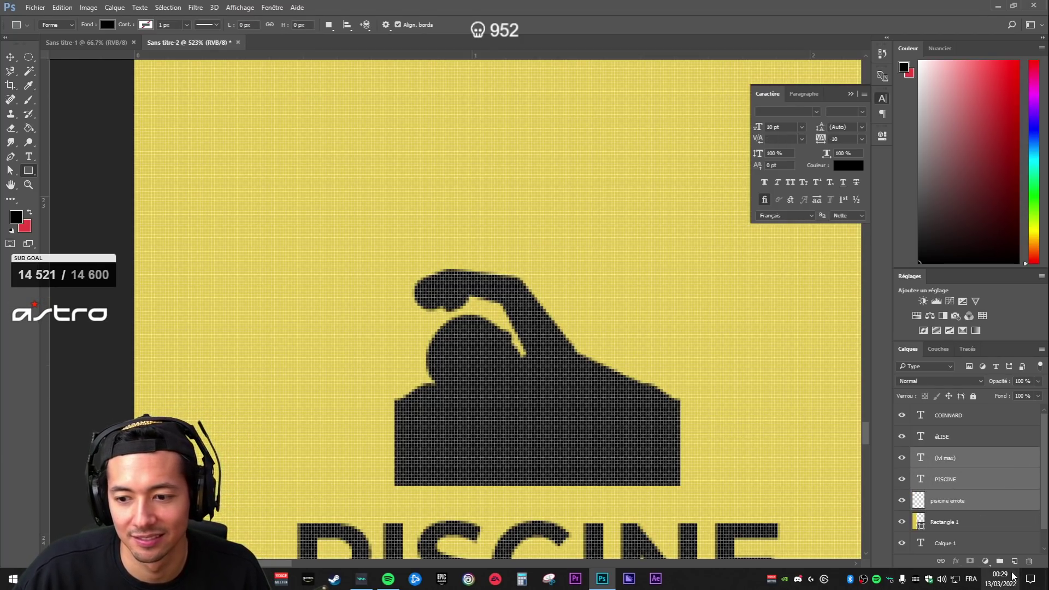
click(1000, 562)
text(piscin)
key(BackSpace)
key(BackSpace)
text(ine)
key(Return)
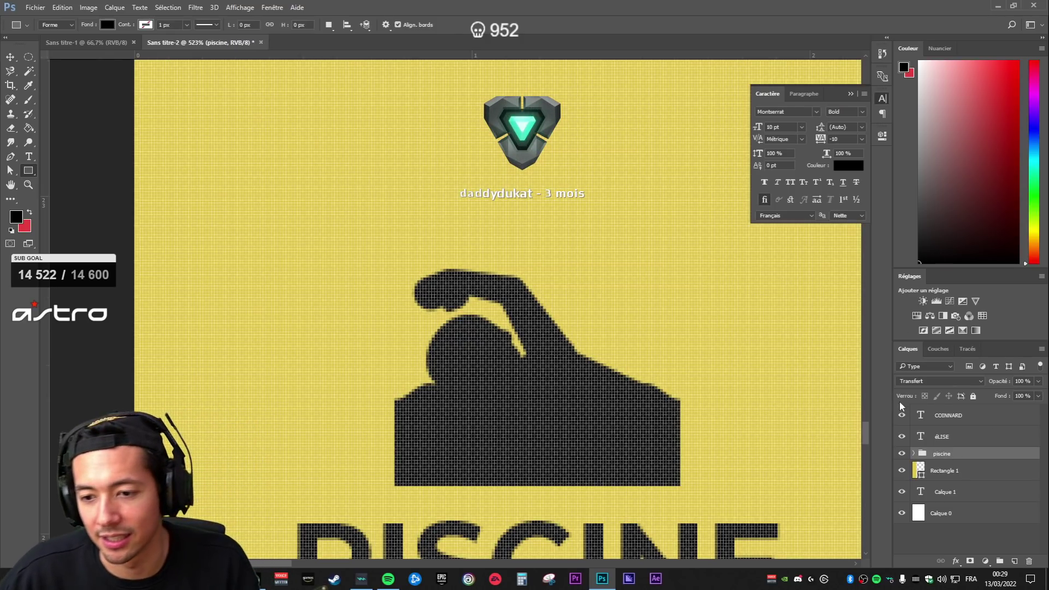
click(913, 454)
- Select the swimmer icon layer in the piscine group and brush a stroke across its head
click(931, 492)
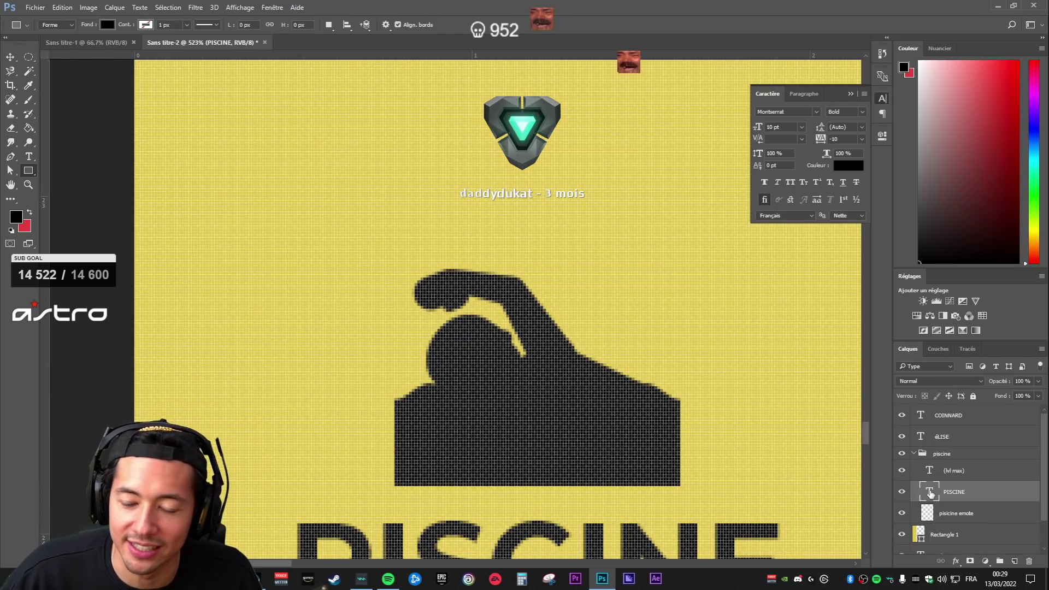
click(932, 471)
scroll(513, 417, down, 2)
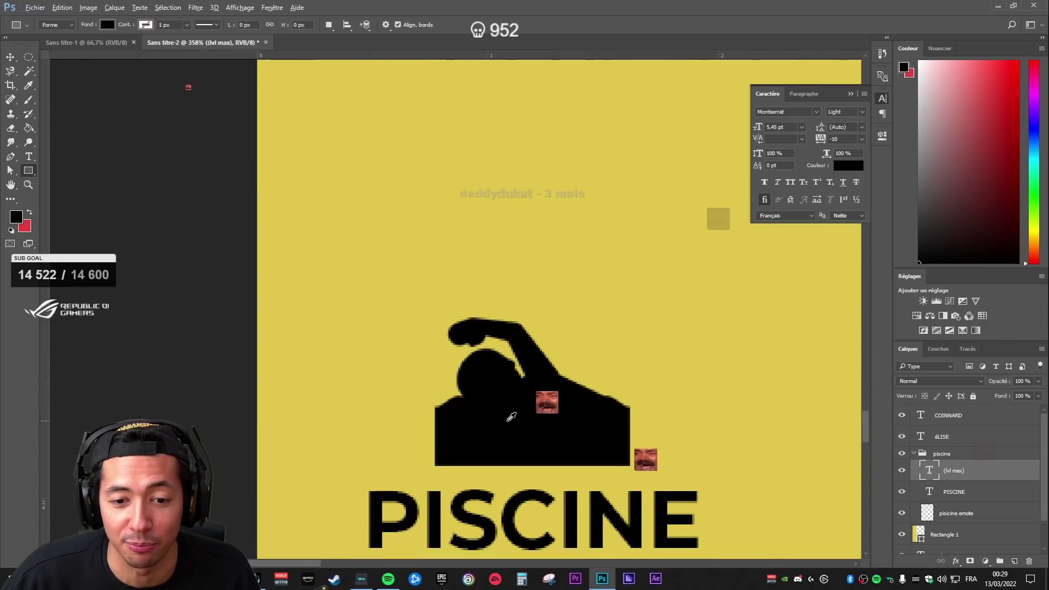
scroll(513, 417, up, 6)
scroll(691, 386, down, 6)
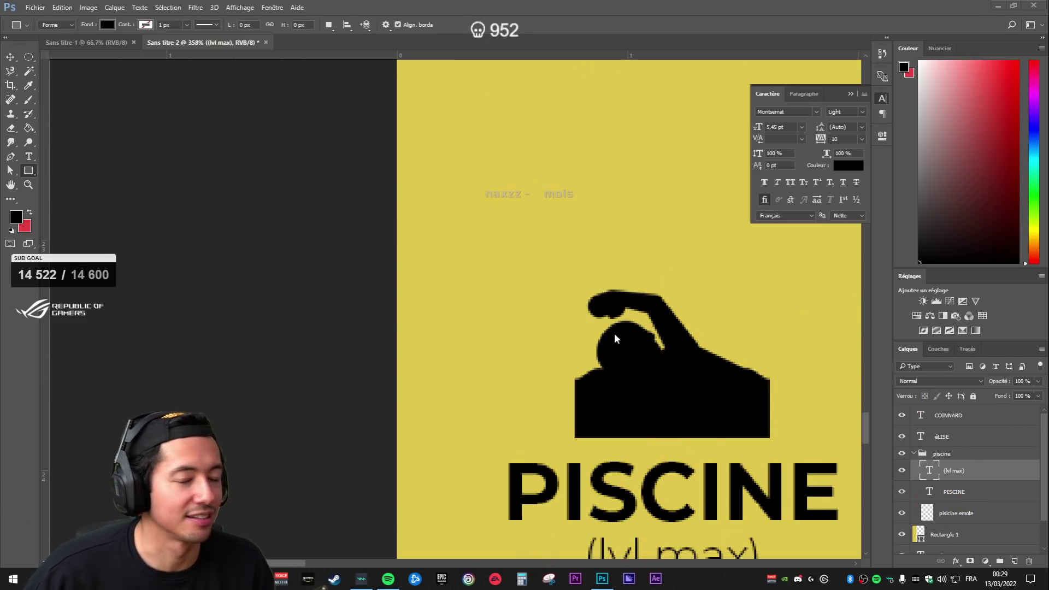
scroll(776, 401, down, 1)
scroll(834, 439, up, 3)
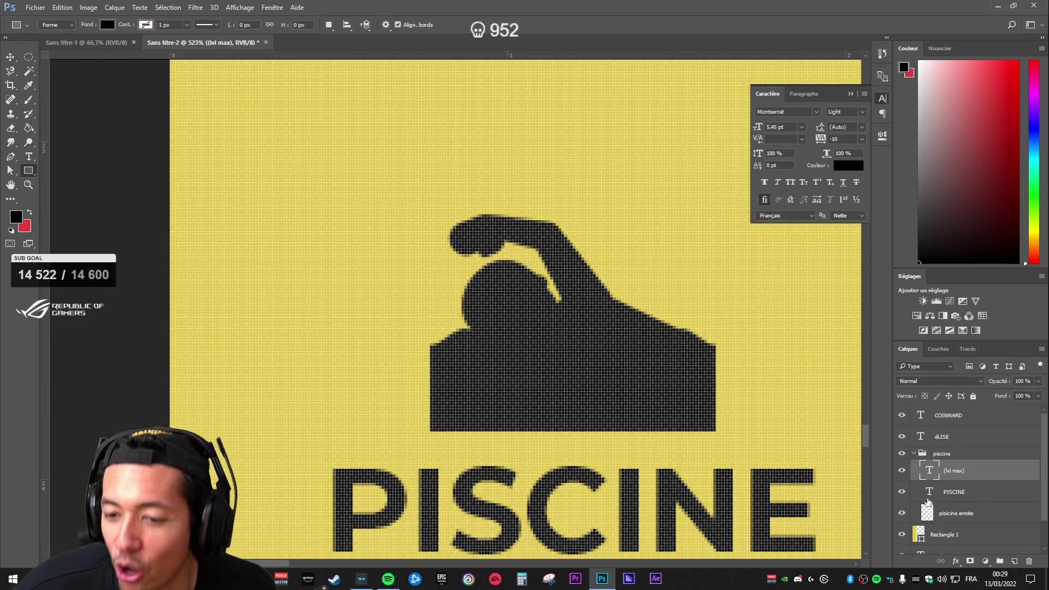
click(964, 510)
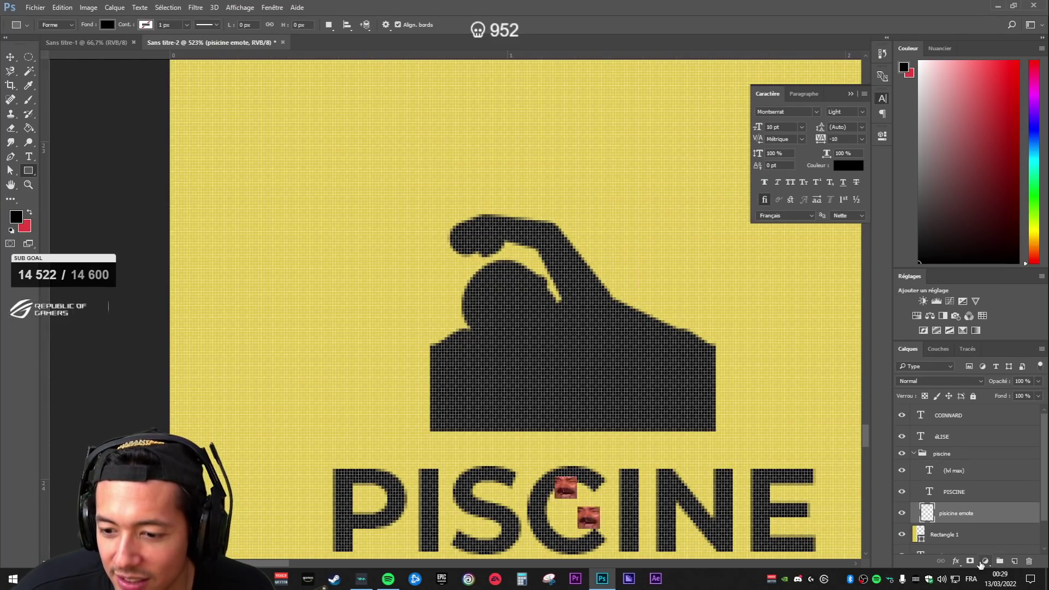
key(b)
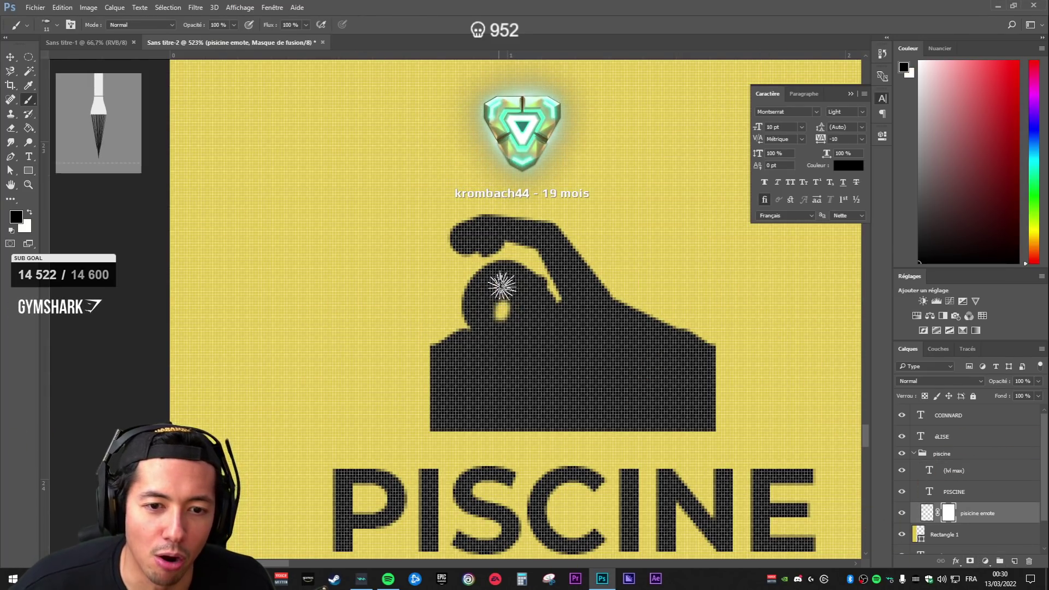
scroll(679, 413, down, 4)
scroll(659, 410, up, 4)
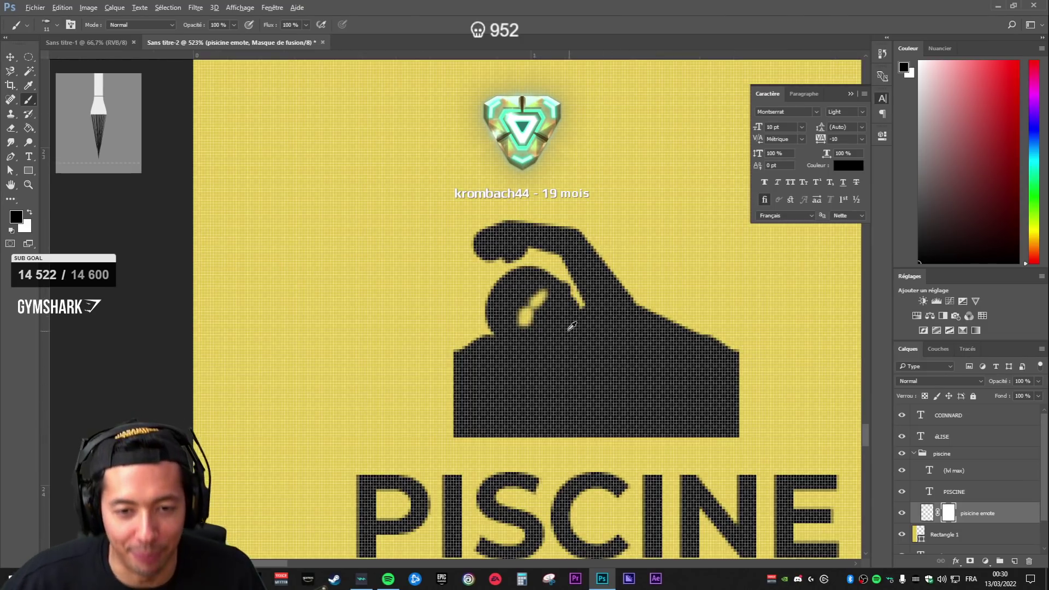
drag(538, 340, 567, 306)
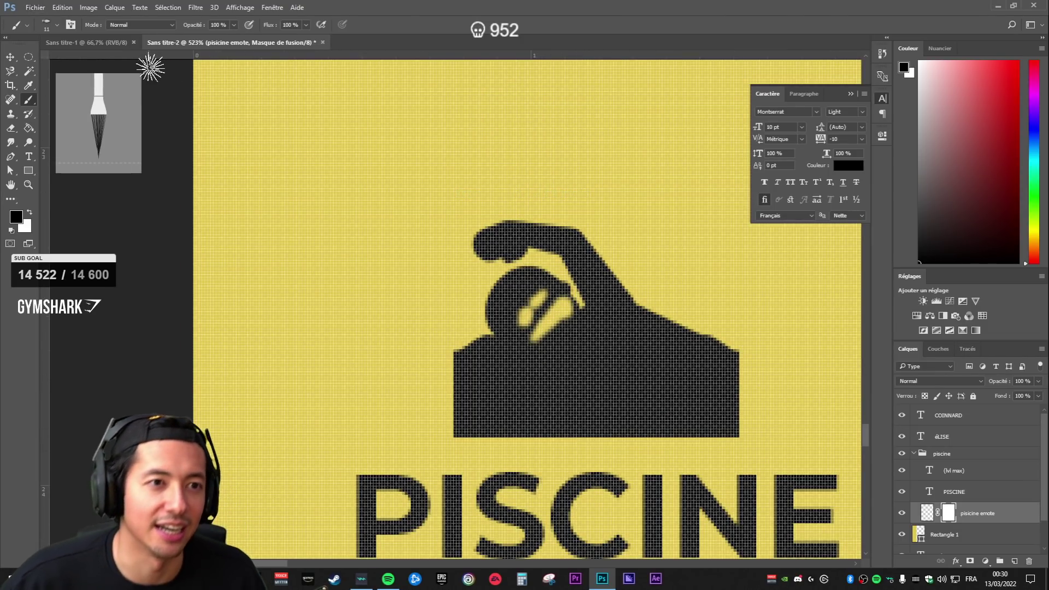
- Switch to a hard round brush tip and paint over the yellow marks on the head
right_click(558, 302)
click(588, 397)
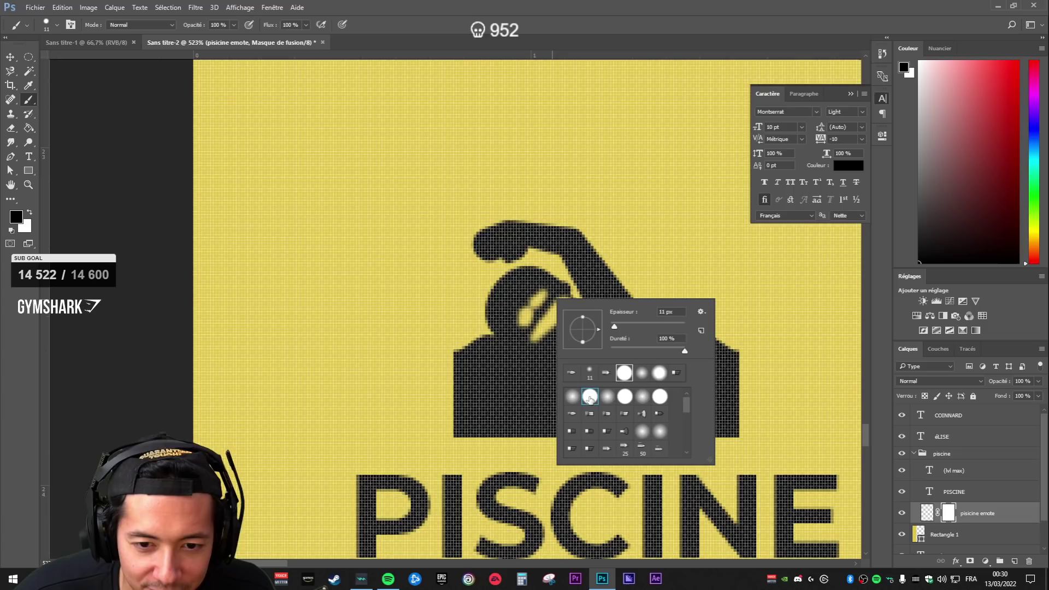
click(988, 493)
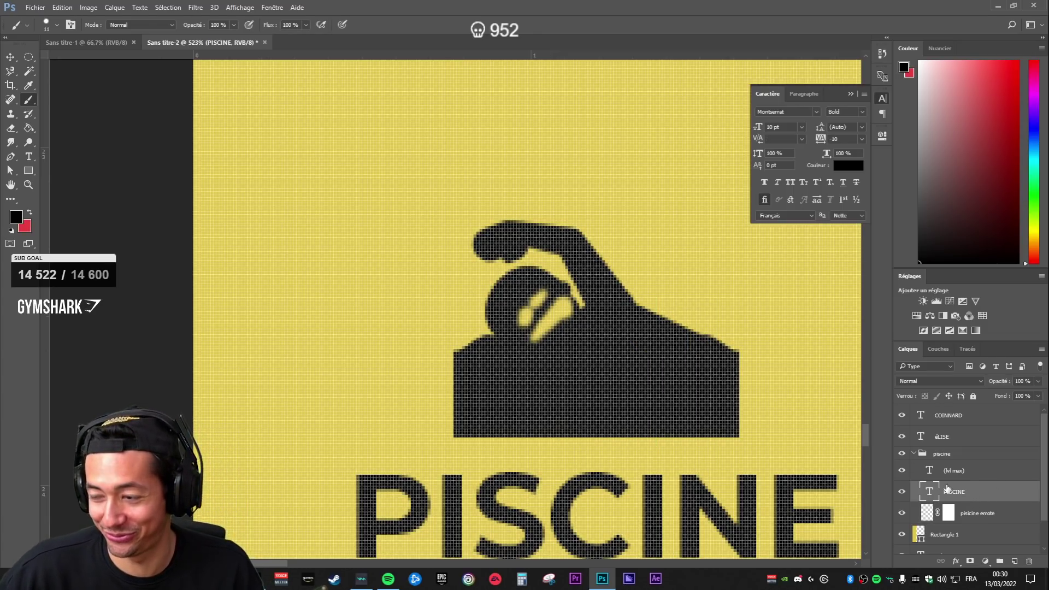
drag(571, 298, 533, 325)
click(523, 319)
scroll(505, 322, up, 5)
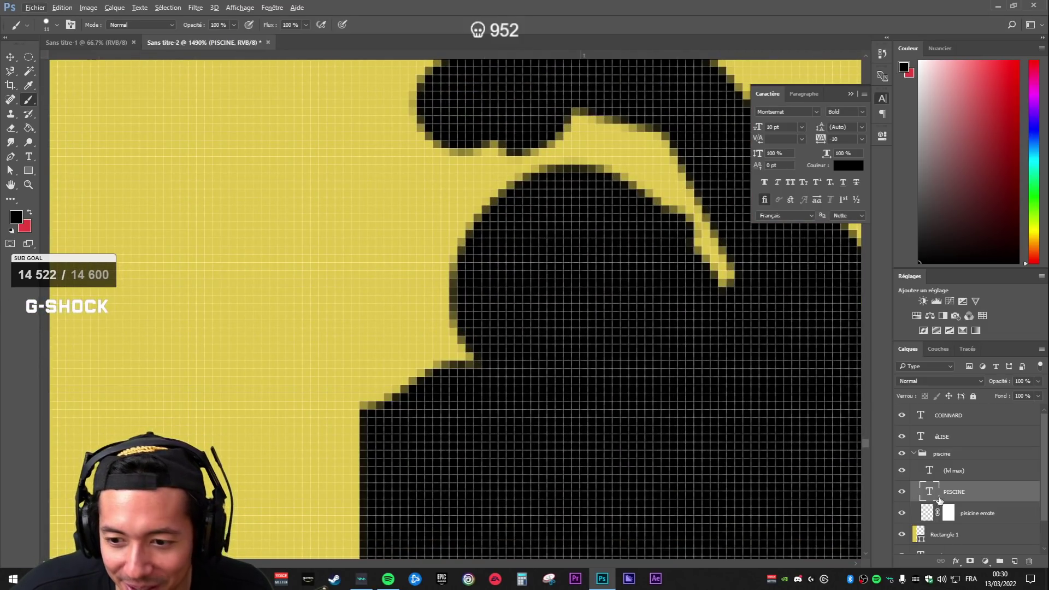
- Target the swimmer icon's mask and set the brush size to 6 px
click(956, 515)
right_click(586, 276)
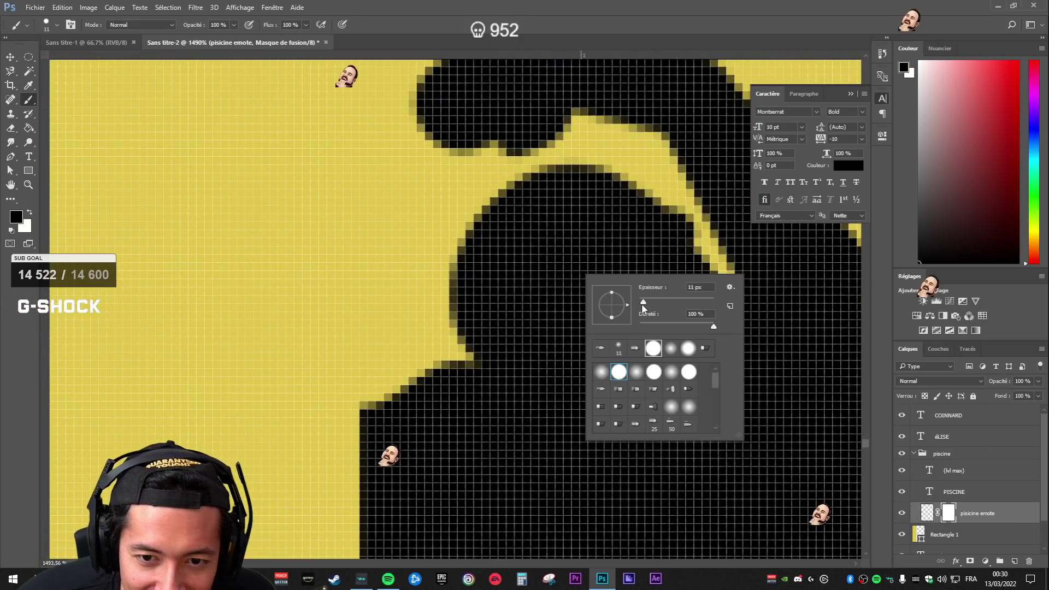
click(699, 287)
text(6)
key(Return)
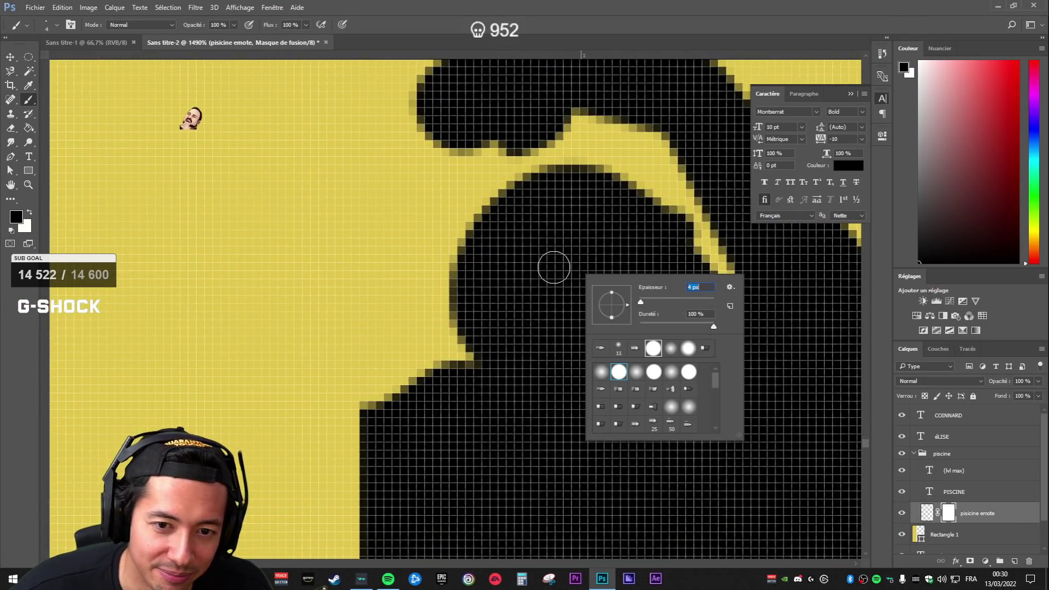
key(Return)
scroll(723, 399, down, 5)
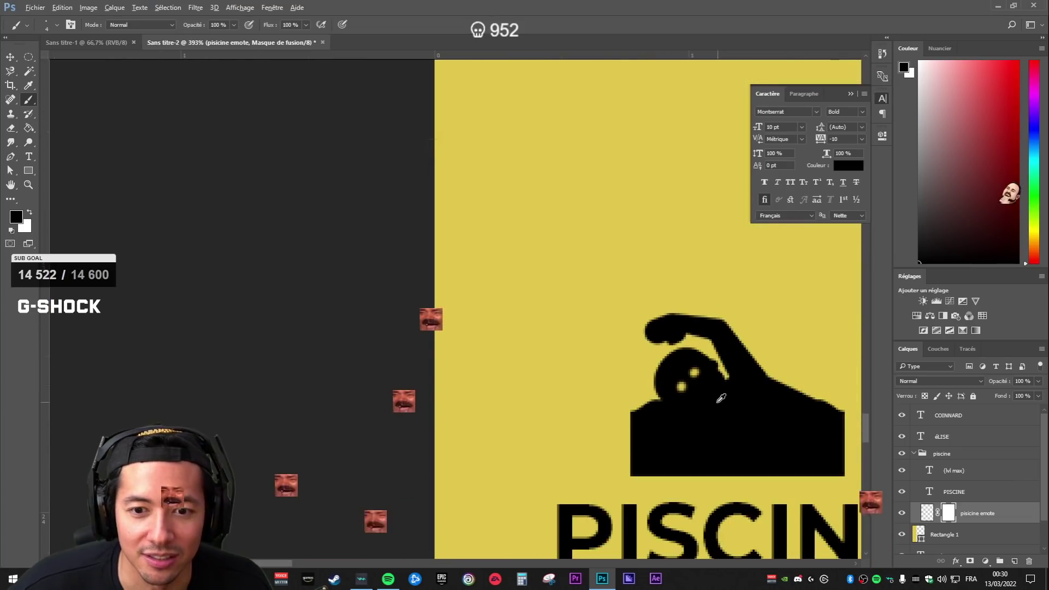
scroll(722, 400, down, 3)
scroll(733, 416, up, 3)
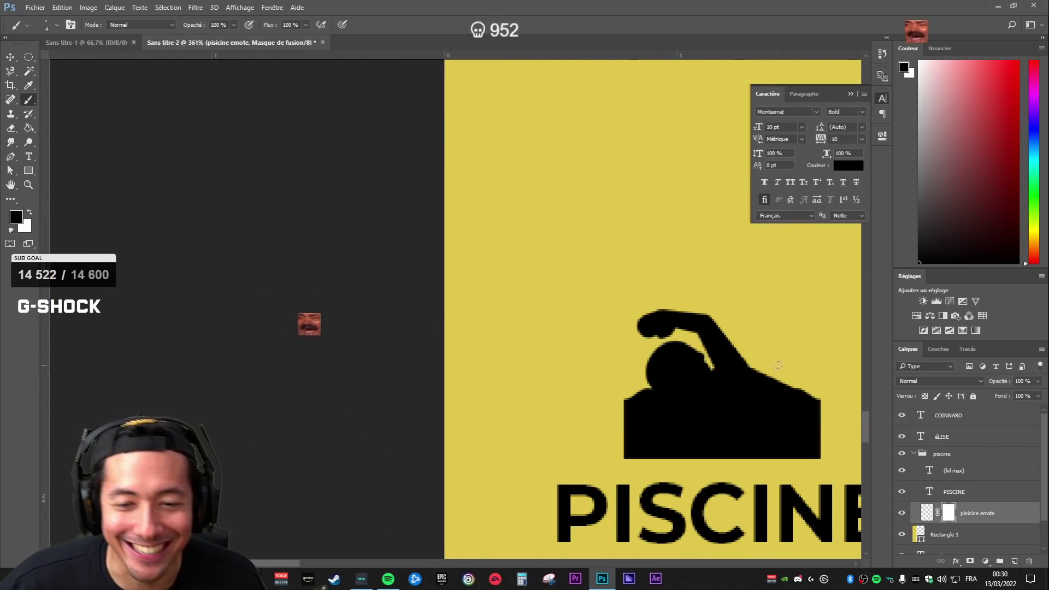
scroll(678, 391, down, 2)
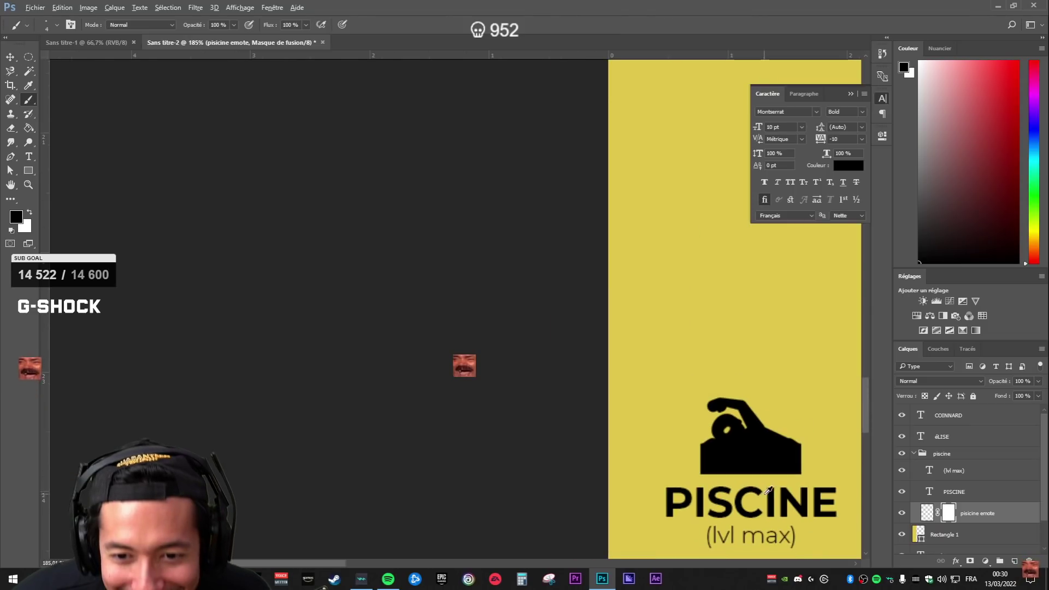
scroll(761, 450, down, 3)
scroll(760, 450, down, 5)
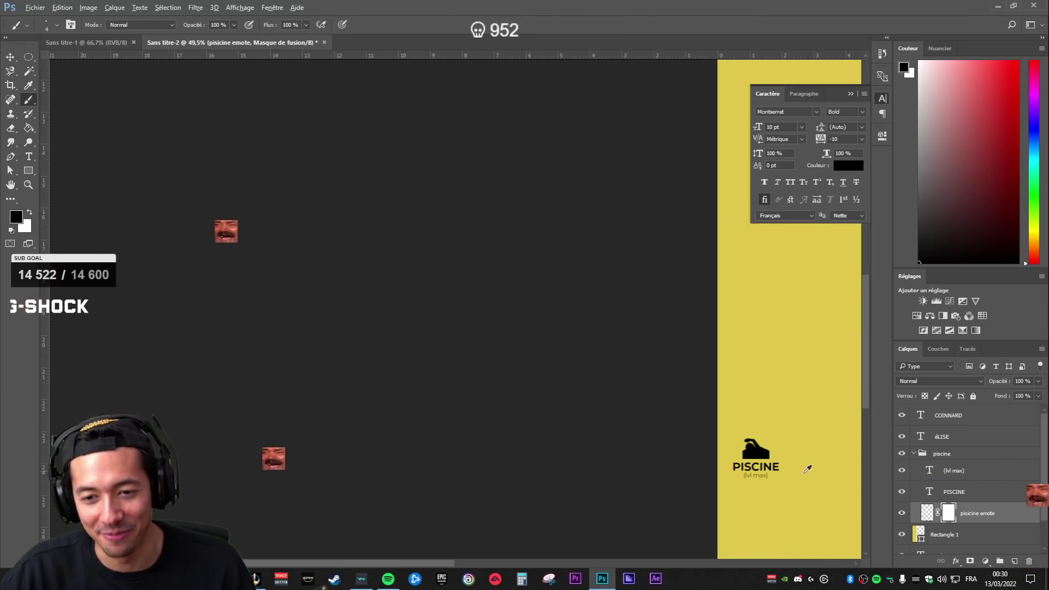
scroll(309, 448, up, 10)
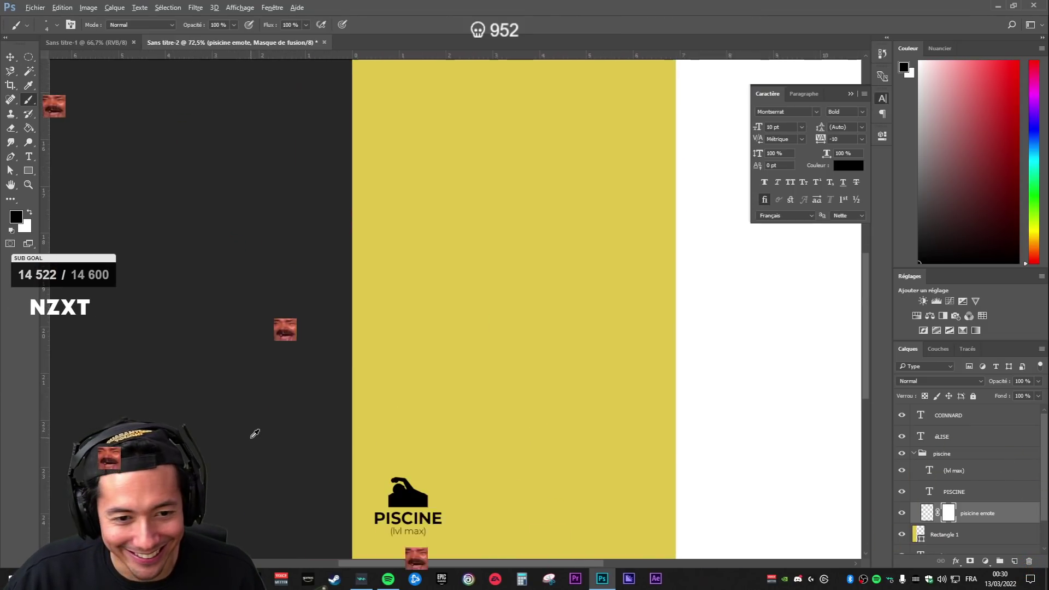
scroll(605, 339, down, 4)
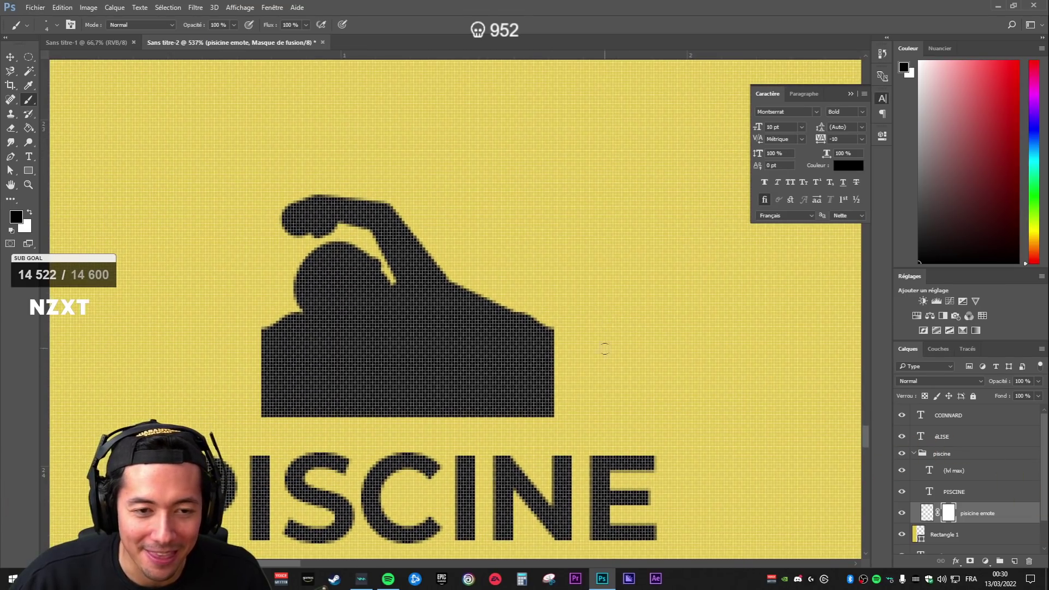
scroll(640, 392, down, 3)
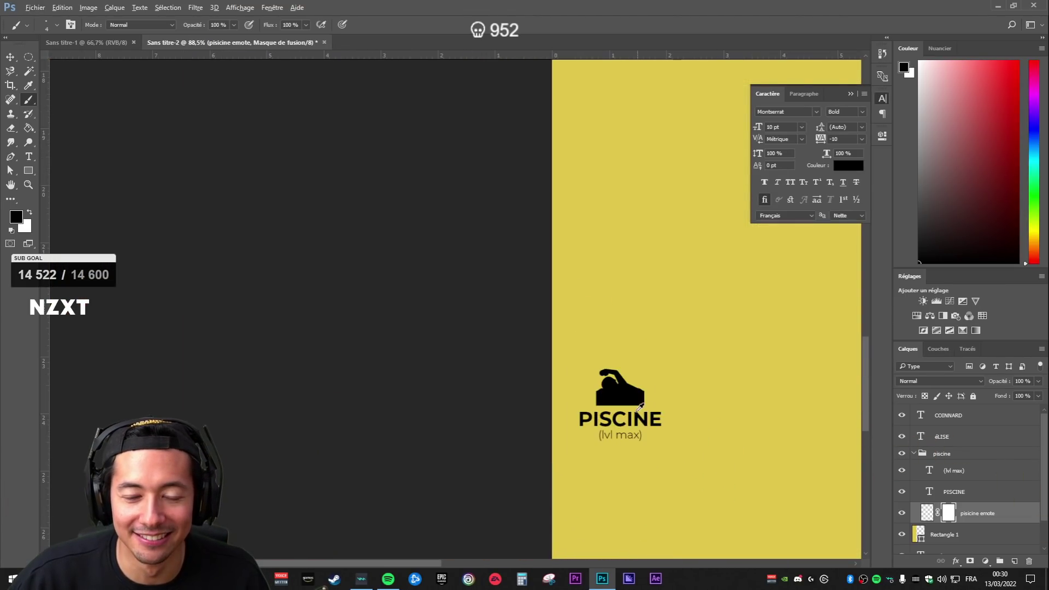
scroll(673, 398, down, 5)
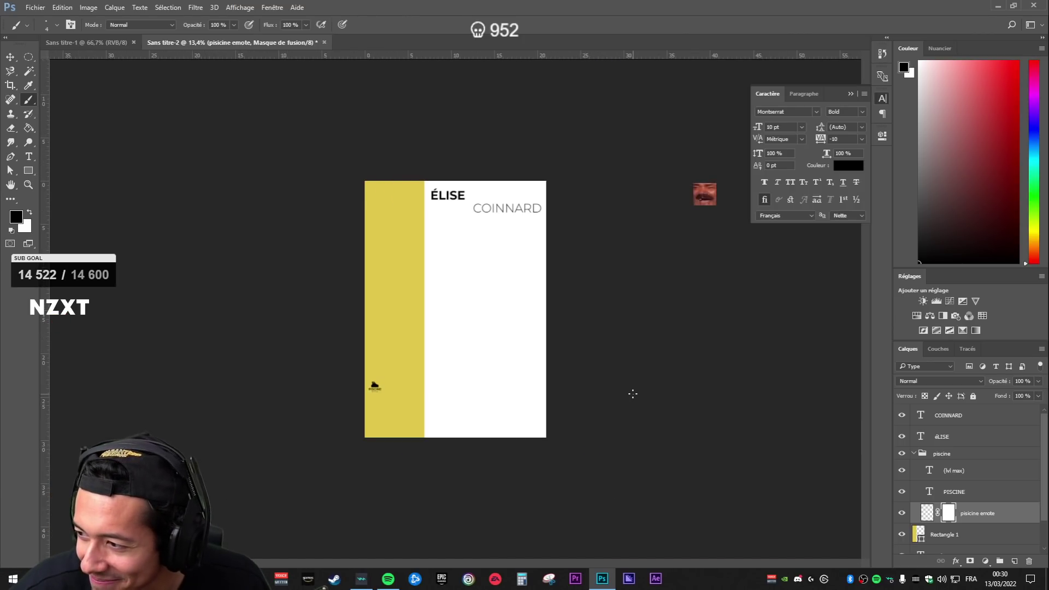
scroll(341, 382, up, 7)
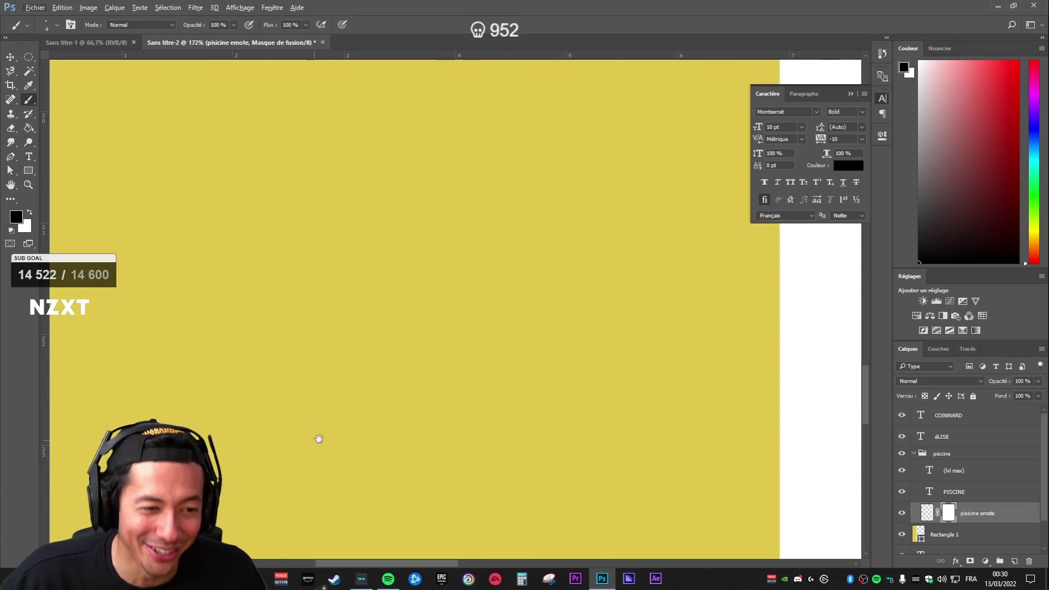
drag(311, 440, 454, 344)
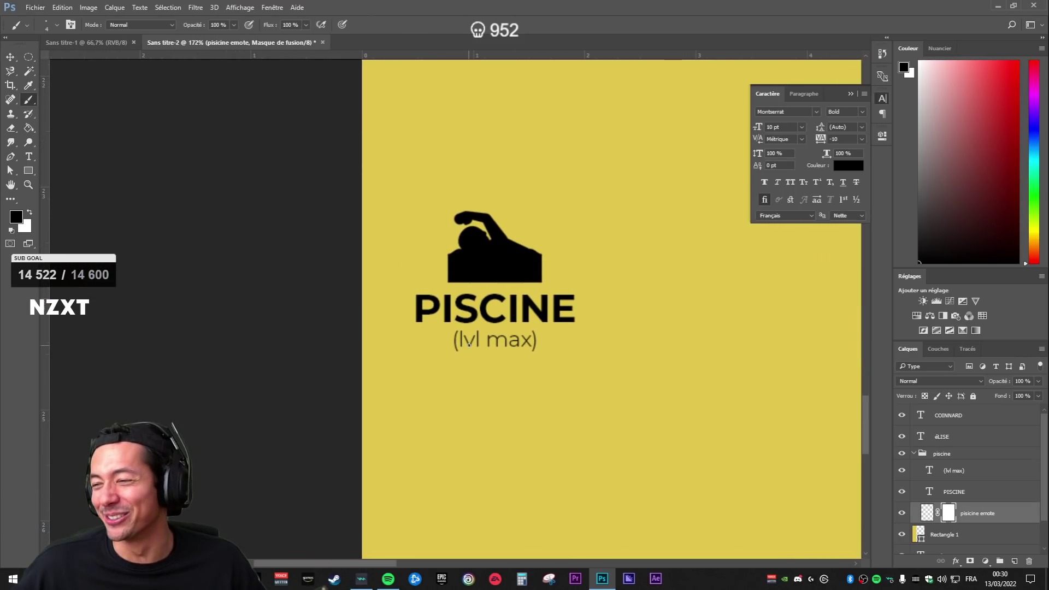
scroll(622, 437, down, 7)
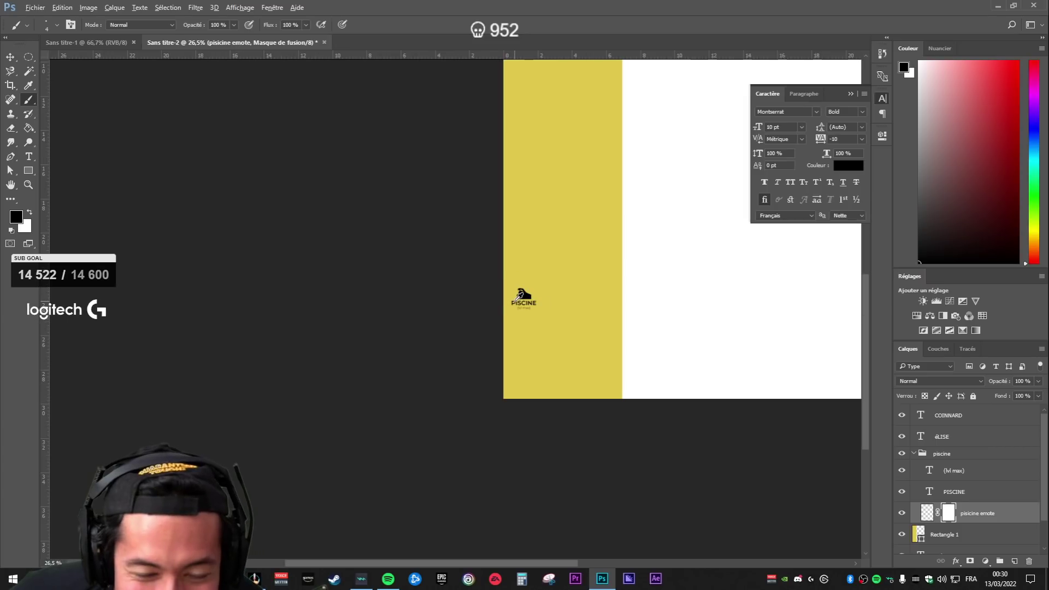
scroll(449, 275, up, 3)
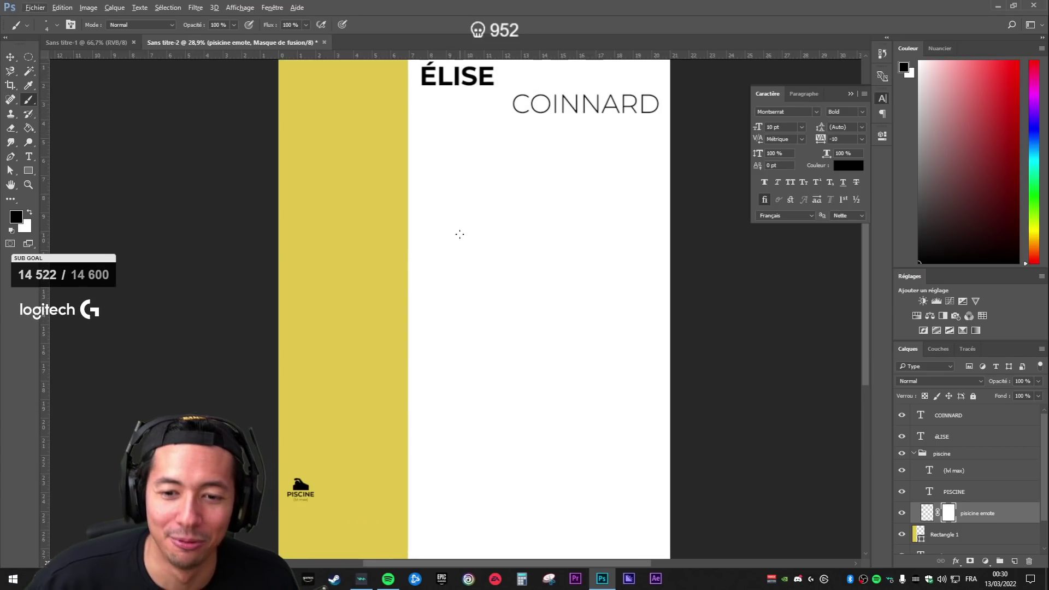
- Add a paragraph text box under the name with the pasted education lines, left-aligned at 14 pt
click(949, 444)
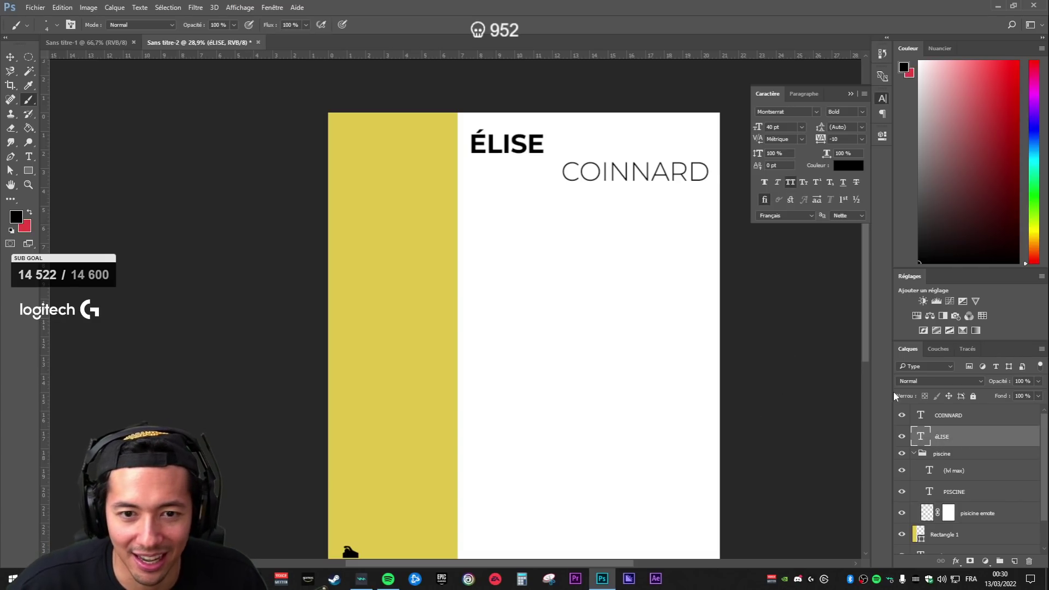
click(965, 468)
key(t)
mouse_move(469, 235)
mouse_down()
mouse_move(691, 375)
mouse_move(701, 337)
mouse_up()
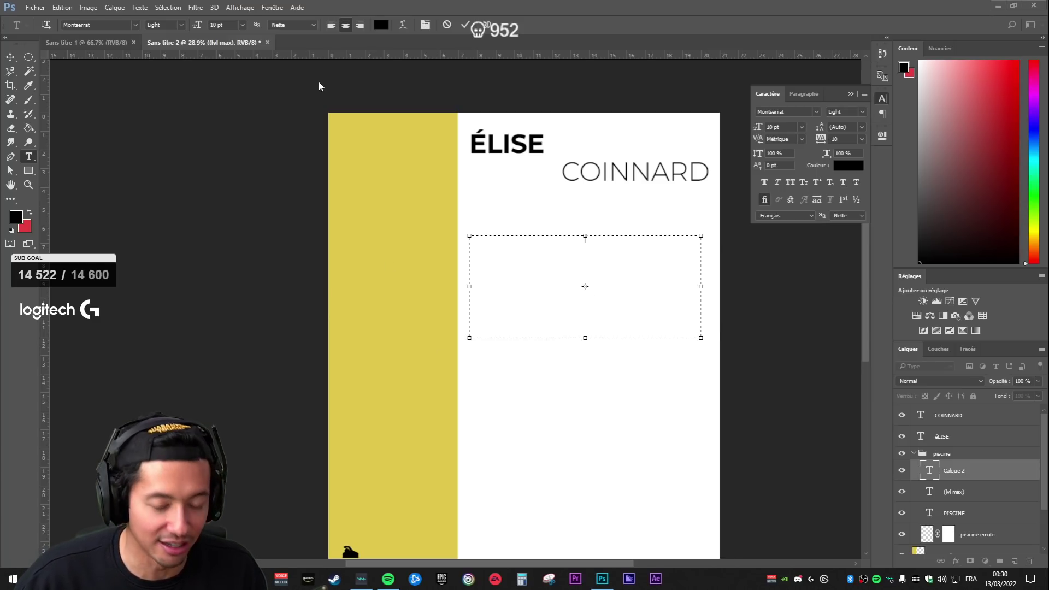
text(2021 : Formation de décoratrice d'intérieur à distance 2017-2021 (L3) : licence Mathématiques à l'université de Nantes 2017 : BAC S SVT à Gabriel Deshayes, St Gildas Des Bois)
key(ctrl+a)
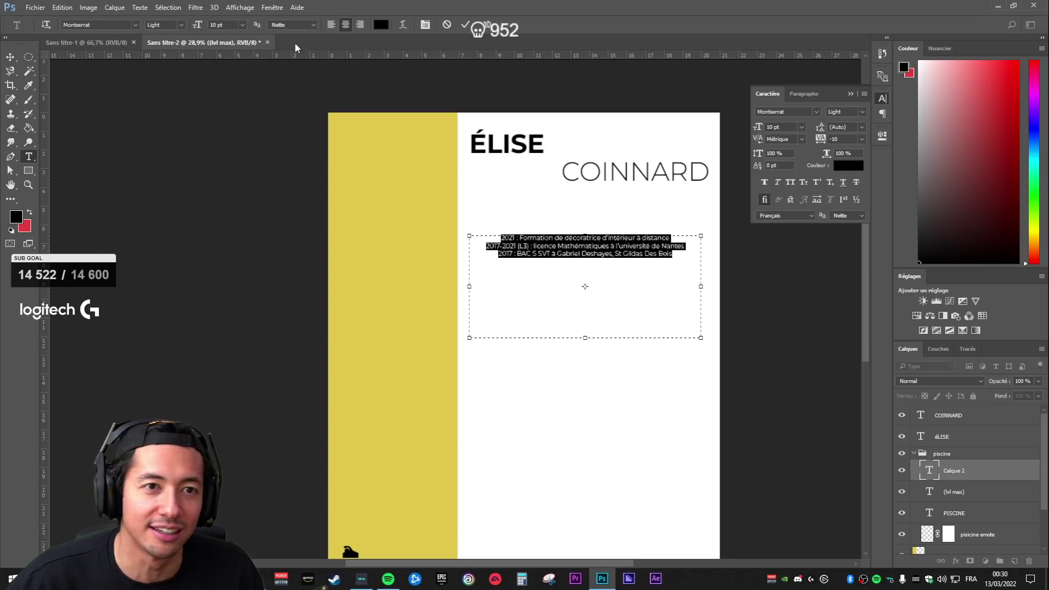
click(331, 24)
click(242, 25)
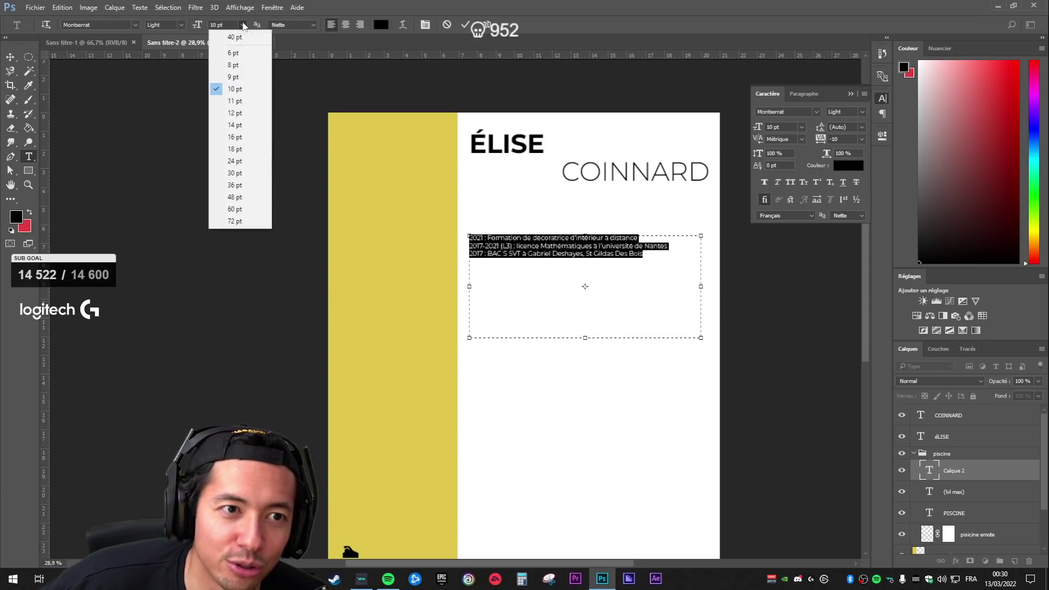
click(235, 125)
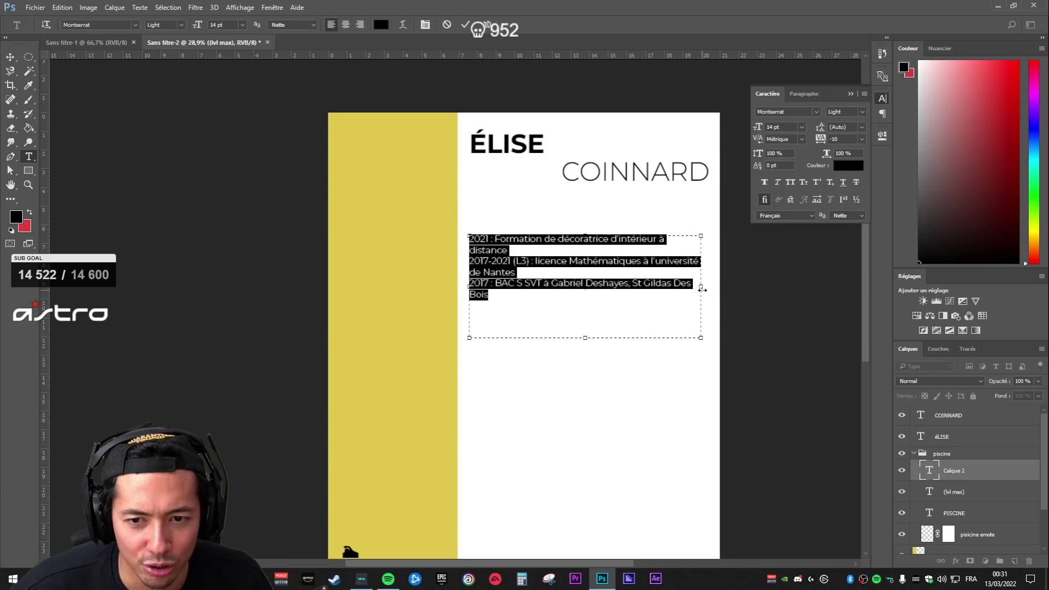
drag(703, 289, 710, 289)
click(524, 295)
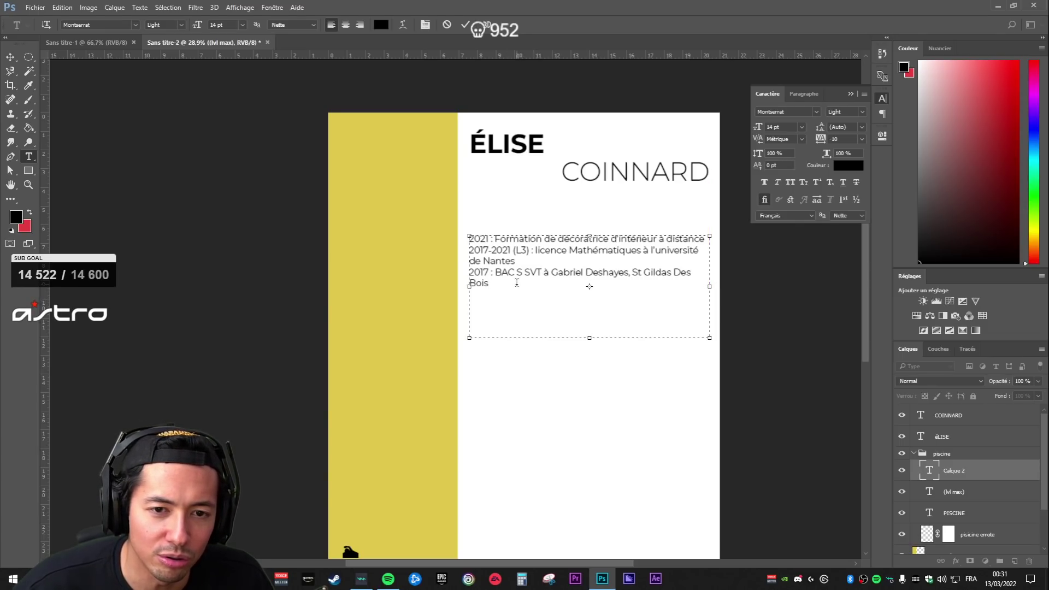
- Try a Bold weight on the education text, then settle on Light
key(ctrl+a)
click(174, 25)
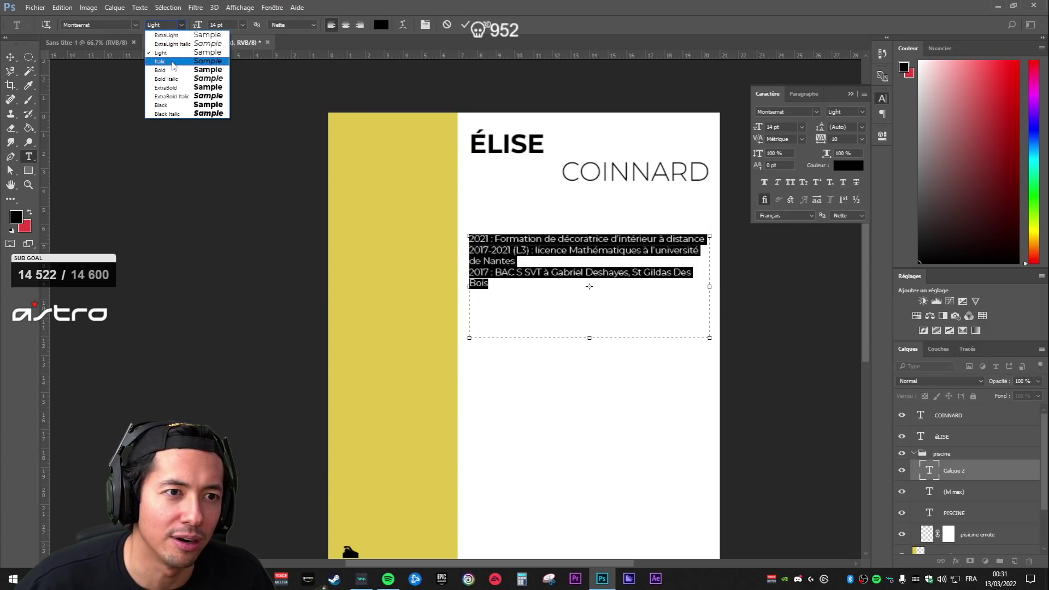
click(172, 70)
click(548, 310)
key(ctrl+a)
click(174, 26)
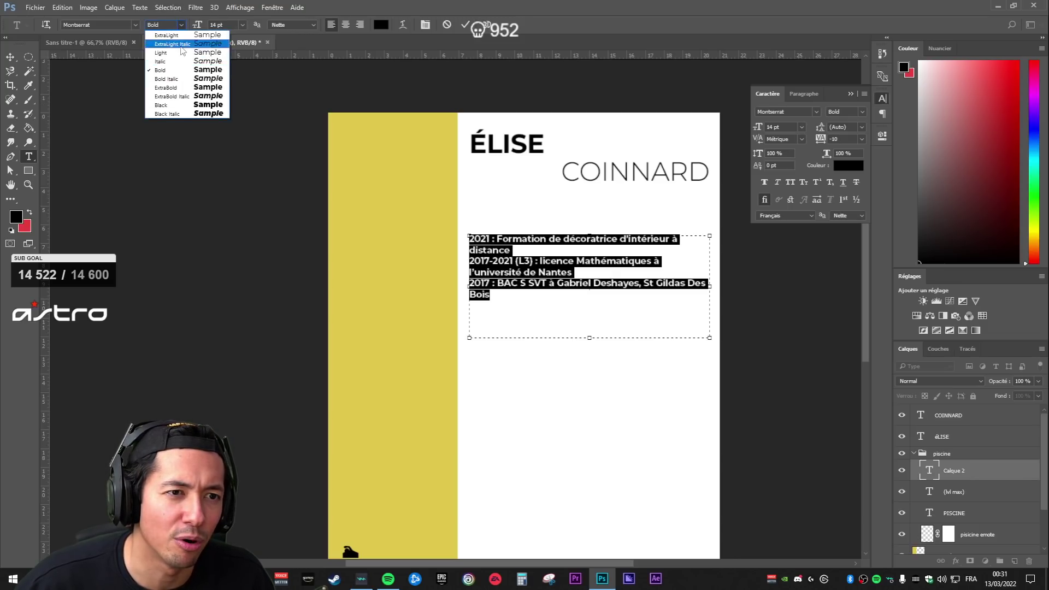
click(164, 54)
click(485, 293)
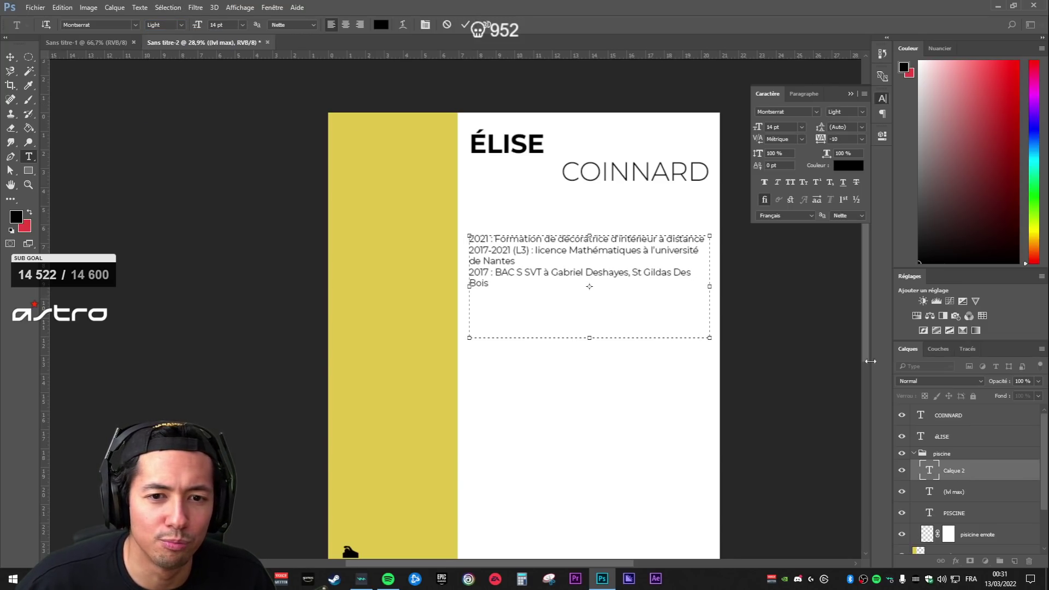
click(964, 458)
- Move the education text layer out of the piscine group
click(952, 445)
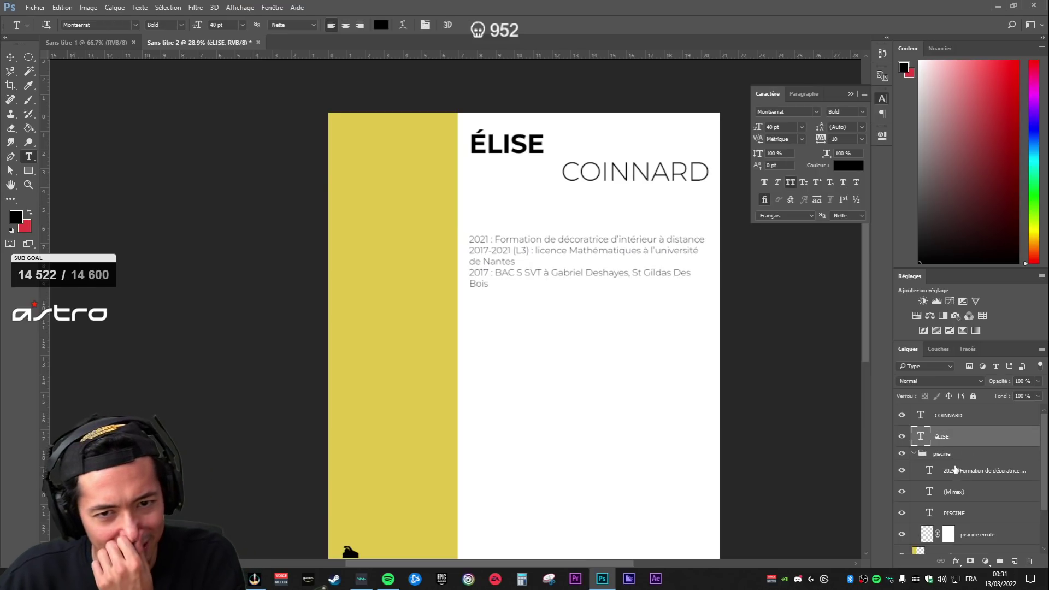
double_click(930, 470)
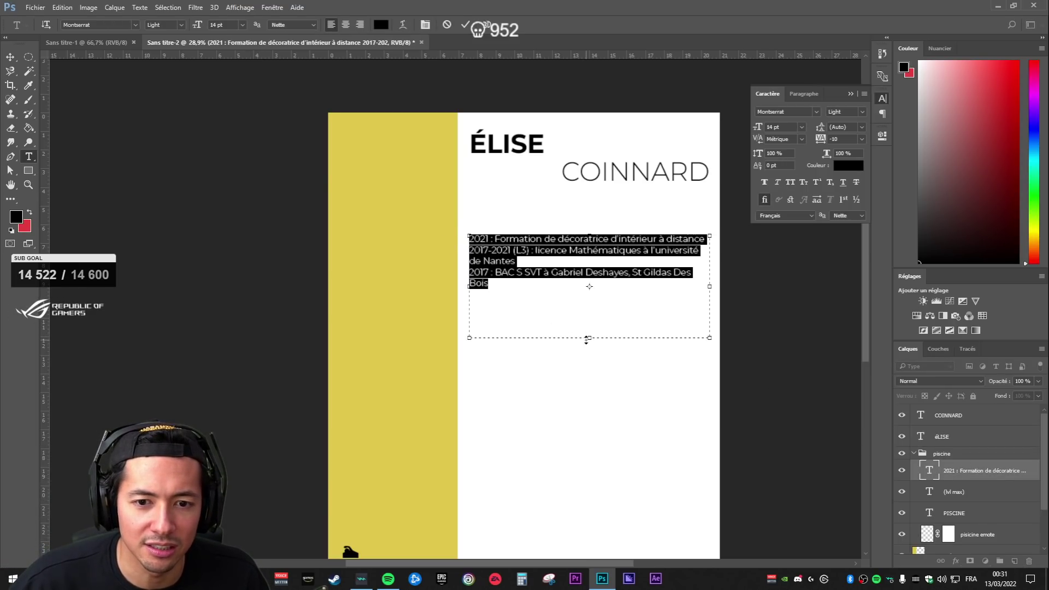
click(960, 469)
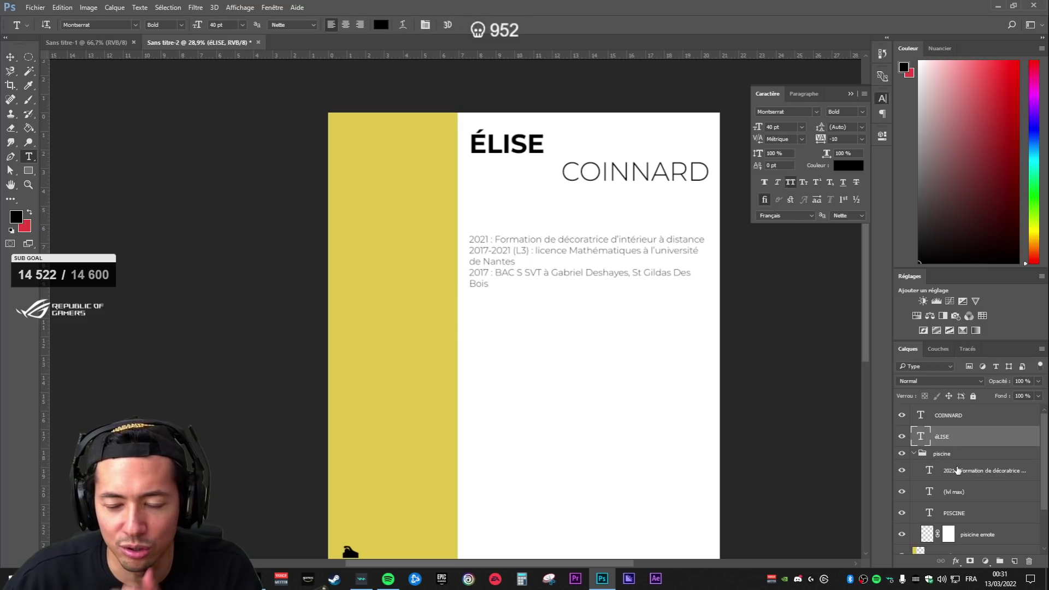
drag(959, 469, 918, 462)
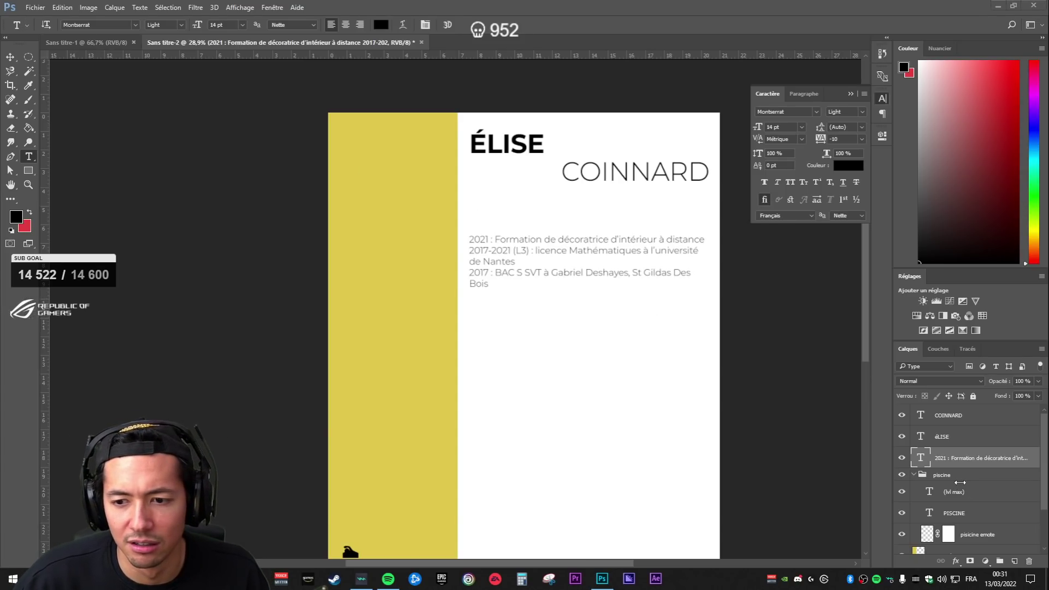
- Duplicate the education layer, paste the 2022–2020 job lines into the copy, and reposition both blocks
key(ctrl+j)
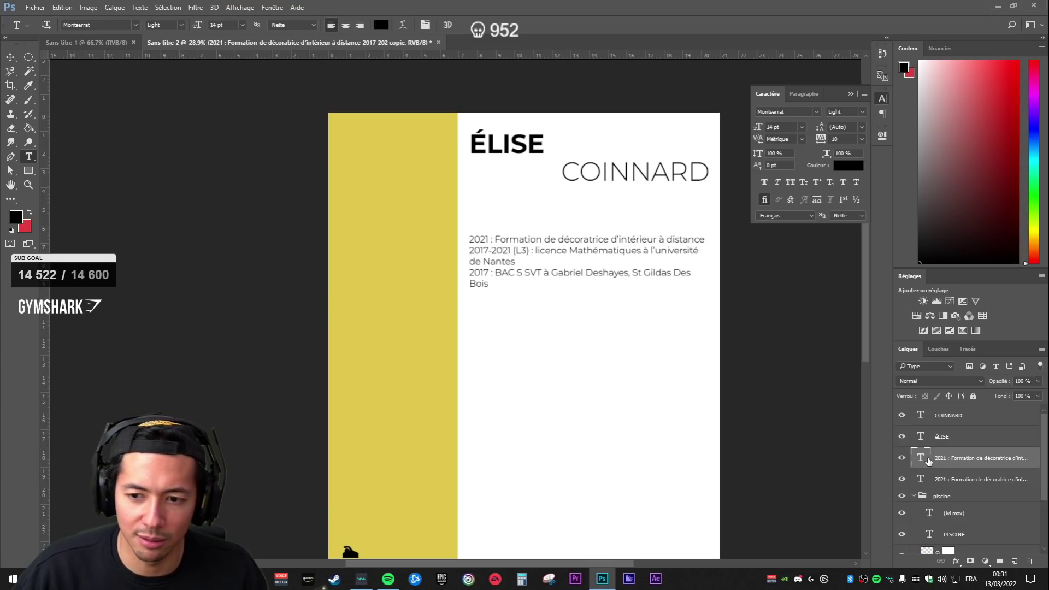
double_click(929, 462)
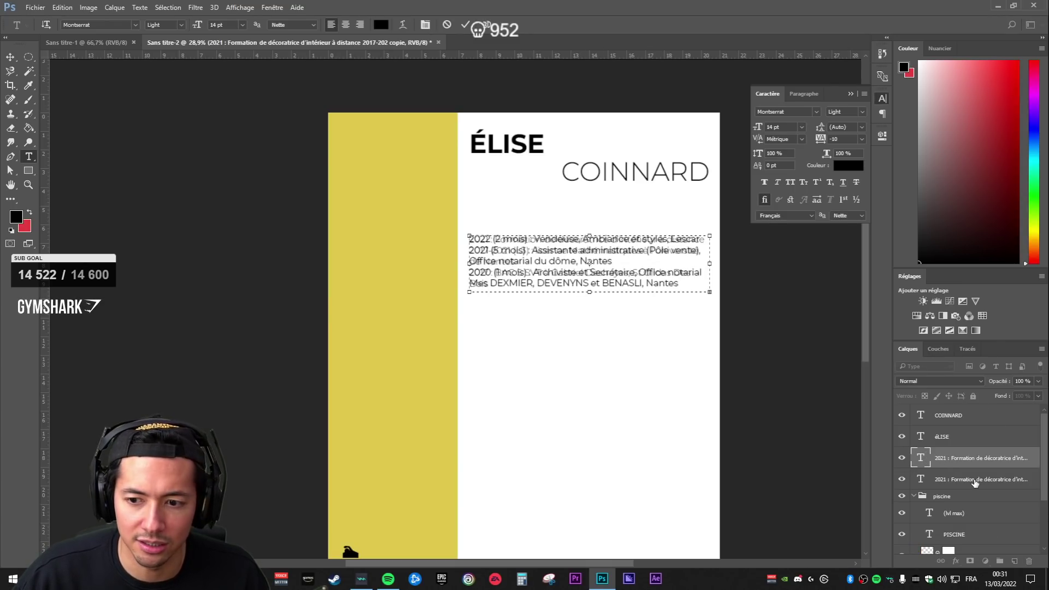
key(ctrl+Return)
drag(614, 275, 653, 339)
key(alt+bracketleft)
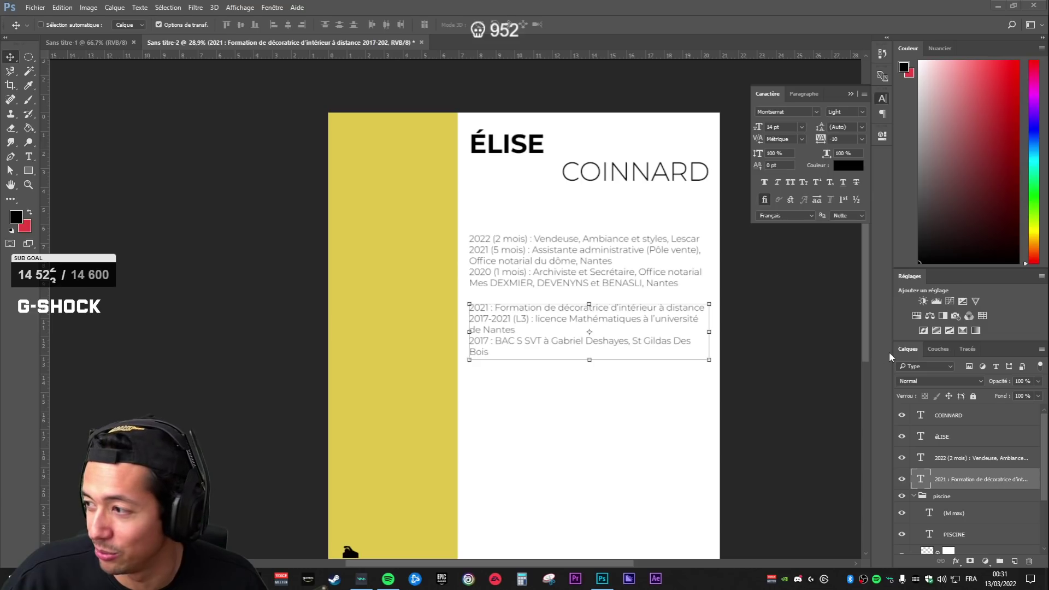
click(956, 462)
click(950, 444)
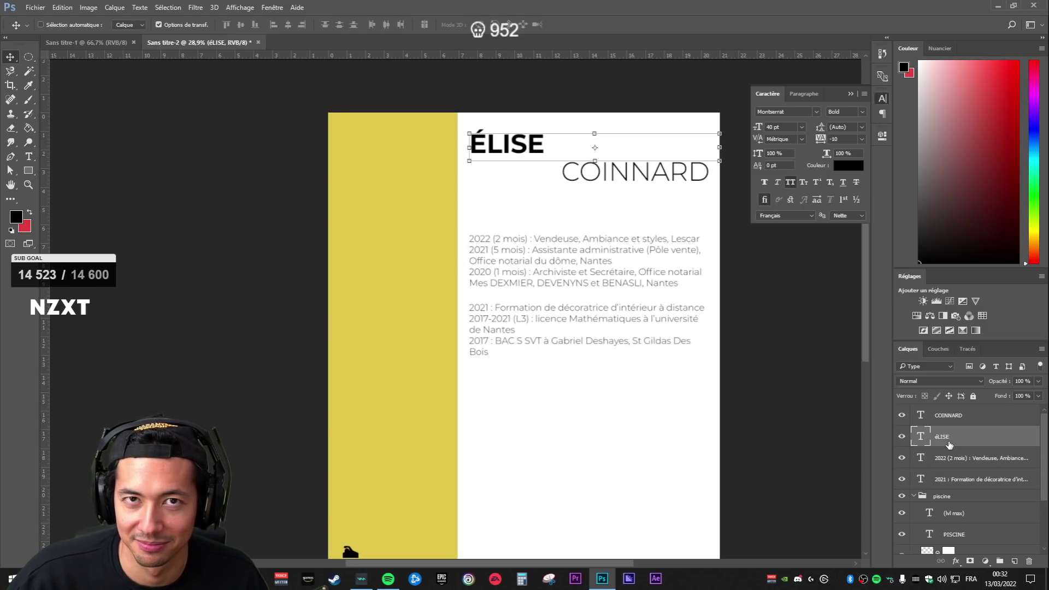
click(956, 462)
click(966, 485)
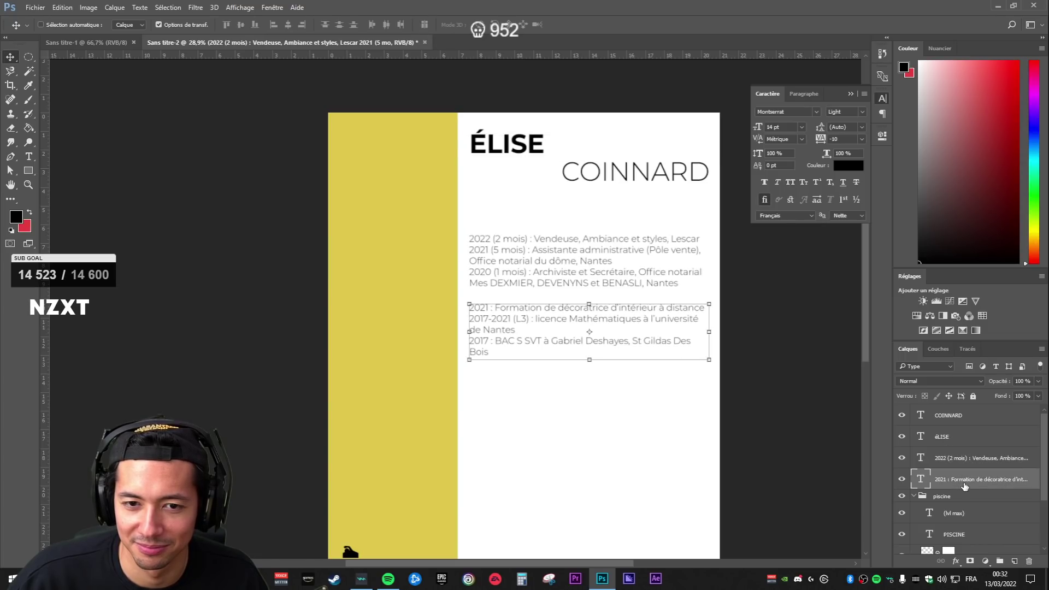
click(954, 462)
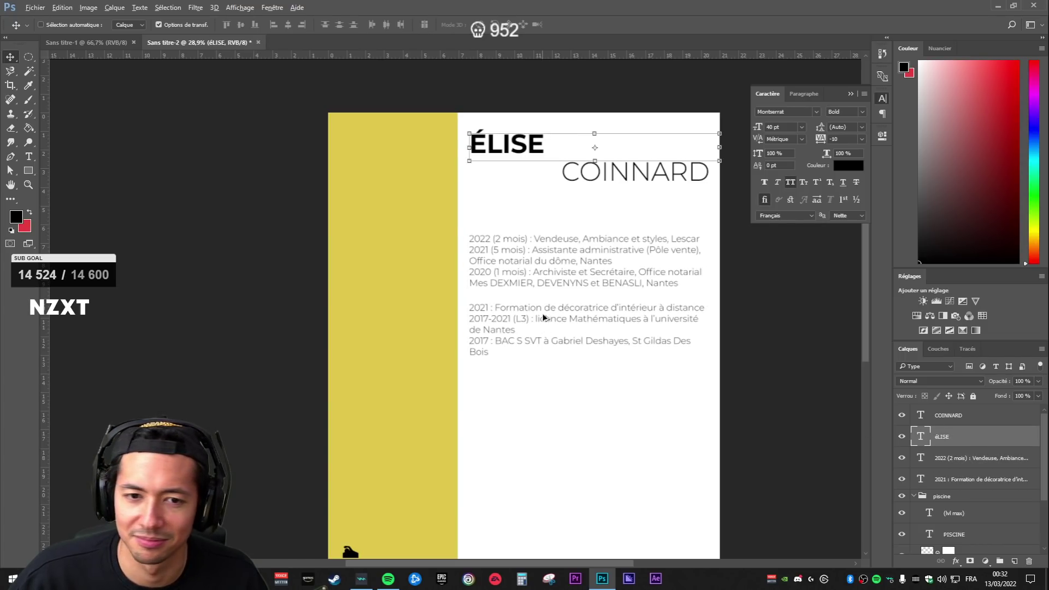
scroll(543, 317, up, 1)
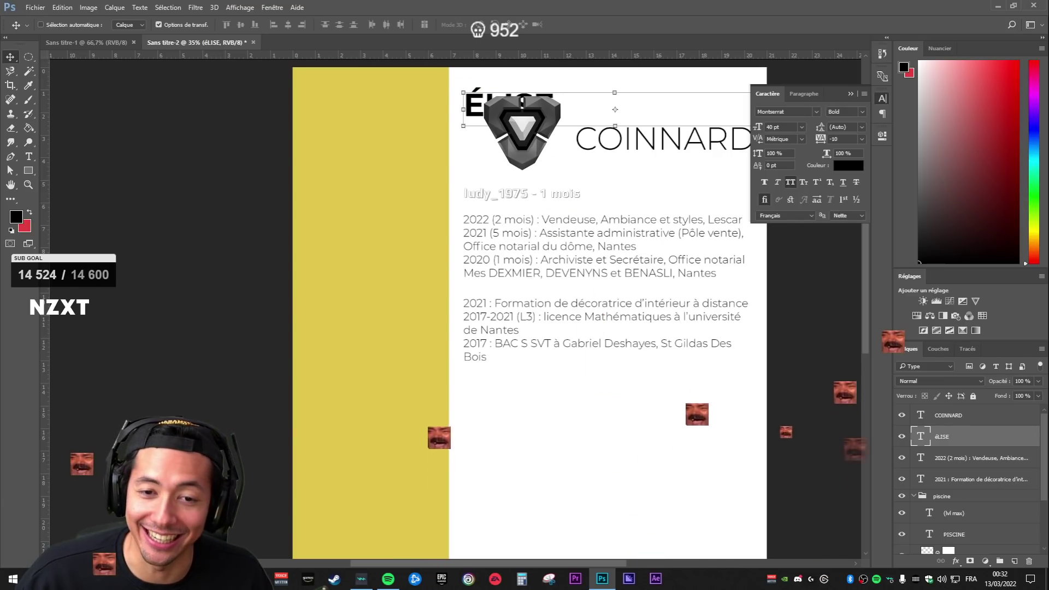
click(962, 459)
key(b)
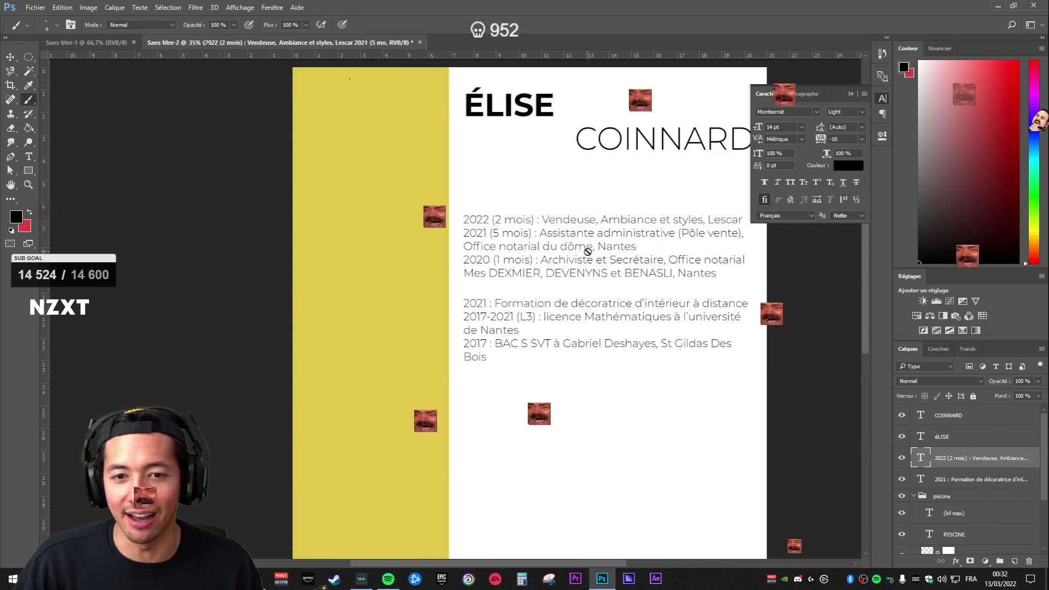
click(985, 440)
scroll(475, 332, down, 6)
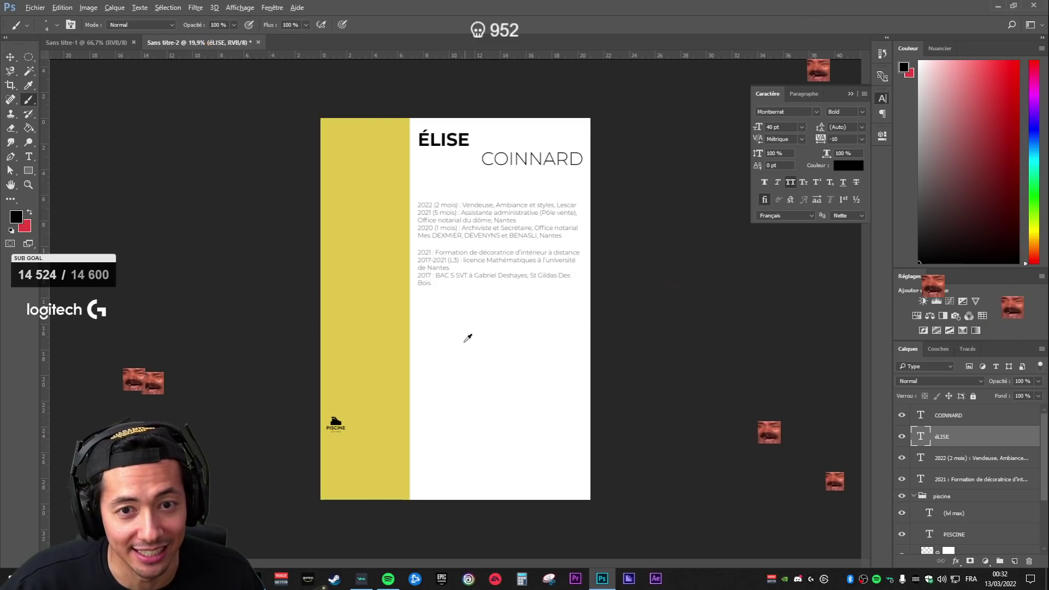
scroll(475, 328, up, 3)
double_click(923, 439)
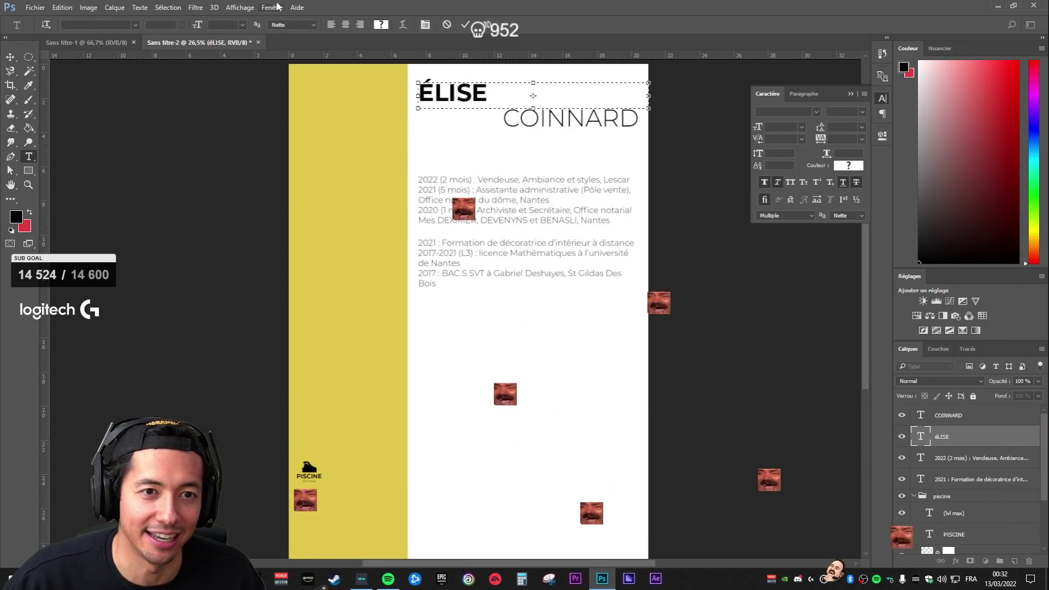
click(988, 459)
click(947, 422)
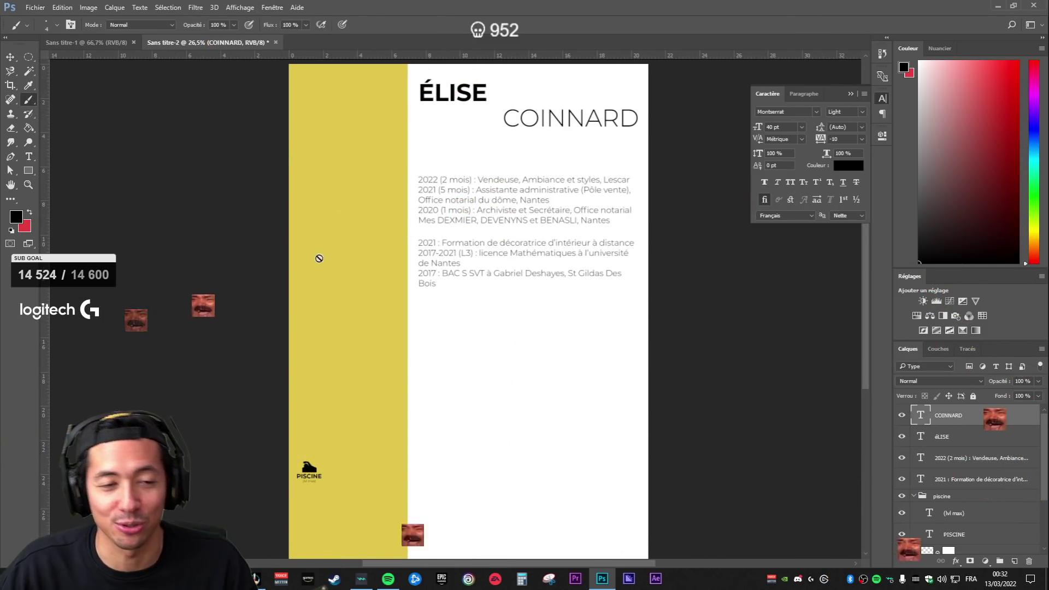
scroll(307, 248, up, 2)
drag(438, 197, 558, 339)
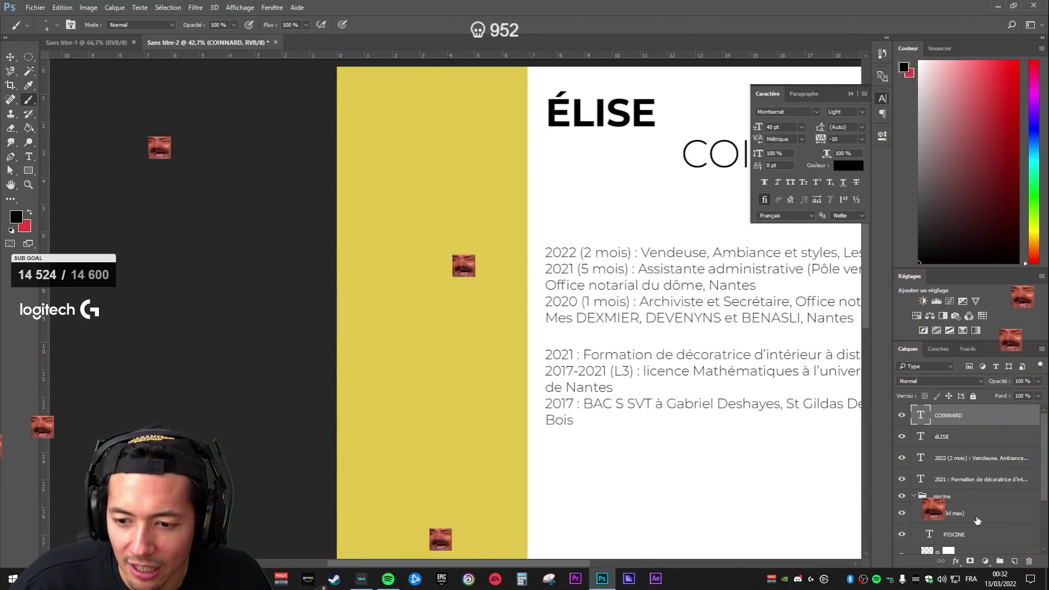
scroll(968, 464, down, 3)
click(954, 437)
click(968, 501)
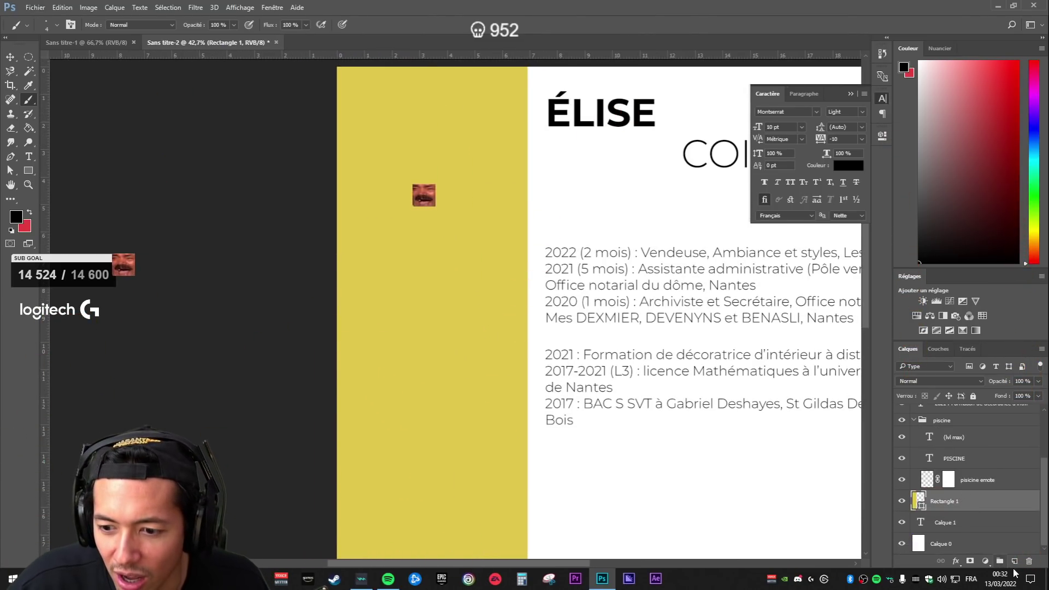
- Draw a black circle at the top of the yellow sidebar with the Ellipse tool
click(28, 171)
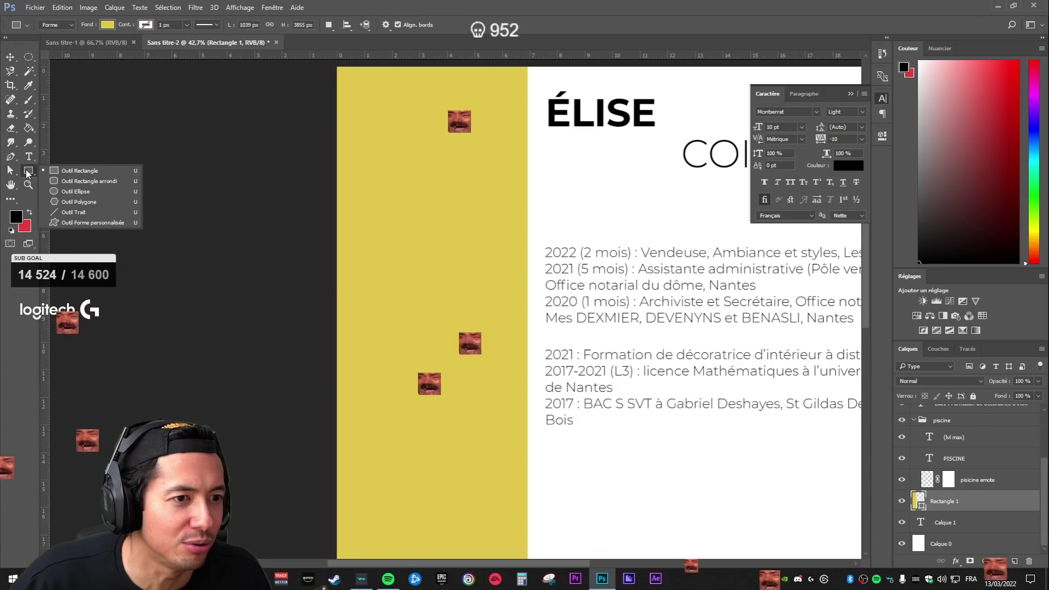
click(76, 191)
drag(371, 94, 499, 229)
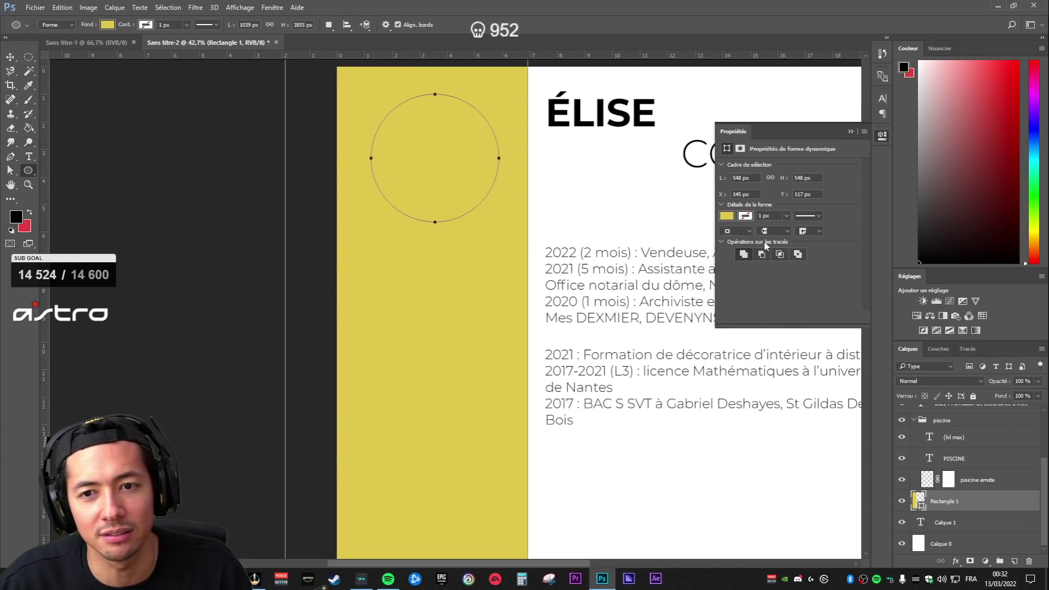
click(726, 215)
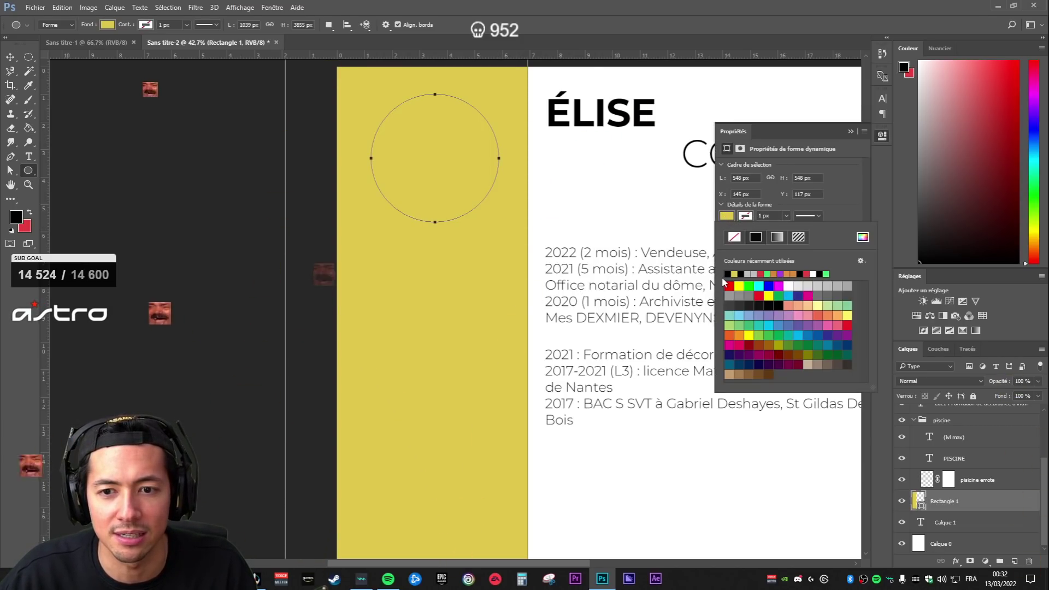
click(728, 274)
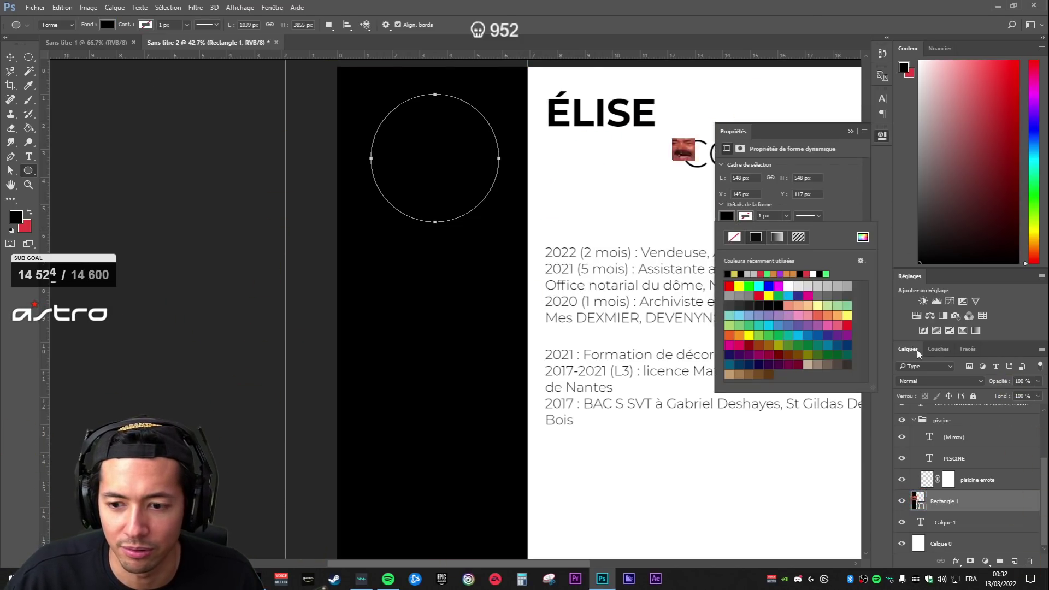
key(Escape)
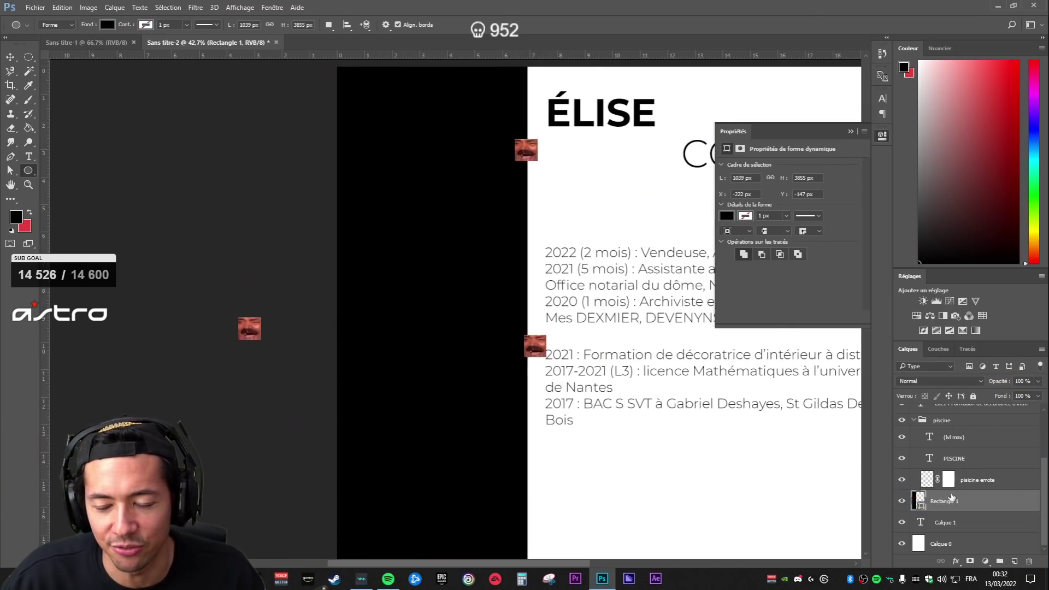
key(ctrl+z)
click(945, 522)
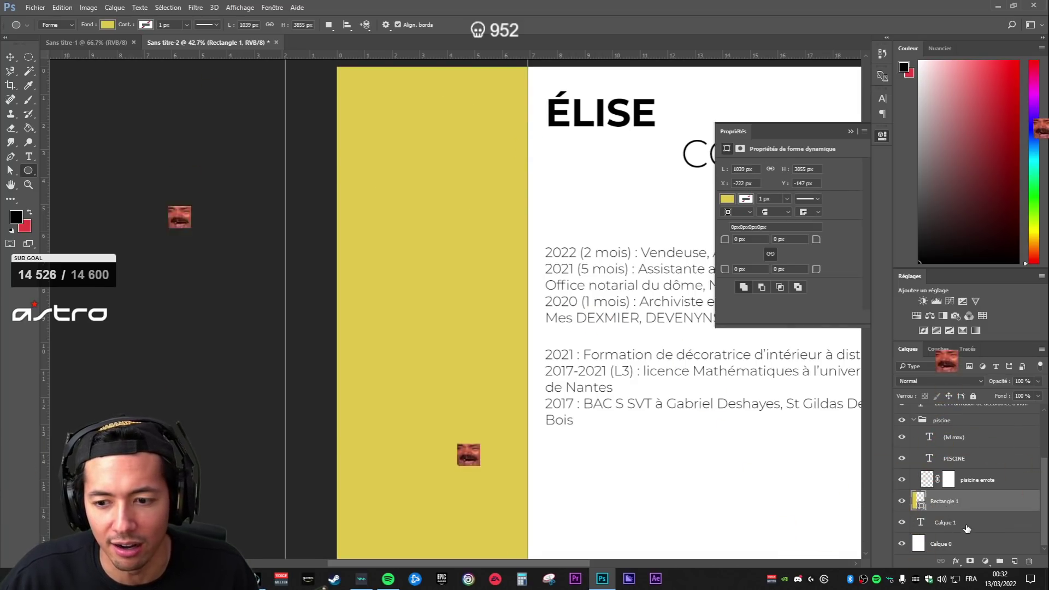
drag(367, 108, 495, 244)
key(v)
drag(464, 156, 463, 143)
- Move the circle layer above the sidebar layer and rename it 'photo ici'
double_click(919, 522)
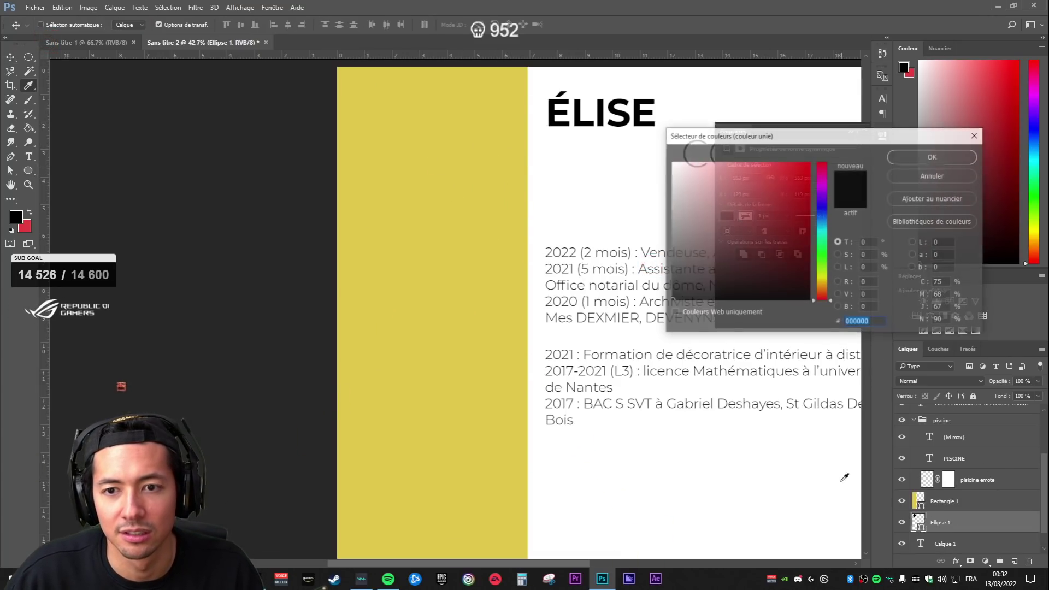
click(939, 174)
drag(941, 523, 960, 502)
double_click(940, 502)
text(photo ici)
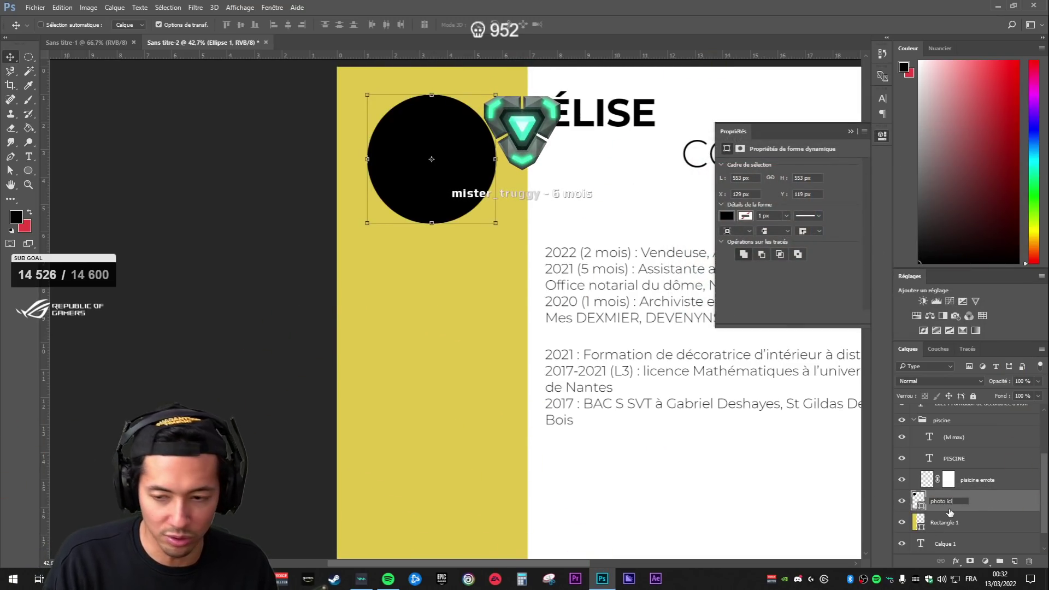
click(972, 481)
- Place the portrait photo above the photo ici circle and clip it into the round frame, face centred
scroll(607, 364, down, 3)
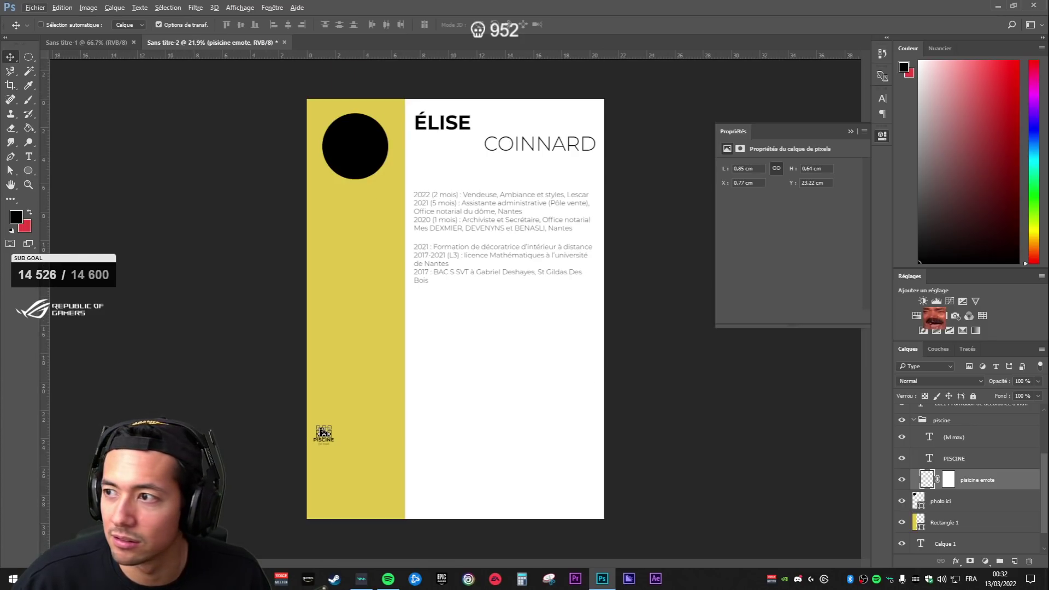
drag(0, 250, 426, 235)
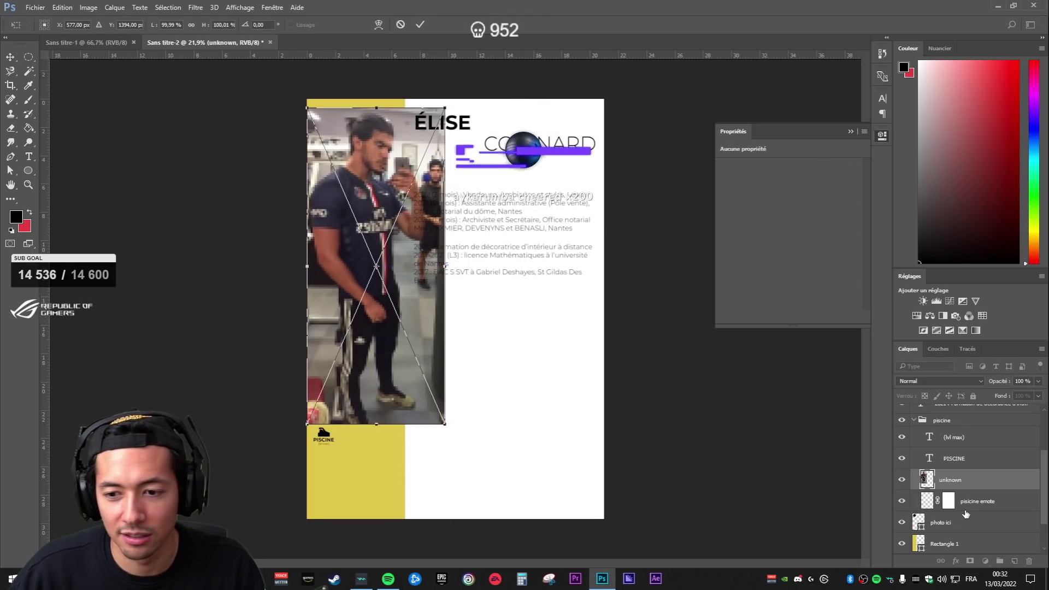
key(Return)
drag(951, 480, 972, 519)
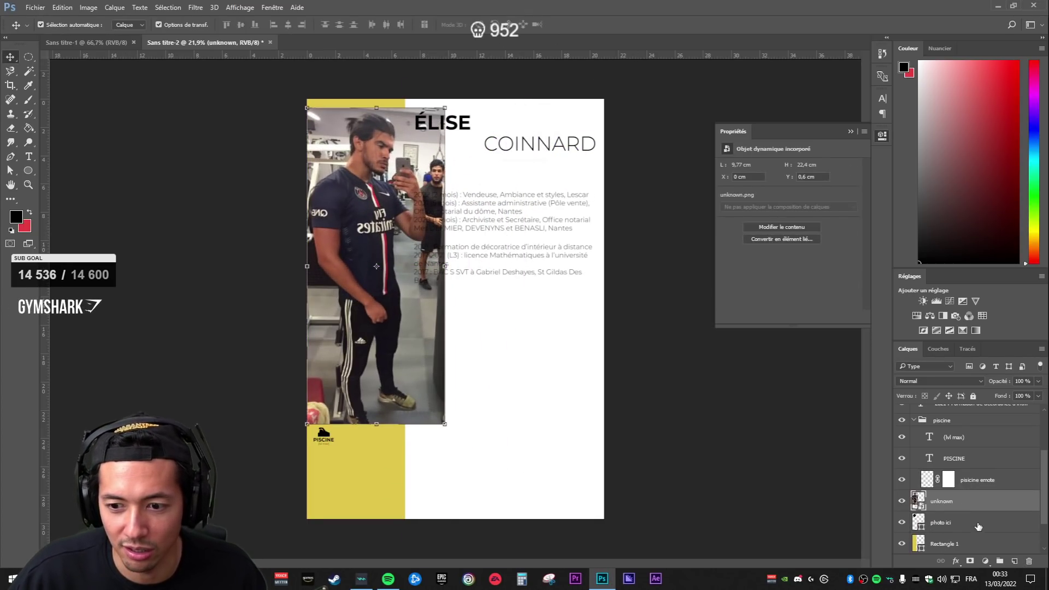
alt+click(971, 512)
drag(396, 193, 368, 209)
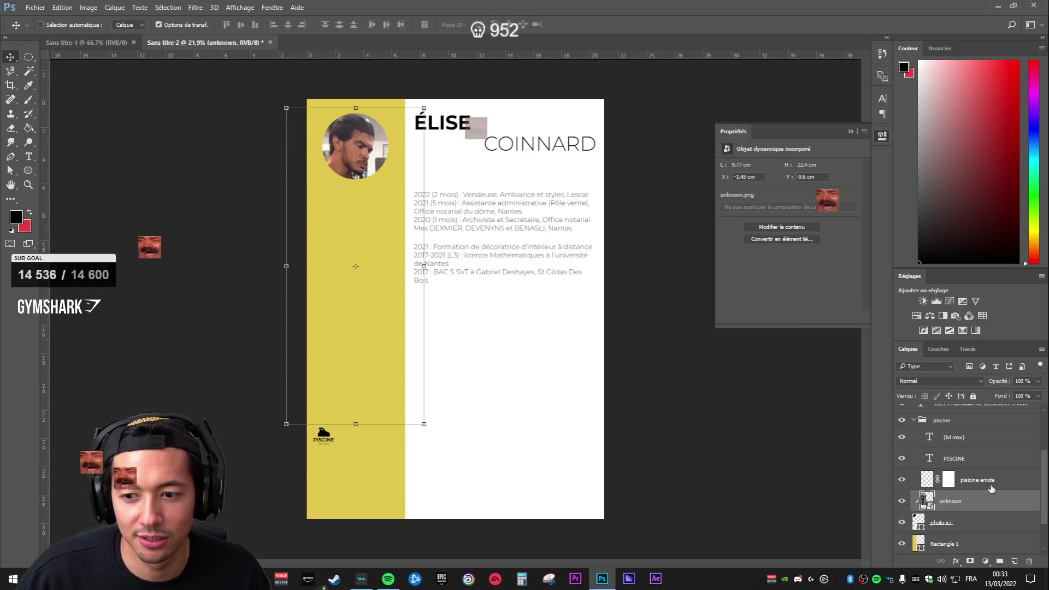
- Shrink the 2022 experience text block slightly with Free Transform
scroll(420, 196, up, 3)
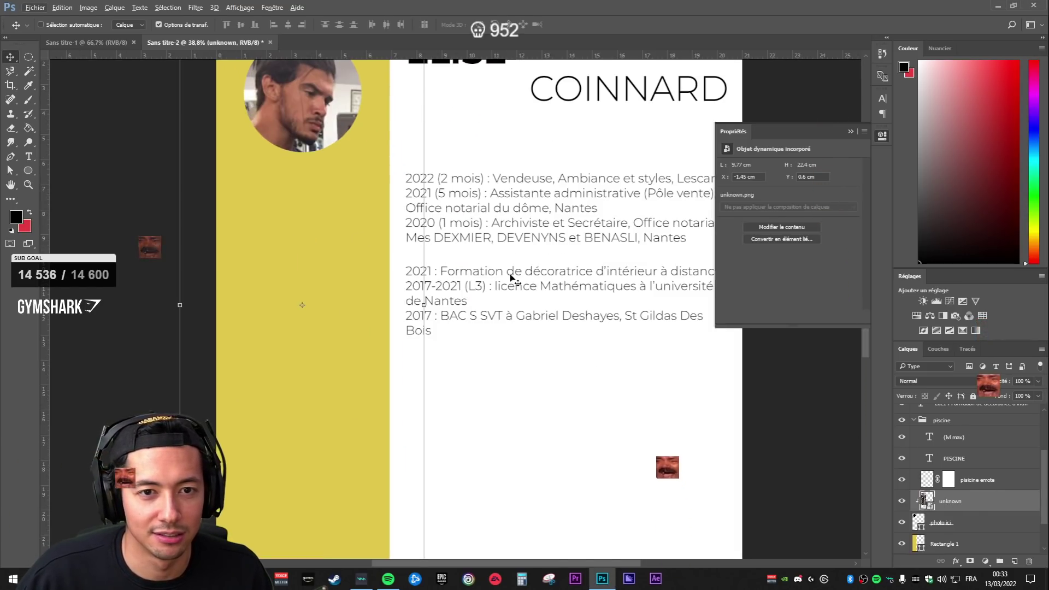
click(978, 458)
scroll(984, 475, up, 3)
click(924, 458)
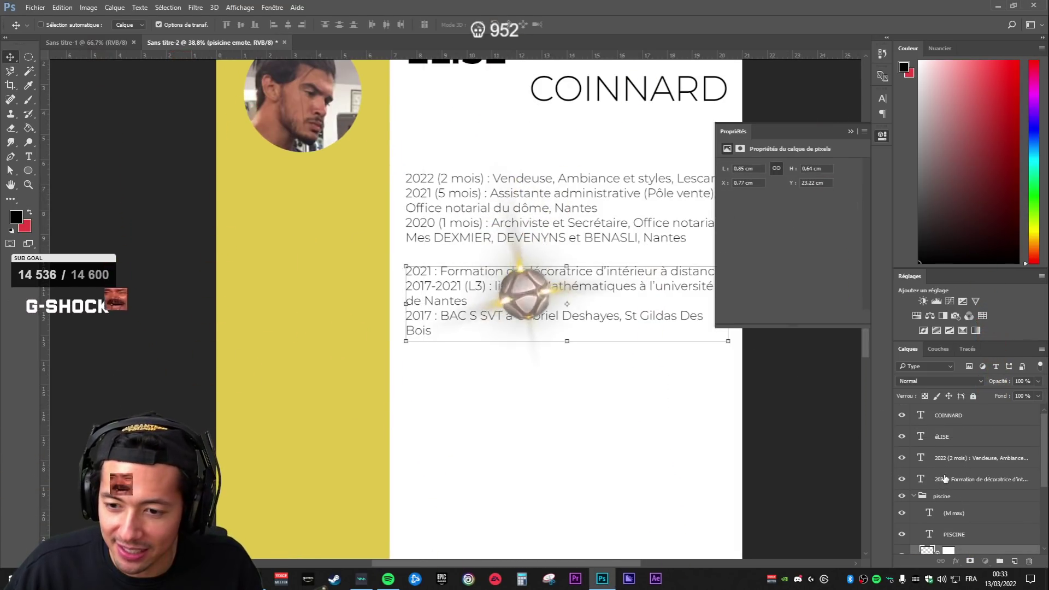
scroll(482, 237, down, 2)
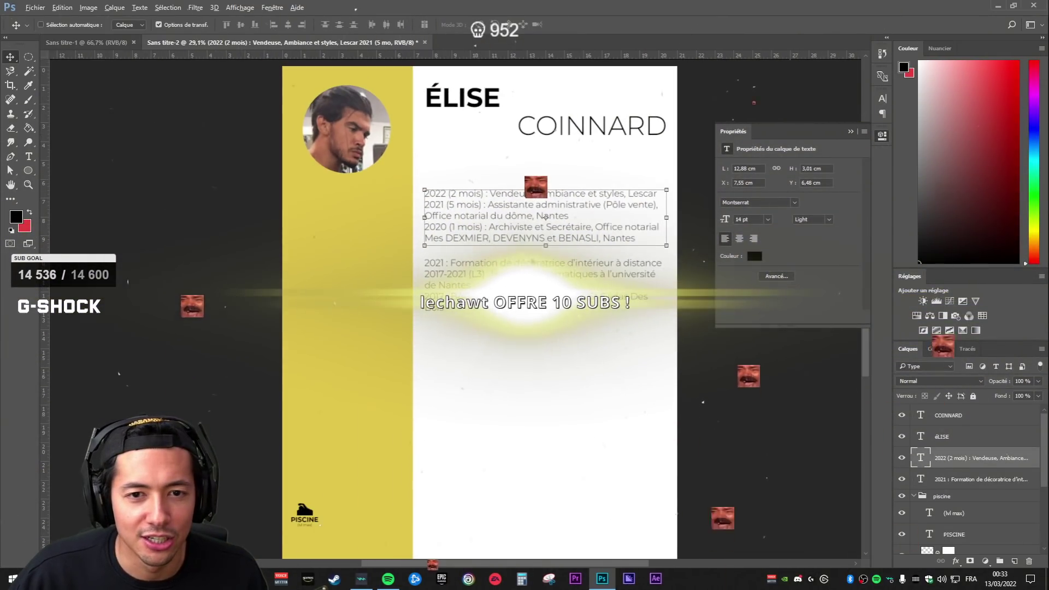
click(851, 132)
key(ctrl+t)
mouse_move(667, 246)
mouse_down()
mouse_move(652, 243)
mouse_move(667, 246)
mouse_up()
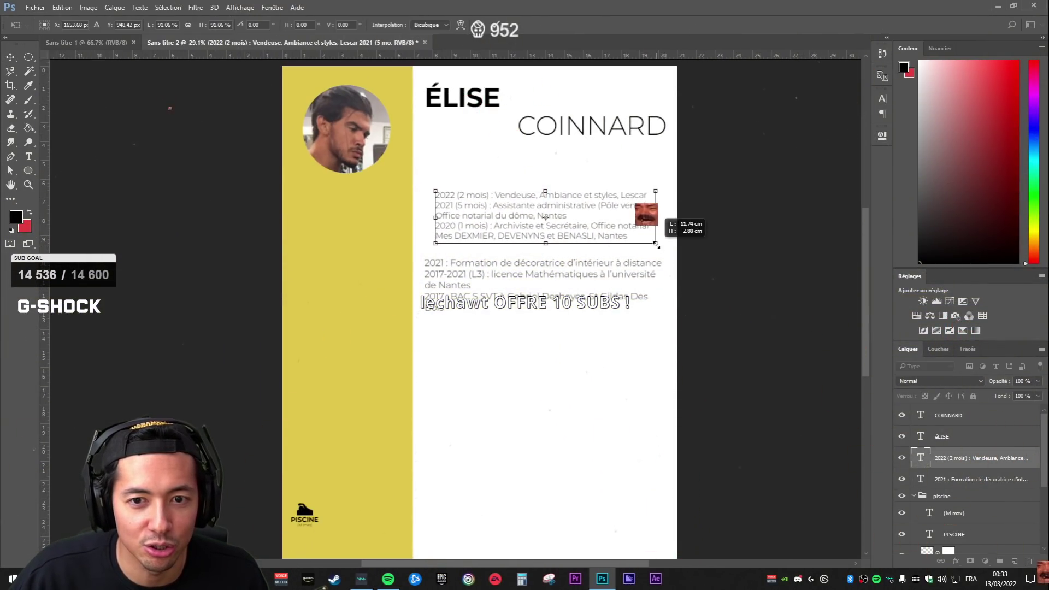
key(Return)
click(962, 481)
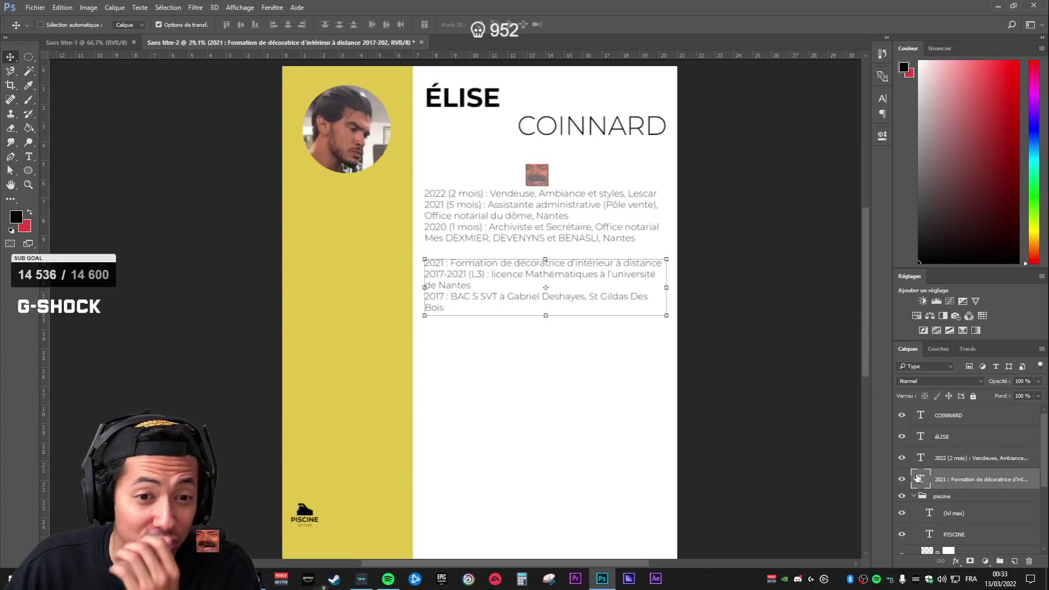
- Widen the 2021 education text box slightly
click(903, 480)
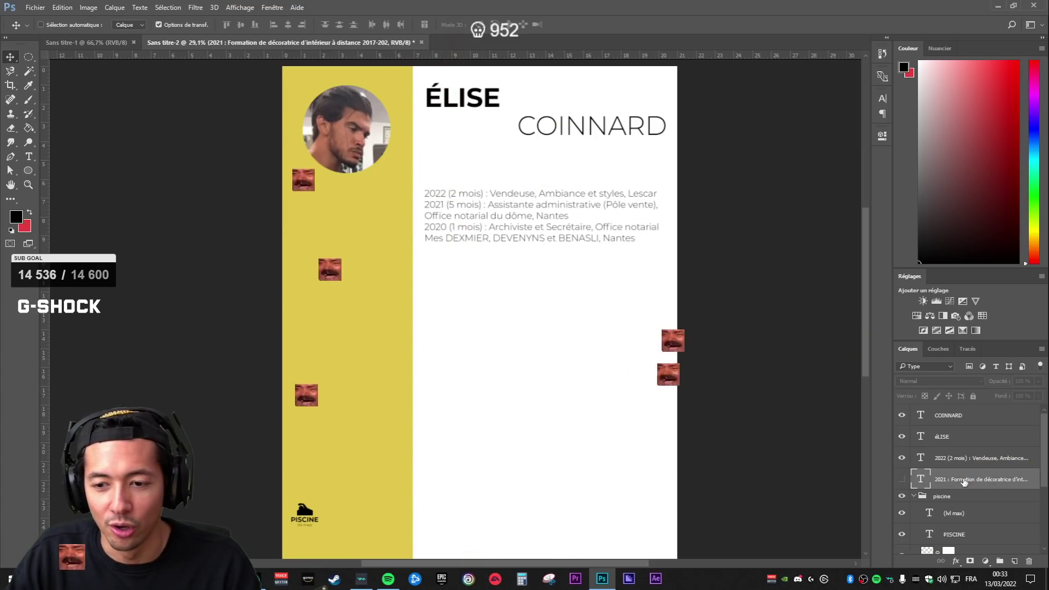
click(902, 480)
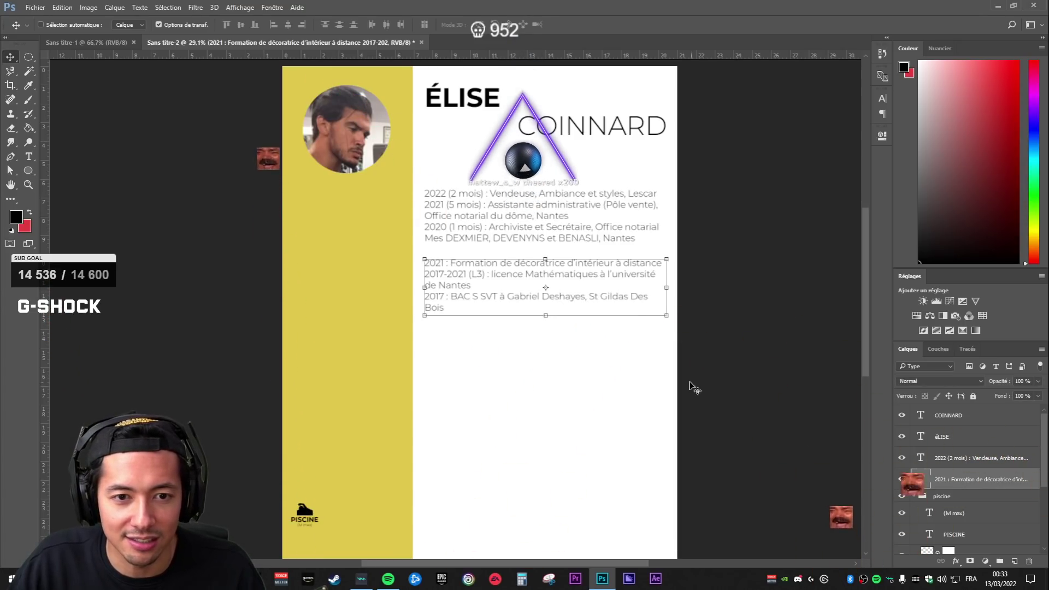
key(ctrl+t)
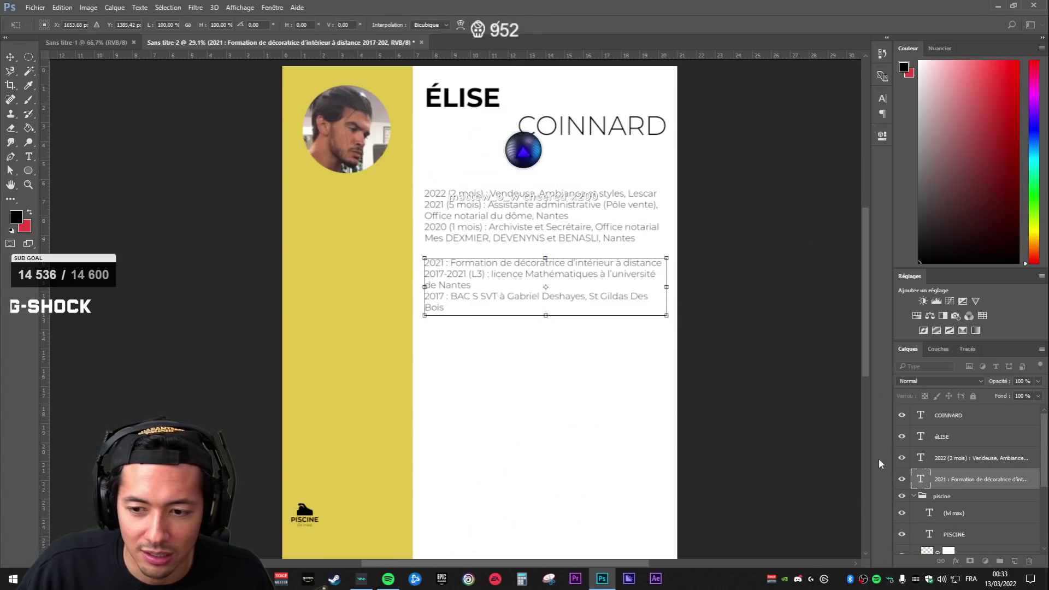
double_click(921, 481)
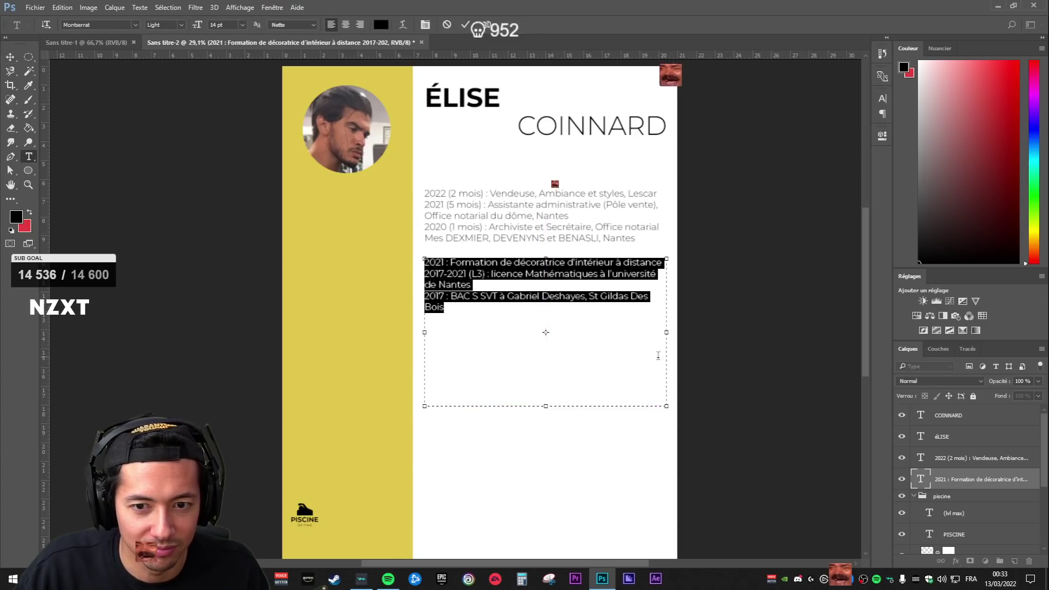
mouse_move(667, 332)
mouse_down()
mouse_move(825, 332)
mouse_move(651, 332)
mouse_move(671, 333)
mouse_up()
- Enlarge the experience text box to show all five jobs and move the education lines beneath it
double_click(921, 458)
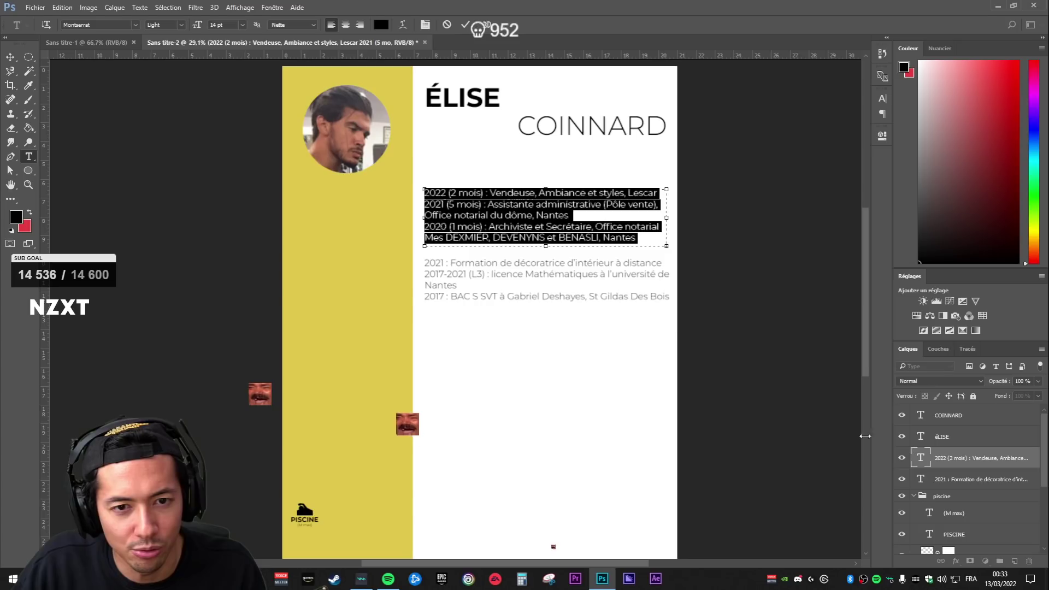
drag(546, 246, 546, 327)
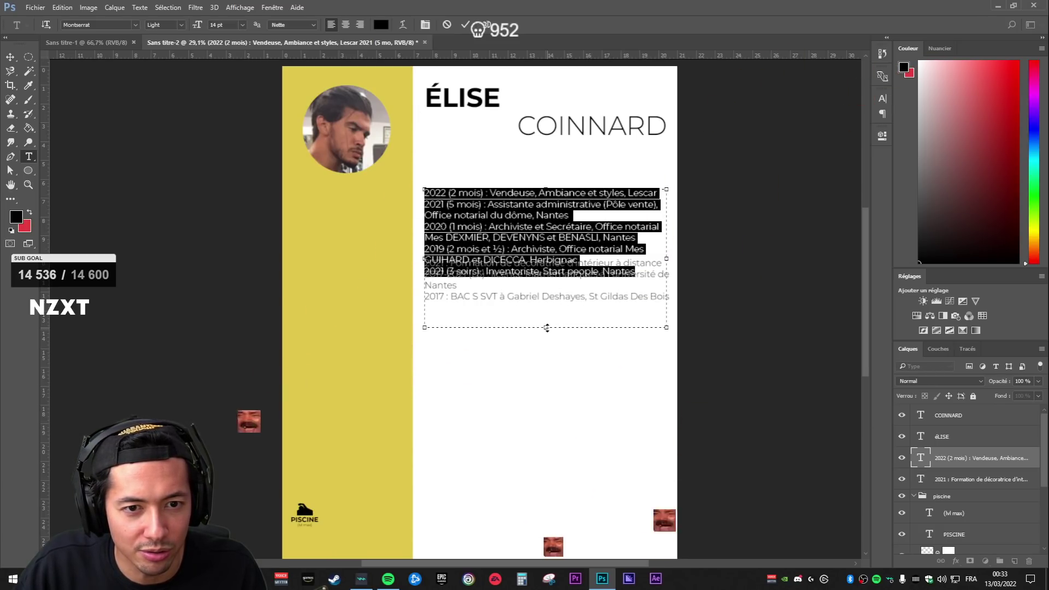
click(941, 483)
key(v)
drag(621, 382, 602, 343)
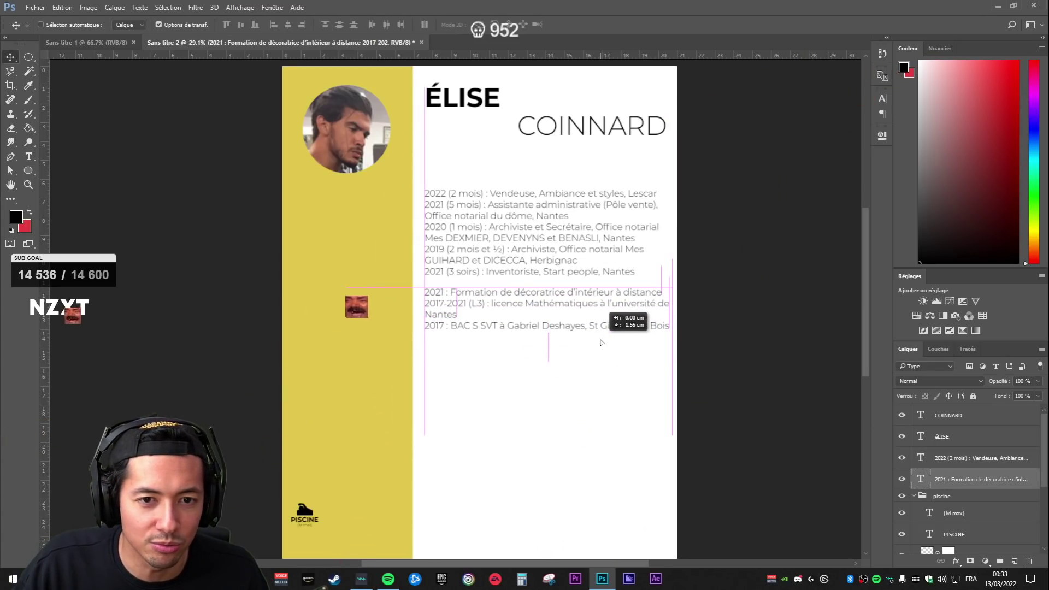
click(962, 458)
scroll(498, 240, up, 3)
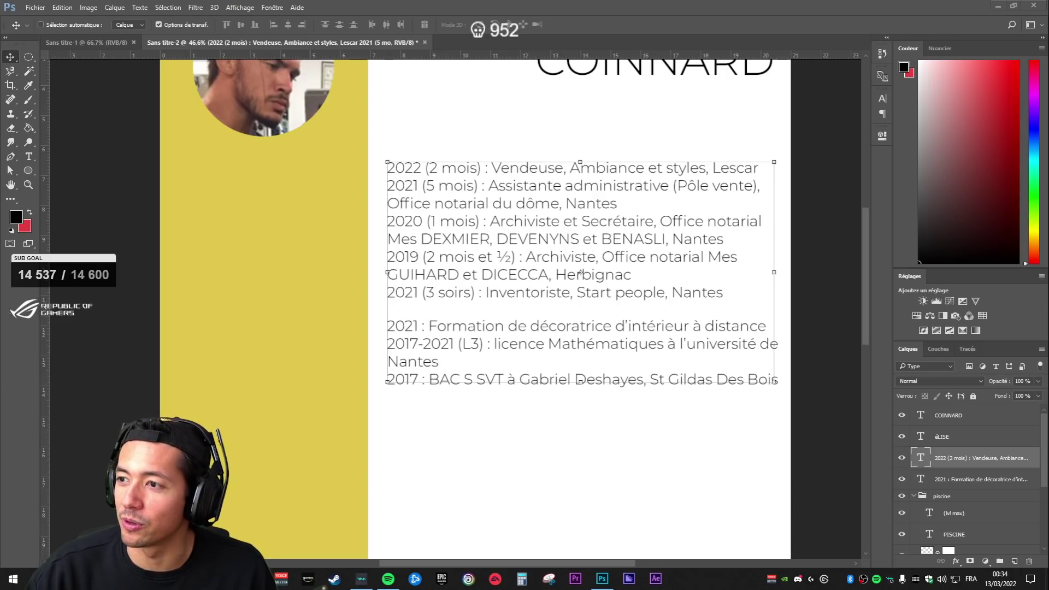
- Place the blue gymnast image at about 20% scale beside the PISCINE icon
drag(1048, 328, 656, 332)
drag(715, 151, 525, 277)
scroll(385, 413, up, 3)
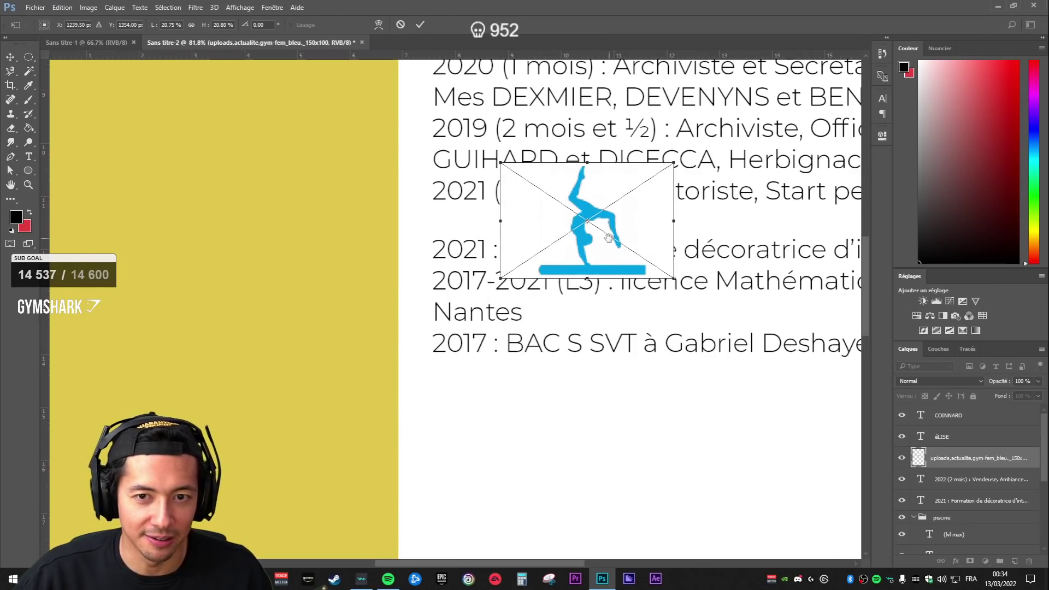
key(Return)
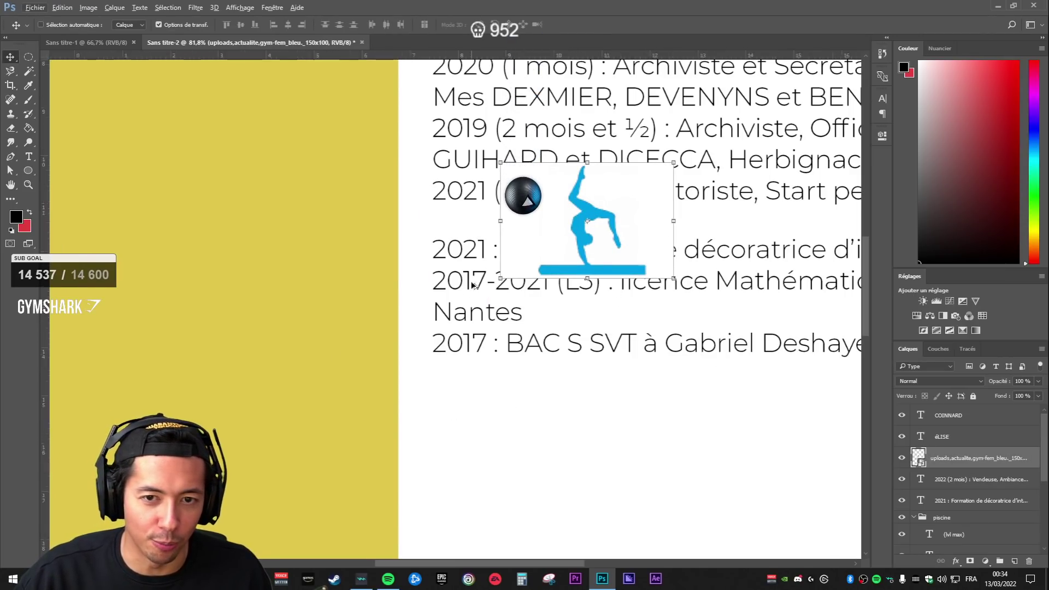
scroll(406, 362, down, 6)
scroll(405, 360, down, 1)
drag(405, 361, 511, 218)
scroll(328, 450, up, 7)
drag(639, 322, 550, 272)
- Hide the gymnast's white background using a Magic Wand selection and a layer mask
key(w)
shift+click(704, 419)
key(Delete)
click(481, 220)
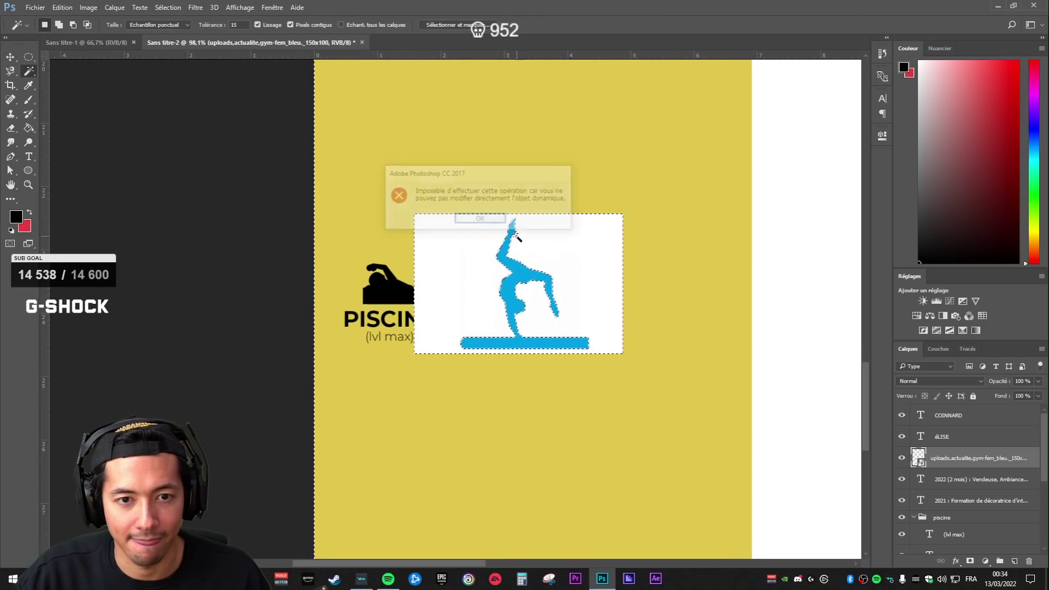
click(971, 562)
click(970, 479)
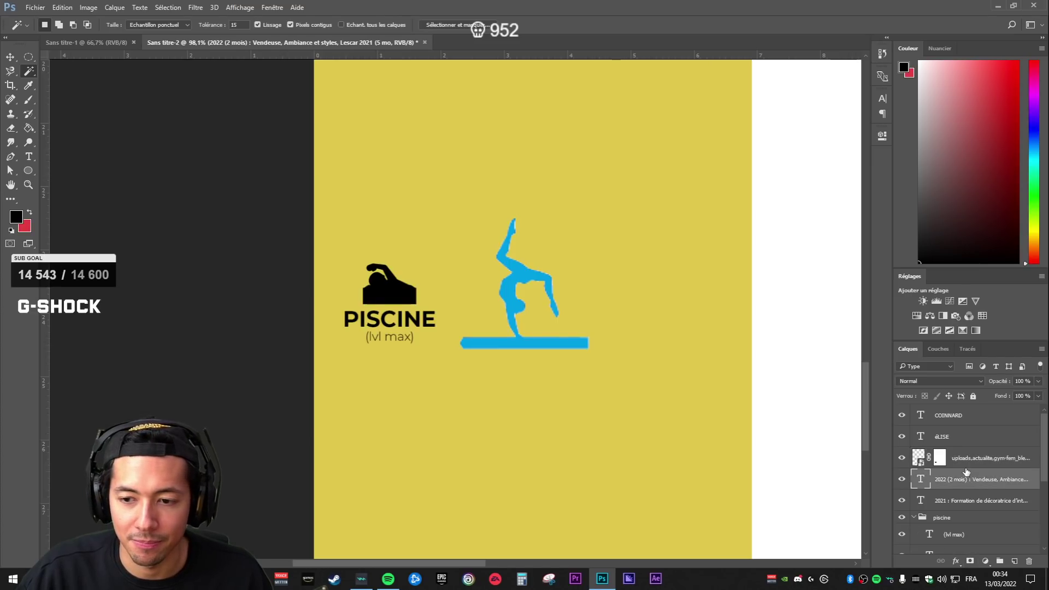
- Rename the gymnast layer 'emote gym' and move it down the layer stack
key(v)
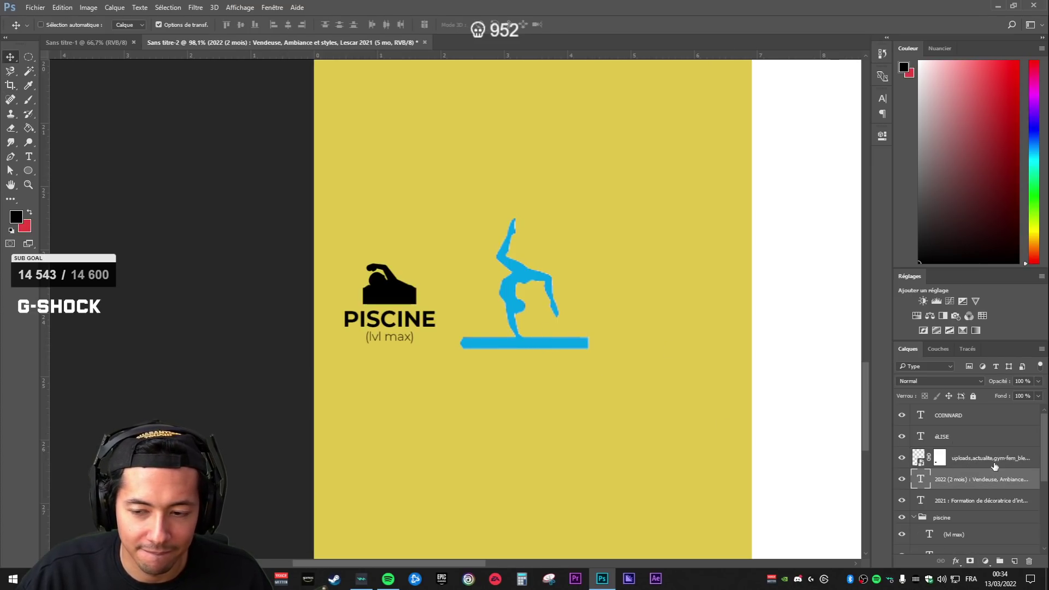
click(977, 466)
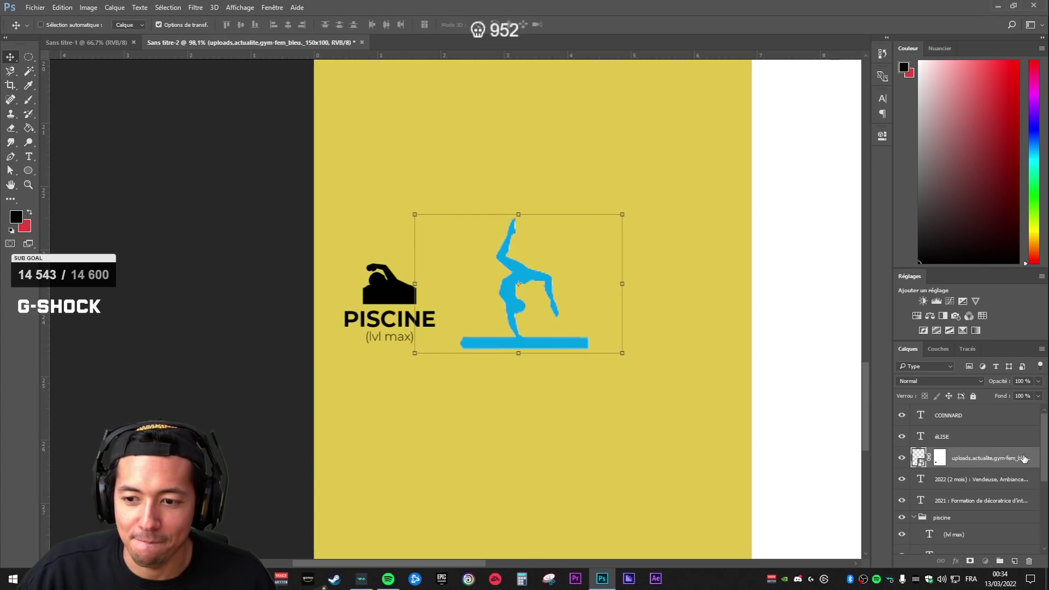
text(emote gym)
key(Return)
drag(976, 463, 979, 522)
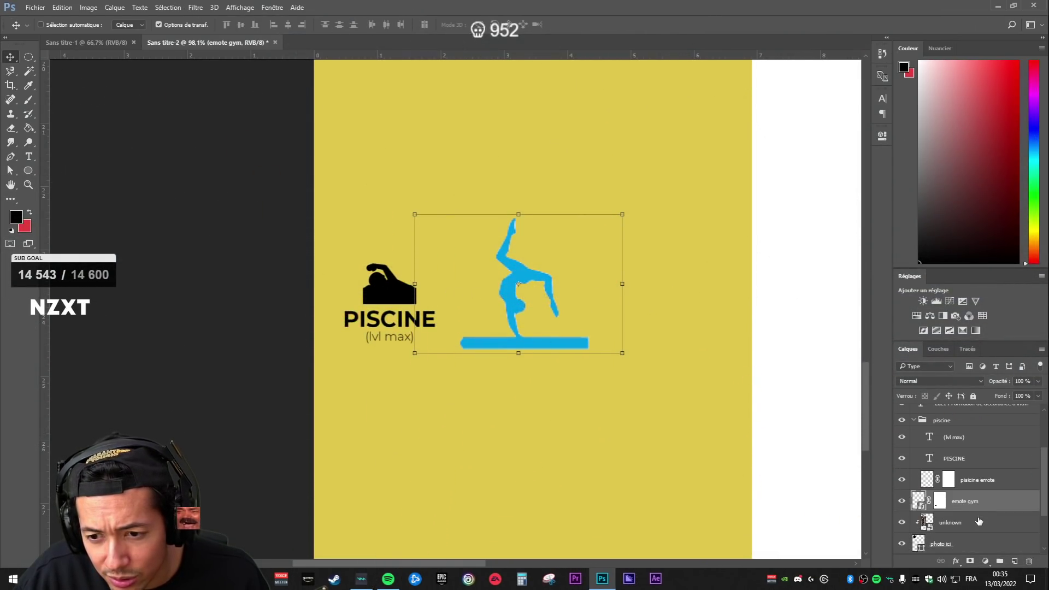
- Put the emote gym layer into a new group named gym
click(975, 483)
scroll(939, 473, up, 1)
click(914, 463)
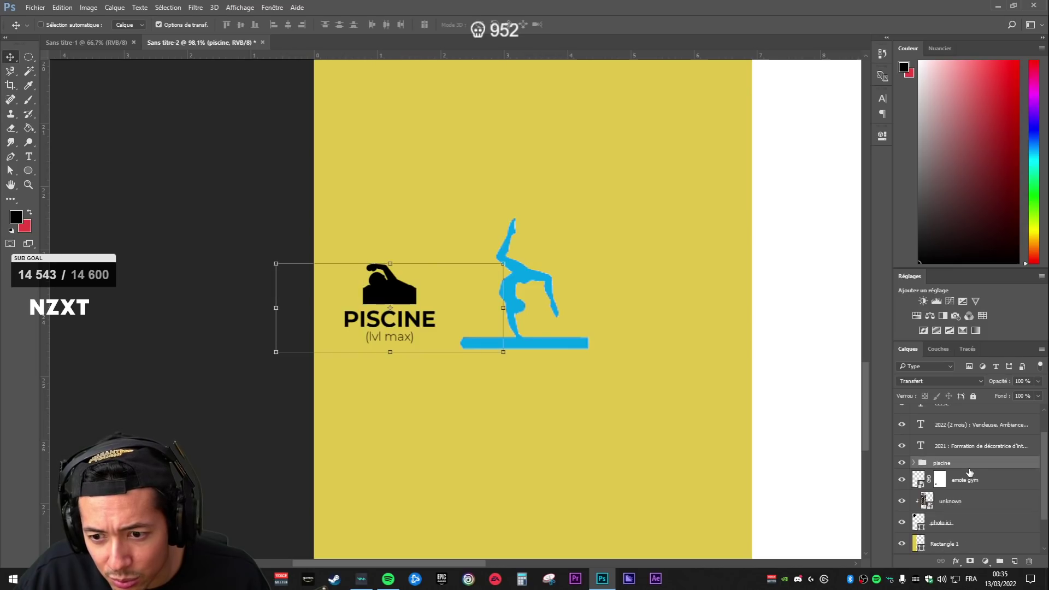
click(969, 488)
click(1000, 561)
double_click(955, 476)
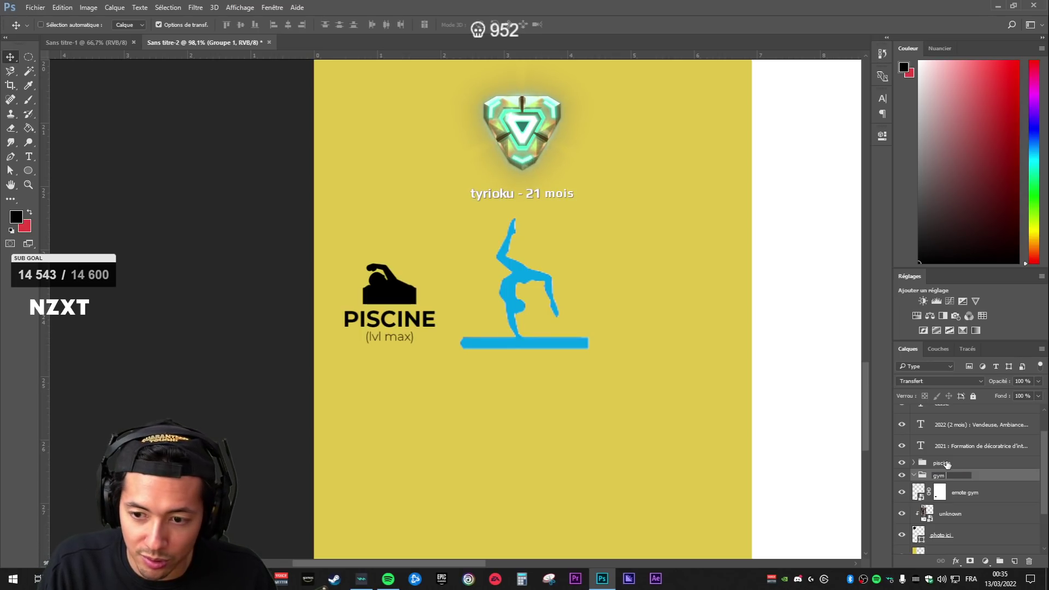
- Group piscine and gym into a parent group named centre dinteret, then select emote gym inside it
click(947, 466)
shift+click(939, 477)
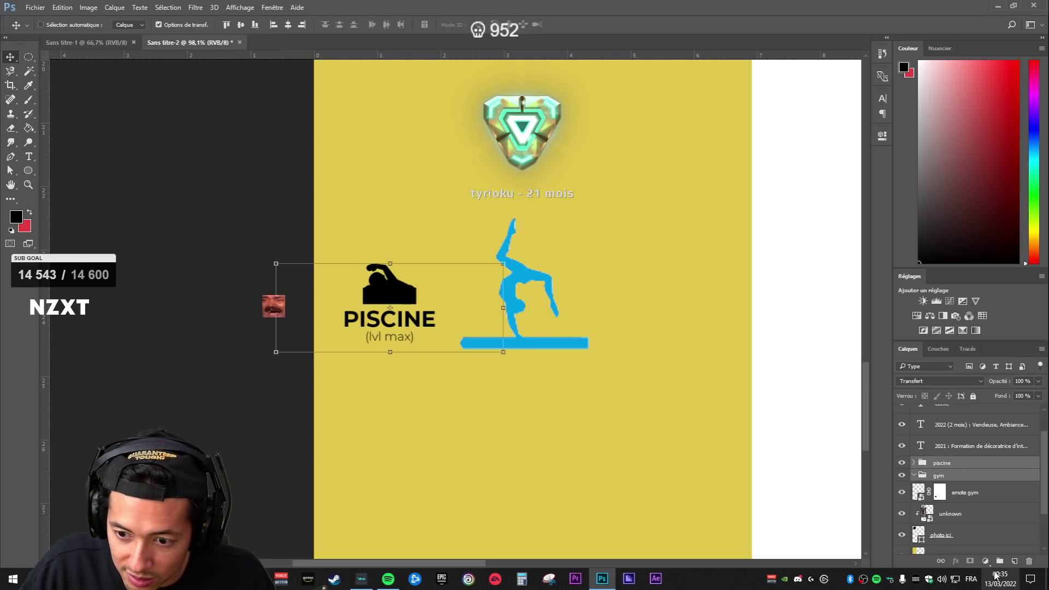
key(ctrl+g)
double_click(944, 463)
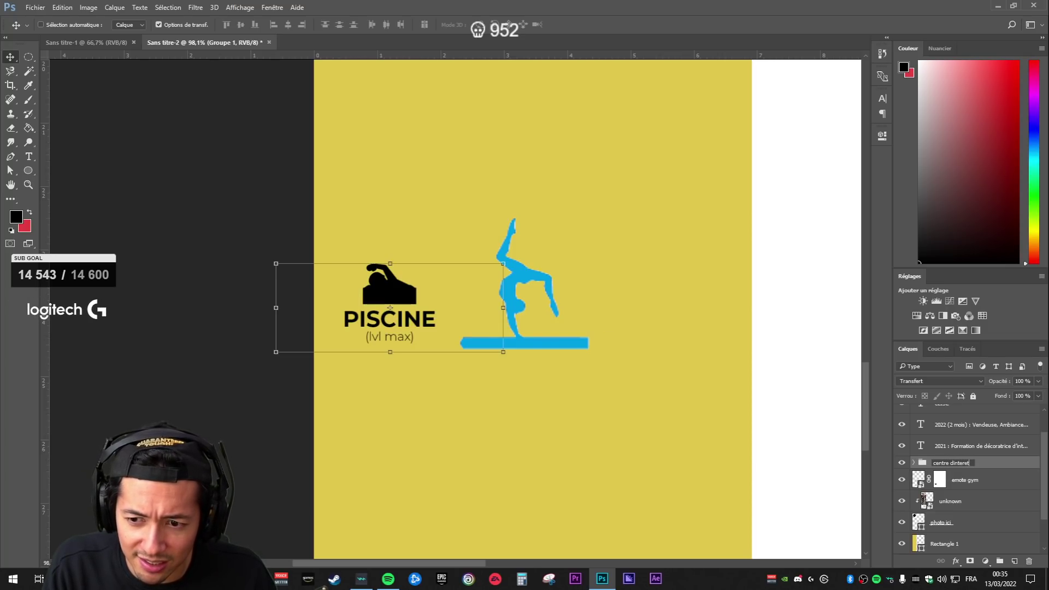
click(971, 483)
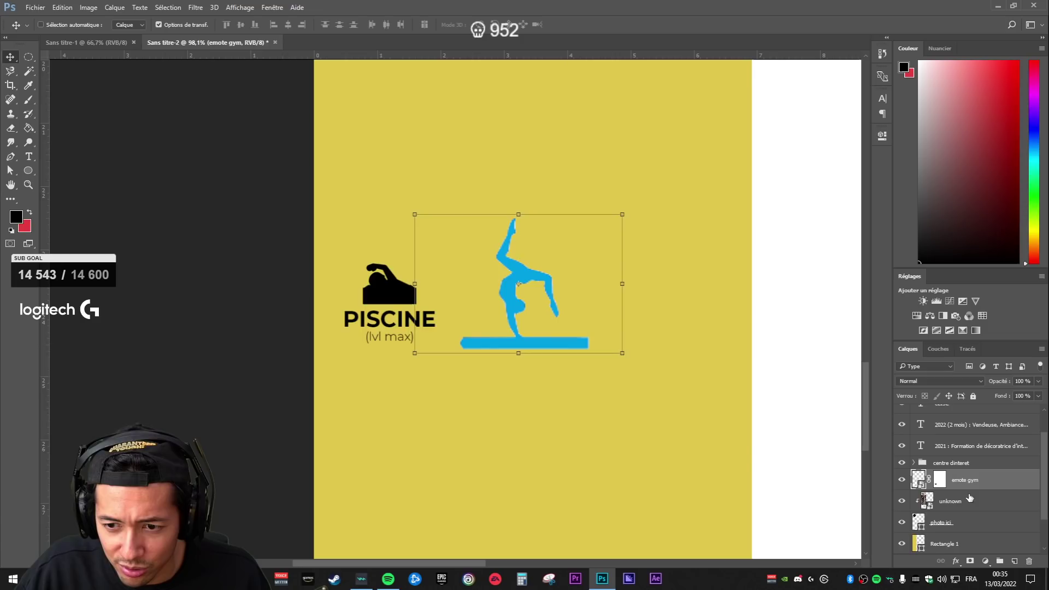
click(913, 463)
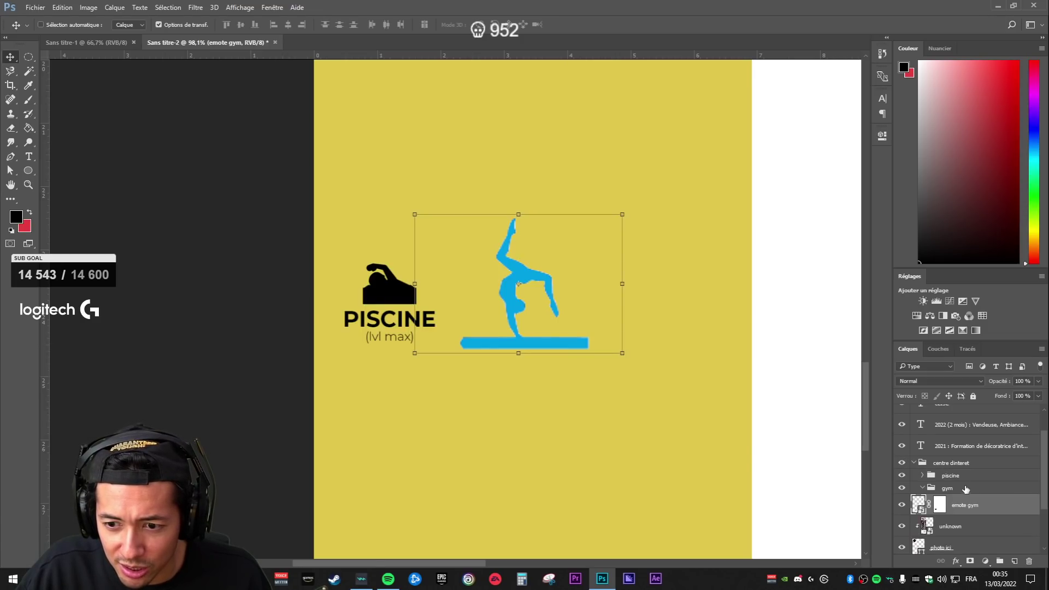
click(924, 488)
click(924, 488)
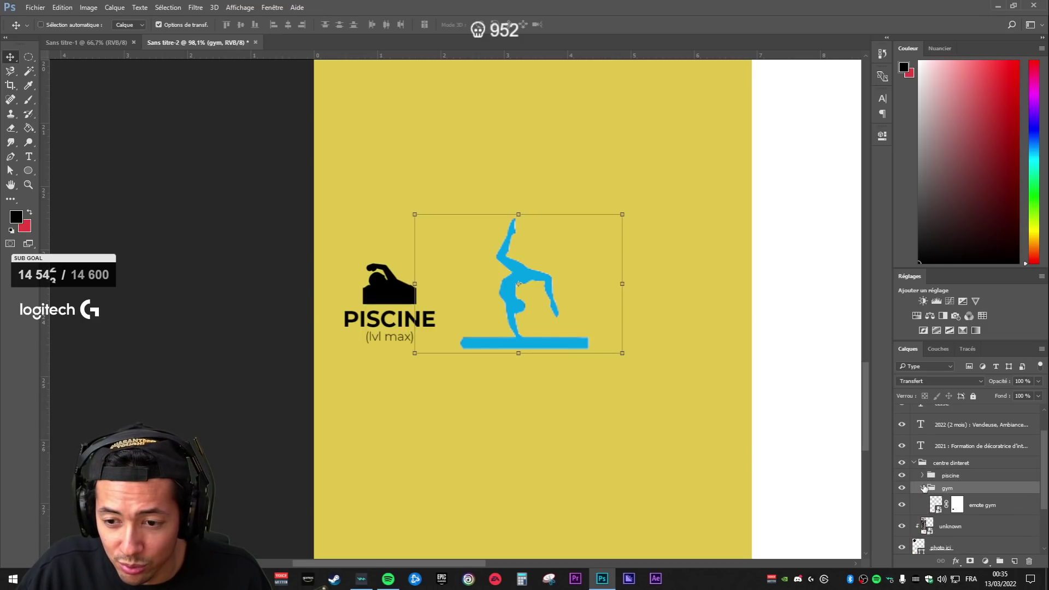
click(973, 508)
- Scale the gymnast to about 37% and position it just beside the swimmer icon
drag(625, 214, 402, 268)
drag(420, 270, 416, 268)
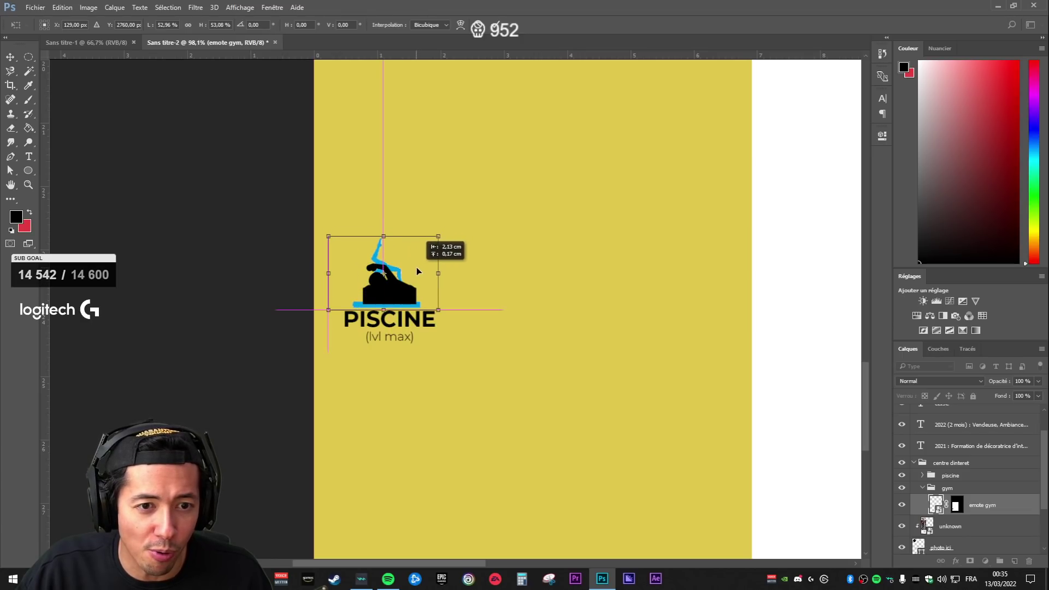
drag(444, 231, 391, 284)
drag(429, 254, 454, 240)
drag(419, 278, 419, 263)
drag(444, 228, 518, 274)
- Give the emote gym layer a black Color Overlay at 100% opacity
key(Return)
click(988, 531)
double_click(1029, 503)
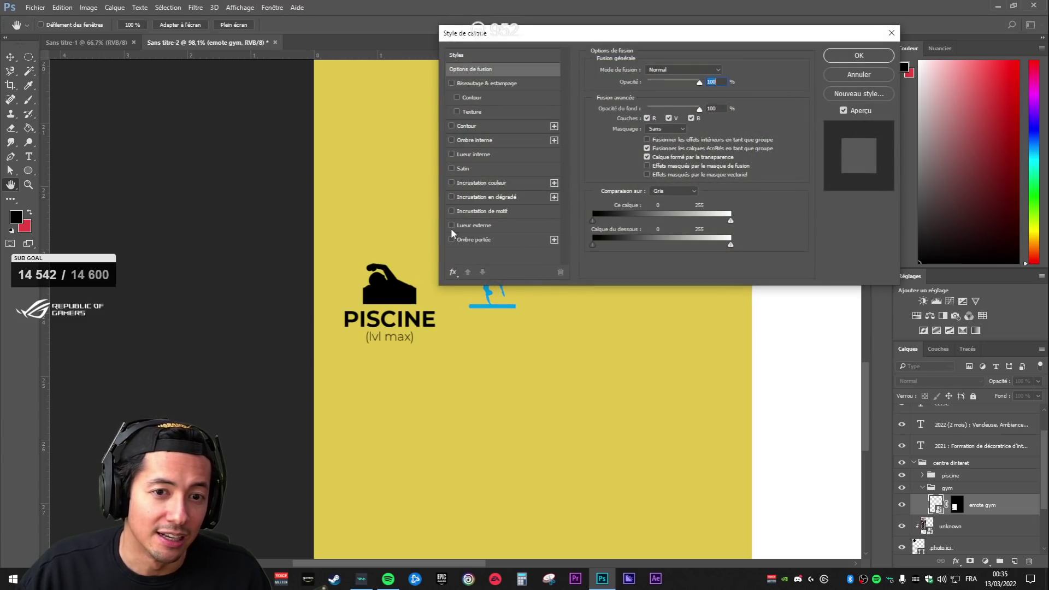
click(451, 182)
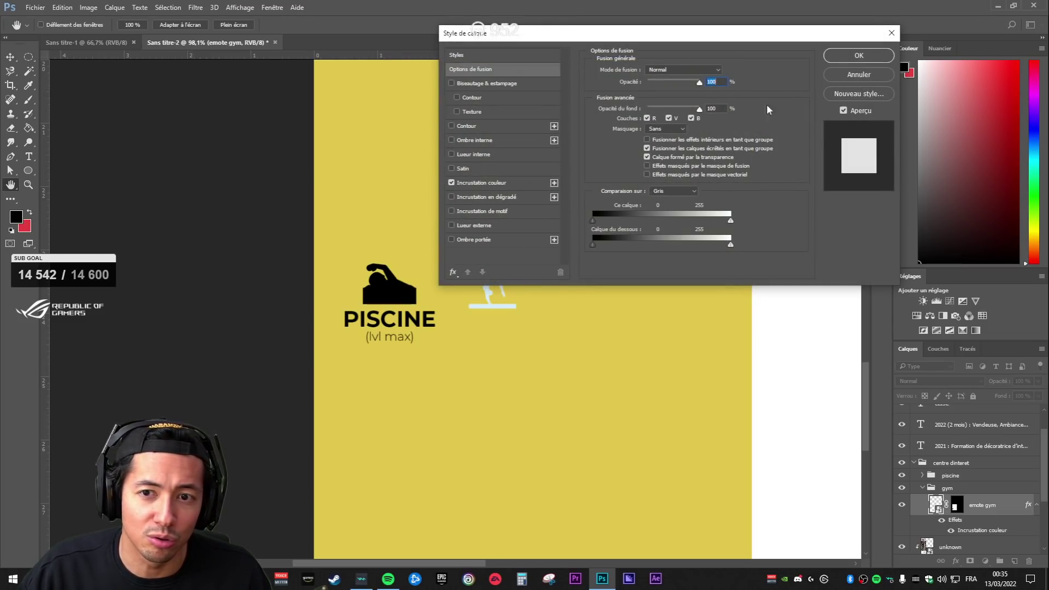
click(482, 182)
click(728, 71)
click(673, 300)
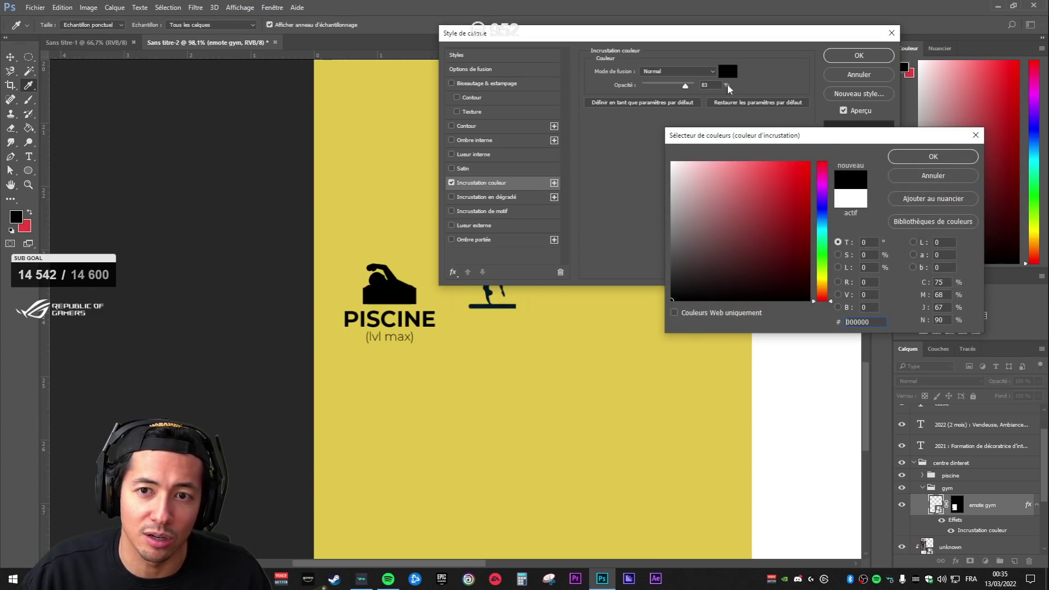
click(942, 161)
drag(686, 85, 836, 76)
click(859, 56)
key(v)
ctrl+click(390, 318)
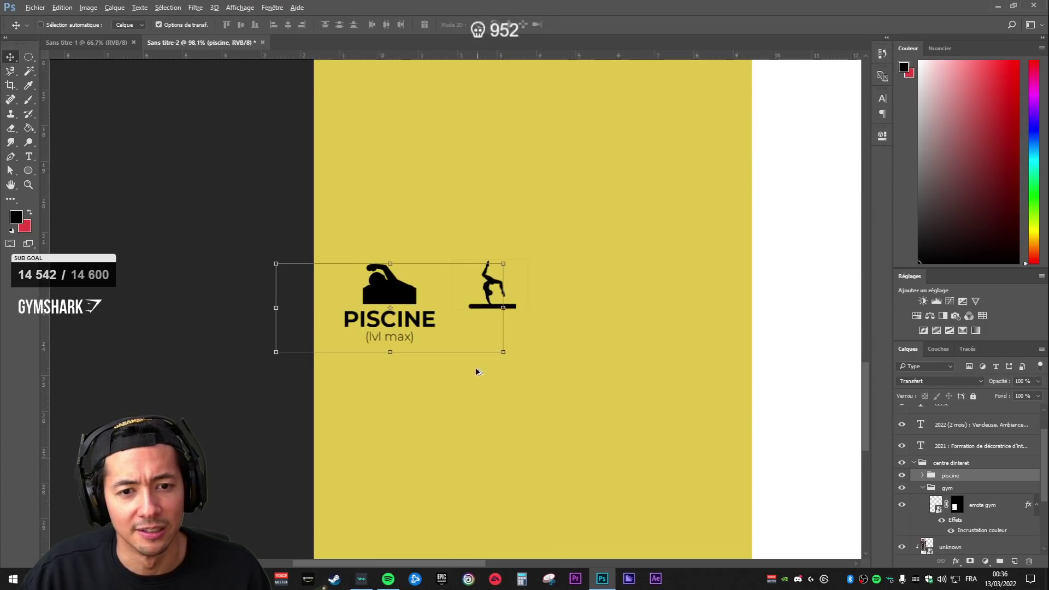
- Enlarge the black gymnast icon slightly next to the swimmer icon
scroll(492, 393, down, 5)
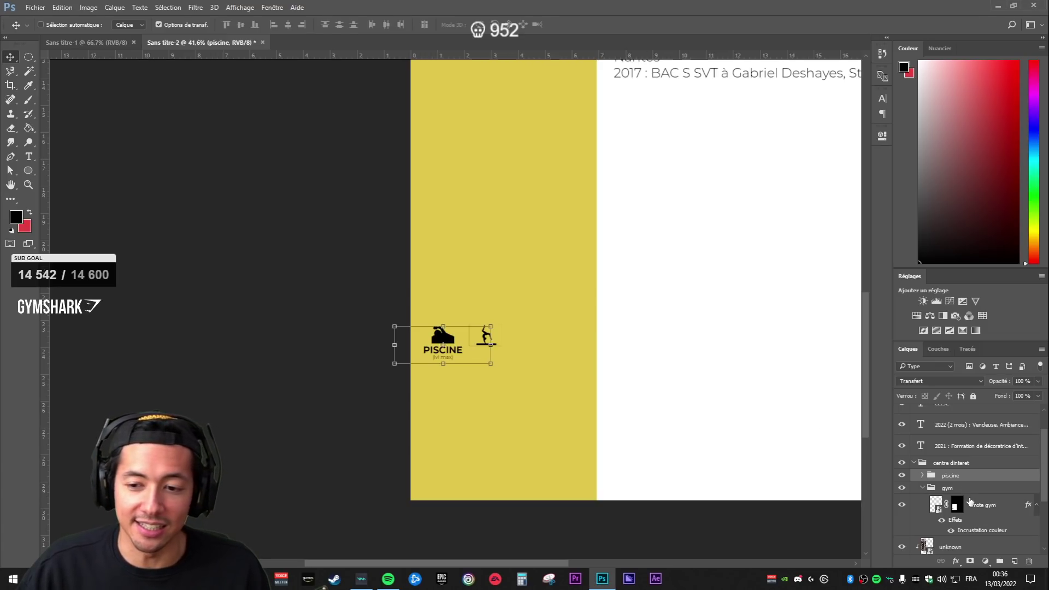
click(970, 501)
scroll(476, 394, up, 5)
drag(730, 196, 742, 187)
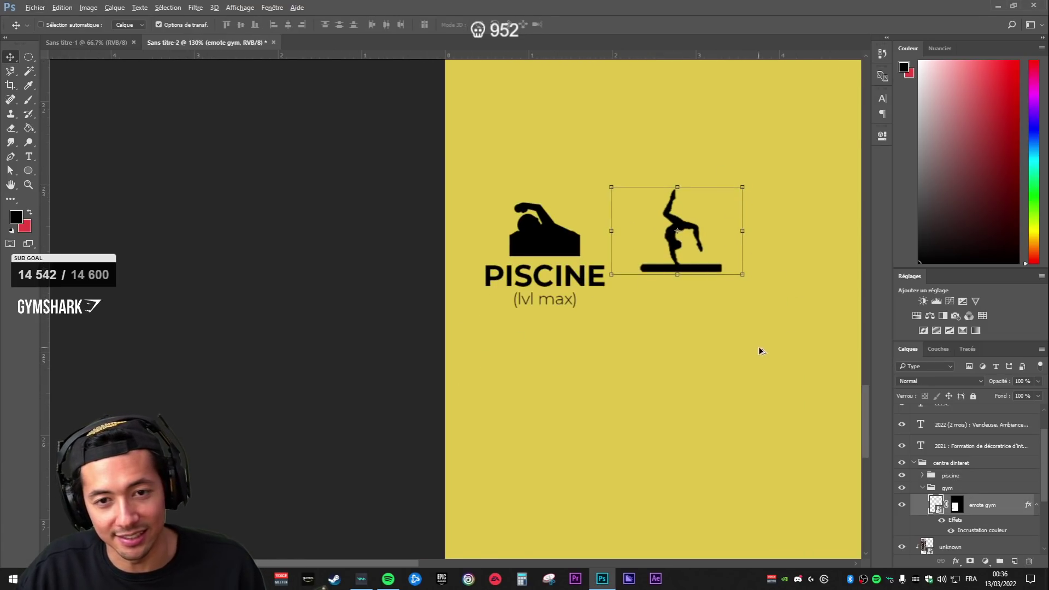
scroll(760, 350, down, 6)
scroll(801, 357, up, 5)
- Locate emote gym inside the piscine group, scale it to about 110%, and select Rectangle 1
click(995, 465)
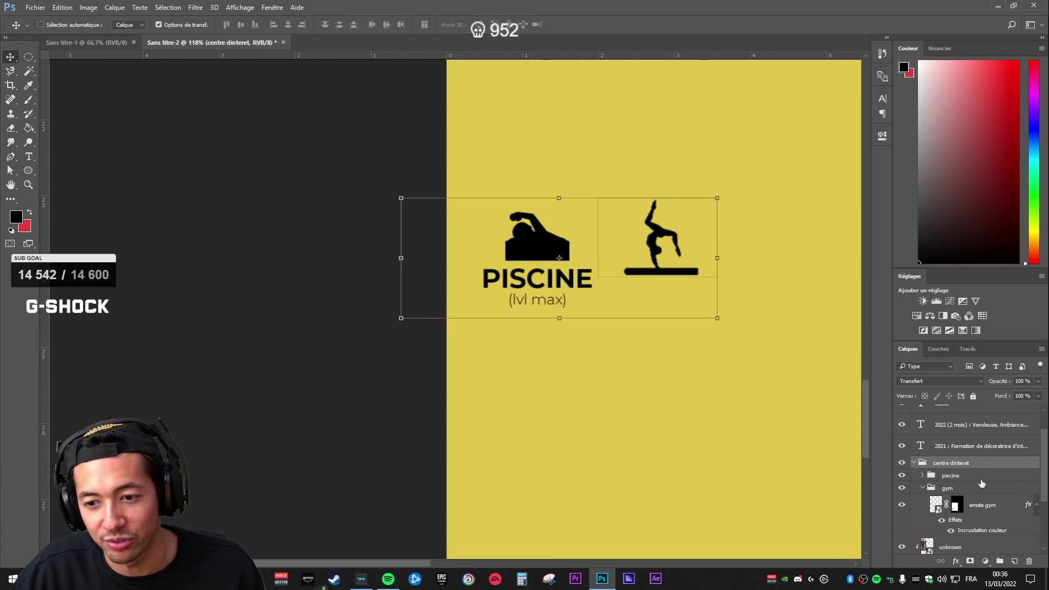
click(978, 477)
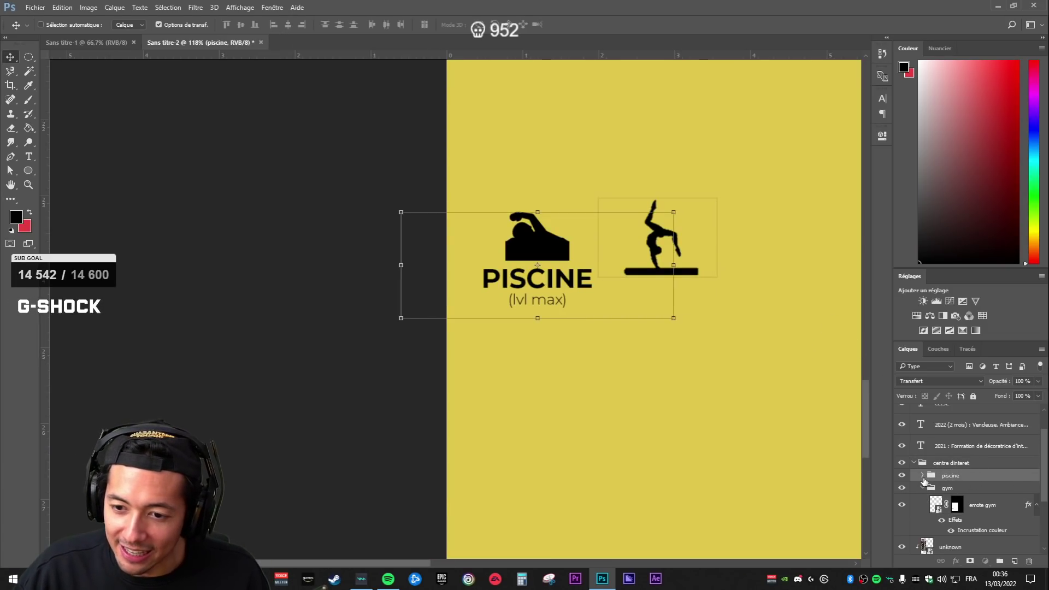
click(923, 476)
drag(992, 340, 991, 256)
click(983, 414)
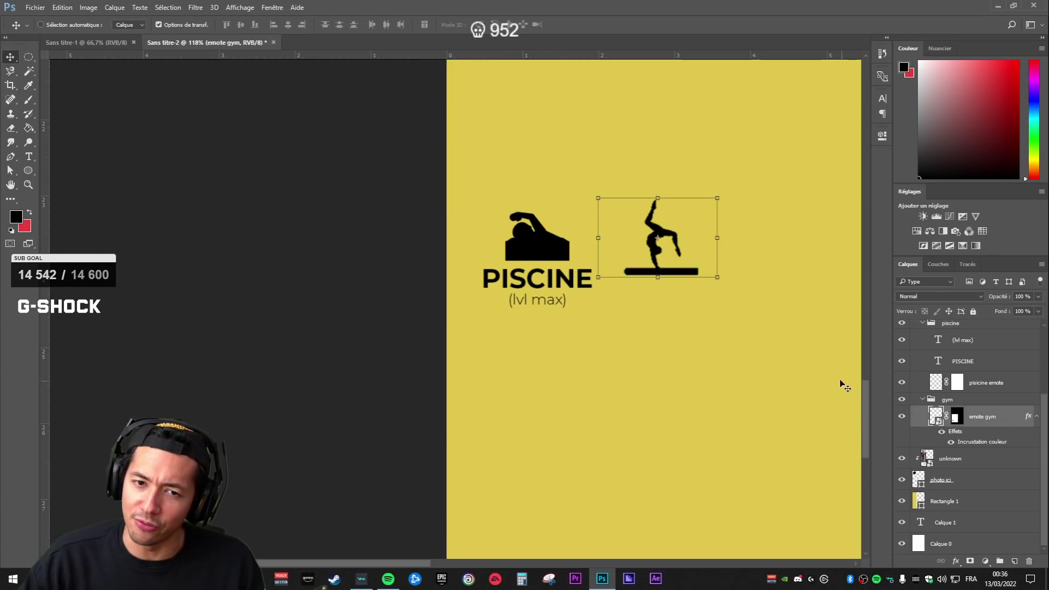
drag(717, 198, 725, 194)
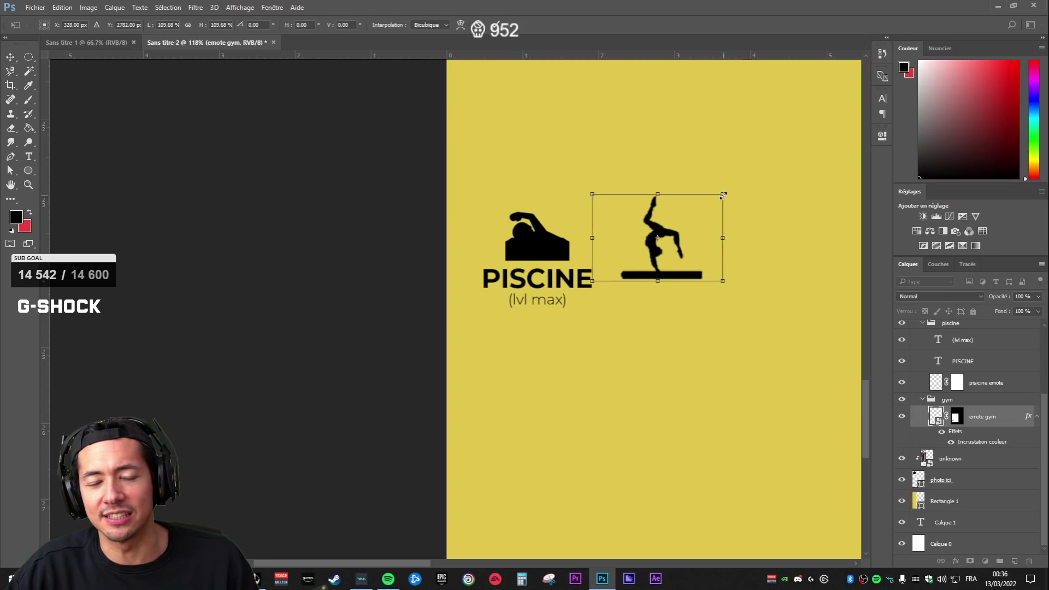
key(Return)
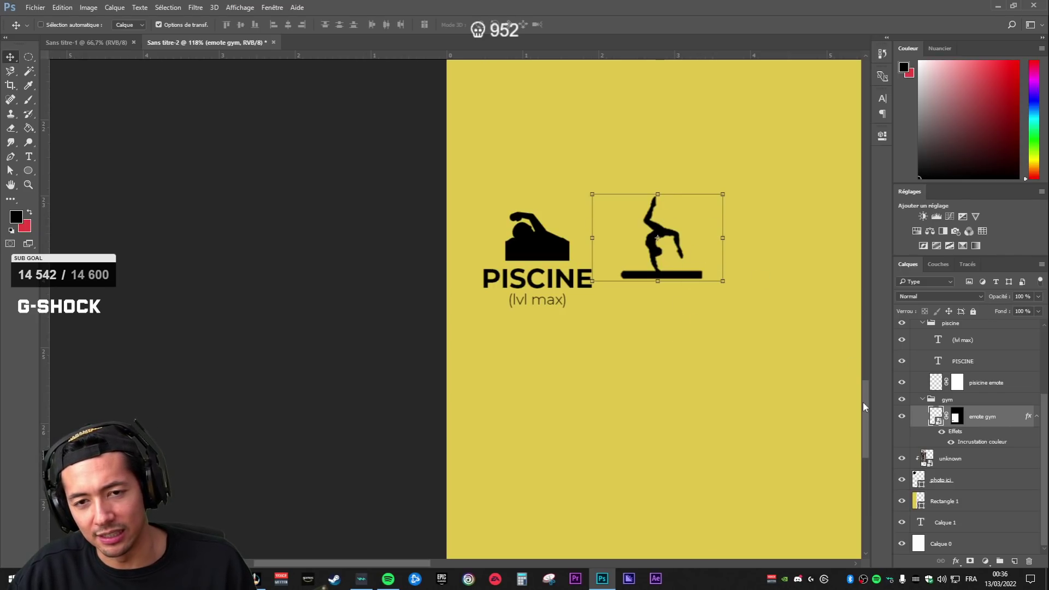
click(977, 496)
scroll(723, 436, down, 2)
scroll(791, 431, up, 3)
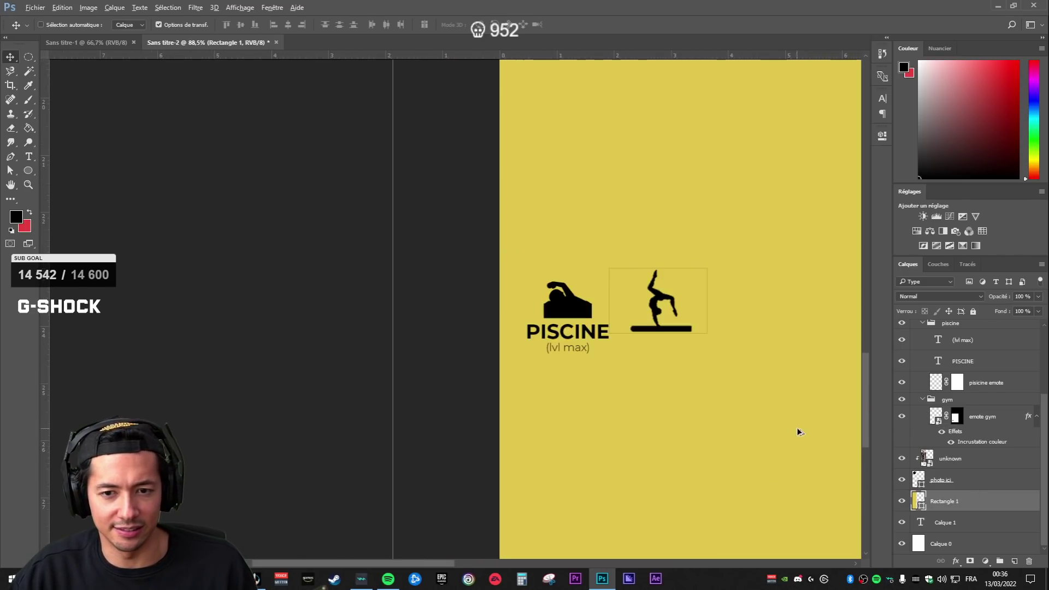
- Target the emote gym layer mask with a 50 px brush
click(956, 418)
key(b)
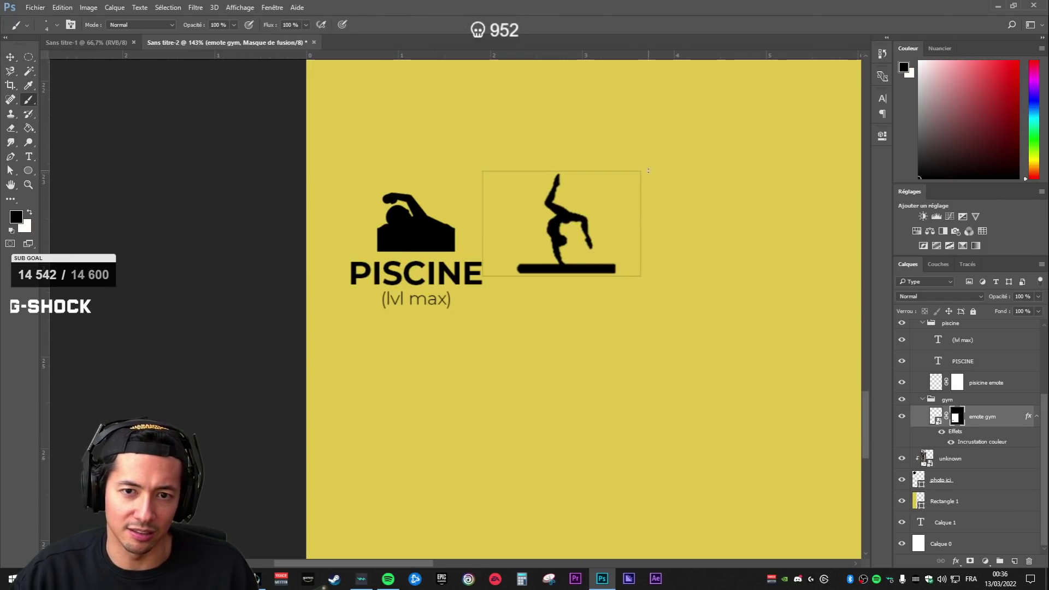
right_click(697, 198)
drag(762, 222, 768, 224)
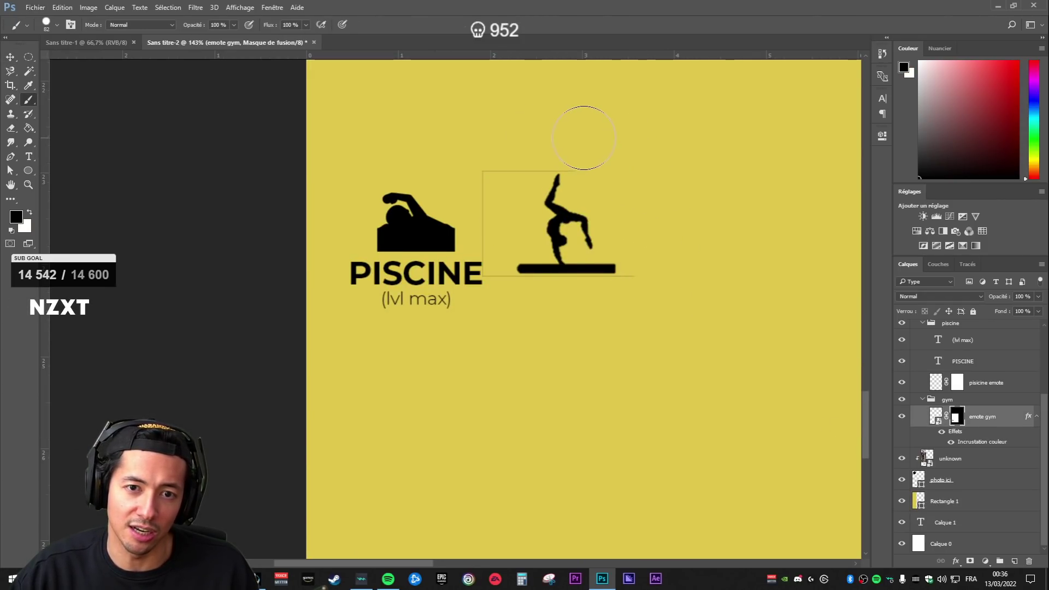
scroll(536, 138, up, 4)
right_click(749, 195)
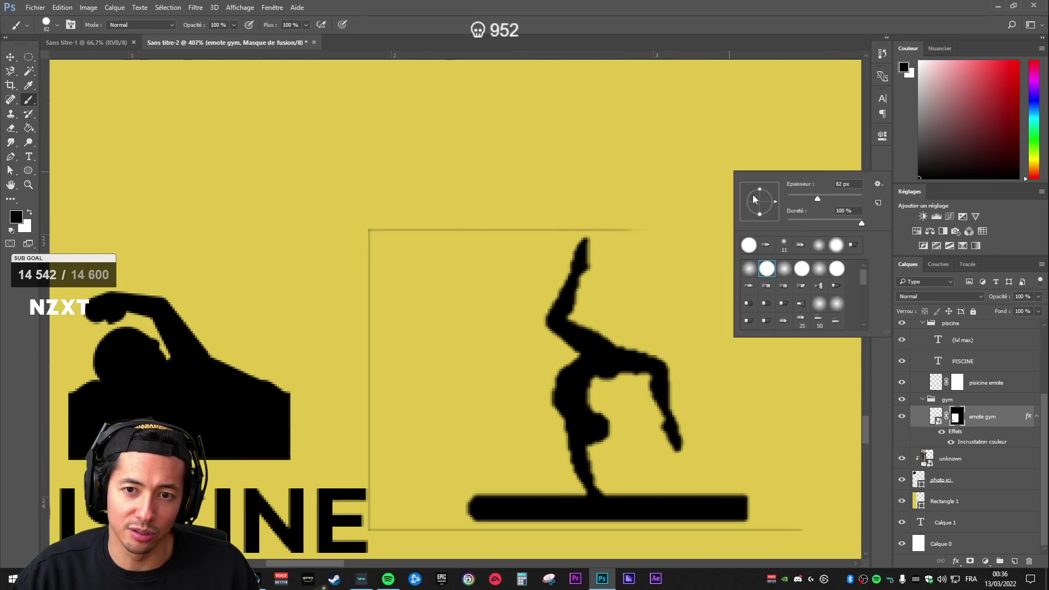
drag(808, 200, 805, 199)
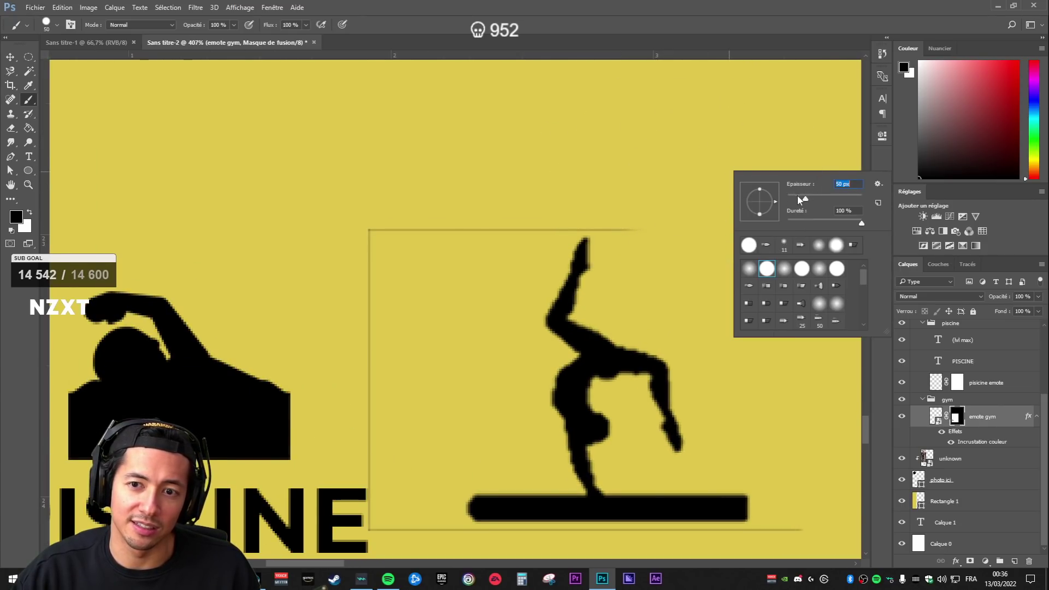
- Paint black on the mask over the thin lines above the gymnast and under its beam
drag(636, 223, 621, 224)
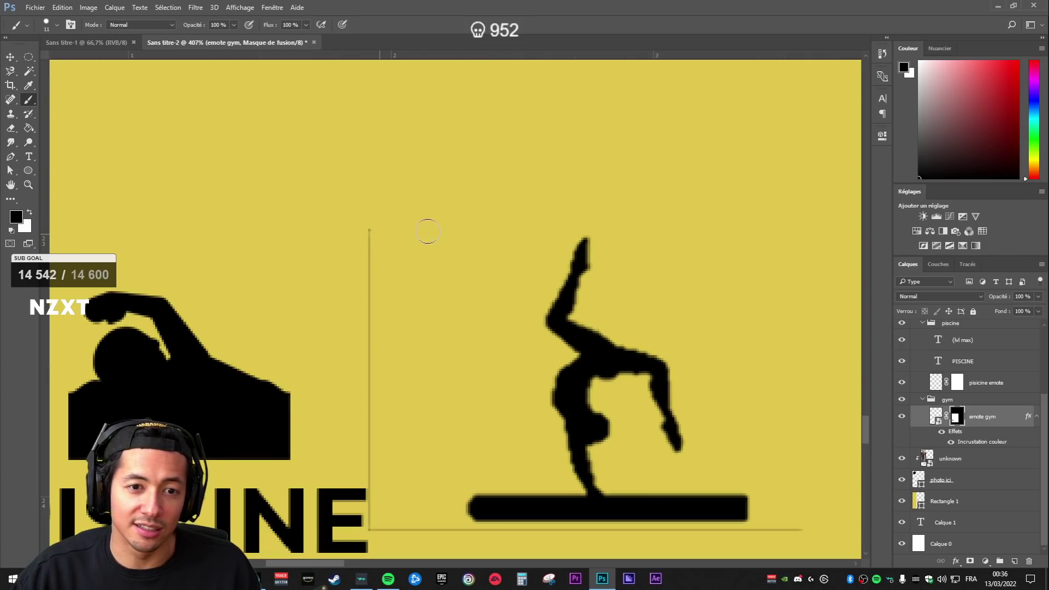
drag(374, 466, 406, 312)
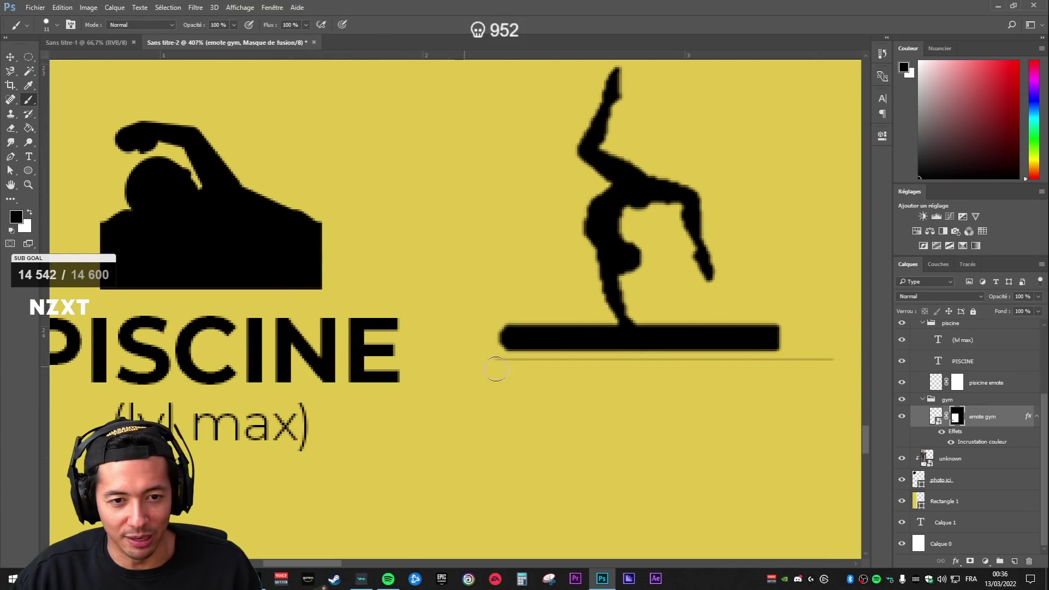
drag(565, 382, 480, 365)
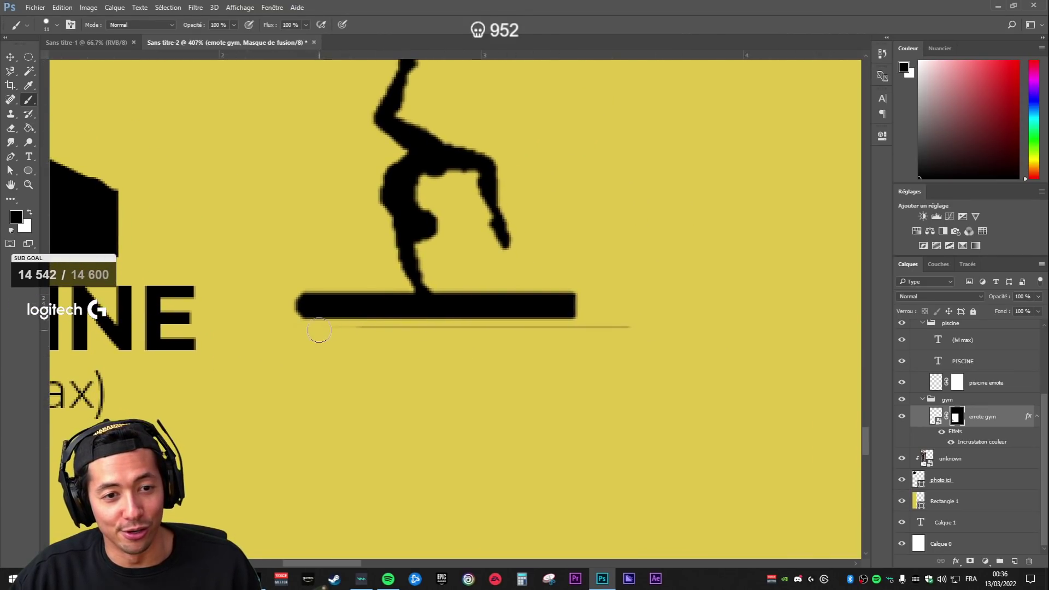
mouse_move(349, 337)
mouse_down()
mouse_move(567, 335)
mouse_move(583, 346)
mouse_up()
scroll(656, 413, down, 4)
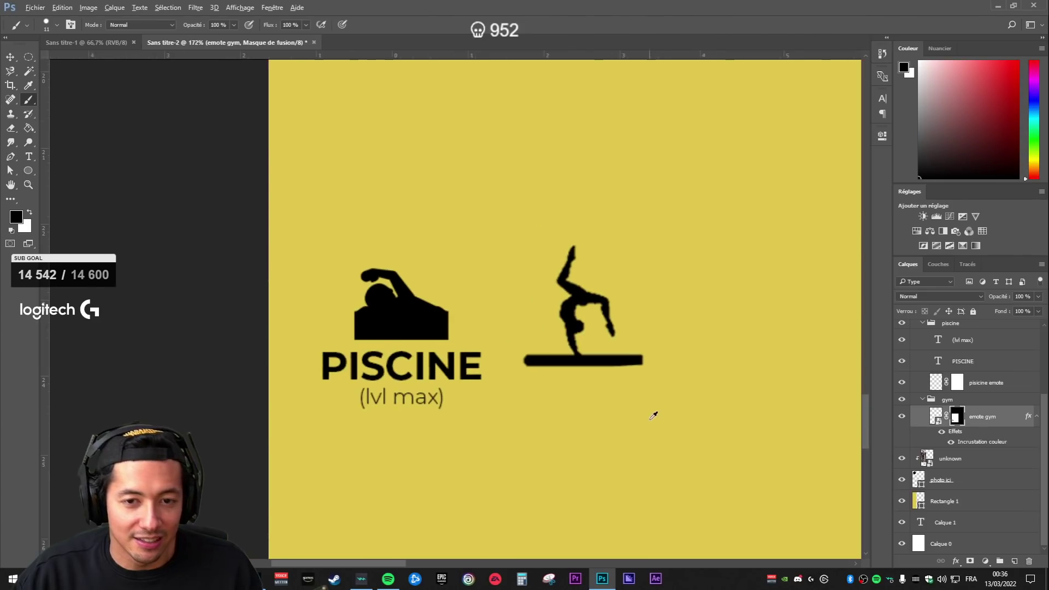
scroll(673, 469, down, 1)
scroll(677, 464, up, 3)
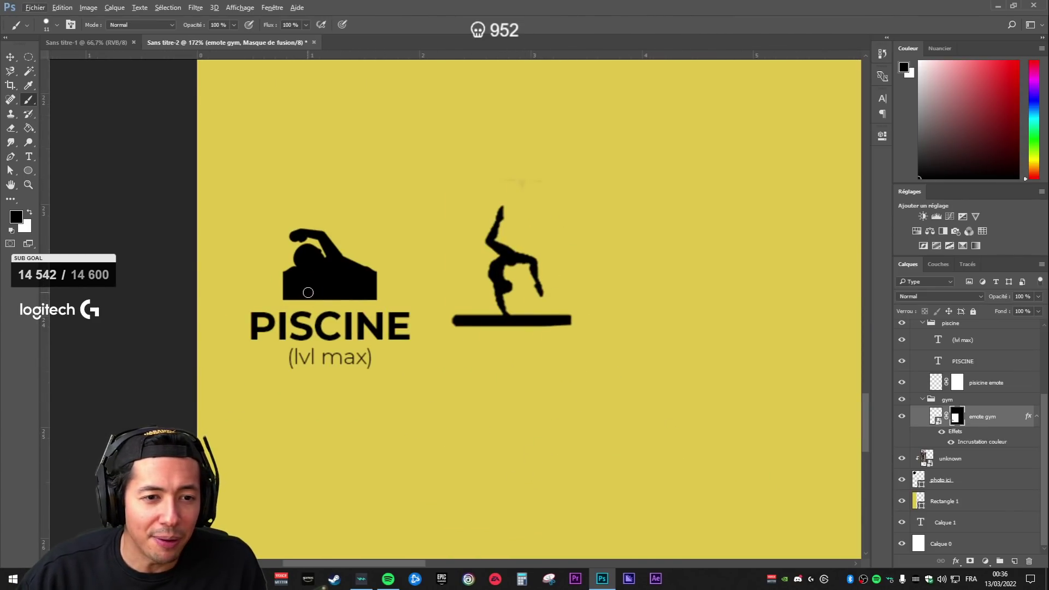
scroll(297, 393, up, 3)
click(937, 417)
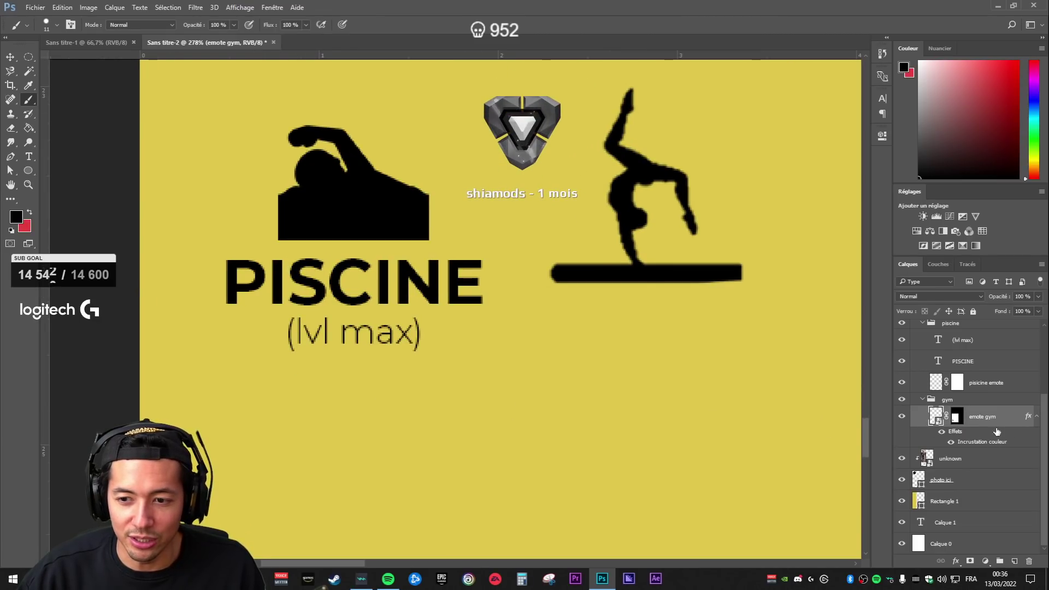
click(1038, 417)
- Change the swimming caption from PISCINE to NATATION
double_click(941, 382)
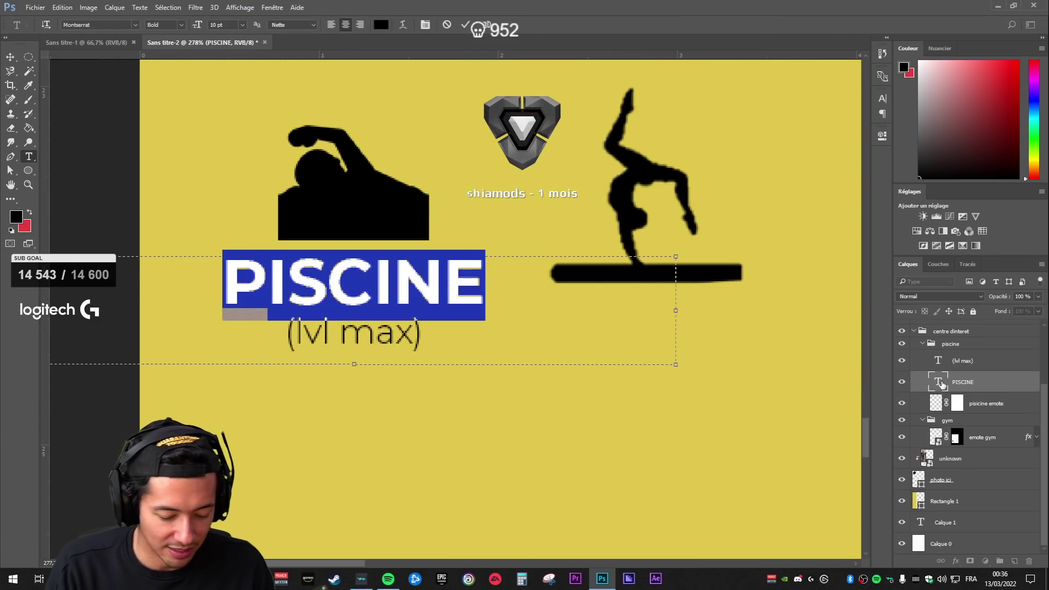
text(NATATION)
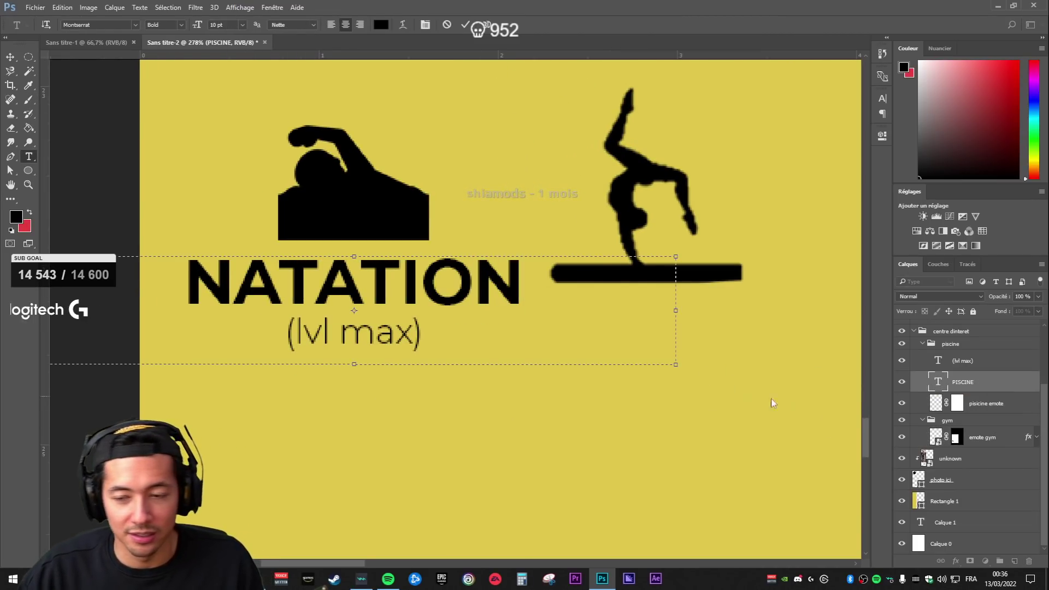
click(984, 403)
key(b)
- Move the gymnast silhouette icon further right in the sidebar
scroll(785, 386, down, 4)
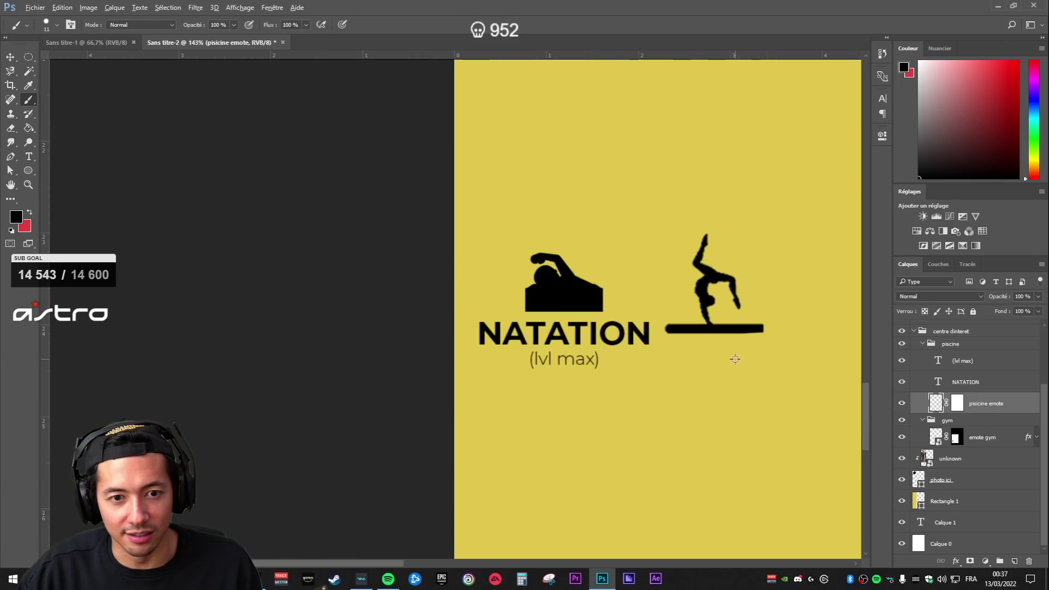
scroll(749, 366, down, 5)
scroll(750, 365, up, 6)
drag(780, 321, 668, 302)
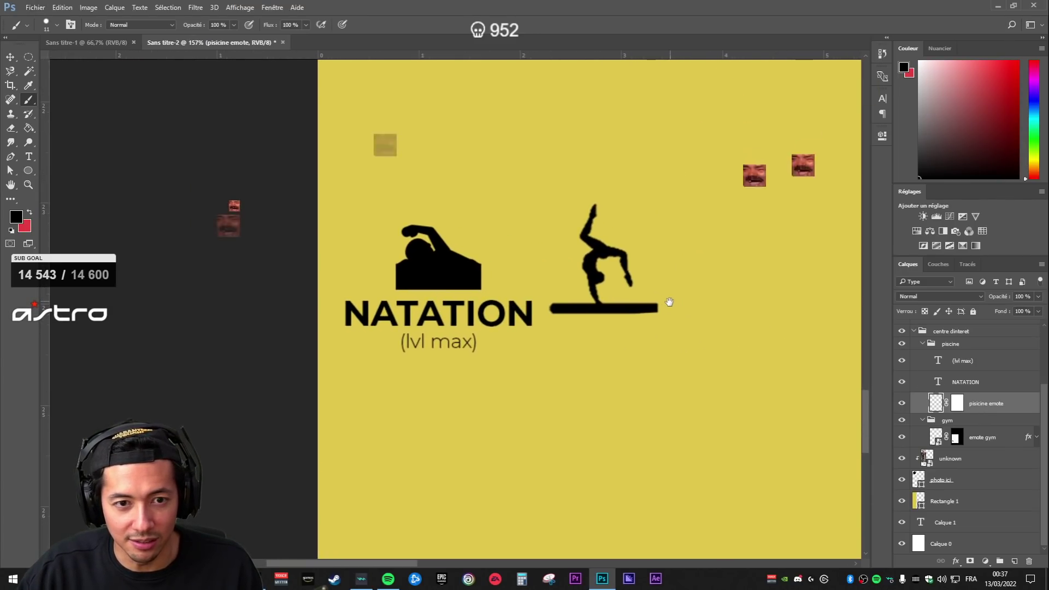
click(984, 435)
key(v)
drag(643, 318, 687, 318)
- Place a vertical guide over the yellow sidebar and move the gymnast to its right
scroll(689, 358, down, 3)
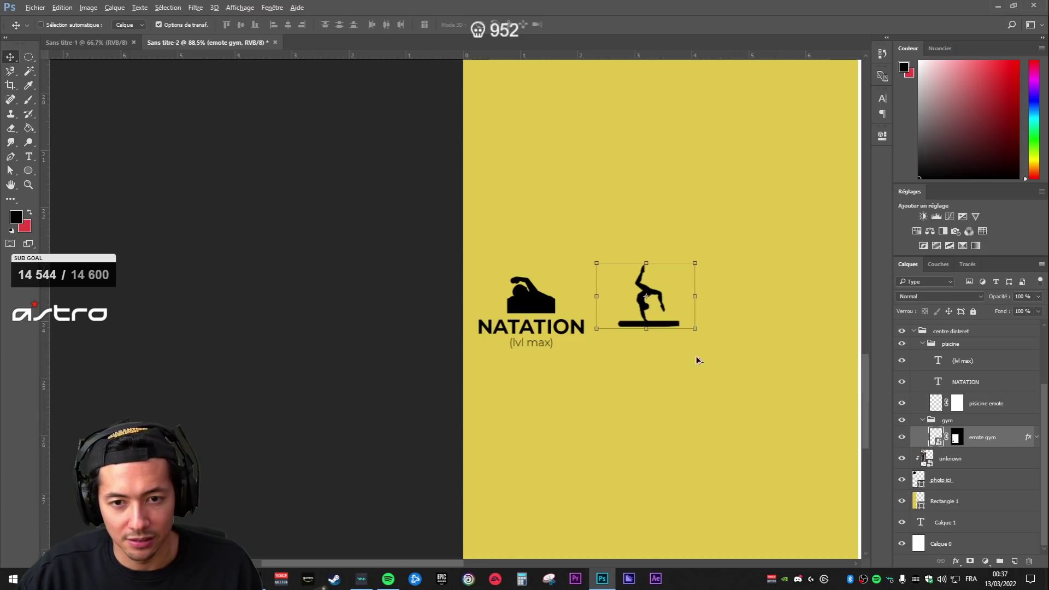
scroll(689, 358, down, 1)
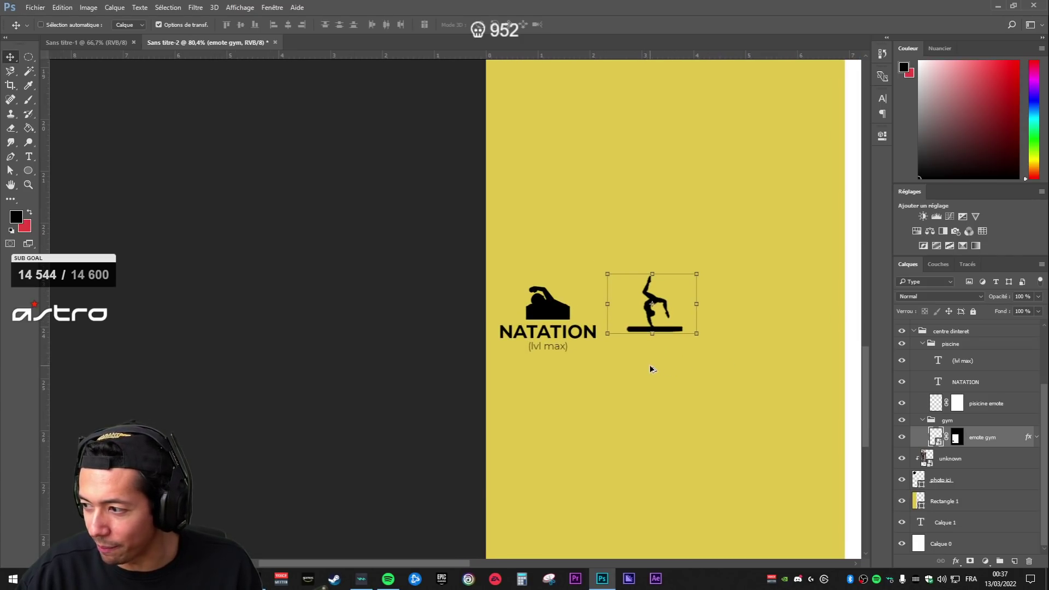
scroll(642, 371, down, 1)
scroll(697, 361, up, 3)
scroll(694, 350, down, 1)
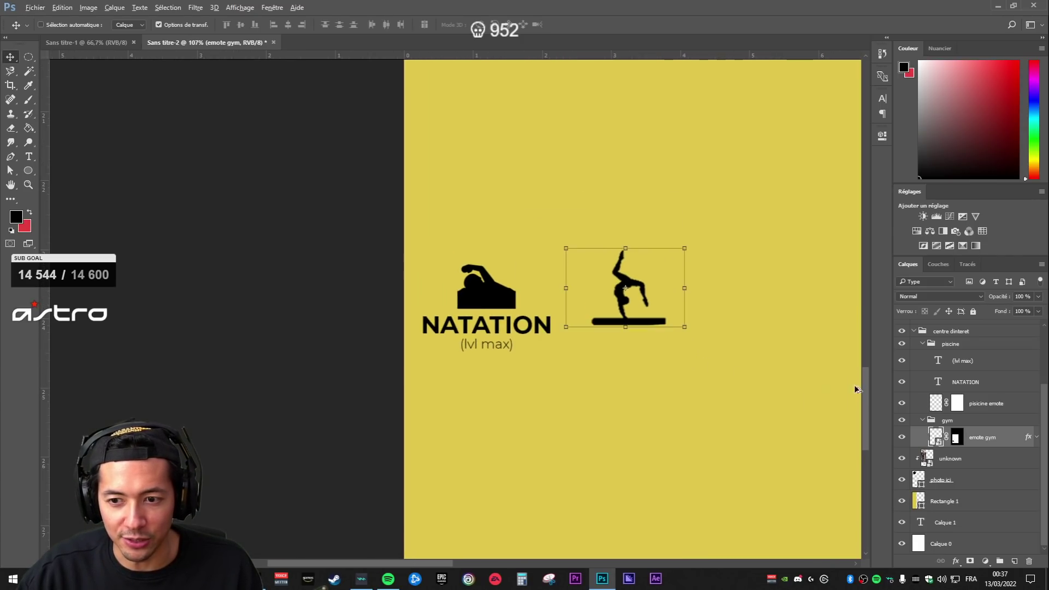
scroll(763, 399, down, 5)
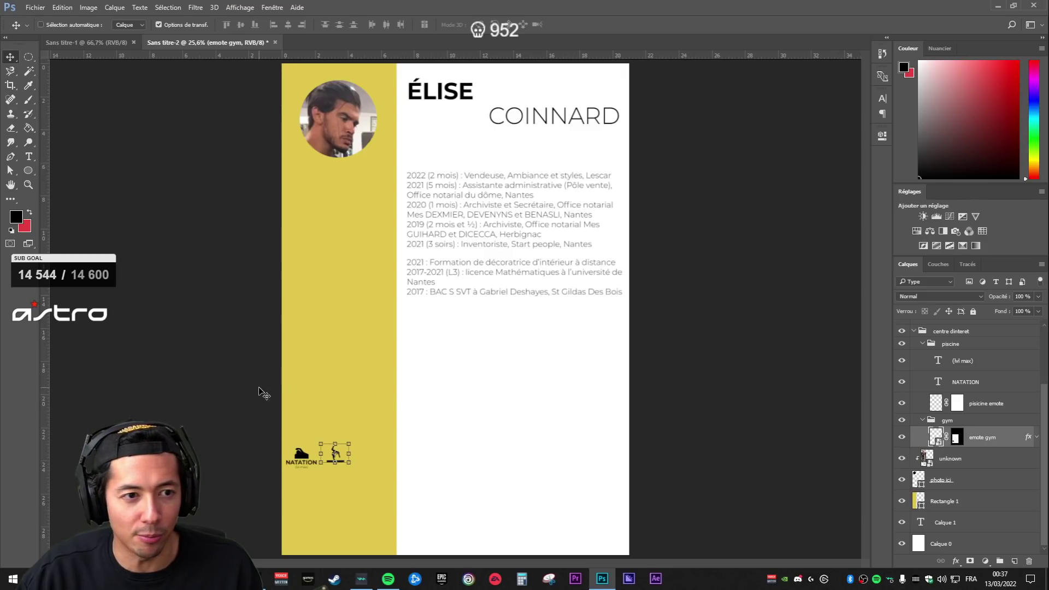
drag(46, 342, 333, 320)
scroll(330, 322, up, 4)
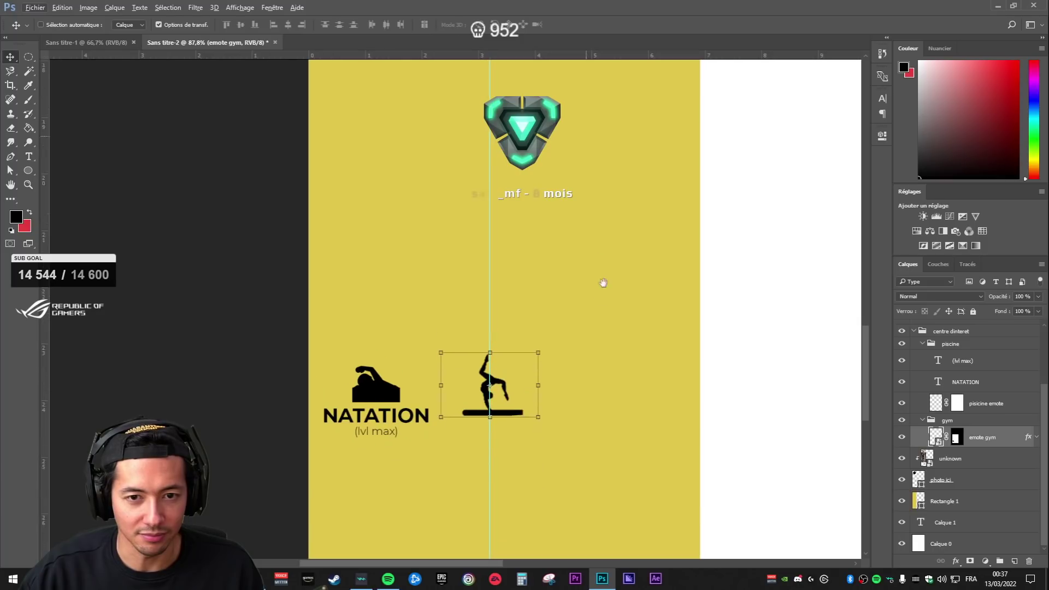
drag(527, 316, 651, 317)
- Nudge the swimming group right and shift the gymnast slightly left to balance them
click(972, 421)
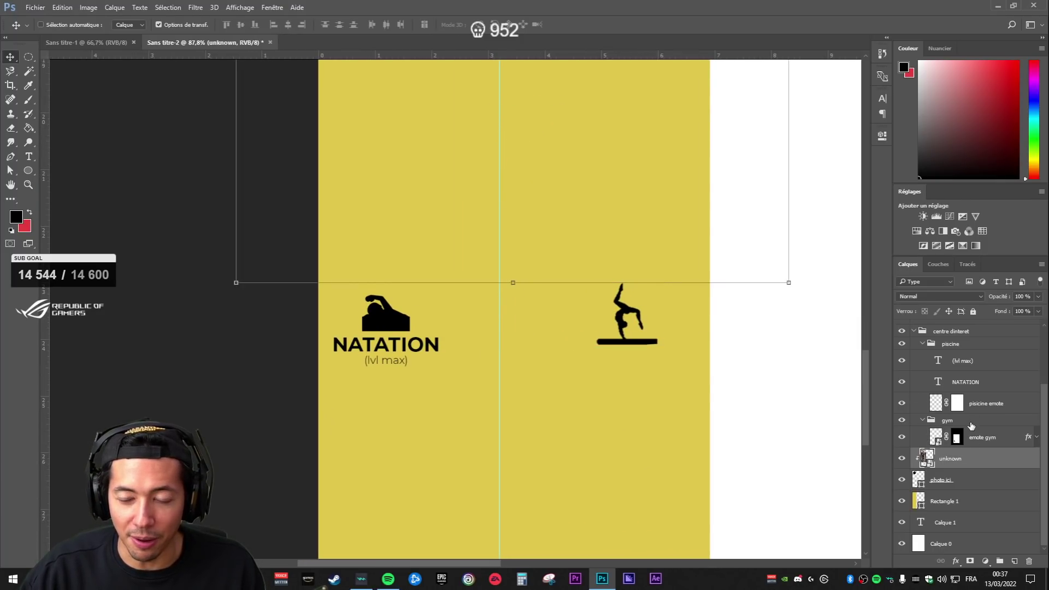
click(992, 436)
click(971, 421)
click(970, 348)
key(shift+Right)
key(shift+Right)
key(shift+Right)
key(shift+Right)
key(shift+Right)
key(shift+Right)
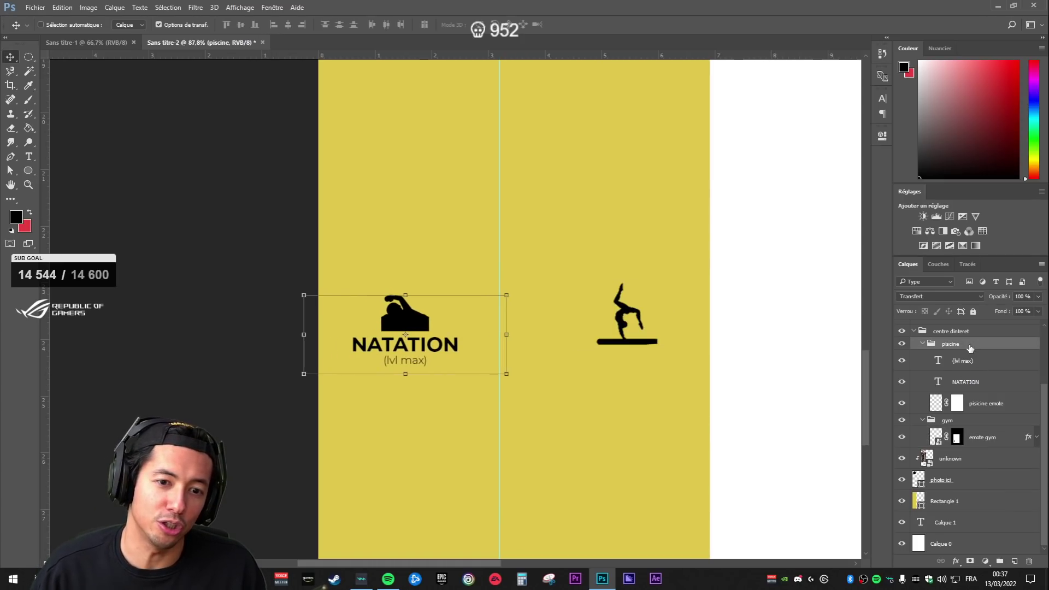
key(Left)
key(Left)
key(Left)
key(Left)
key(Left)
key(Left)
key(Left)
key(Left)
key(Left)
key(Left)
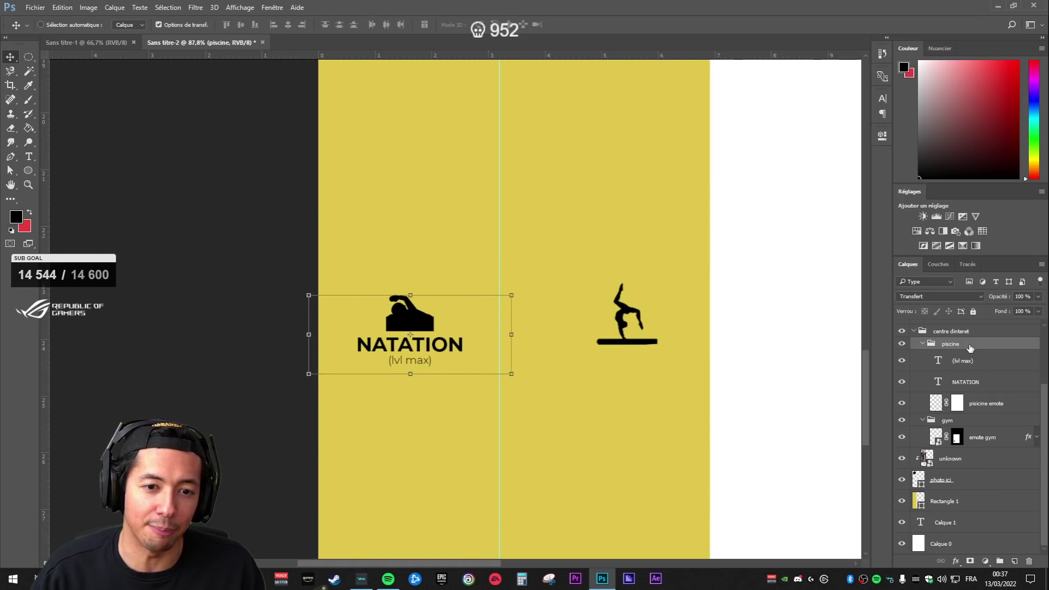
click(966, 383)
click(965, 362)
click(969, 437)
drag(647, 307, 638, 307)
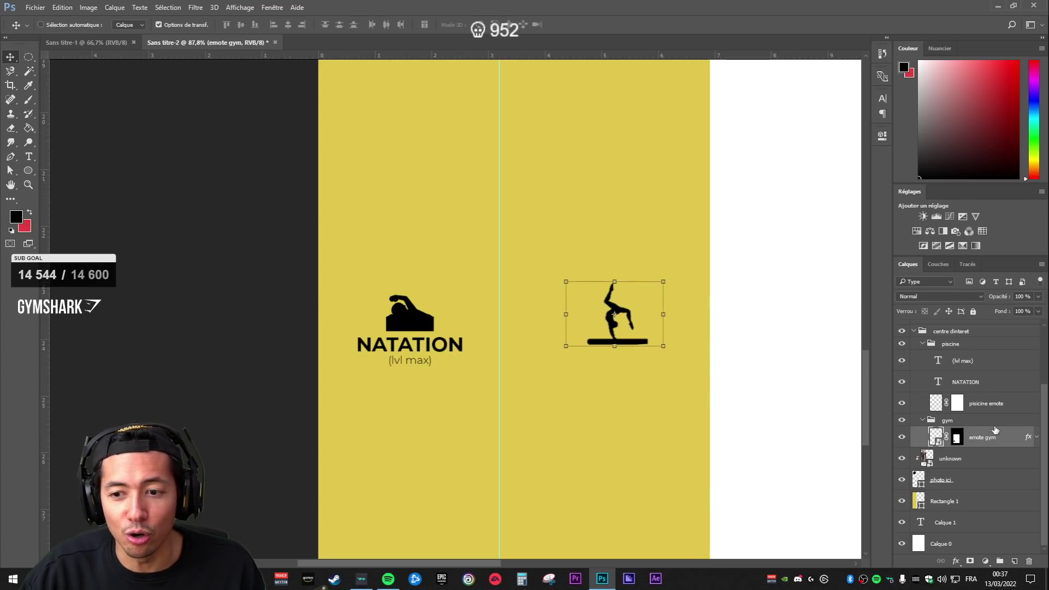
- Duplicate the NATATION and (lvl max) captions into the gym group beneath the gymnast
ctrl+click(972, 382)
ctrl+click(971, 364)
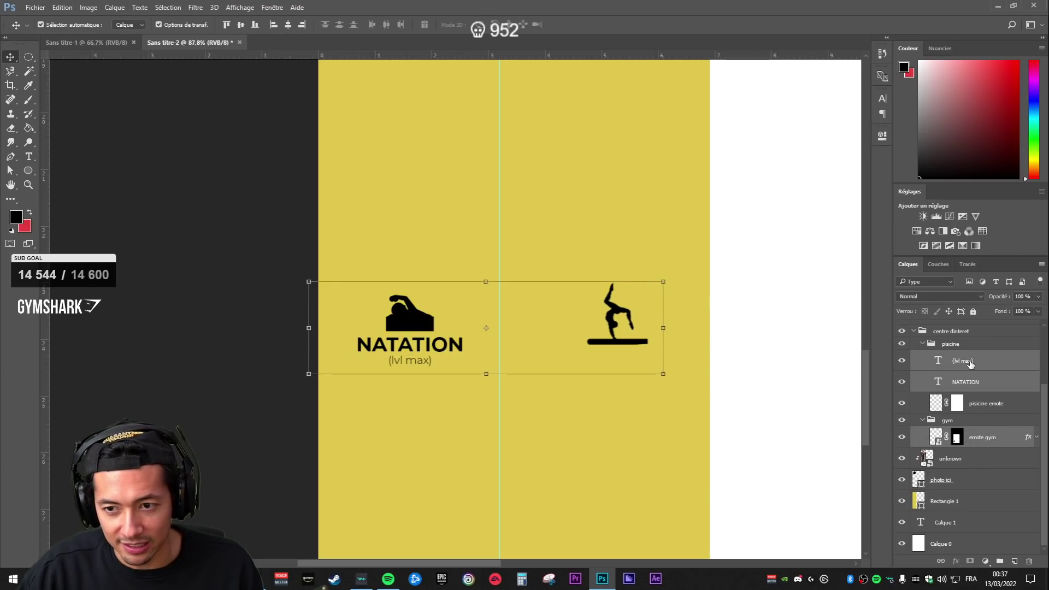
key(ctrl+j)
drag(978, 363, 1000, 492)
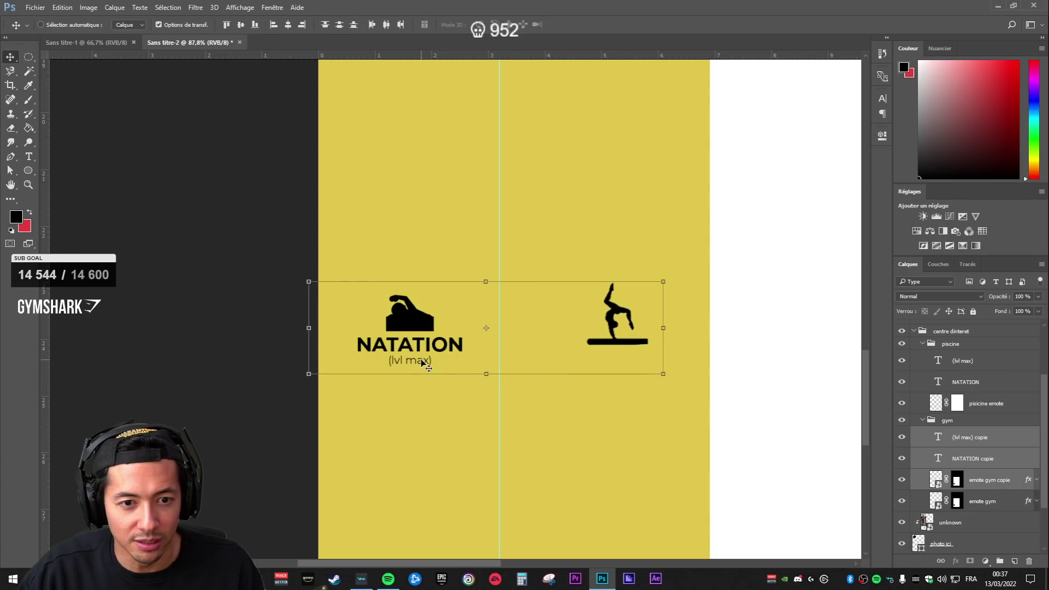
drag(448, 347, 651, 347)
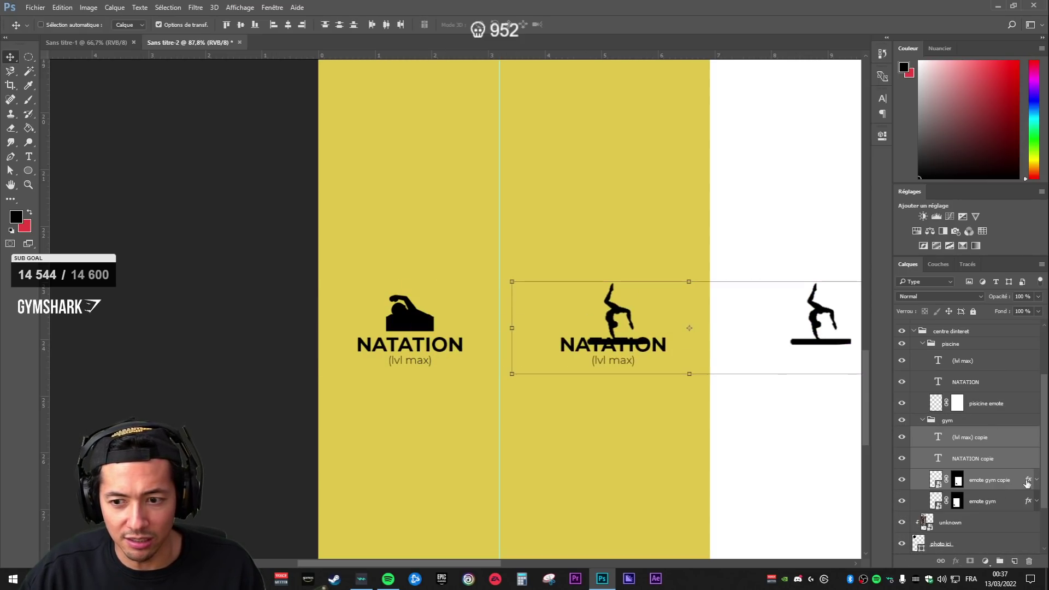
click(983, 497)
click(974, 459)
click(971, 435)
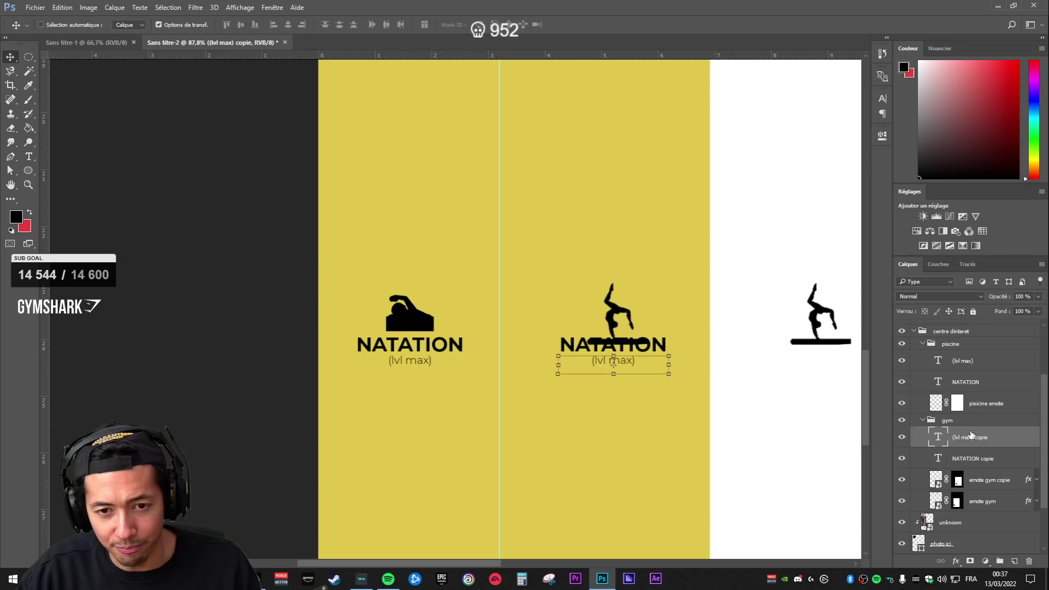
- Delete the extra duplicated gymnast icon copy
scroll(992, 467, down, 1)
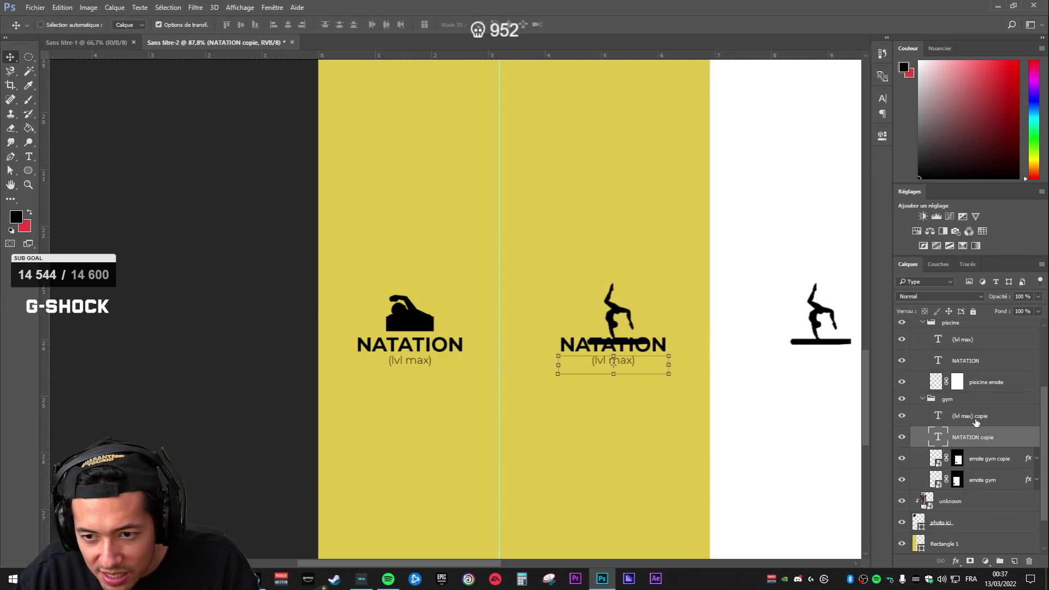
click(973, 437)
click(992, 458)
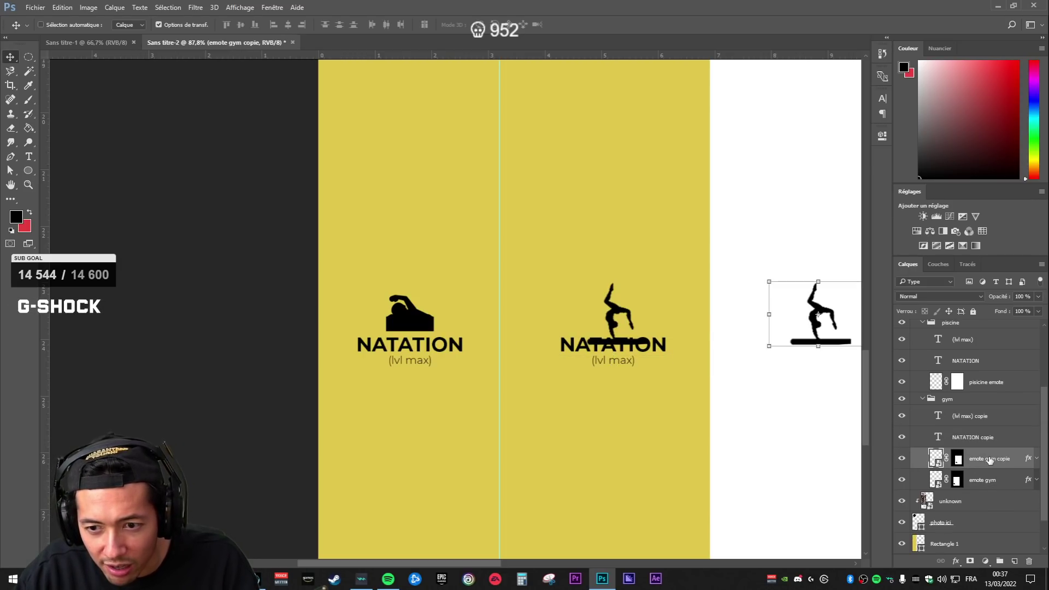
key(Delete)
click(973, 437)
- Nudge the swimming NATATION and (lvl max) captions down and back up
scroll(597, 403, up, 2)
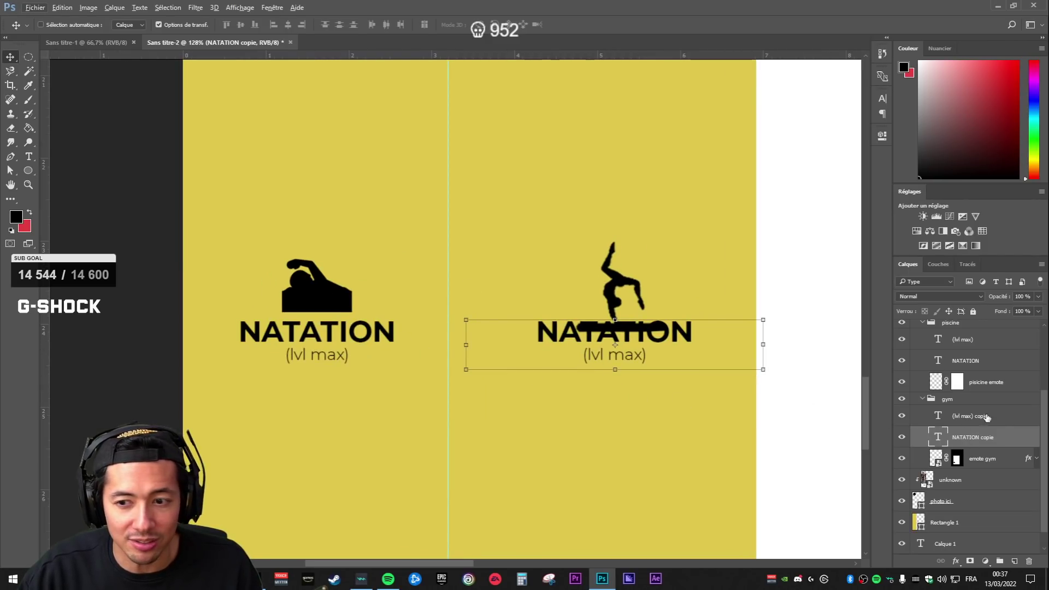
click(976, 361)
shift+click(972, 341)
key(shift+Down)
key(shift+Down)
key(shift+Down)
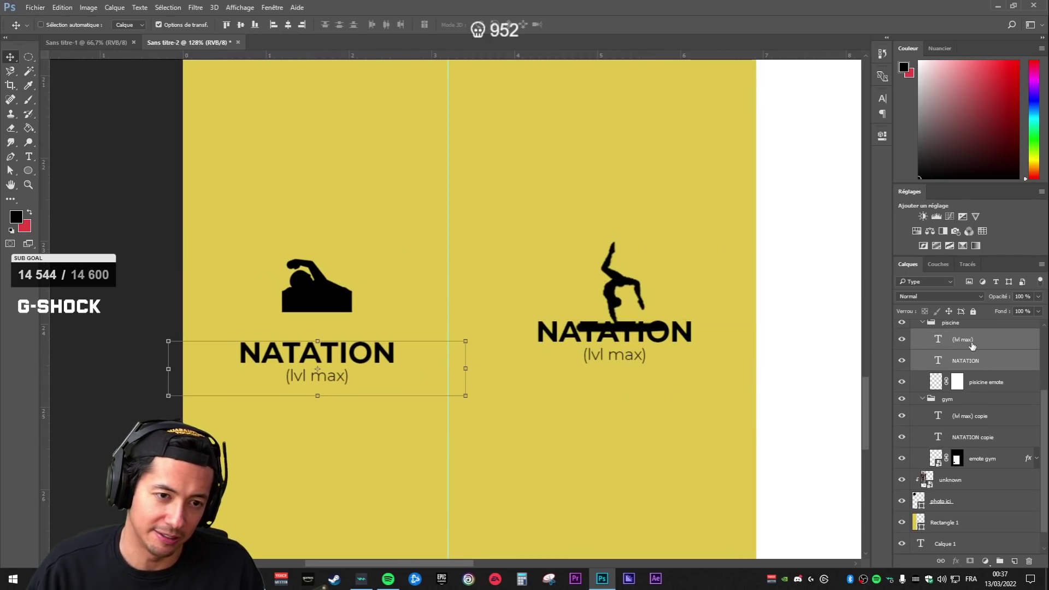
key(shift+Up)
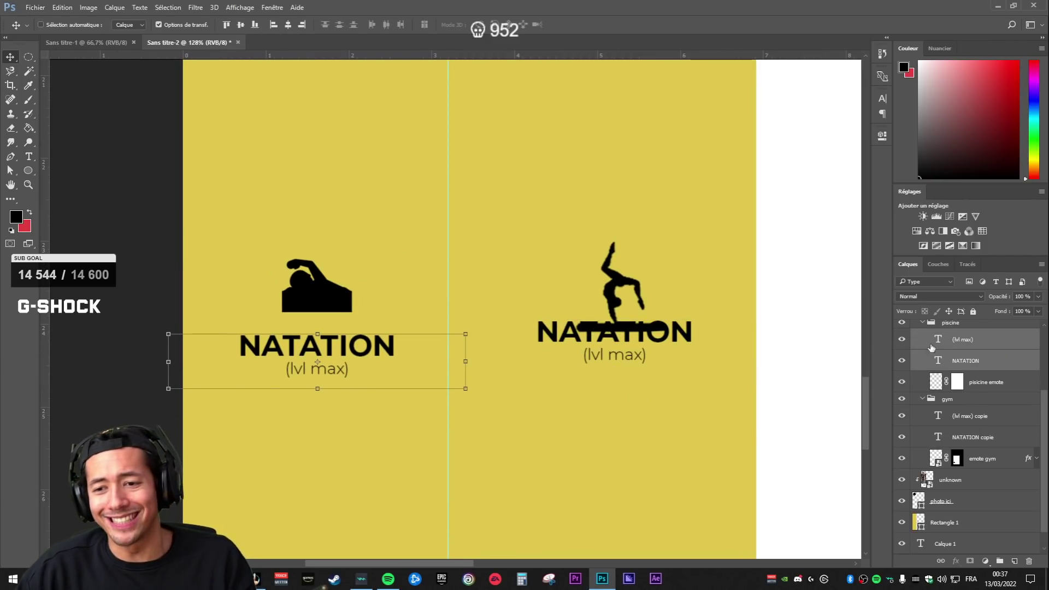
- Raise the gymnast icon slightly and squash it from the top
click(981, 421)
click(976, 456)
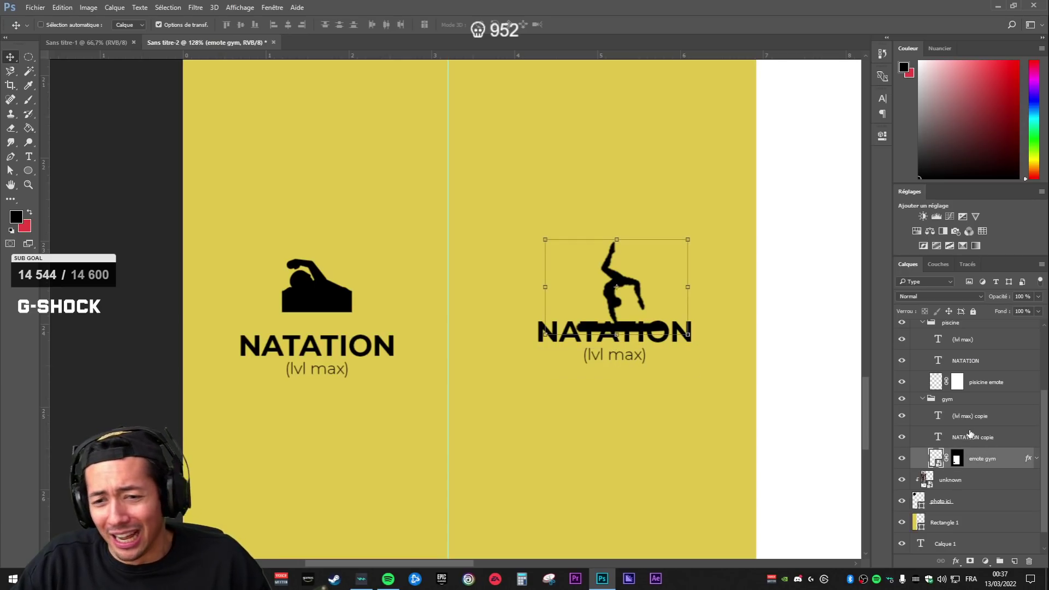
key(shift+Up)
key(shift+Up)
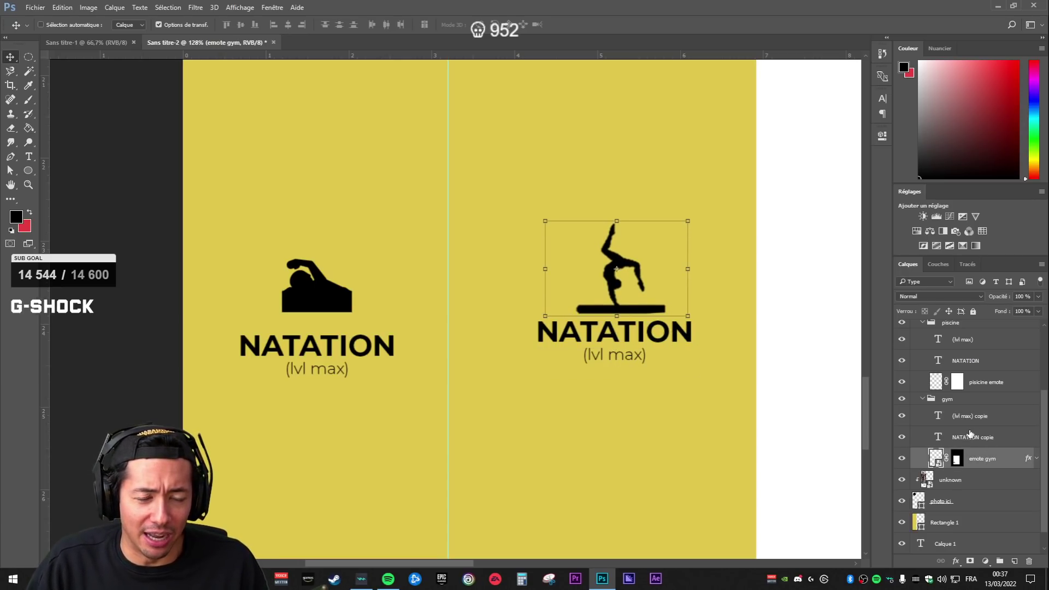
drag(617, 222, 617, 241)
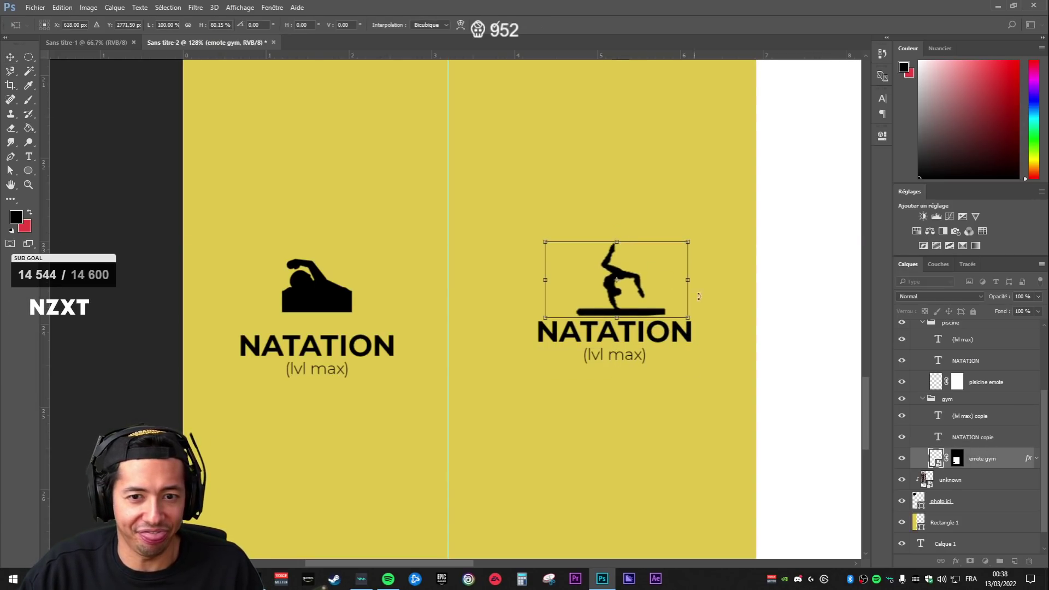
key(Return)
- Add a horizontal guide and line the gym captions up with the swimming captions
click(926, 437)
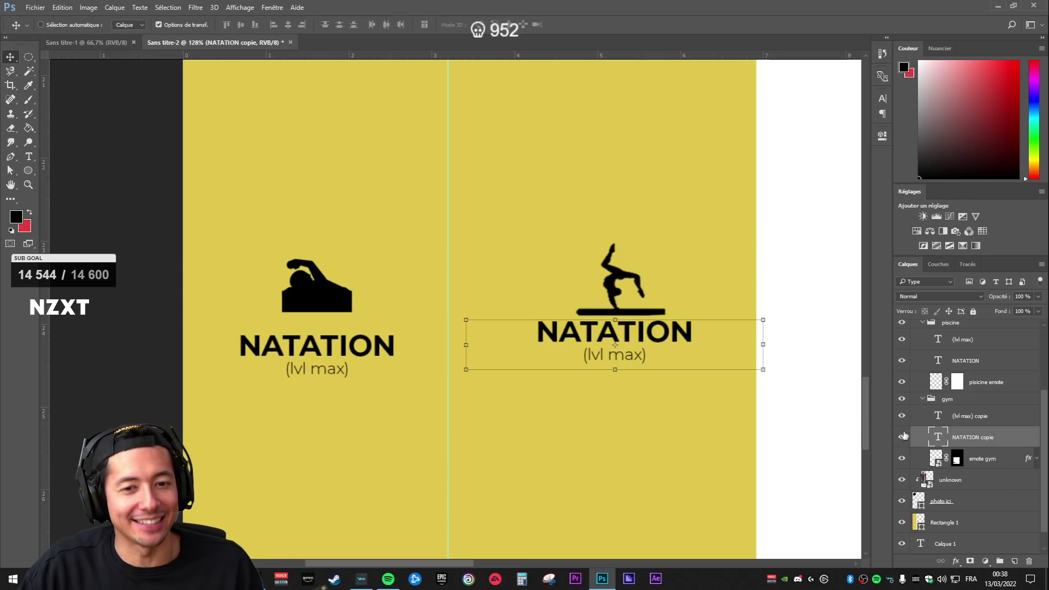
ctrl+click(978, 417)
key(shift+Down)
key(shift+Down)
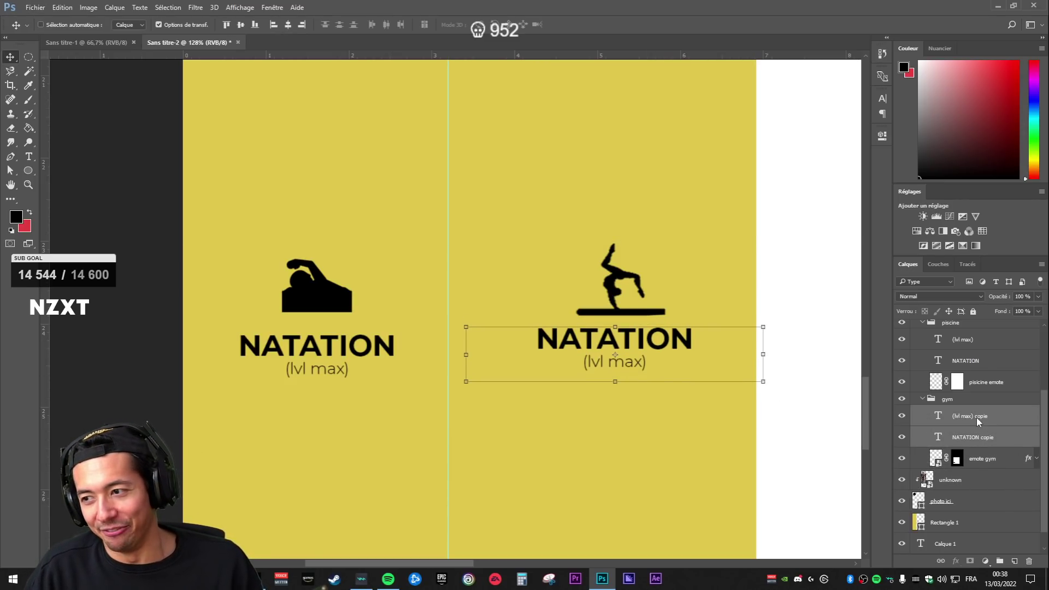
key(shift+Up)
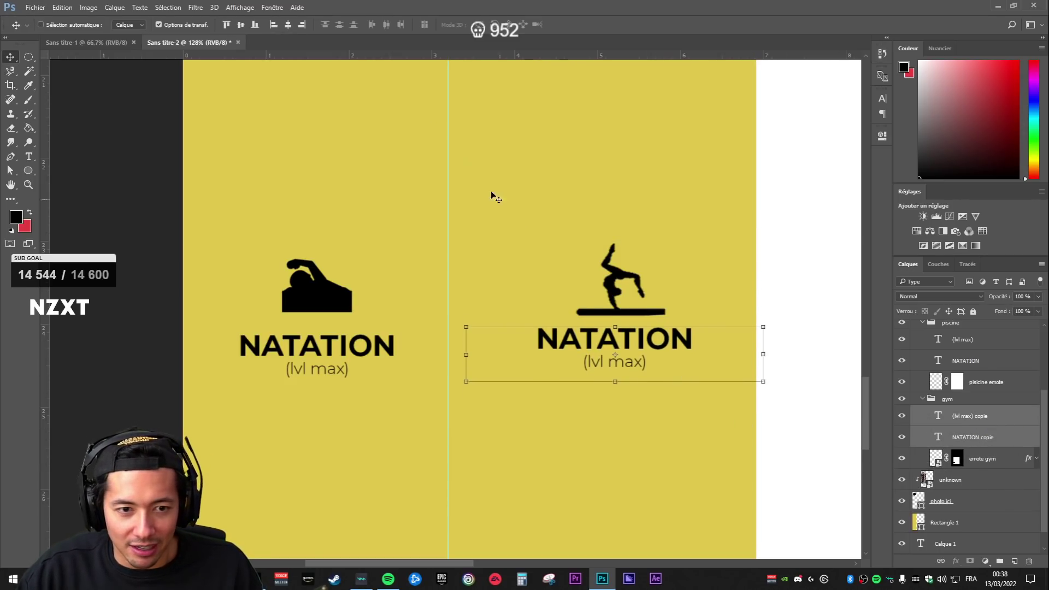
drag(315, 55, 336, 354)
key(shift+Down)
key(shift+Down)
key(shift+Up)
key(shift+Up)
key(Down)
key(Down)
key(Down)
key(Down)
key(Down)
key(Down)
key(Down)
key(Down)
key(Down)
key(Down)
key(Down)
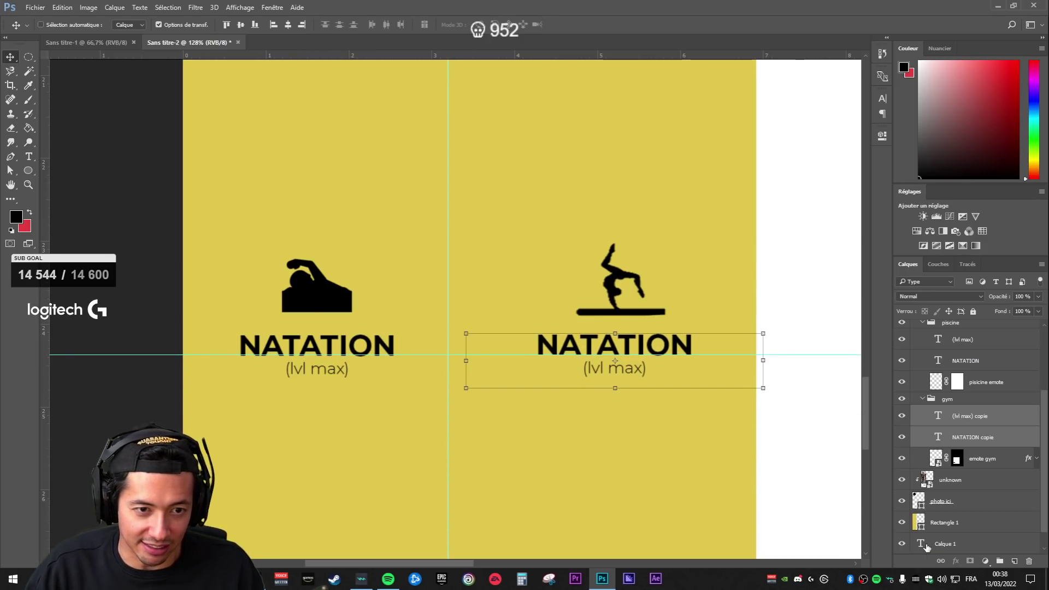
click(978, 465)
click(931, 441)
- Rename the gym column heading to GYMNASTIQUE
double_click(939, 416)
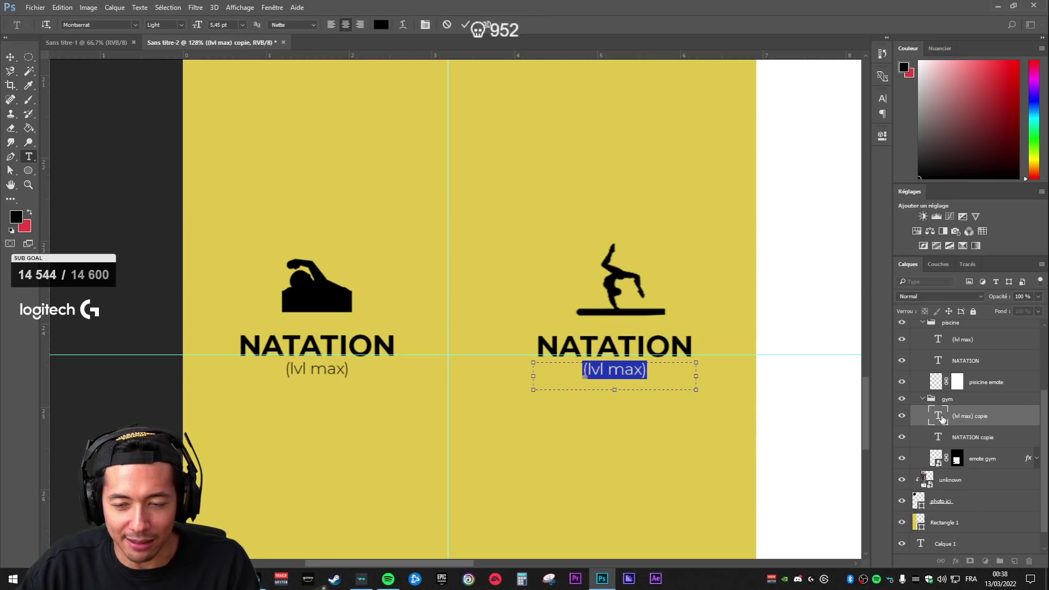
double_click(939, 437)
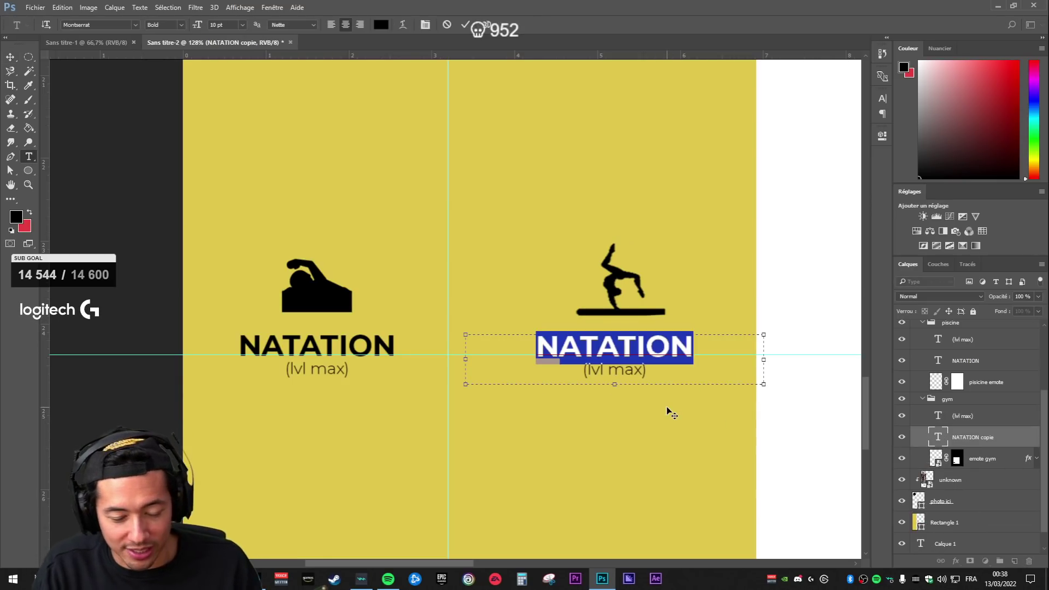
text(GYMNA)
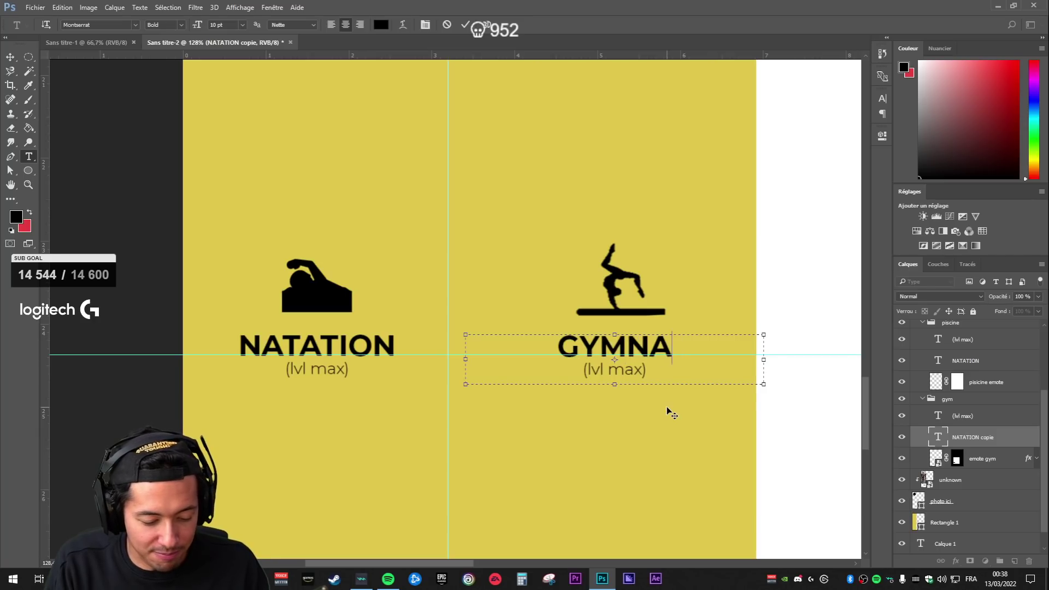
text(STIQUE)
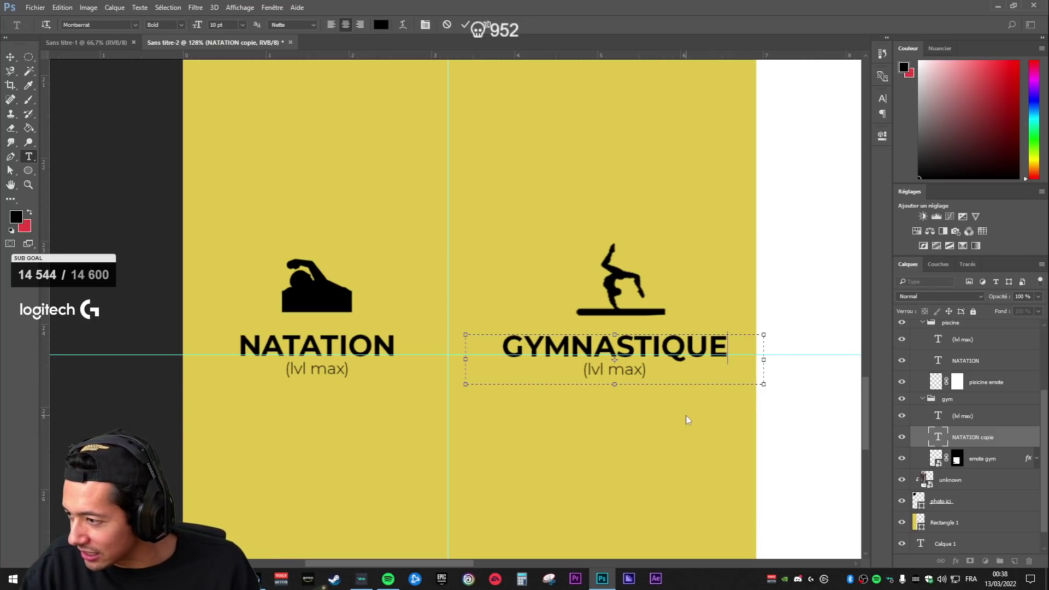
- Replace the gym subtitle with '3 Ans'
double_click(939, 415)
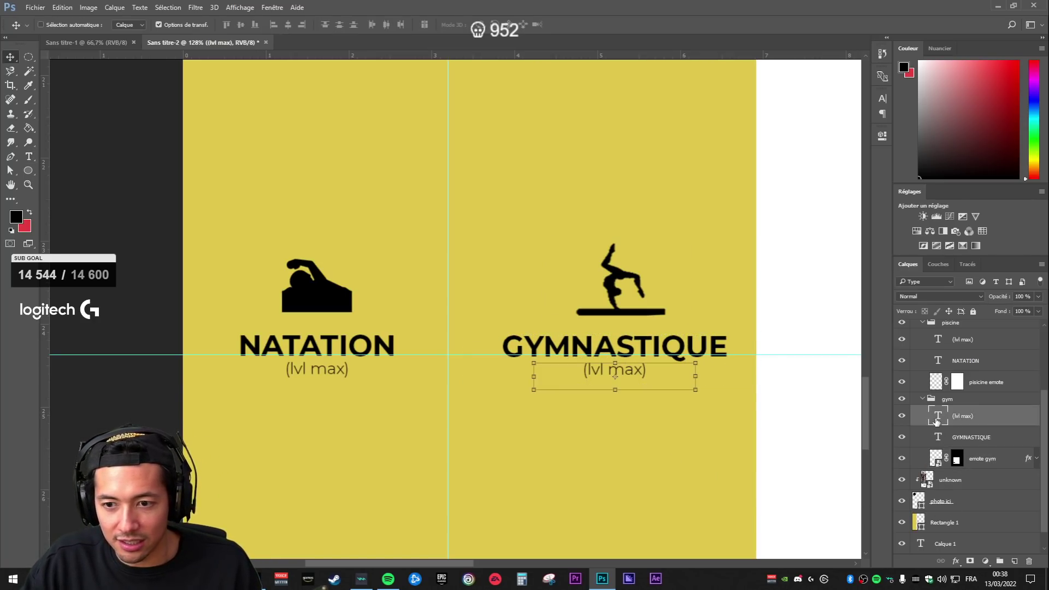
text(3 A?)
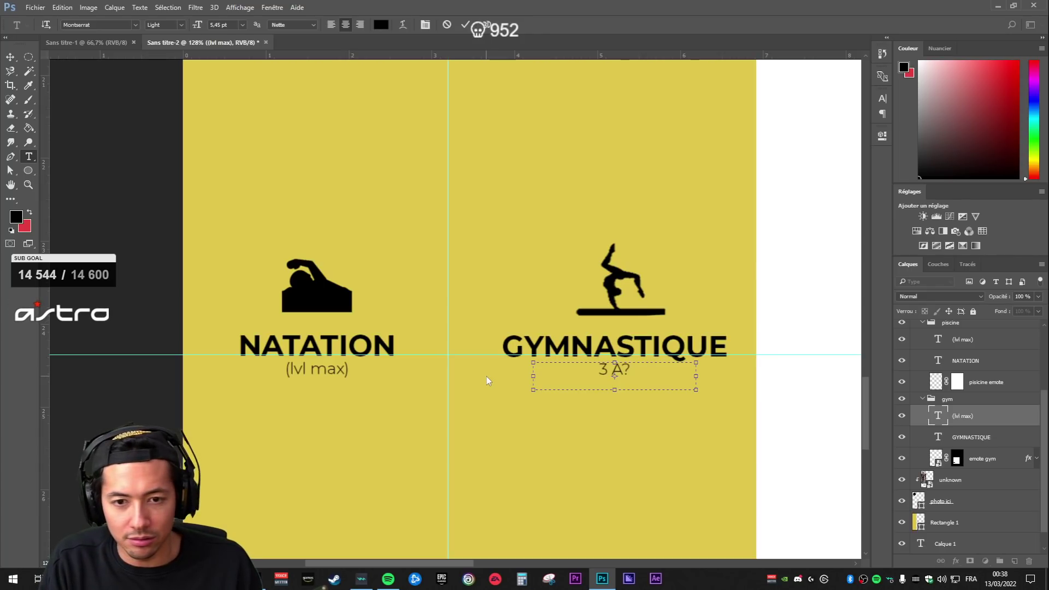
key(BackSpace)
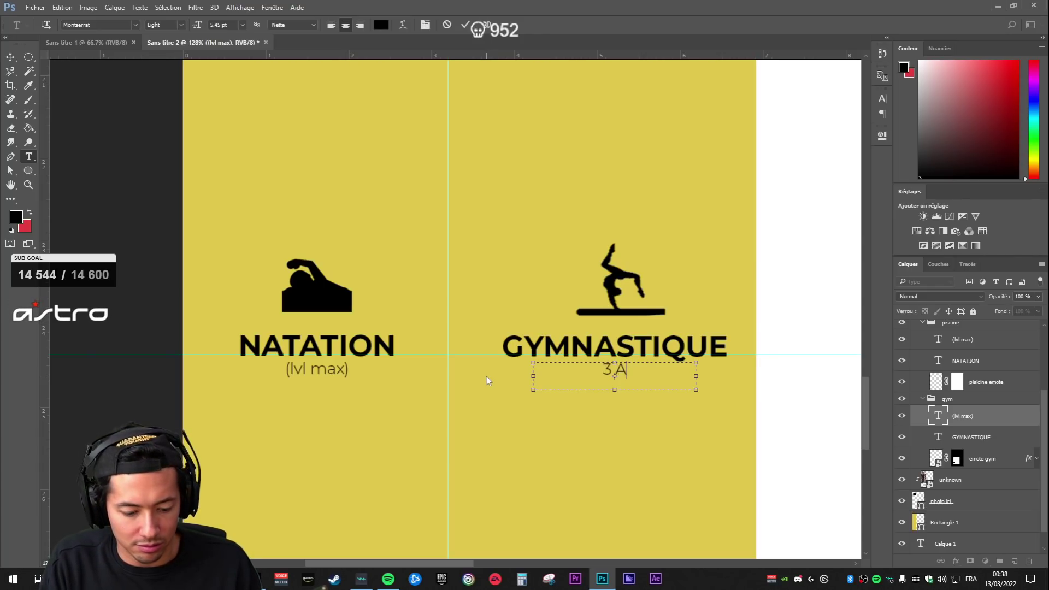
text(ns)
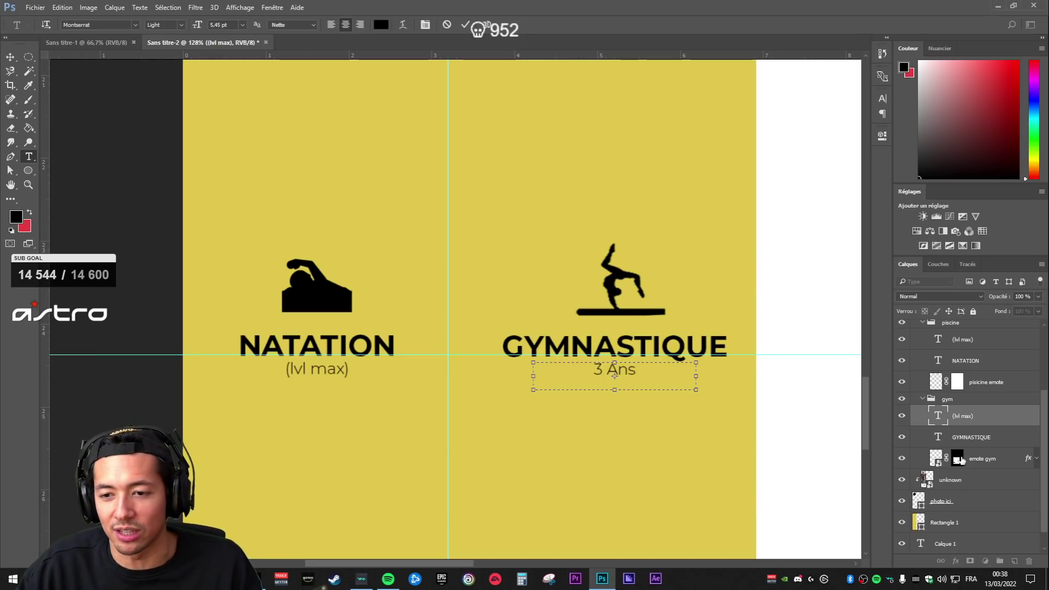
click(941, 418)
key(v)
- Extend the subtitle to '3 Ans - Entrainement Poussines' and widen its text box
double_click(940, 417)
click(642, 376)
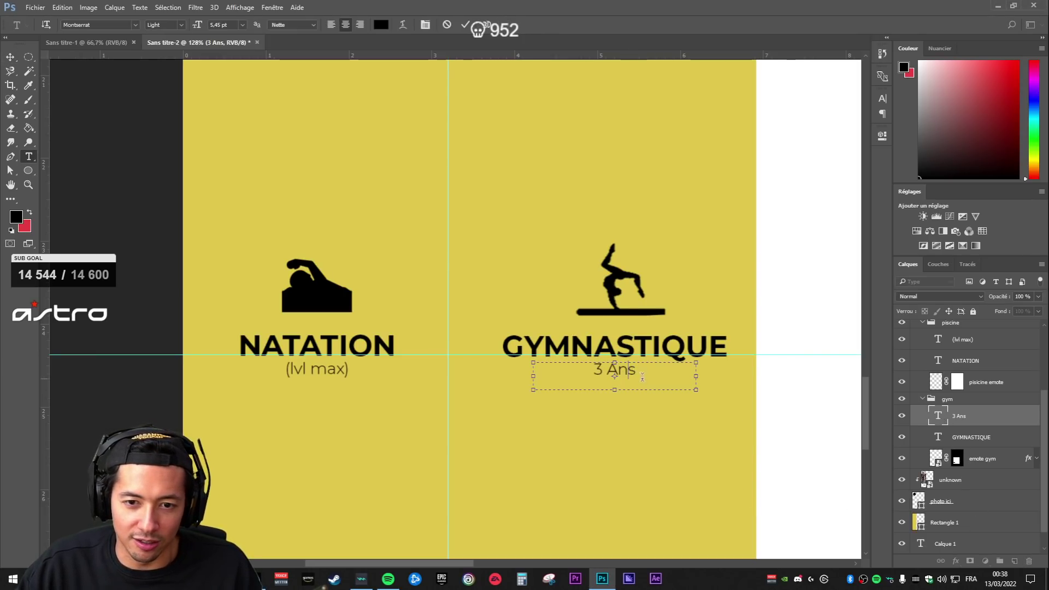
text(- Entrain)
key(BackSpace)
key(BackSpace)
key(BackSpace)
key(BackSpace)
key(BackSpace)
key(BackSpace)
key(BackSpace)
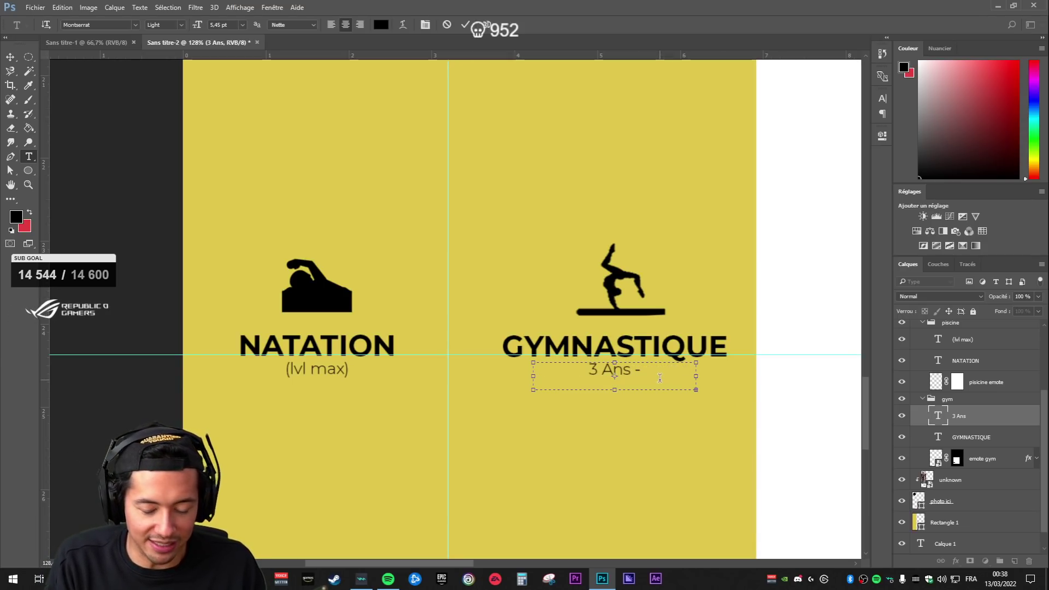
drag(699, 374, 775, 368)
click(985, 462)
key(v)
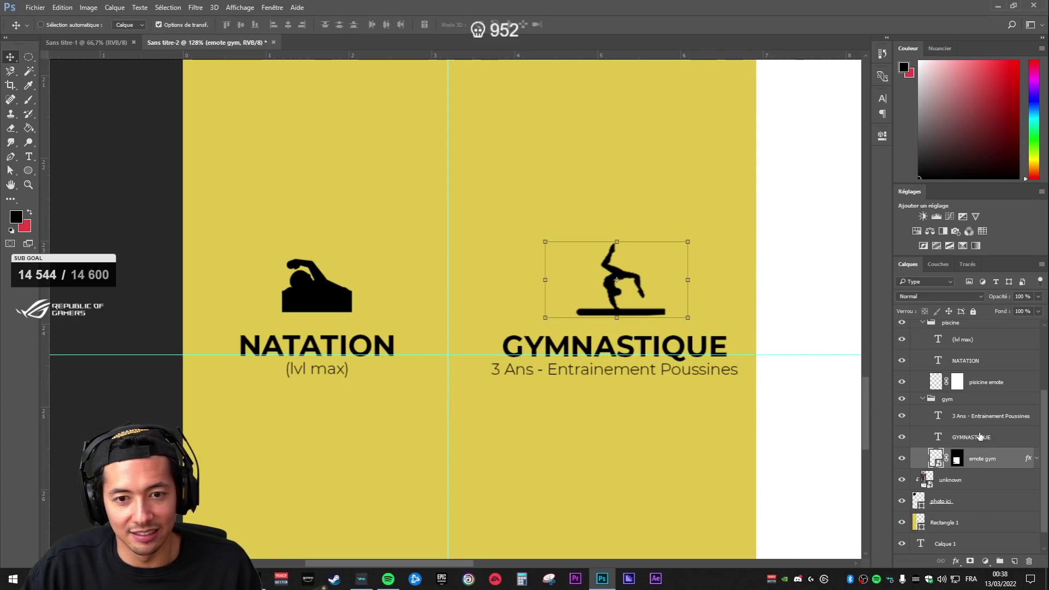
- Check the placement of the gymnast icon, GYMNASTIQUE heading and subtitle layers
click(988, 435)
click(986, 417)
scroll(621, 403, down, 10)
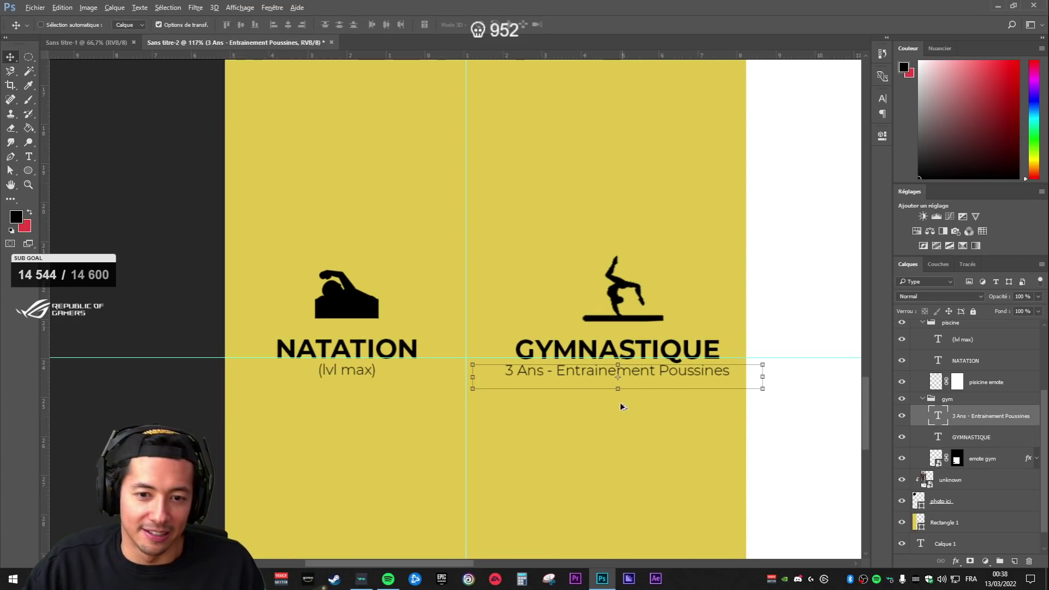
scroll(357, 455, up, 8)
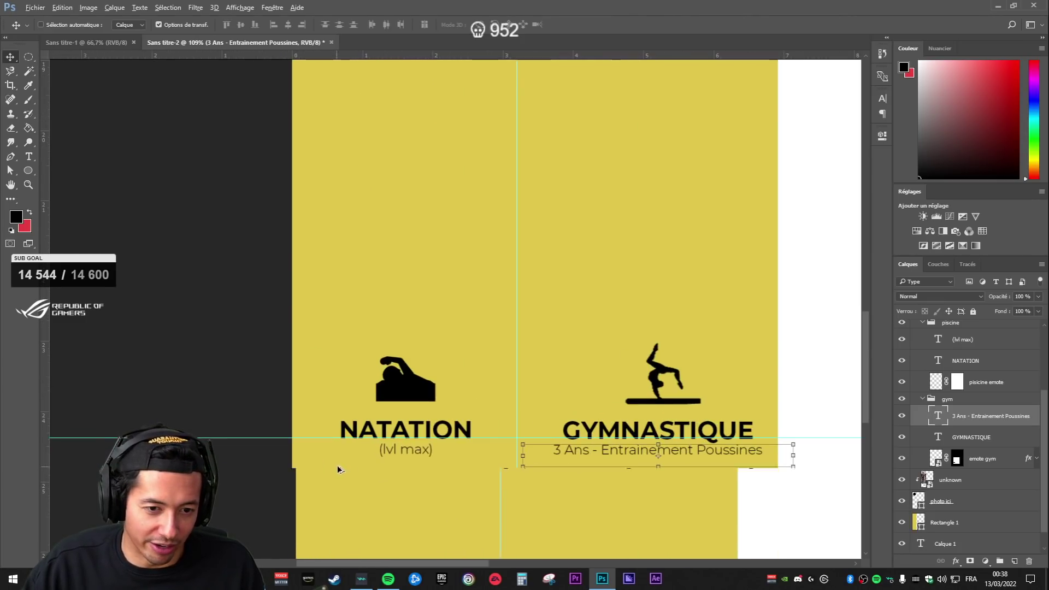
click(971, 438)
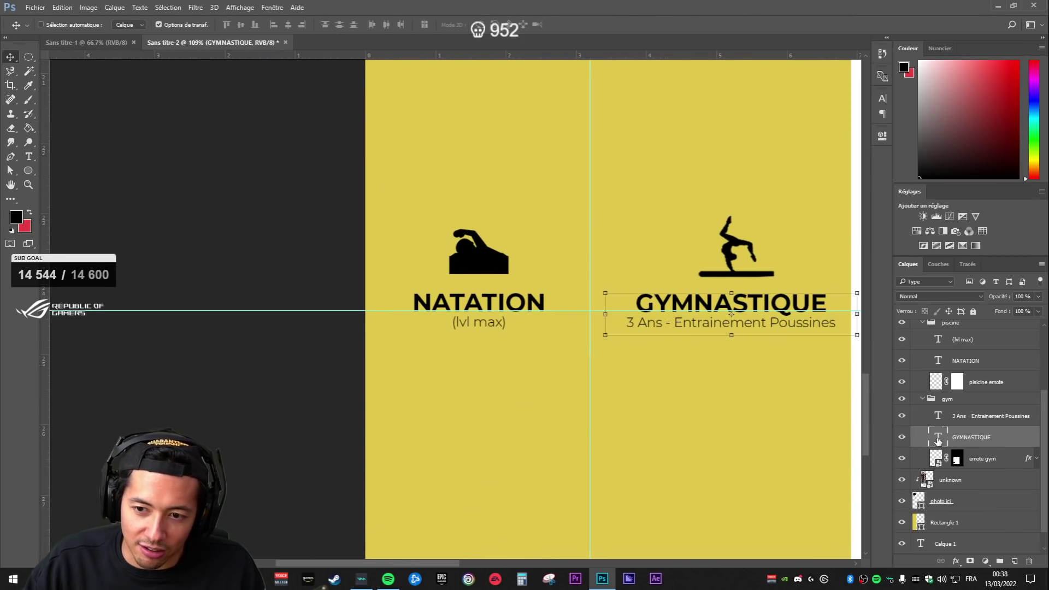
click(962, 414)
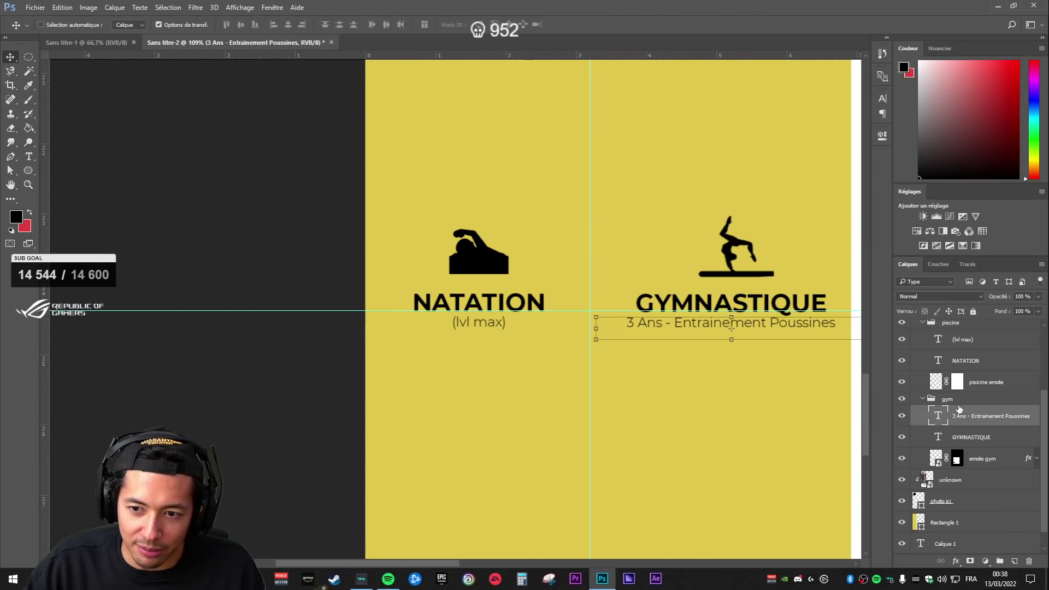
- Replace the (lvl max) text under NATATION with 'En club'
double_click(938, 340)
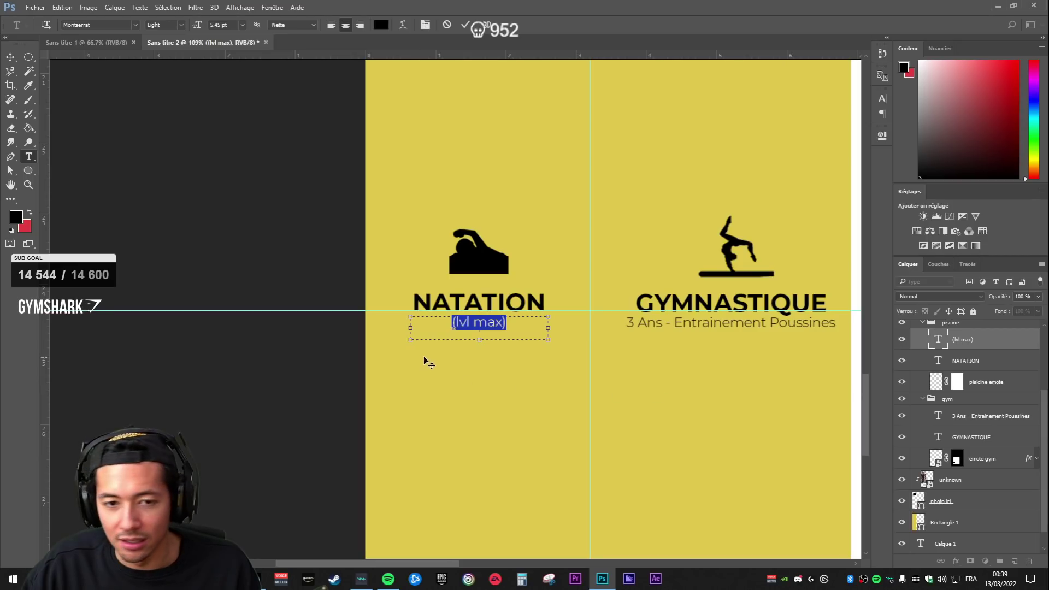
click(496, 324)
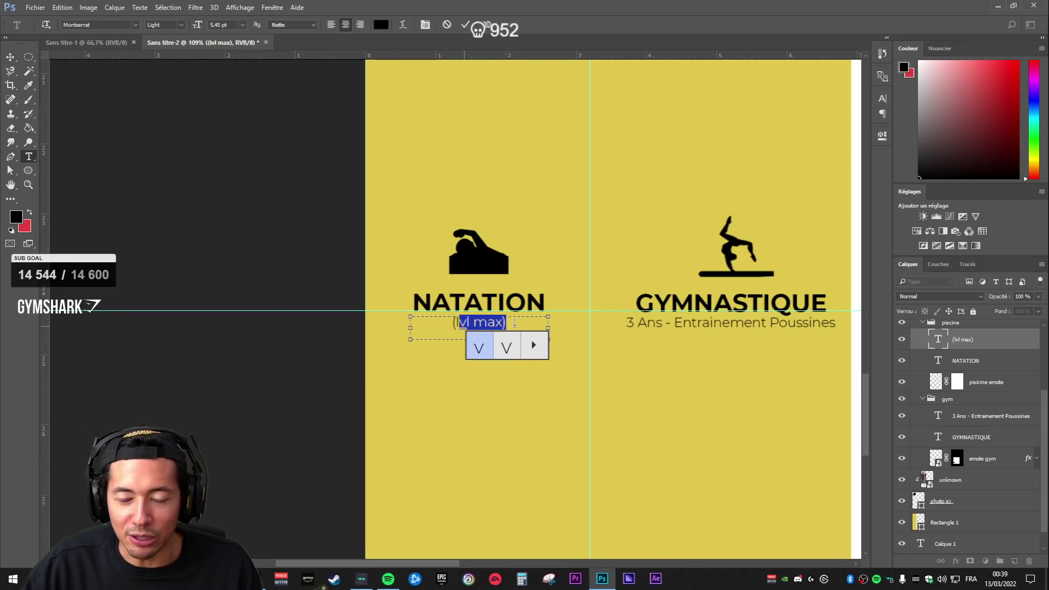
click(514, 325)
drag(502, 324, 398, 325)
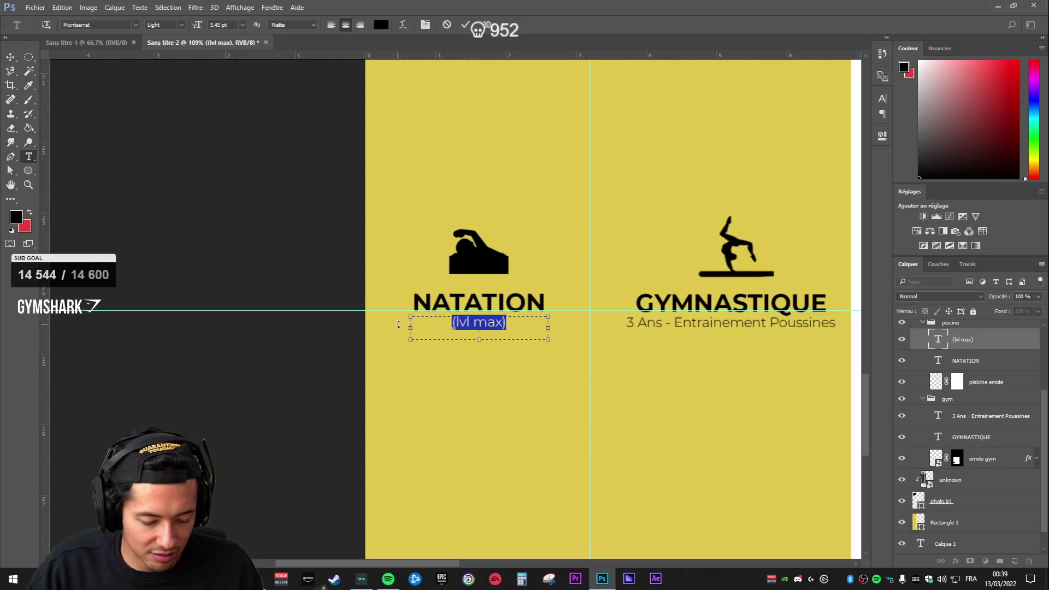
text(en c)
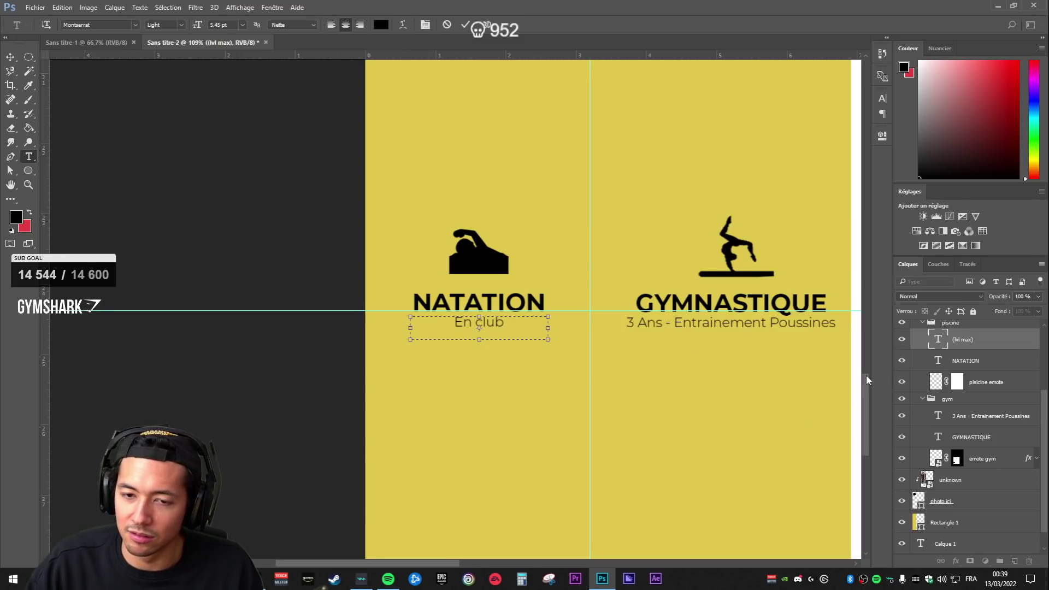
click(989, 447)
key(v)
- Select the gymnastics icon, then the GYMNASTIQUE heading, then the yellow sidebar rectangle layer
scroll(727, 386, down, 10)
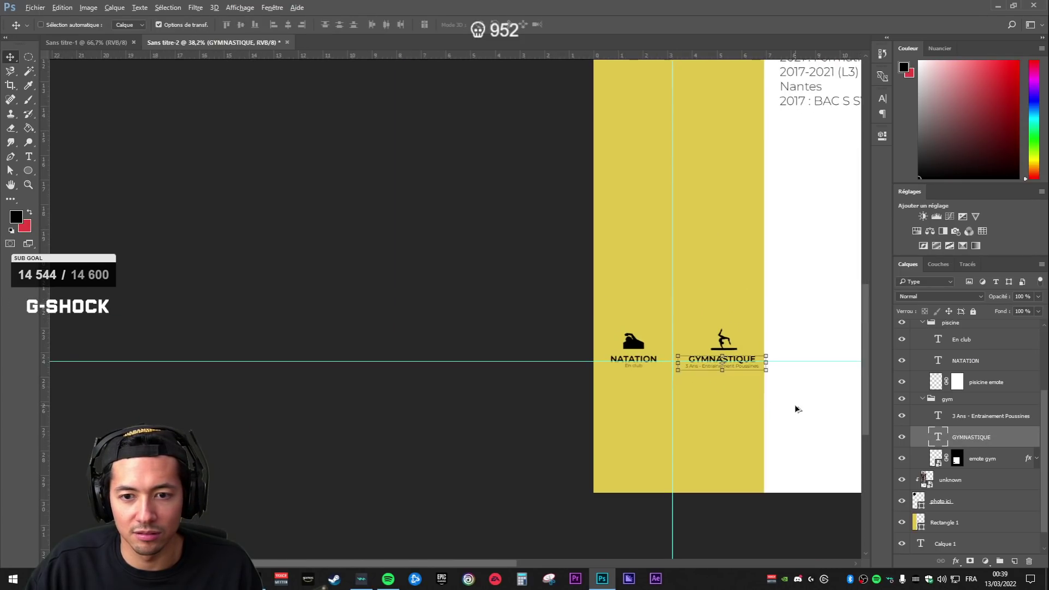
scroll(796, 402, down, 7)
scroll(405, 430, up, 4)
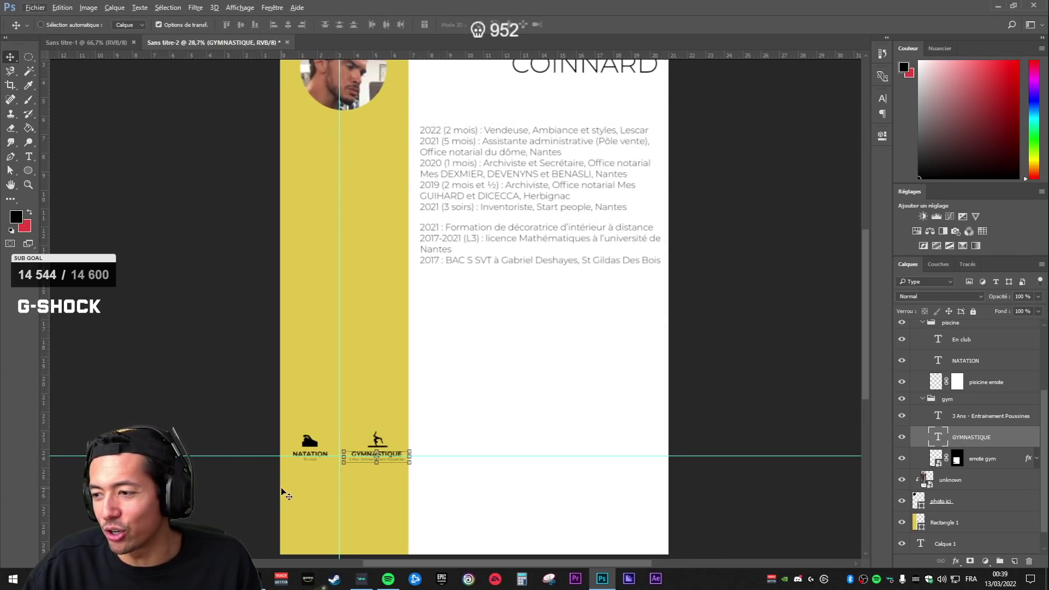
scroll(285, 489, down, 2)
scroll(339, 321, down, 3)
scroll(374, 215, up, 4)
scroll(402, 223, down, 3)
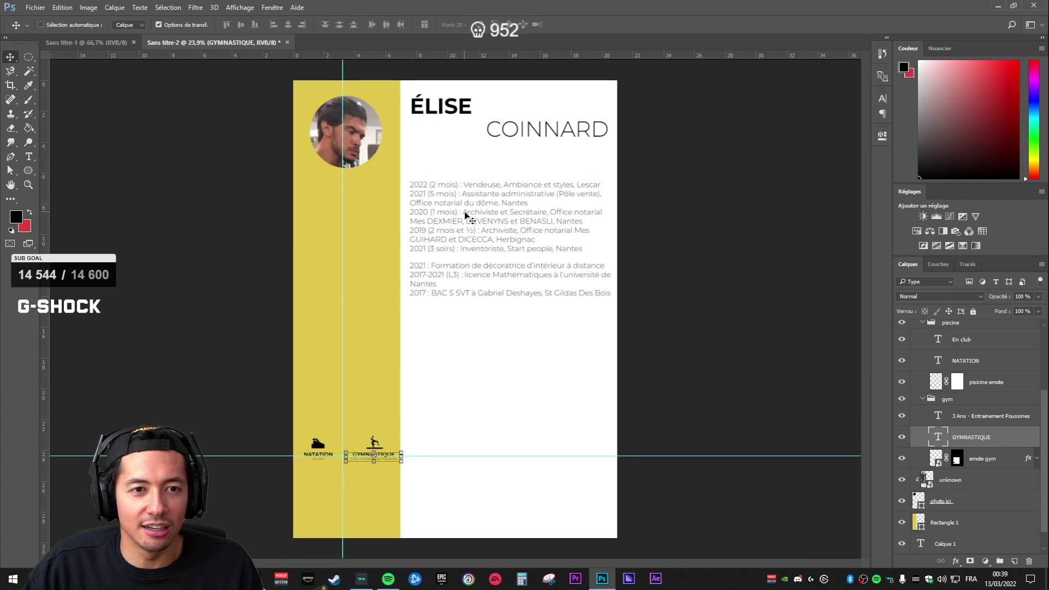
click(992, 458)
scroll(957, 458, up, 1)
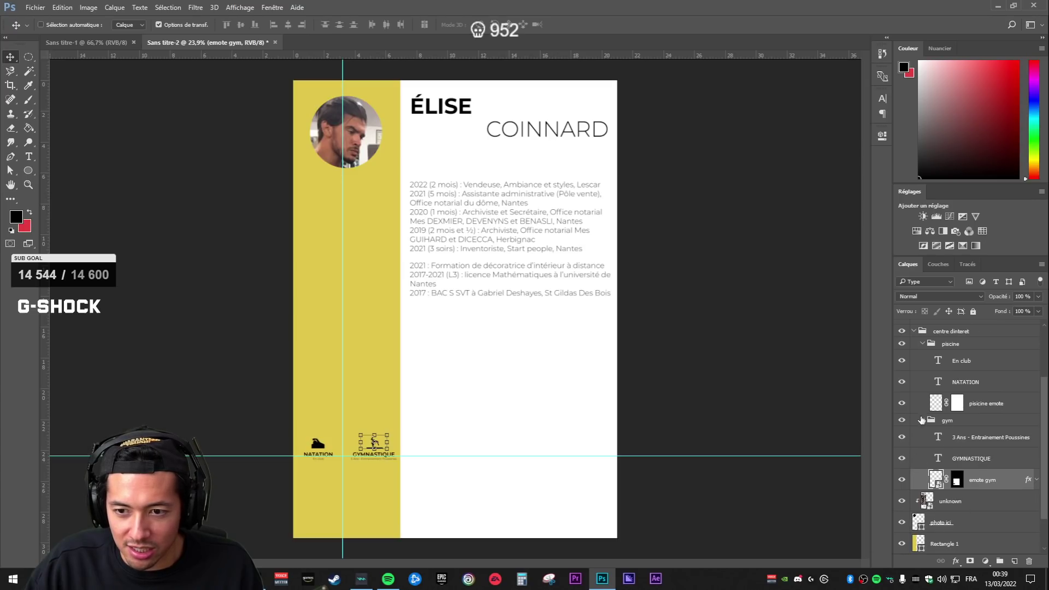
scroll(927, 419, up, 1)
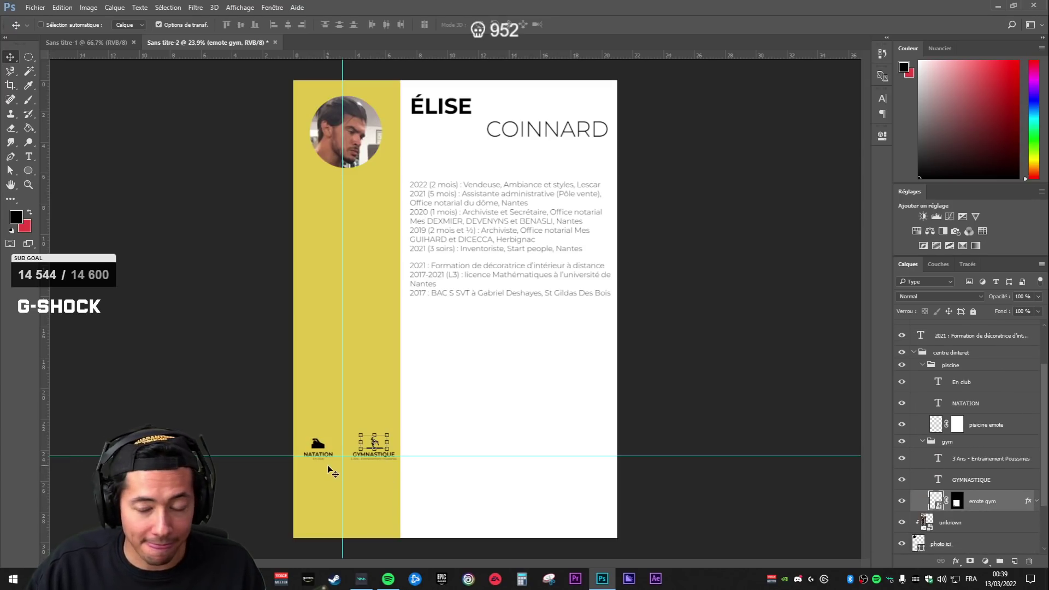
scroll(333, 452, up, 1)
scroll(444, 466, up, 2)
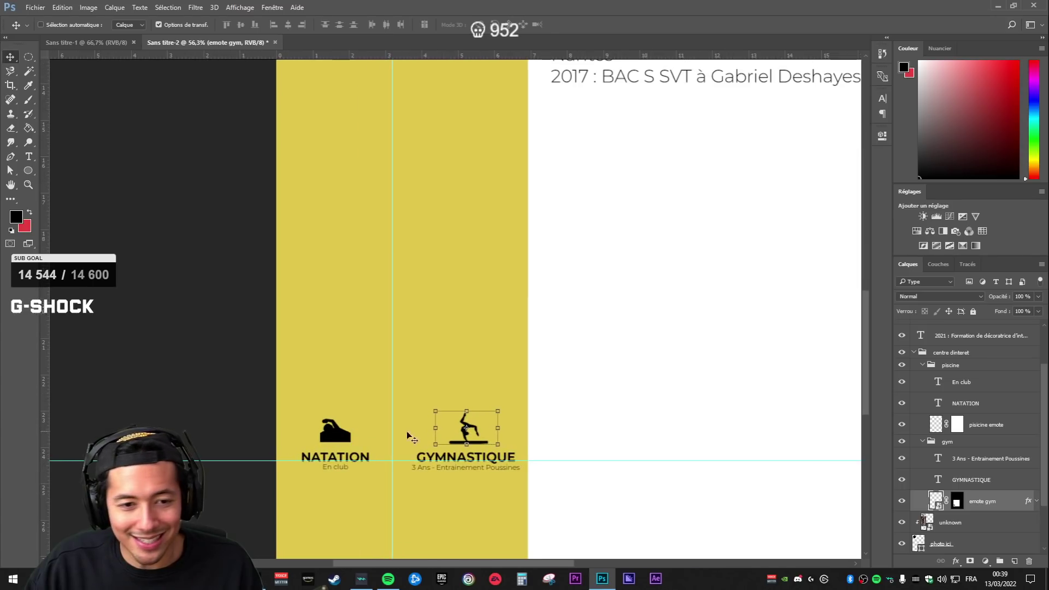
key(alt+bracketright)
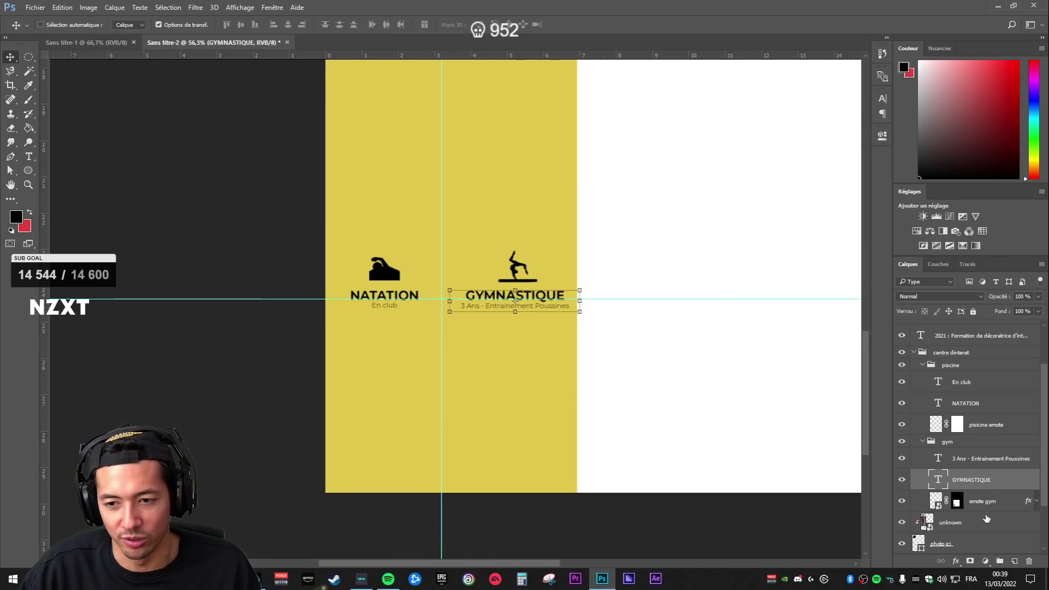
scroll(986, 520, down, 3)
click(973, 502)
scroll(289, 300, down, 3)
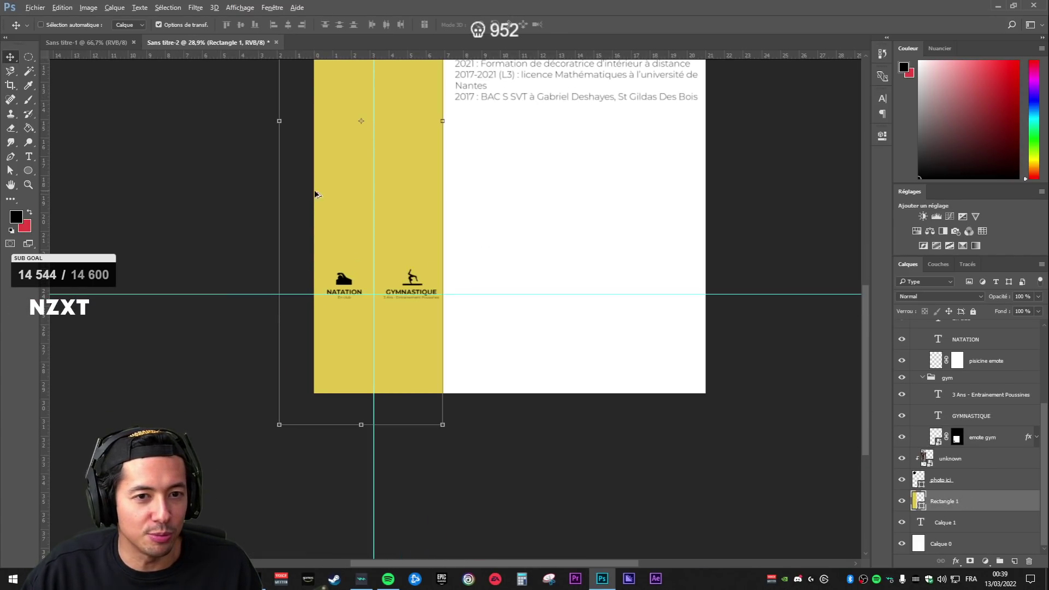
- Resize the yellow sidebar so its left edge meets the page edge
scroll(411, 173, up, 2)
scroll(271, 183, down, 2)
drag(203, 116, 241, 112)
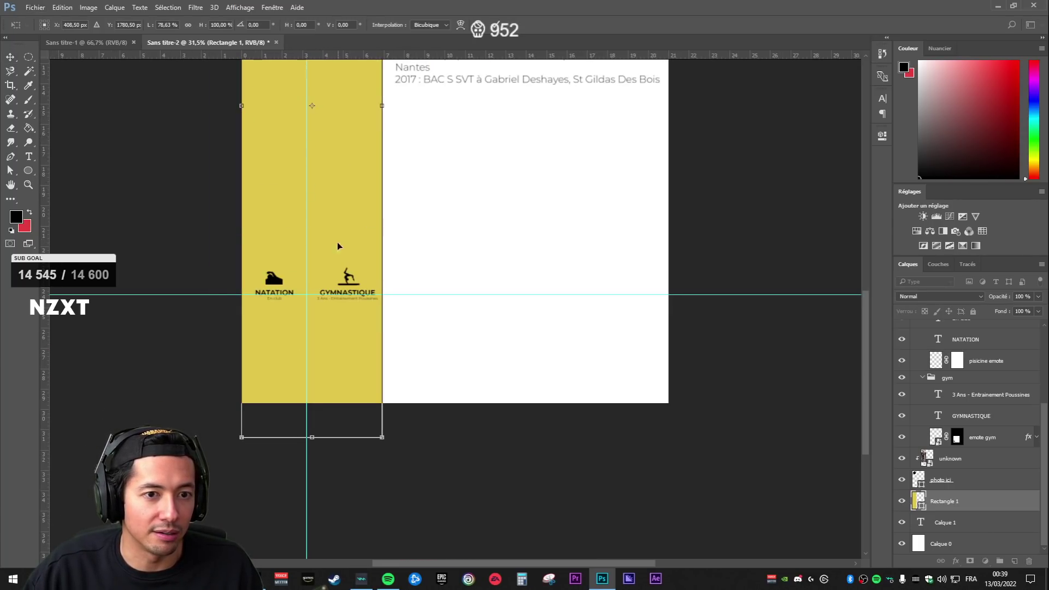
key(Return)
- Shift the vertical guide slightly right and nudge the gymnastics group left
drag(307, 254, 313, 255)
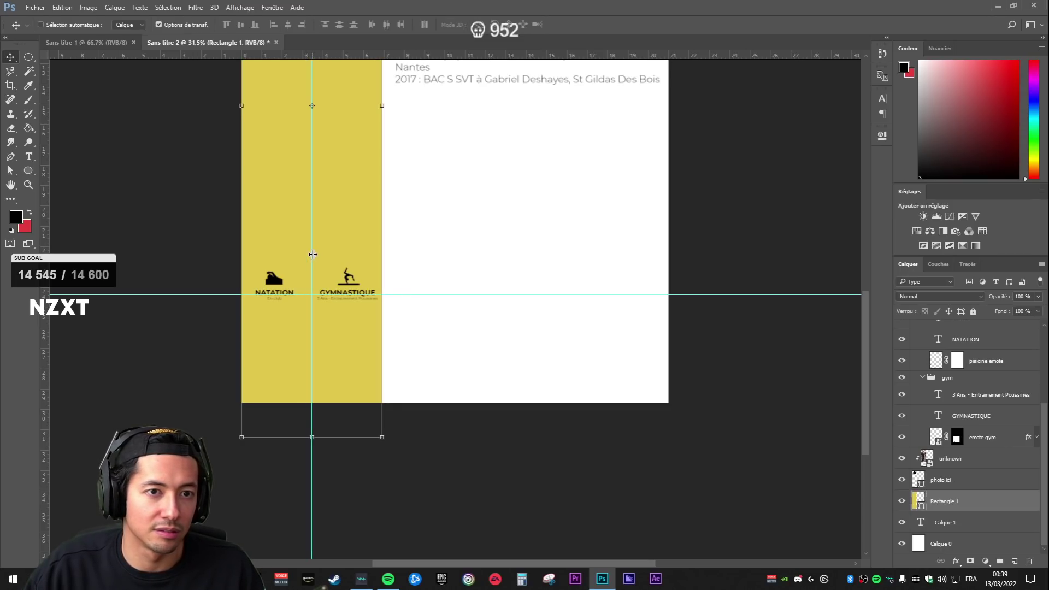
click(984, 418)
drag(204, 322, 406, 303)
scroll(661, 216, up, 7)
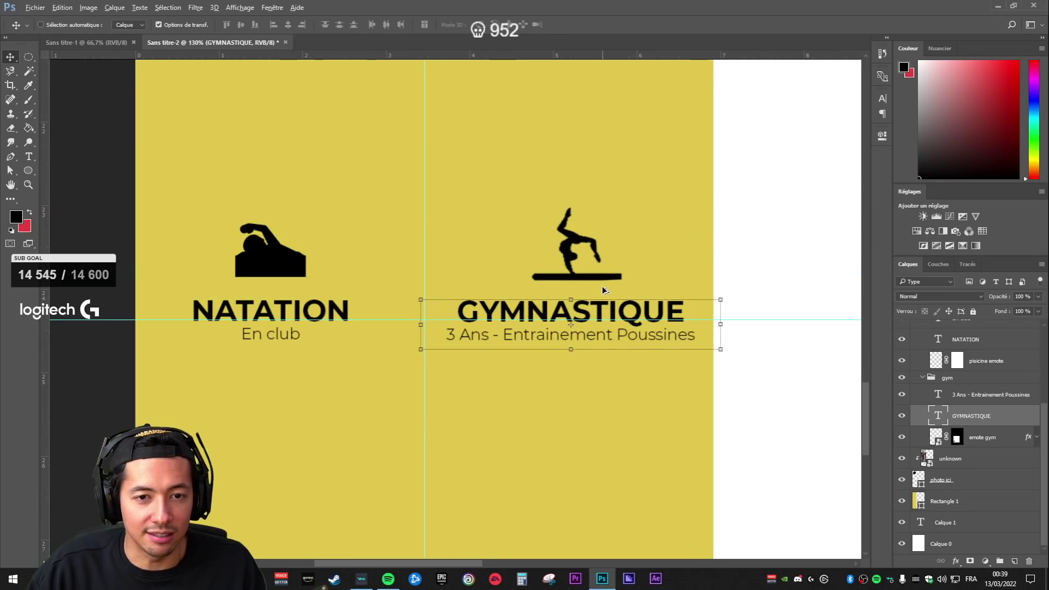
click(948, 379)
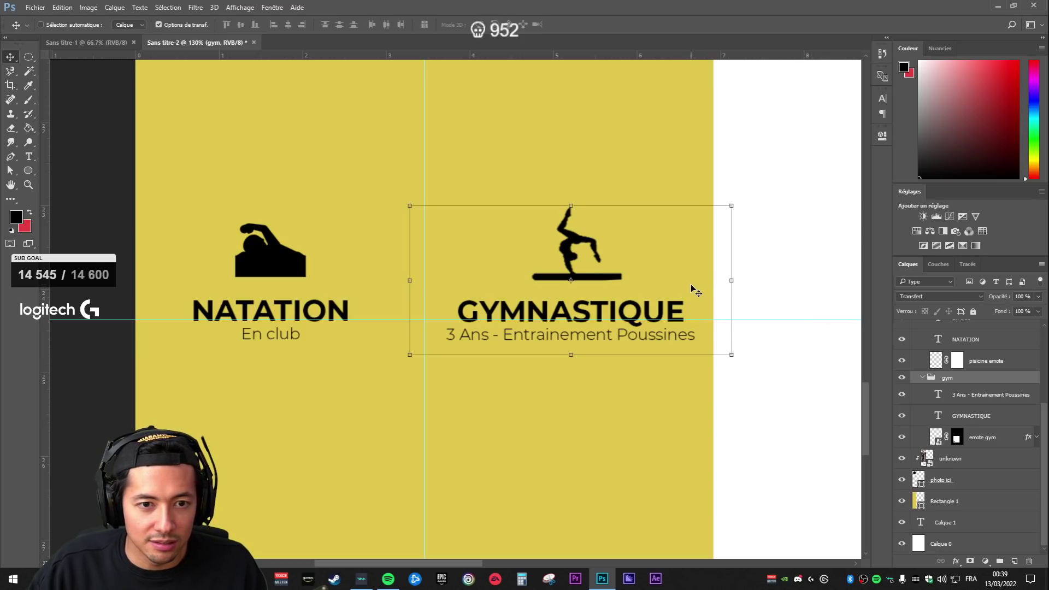
key(Left)
key(Left)
key(Left)
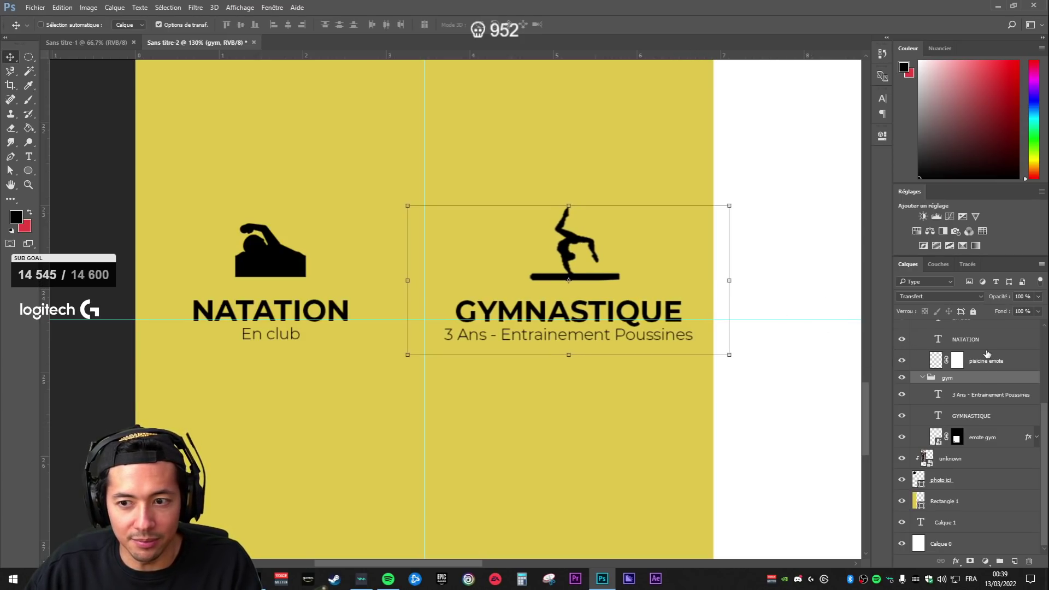
- Nudge the swimming group right, then select the NATATION heading and gymnastics icon
scroll(987, 361, up, 3)
click(965, 376)
click(955, 390)
key(Right)
key(Right)
key(Right)
key(Right)
key(Right)
key(Right)
key(Right)
key(Right)
key(Right)
key(Right)
key(Right)
key(Right)
key(Right)
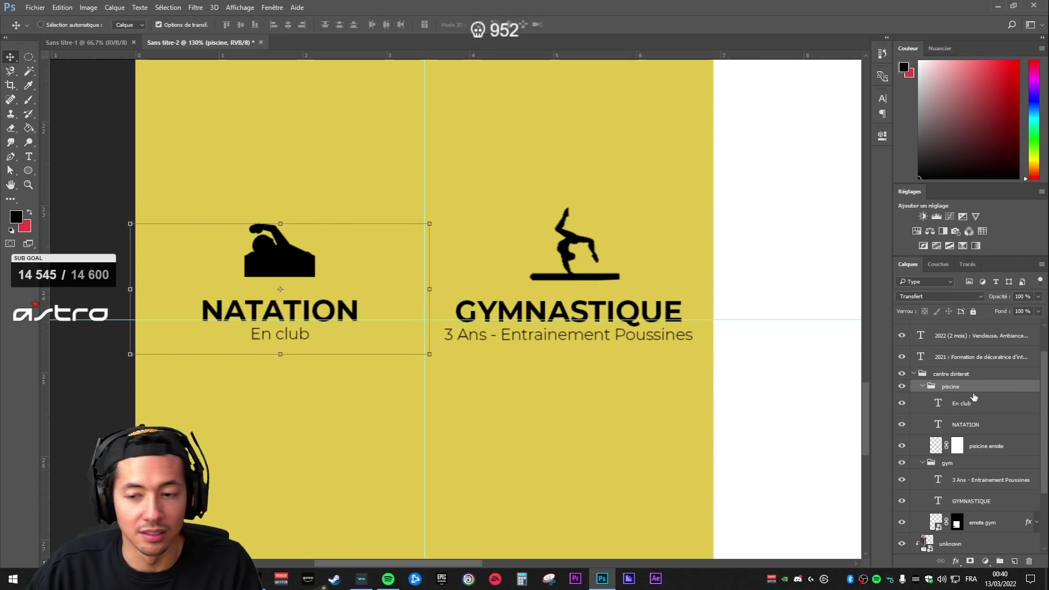
click(972, 426)
scroll(689, 476, down, 8)
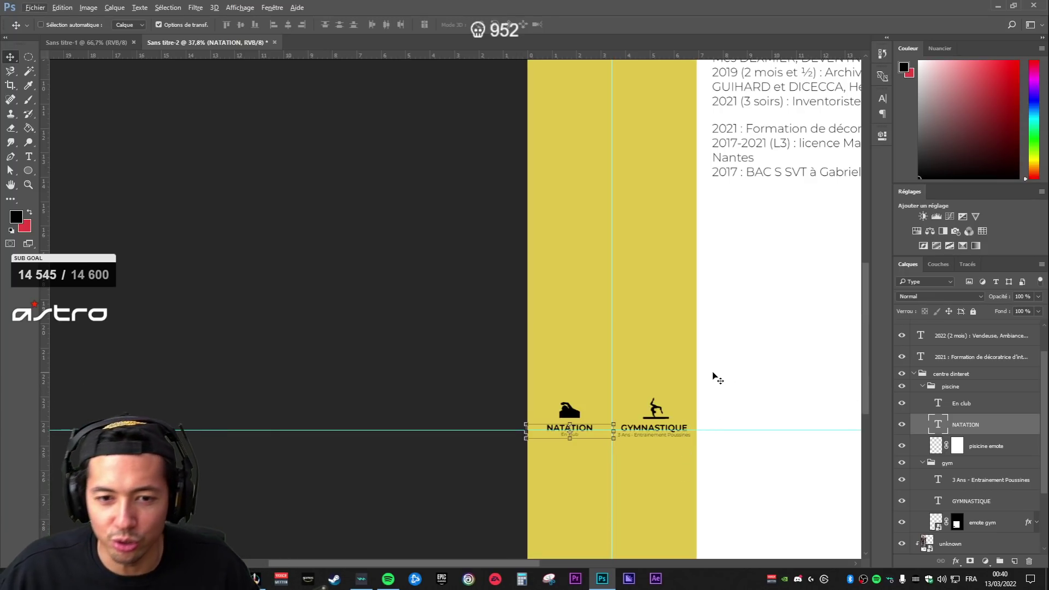
scroll(730, 422, down, 2)
scroll(267, 234, up, 2)
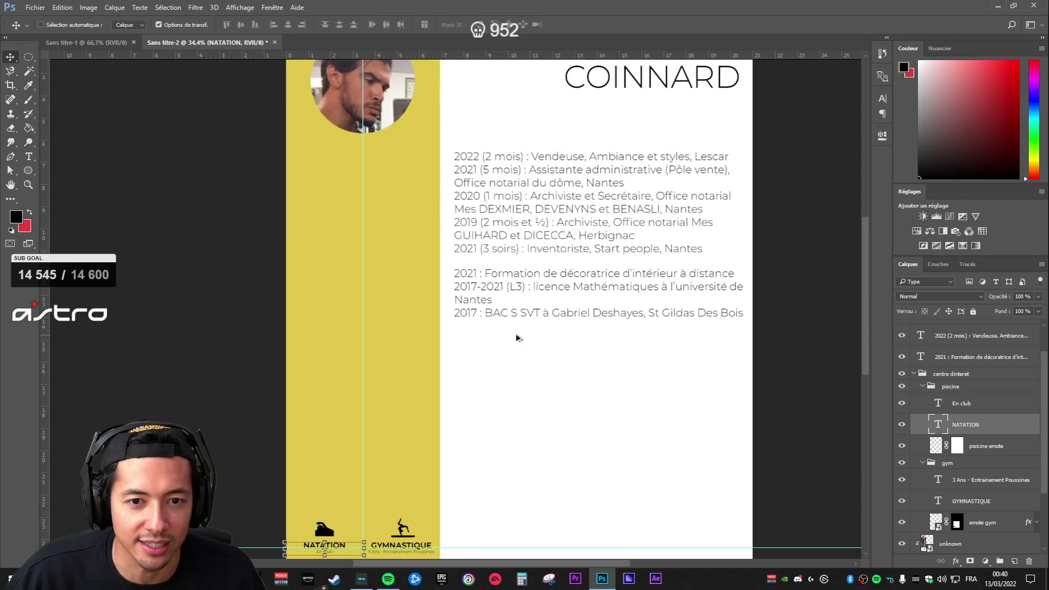
scroll(465, 381, down, 2)
scroll(363, 429, up, 4)
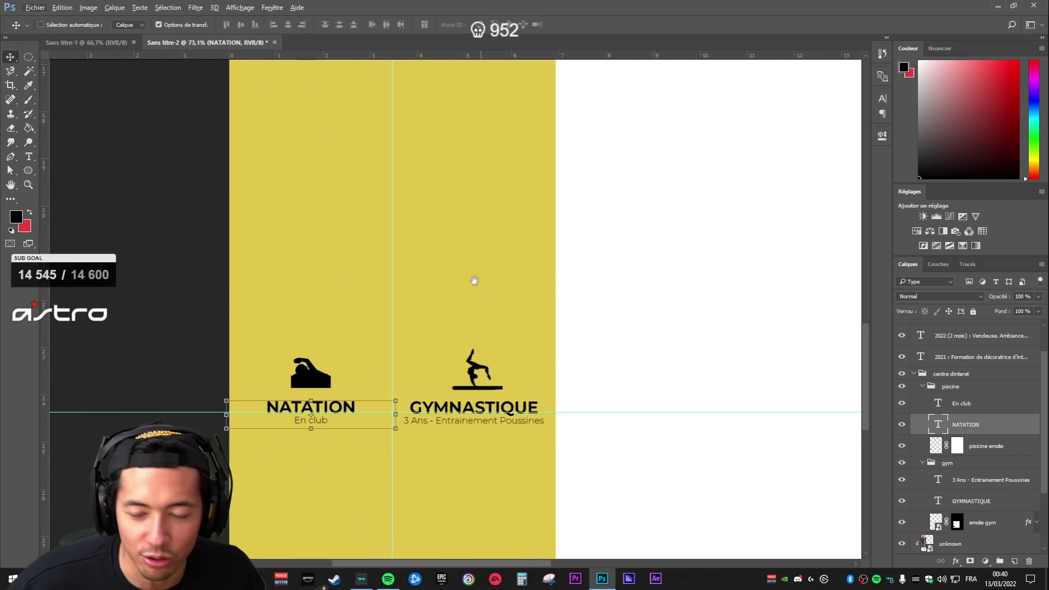
drag(718, 487, 726, 475)
click(984, 525)
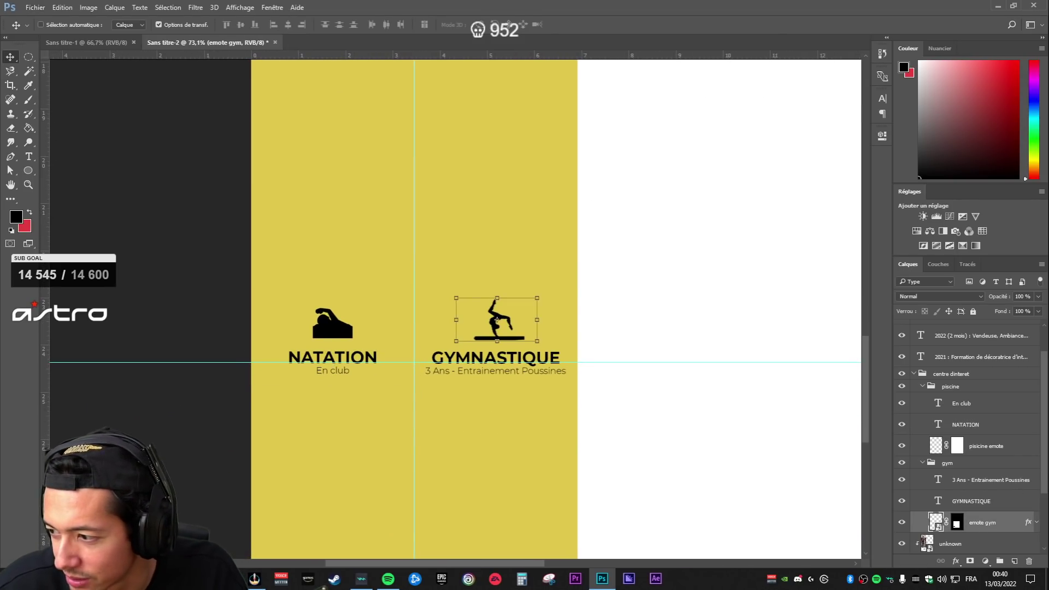
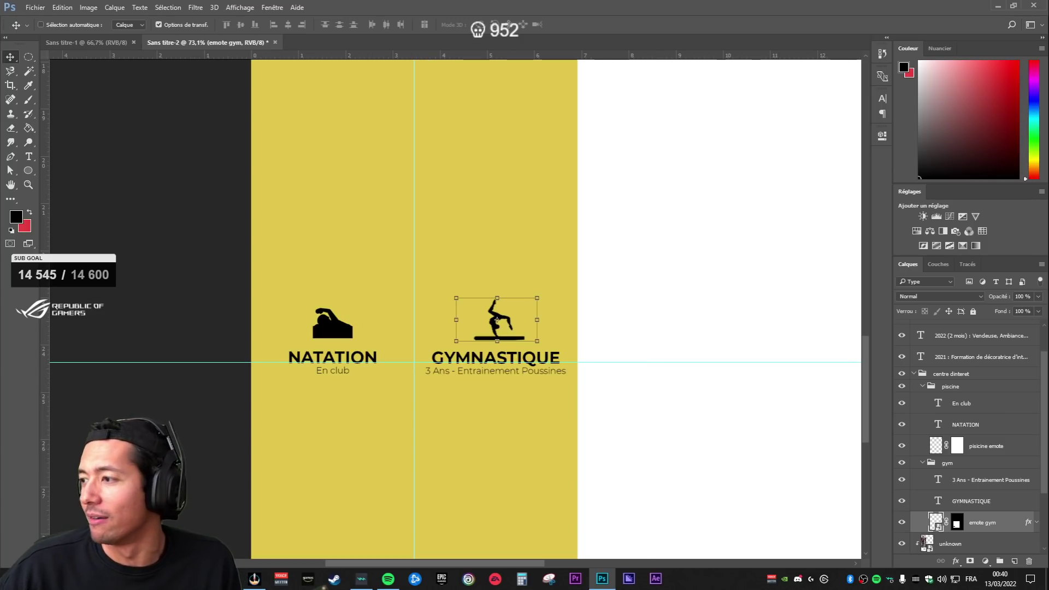
- Bring the interest items into view and select the centre dinteret group
scroll(634, 241, down, 4)
scroll(549, 249, up, 3)
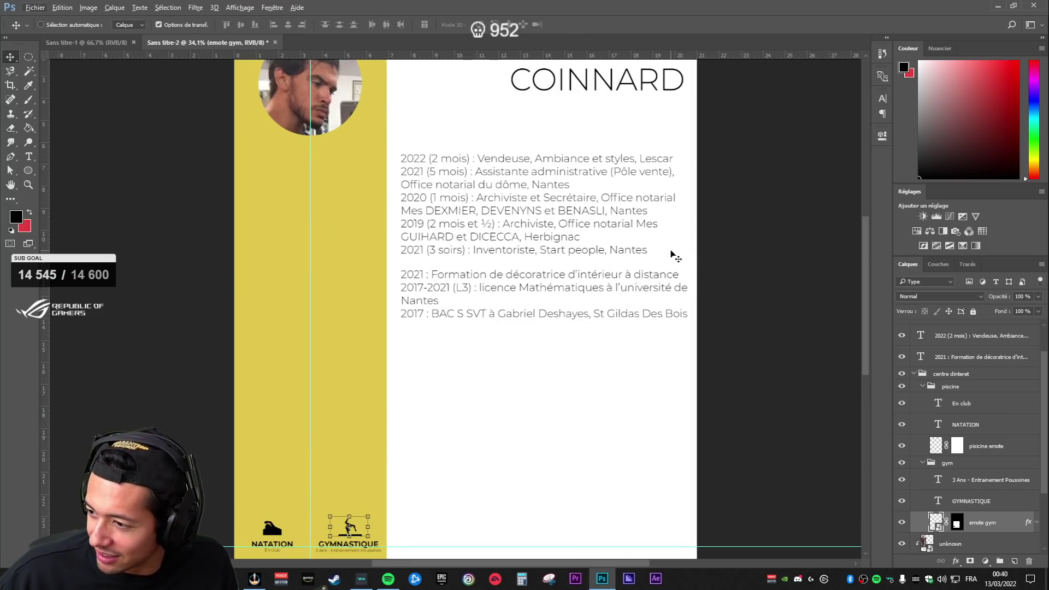
scroll(586, 269, up, 5)
scroll(583, 270, down, 7)
scroll(337, 474, up, 9)
drag(481, 378, 578, 240)
click(966, 481)
scroll(352, 284, down, 2)
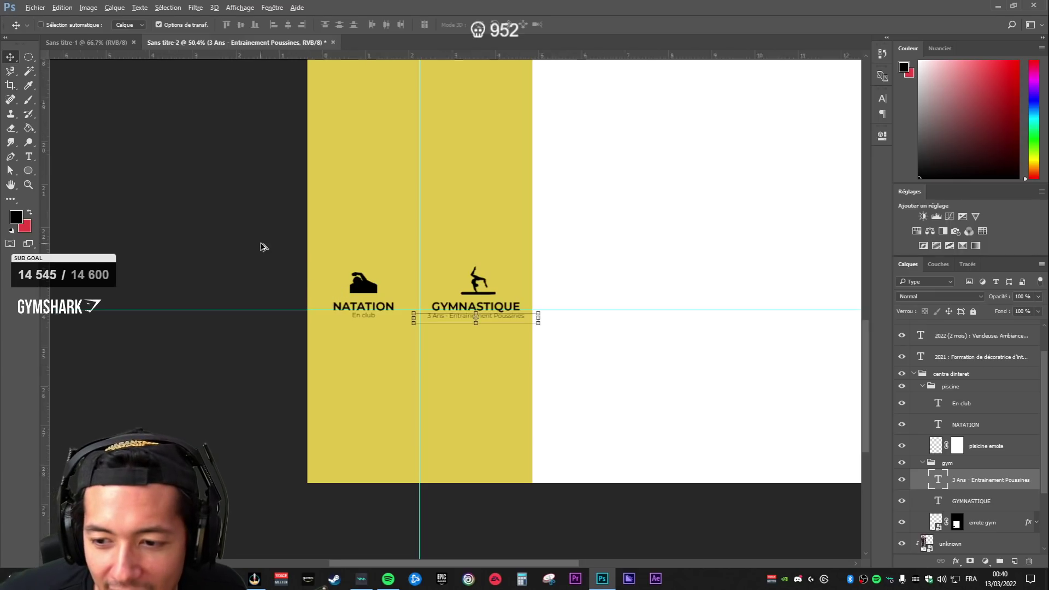
scroll(264, 250, up, 4)
click(981, 375)
click(969, 361)
click(968, 376)
- Add a text box above the interest items reading CENTRES D'INTÉRÊTS, fixing the accents
key(t)
drag(394, 161, 665, 235)
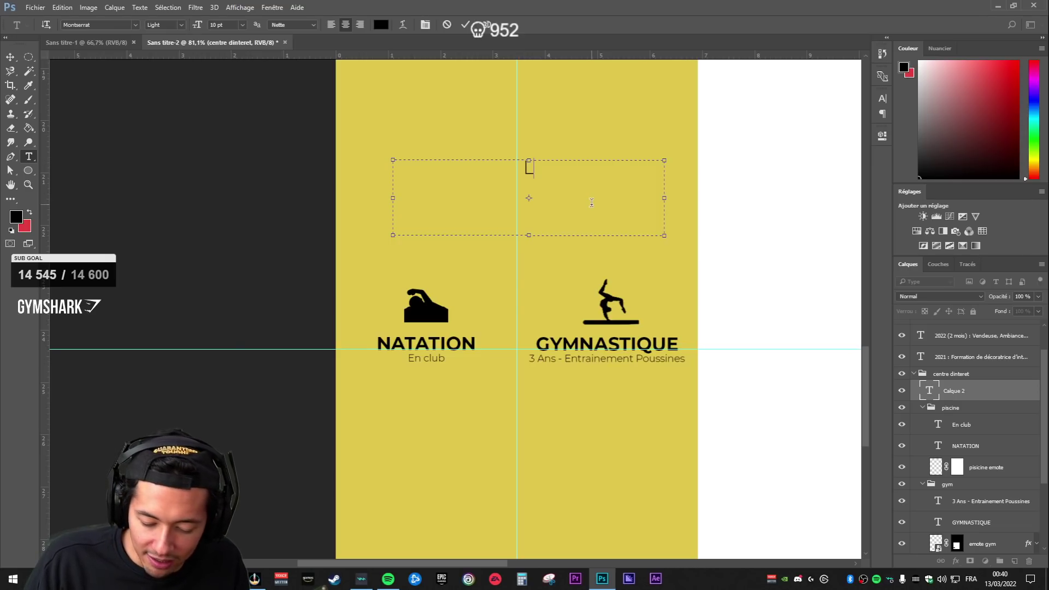
text(CEN)
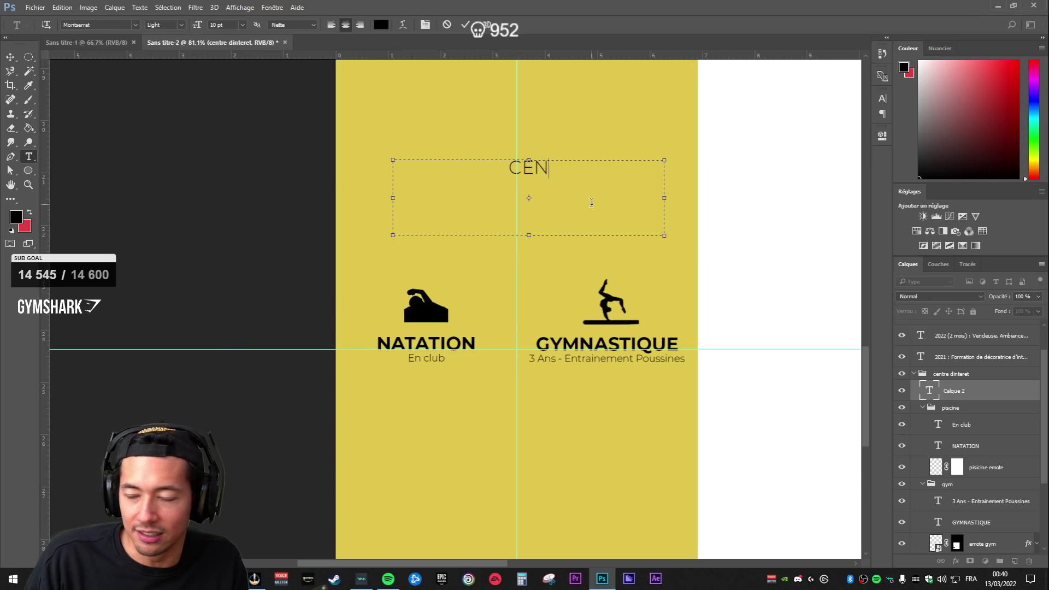
text(TRE D'INTE)
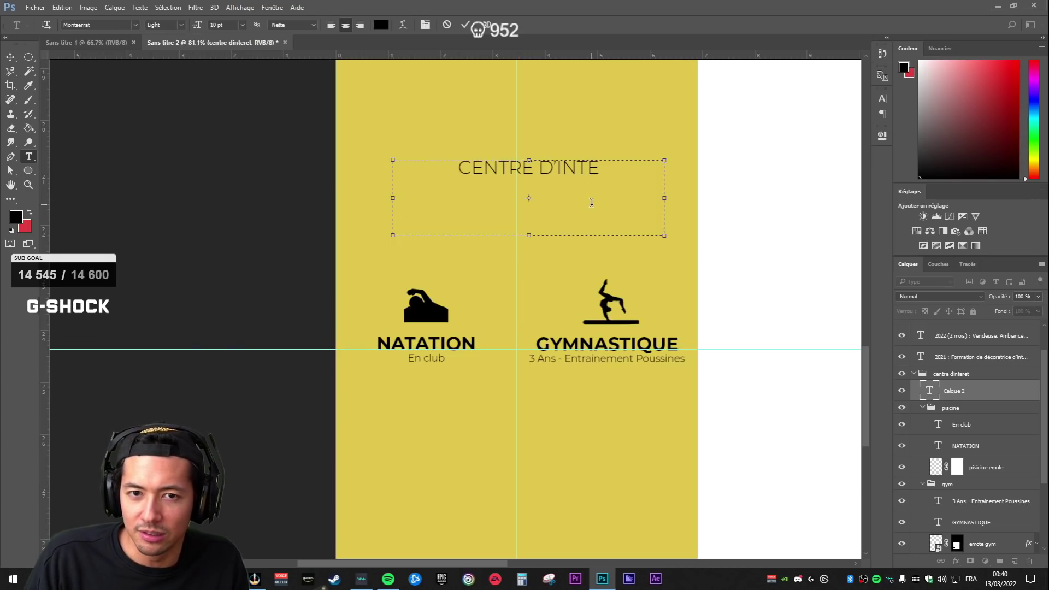
text(RET)
key(BackSpace)
key(BackSpace)
text(ÊT)
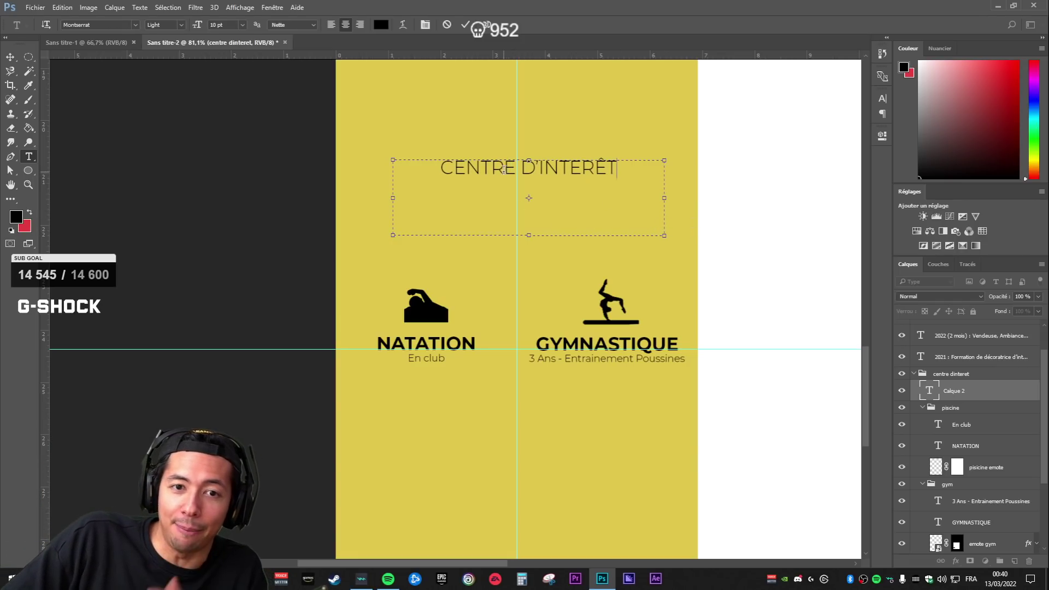
click(514, 168)
text(S)
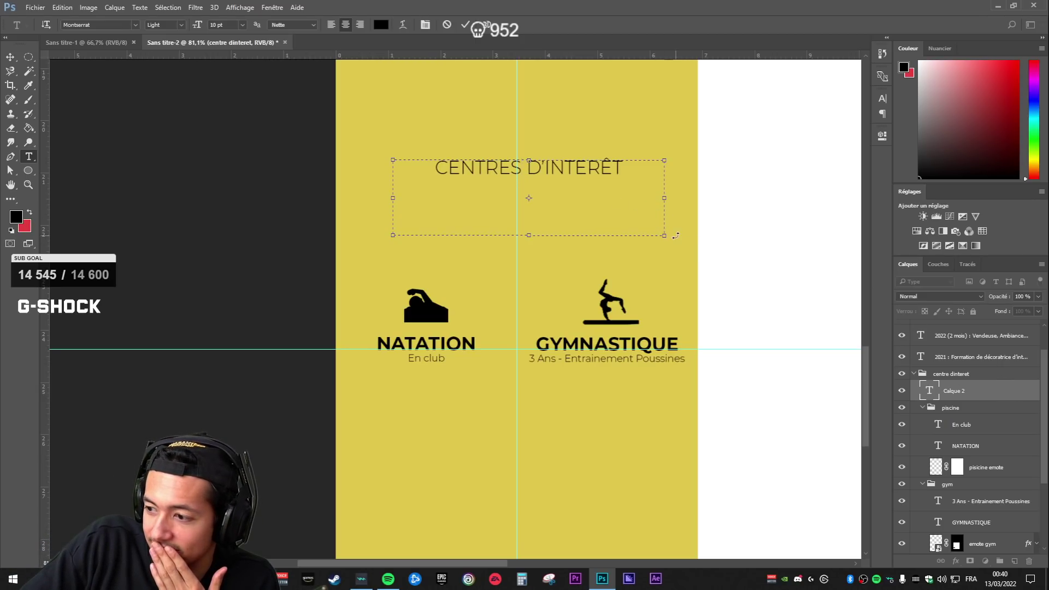
click(623, 168)
text(S)
key(BackSpace)
text(é)
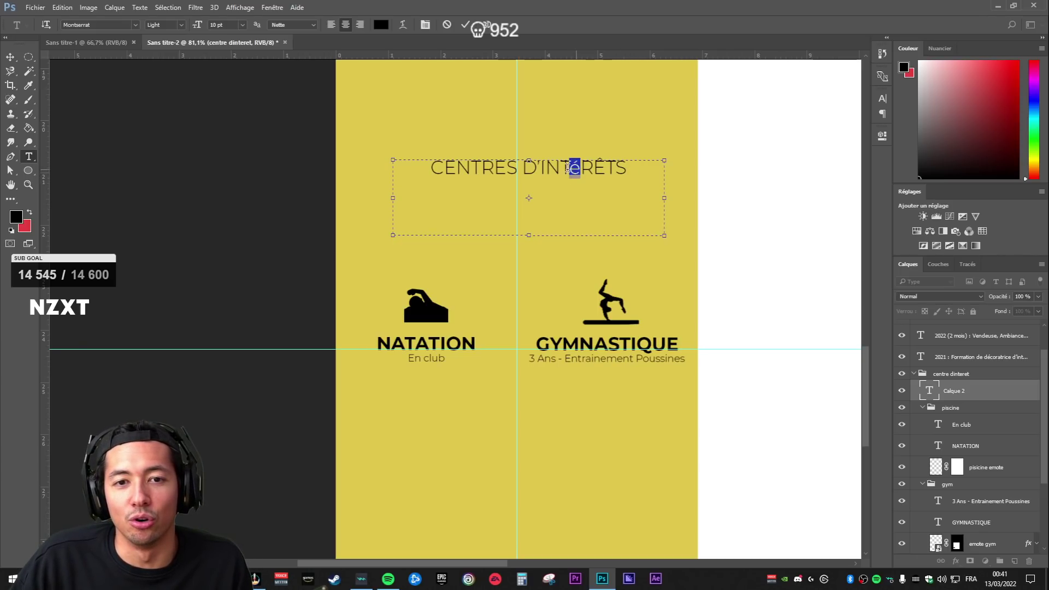
- Enable All Caps on the heading so the é becomes É, and commit it
click(883, 100)
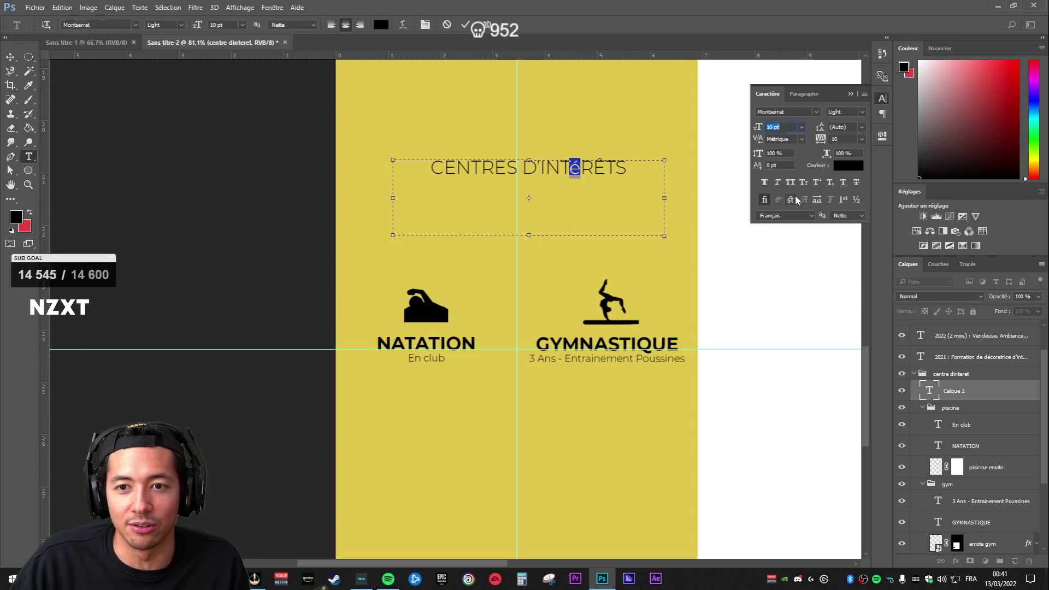
click(791, 183)
click(1021, 388)
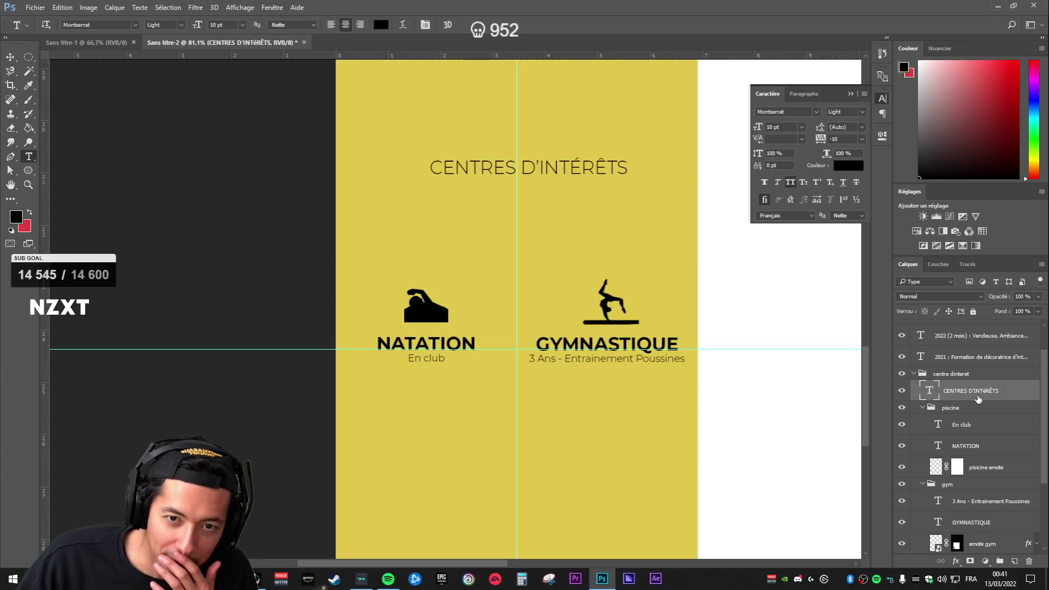
click(950, 376)
click(961, 391)
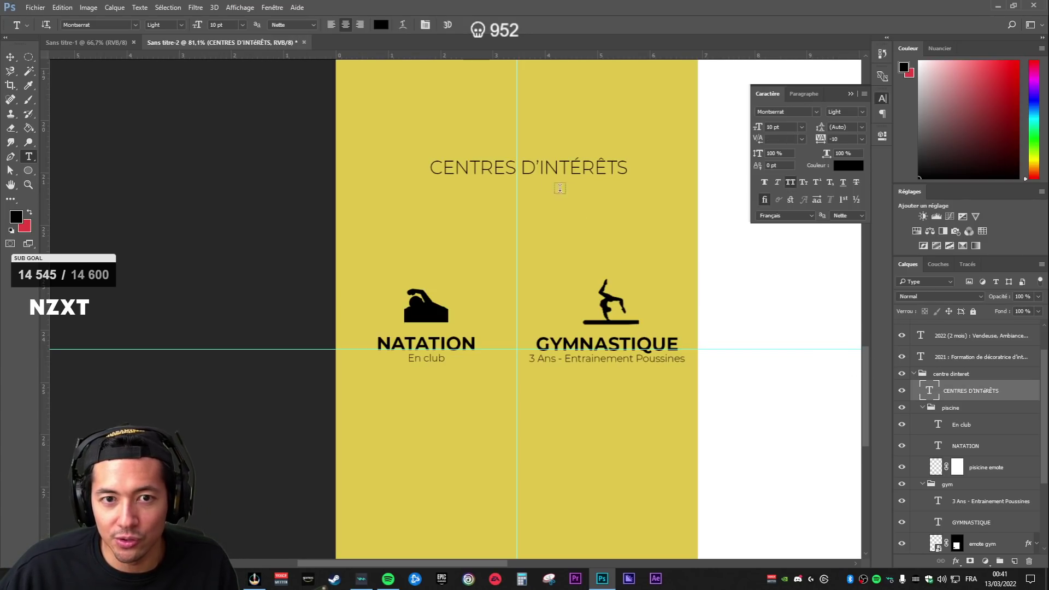
- Scale the heading to about 140% and position it above the items
key(v)
drag(579, 180, 575, 275)
key(ctrl+z)
drag(655, 240, 710, 222)
drag(629, 258, 626, 254)
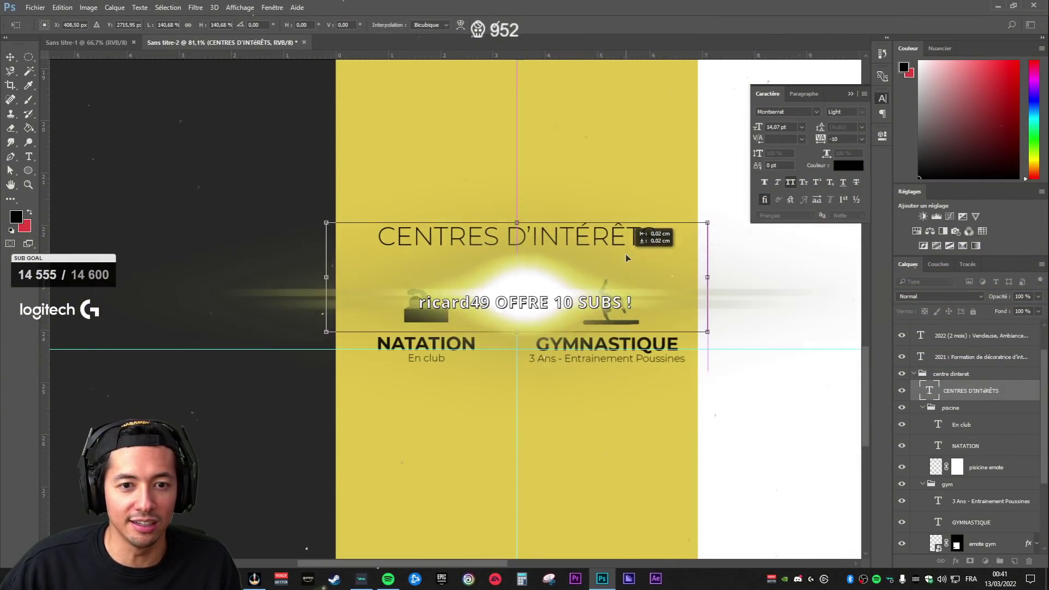
key(Return)
key(ctrl+0)
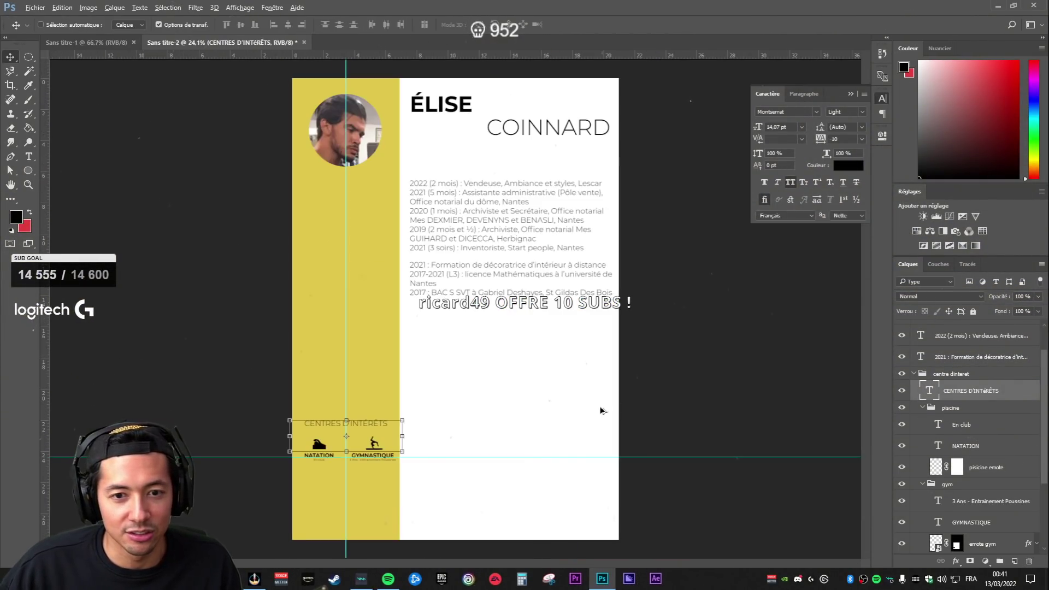
scroll(313, 448, up, 6)
- Choose the Line tool and shrink the heading's text box height
click(966, 405)
click(971, 391)
click(29, 171)
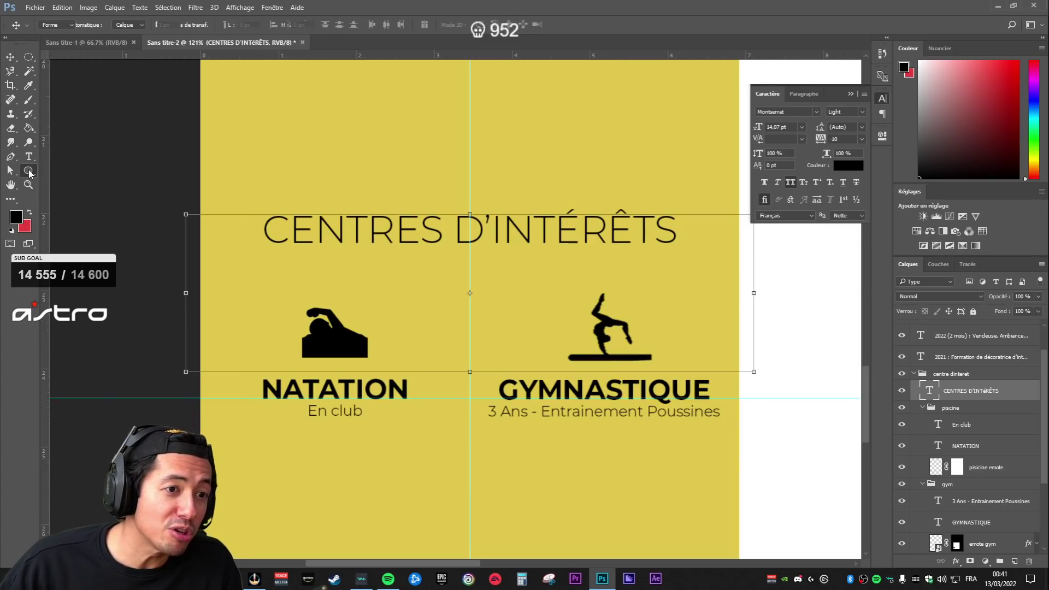
right_click(29, 172)
click(71, 213)
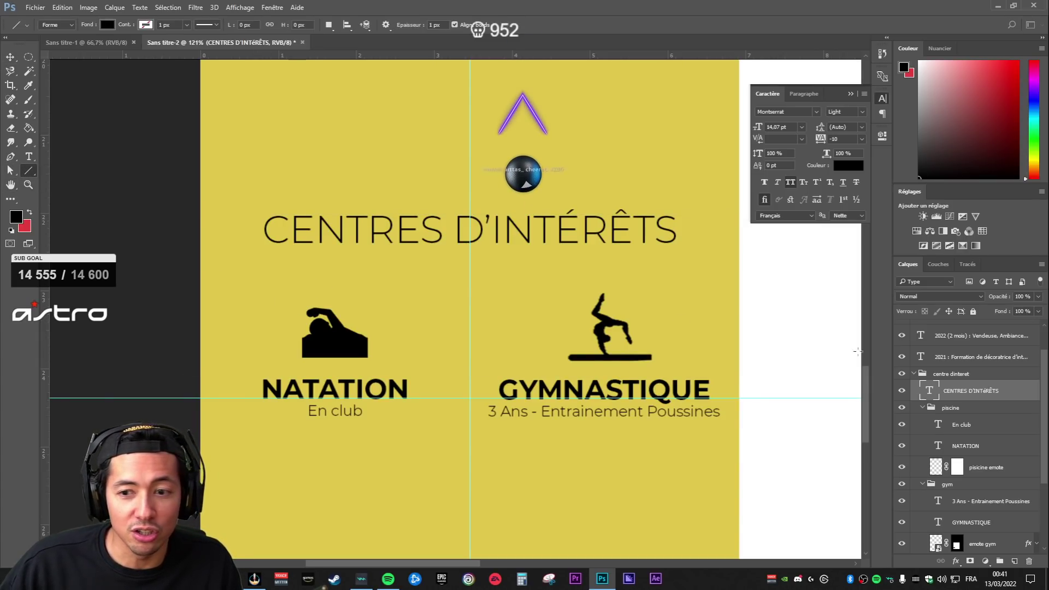
double_click(930, 392)
drag(471, 369, 477, 278)
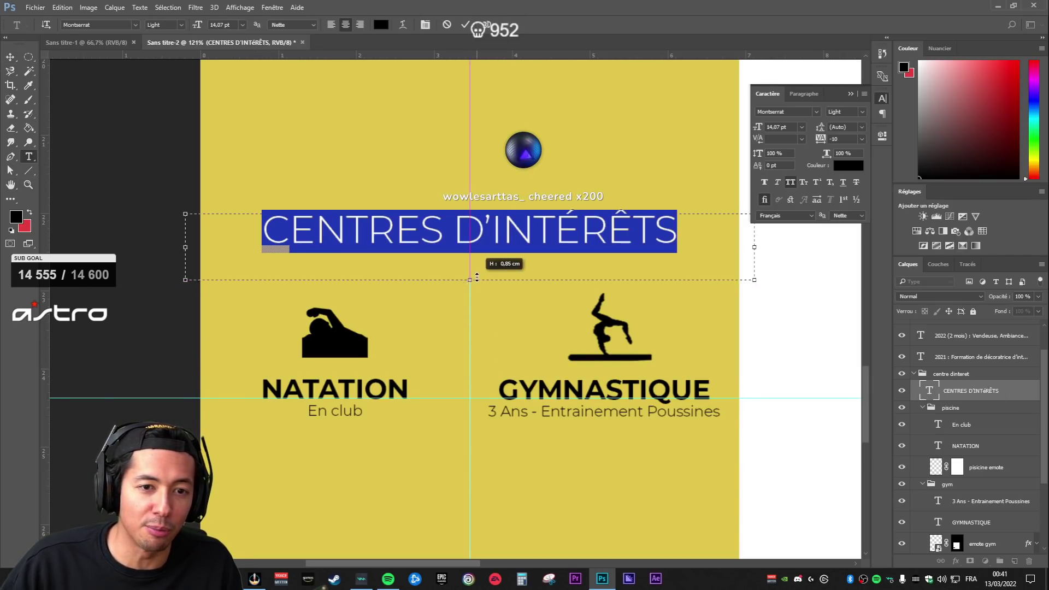
key(ctrl+Return)
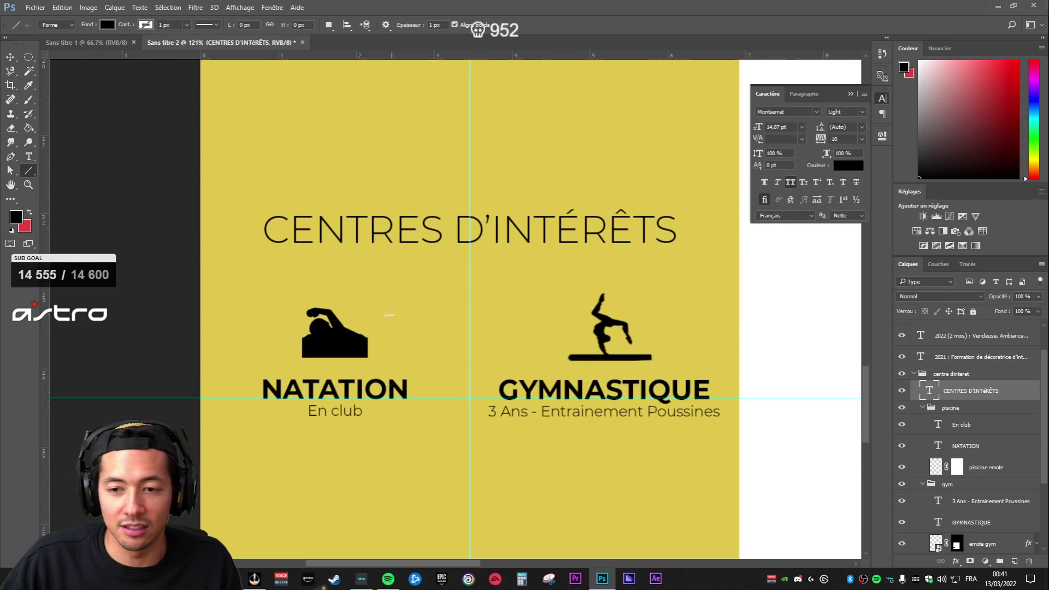
- Draw a horizontal divider line under the heading and centre it there
drag(252, 269, 529, 273)
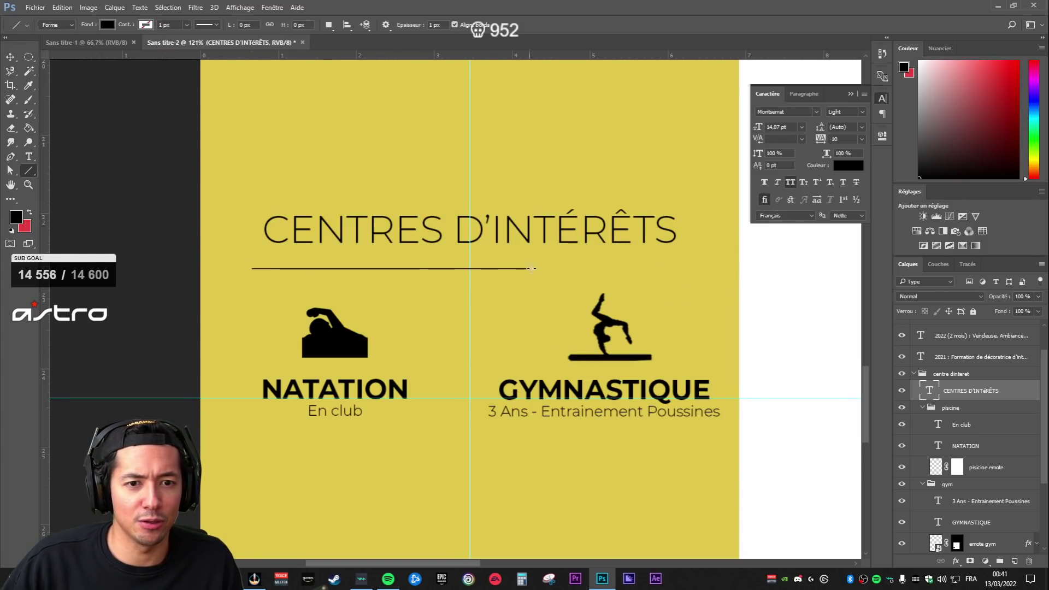
key(ctrl+t)
drag(412, 286, 535, 288)
key(ctrl+z)
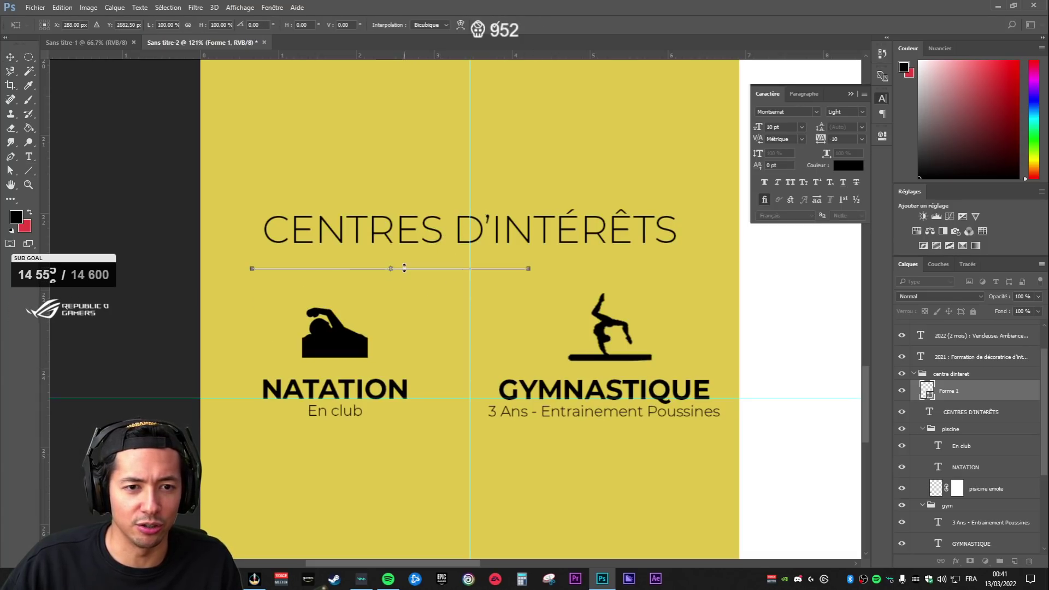
scroll(398, 284, up, 2)
scroll(398, 293, up, 5)
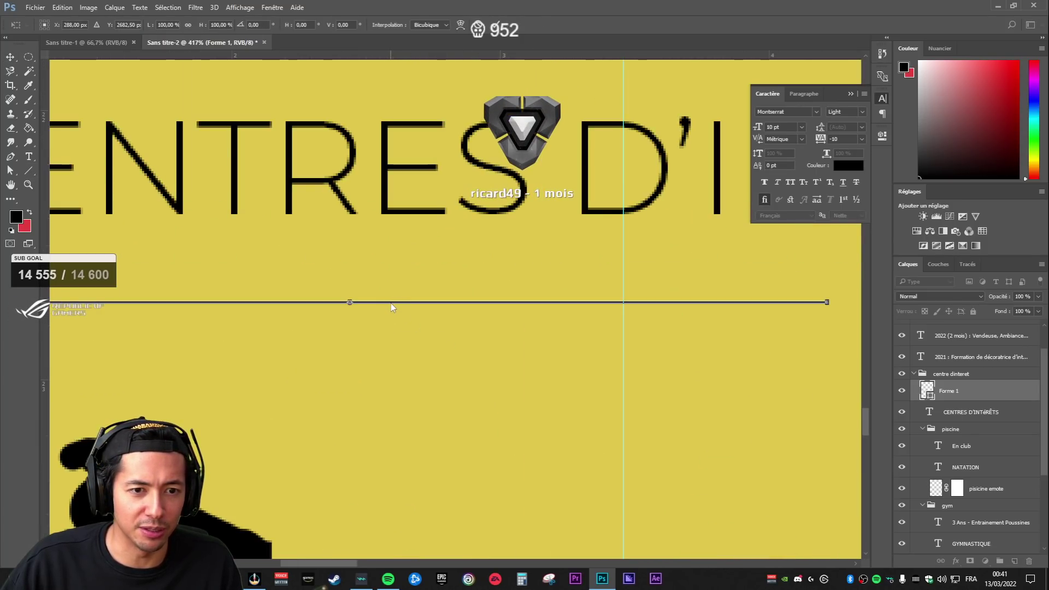
key(ctrl+z)
scroll(656, 365, right, 3)
scroll(540, 356, down, 6)
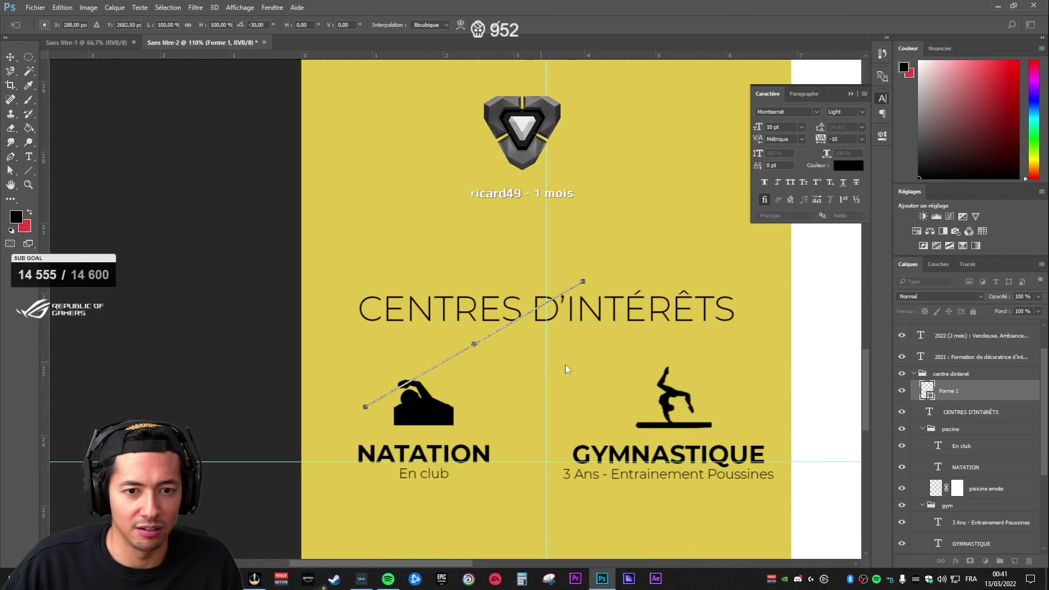
key(ctrl+z)
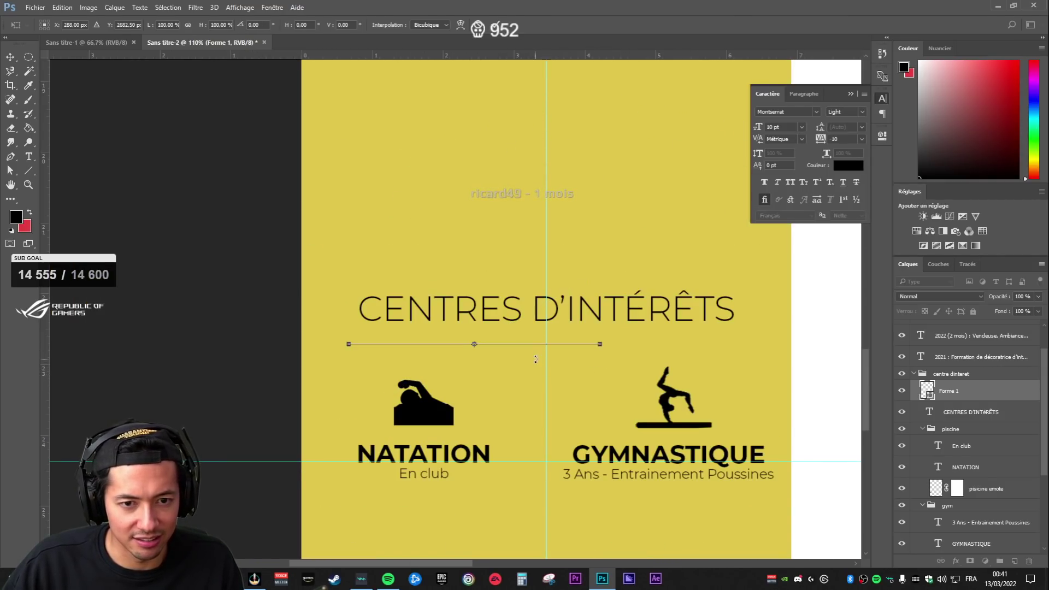
key(Return)
drag(592, 369, 649, 369)
- Nudge the divider line up toward the CENTRES D'INTÉRÊTS heading
click(968, 466)
scroll(678, 424, down, 5)
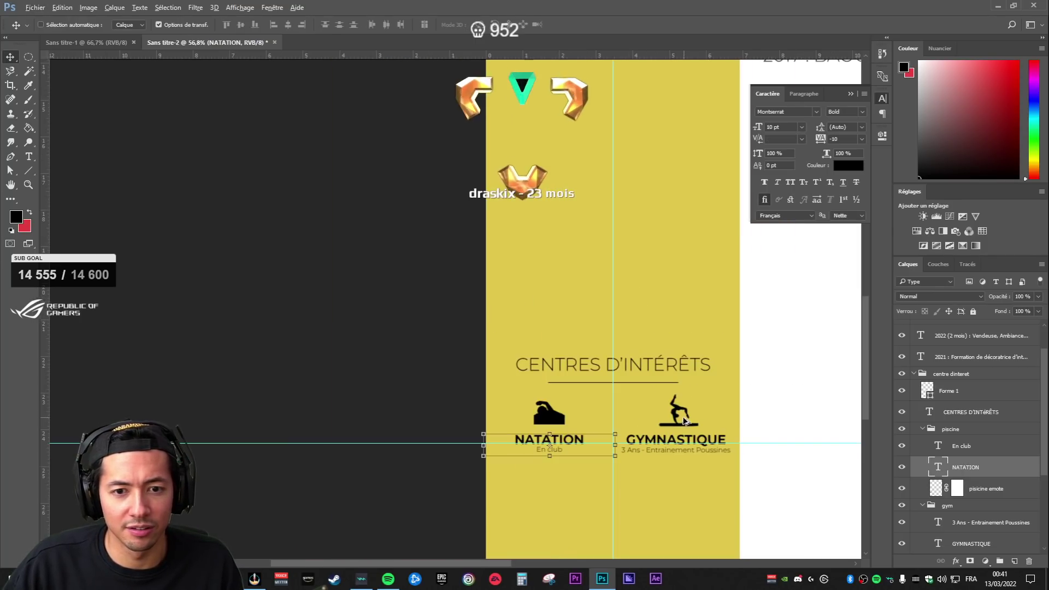
scroll(678, 424, up, 4)
click(970, 412)
click(953, 429)
click(971, 412)
click(965, 446)
click(970, 412)
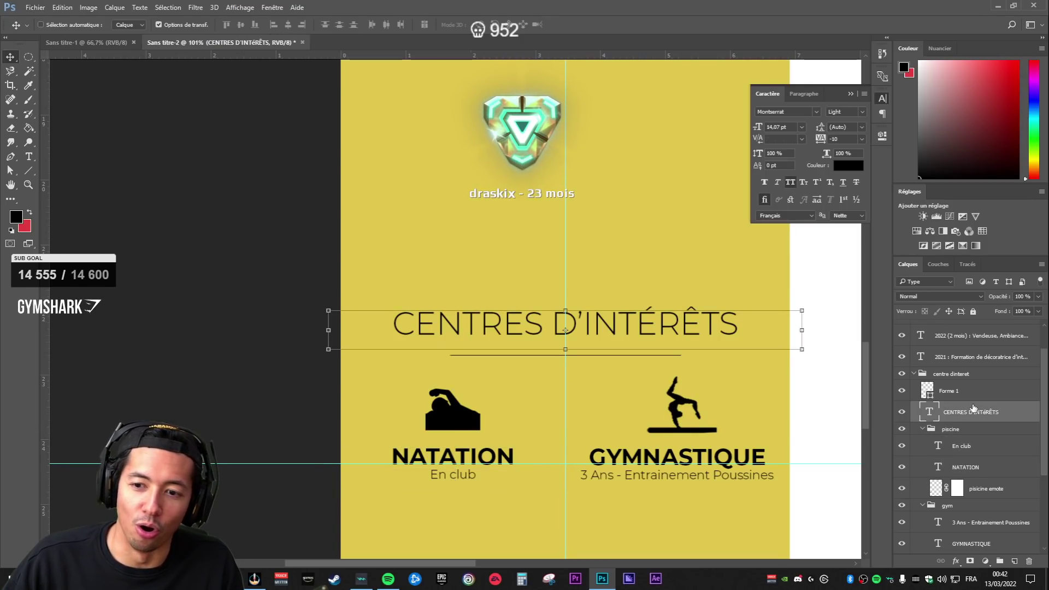
click(941, 392)
key(Down)
key(Down)
key(Down)
key(shift+Up)
key(shift+Up)
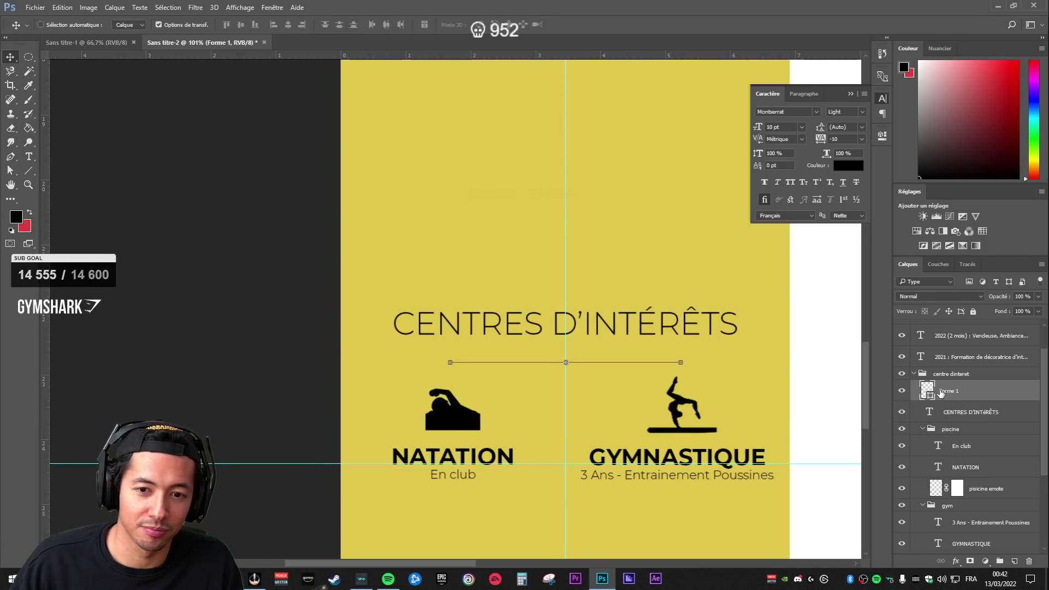
- Group the NATATION text layer, then undo the accidental nested grouping
click(954, 412)
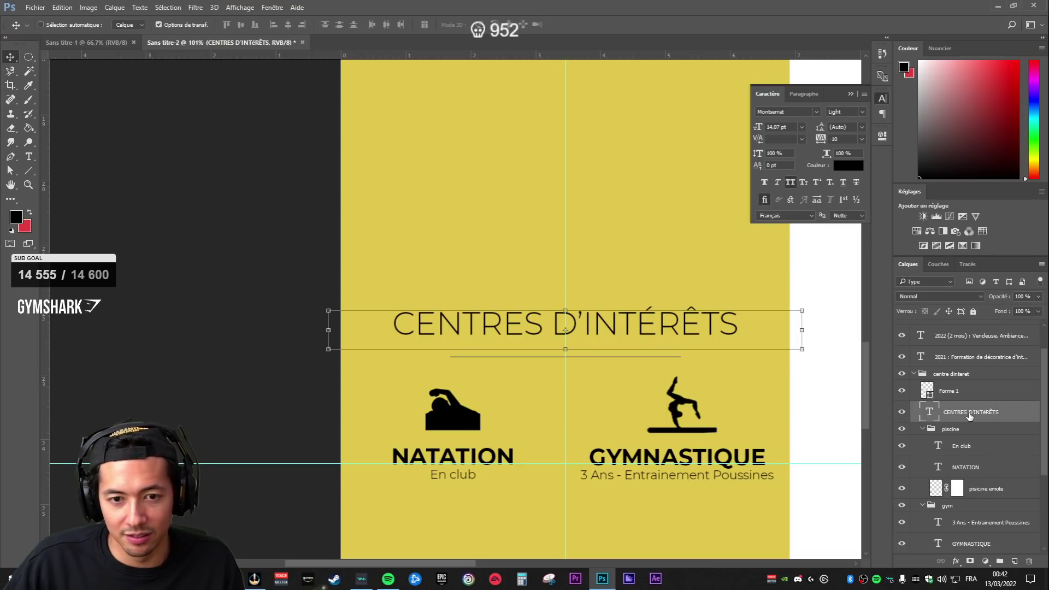
click(968, 472)
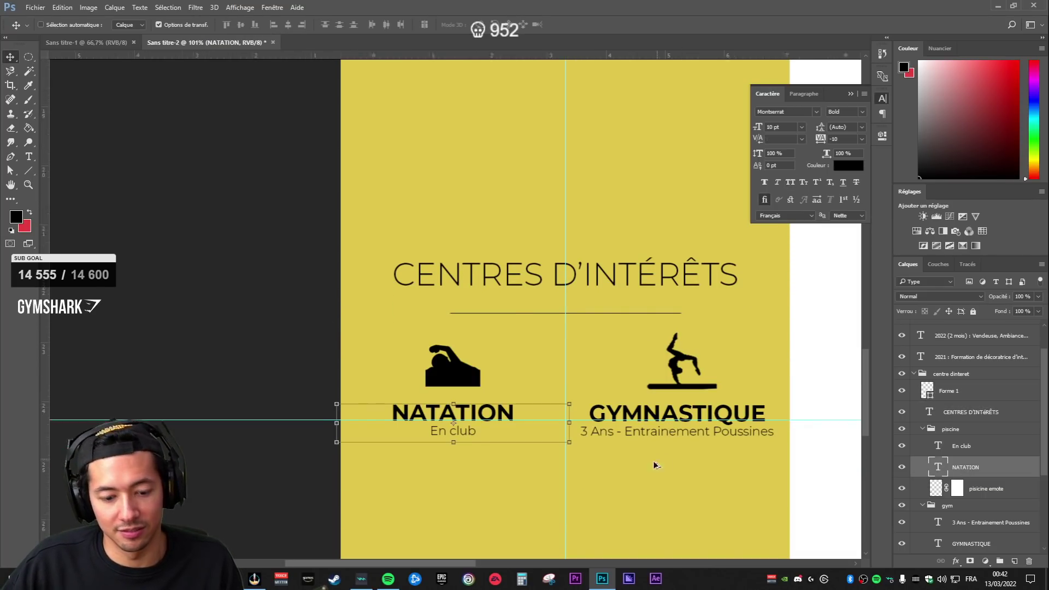
scroll(642, 462, down, 5)
key(ctrl+g)
key(ctrl+g)
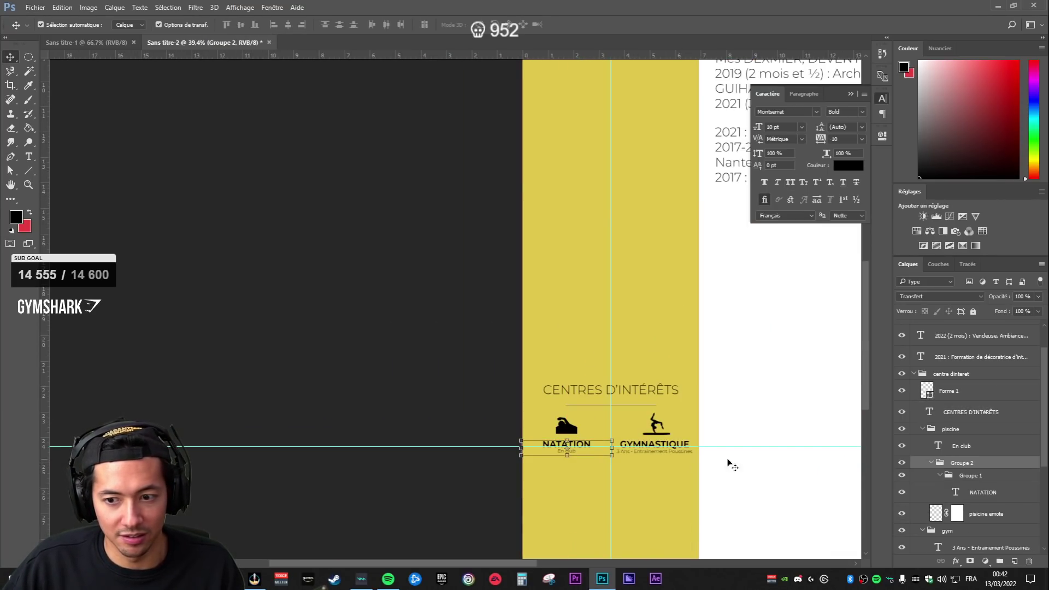
key(ctrl+alt+z)
key(ctrl+alt+z)
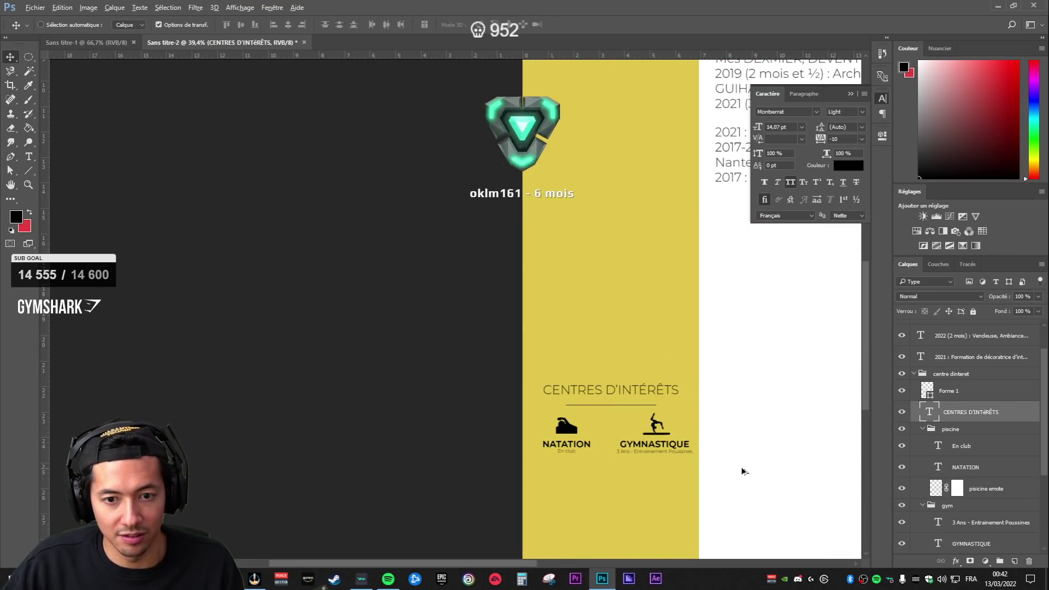
scroll(504, 464, down, 2)
scroll(310, 475, up, 4)
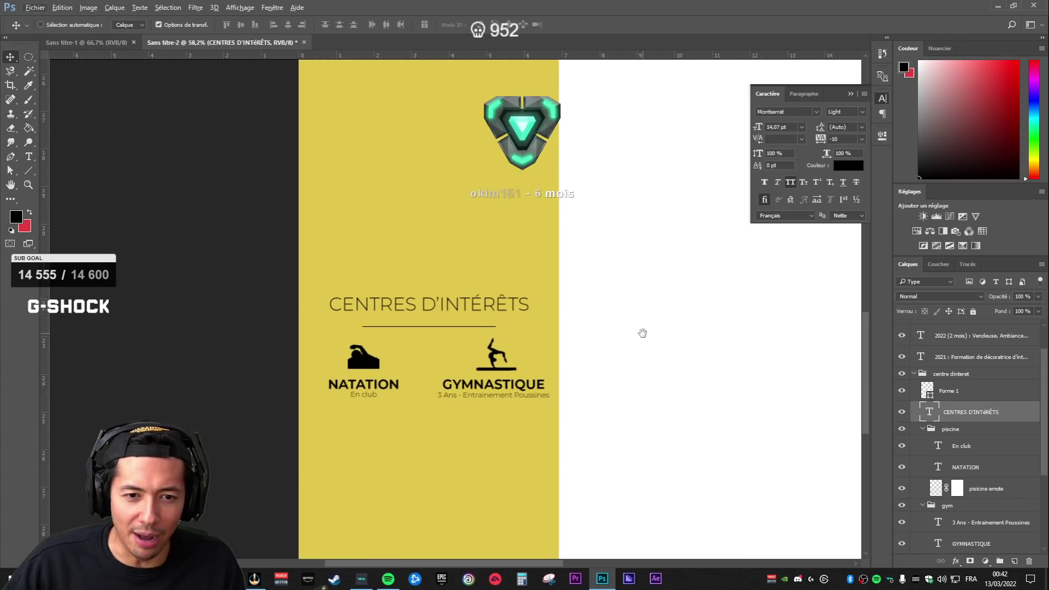
scroll(372, 370, up, 3)
scroll(373, 370, up, 1)
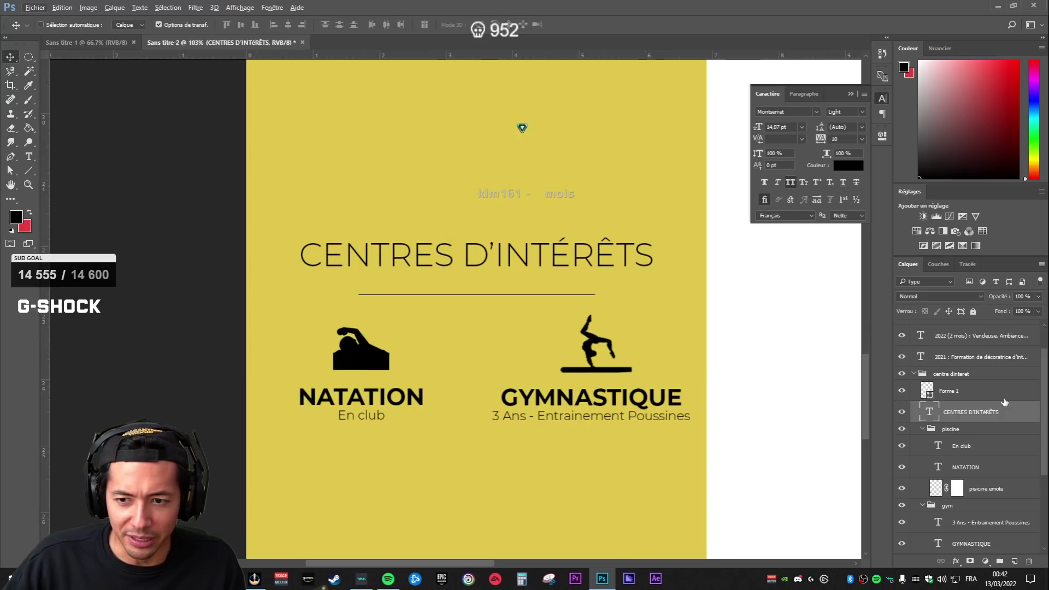
- Check the divider's fill colour unchanged, then lengthen the line to the right
click(951, 391)
click(978, 416)
click(967, 395)
click(954, 416)
click(947, 398)
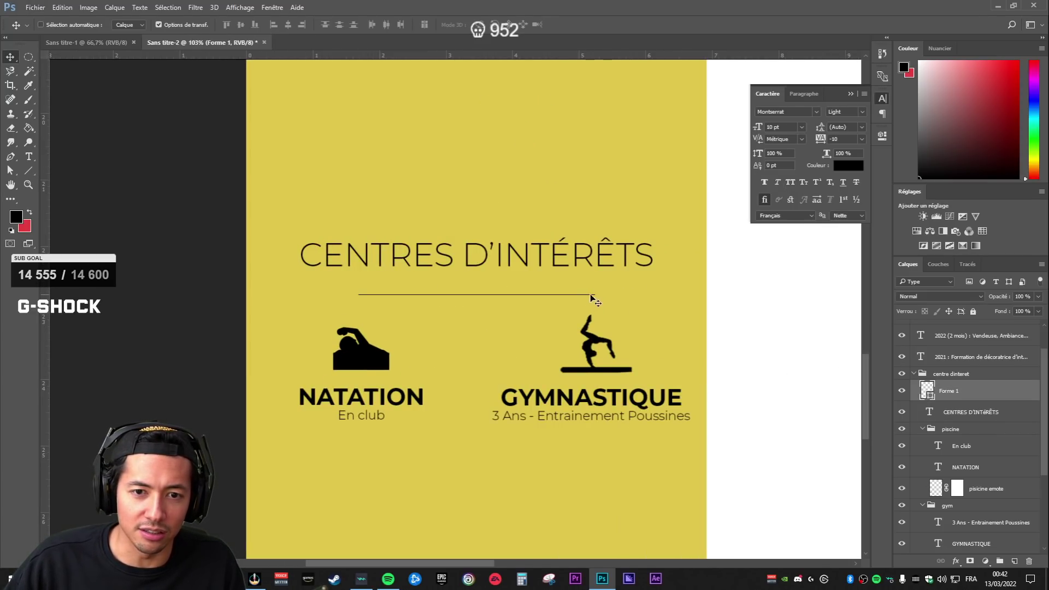
key(c)
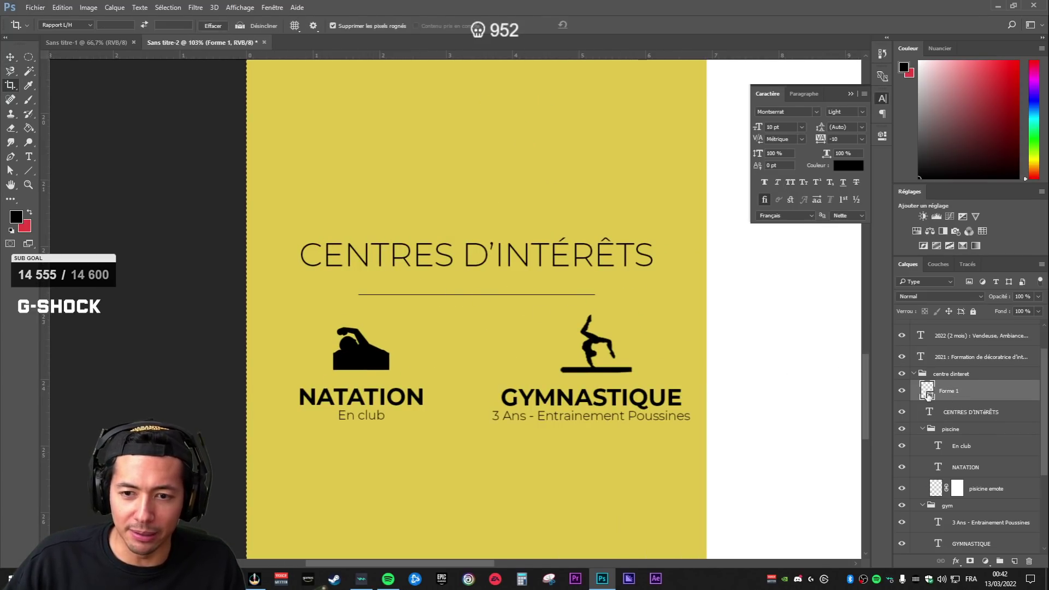
double_click(929, 395)
click(940, 176)
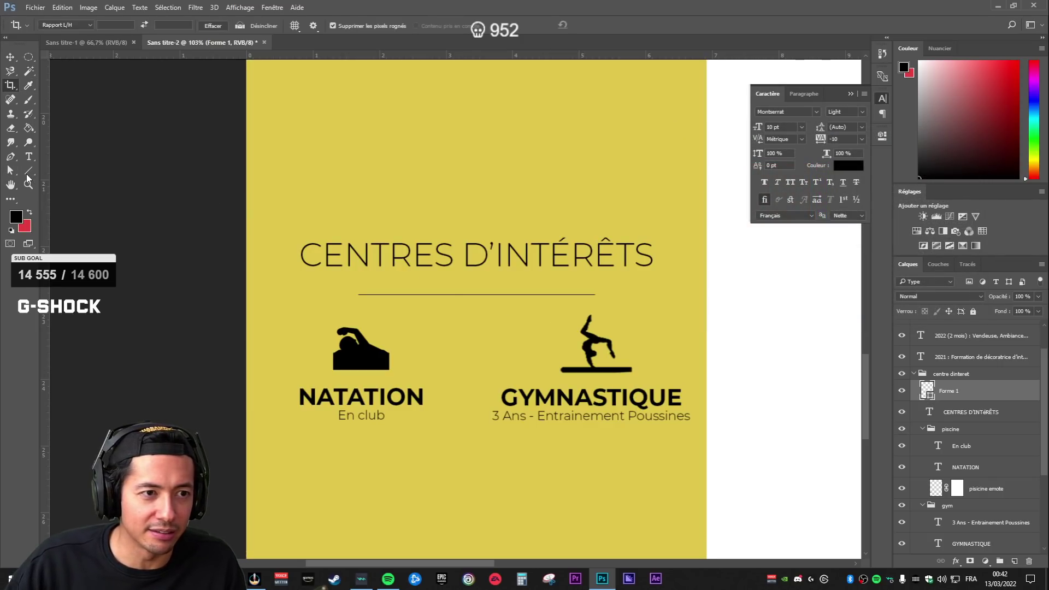
click(30, 172)
key(v)
drag(598, 295, 679, 296)
key(Return)
- Shrink the divider to a short centred stroke under the heading
click(982, 445)
scroll(783, 451, down, 3)
scroll(782, 451, down, 2)
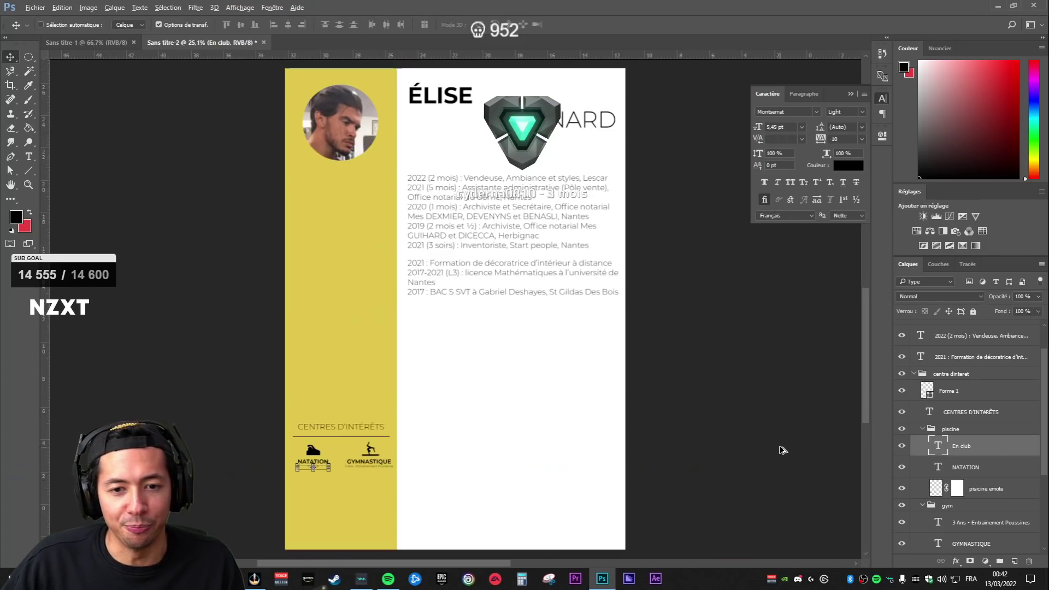
scroll(499, 491, down, 1)
scroll(327, 480, up, 8)
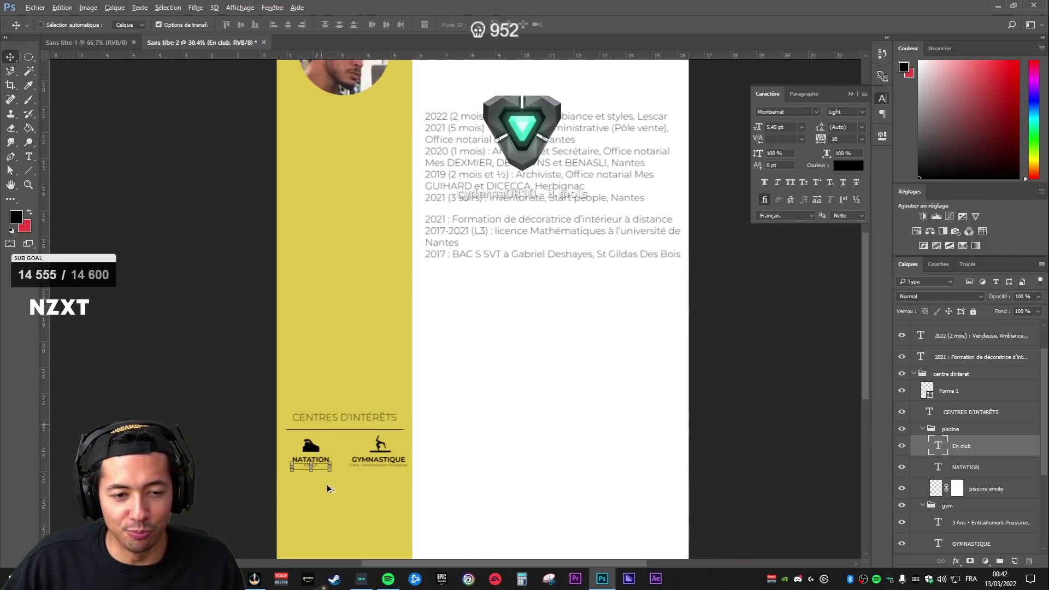
scroll(502, 346, down, 2)
click(960, 410)
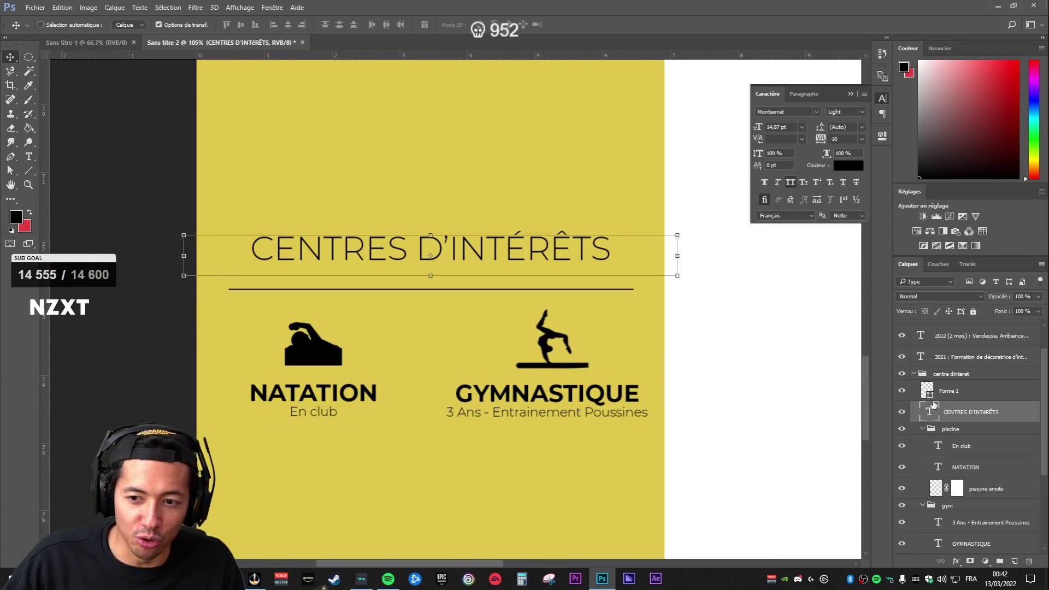
click(960, 391)
drag(634, 289, 477, 295)
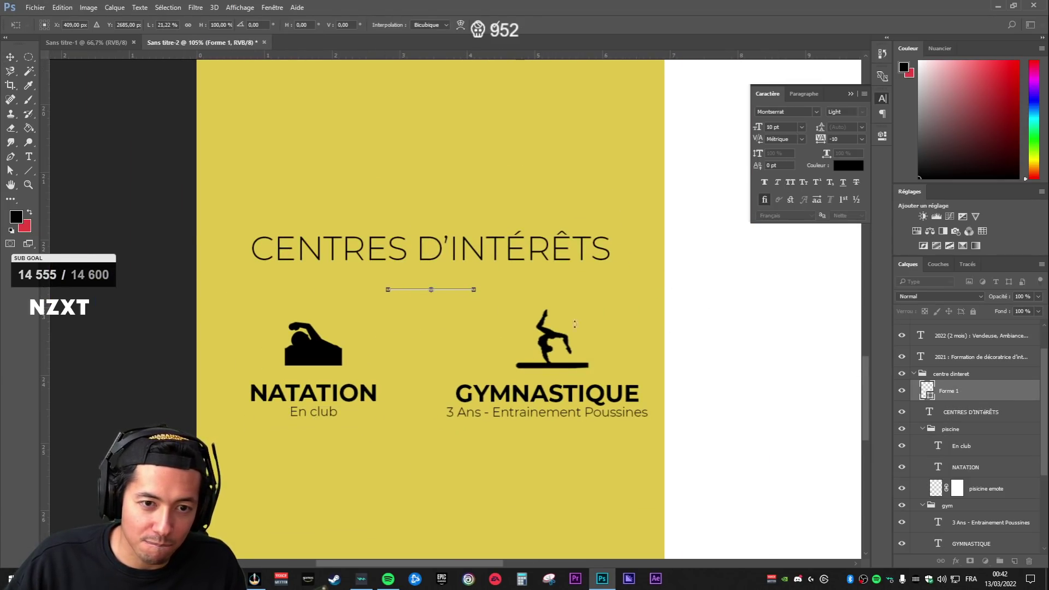
key(Return)
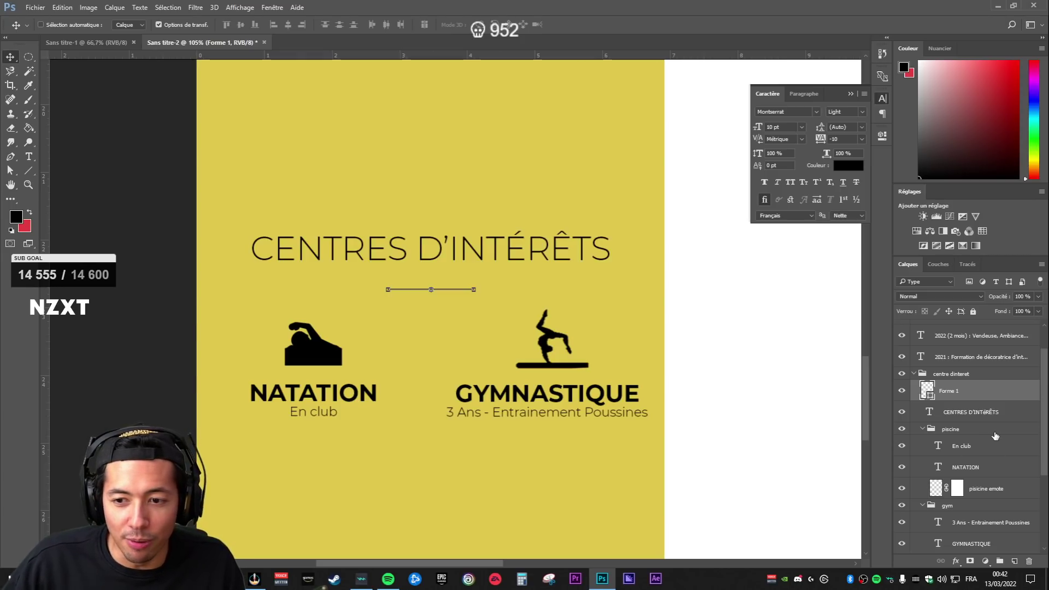
- Widen the divider across the heading's width and make it thinner
click(951, 429)
scroll(731, 462, down, 5)
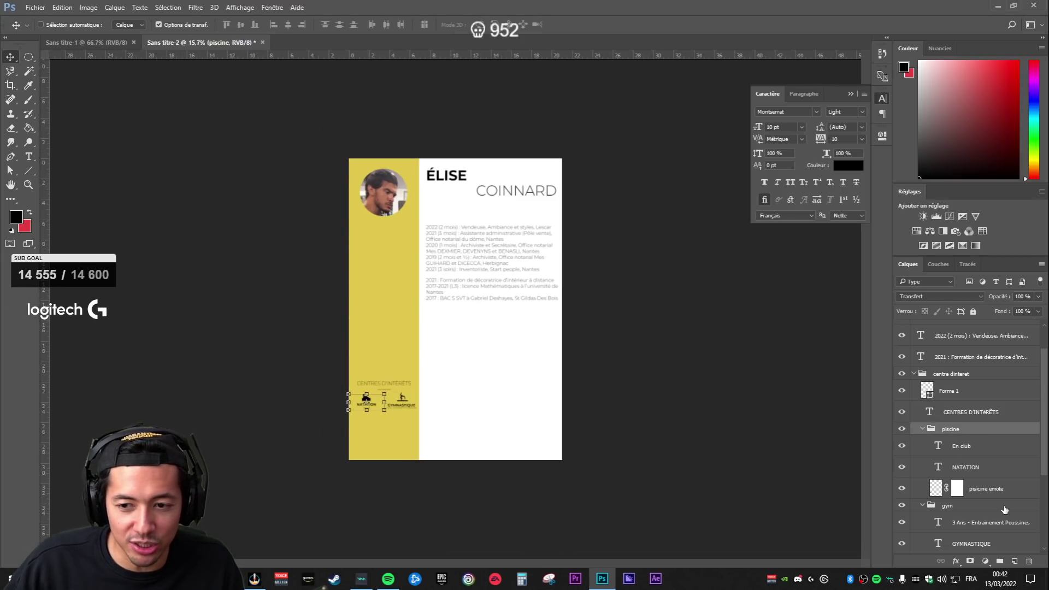
click(1005, 508)
click(987, 490)
click(990, 359)
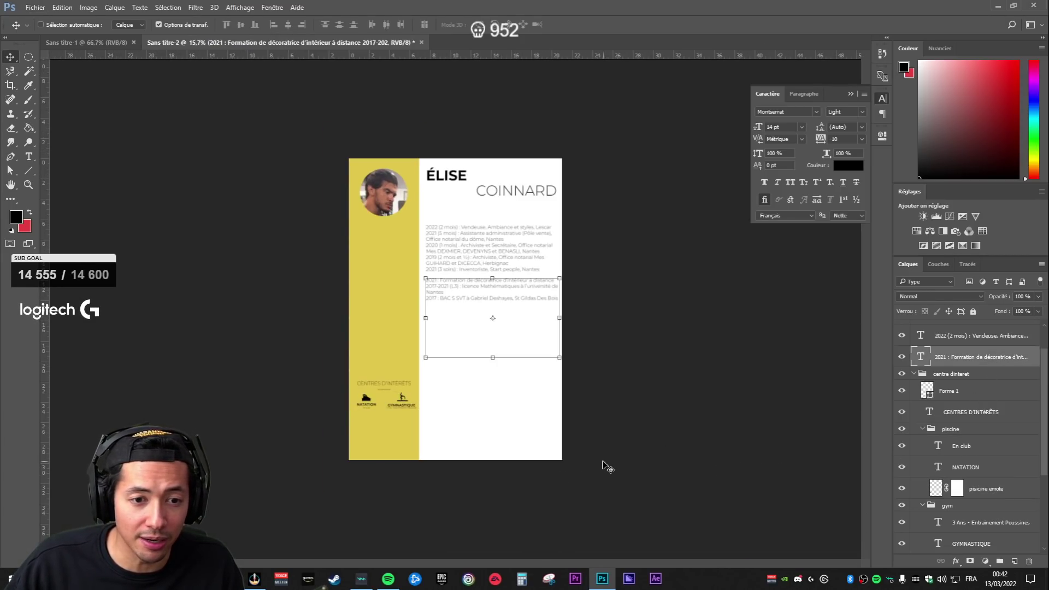
scroll(350, 420, up, 8)
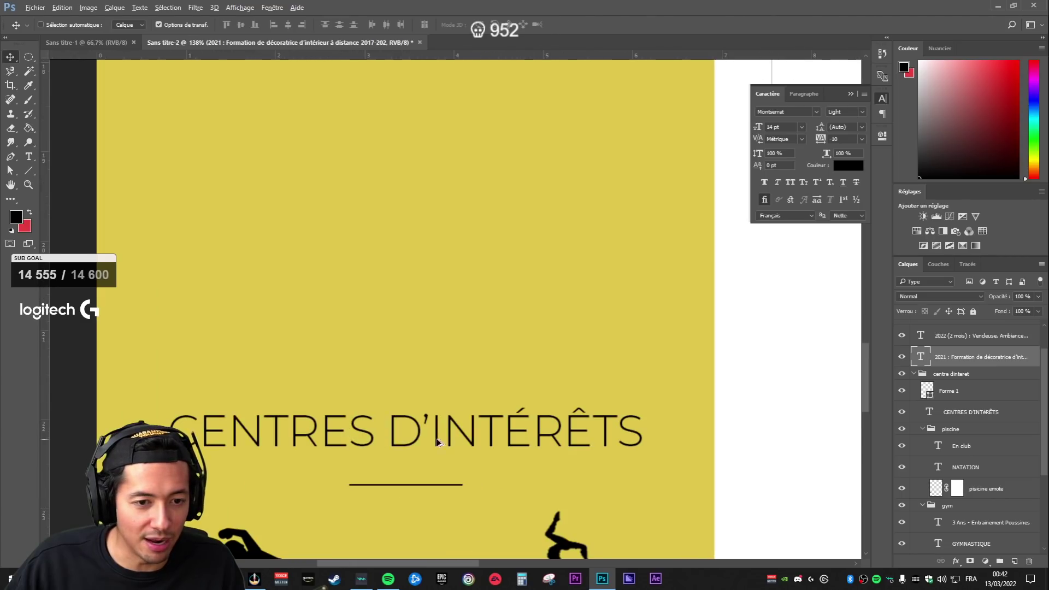
click(941, 391)
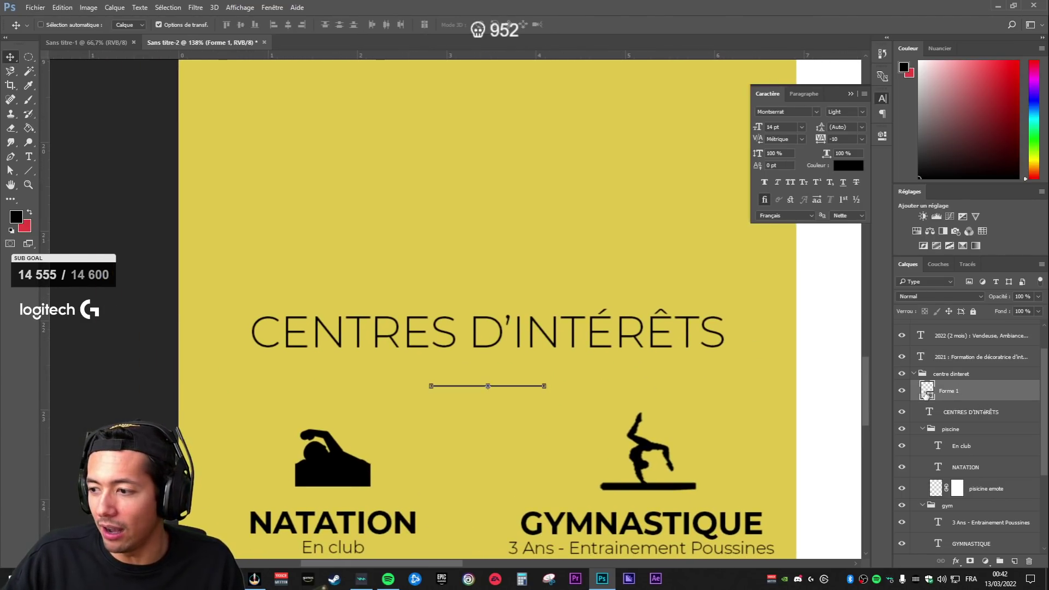
drag(542, 386, 739, 377)
drag(487, 389, 488, 384)
key(Return)
- Thin the divider line further to about a third of its thickness
click(965, 409)
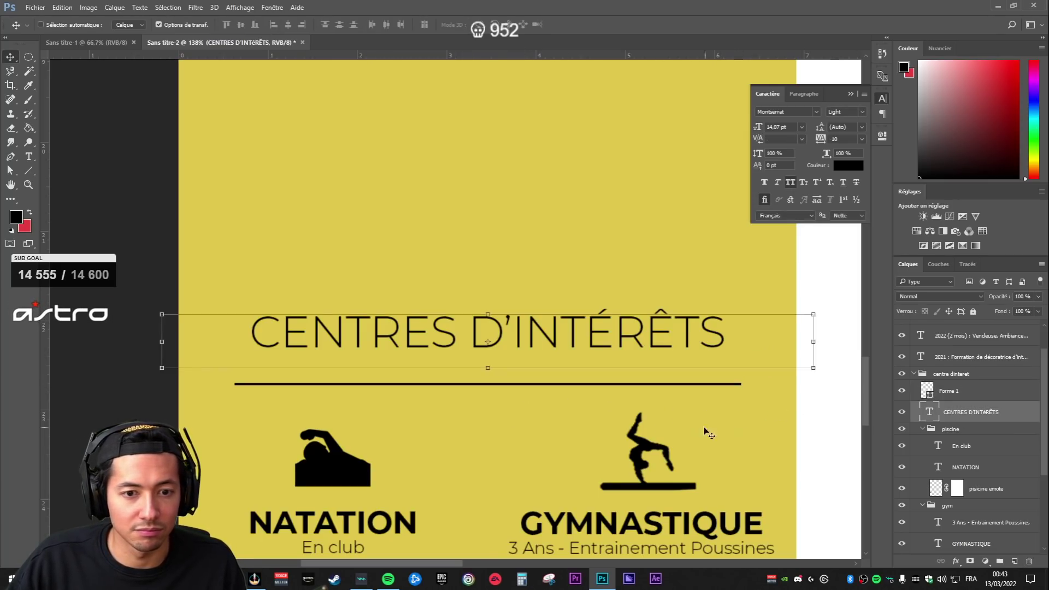
scroll(736, 427, down, 2)
scroll(536, 453, up, 5)
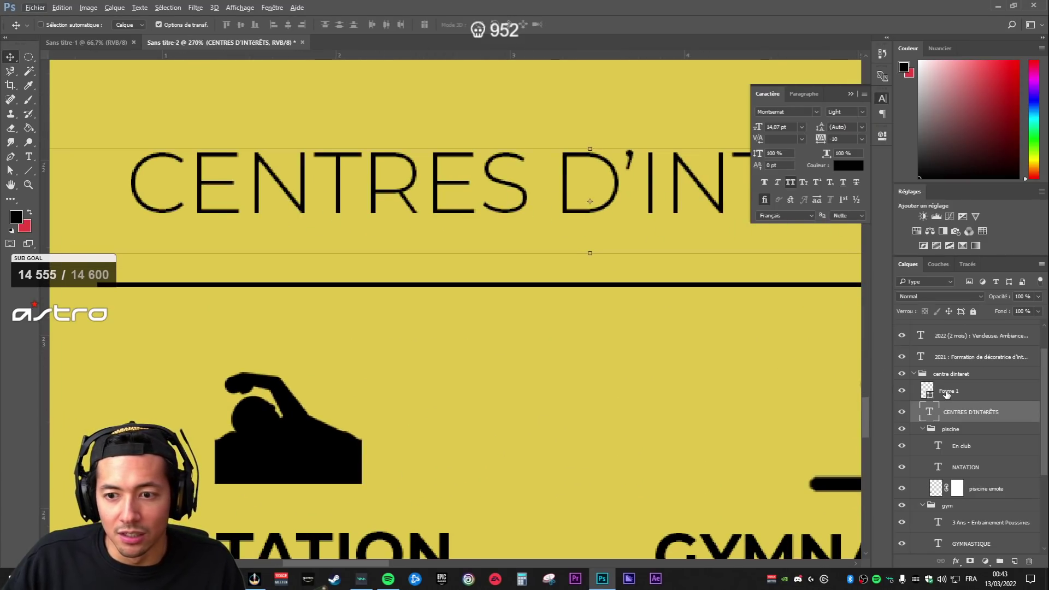
key(alt+bracketright)
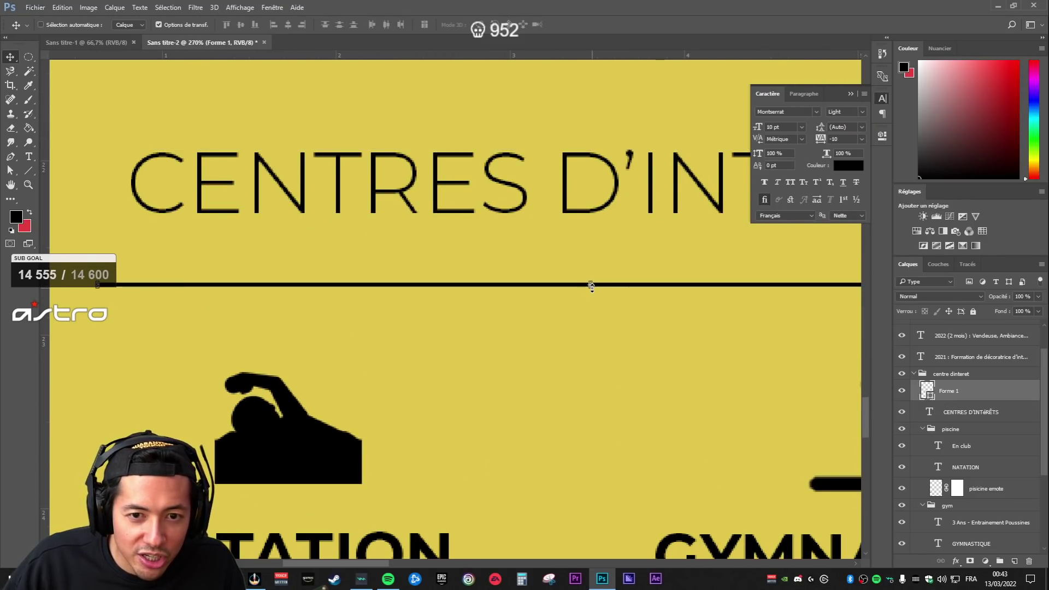
scroll(596, 286, up, 6)
drag(601, 283, 600, 267)
key(Return)
- Nudge the whole interests section group higher up the yellow sidebar
click(960, 432)
scroll(711, 427, down, 12)
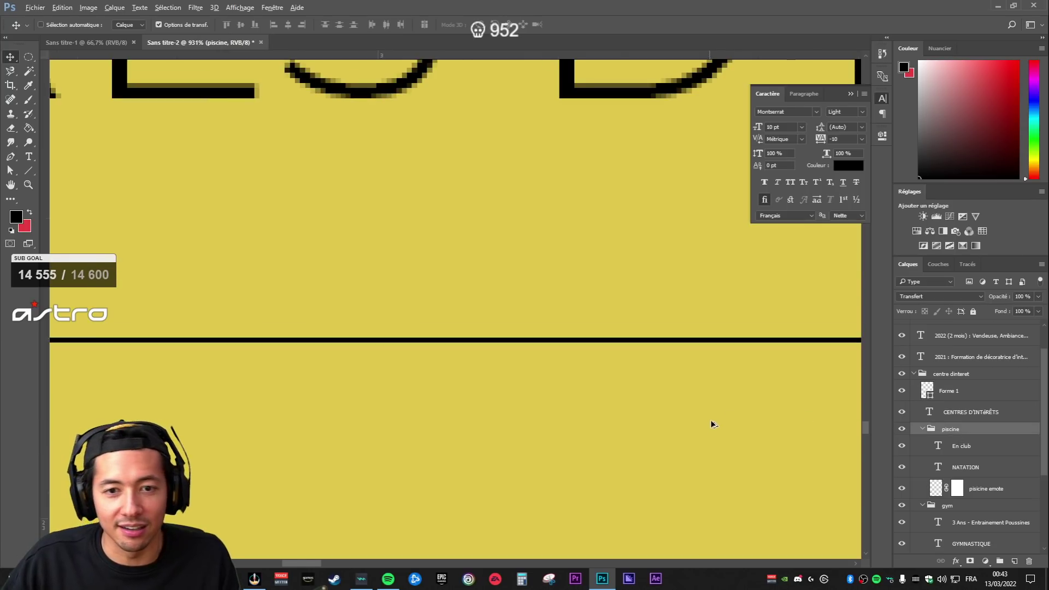
scroll(700, 449, down, 2)
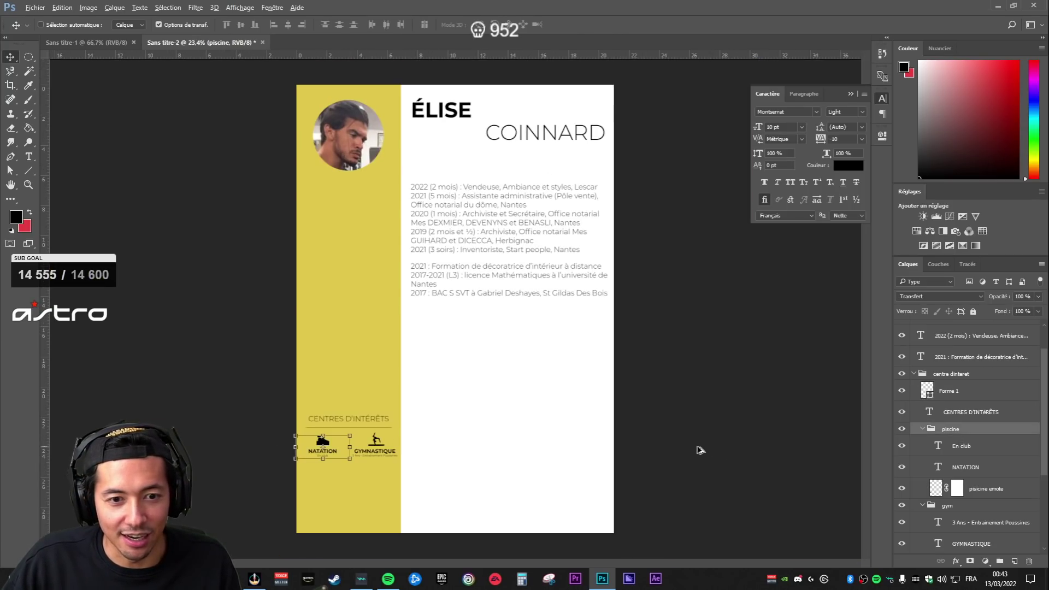
click(973, 488)
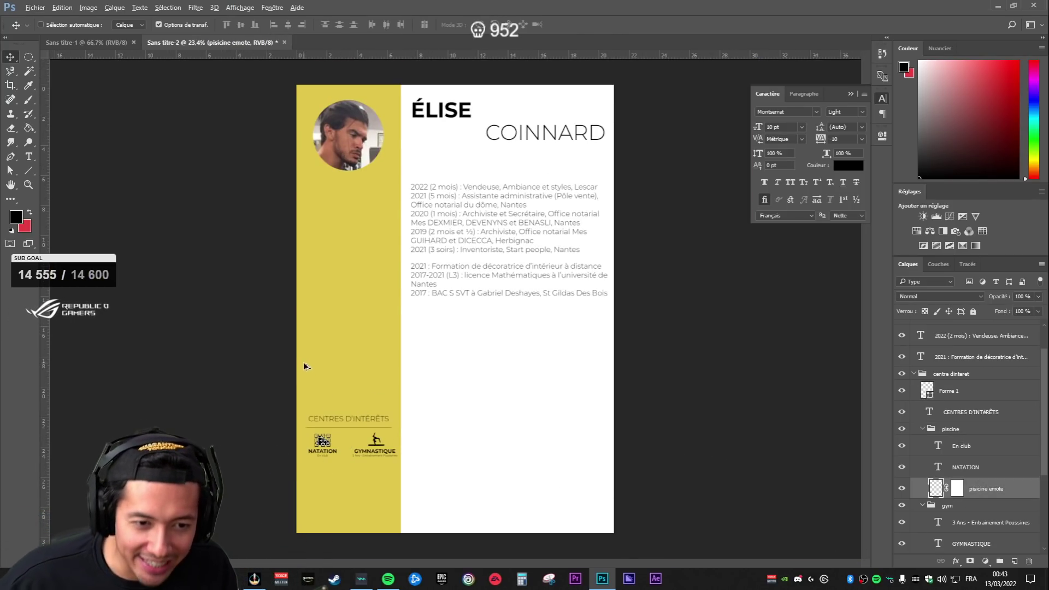
scroll(306, 434, up, 3)
drag(488, 281, 500, 257)
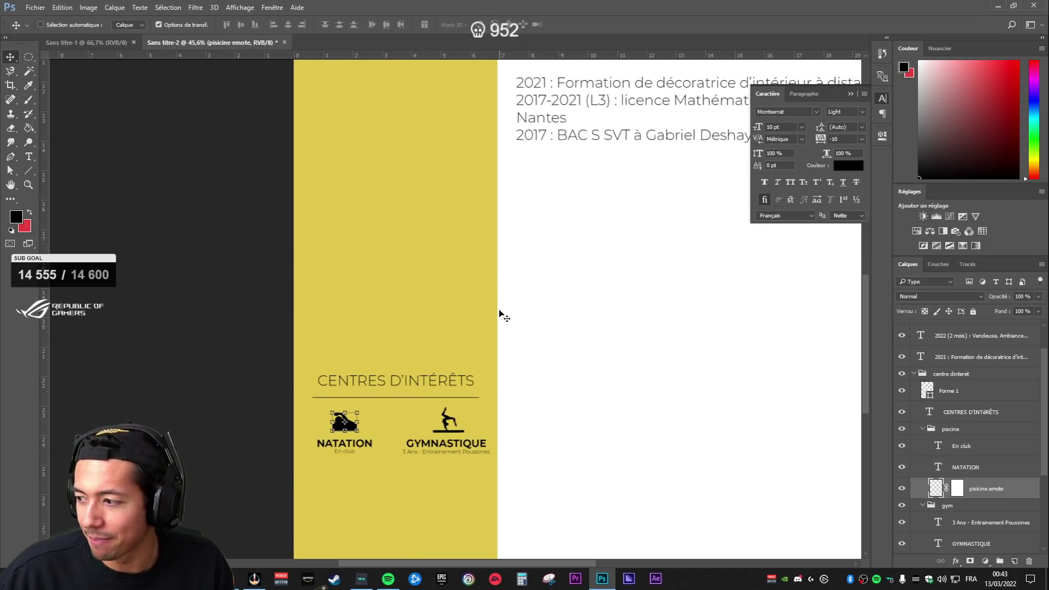
drag(497, 409, 580, 332)
click(953, 375)
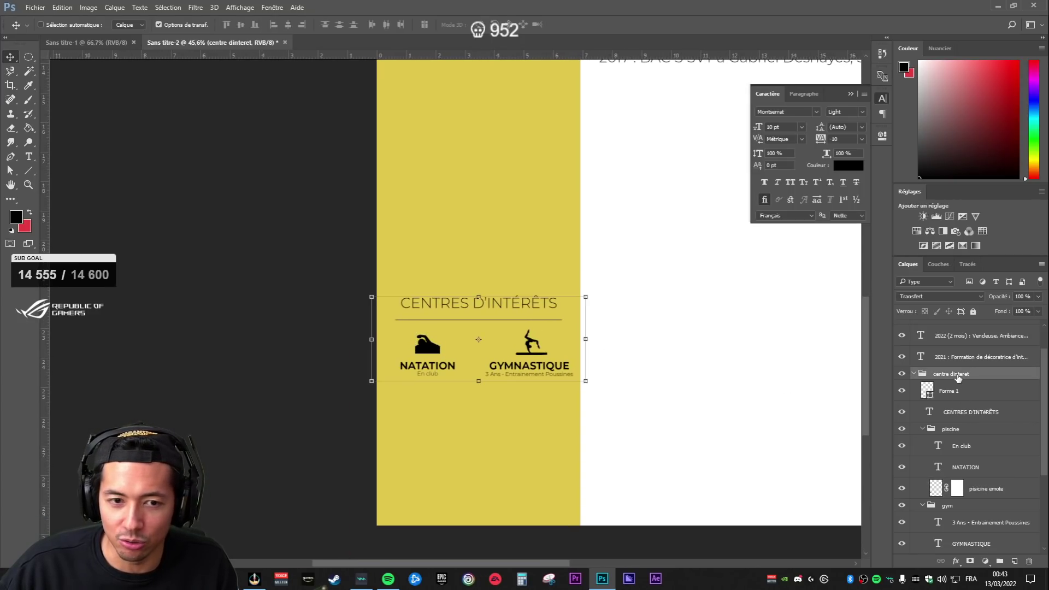
key(shift+Up)
key(shift+Up)
key(shift+Up)
key(shift+Up)
key(shift+Up)
key(shift+Up)
key(shift+Up)
key(shift+Up)
key(shift+Up)
key(shift+Up)
key(shift+Up)
key(shift+Up)
key(shift+Up)
key(shift+Up)
key(shift+Up)
key(shift+Up)
key(shift+Up)
key(shift+Up)
key(shift+Up)
key(shift+Up)
key(shift+Up)
key(shift+Up)
key(shift+Up)
key(shift+Up)
key(shift+Up)
key(shift+Up)
key(shift+Up)
key(shift+Up)
key(shift+Up)
key(shift+Up)
key(shift+Up)
key(shift+Up)
key(shift+Up)
key(shift+Up)
key(shift+Up)
key(shift+Up)
key(shift+Up)
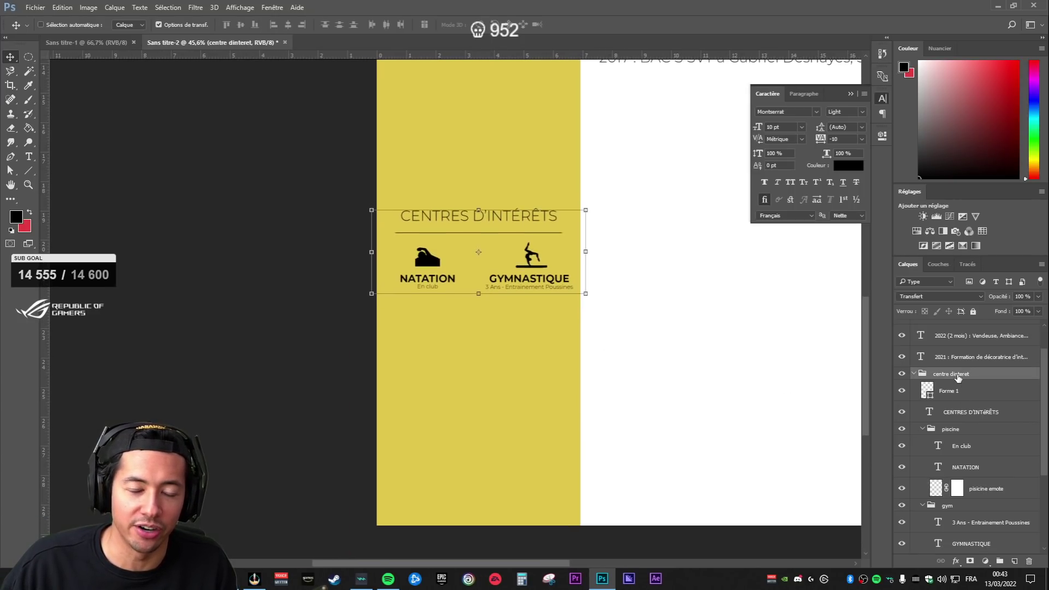
click(915, 374)
click(959, 394)
click(959, 414)
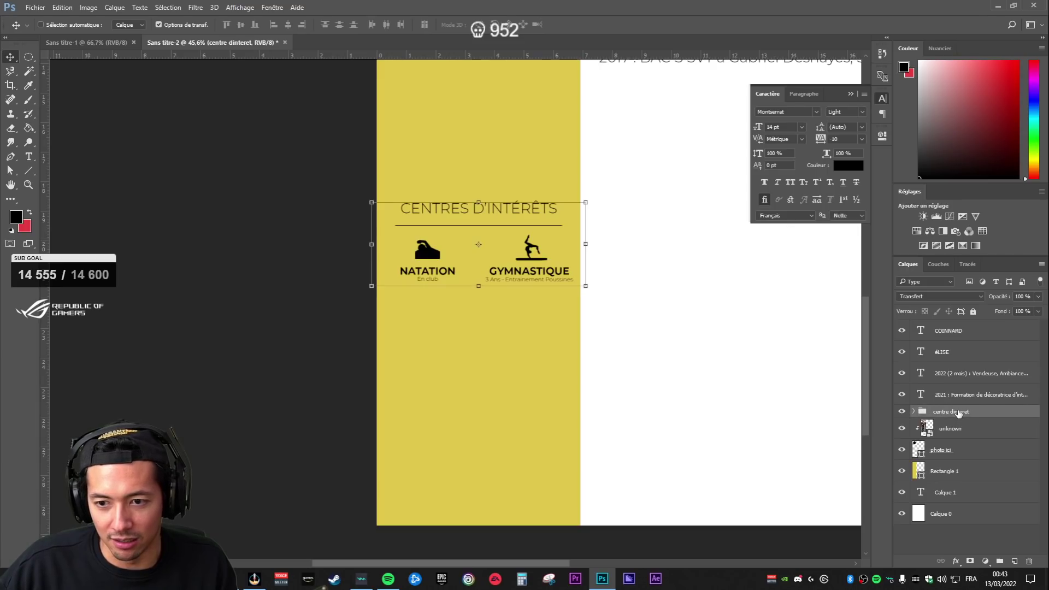
- Duplicate the CENTRES D'INTÉRÊTS heading and divider and place the copies below the interests section
click(914, 412)
click(953, 429)
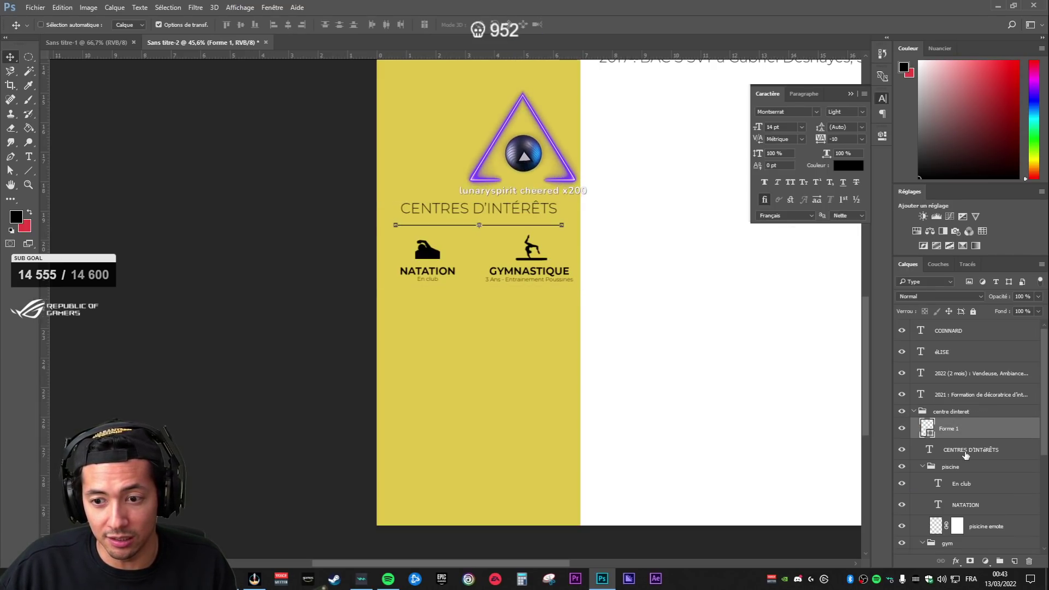
shift+click(966, 455)
key(ctrl+j)
drag(966, 450, 960, 405)
click(951, 455)
drag(533, 243, 539, 336)
- Retype the copied heading as LOISIRS and commit the text
click(964, 440)
shift+click(946, 419)
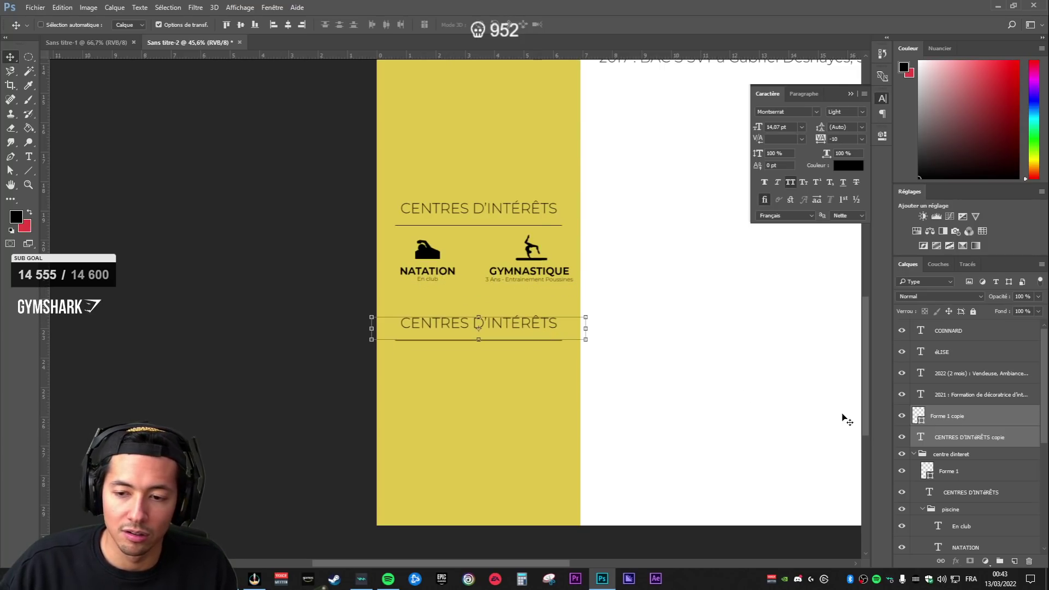
click(933, 418)
click(962, 437)
double_click(921, 437)
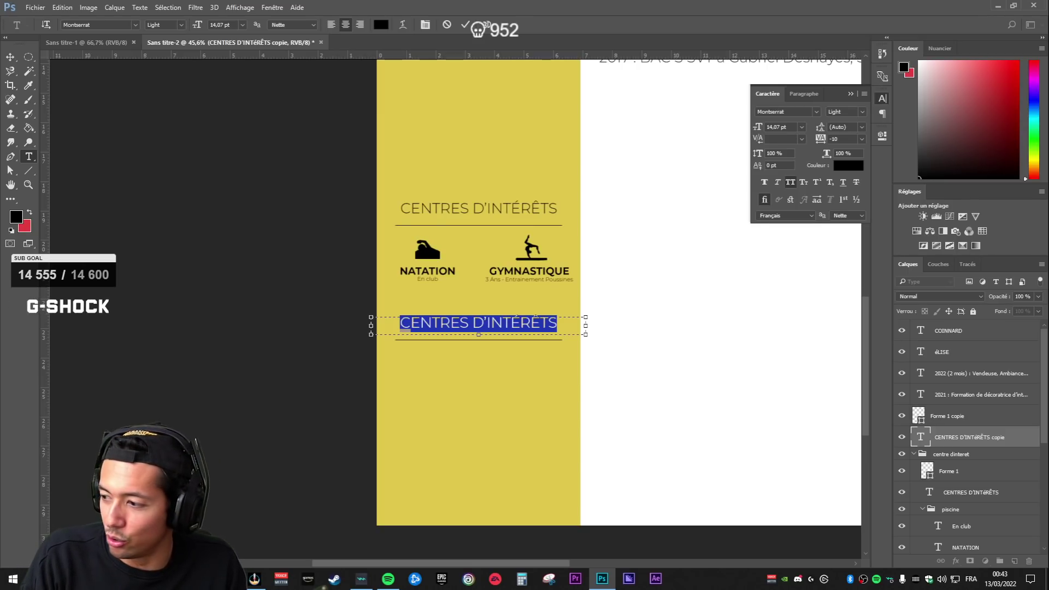
text(LOISIRS)
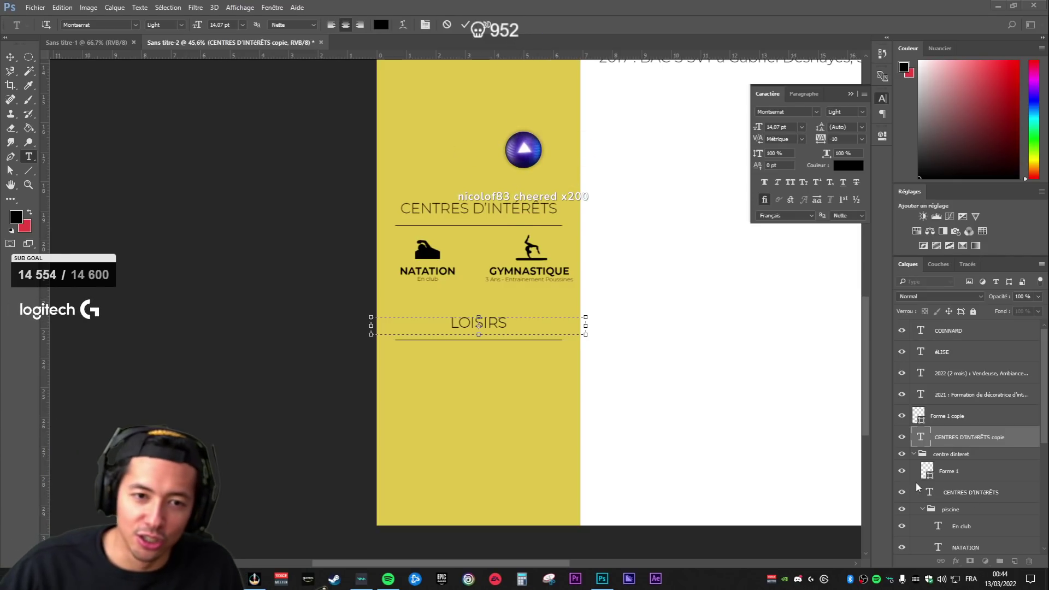
scroll(366, 263, up, 2)
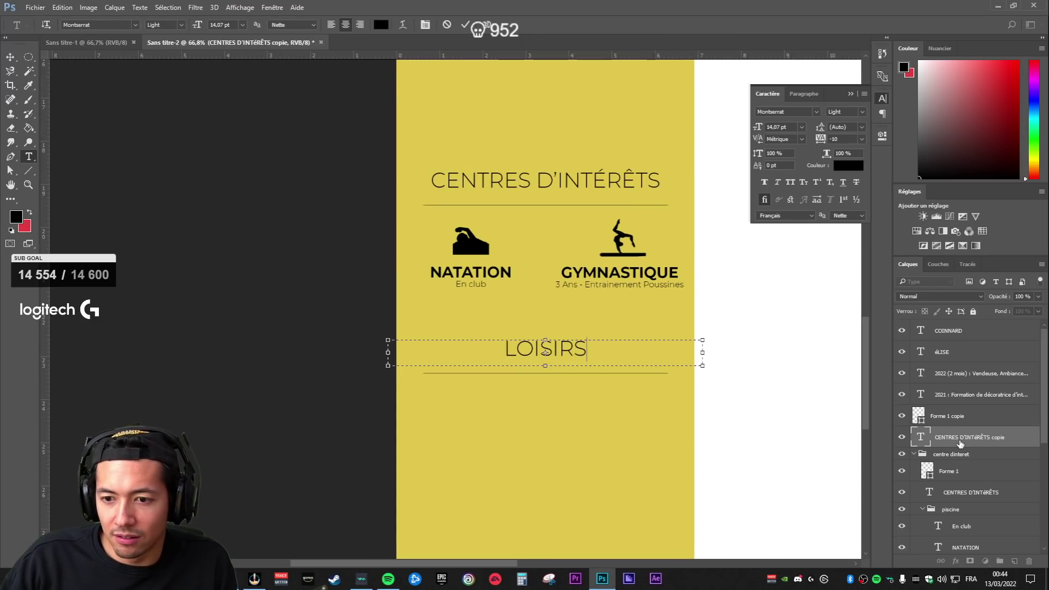
key(ctrl+Return)
- Delete the LOISIRS heading layer, keeping only the copied divider line
key(v)
click(951, 393)
click(953, 440)
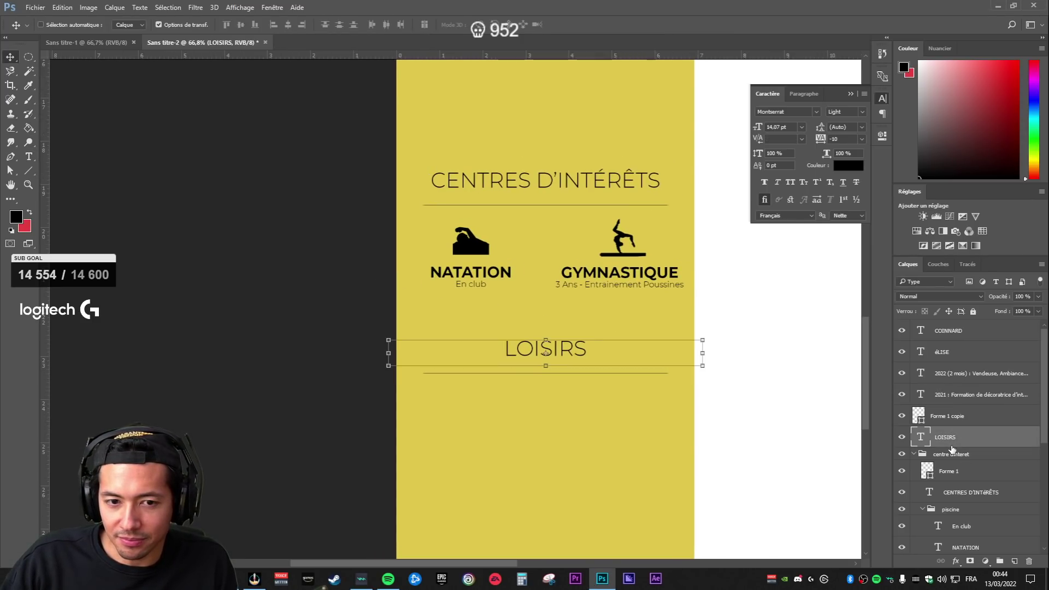
key(Delete)
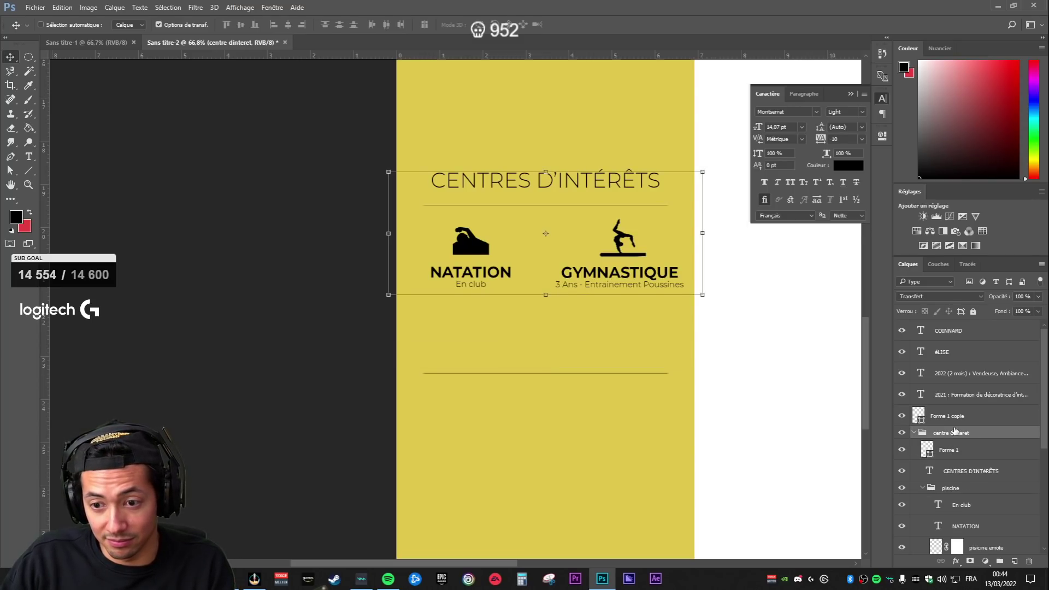
- Delete the extra divider line and collapse the piscine and gym groups
click(956, 420)
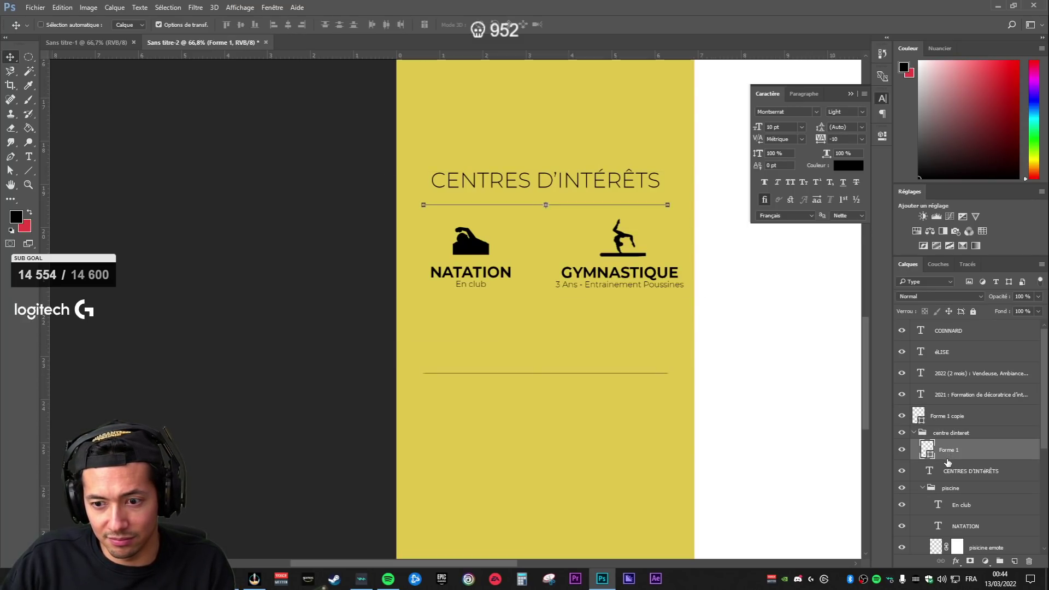
key(Delete)
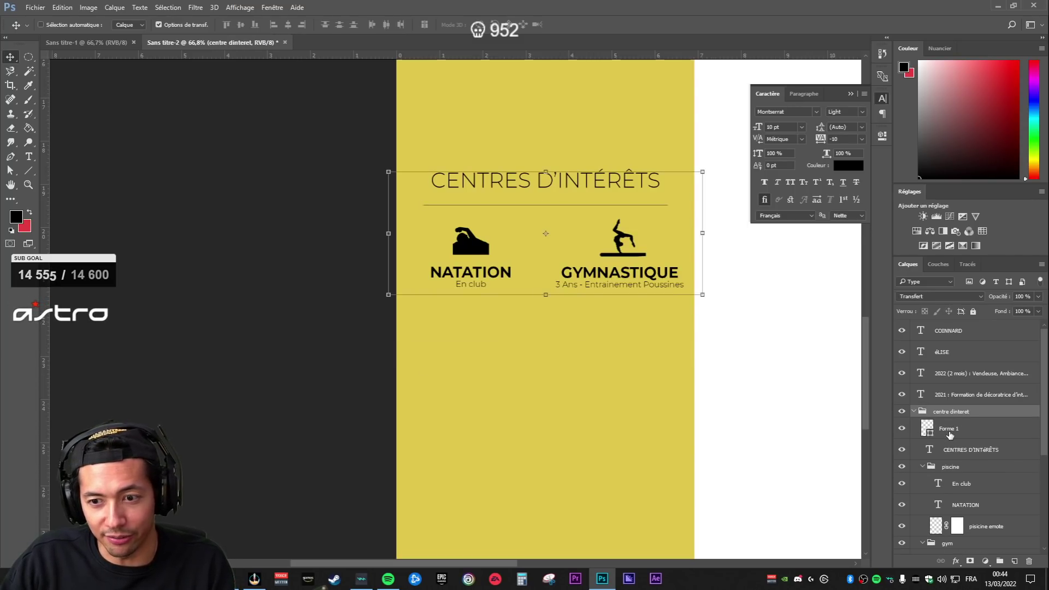
click(923, 468)
click(923, 479)
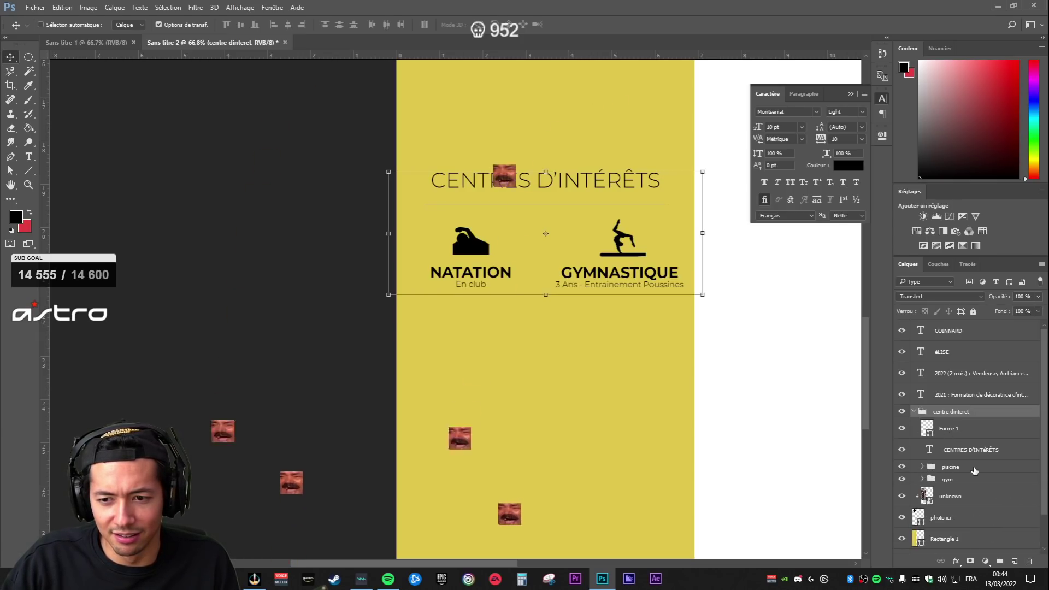
- Create a new empty group above piscine and name it VOYAGE
click(956, 468)
click(962, 479)
click(970, 450)
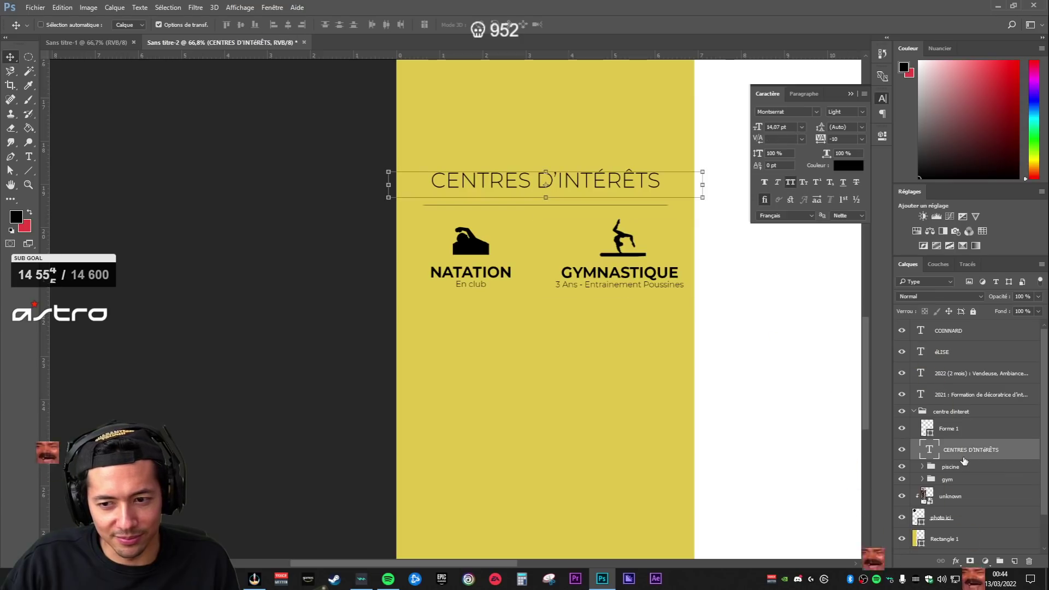
click(1000, 562)
drag(948, 446, 960, 465)
key(ctrl+z)
click(950, 468)
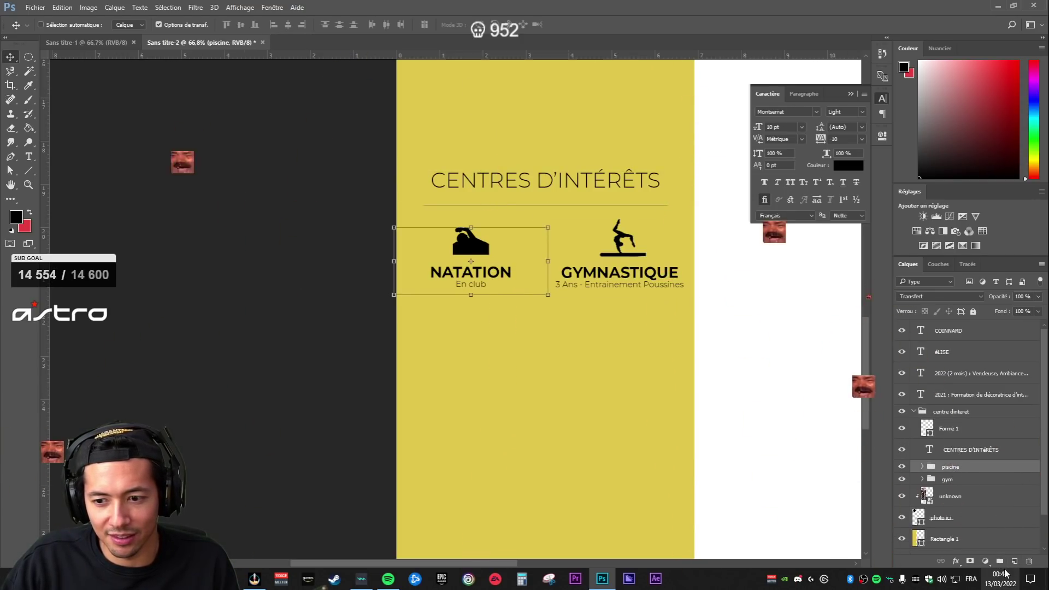
click(1000, 561)
double_click(952, 468)
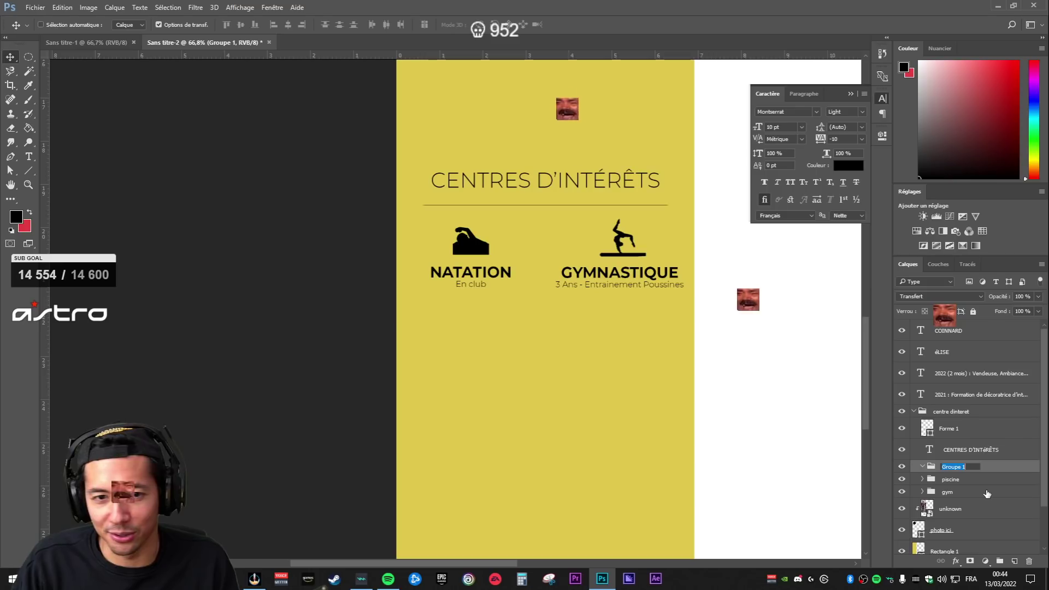
text(VO)
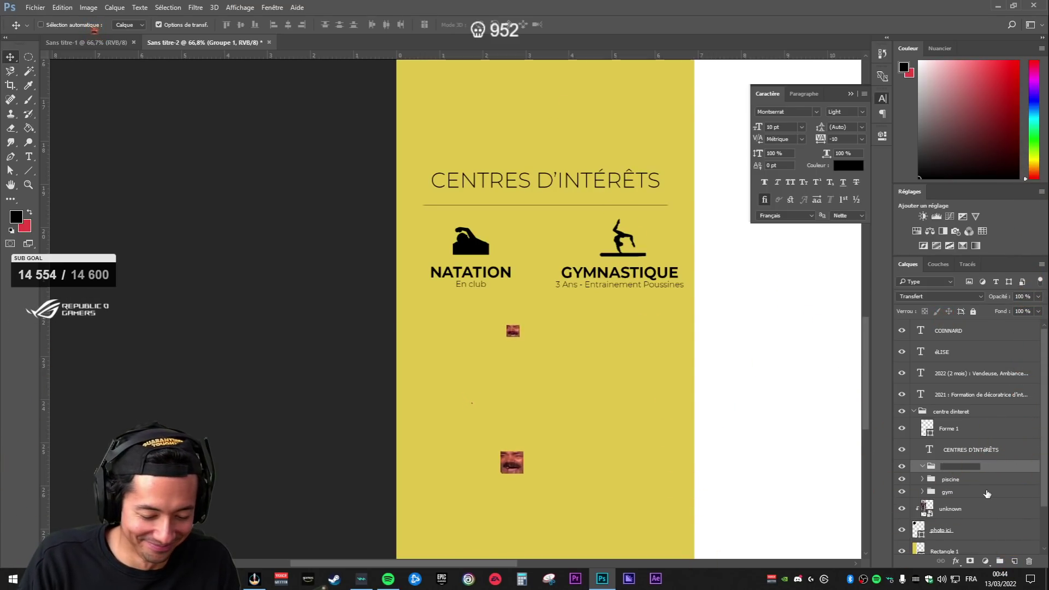
text(YAGE)
key(Return)
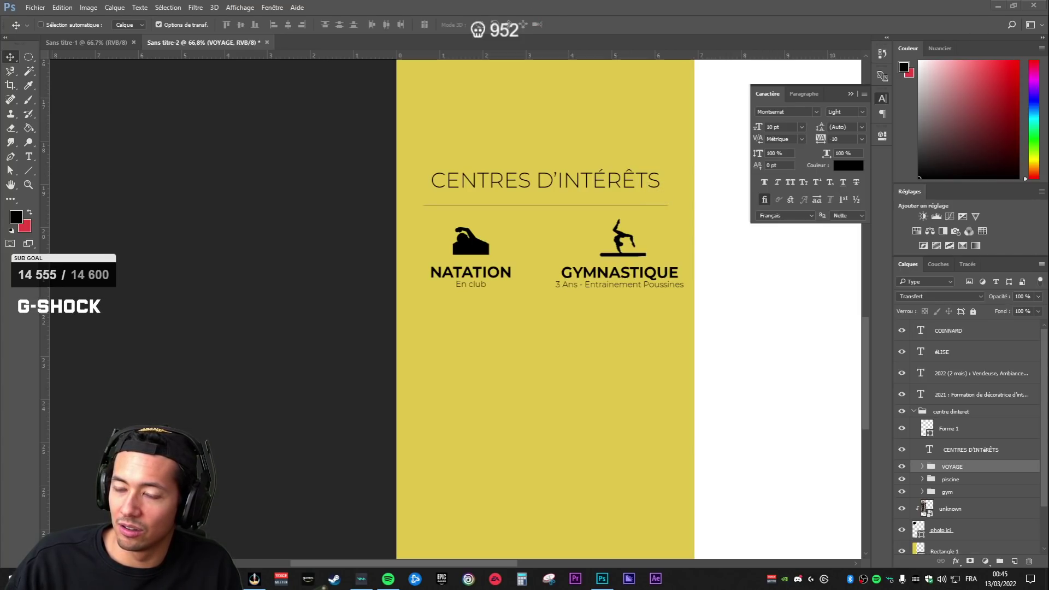
- Place the UK flag image and move it below NATATION in the interests area
drag(1048, 351, 675, 352)
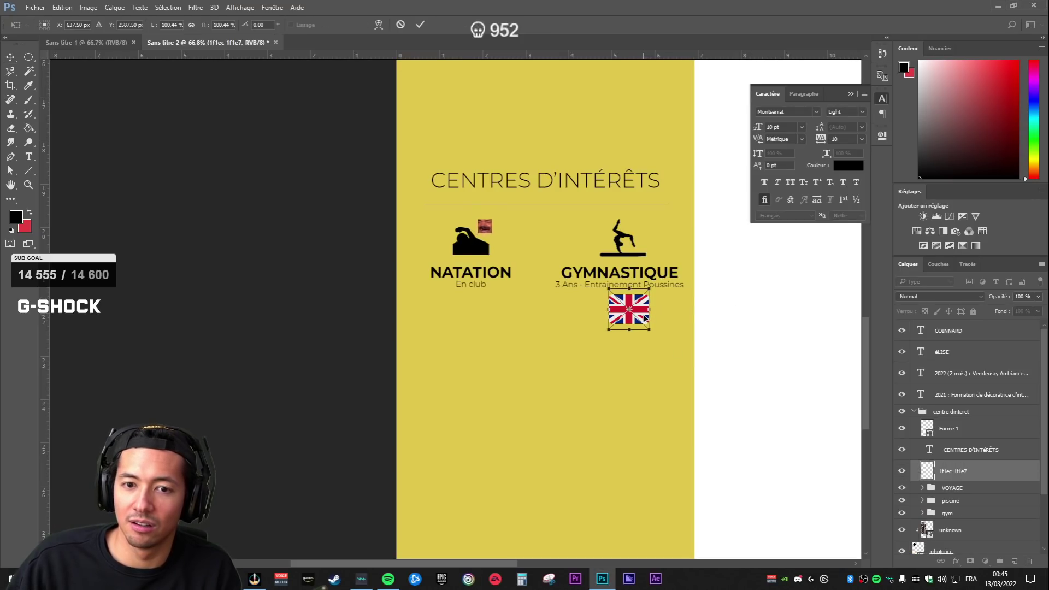
key(Return)
drag(646, 318, 461, 372)
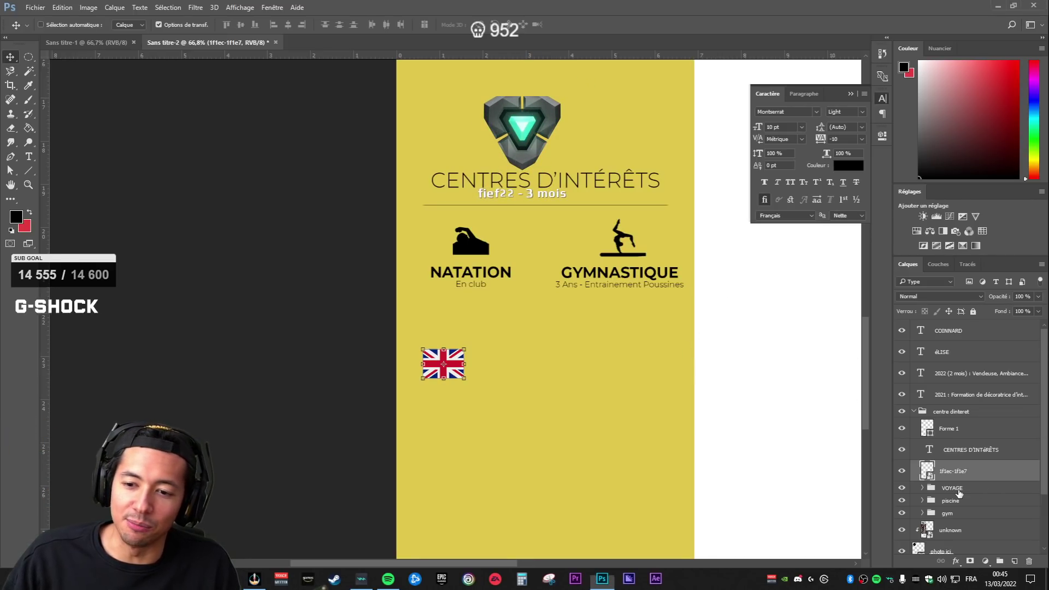
drag(405, 317, 506, 375)
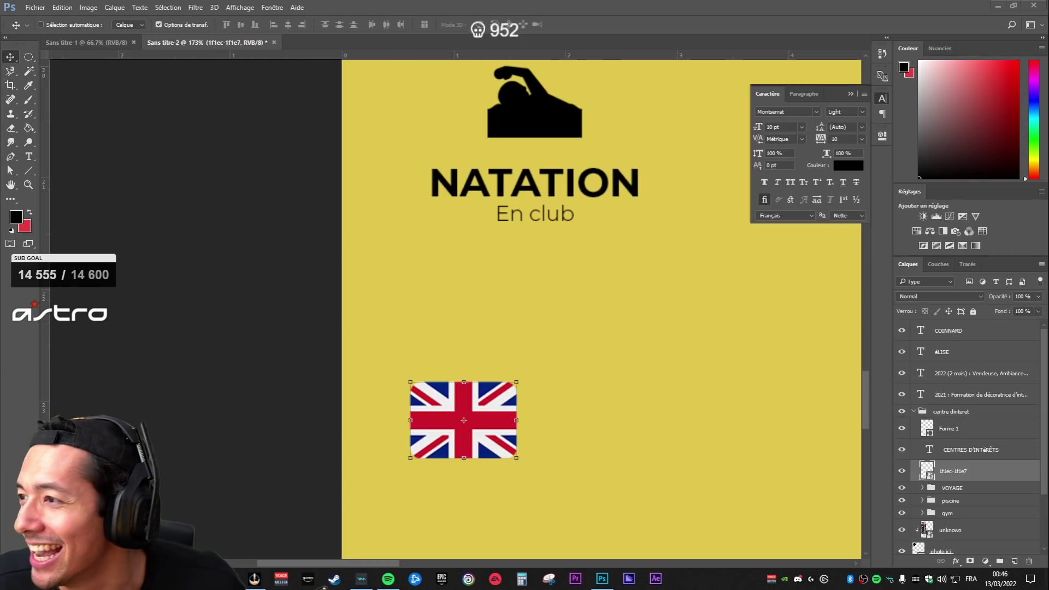
drag(539, 344, 525, 361)
- Place the globe image, scaled down, beside the flag
scroll(460, 356, down, 10)
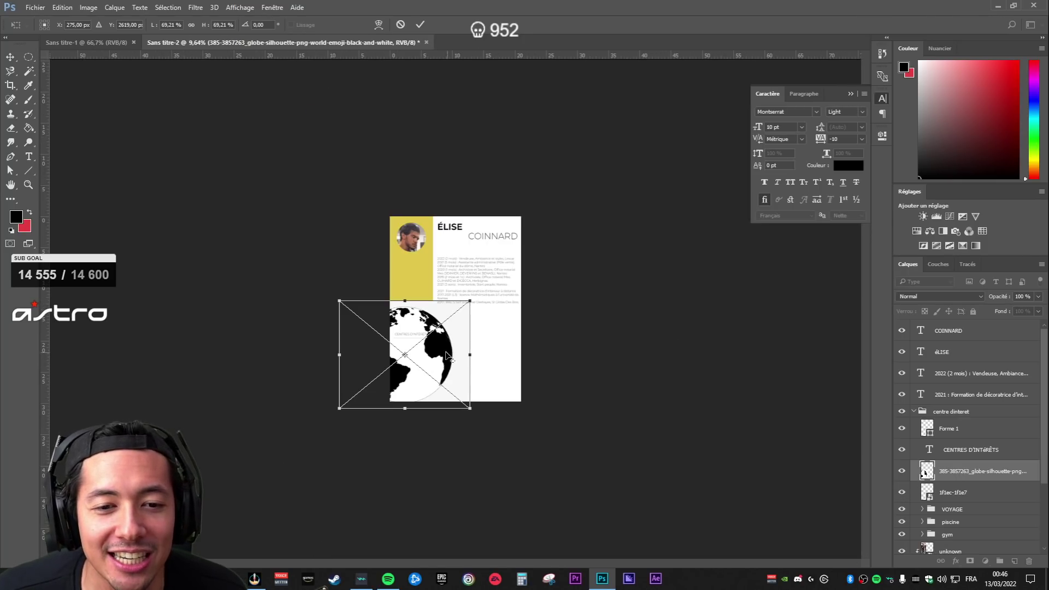
drag(466, 303, 403, 356)
scroll(402, 358, up, 5)
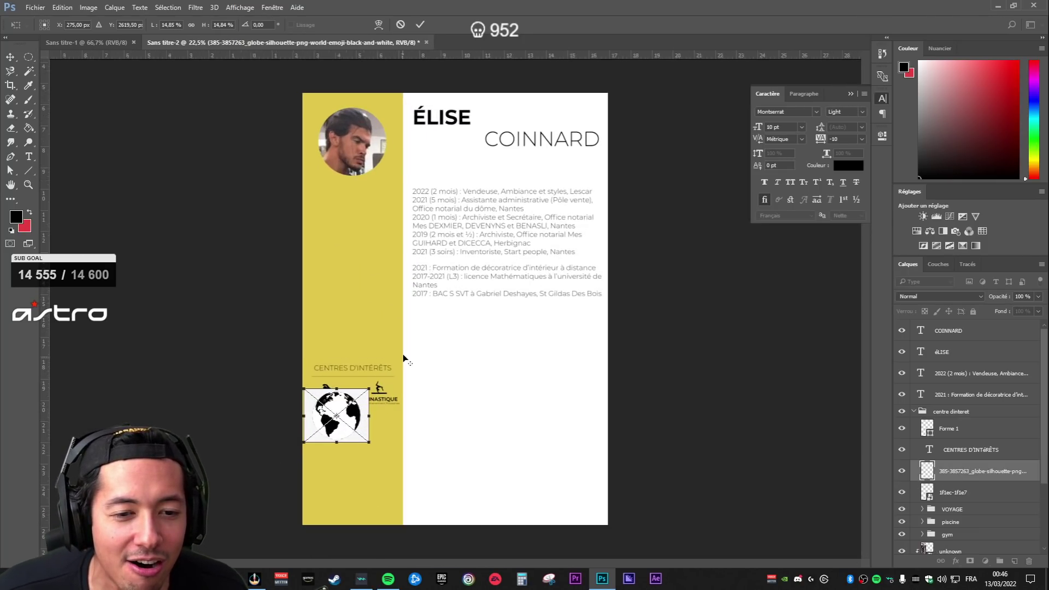
drag(268, 458, 589, 261)
drag(572, 301, 560, 390)
key(Return)
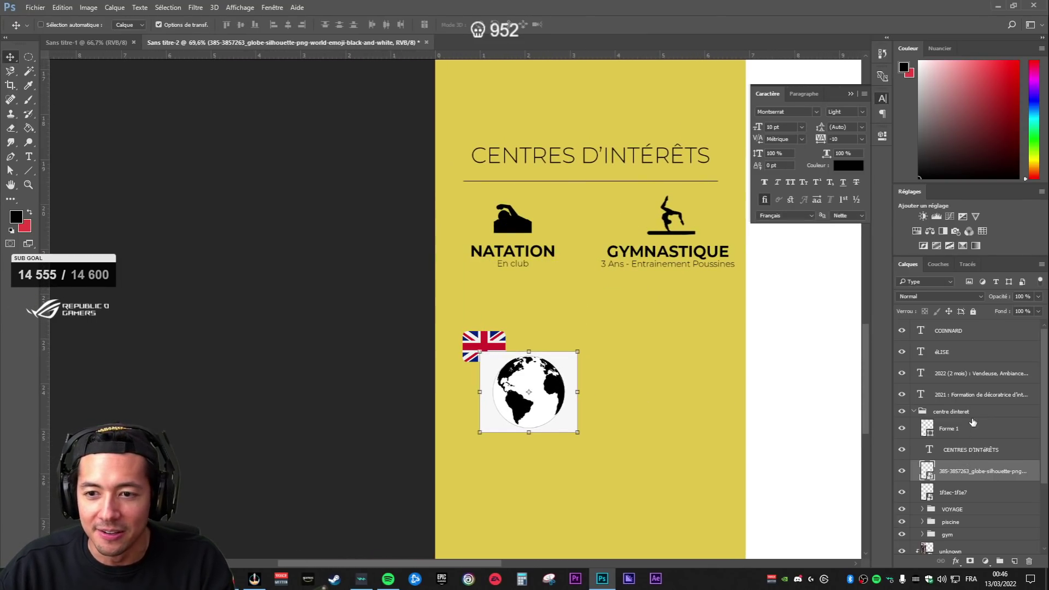
- Delete the UK flag, move the globe into VOYAGE, and mask out its white background
click(960, 496)
key(Delete)
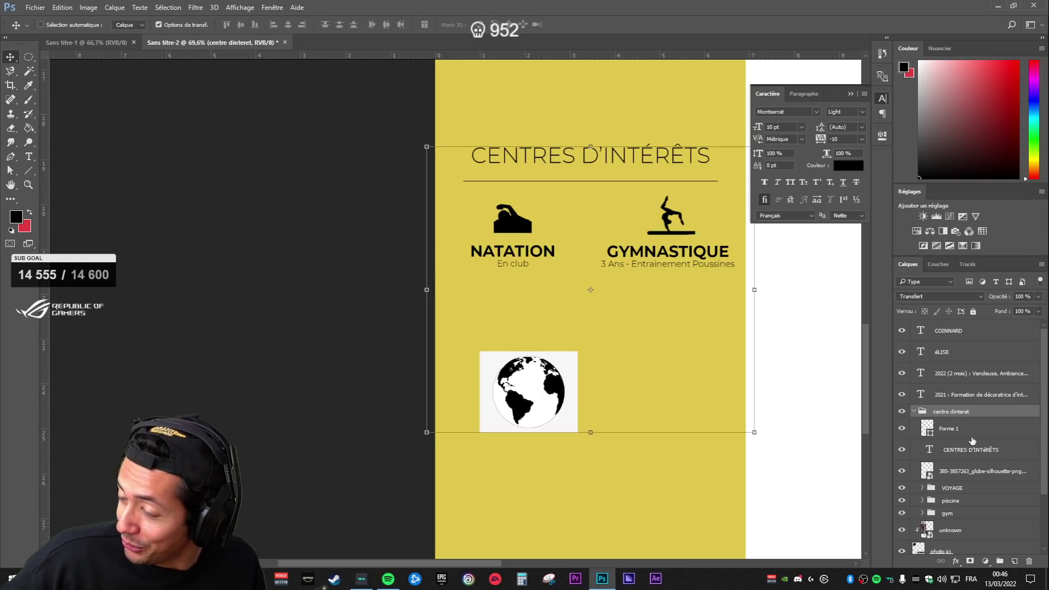
scroll(516, 393, up, 6)
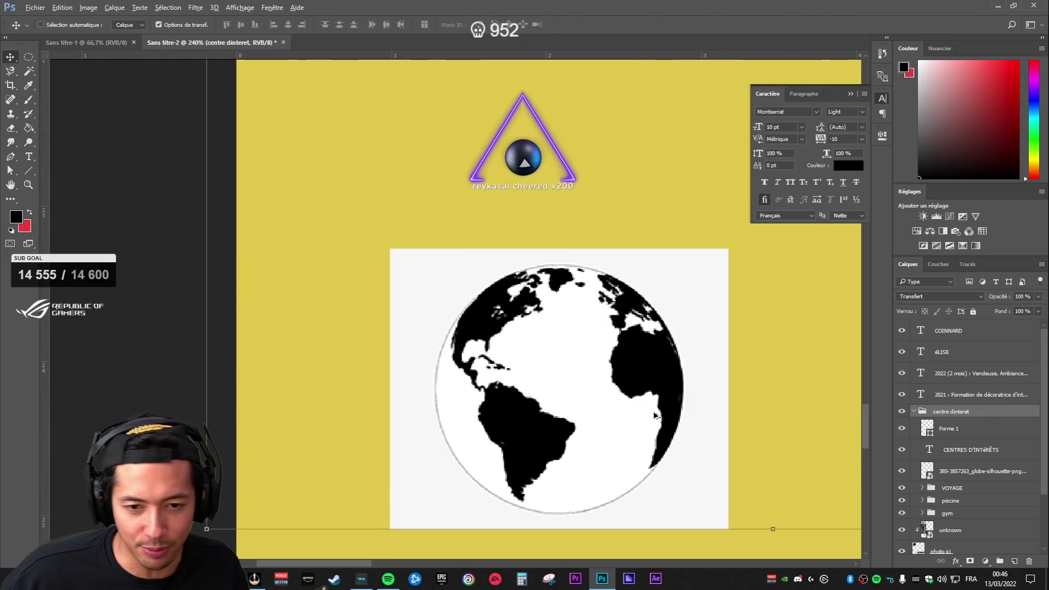
click(963, 421)
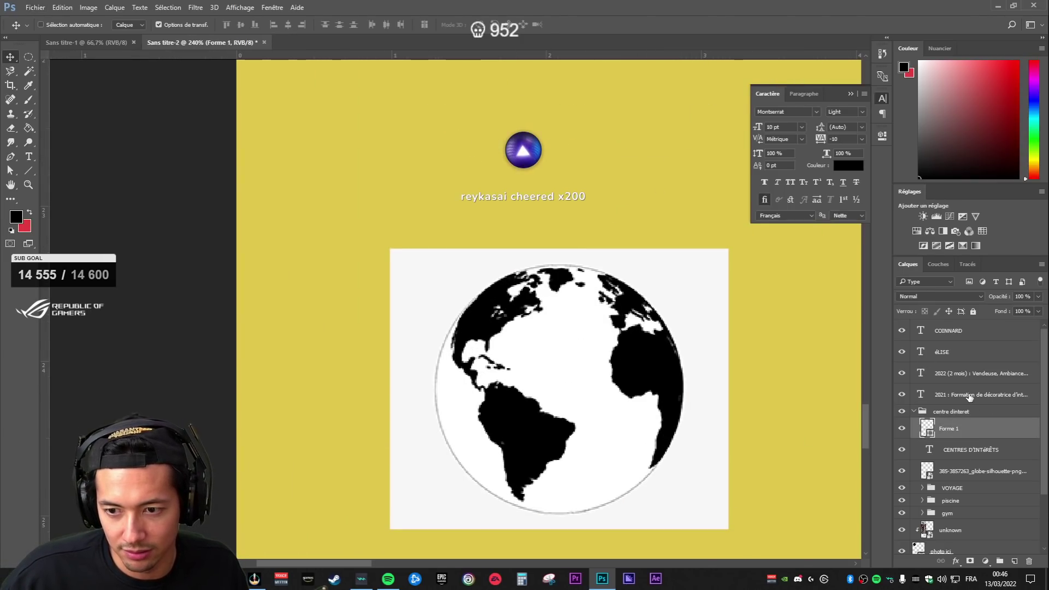
click(964, 456)
click(959, 473)
scroll(963, 480, down, 2)
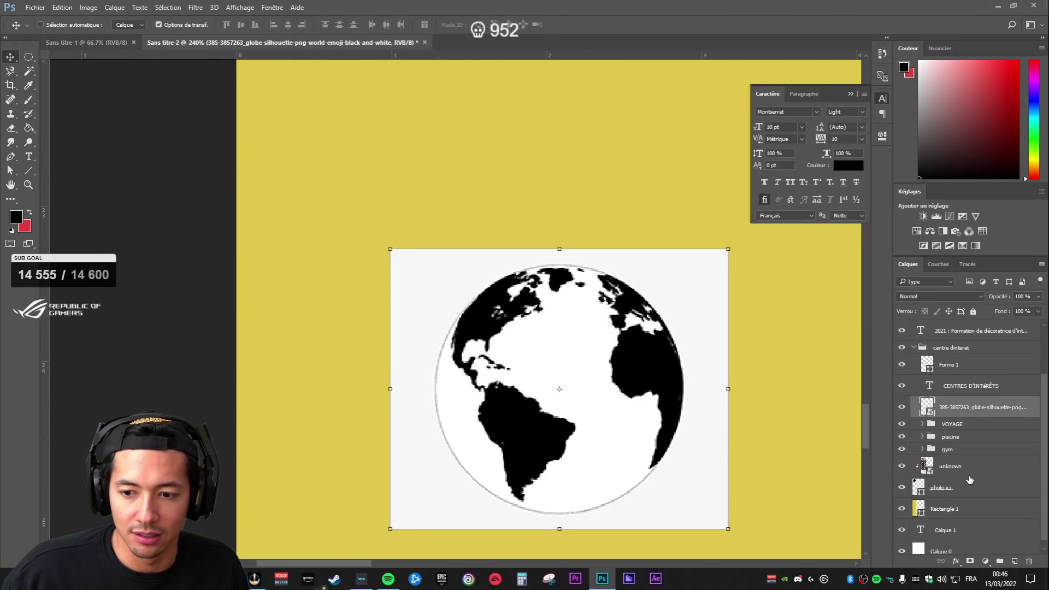
drag(967, 425, 966, 424)
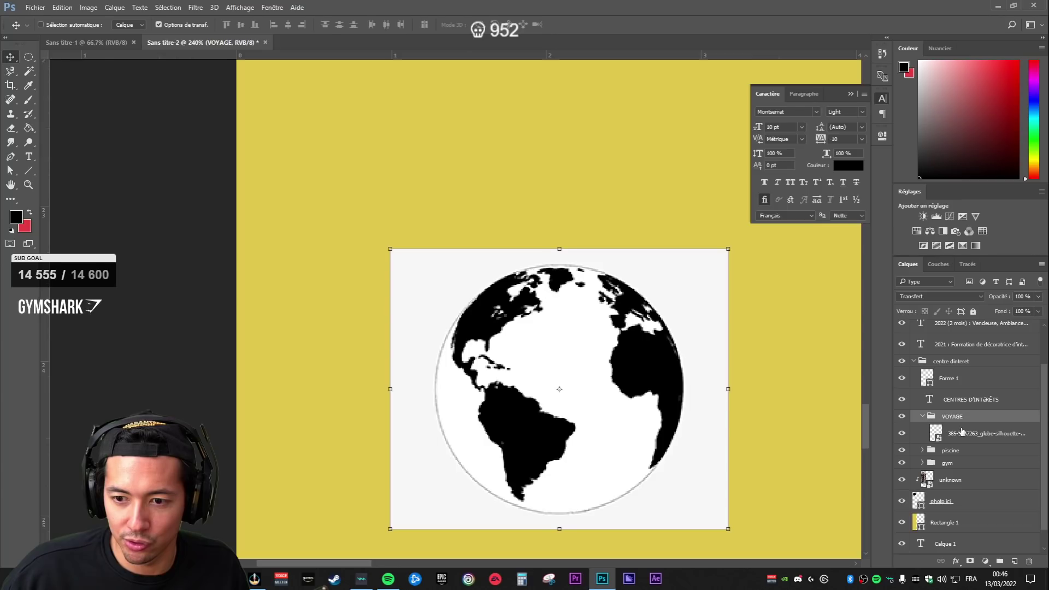
key(w)
key(ctrl+shift+i)
click(971, 562)
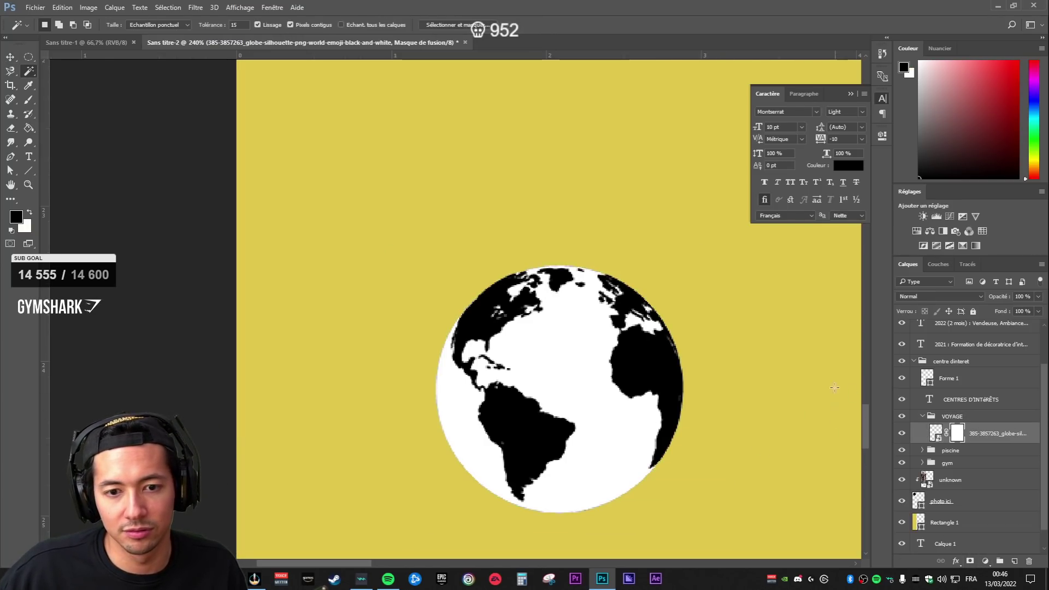
- Scale the globe to about 30% and position it under NATATION
key(v)
scroll(711, 377, down, 5)
scroll(757, 448, up, 4)
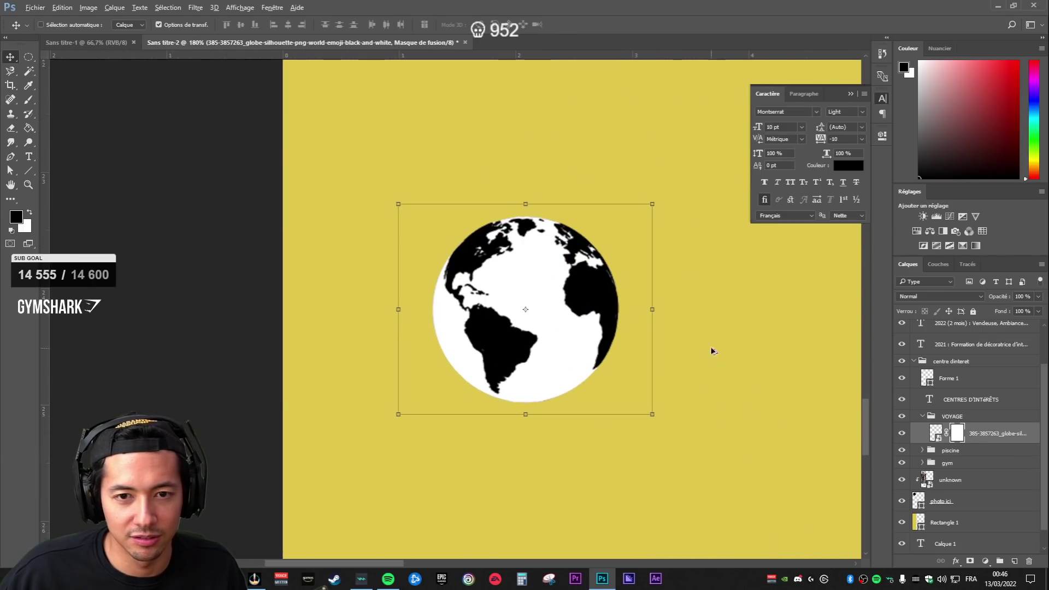
drag(659, 204, 598, 244)
scroll(598, 244, down, 3)
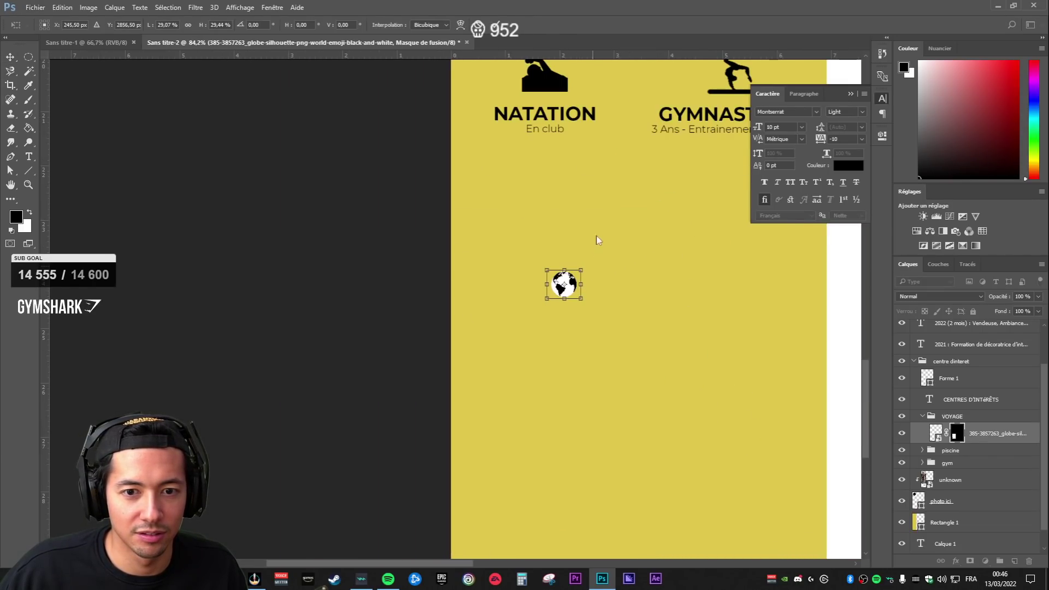
scroll(590, 273, up, 5)
scroll(572, 442, up, 1)
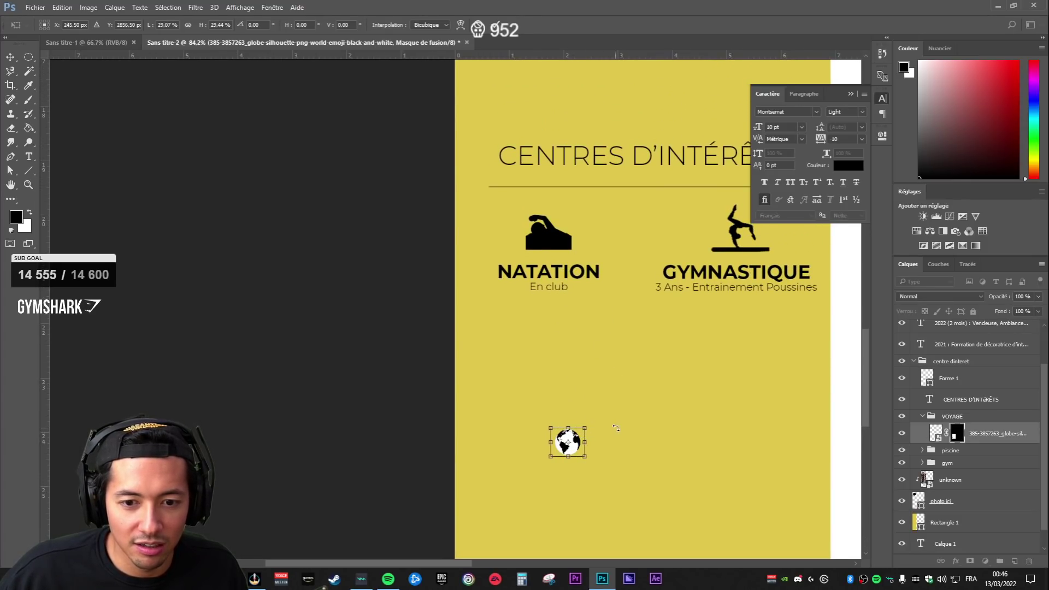
drag(571, 440, 577, 366)
key(Return)
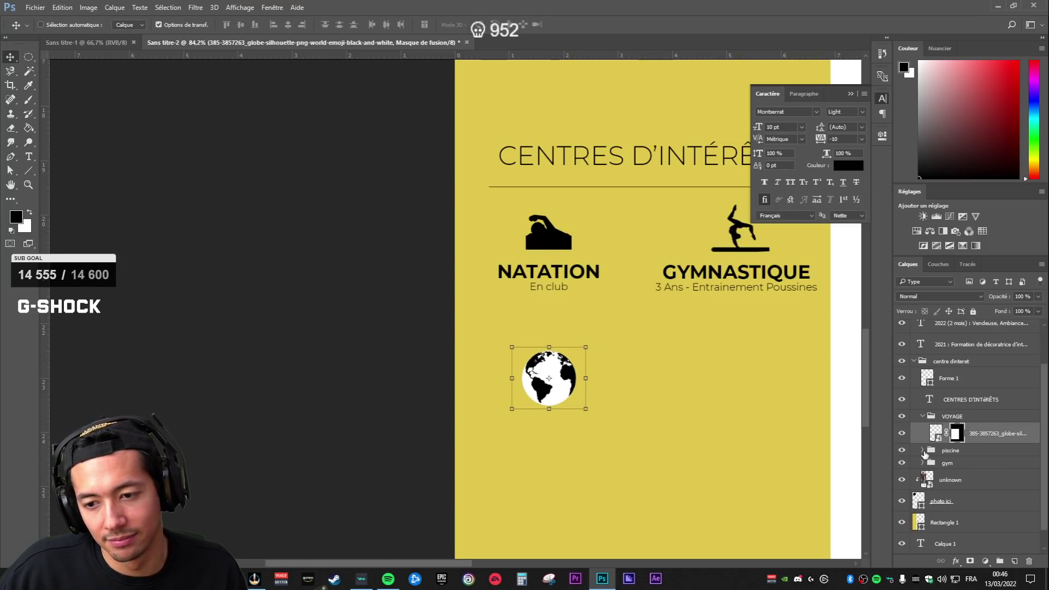
- Duplicate the NATATION title and En club subtitle and move the copies beneath the globe
click(924, 451)
click(962, 467)
shift+click(977, 487)
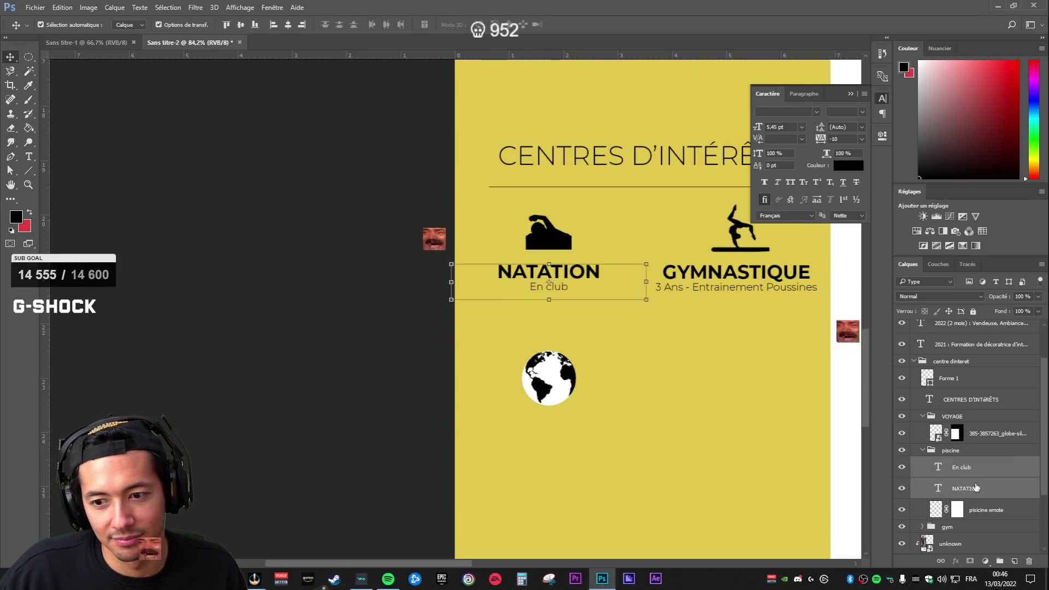
key(ctrl+j)
drag(977, 487, 970, 446)
click(923, 493)
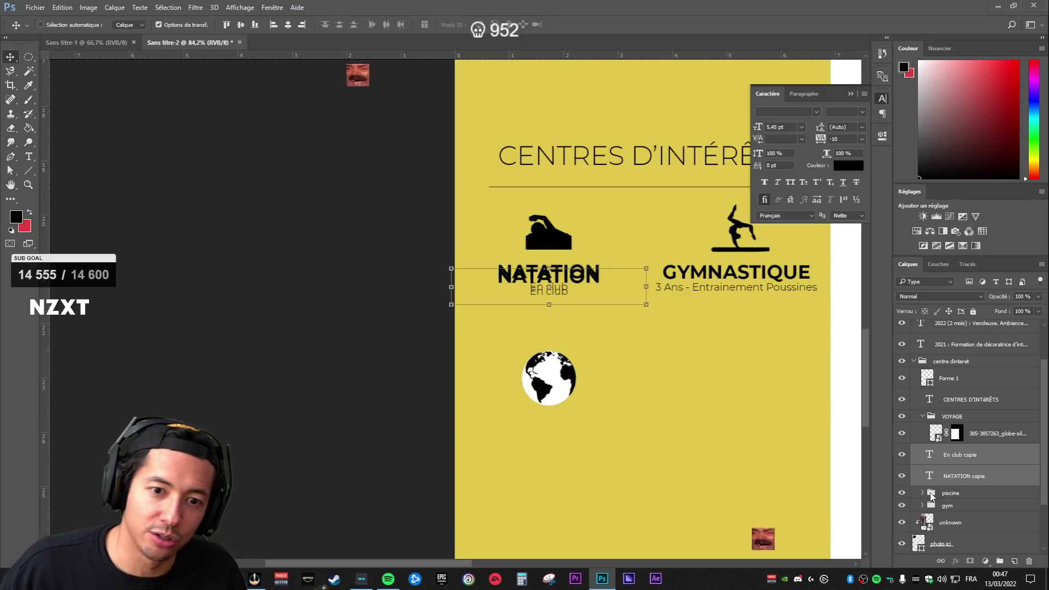
key(shift+Down)
key(shift+Down)
key(shift+Down)
key(shift+Down)
key(shift+Down)
key(shift+Down)
key(shift+Down)
key(shift+Down)
key(shift+Down)
key(shift+Down)
key(shift+Down)
key(shift+Down)
key(shift+Down)
key(shift+Down)
key(shift+Down)
key(shift+Down)
key(shift+Down)
key(shift+Down)
key(shift+Down)
key(shift+Down)
key(shift+Down)
key(shift+Down)
key(shift+Down)
key(shift+Down)
key(shift+Down)
key(shift+Down)
key(shift+Down)
key(shift+Down)
key(shift+Down)
key(shift+Down)
key(shift+Down)
key(shift+Down)
key(shift+Down)
key(shift+Down)
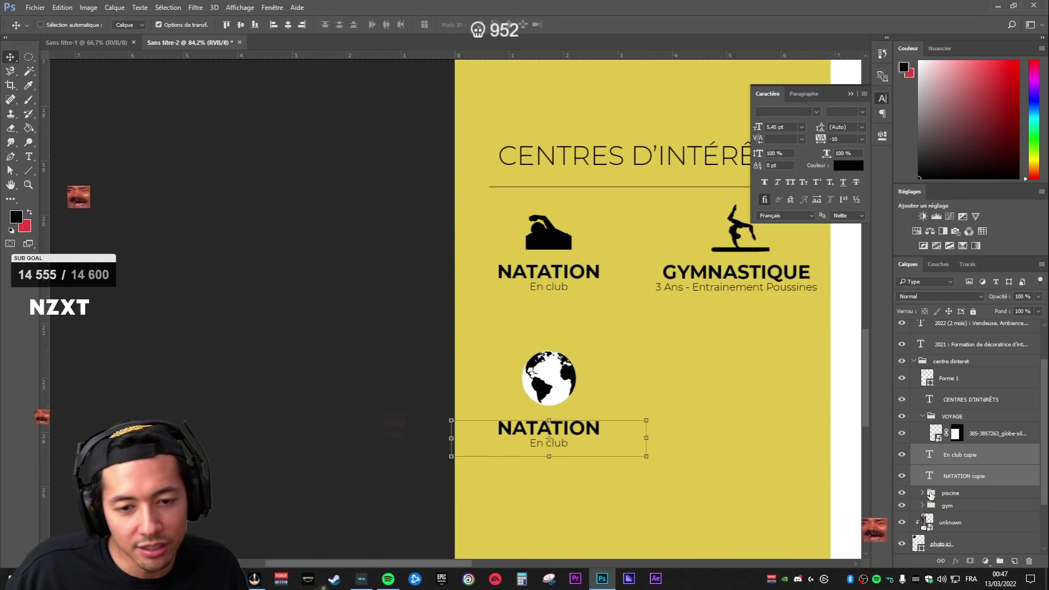
- Retype the copied NATATION title as VOYAGES
click(944, 448)
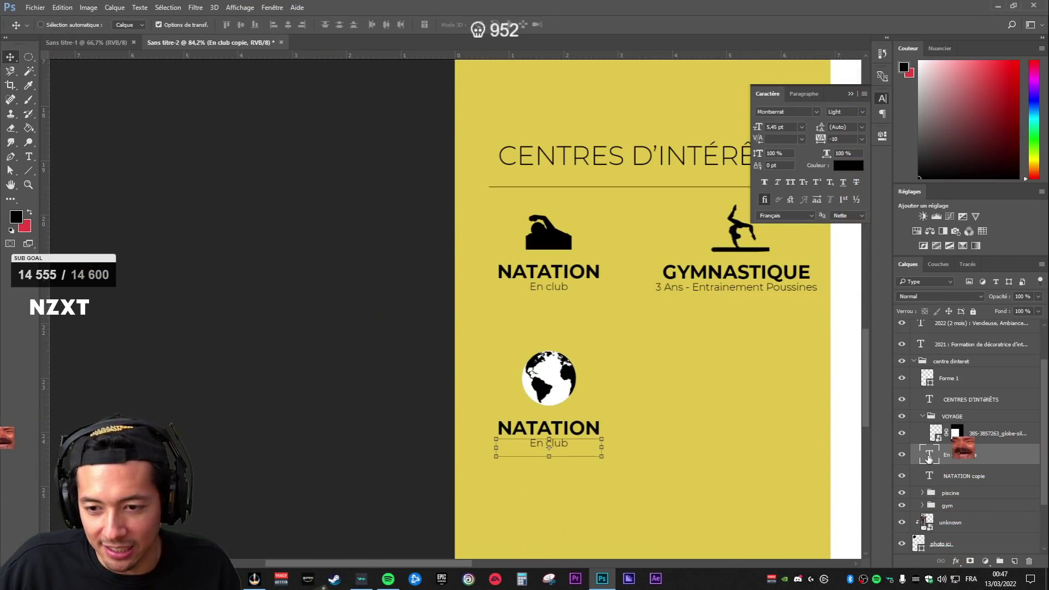
double_click(932, 476)
text(VOYAGES)
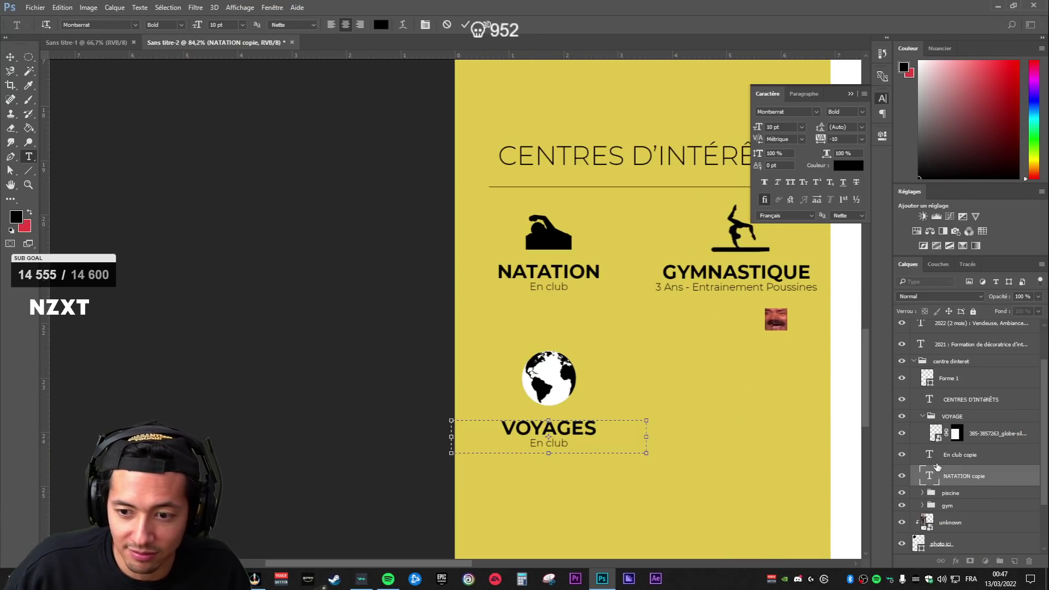
- Replace the En club subtitle with 'Italie / Angleterre / Croatie' in a taller text frame
double_click(929, 455)
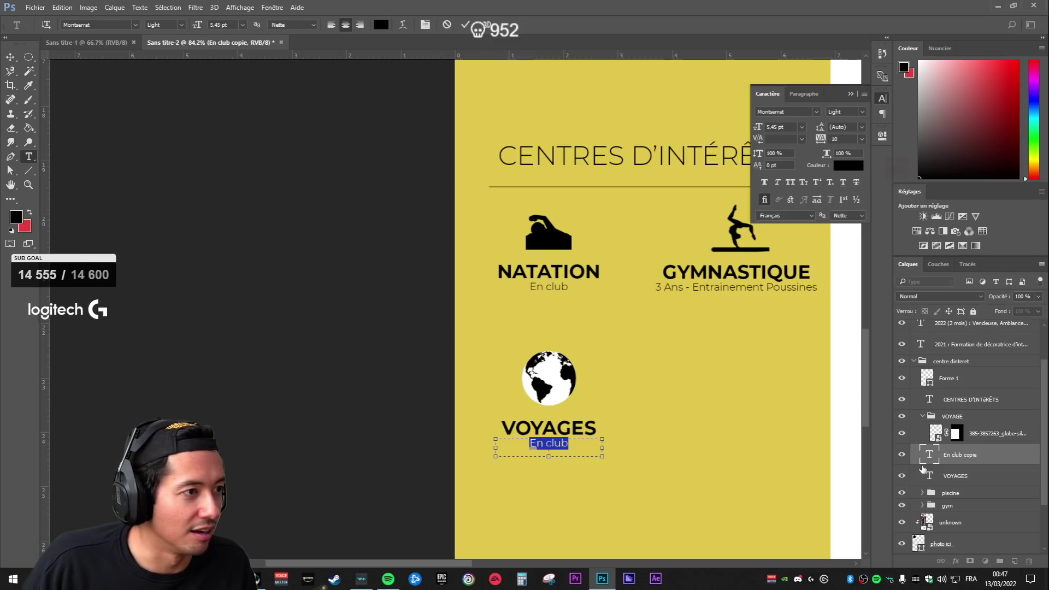
key(BackSpace)
text(Ital)
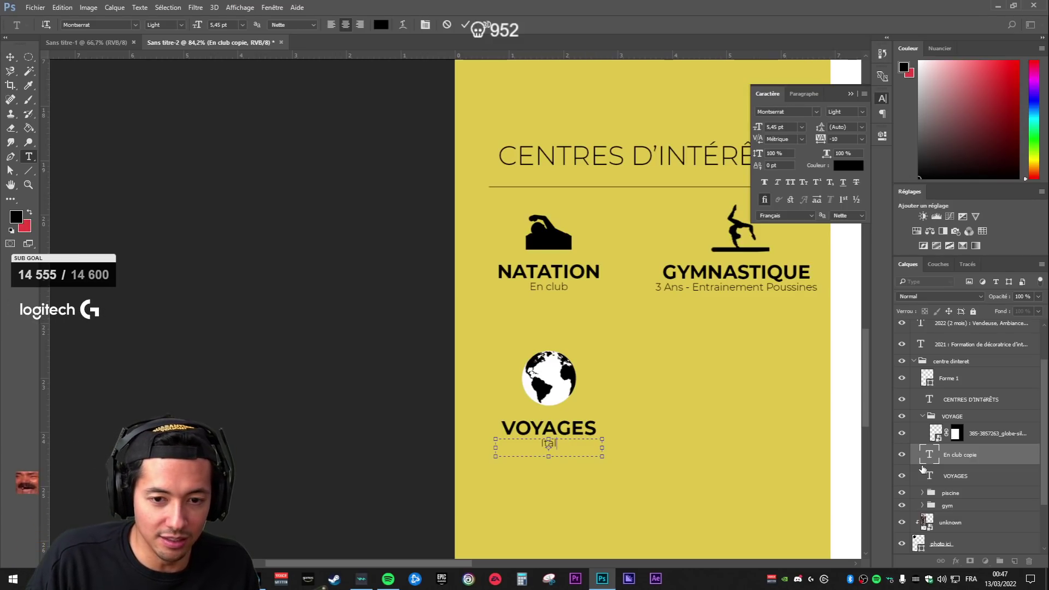
text(ie, Angle)
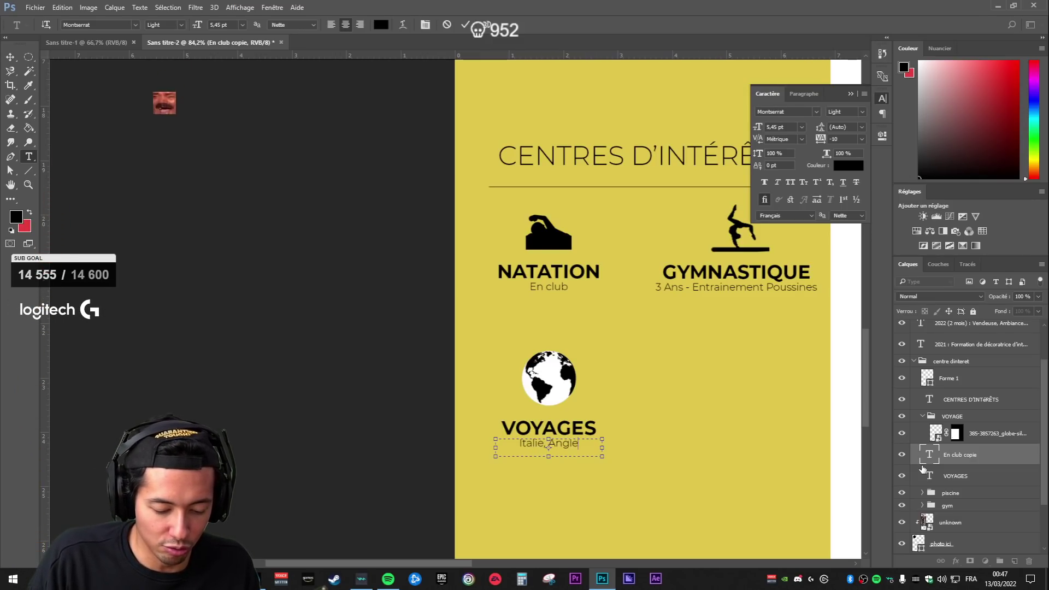
text(terre)
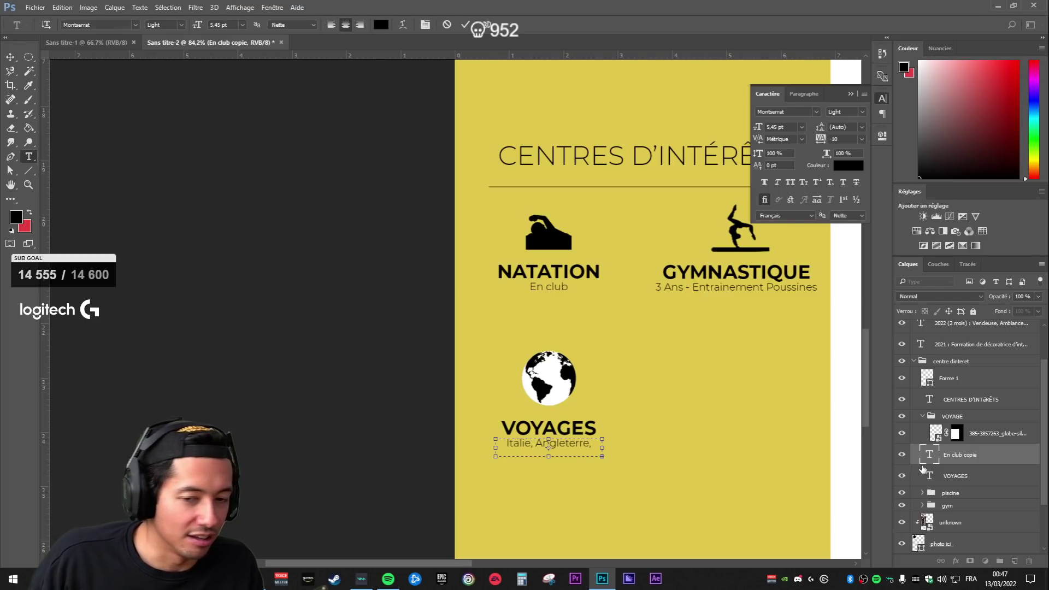
text(, Croatie,)
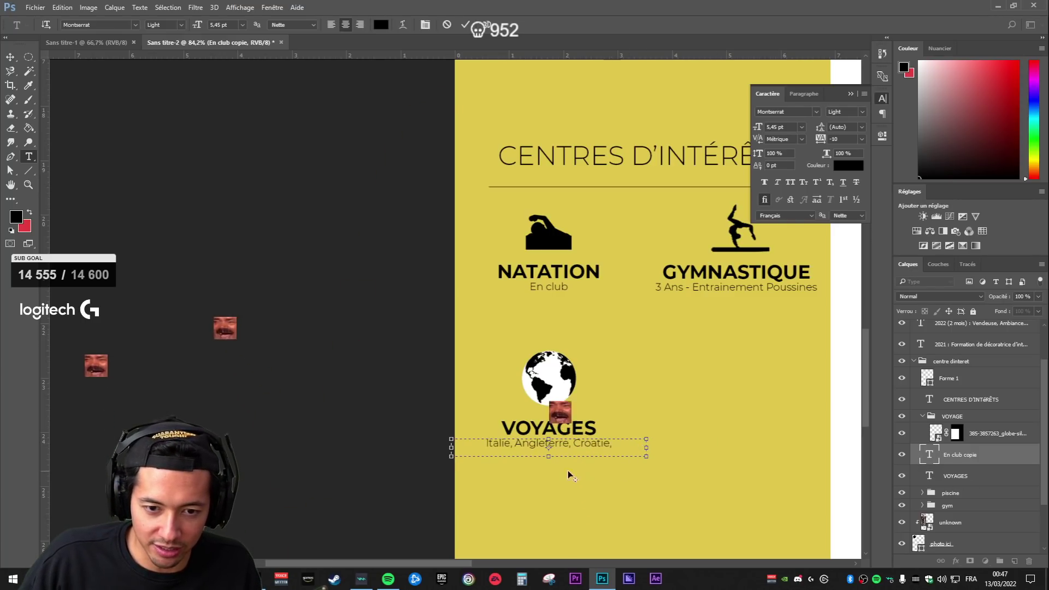
drag(551, 458, 549, 483)
key(BackSpace)
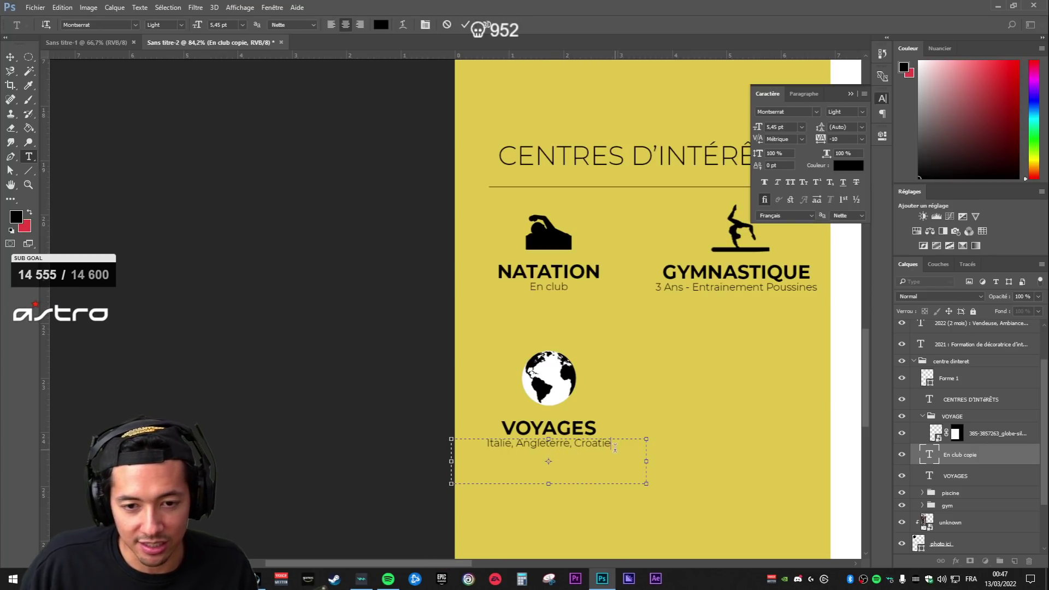
click(572, 443)
key(BackSpace)
key(Left)
key(Left)
key(Left)
key(Left)
key(Left)
key(Left)
key(Left)
key(Left)
key(Left)
key(Left)
key(Left)
key(BackSpace)
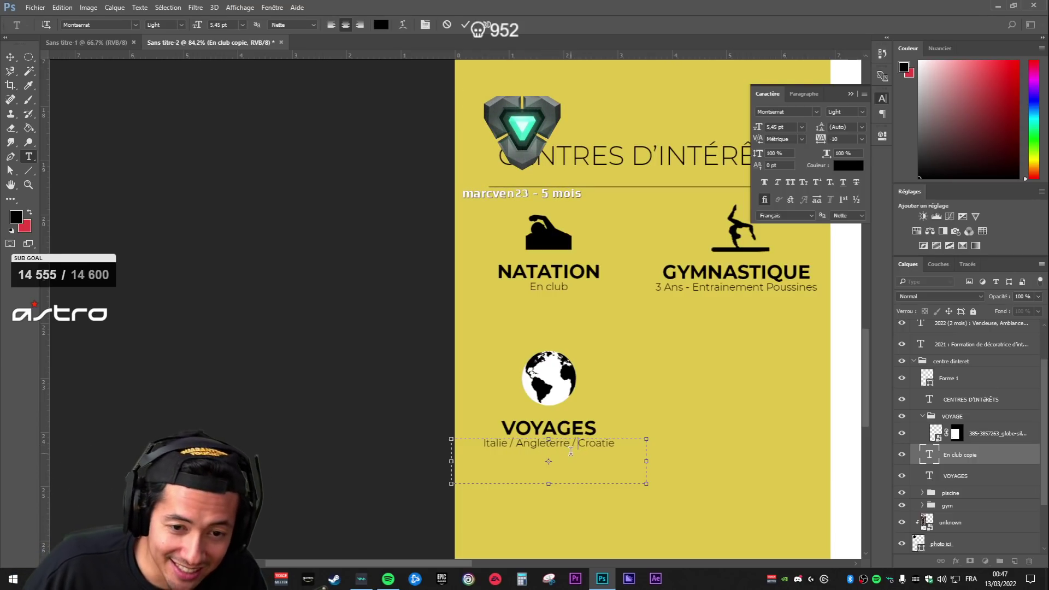
- Add a second line reading 'Slovénie I Irlande I Allemagne'
click(627, 446)
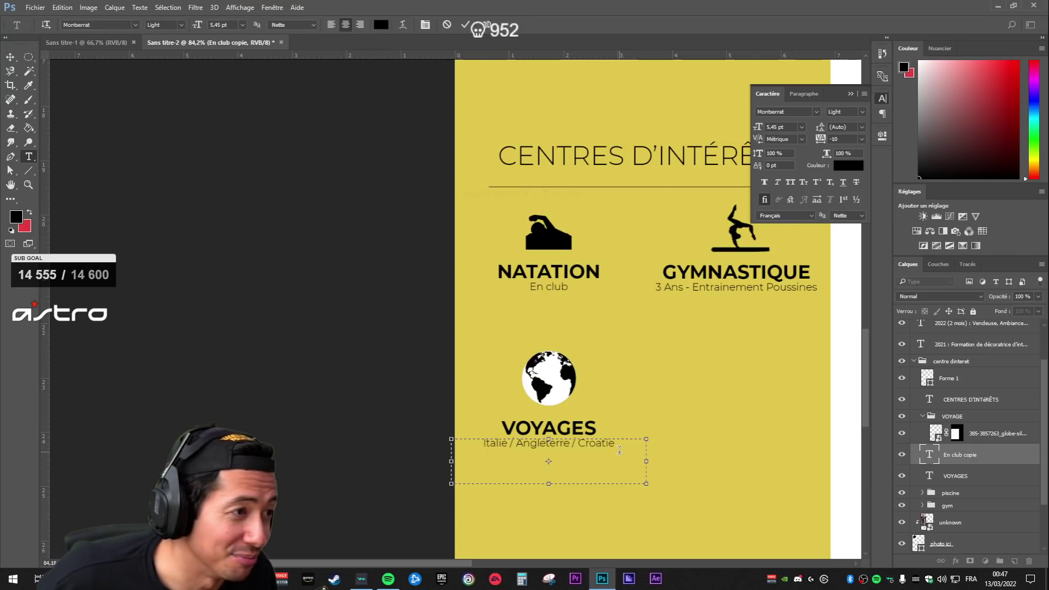
key(Return)
text(Slov)
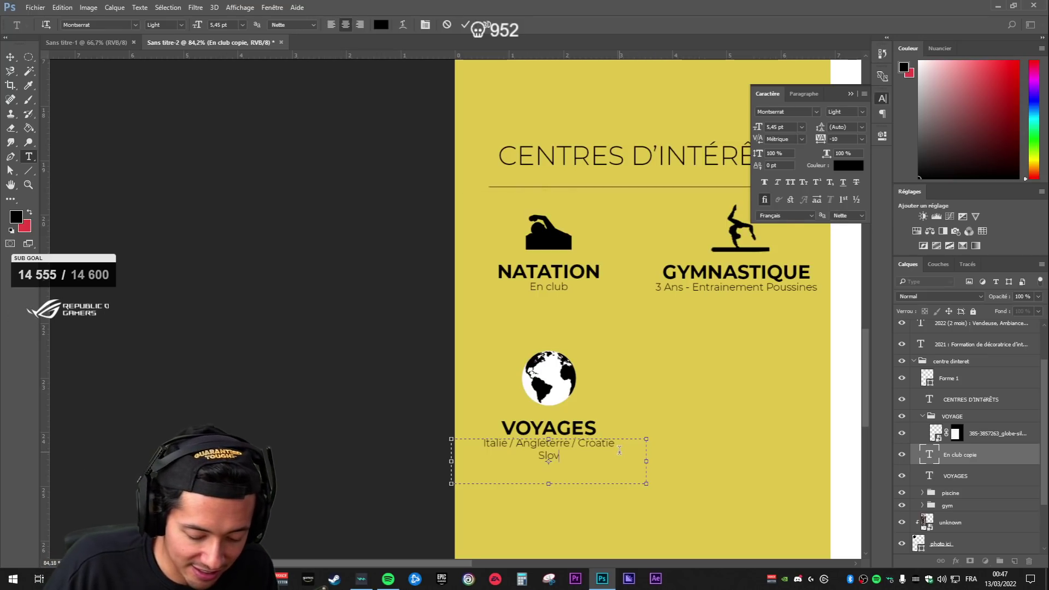
text(ennie /S)
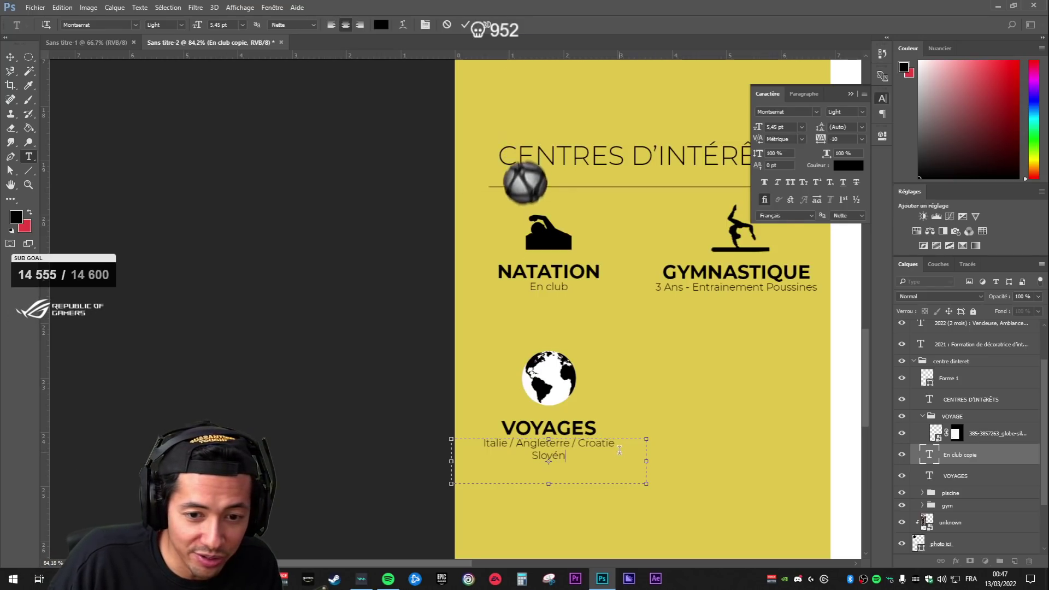
key(BackSpace)
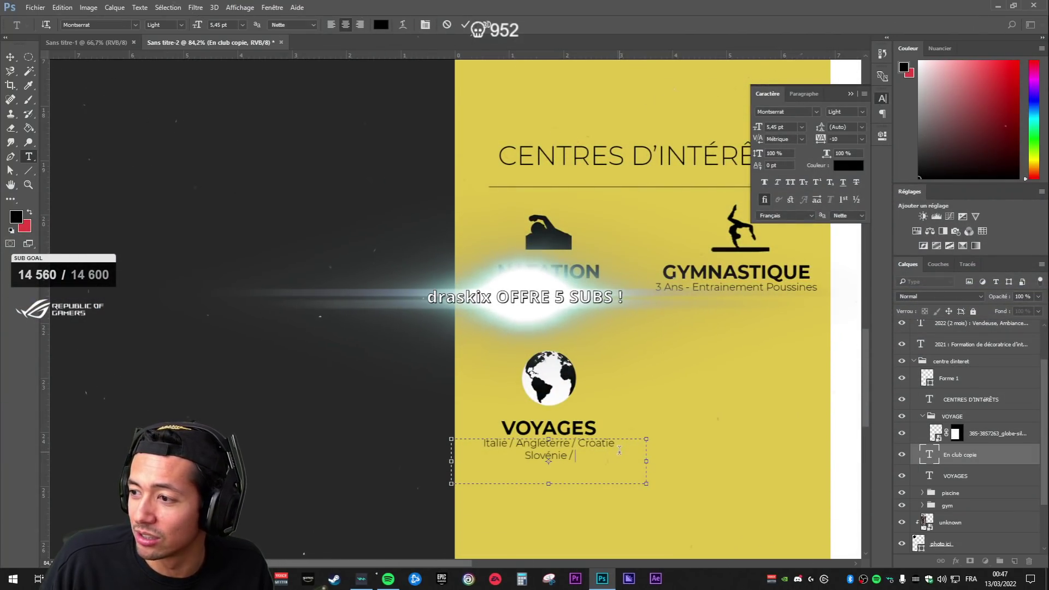
key(BackSpace)
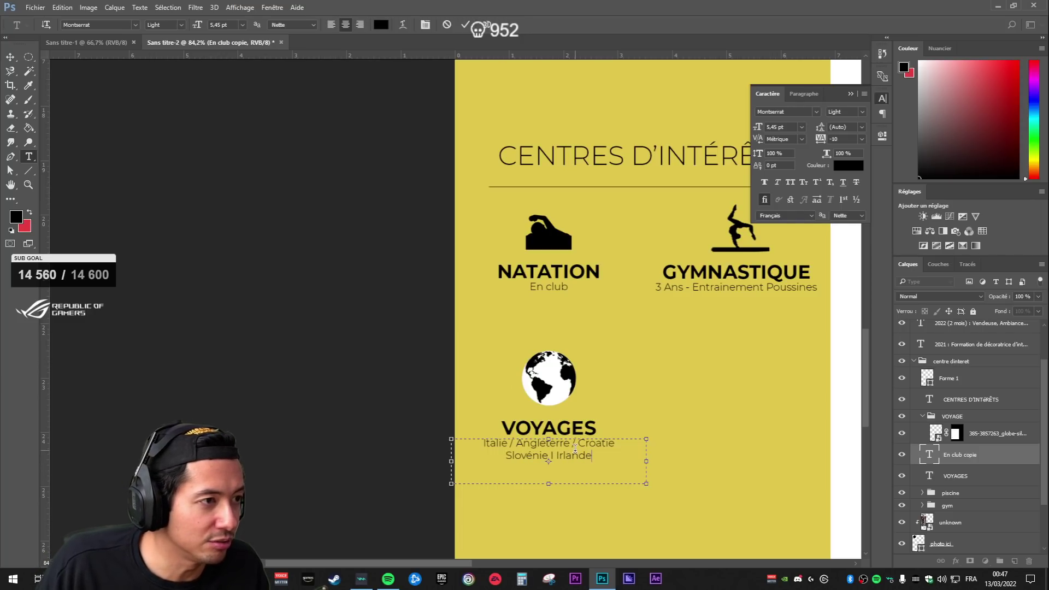
text(I Irlande I Allemagne)
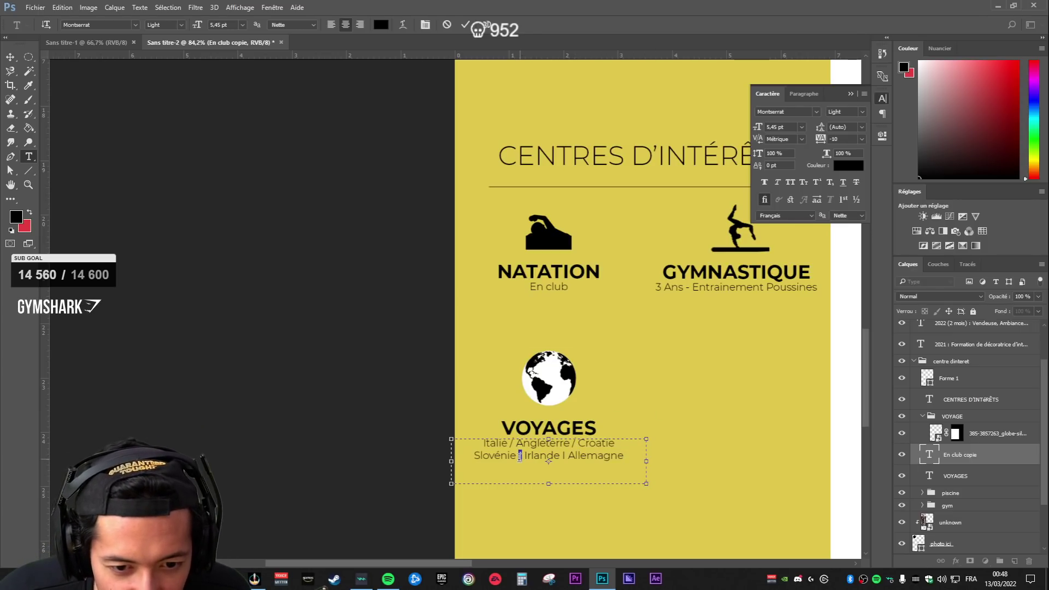
- Make the first two separators in the country list Black weight and commit the text
click(180, 25)
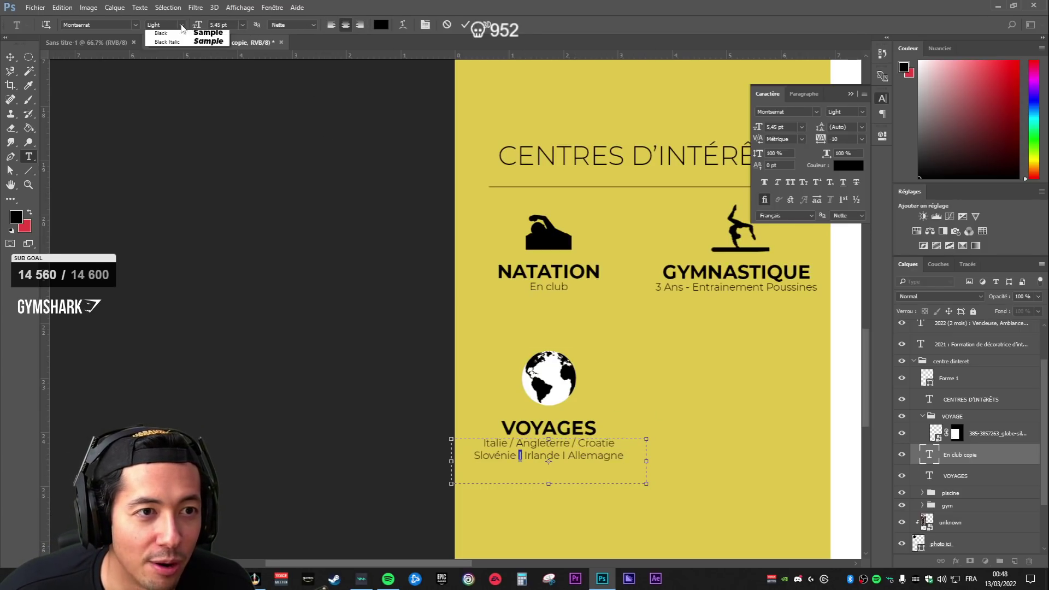
click(172, 111)
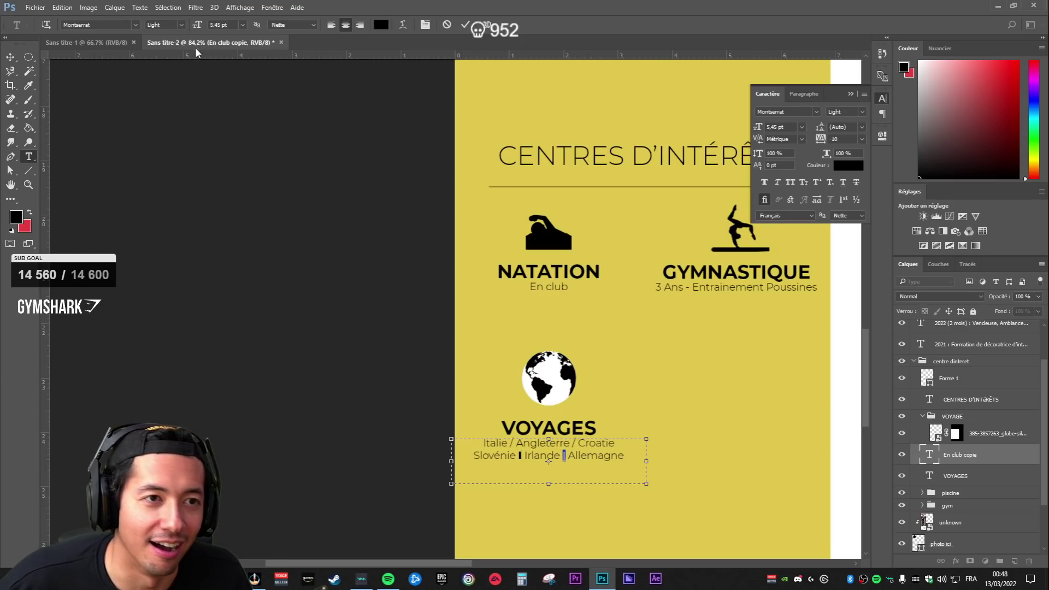
click(181, 25)
click(173, 109)
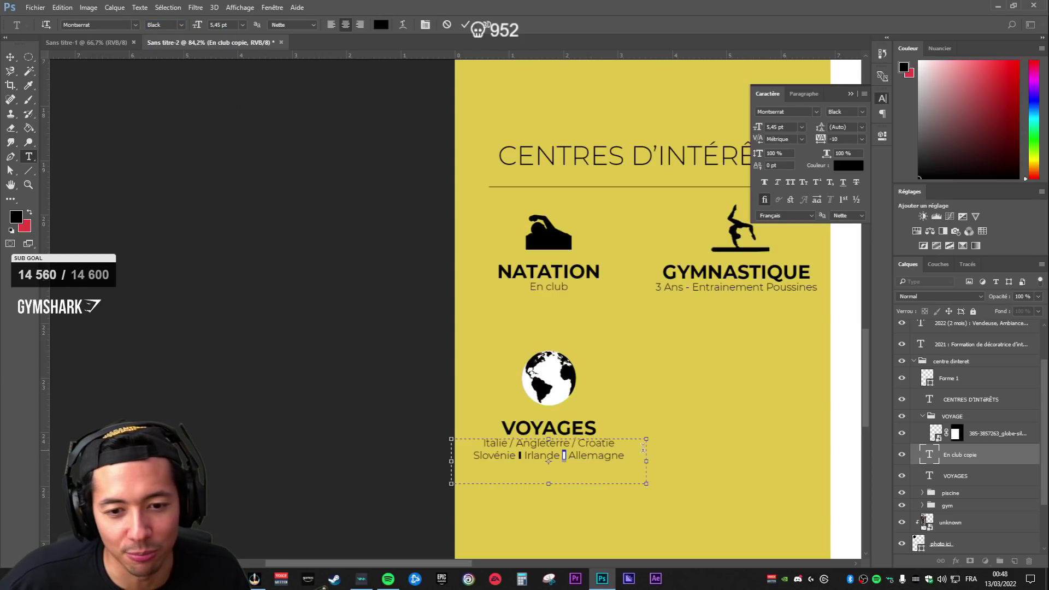
click(969, 507)
key(v)
scroll(687, 468, up, 5)
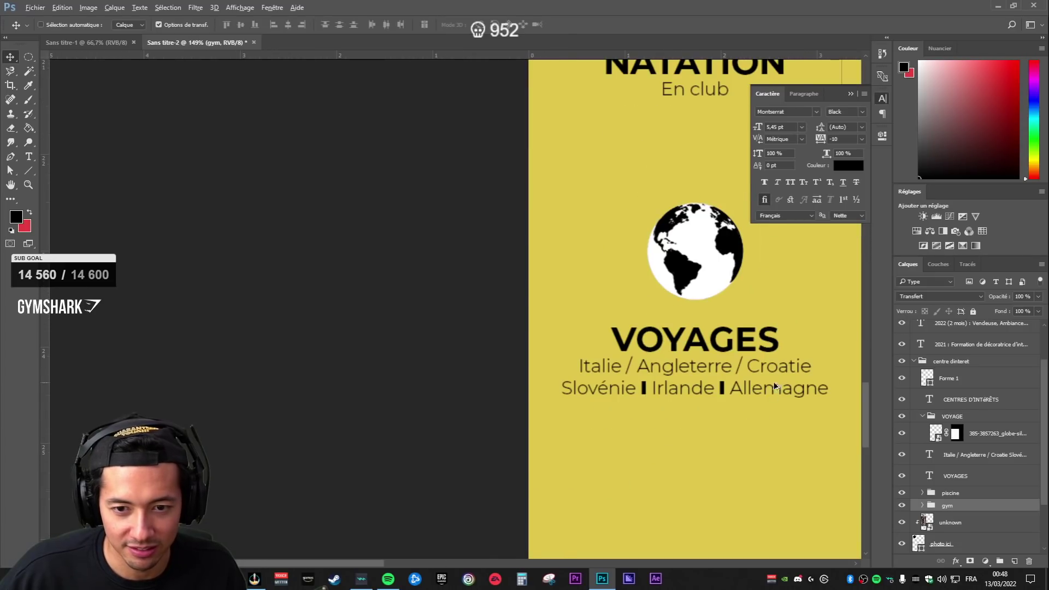
scroll(826, 388, down, 5)
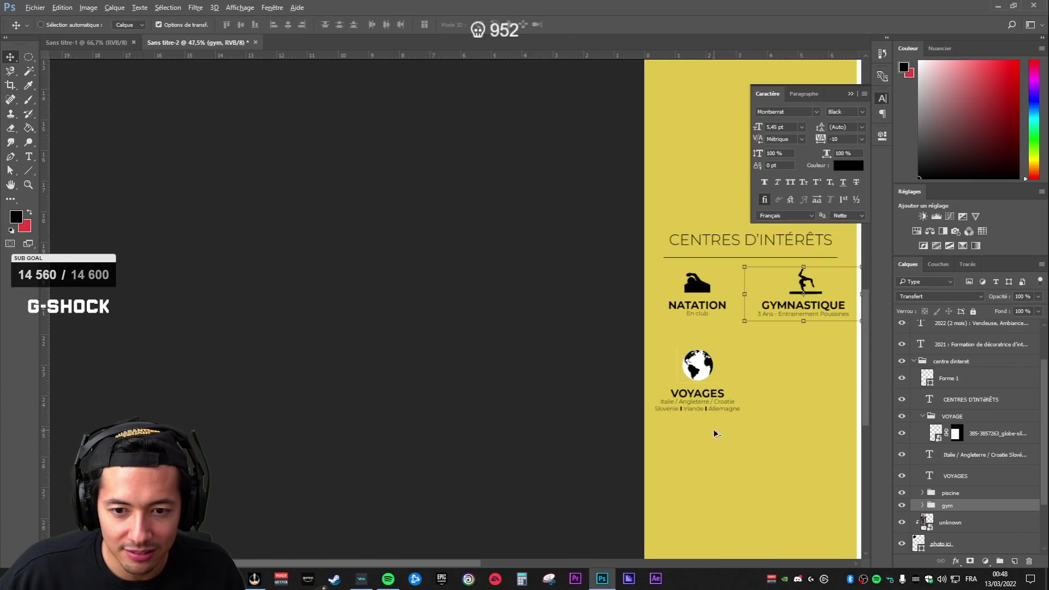
scroll(726, 424, up, 2)
scroll(702, 414, up, 3)
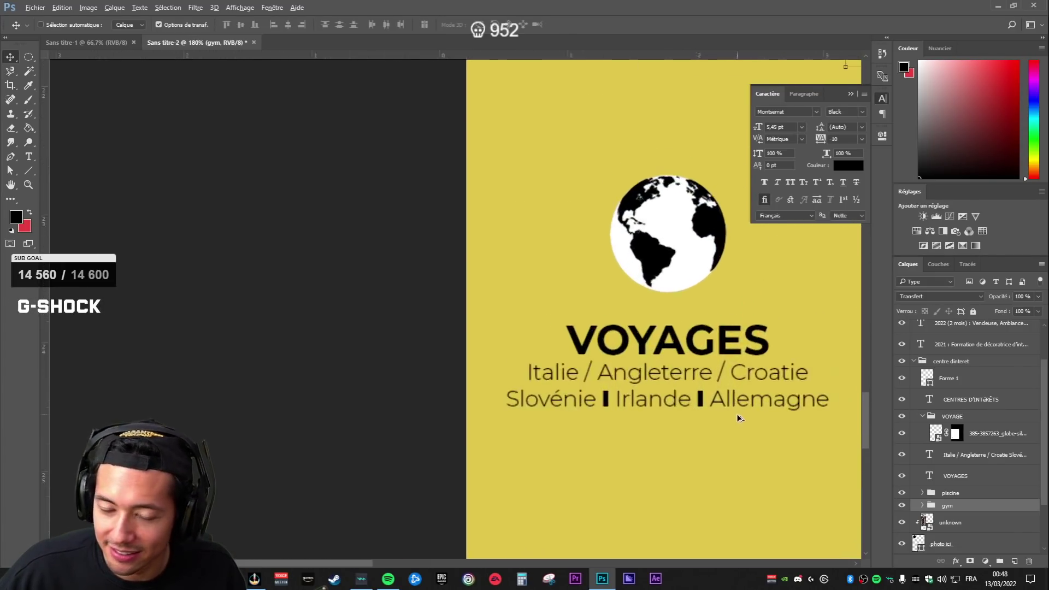
- Reopen the country list text and change the first separator from Black to ExtraBold
click(956, 477)
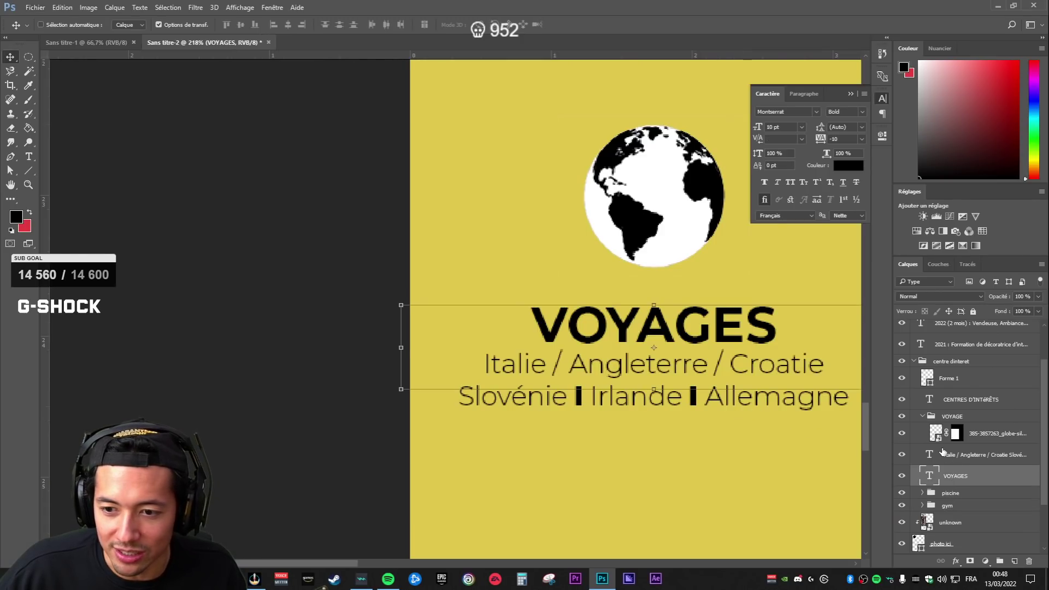
click(935, 459)
click(954, 479)
double_click(930, 455)
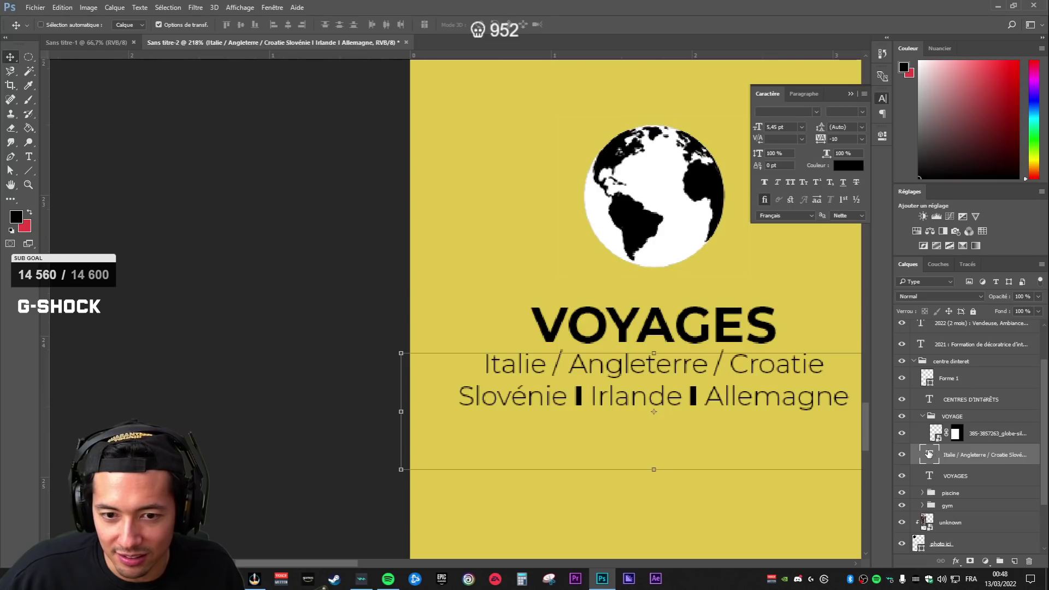
click(582, 394)
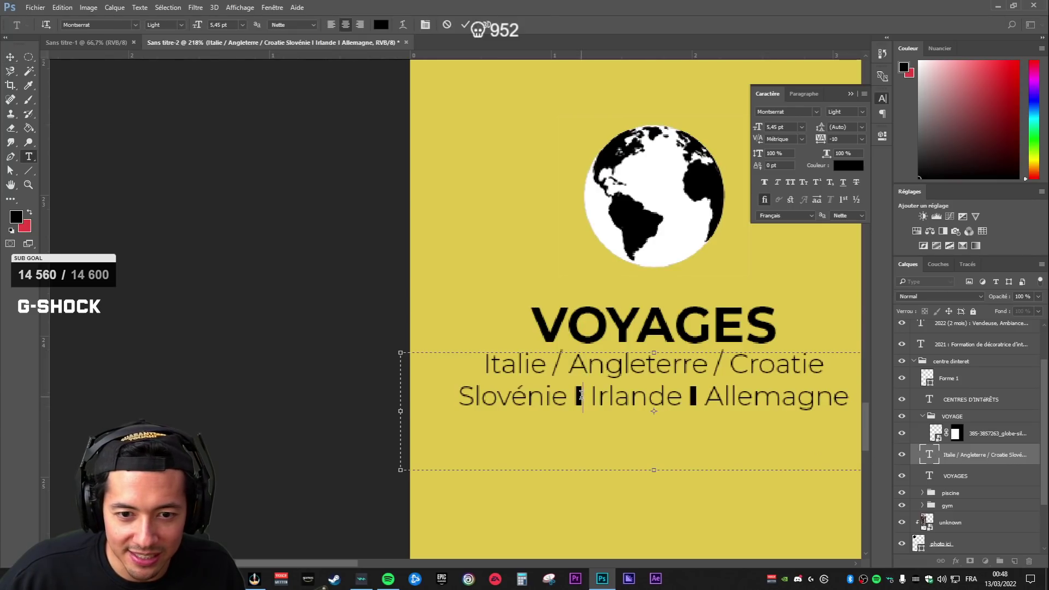
click(183, 26)
click(188, 102)
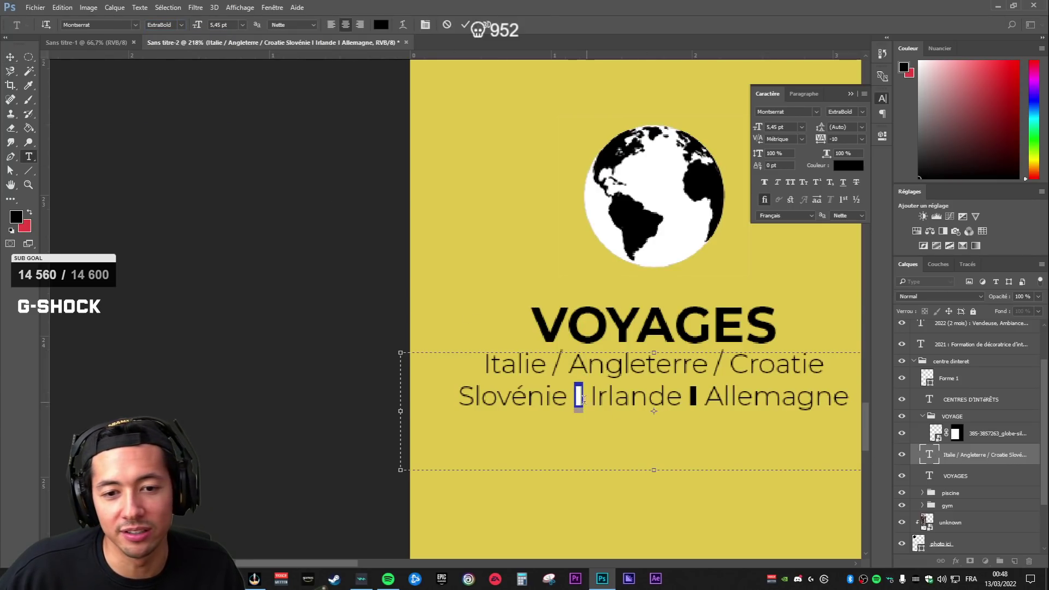
scroll(792, 412, down, 3)
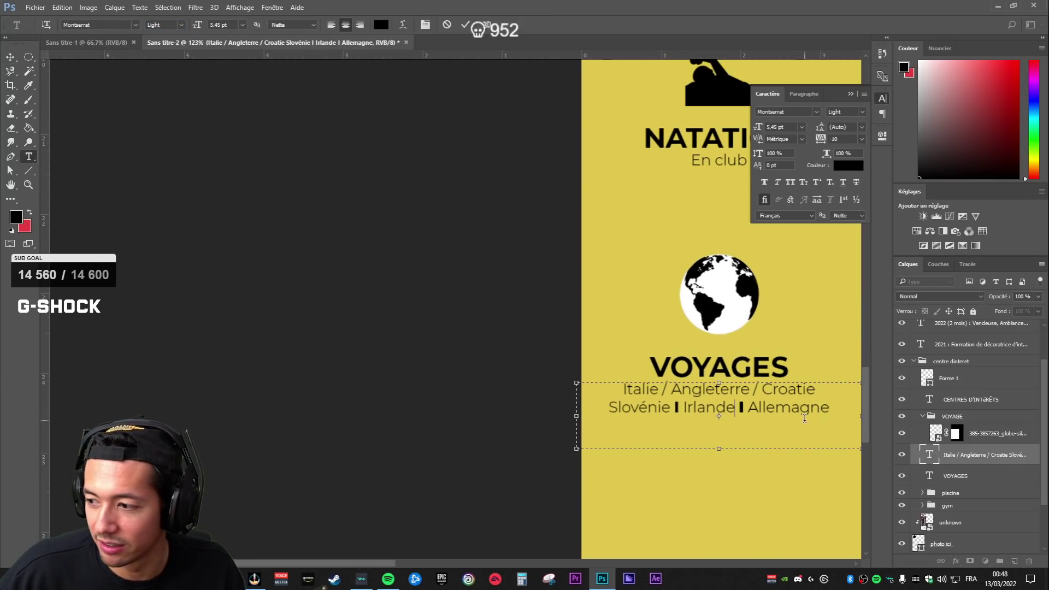
scroll(805, 419, down, 4)
scroll(430, 443, down, 1)
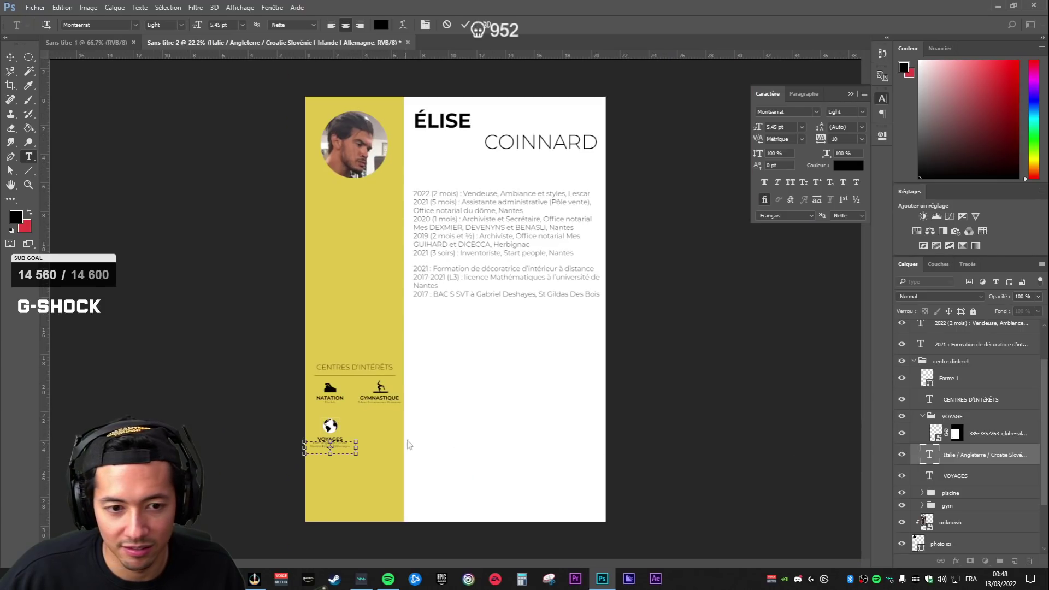
scroll(430, 444, up, 7)
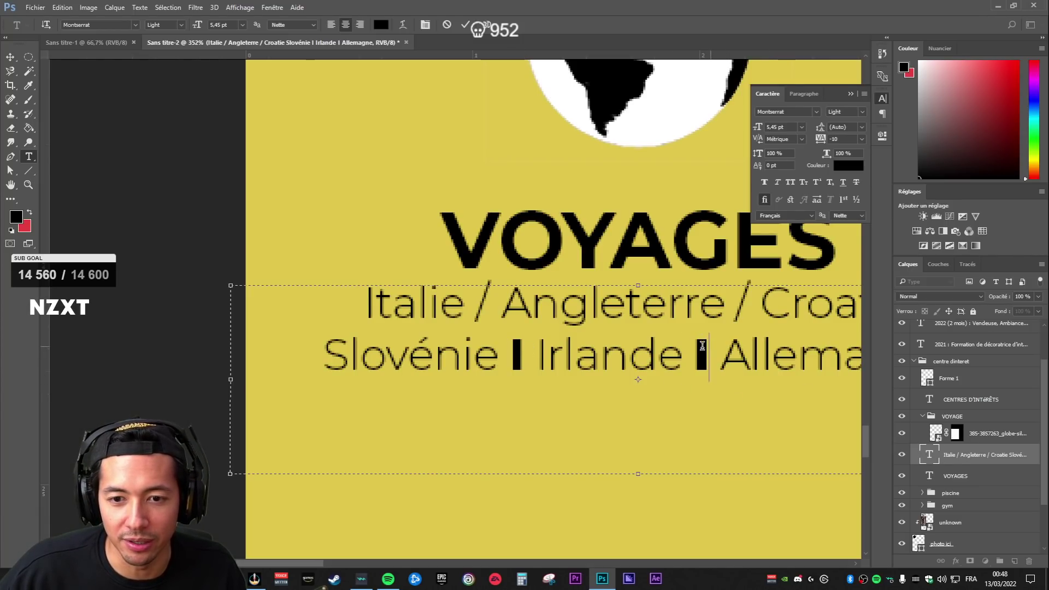
click(178, 26)
click(180, 95)
- Replace the slashes after Italie and after Angleterre with ExtraBold 'I' separators
click(723, 302)
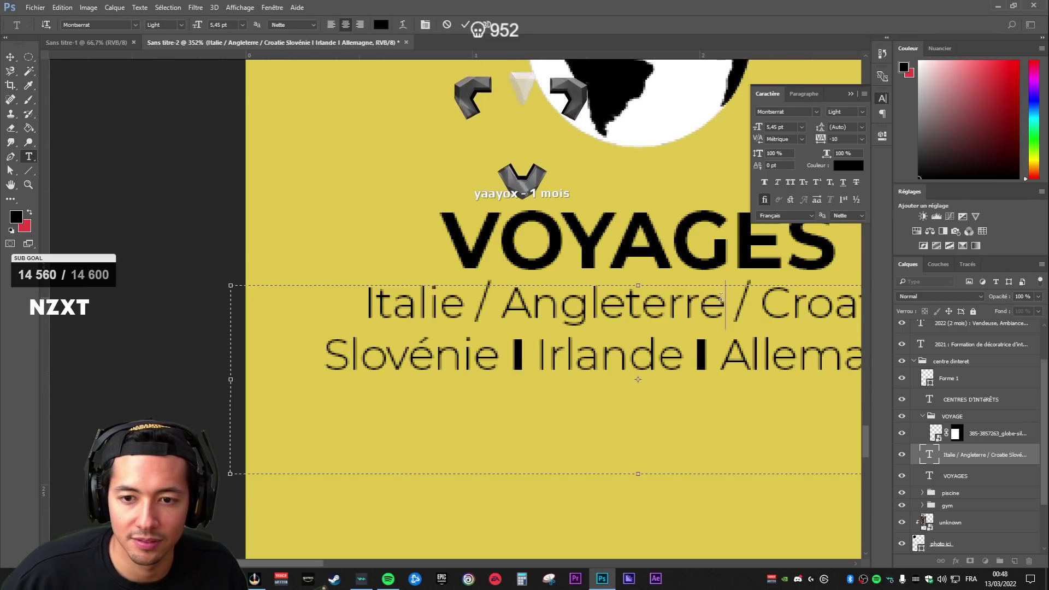
drag(751, 299, 735, 299)
shift+click(486, 299)
click(481, 298)
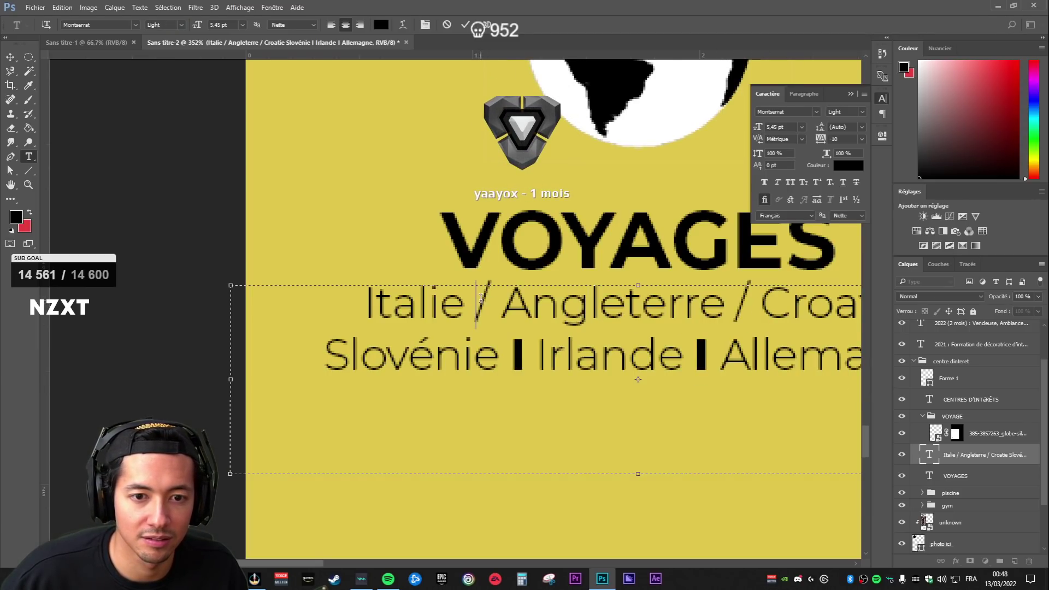
text(I)
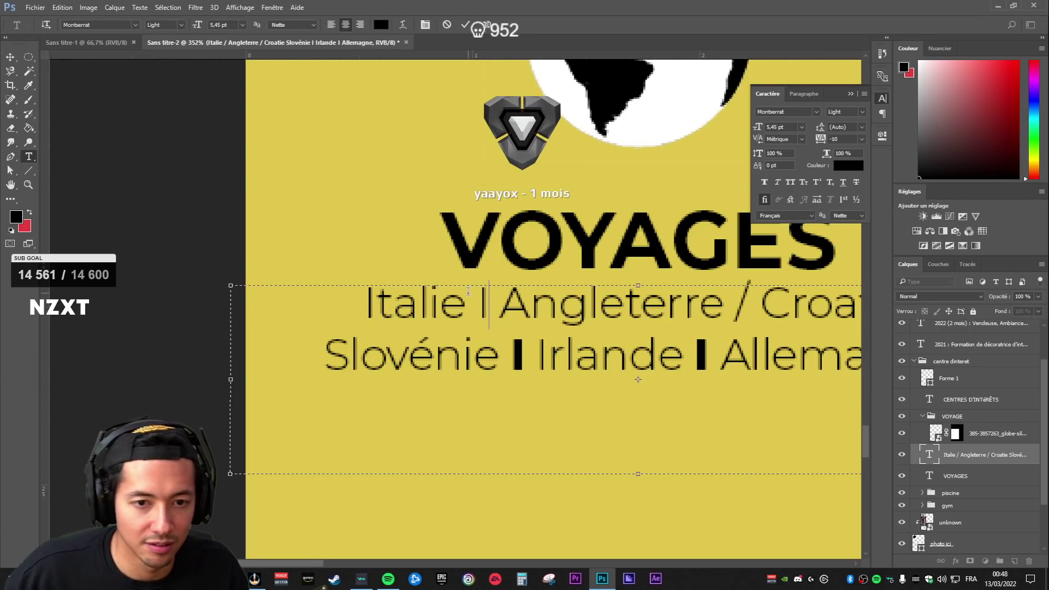
double_click(480, 300)
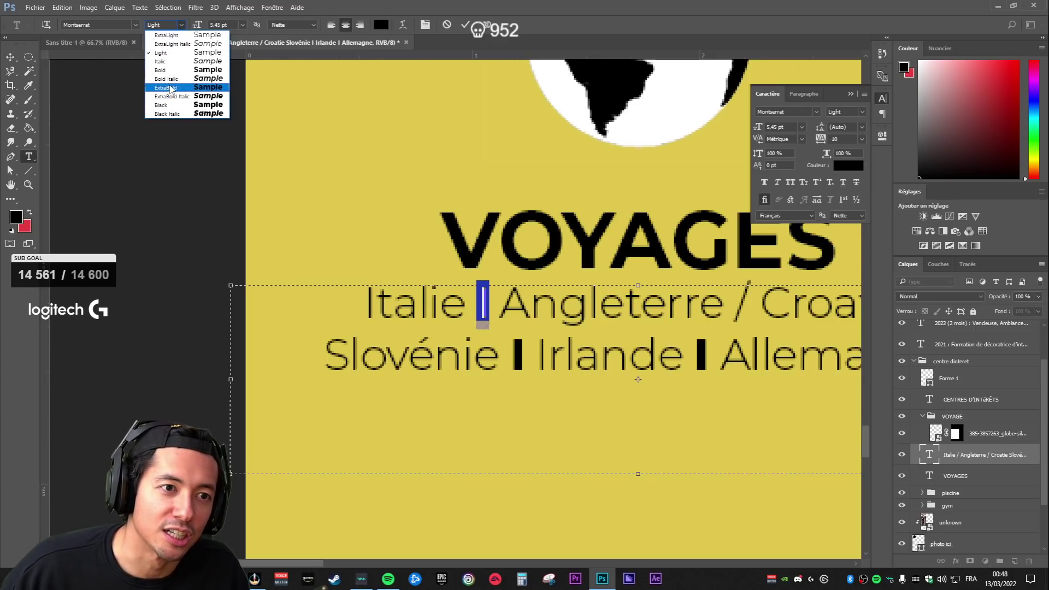
click(164, 78)
drag(750, 303, 735, 304)
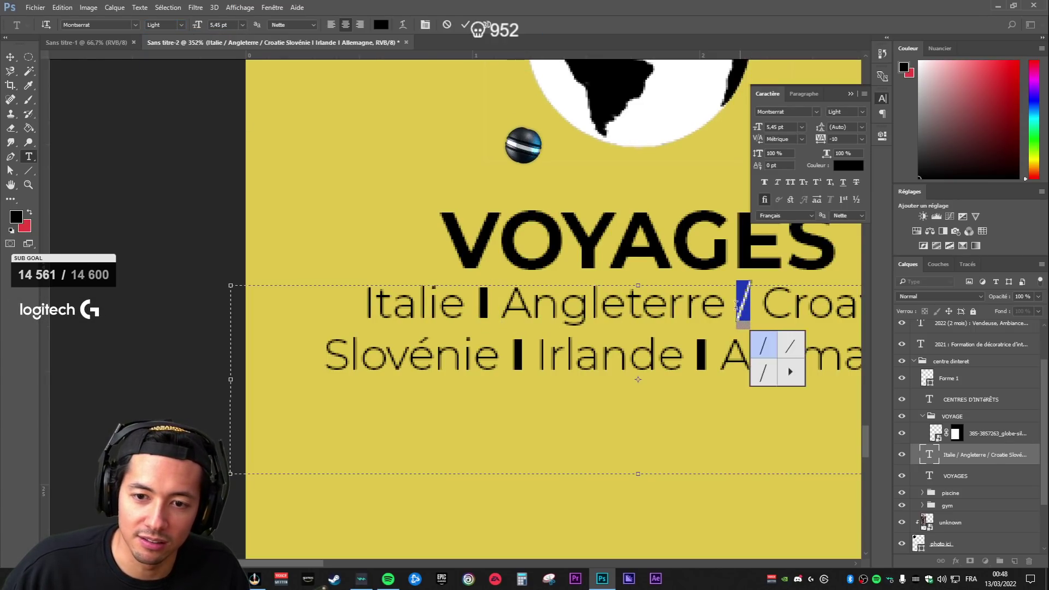
text(I)
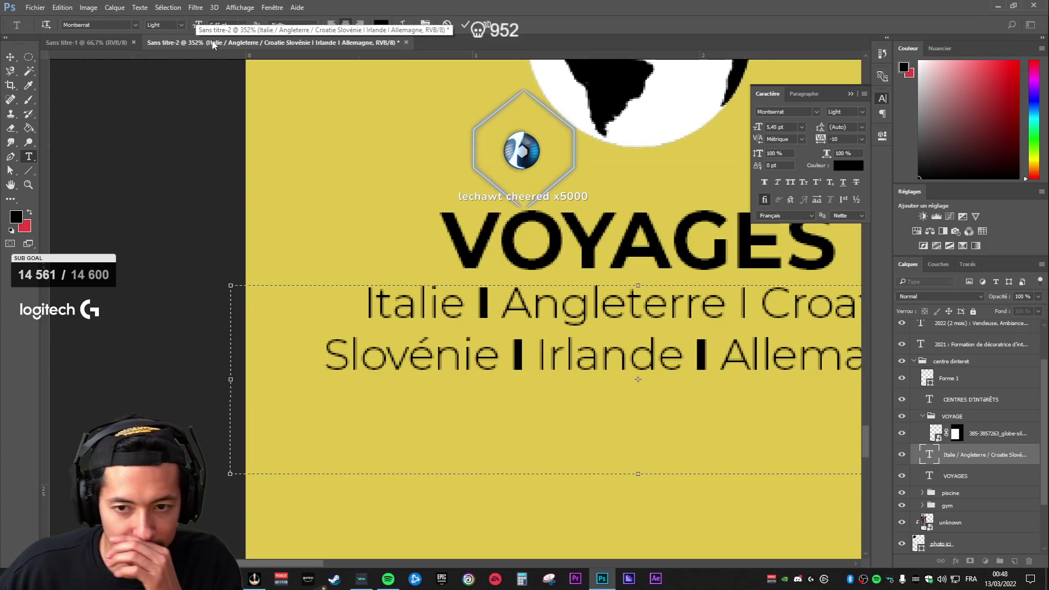
click(178, 26)
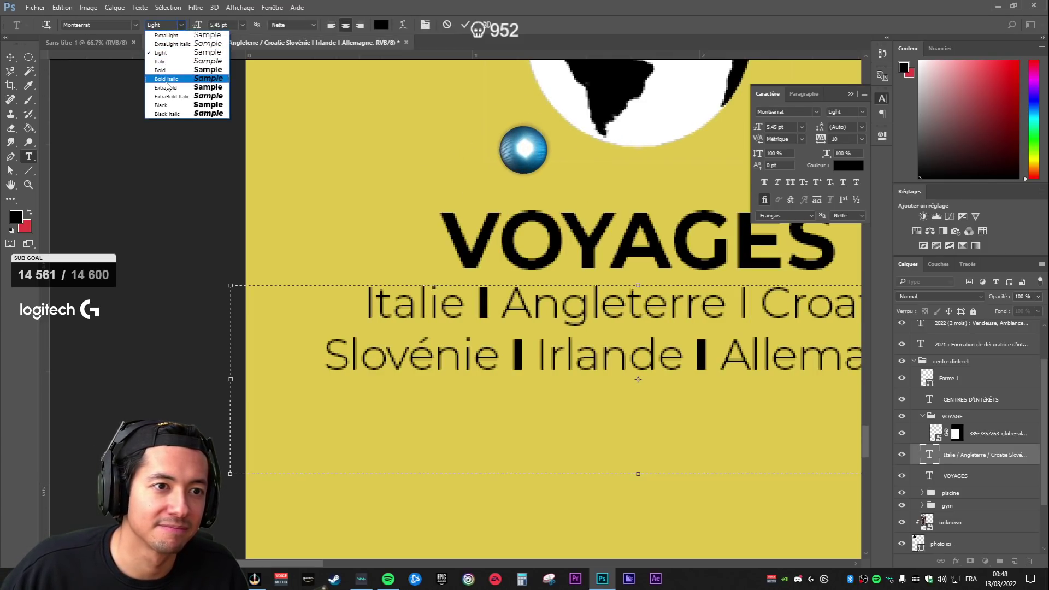
click(165, 78)
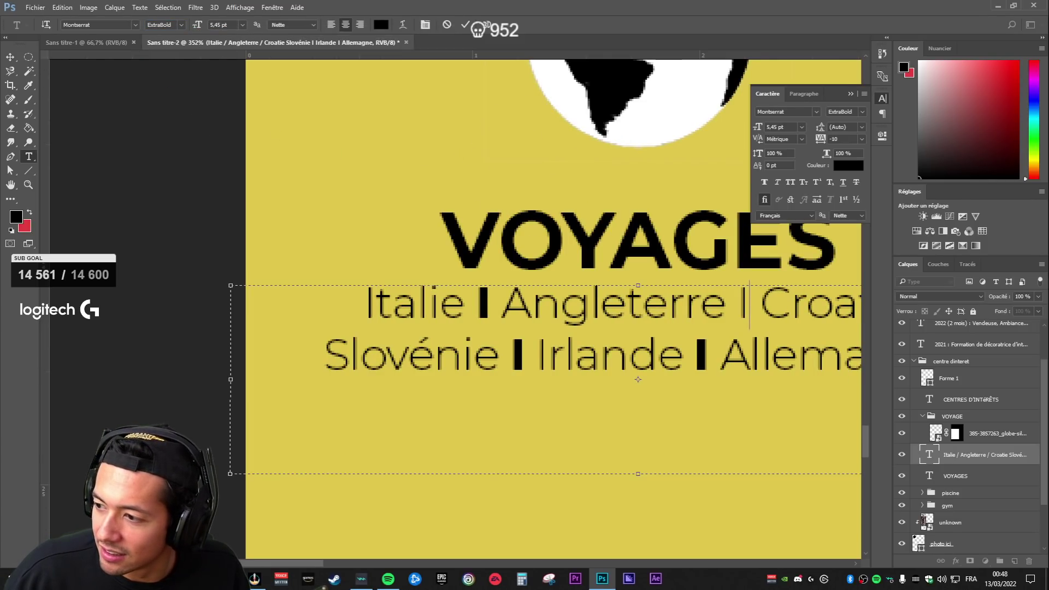
- Commit the edit, then re-edit the list to make the separator after Angleterre Bold
click(958, 508)
key(v)
scroll(686, 406, down, 12)
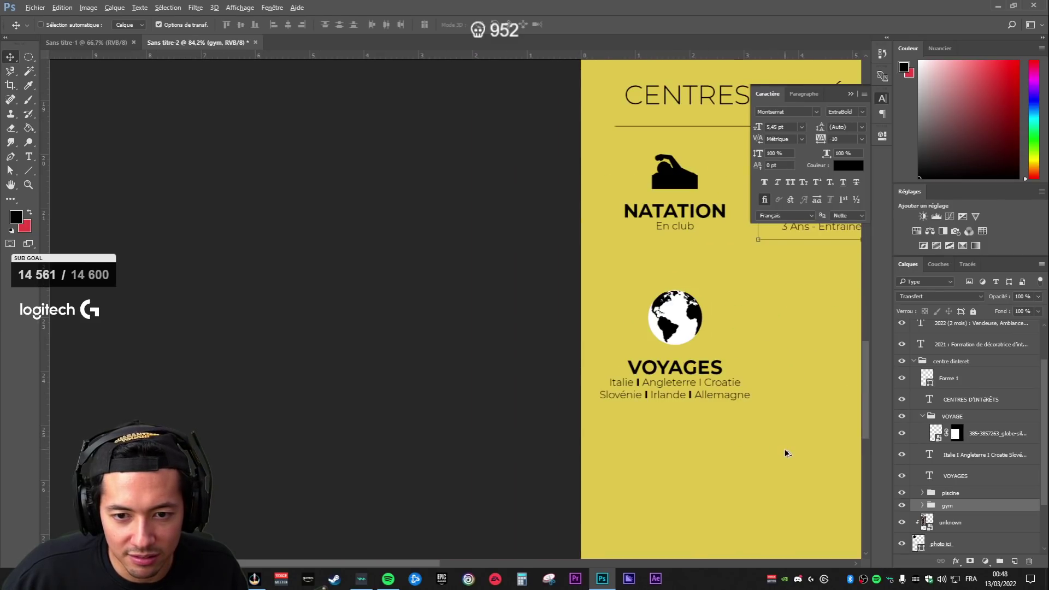
scroll(786, 449, up, 6)
scroll(726, 364, up, 3)
key(t)
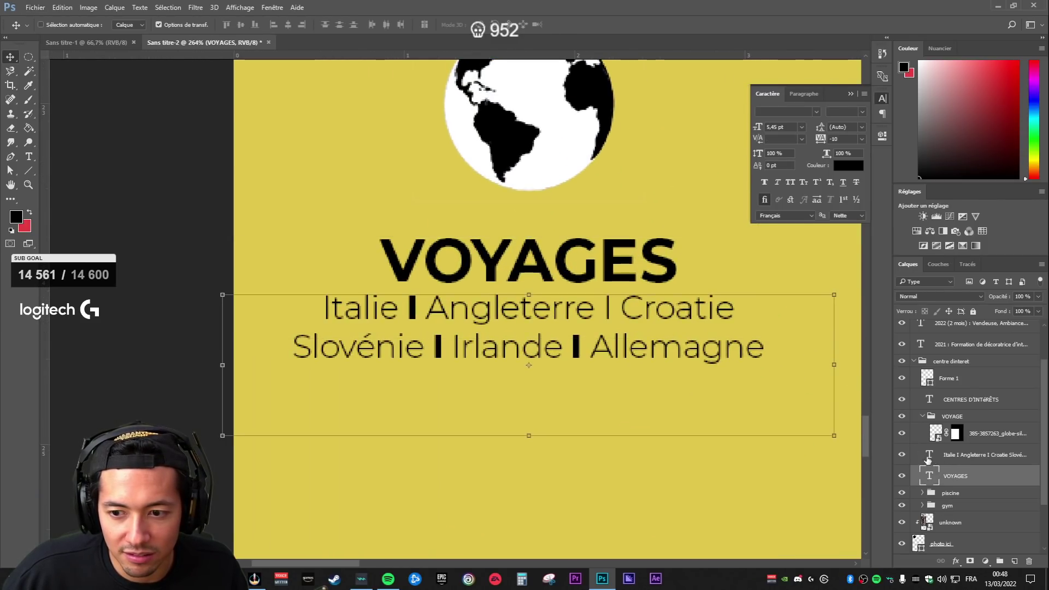
click(622, 311)
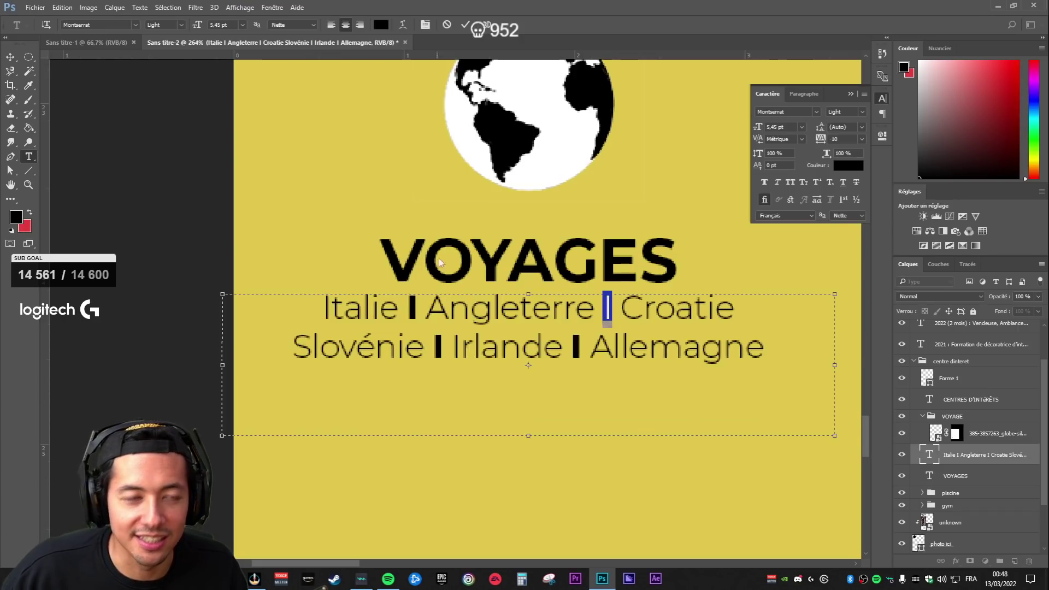
click(176, 25)
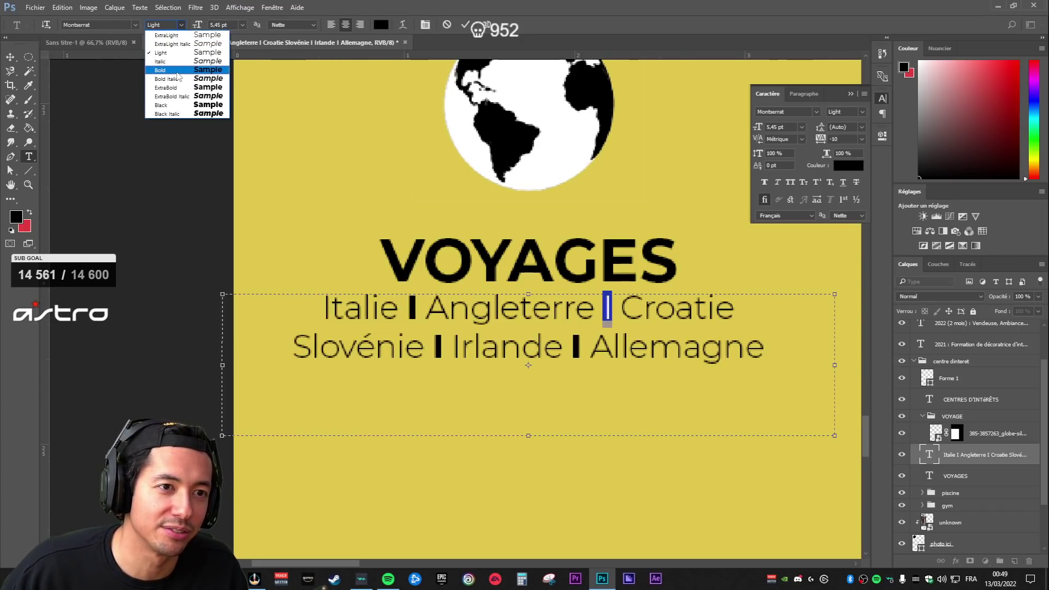
click(161, 70)
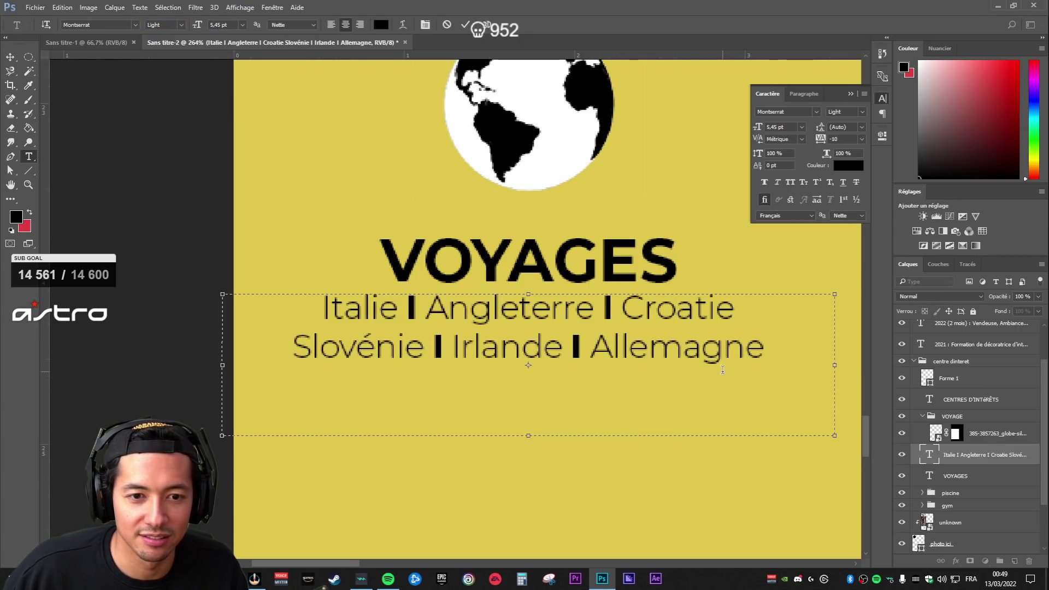
scroll(723, 370, down, 5)
scroll(775, 431, up, 4)
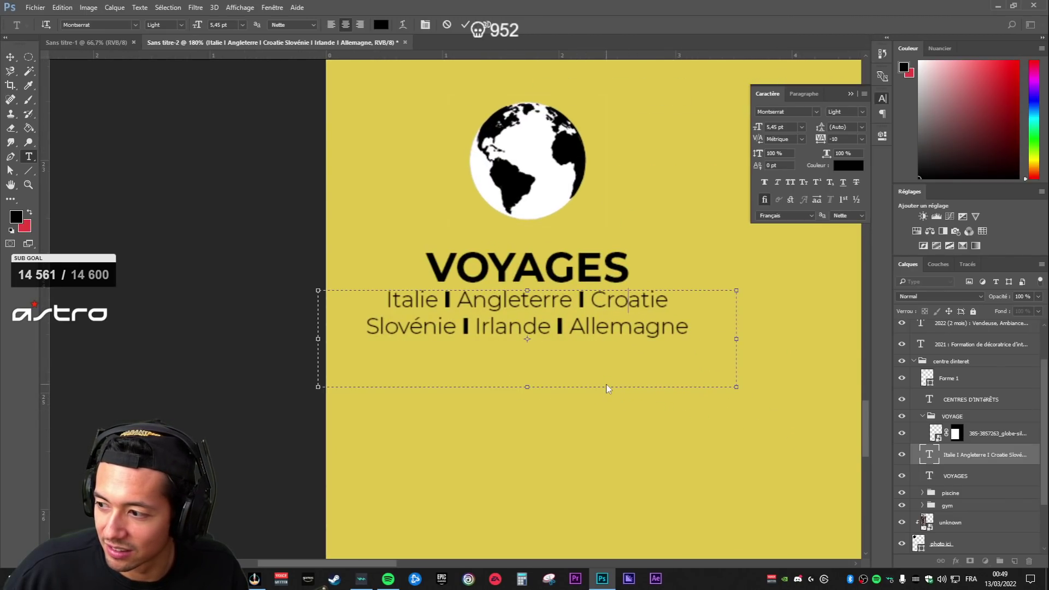
scroll(487, 376, up, 3)
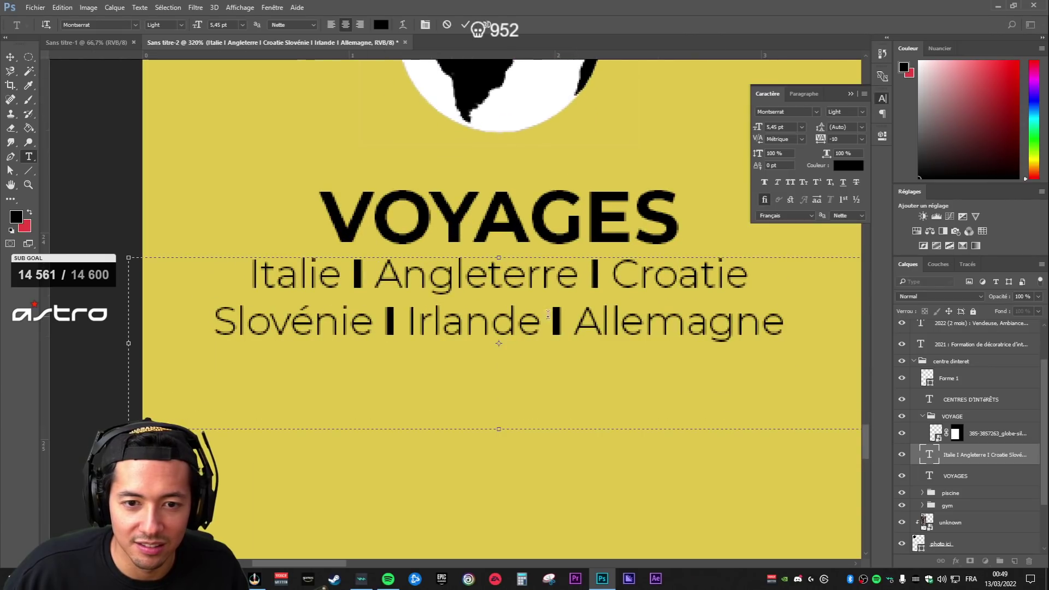
- Make the second-row separators before Allemagne and after Slovénie Light weight
key(ctrl+c)
key(Right)
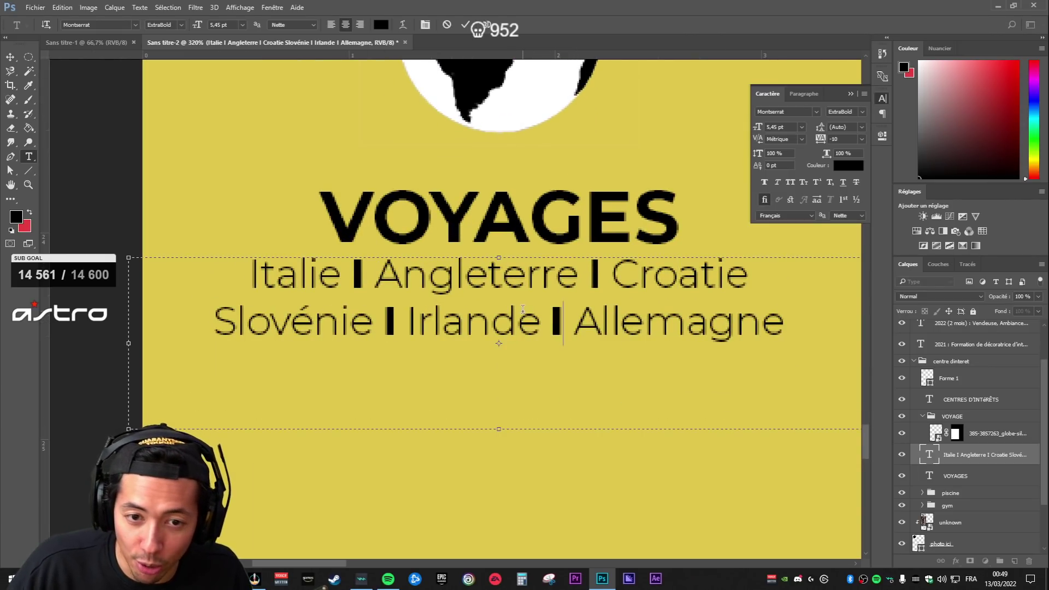
click(182, 24)
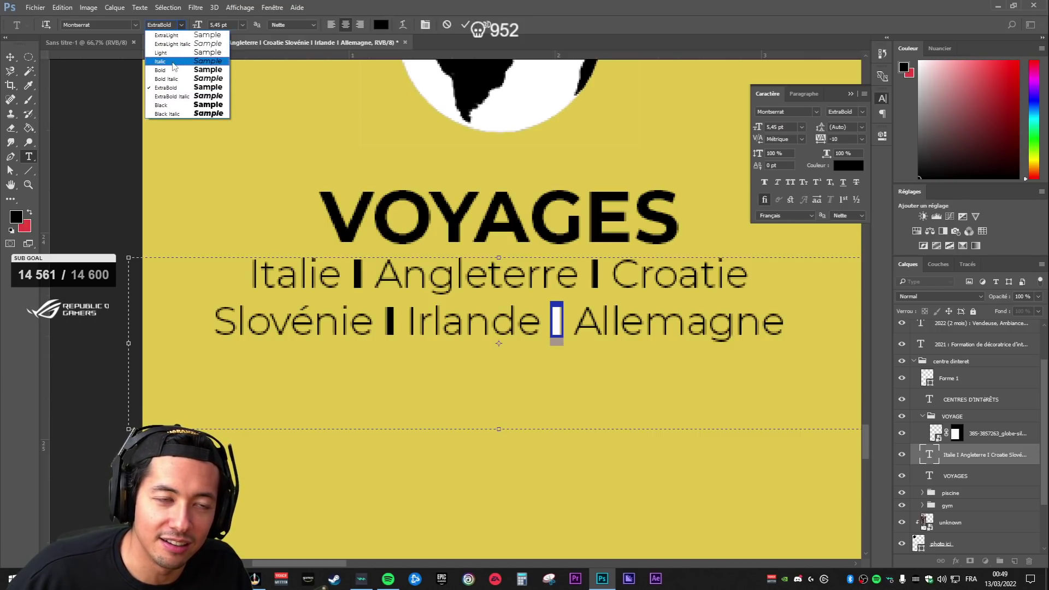
click(174, 54)
click(655, 347)
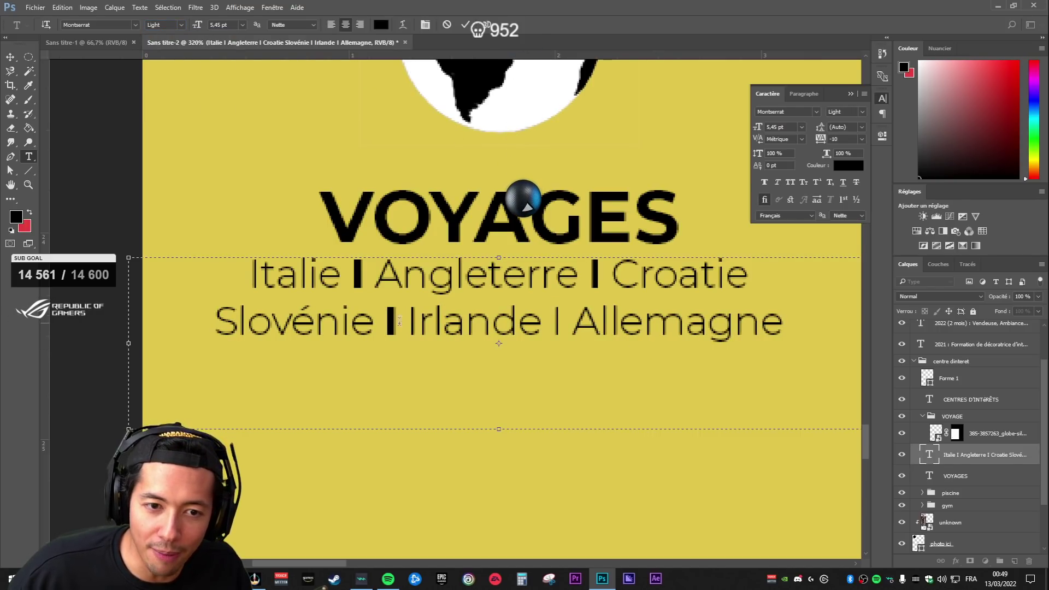
drag(384, 324, 397, 323)
click(179, 25)
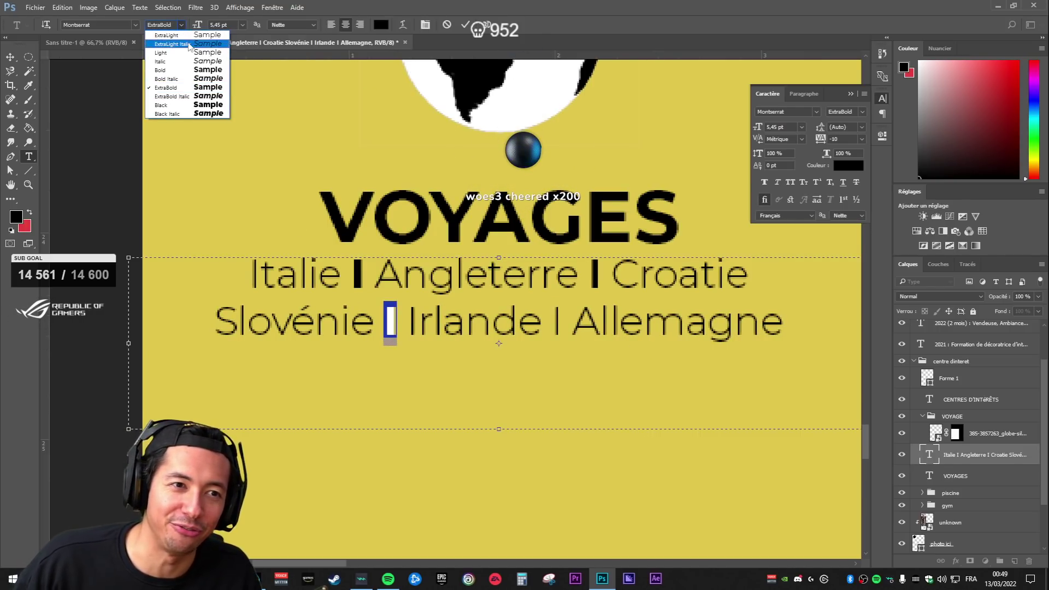
click(173, 54)
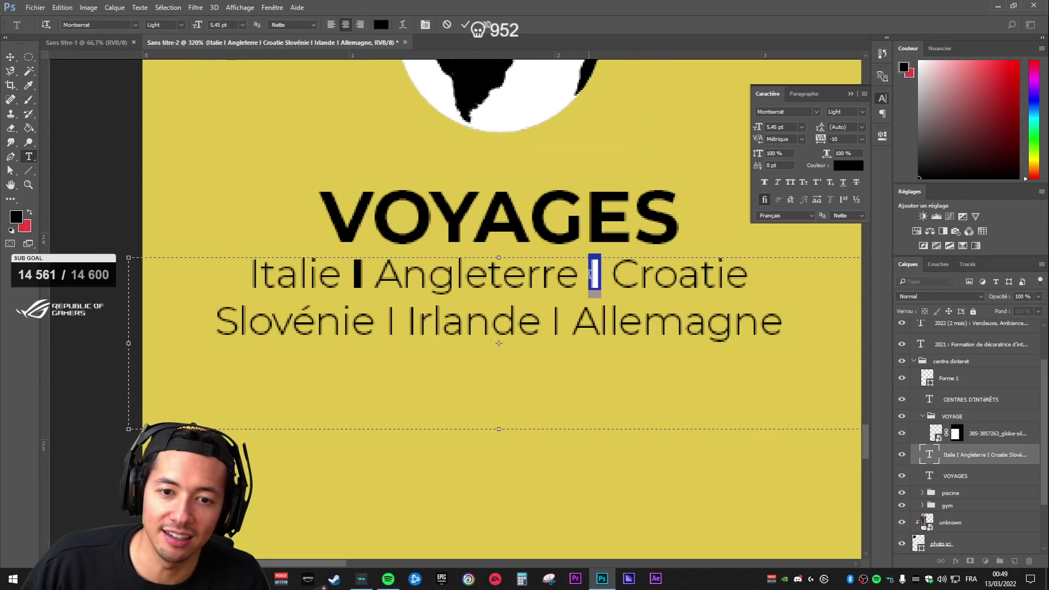
- Replace the separators after Italie and after Slovénie with '-' dashes
text(-)
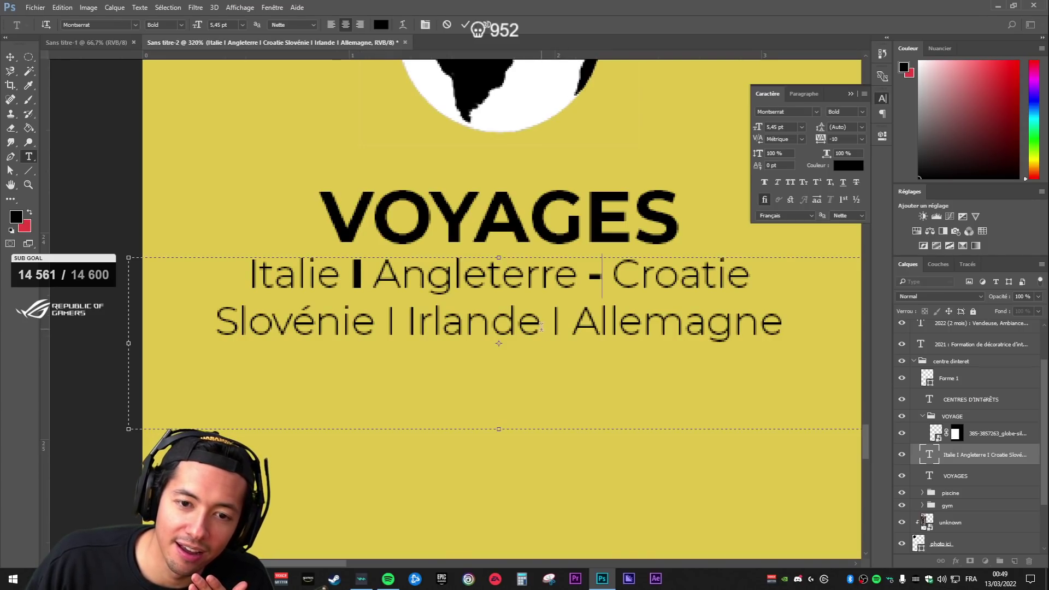
text(-)
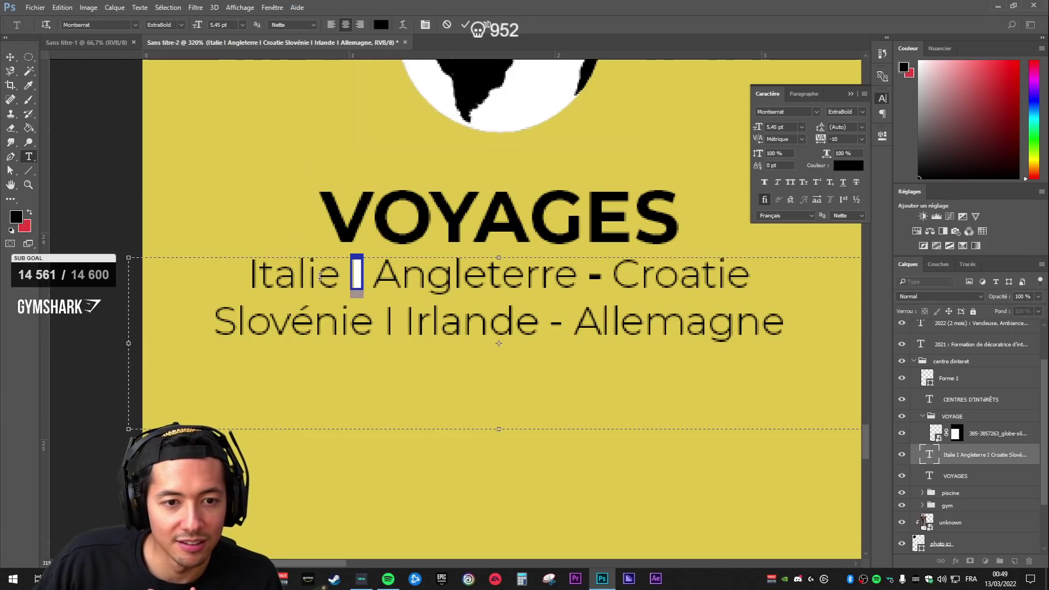
key(ctrl+v)
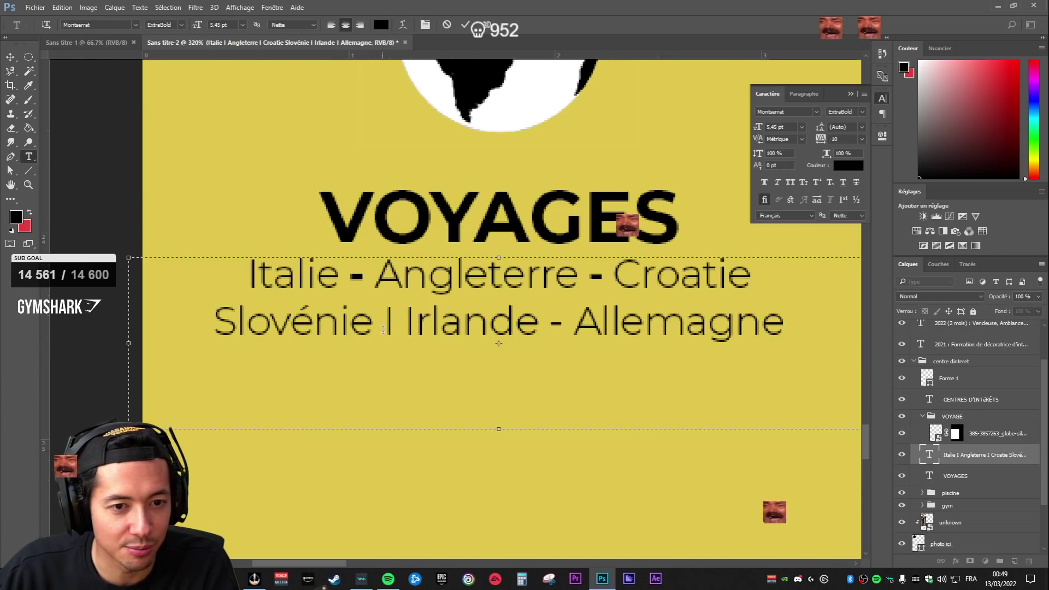
double_click(392, 328)
text(-)
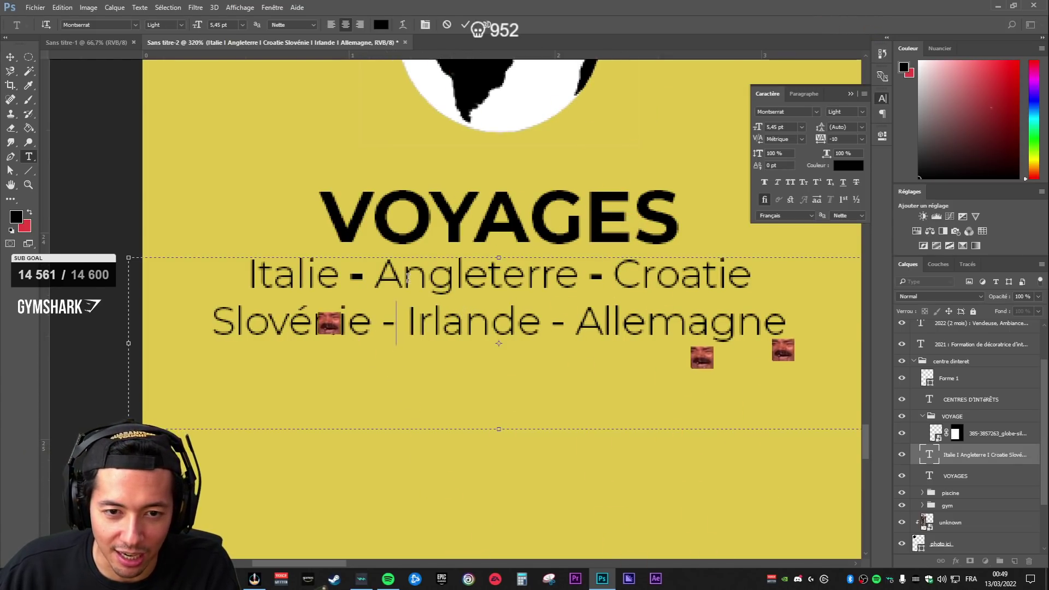
- Set the dashes after Angleterre and Italie to Light weight and commit the country list
double_click(597, 277)
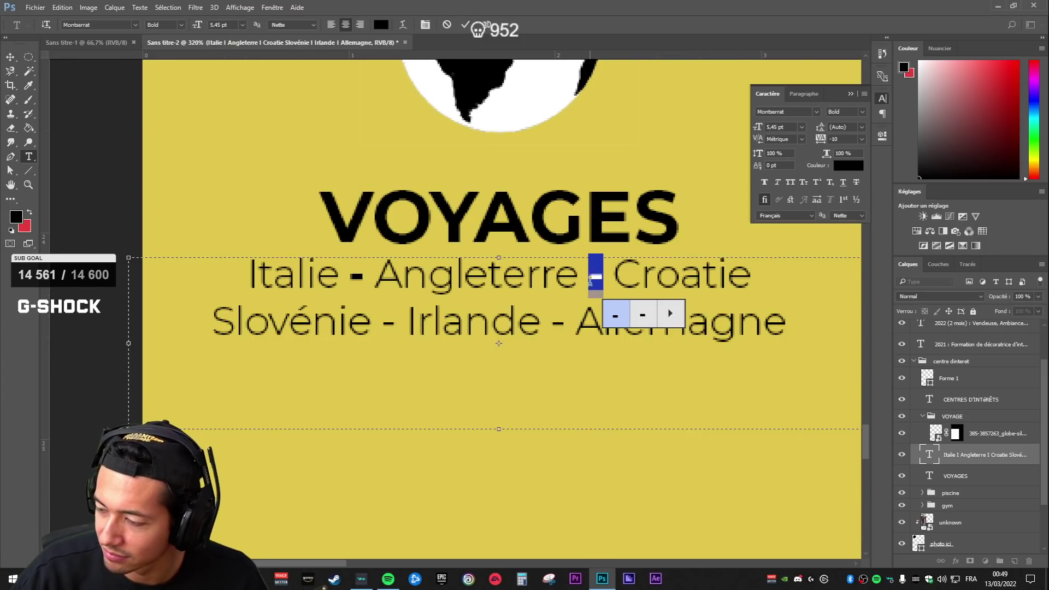
click(181, 26)
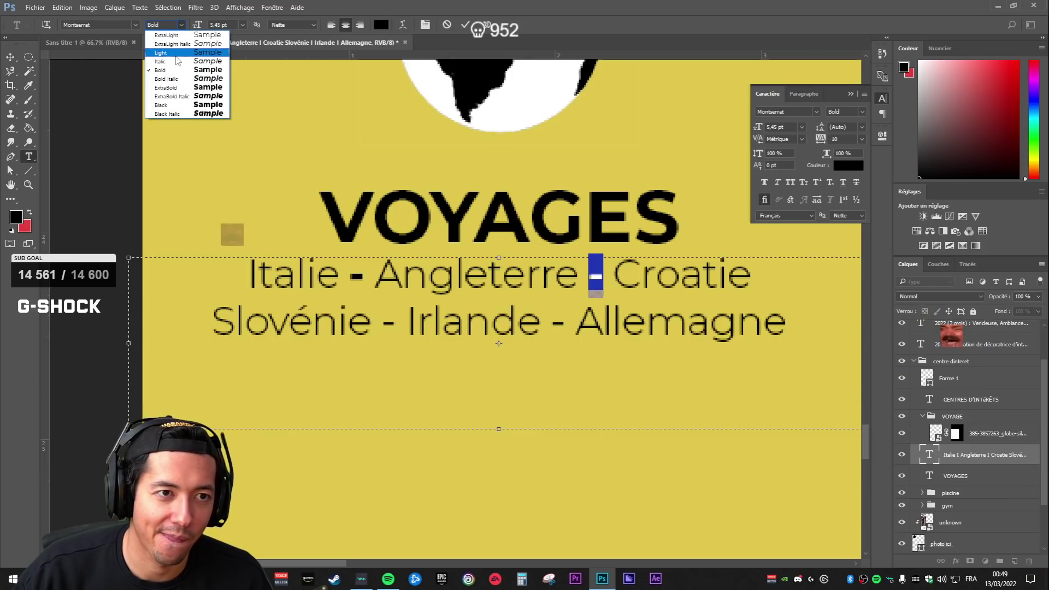
click(176, 54)
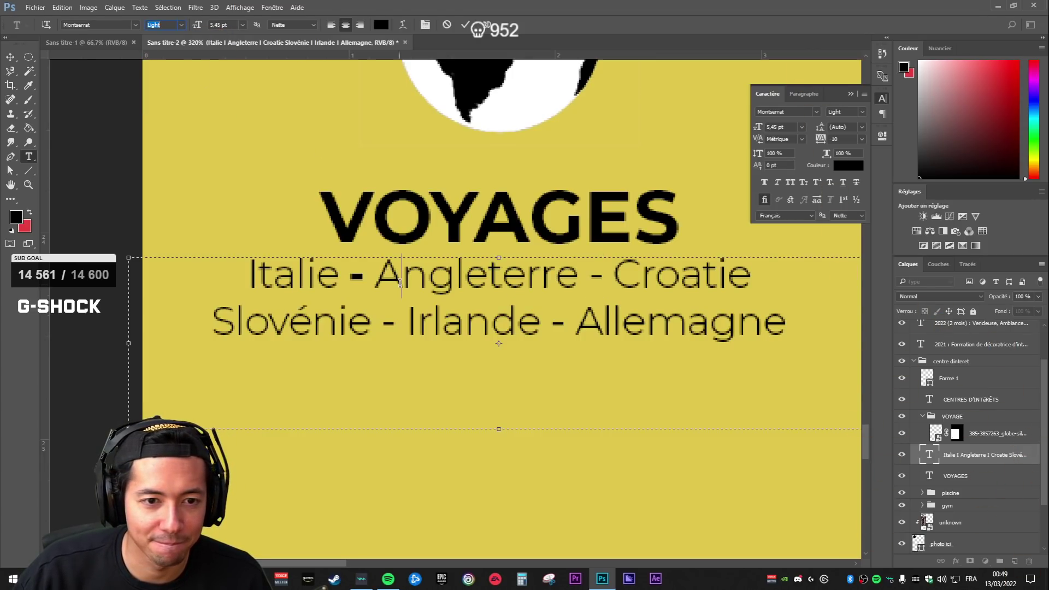
drag(354, 277, 374, 277)
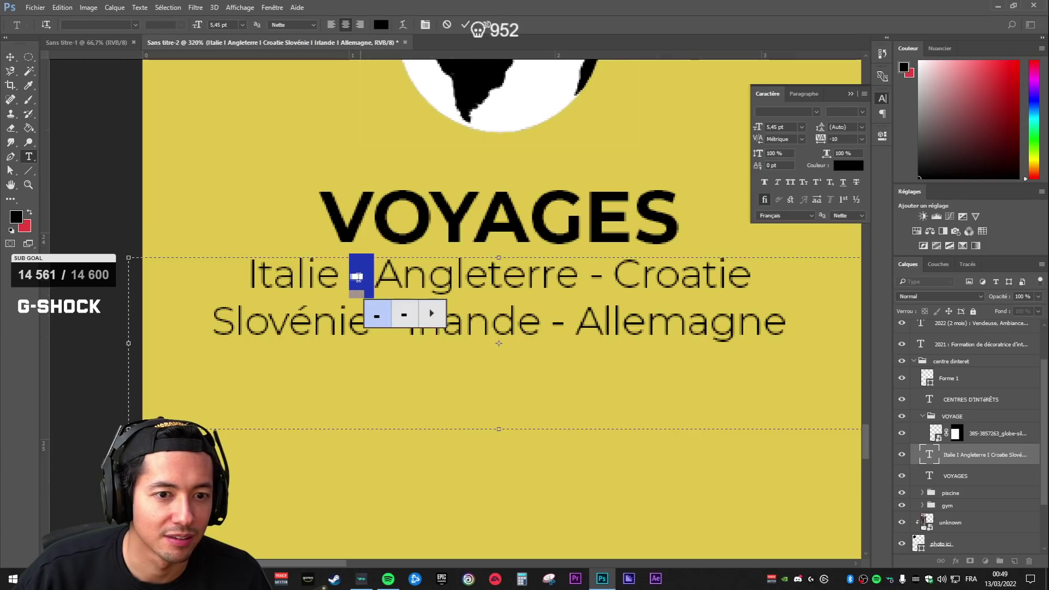
click(351, 289)
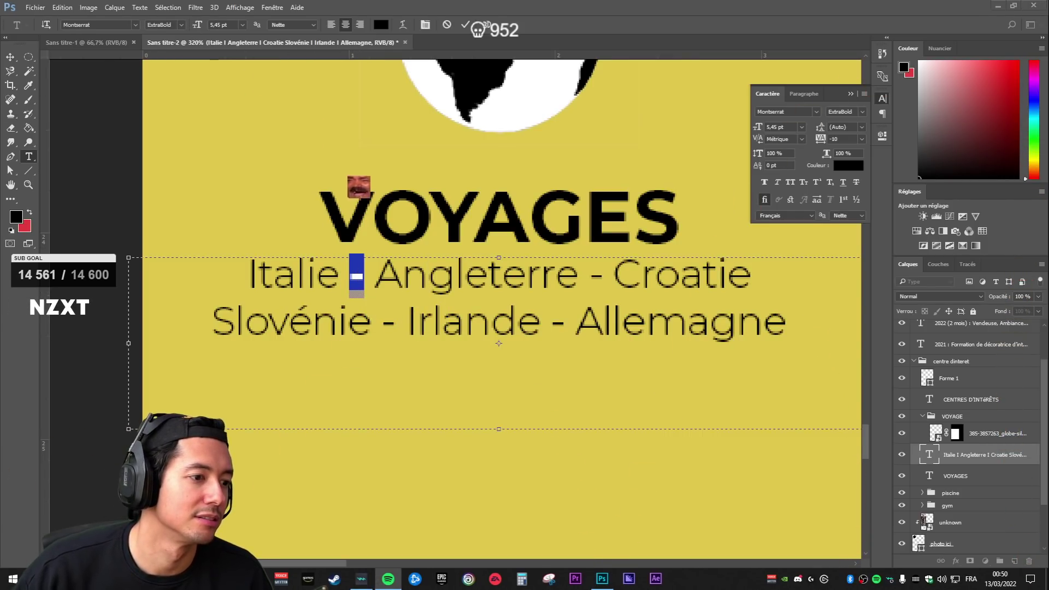
click(181, 25)
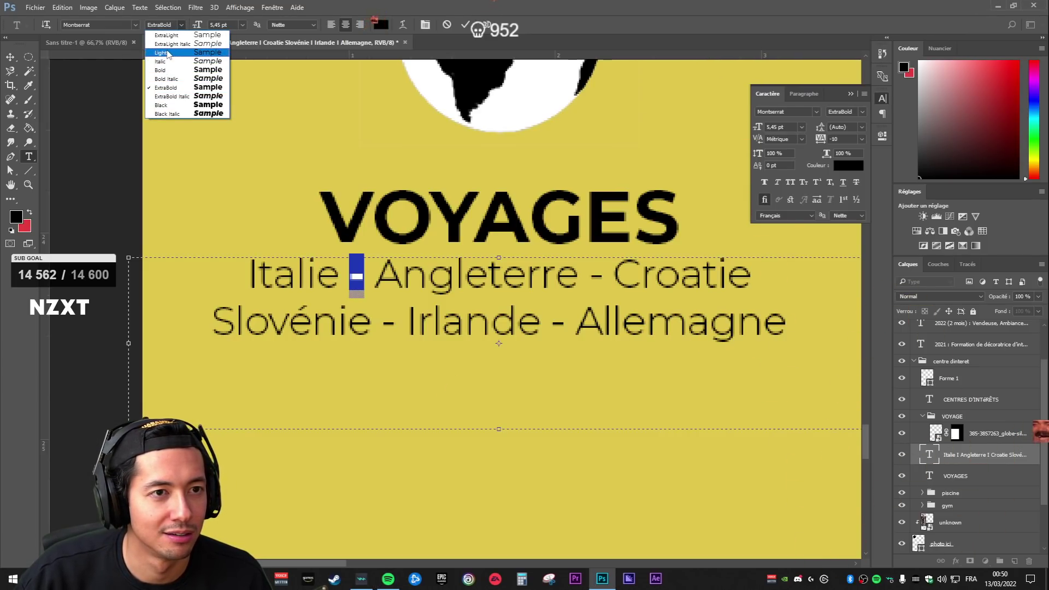
click(160, 52)
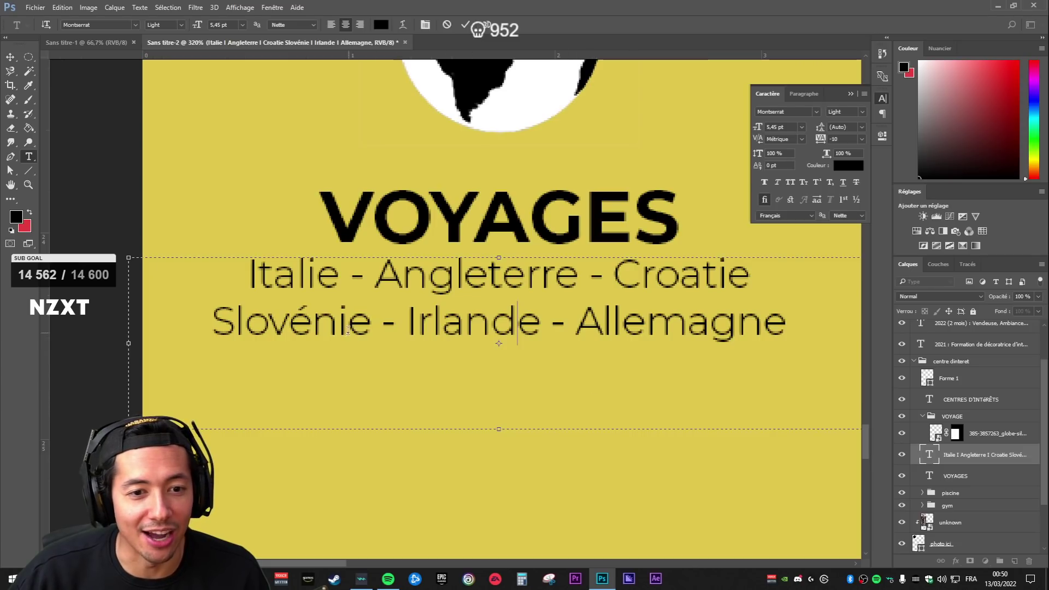
double_click(389, 323)
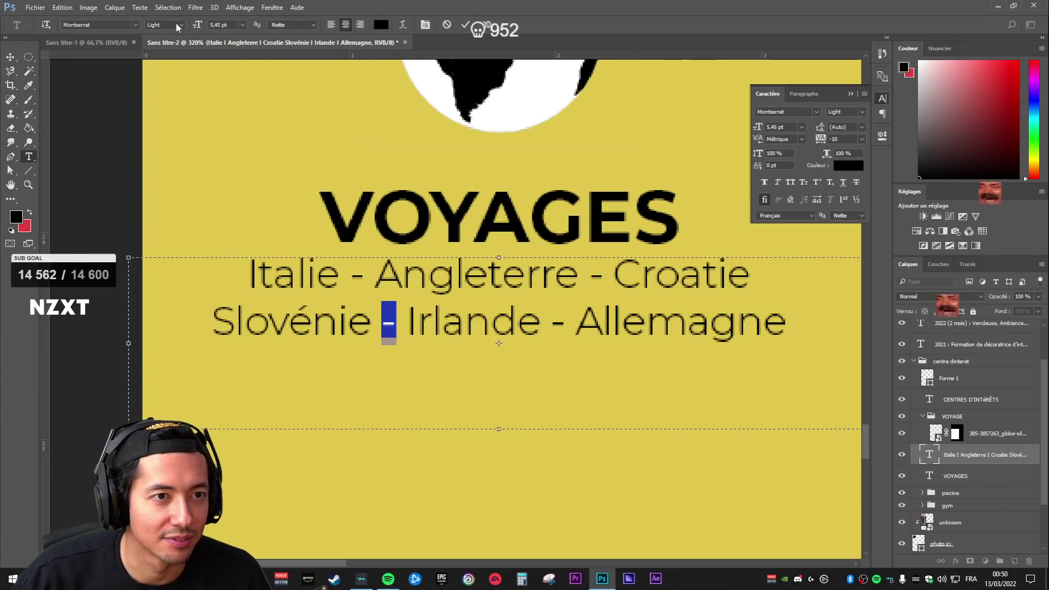
key(ctrl+Return)
key(v)
scroll(598, 433, down, 3)
scroll(597, 434, down, 4)
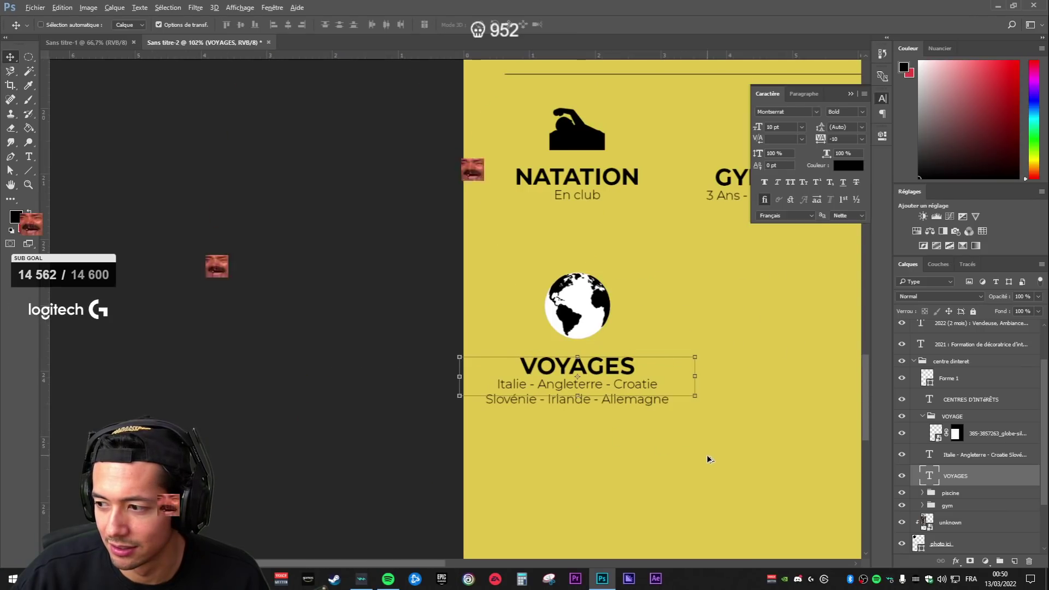
click(984, 521)
scroll(766, 474, down, 2)
scroll(825, 476, up, 4)
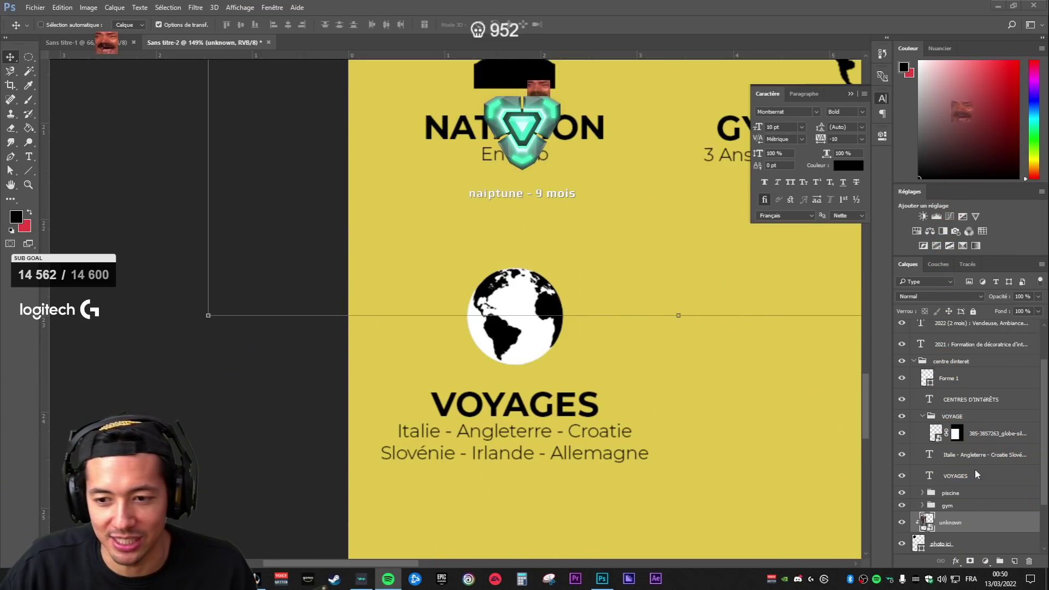
key(ctrl+s)
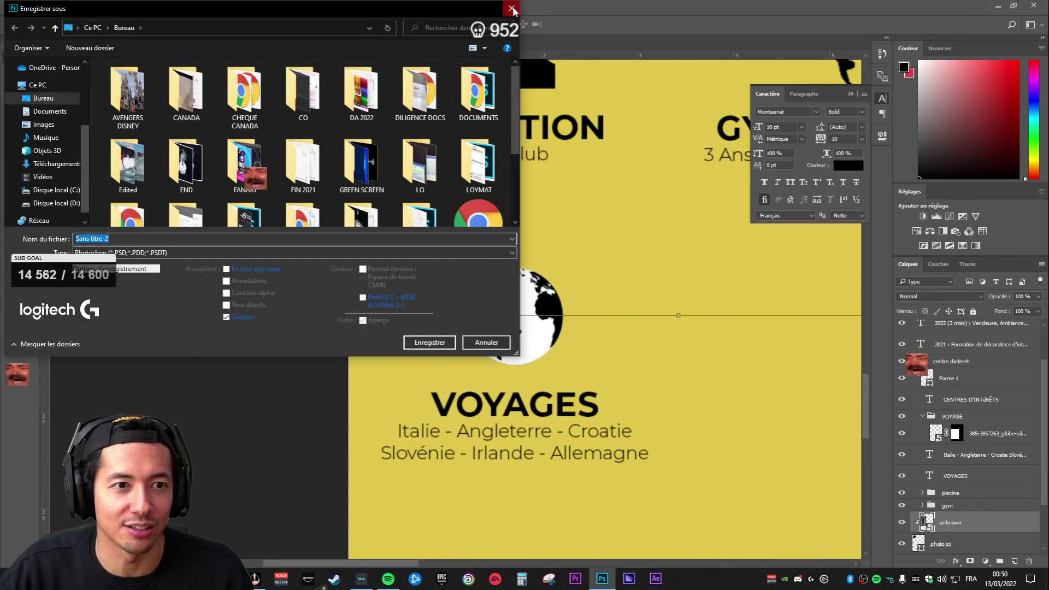
click(511, 8)
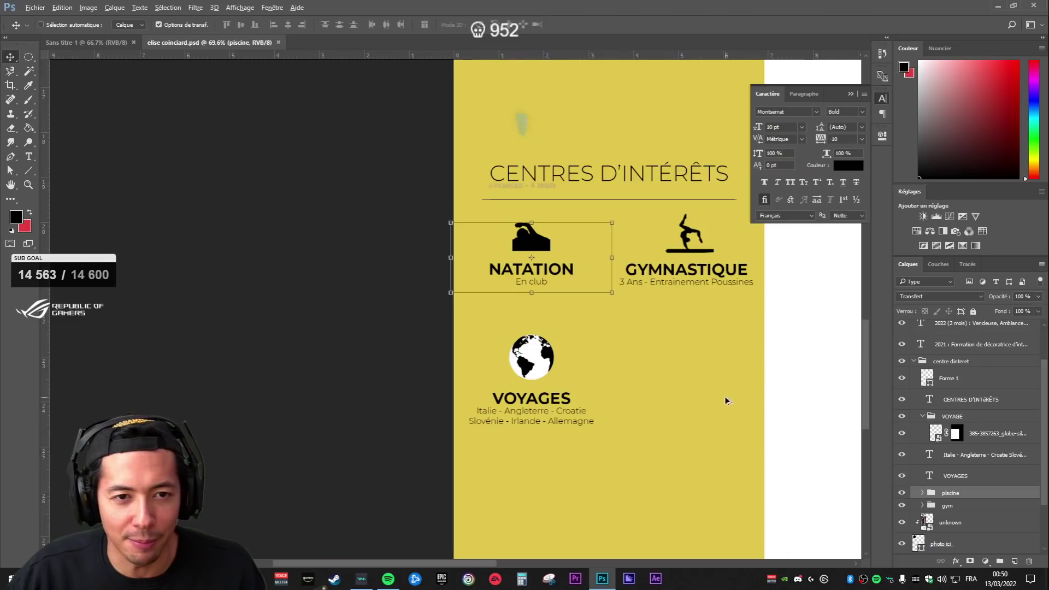
- Stack the country list and VOYAGES title above the globe, then nudge the VOYAGE group upward
scroll(725, 407, down, 3)
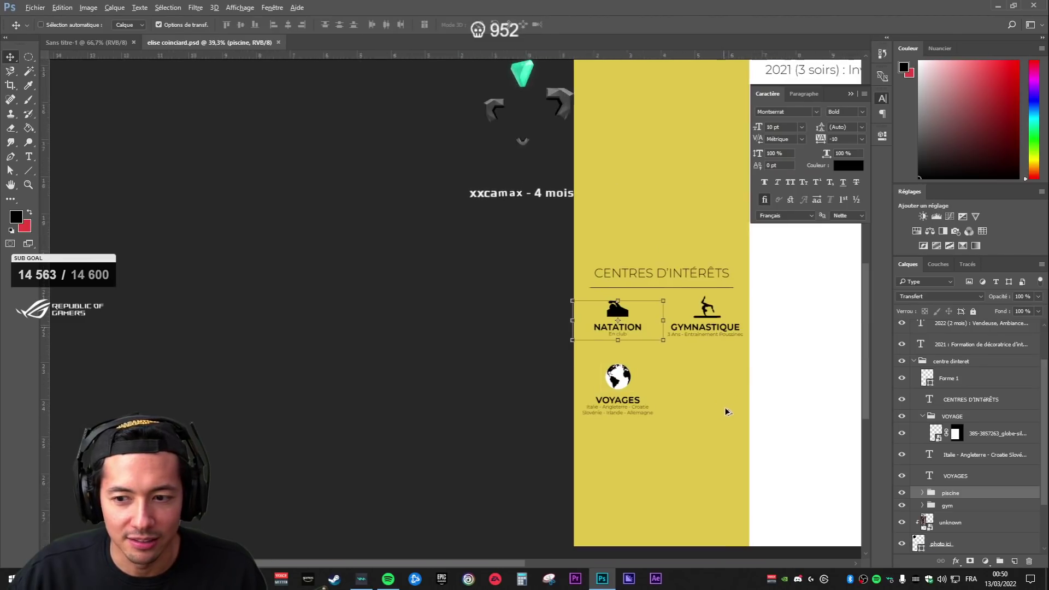
scroll(725, 407, up, 4)
click(965, 413)
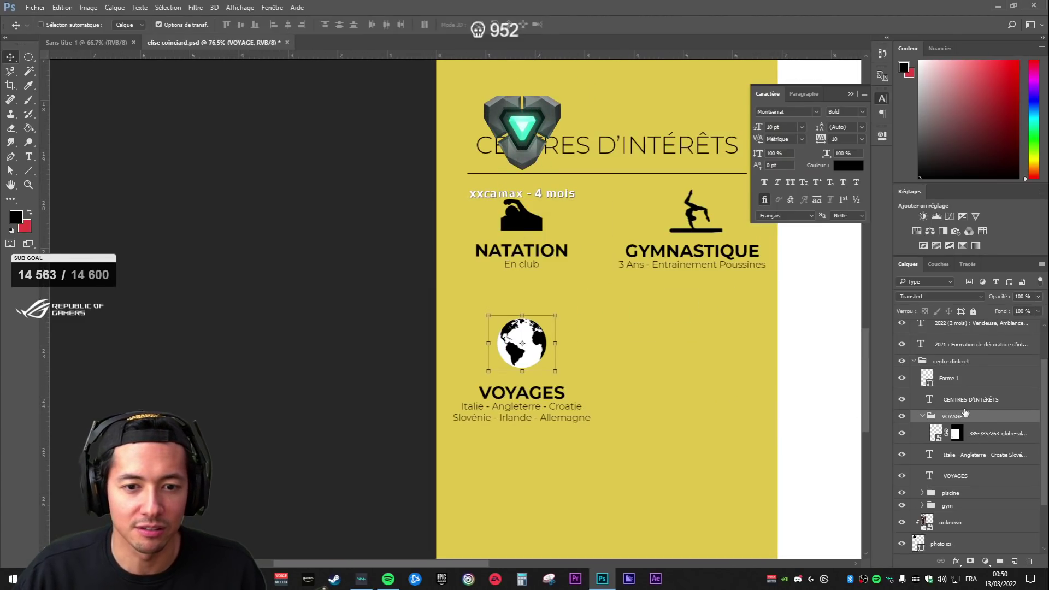
click(976, 464)
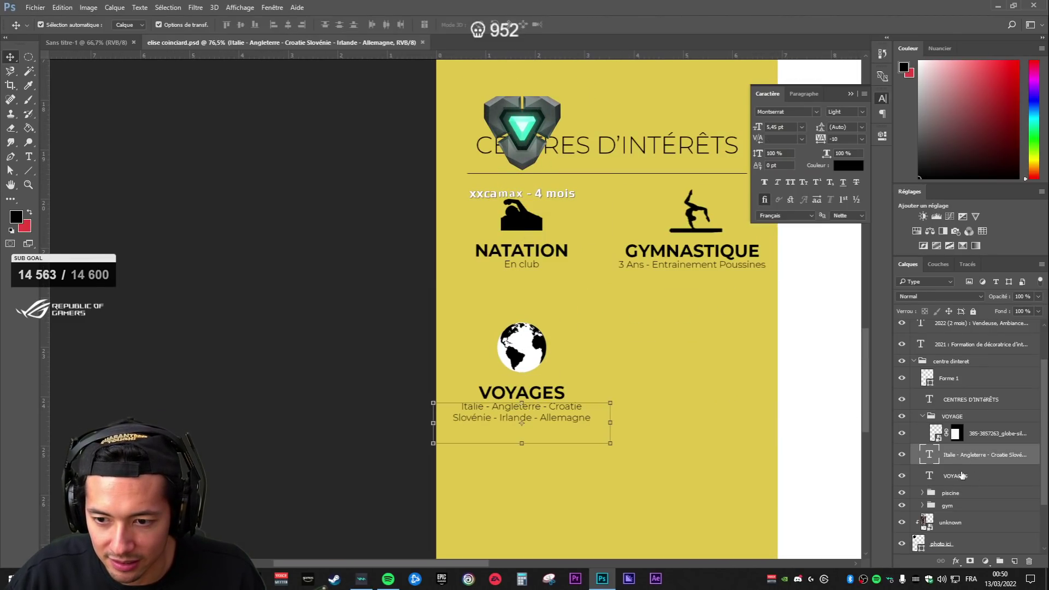
shift+click(963, 476)
drag(965, 456, 967, 426)
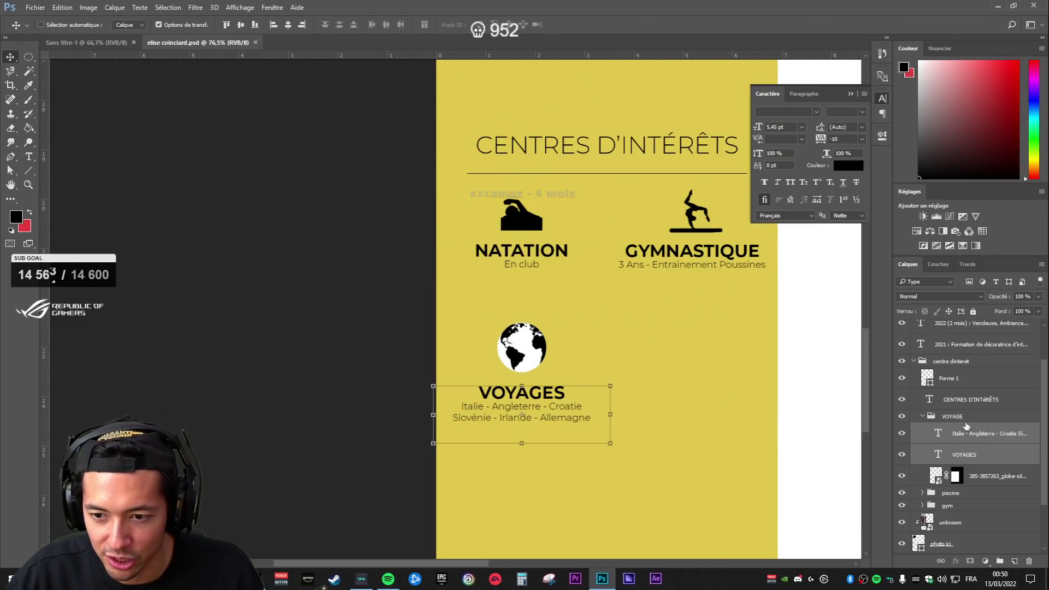
click(923, 417)
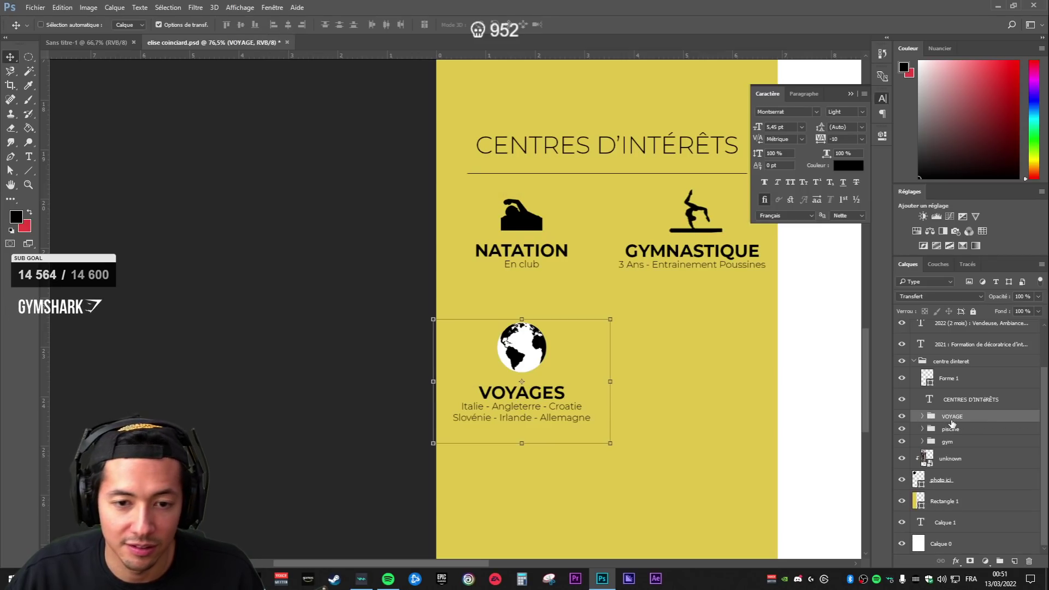
key(shift+Up)
key(shift+Up)
key(shift+Up)
key(shift+Up)
key(Up)
key(Up)
key(Up)
key(Up)
key(Up)
key(Up)
key(Up)
key(Up)
key(Up)
key(Up)
key(Up)
key(Up)
key(Up)
key(Up)
key(Up)
key(Up)
key(Up)
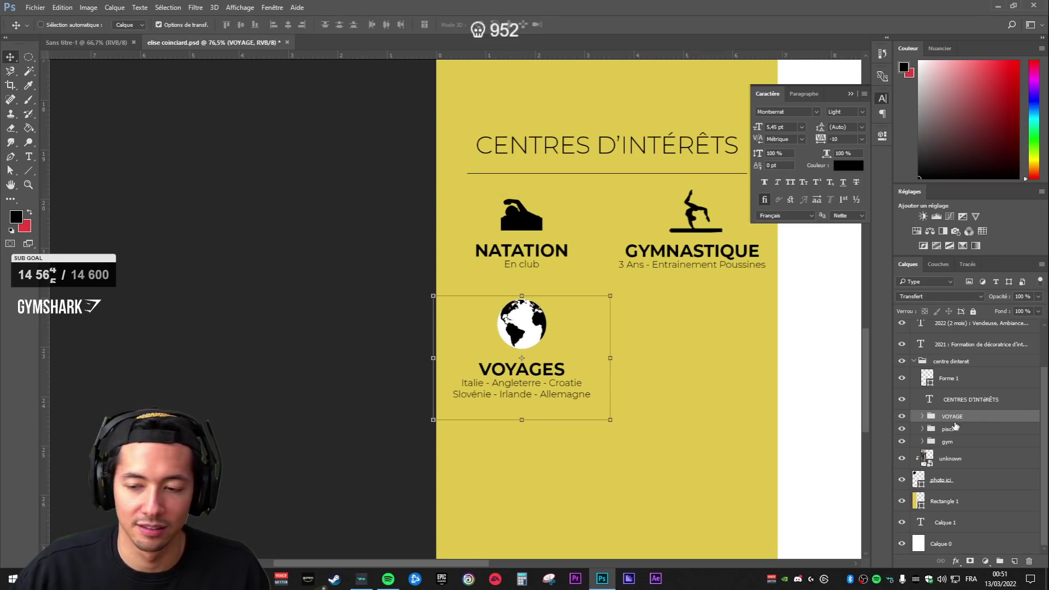
- Shrink the globe icon slightly around its centre with Free Transform
click(941, 479)
scroll(658, 375, down, 5)
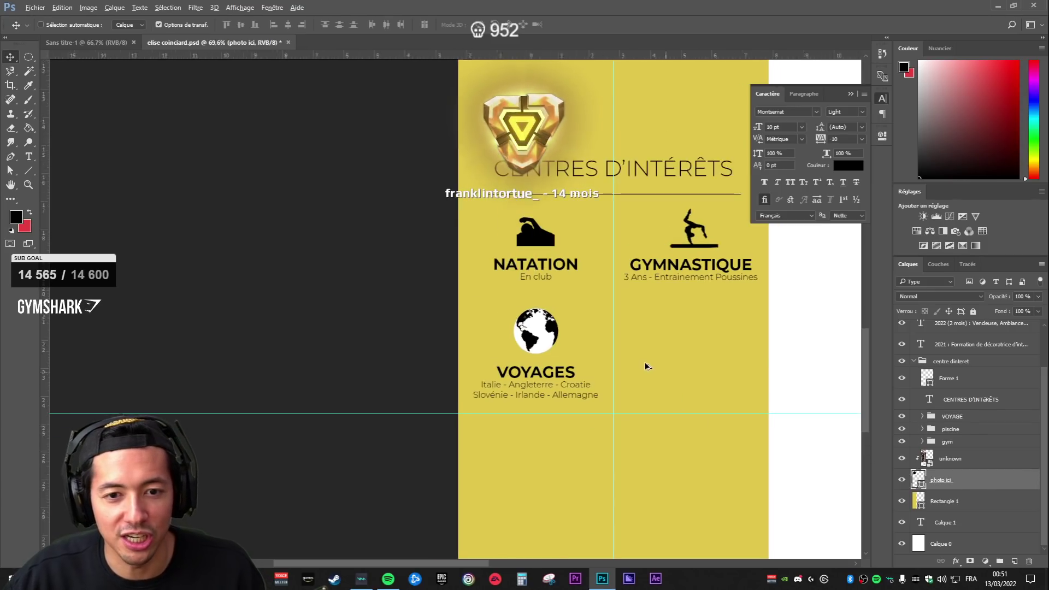
scroll(320, 481, up, 3)
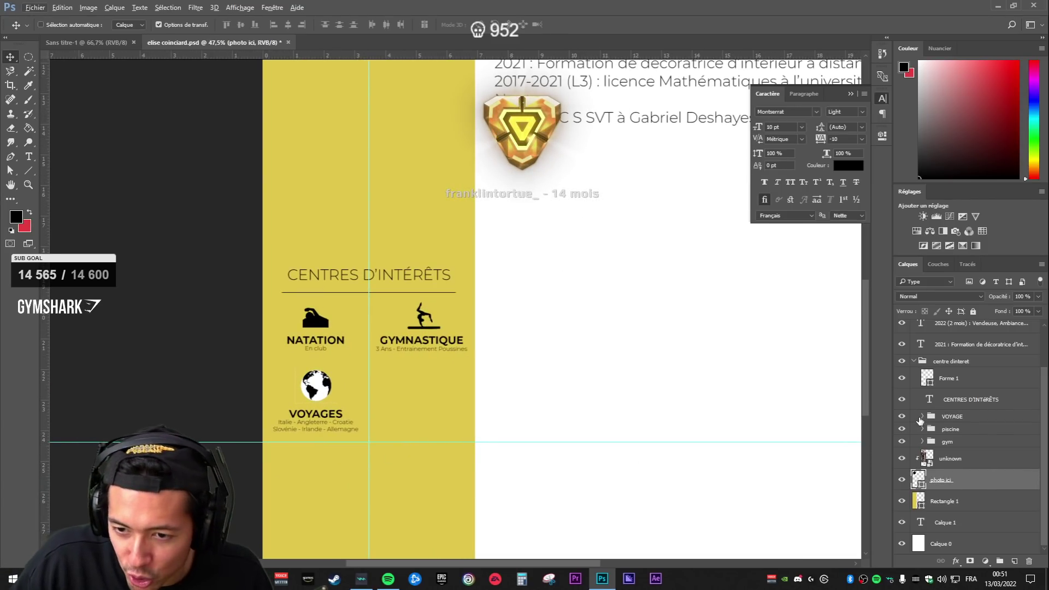
ctrl+click(316, 418)
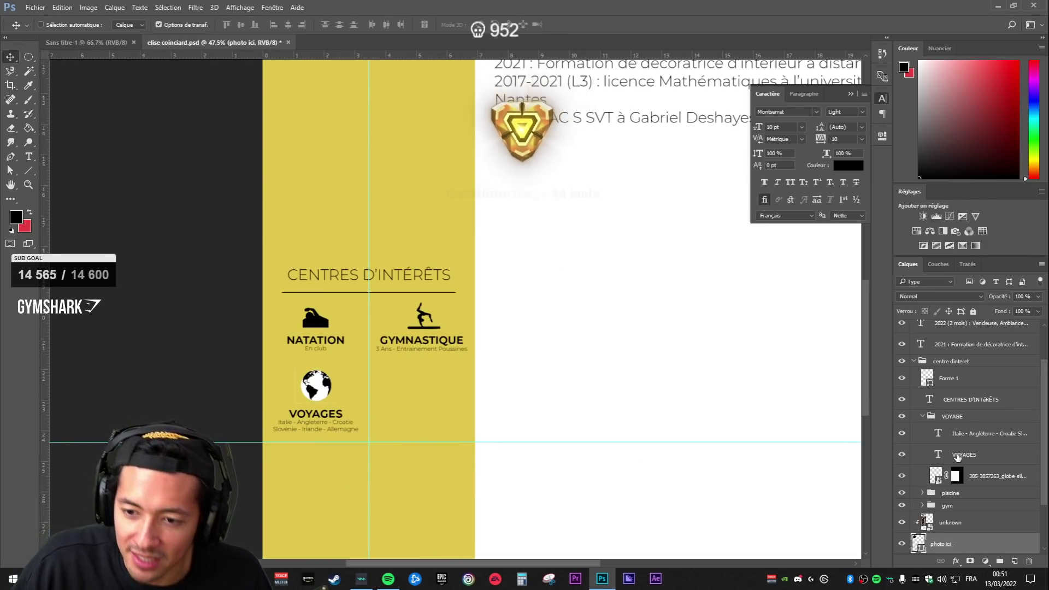
click(937, 480)
drag(337, 368, 335, 370)
key(Return)
click(1001, 498)
scroll(687, 436, down, 5)
scroll(375, 475, up, 5)
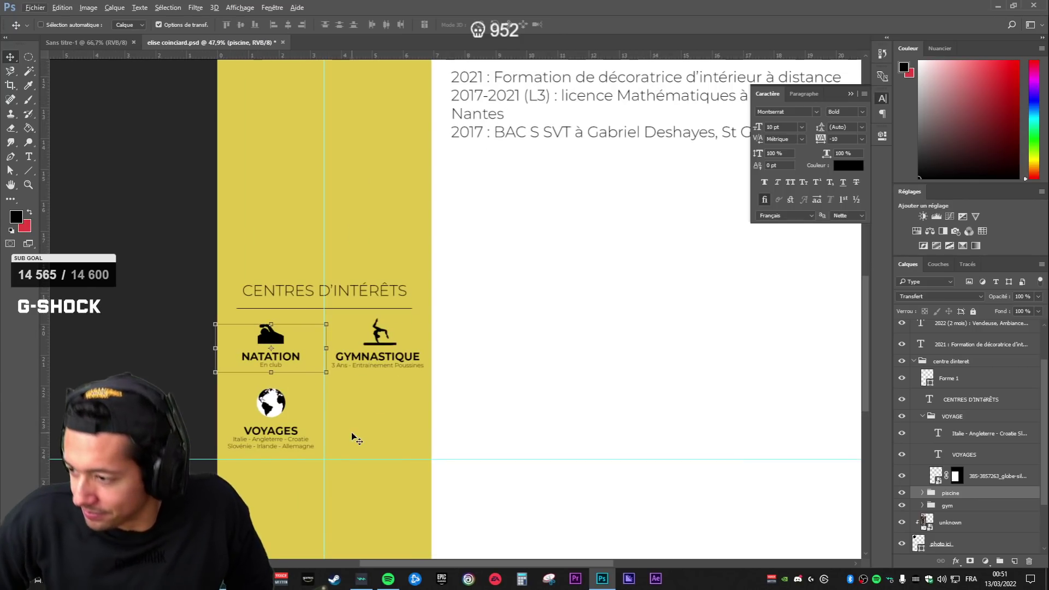
scroll(264, 409, up, 5)
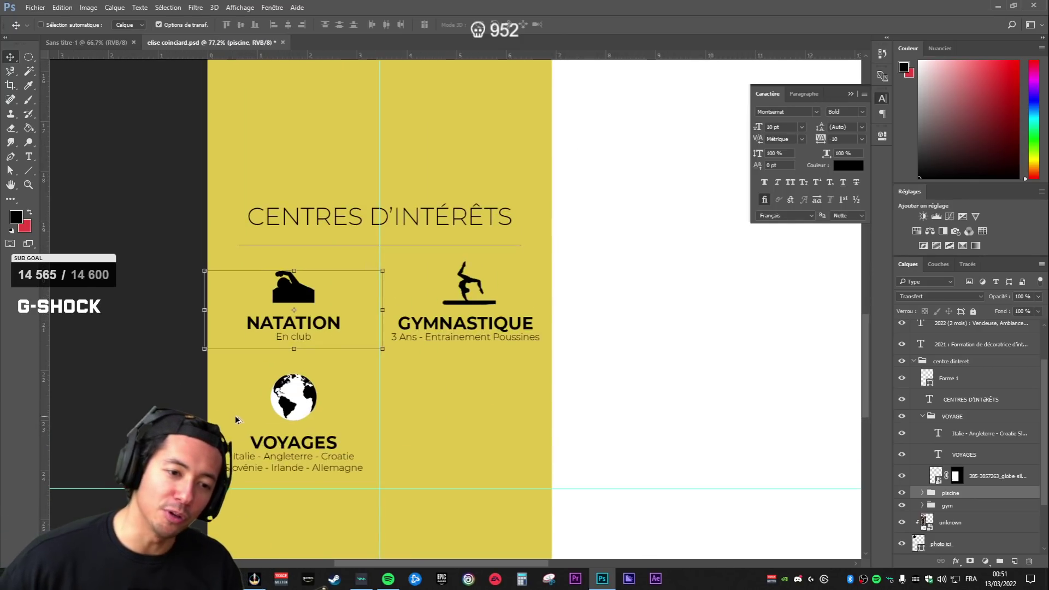
- On the globe mask, select around the globe and paint out its white area with a 79 px brush
click(966, 457)
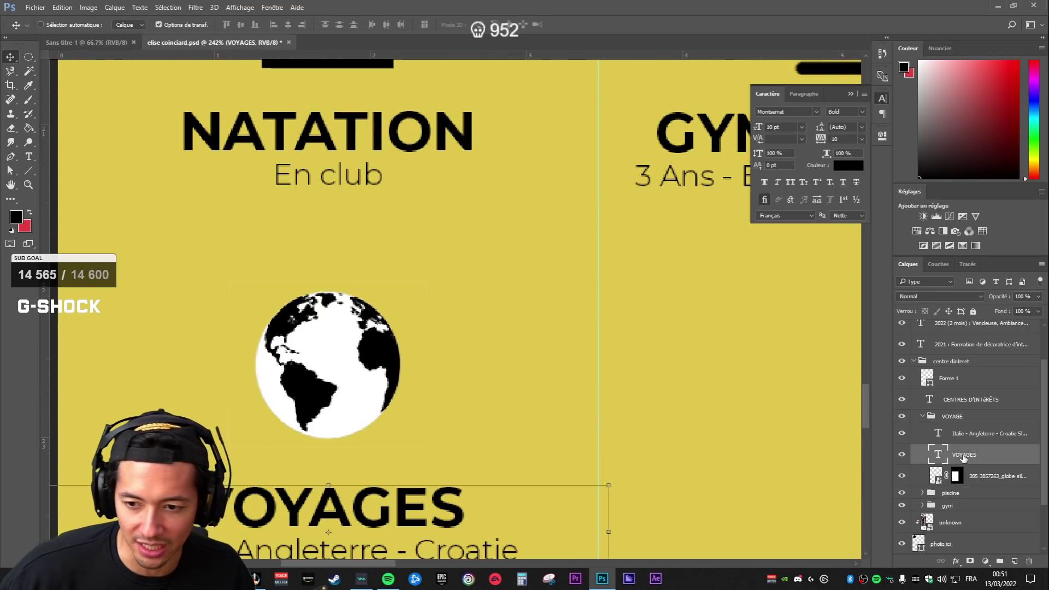
click(958, 479)
key(w)
click(361, 392)
key(ctrl+shift+i)
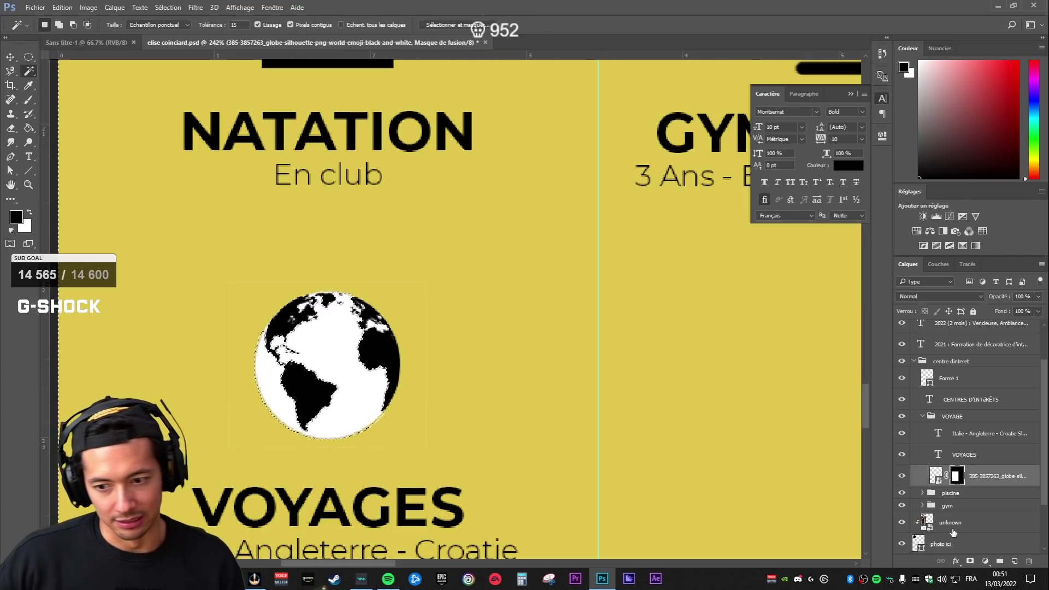
key(b)
mouse_move(367, 331)
mouse_down()
mouse_move(349, 346)
mouse_move(359, 326)
mouse_up()
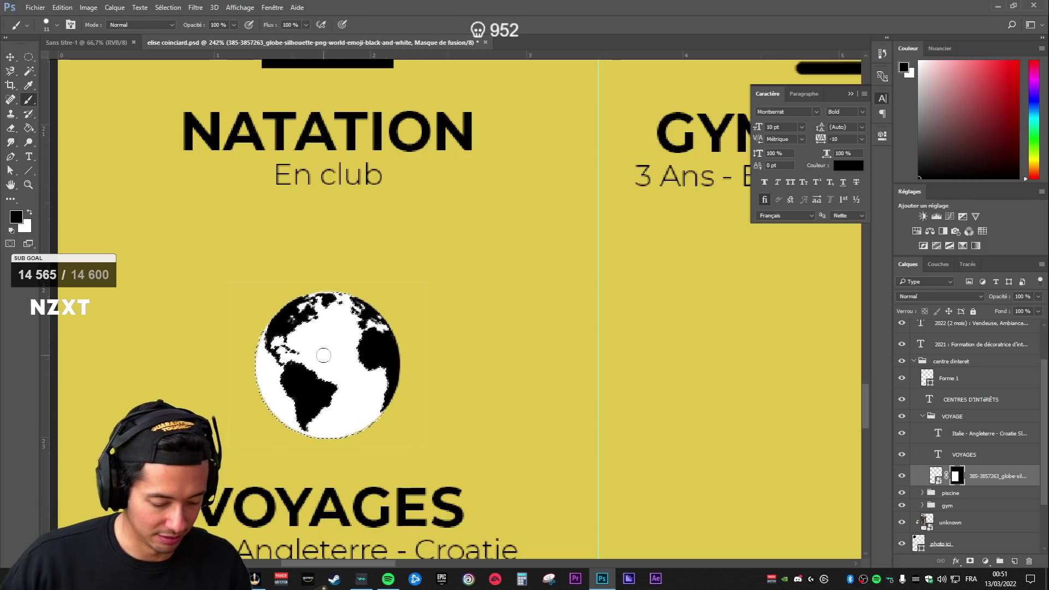
right_click(506, 342)
drag(565, 370, 581, 370)
mouse_move(350, 333)
mouse_down()
mouse_move(333, 320)
mouse_move(368, 343)
mouse_up()
key(ctrl+d)
- Zoom in closely on the globe's mask with the Brush tool active
scroll(578, 452, down, 3)
scroll(335, 402, up, 4)
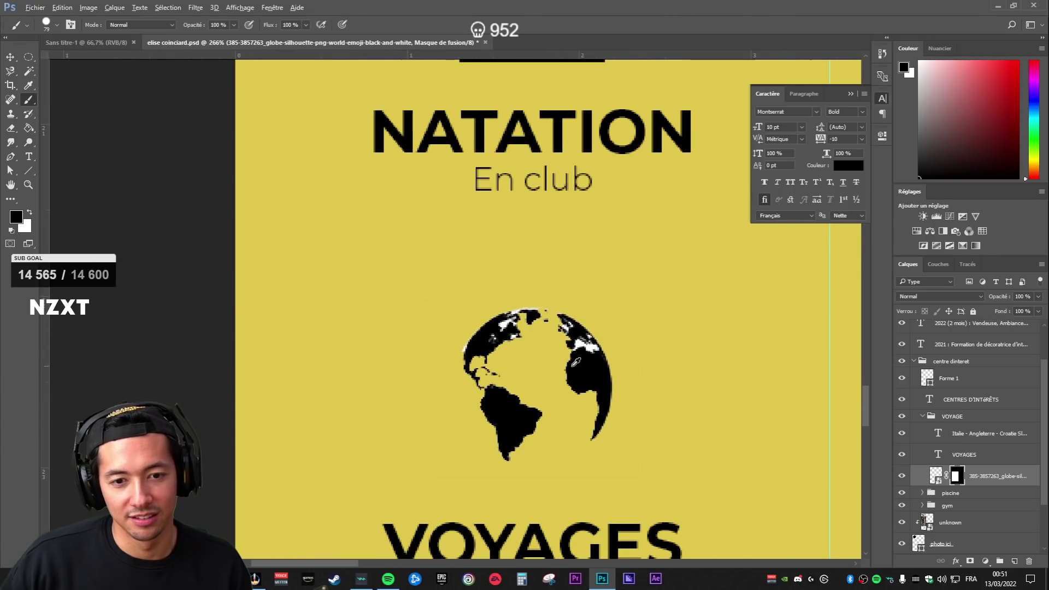
scroll(628, 415, down, 4)
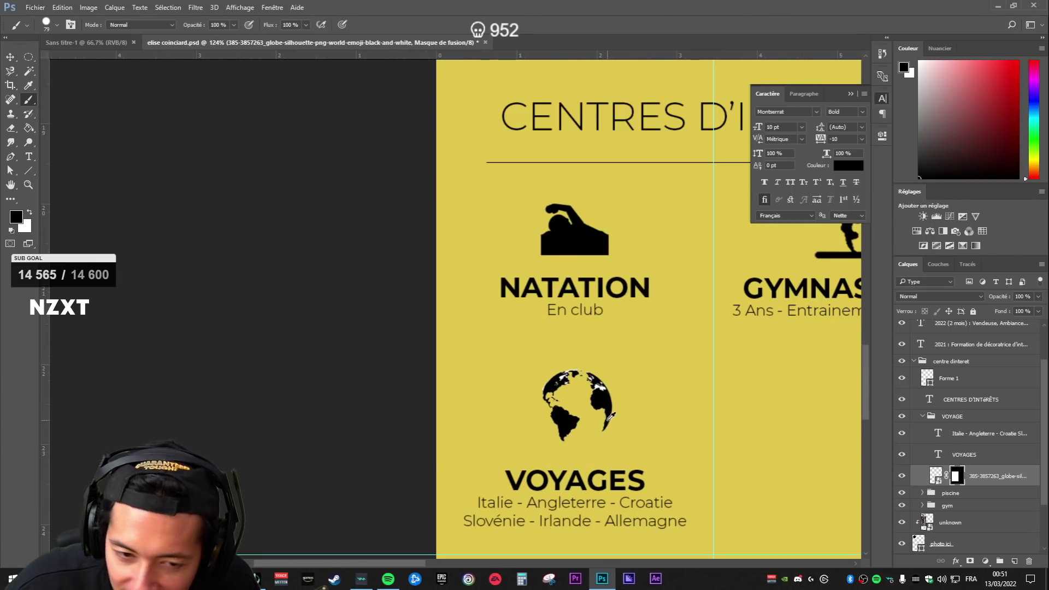
scroll(587, 332, up, 5)
key(w)
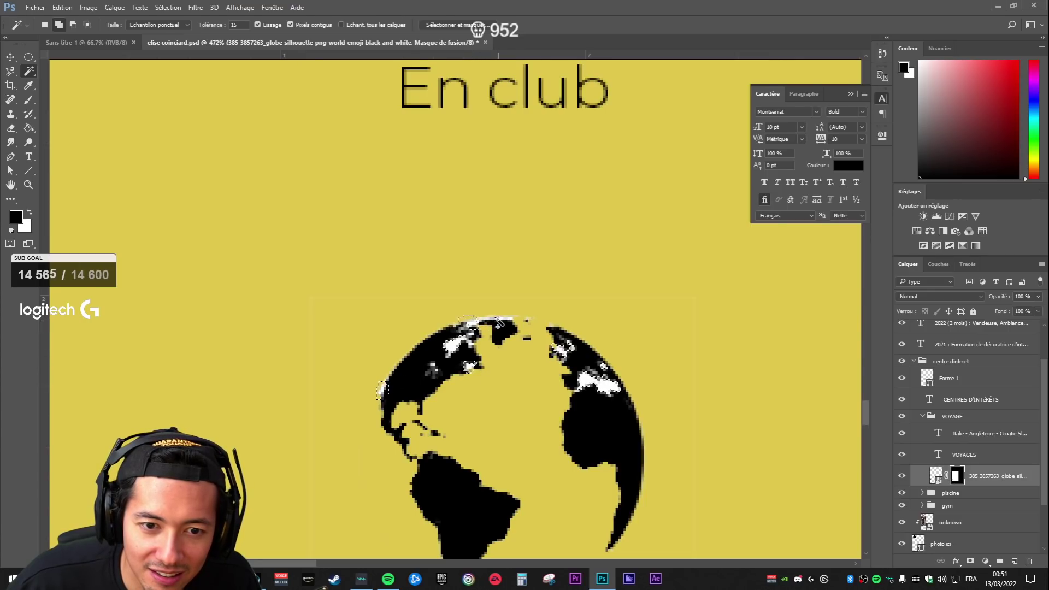
key(b)
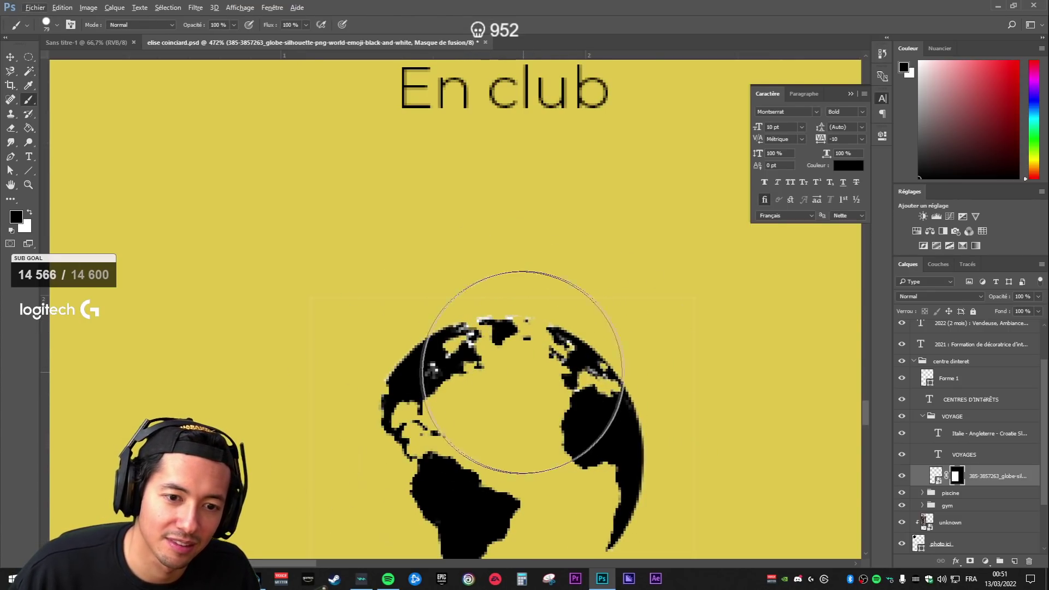
scroll(574, 374, up, 16)
drag(585, 319, 609, 292)
scroll(609, 292, down, 18)
scroll(607, 320, up, 16)
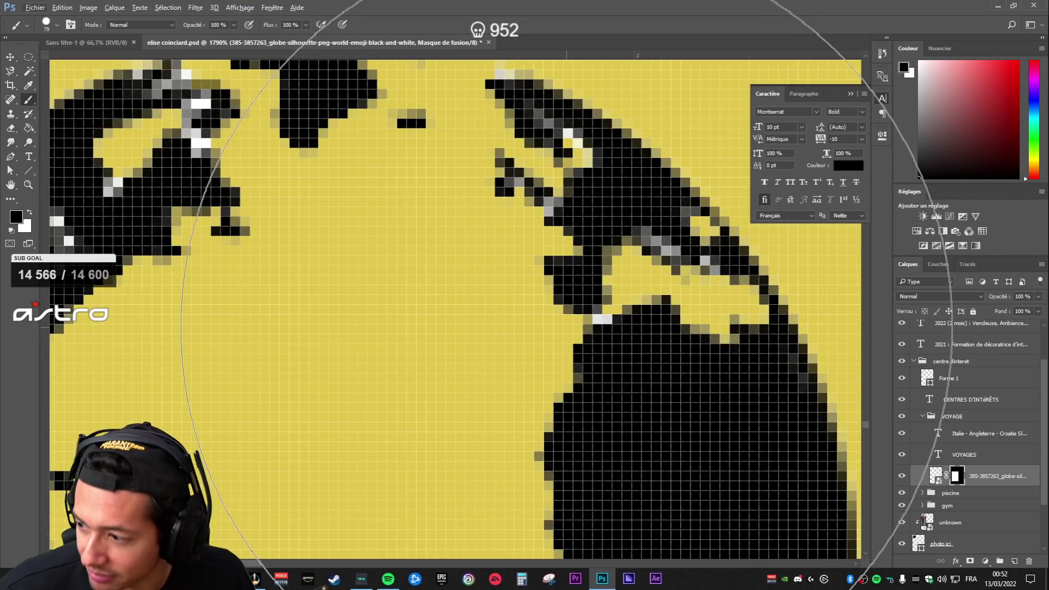
scroll(565, 328, down, 20)
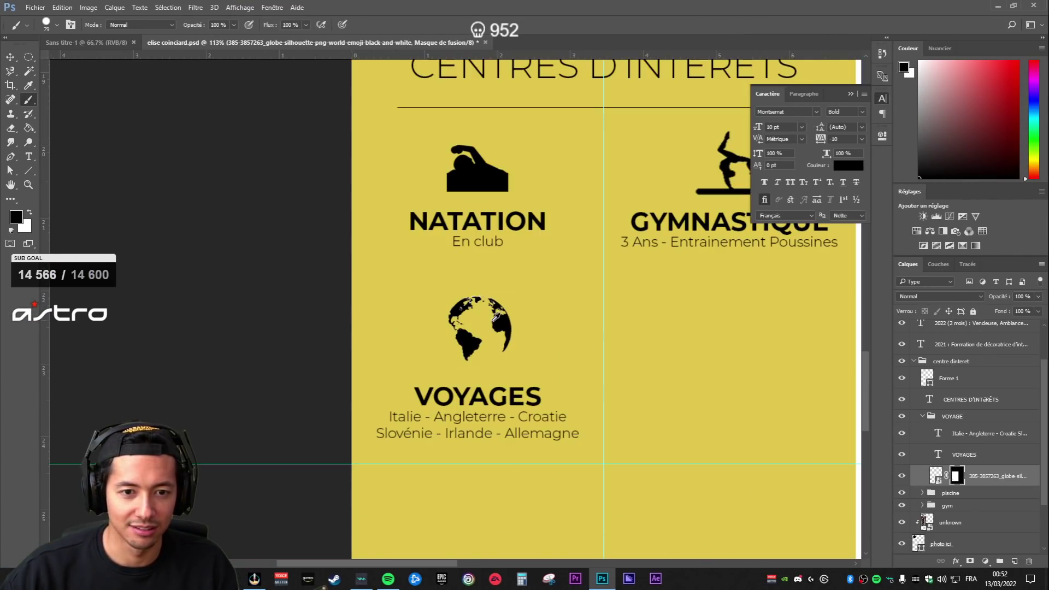
- Set the brush size to 1 px and pan along the globe's edge
scroll(470, 316, up, 10)
scroll(562, 295, up, 3)
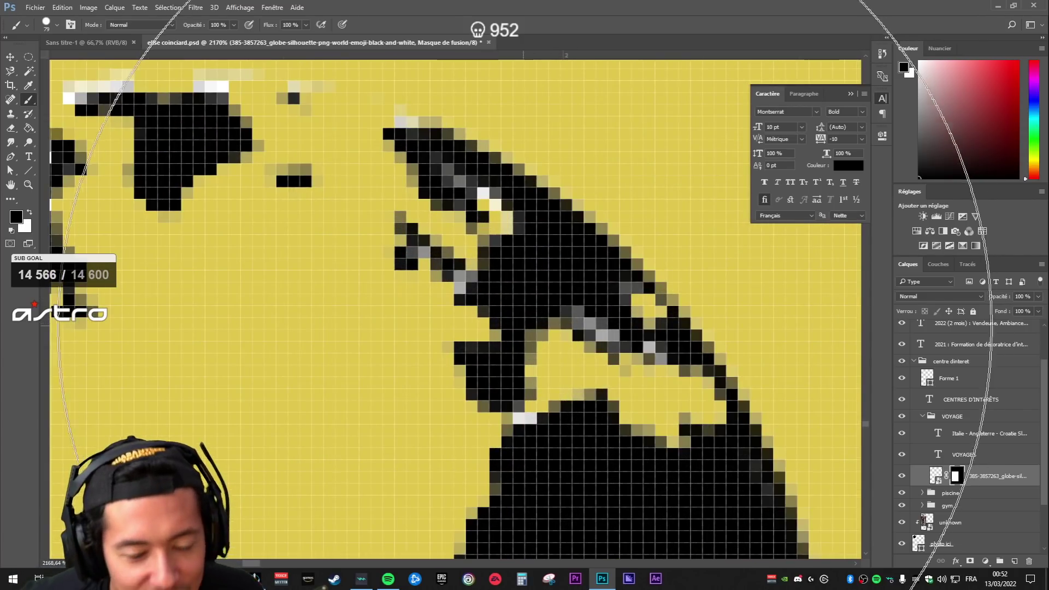
right_click(567, 338)
text(1)
key(Return)
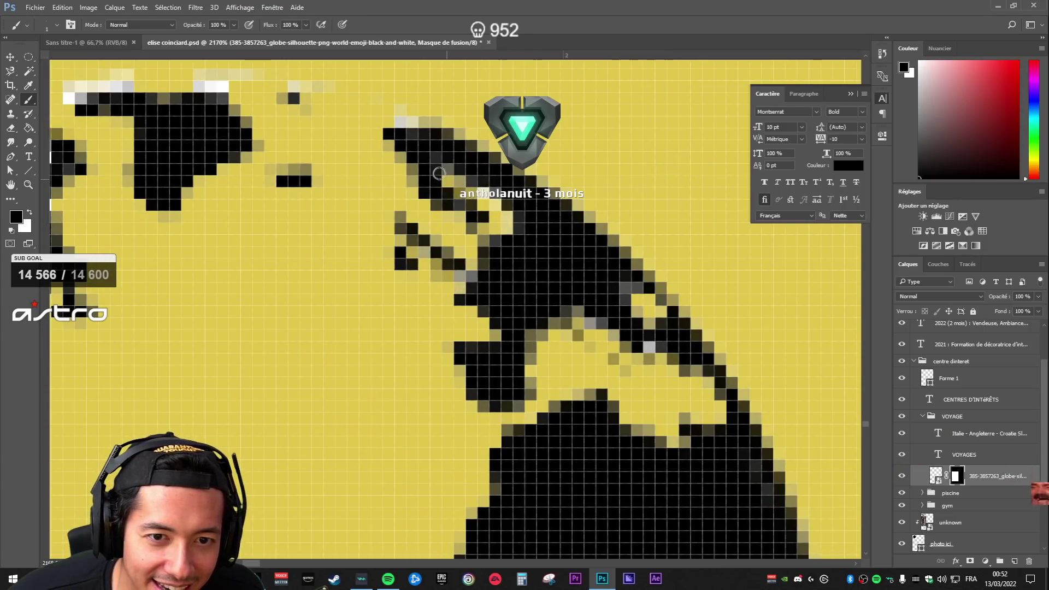
drag(438, 134, 588, 319)
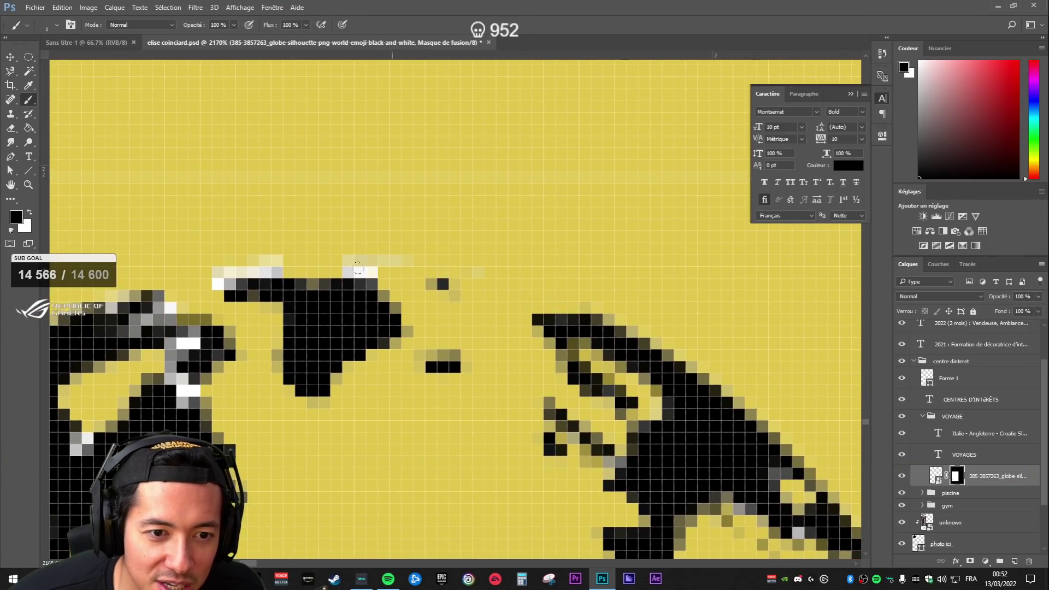
drag(375, 222, 599, 229)
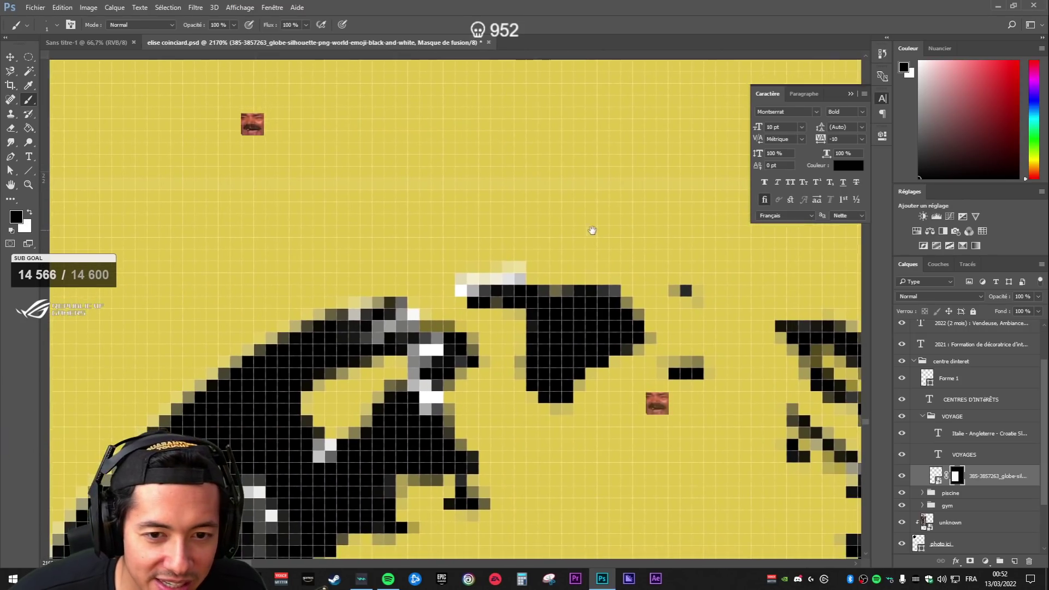
- Paint out the leftover white, grey and dark specks around the globe on its mask
mouse_move(453, 276)
mouse_down()
mouse_move(459, 288)
mouse_move(473, 244)
mouse_move(520, 171)
mouse_up()
mouse_move(494, 223)
mouse_down()
mouse_move(489, 262)
mouse_move(492, 290)
mouse_up()
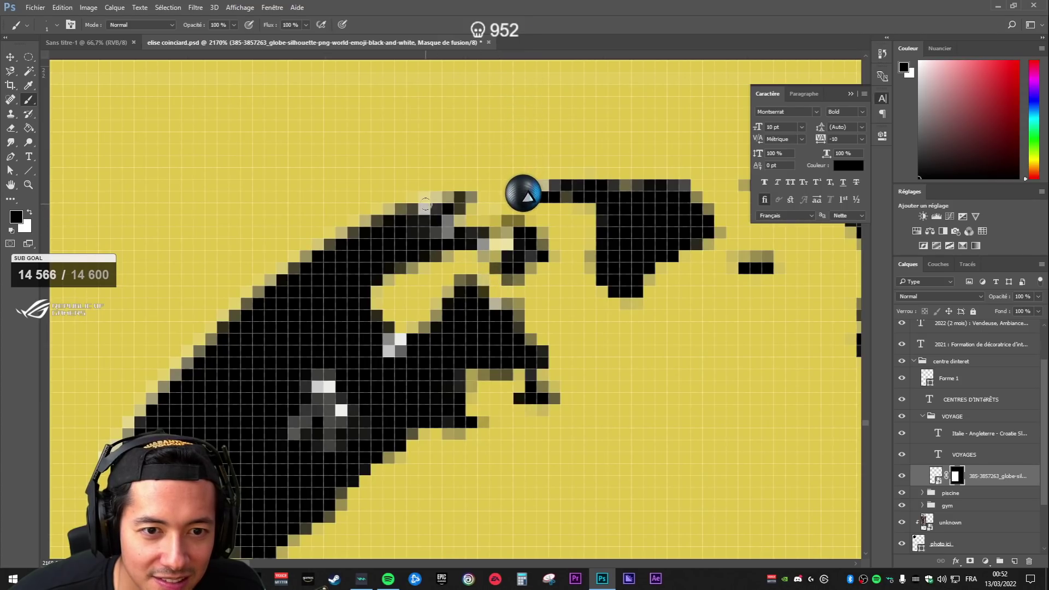
mouse_move(325, 394)
mouse_down()
mouse_move(335, 418)
mouse_move(320, 415)
mouse_move(334, 385)
mouse_up()
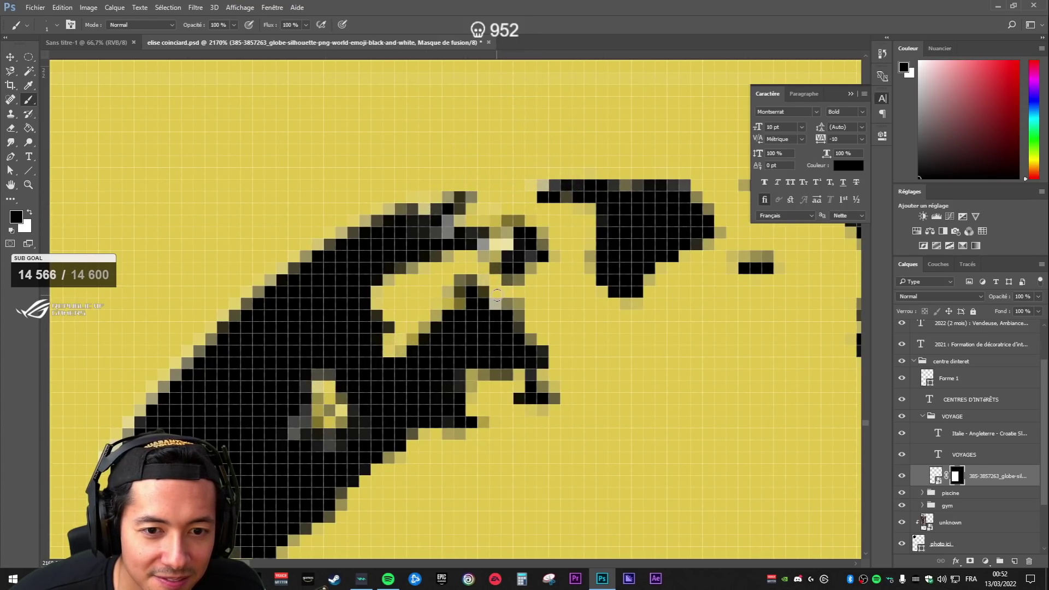
scroll(620, 392, down, 5)
scroll(621, 392, down, 3)
scroll(574, 327, up, 8)
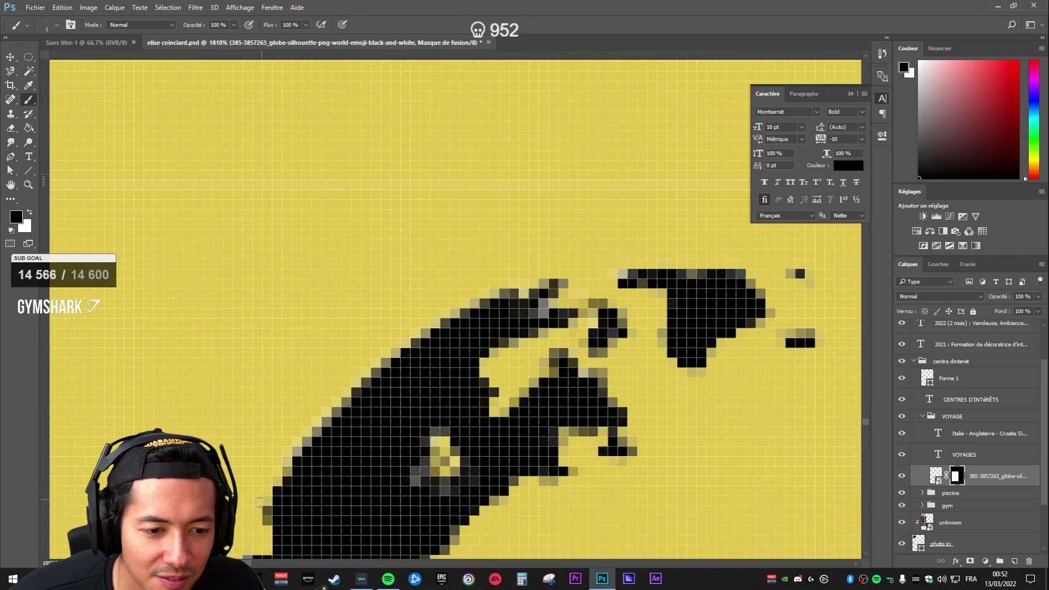
scroll(260, 501, down, 9)
scroll(489, 473, up, 2)
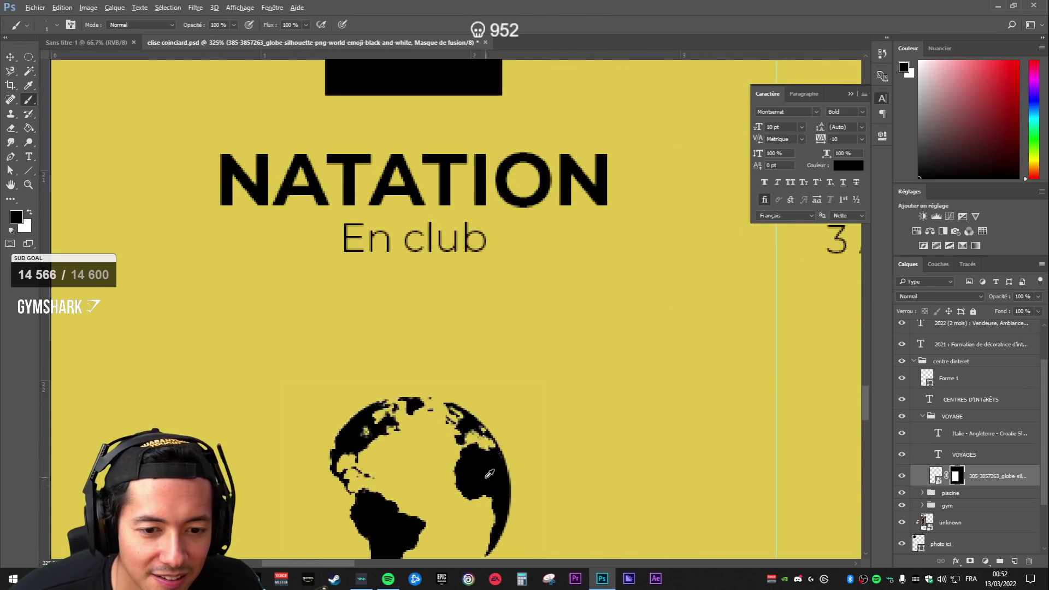
scroll(490, 473, up, 8)
drag(537, 374, 519, 399)
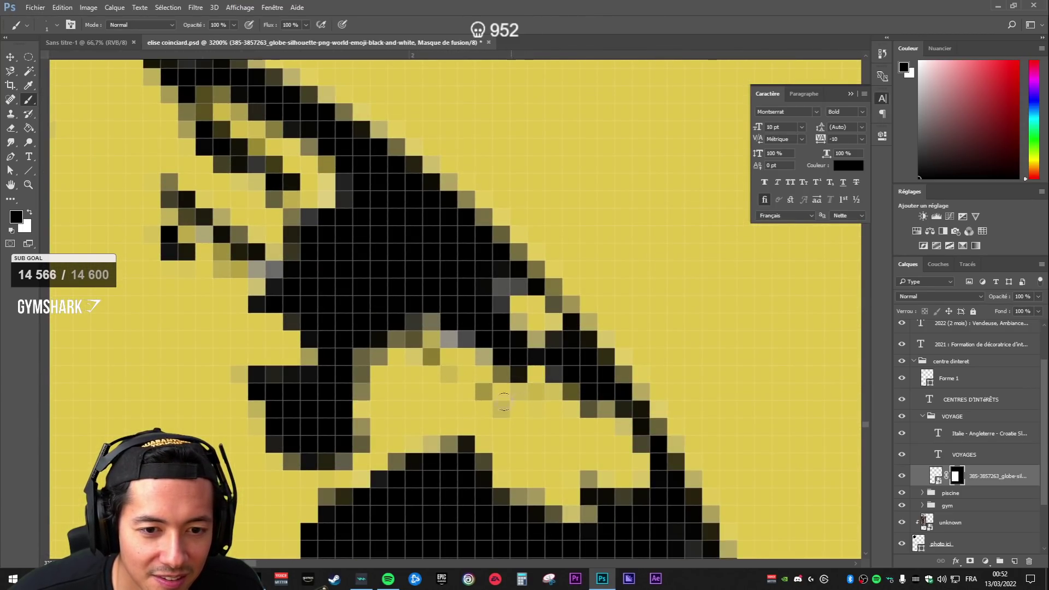
drag(448, 344, 432, 358)
scroll(437, 355, down, 13)
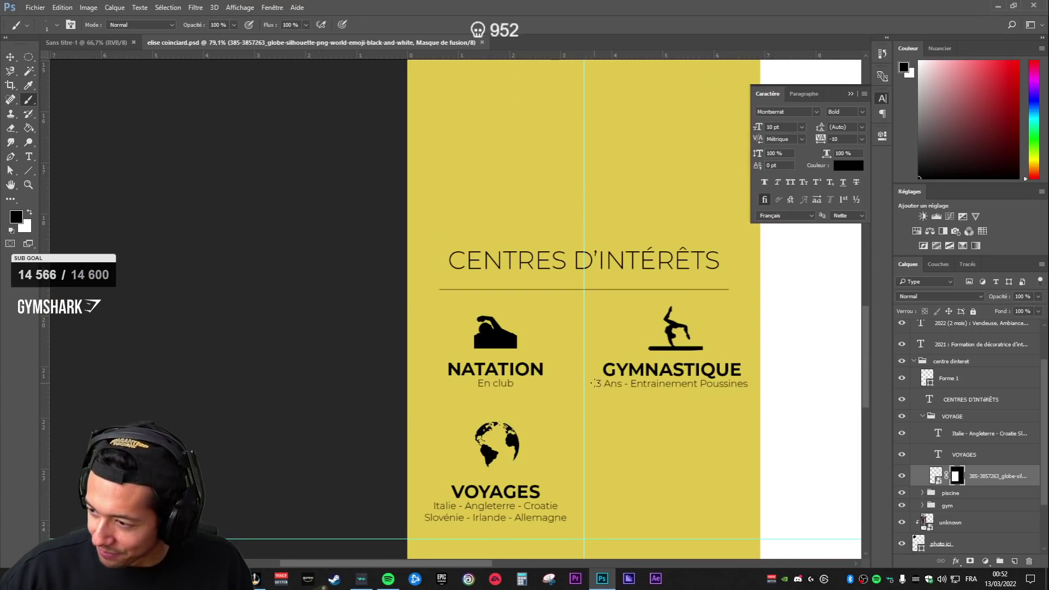
scroll(567, 465, down, 2)
scroll(581, 462, down, 2)
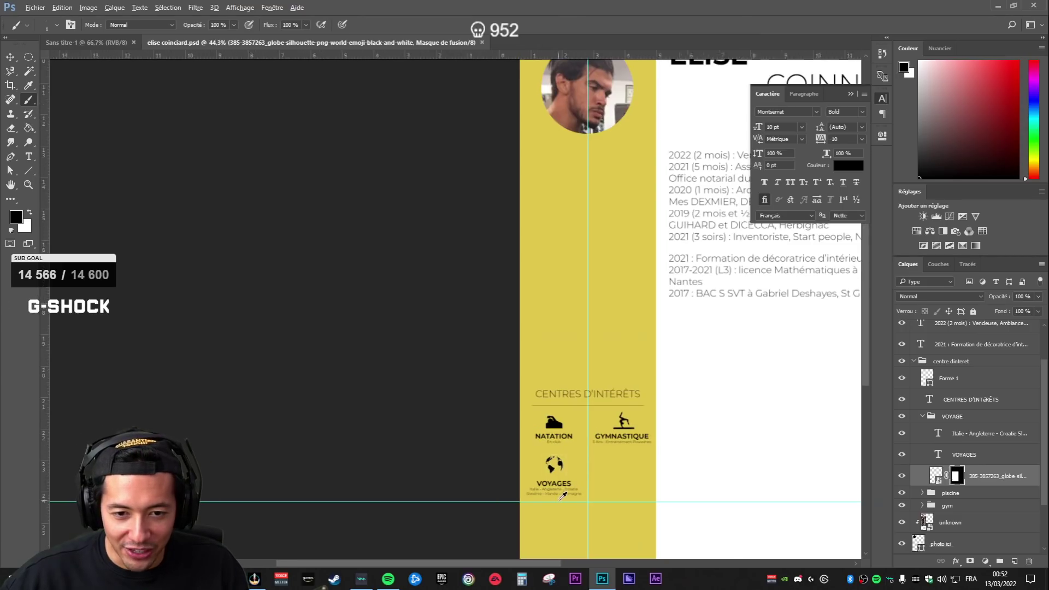
scroll(656, 443, up, 5)
drag(698, 435, 684, 328)
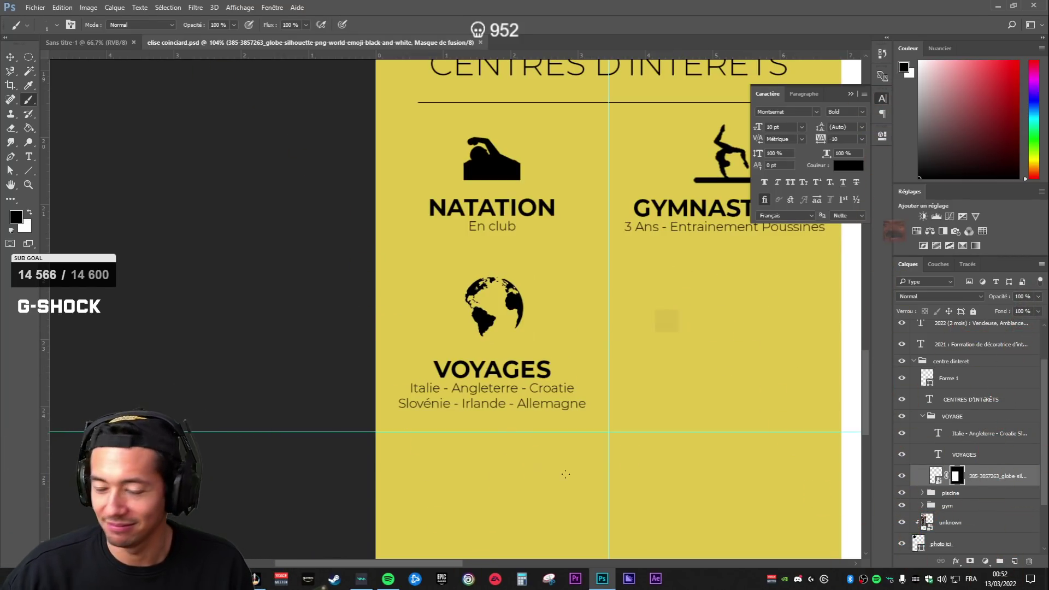
scroll(510, 315, down, 3)
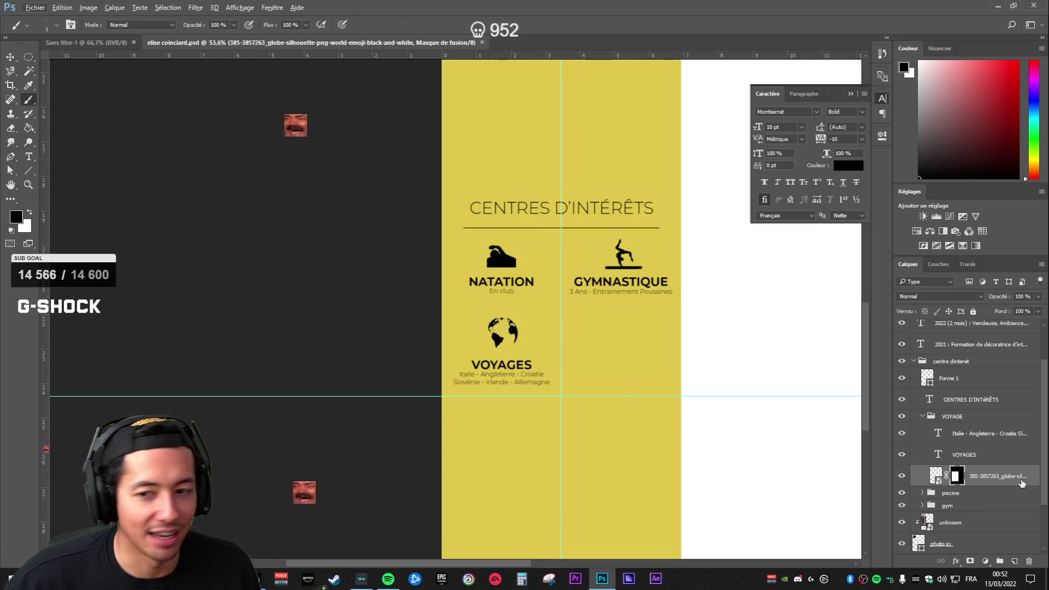
click(970, 438)
click(958, 417)
scroll(689, 398, down, 3)
scroll(664, 393, up, 4)
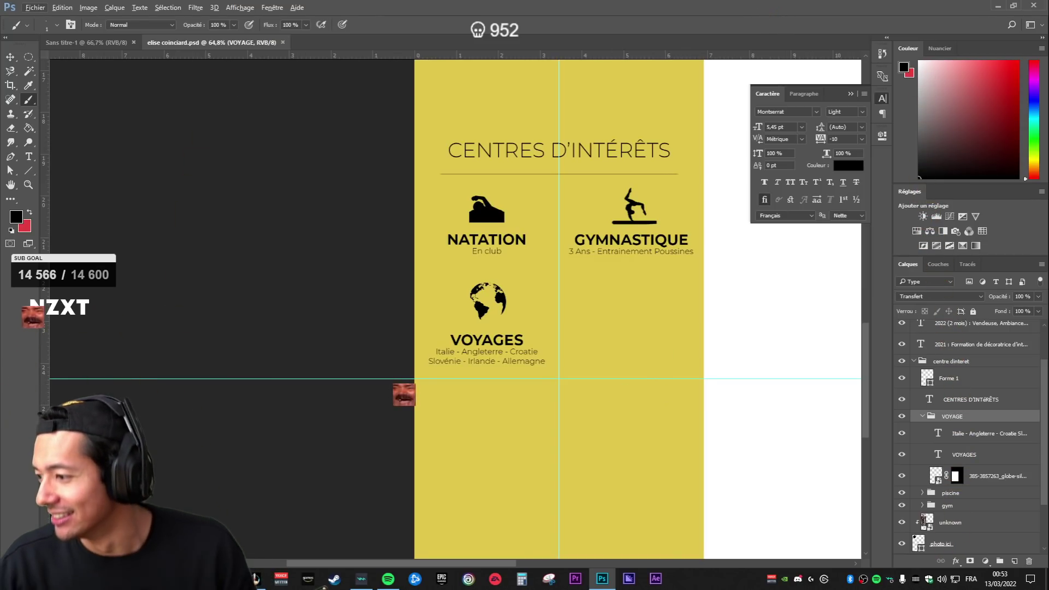
scroll(702, 344, down, 2)
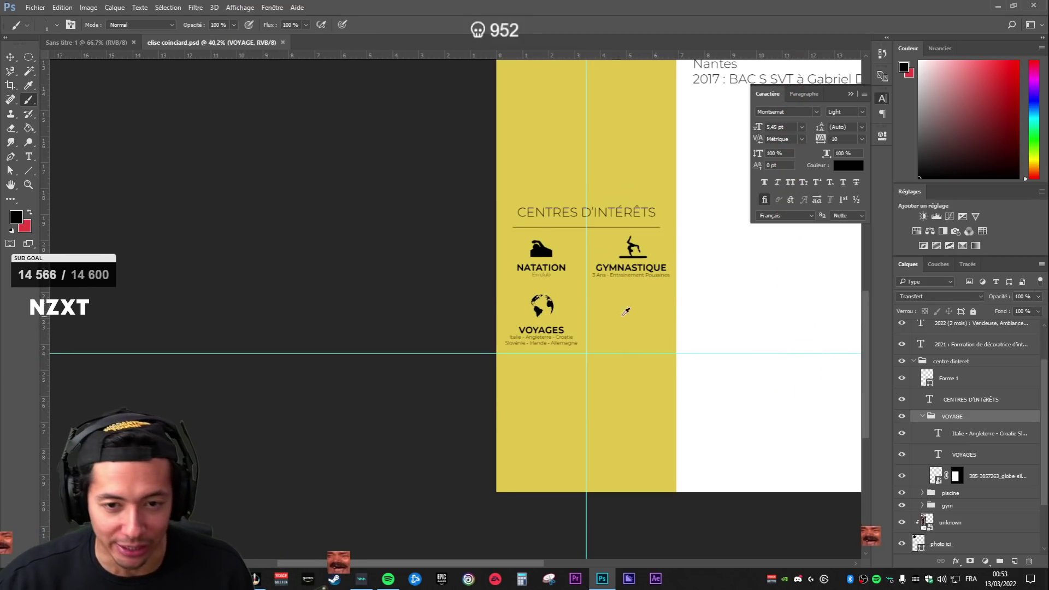
scroll(673, 319, down, 5)
scroll(606, 346, up, 6)
drag(383, 310, 474, 275)
drag(249, 414, 442, 294)
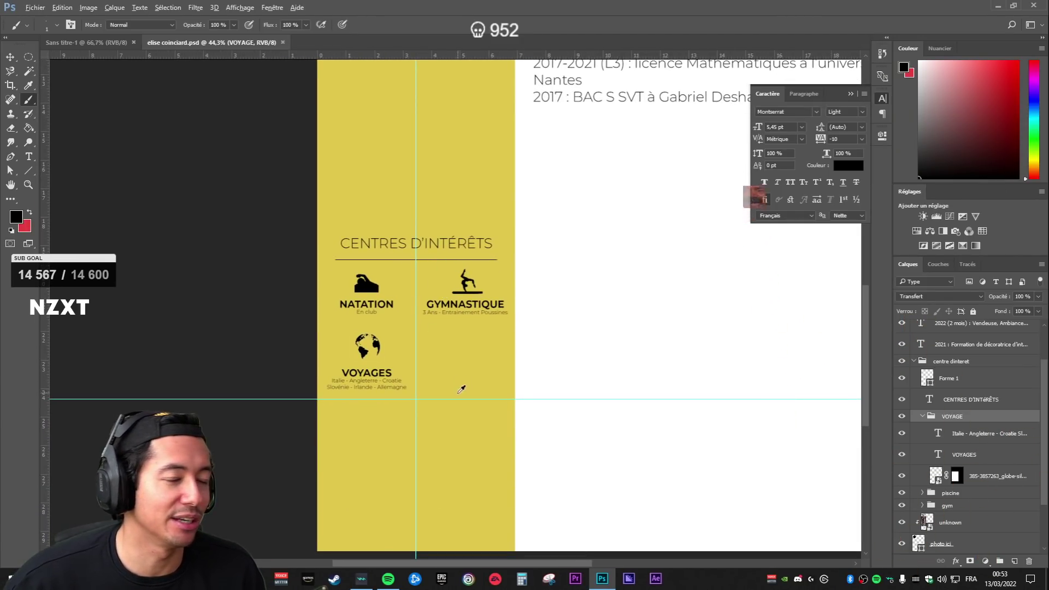
scroll(487, 349, up, 5)
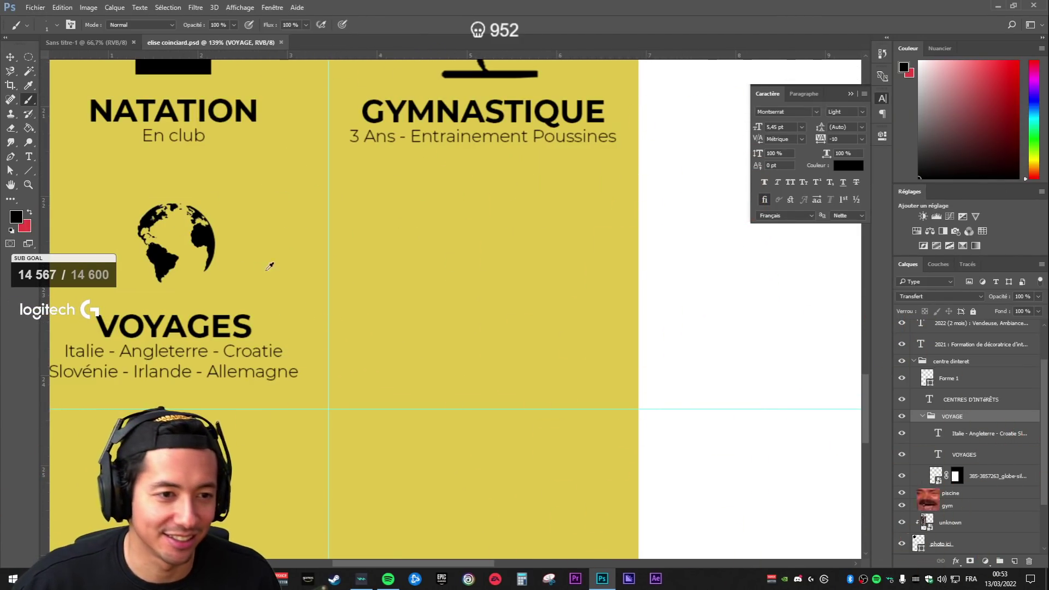
scroll(276, 266, up, 5)
drag(580, 358, 806, 323)
click(994, 454)
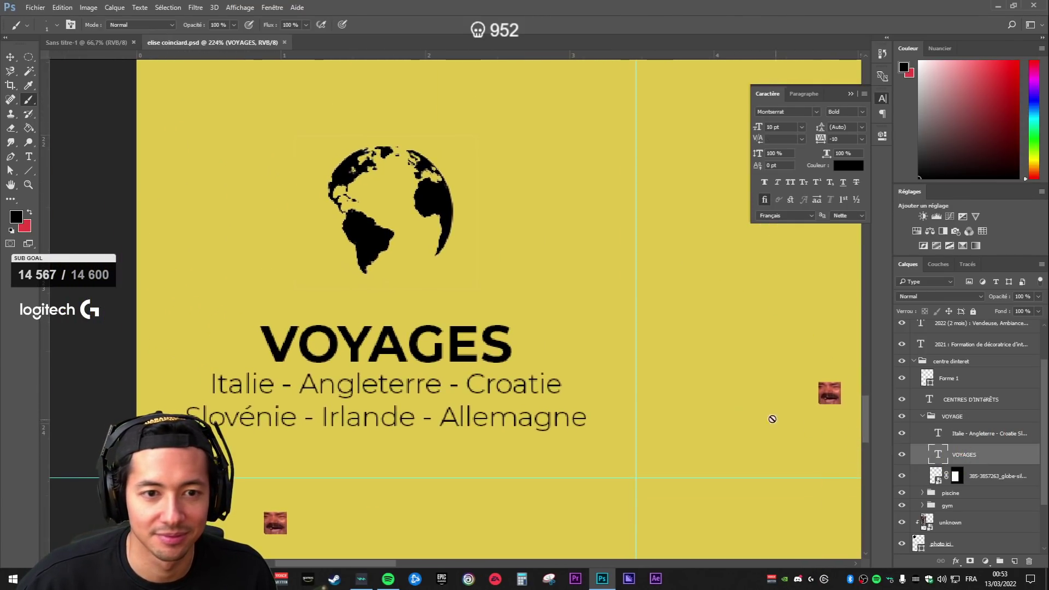
scroll(687, 351, down, 6)
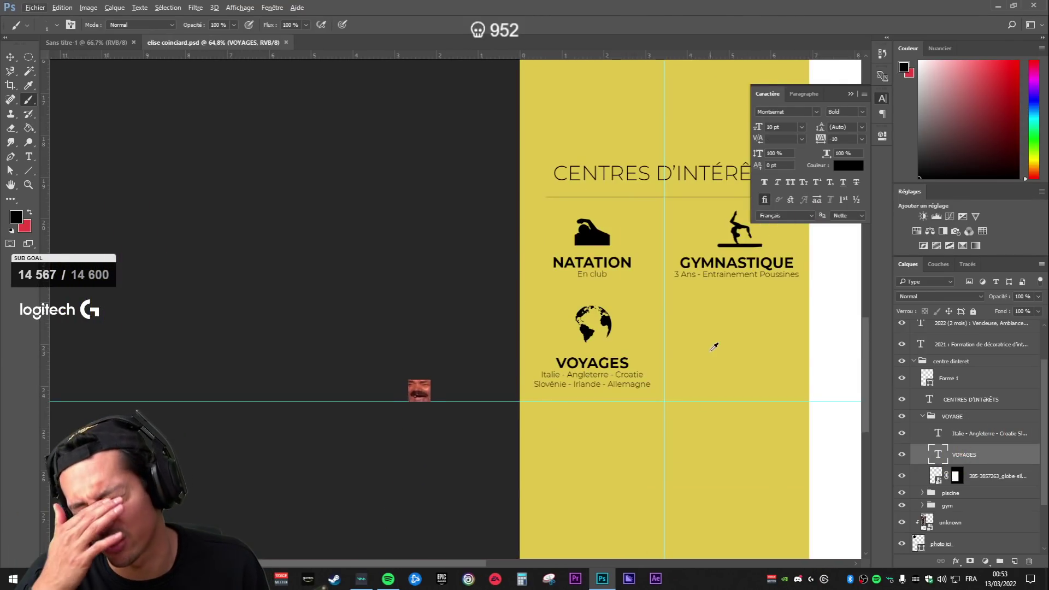
scroll(743, 345, down, 3)
scroll(782, 375, up, 3)
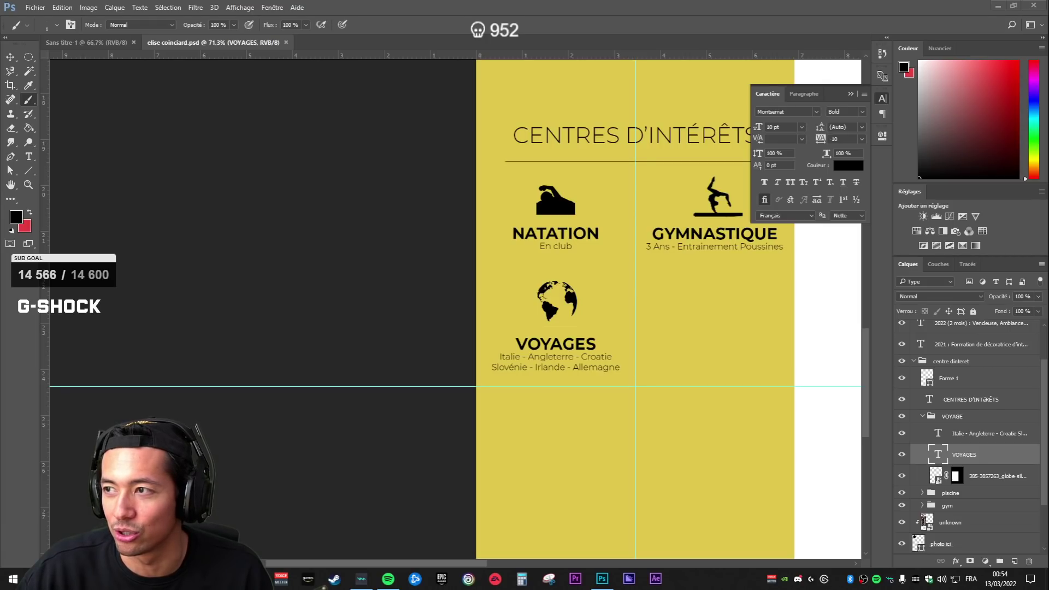
key(alt+Tab)
drag(838, 120, 1048, 138)
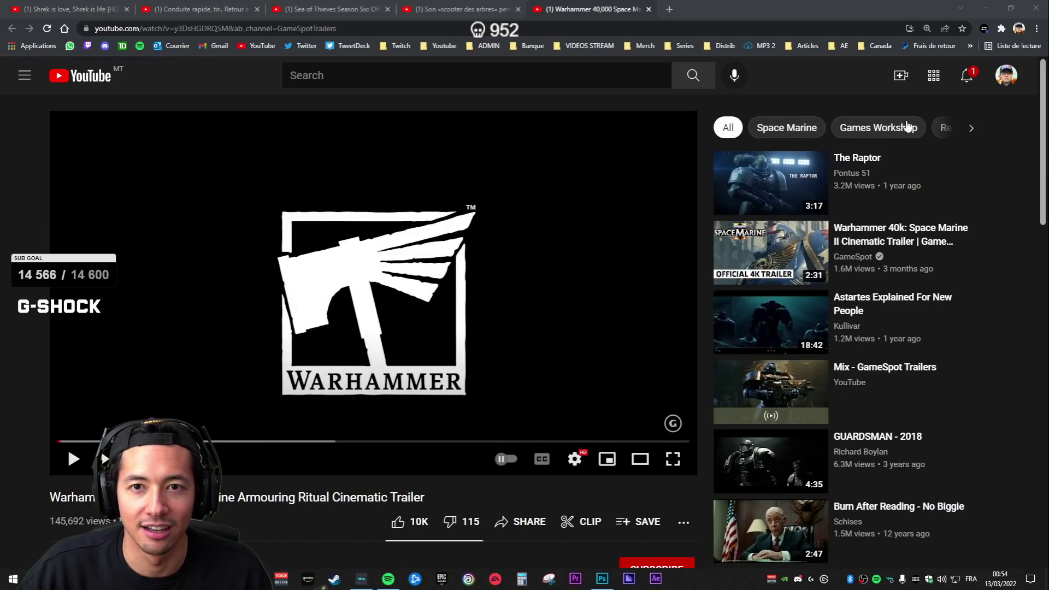
click(602, 579)
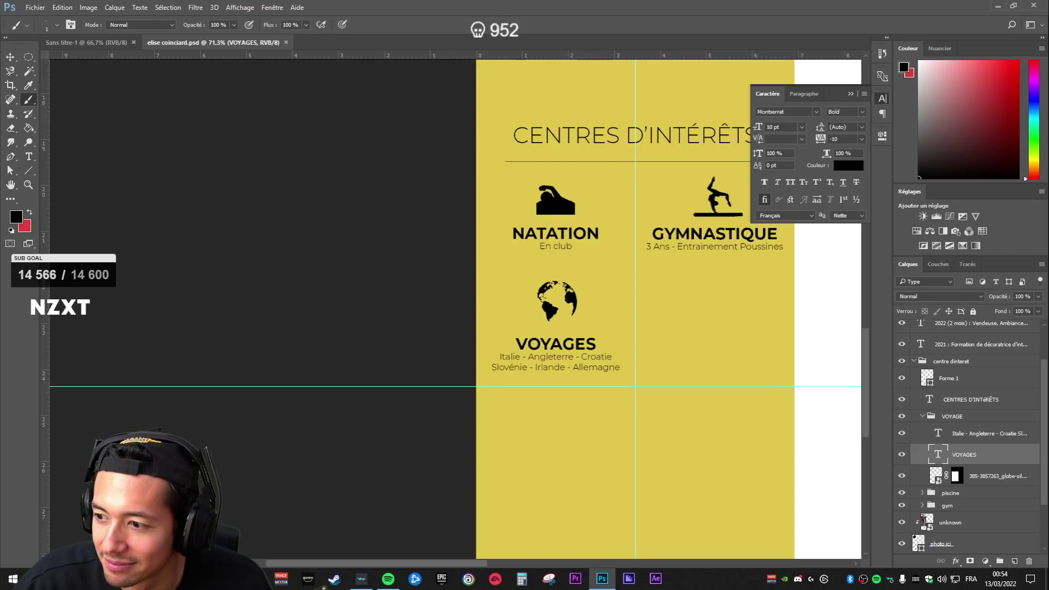